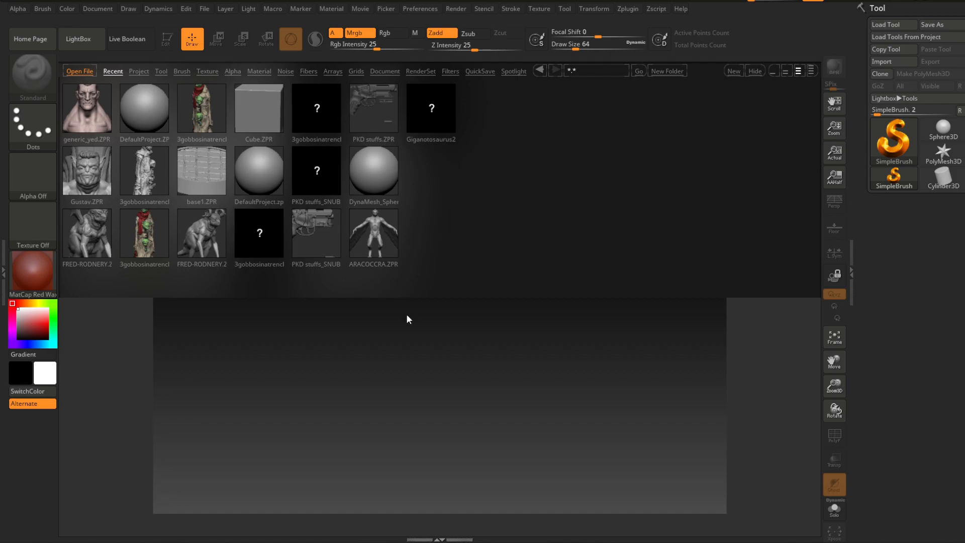
# Open the recent generic_yed.ZPR project and look over the bust from the front and side.
pyautogui.click(95, 107)
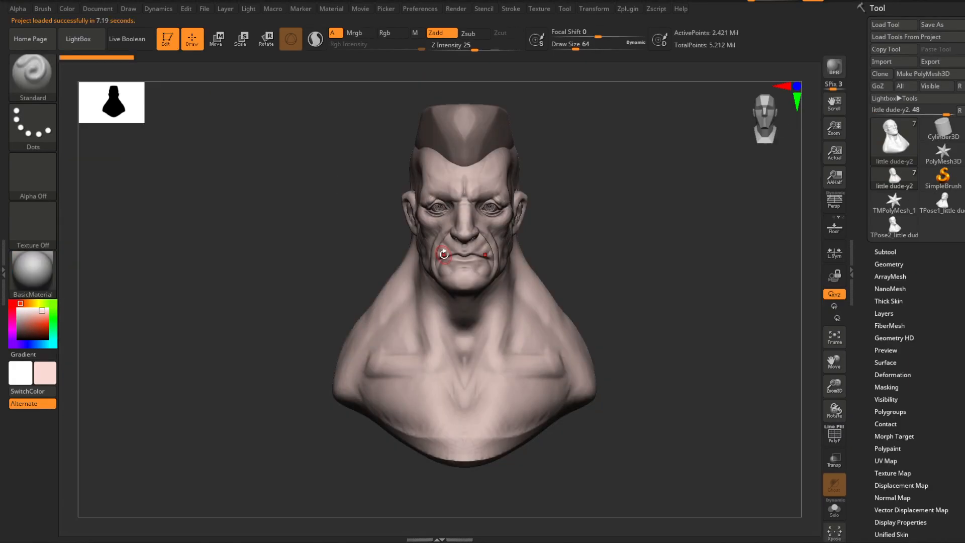
pyautogui.moveTo(609, 229); pyautogui.dragTo(760, 183)
pyautogui.moveTo(758, 349); pyautogui.dragTo(770, 144)
pyautogui.moveTo(701, 234); pyautogui.dragTo(789, 286)
pyautogui.moveTo(835, 385)
pyautogui.mouseDown()
pyautogui.moveTo(834, 375)
pyautogui.moveTo(833, 391)
pyautogui.mouseUp()
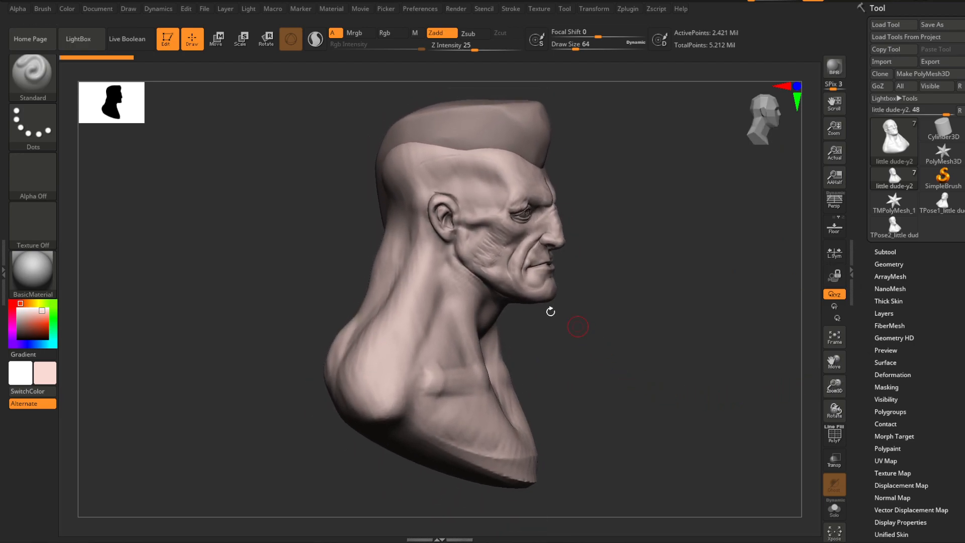
# Choose the ClayBuildup brush and set its draw size to about 149.
pyautogui.click(33, 73)
pyautogui.click(144, 85)
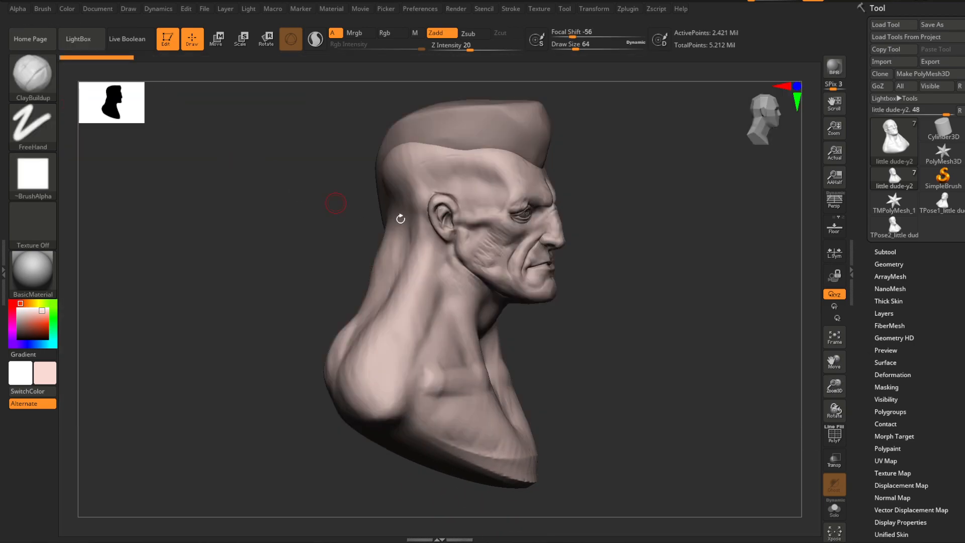
pyautogui.moveTo(578, 46); pyautogui.dragTo(588, 47)
# Smooth the surface of the bust's cheek in front of the ear with the Smooth brush.
pyautogui.moveTo(653, 277); pyautogui.dragTo(596, 271)
pyautogui.press('shift')
pyautogui.keyDown('shift'); pyautogui.moveTo(484, 246); pyautogui.dragTo(492, 247); pyautogui.keyUp('shift')
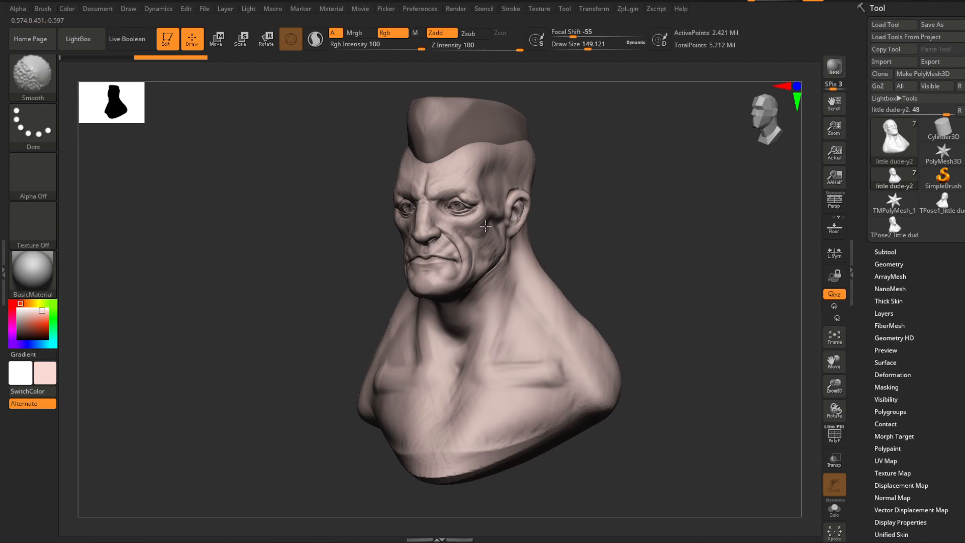
pyautogui.moveTo(614, 226)
pyautogui.mouseDown()
pyautogui.moveTo(652, 209)
pyautogui.moveTo(642, 192)
pyautogui.moveTo(638, 205)
pyautogui.moveTo(588, 217)
pyautogui.mouseUp()
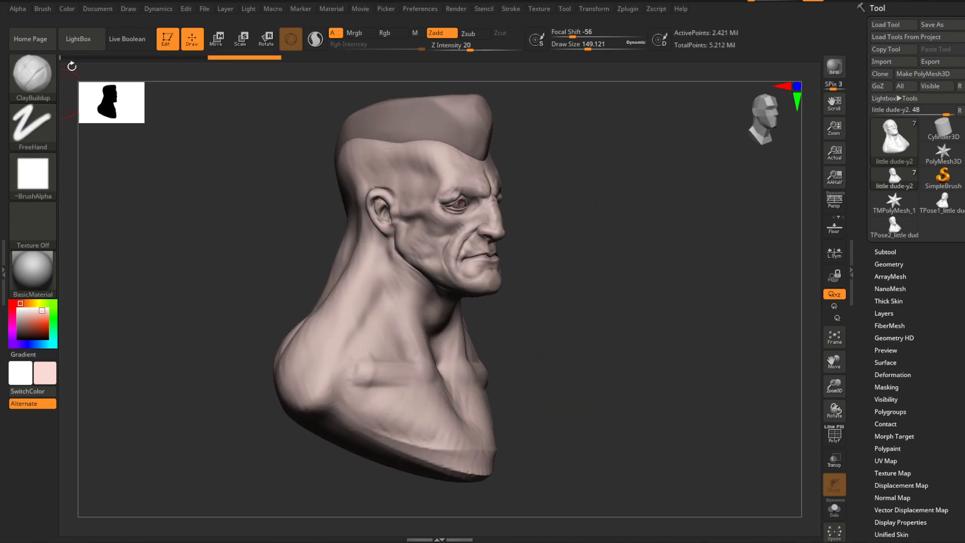
# Load the Smooth Stronger brush from the Smooth folder of the LightBox brush library.
pyautogui.click(78, 39)
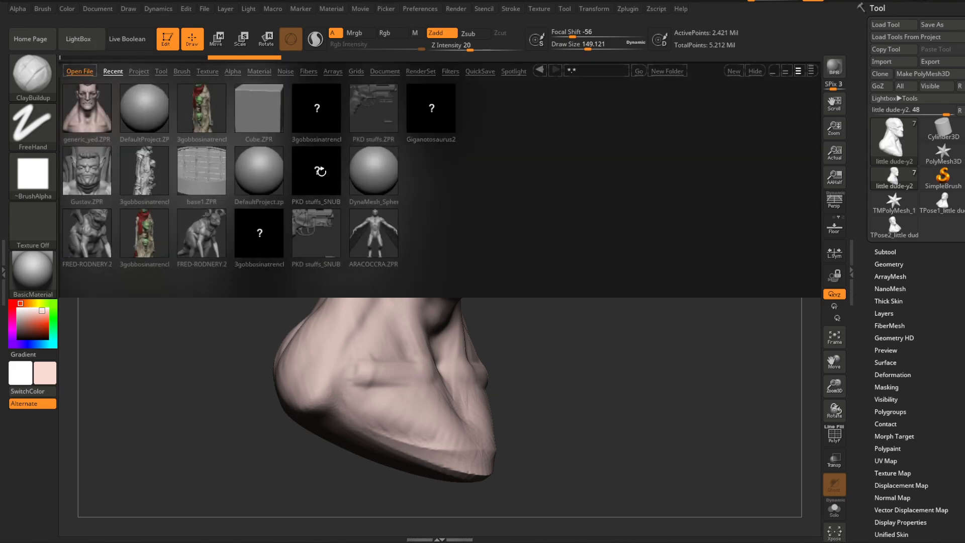
pyautogui.click(182, 71)
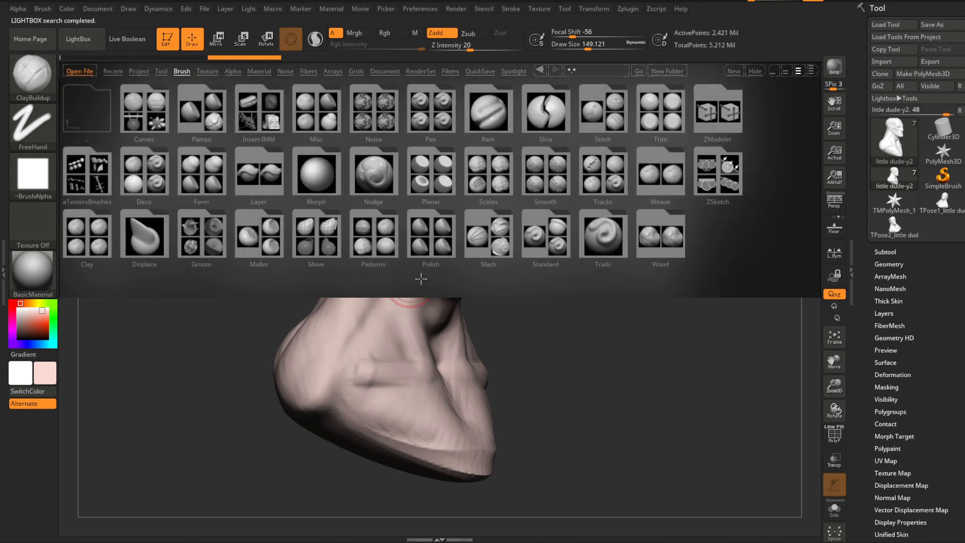
pyautogui.click(552, 177)
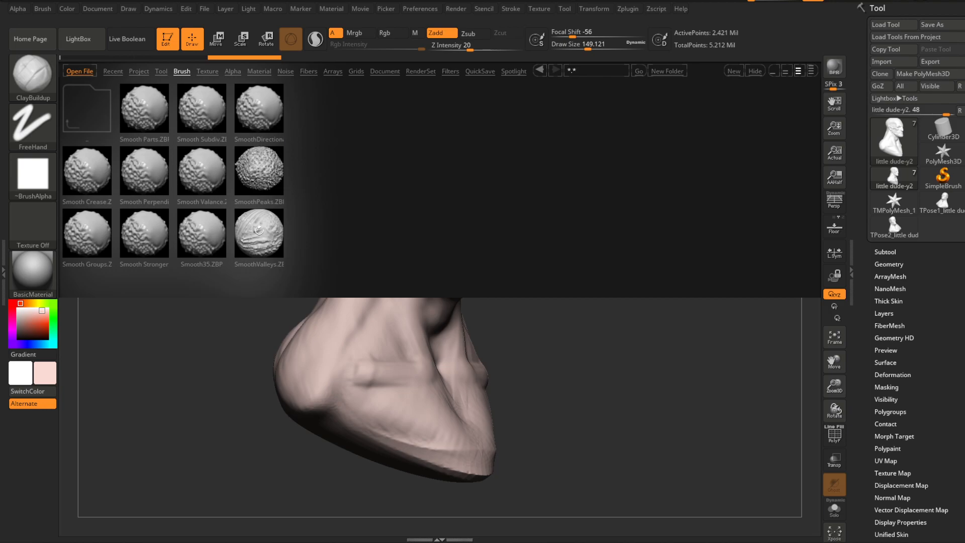
pyautogui.doubleClick(147, 236)
pyautogui.click(115, 258)
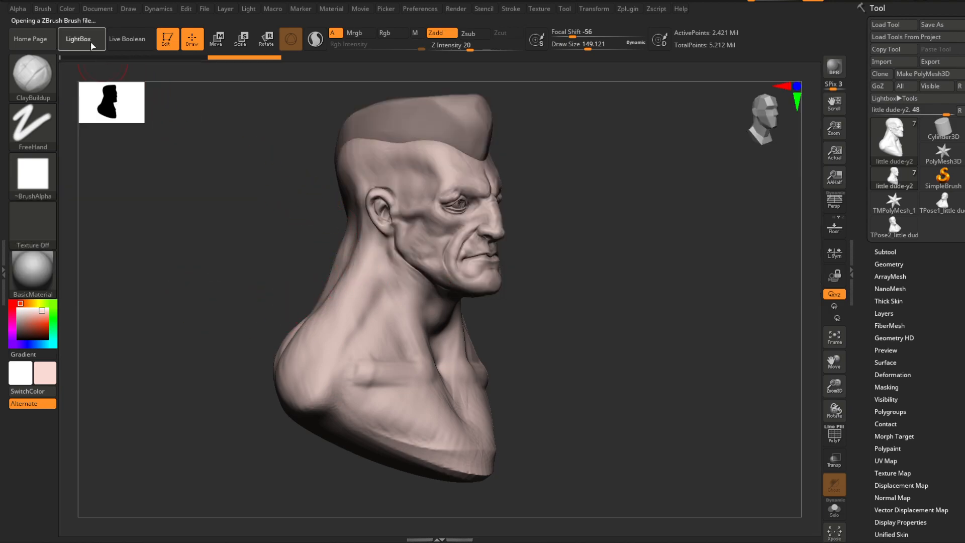
# Load the Slash1 brush from the Slash folder of the LightBox brush library.
pyautogui.click(91, 45)
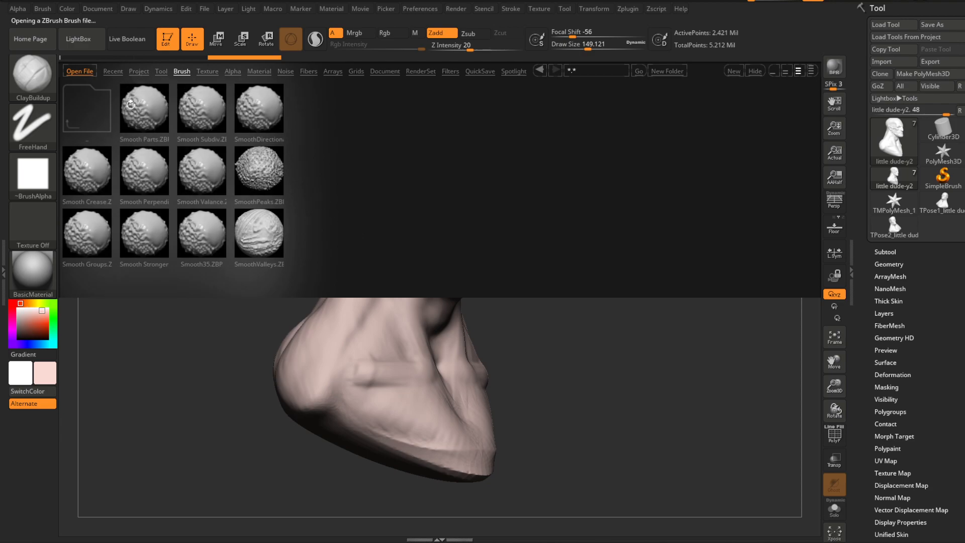
pyautogui.click(97, 104)
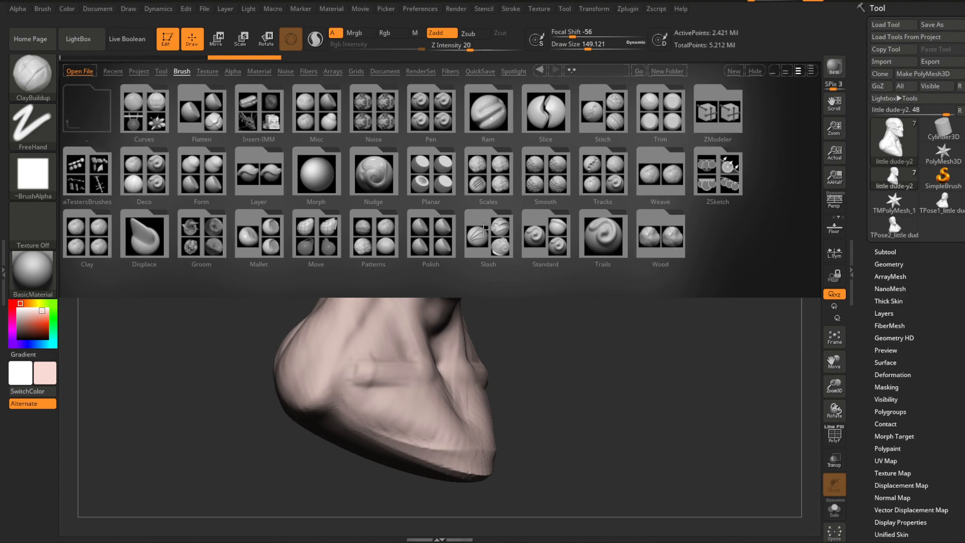
pyautogui.doubleClick(483, 230)
pyautogui.doubleClick(91, 172)
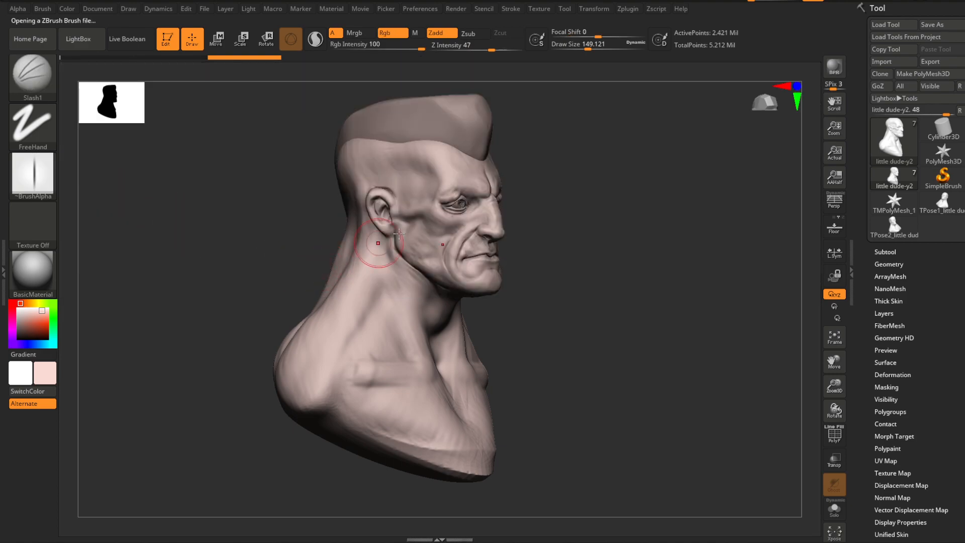
# Check the available sculpting brushes for the loaded ones and examine the bust from the front and at an angle.
pyautogui.click(45, 80)
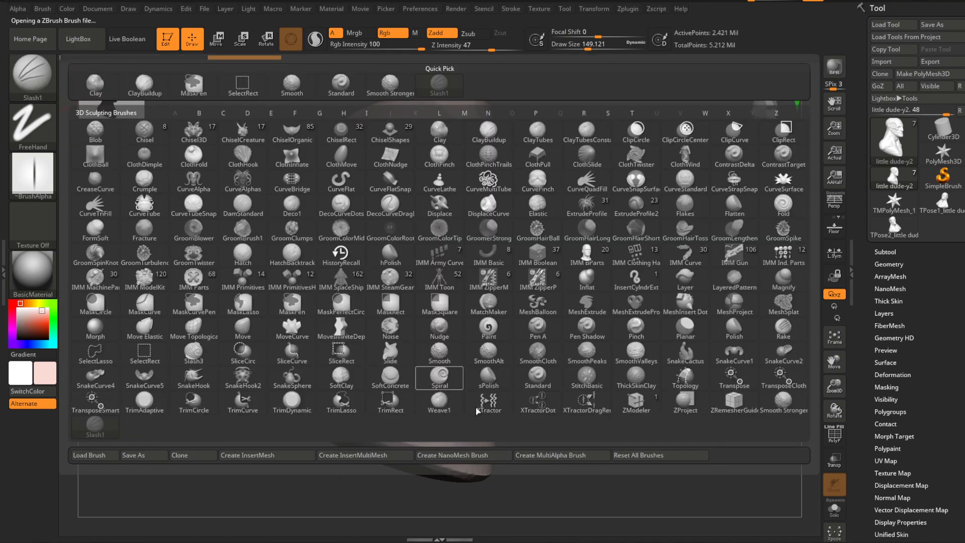
pyautogui.moveTo(656, 223)
pyautogui.mouseDown()
pyautogui.moveTo(650, 246)
pyautogui.moveTo(750, 259)
pyautogui.mouseUp()
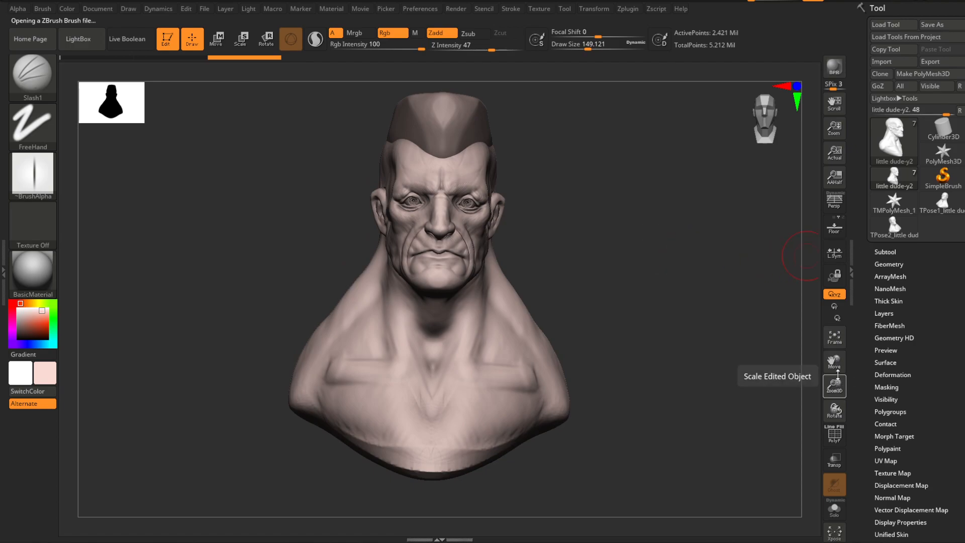
pyautogui.moveTo(835, 383); pyautogui.dragTo(834, 352)
pyautogui.keyDown('shift'); pyautogui.moveTo(774, 181); pyautogui.dragTo(757, 165); pyautogui.keyUp('shift')
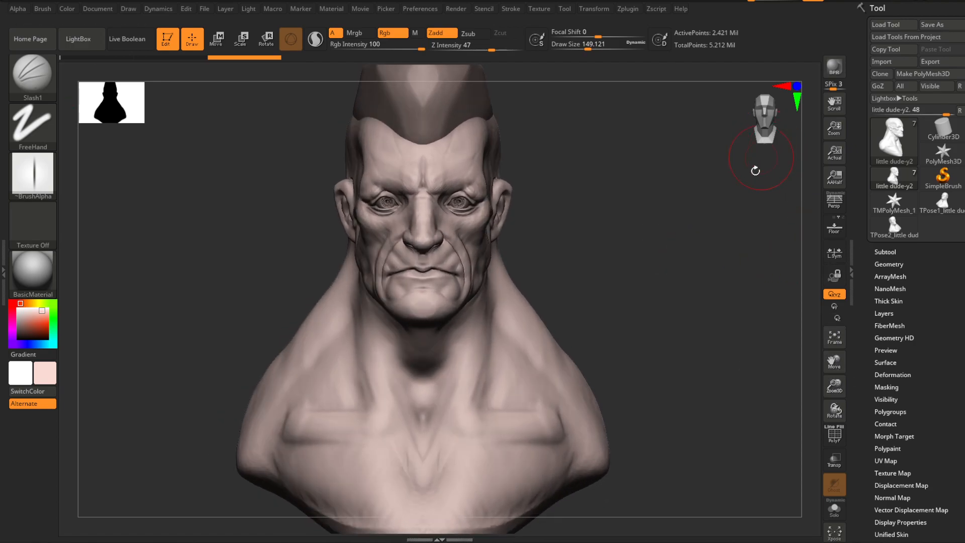
pyautogui.moveTo(673, 279); pyautogui.dragTo(598, 253)
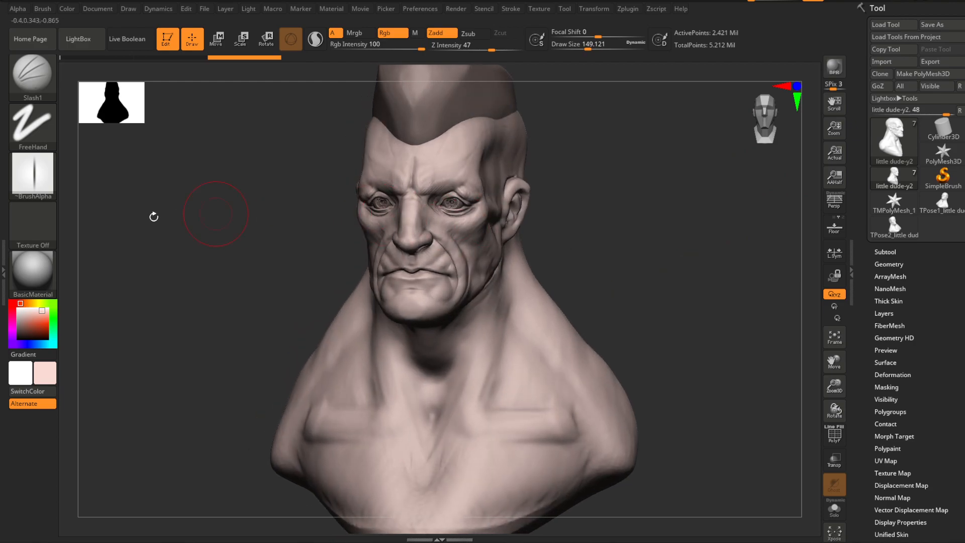
pyautogui.moveTo(663, 237); pyautogui.dragTo(672, 269)
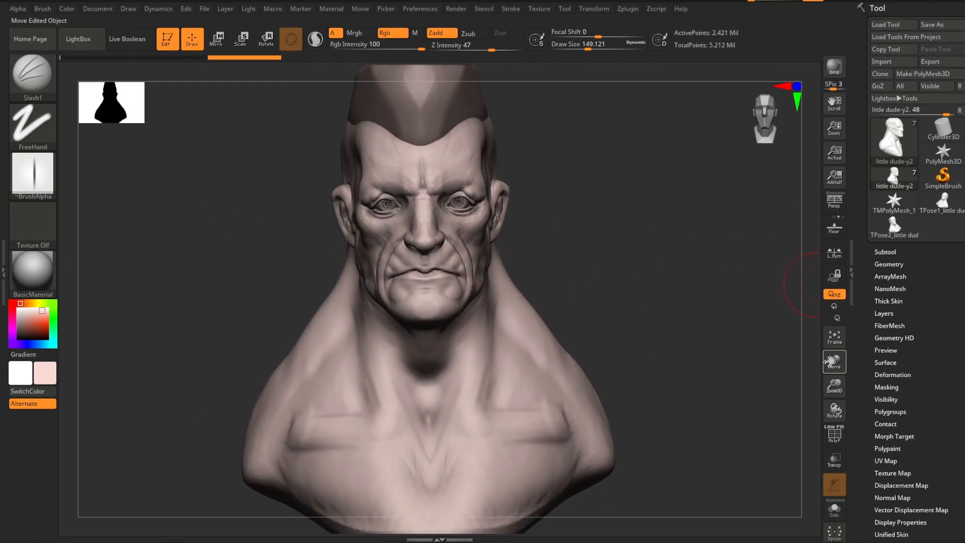
pyautogui.moveTo(834, 383); pyautogui.dragTo(826, 318)
# Switch to the Move brush at a draw size of about 484 and reshape the bust's neck and shoulders.
pyautogui.press('b')
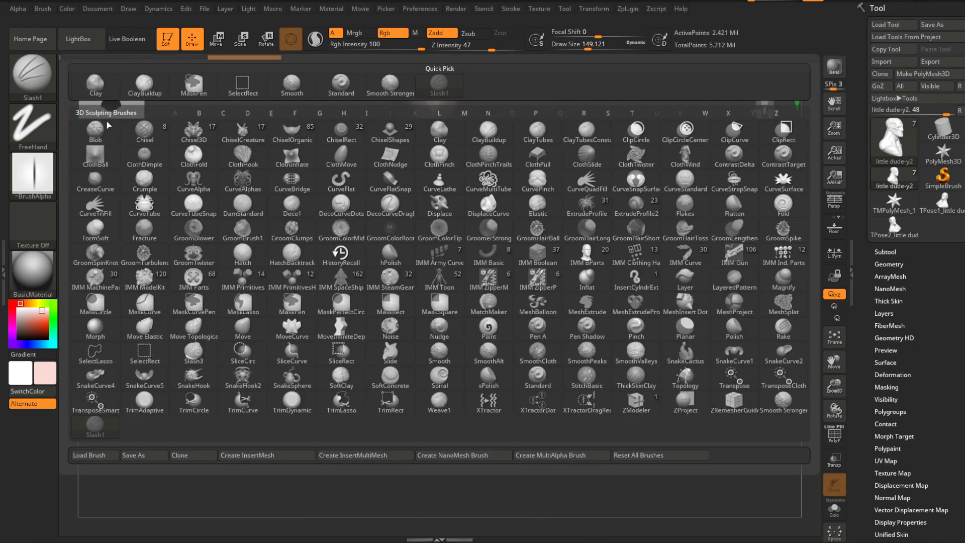
pyautogui.press('m')
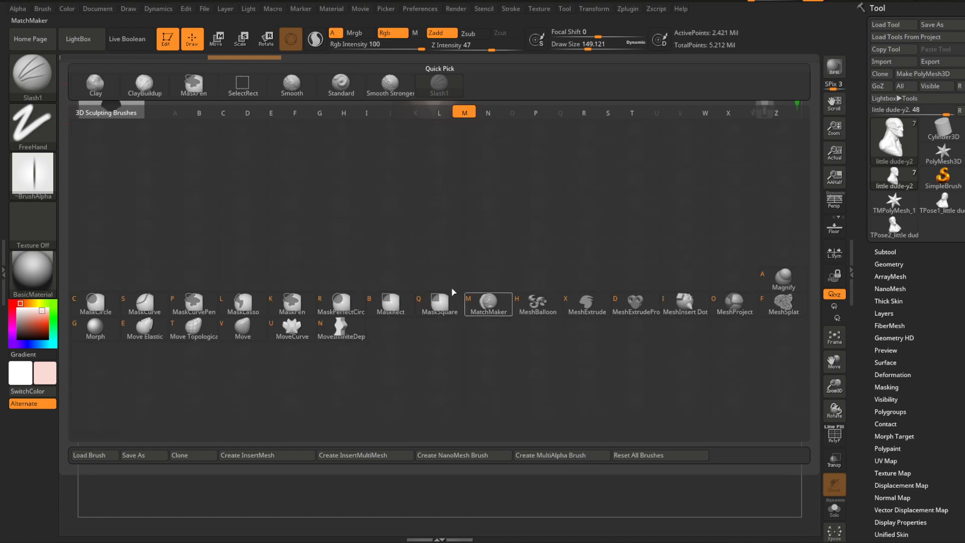
pyautogui.press('v')
pyautogui.press('s')
pyautogui.moveTo(597, 217); pyautogui.dragTo(621, 216)
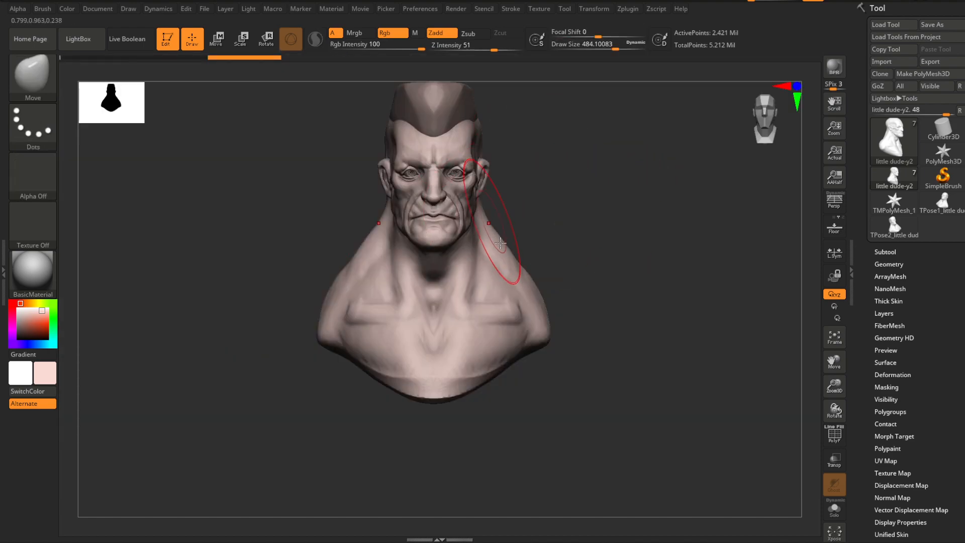
pyautogui.moveTo(510, 246); pyautogui.dragTo(510, 224)
pyautogui.moveTo(548, 306); pyautogui.dragTo(551, 307)
pyautogui.click(760, 125)
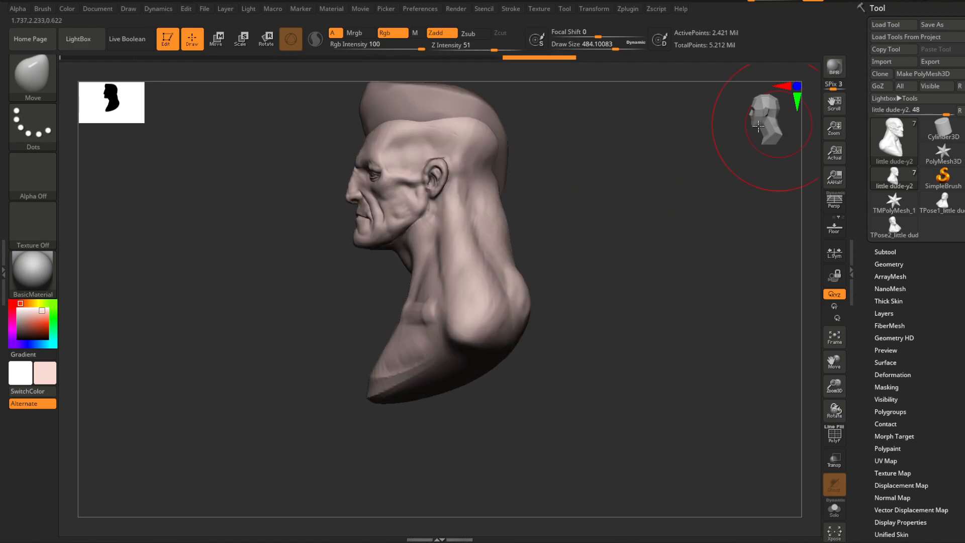
# Set the Move brush's draw size to 1000 and inspect the bust's overall form from several angles.
pyautogui.moveTo(834, 361); pyautogui.dragTo(834, 302)
pyautogui.moveTo(836, 385); pyautogui.dragTo(834, 318)
pyautogui.moveTo(766, 124); pyautogui.dragTo(787, 121)
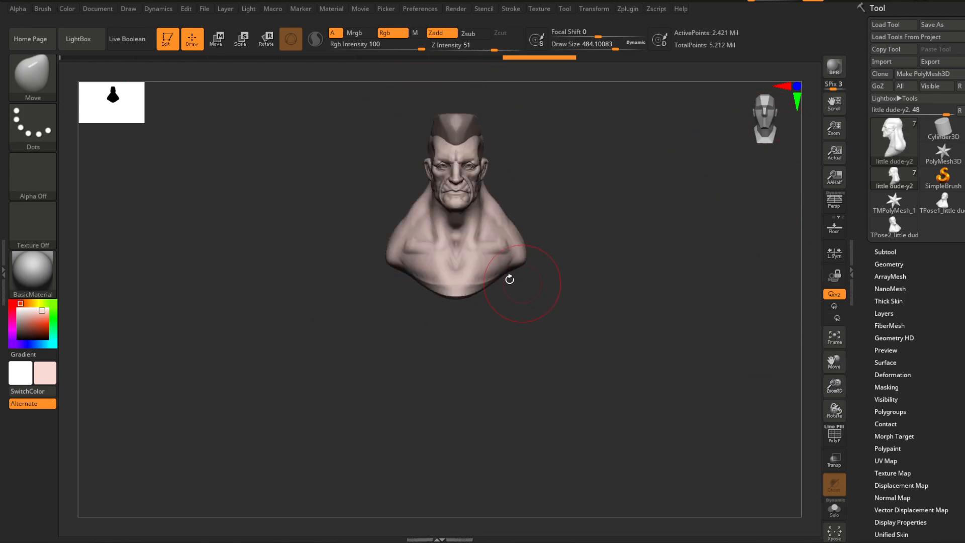
pyautogui.moveTo(610, 44); pyautogui.dragTo(649, 47)
pyautogui.moveTo(631, 270)
pyautogui.mouseDown()
pyautogui.moveTo(614, 216)
pyautogui.moveTo(622, 250)
pyautogui.moveTo(485, 287)
pyautogui.moveTo(504, 315)
pyautogui.moveTo(491, 267)
pyautogui.moveTo(478, 299)
pyautogui.moveTo(475, 268)
pyautogui.mouseUp()
pyautogui.moveTo(558, 272)
pyautogui.mouseDown()
pyautogui.moveTo(595, 280)
pyautogui.moveTo(497, 287)
pyautogui.moveTo(478, 304)
pyautogui.moveTo(474, 331)
pyautogui.mouseUp()
pyautogui.press('ctrl')
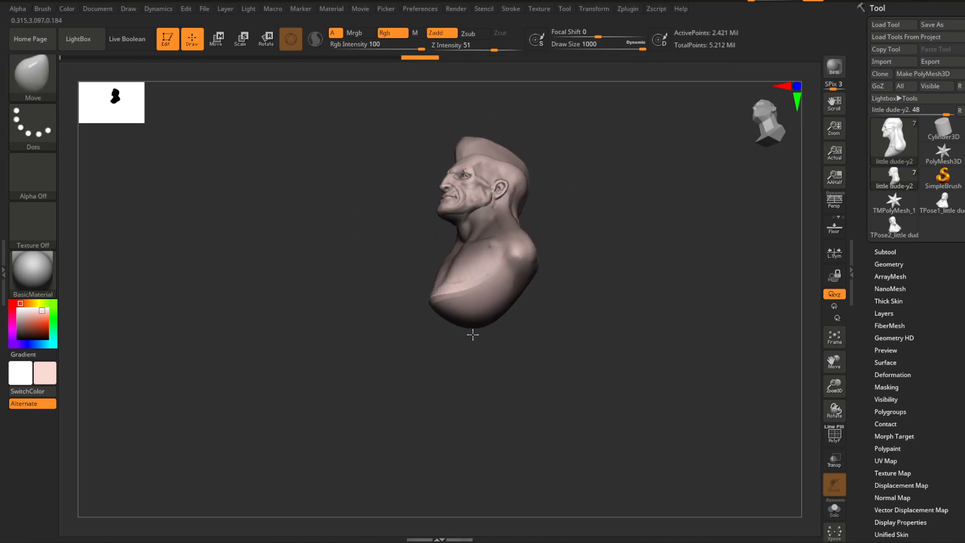
pyautogui.moveTo(611, 250)
pyautogui.mouseDown()
pyautogui.moveTo(631, 285)
pyautogui.moveTo(604, 286)
pyautogui.moveTo(655, 294)
pyautogui.mouseUp()
pyautogui.press('ctrl')
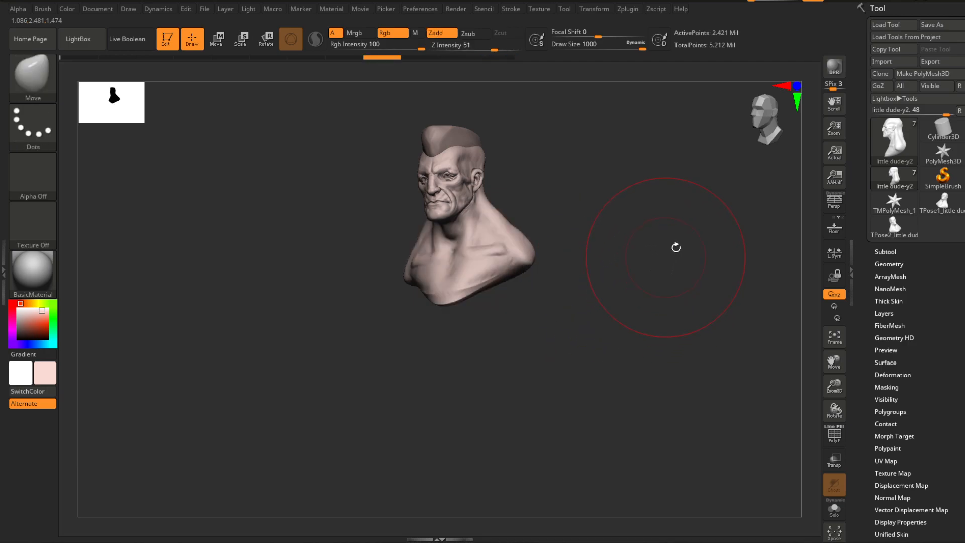
# Insert a sphere as a new subtool below the active little dude-y2 subtool.
pyautogui.click(884, 251)
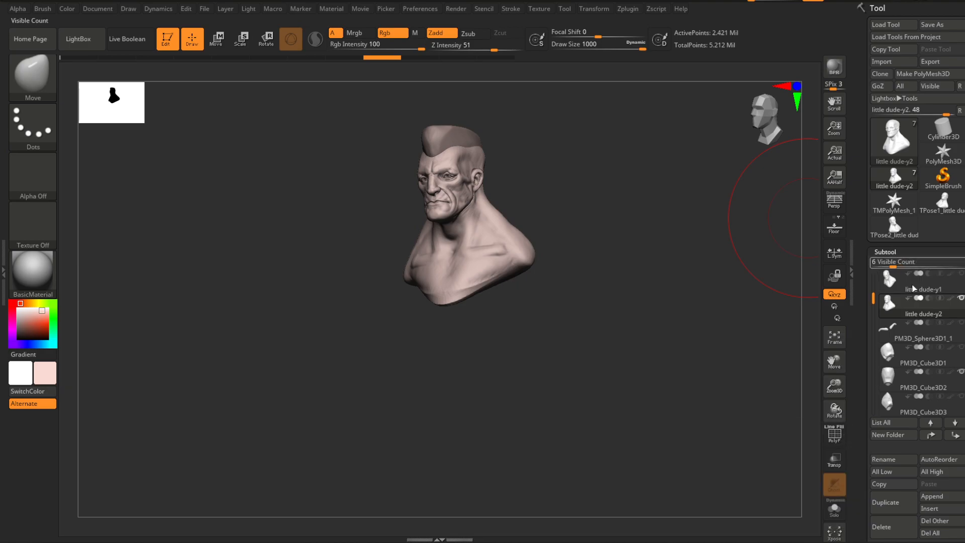
pyautogui.moveTo(872, 291); pyautogui.dragTo(873, 367)
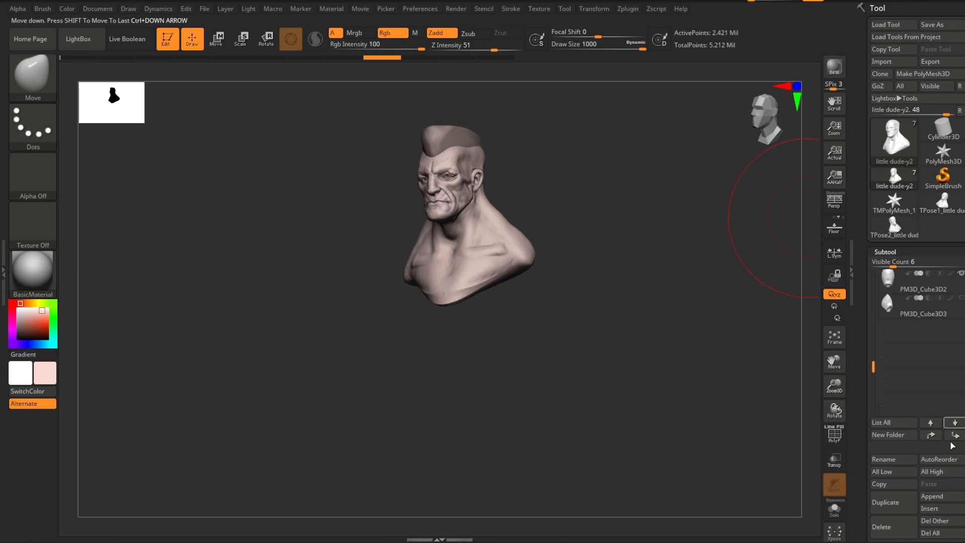
pyautogui.click(930, 508)
pyautogui.click(512, 357)
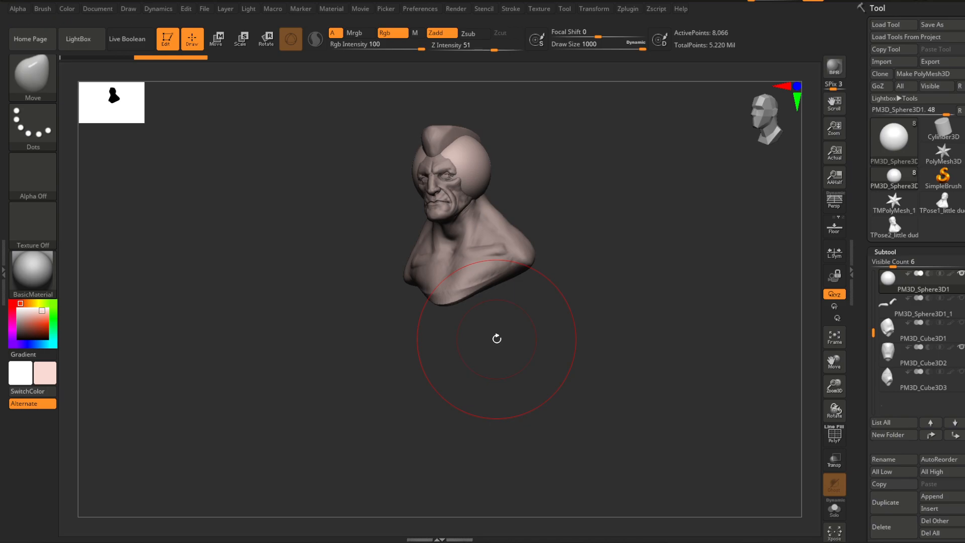
# Move the inserted sphere down from the head to in front of the chest and enlarge it.
pyautogui.moveTo(592, 207); pyautogui.dragTo(616, 205)
pyautogui.click(765, 127)
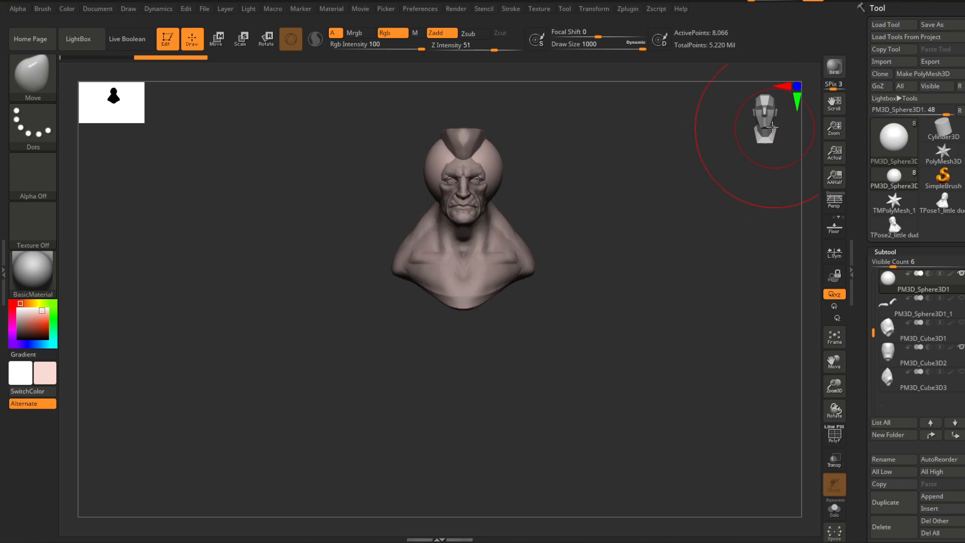
pyautogui.moveTo(656, 246); pyautogui.dragTo(628, 257)
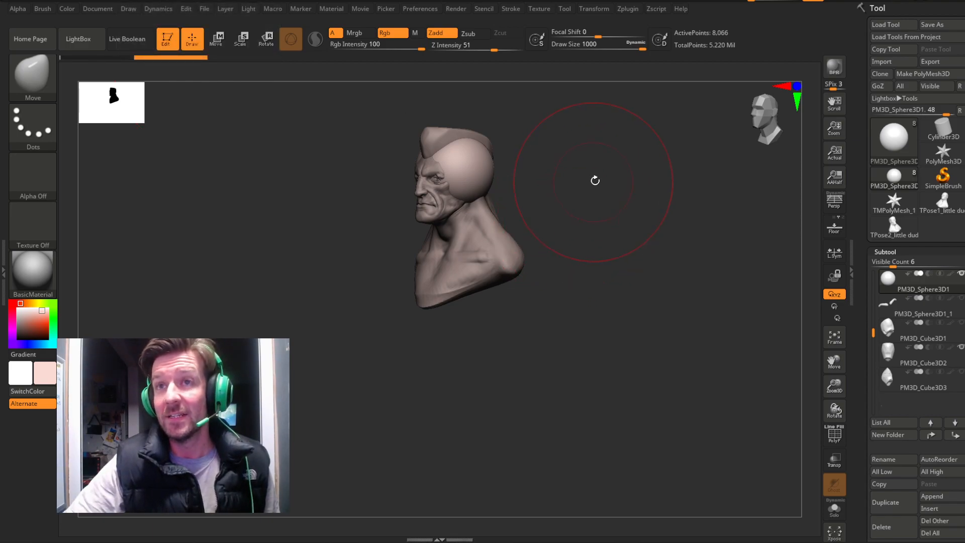
pyautogui.click(762, 131)
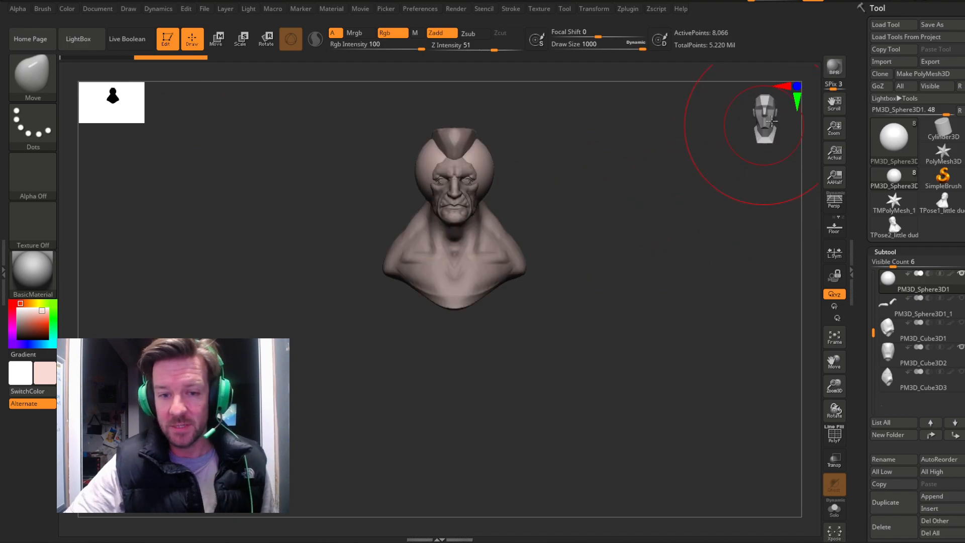
pyautogui.press('w')
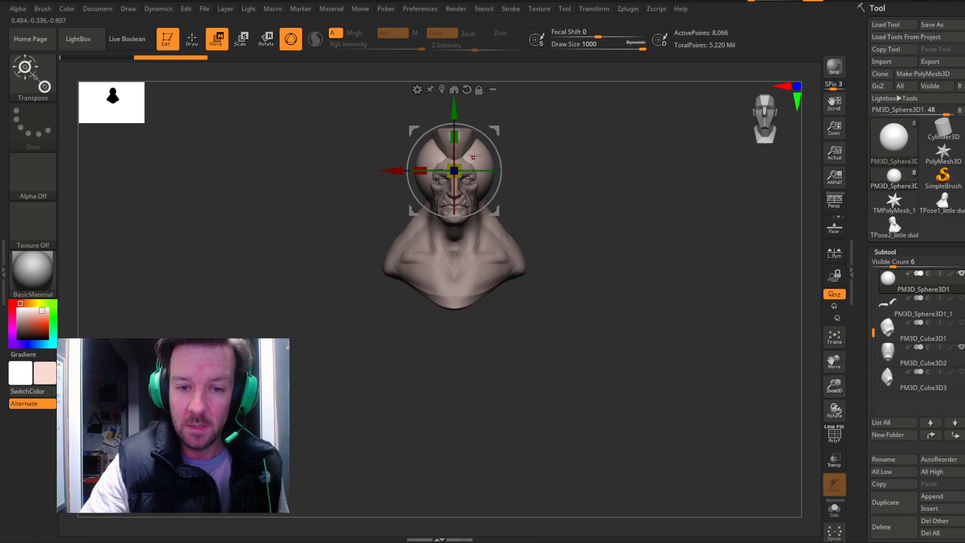
pyautogui.moveTo(454, 107); pyautogui.dragTo(455, 238)
pyautogui.moveTo(458, 298); pyautogui.dragTo(466, 292)
pyautogui.click(777, 125)
pyautogui.moveTo(397, 304); pyautogui.dragTo(417, 306)
pyautogui.moveTo(769, 132)
pyautogui.mouseDown()
pyautogui.moveTo(744, 132)
pyautogui.moveTo(780, 135)
pyautogui.mouseUp()
pyautogui.click(780, 134)
pyautogui.press('q')
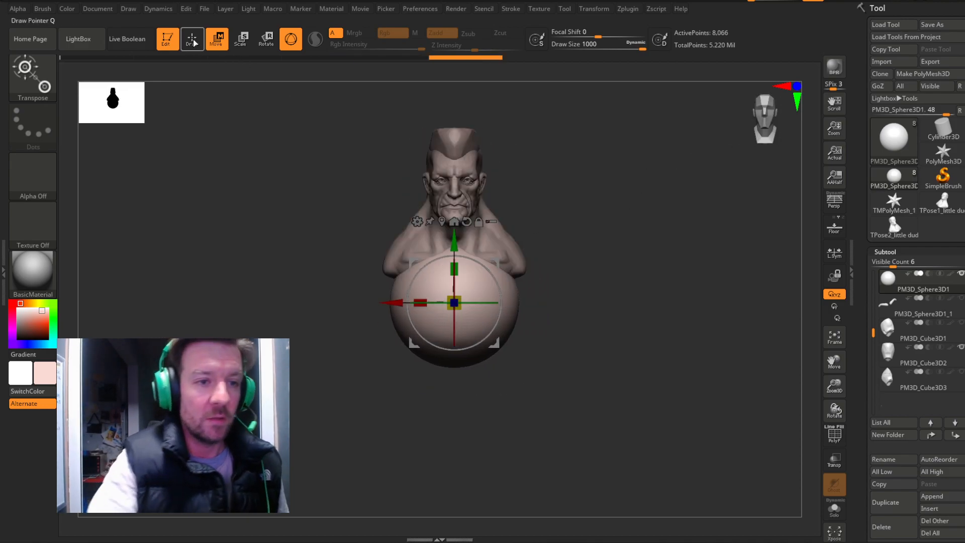
# Select the TrimDynamic brush and flatten planes into the front of the sphere.
pyautogui.click(49, 92)
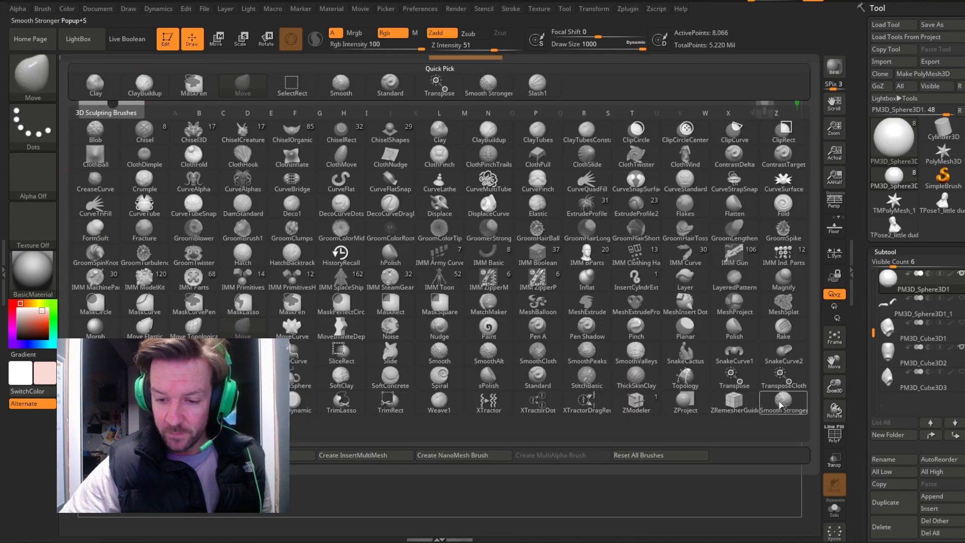
pyautogui.click(295, 401)
pyautogui.moveTo(596, 257)
pyautogui.mouseDown()
pyautogui.moveTo(634, 249)
pyautogui.moveTo(465, 275)
pyautogui.mouseUp()
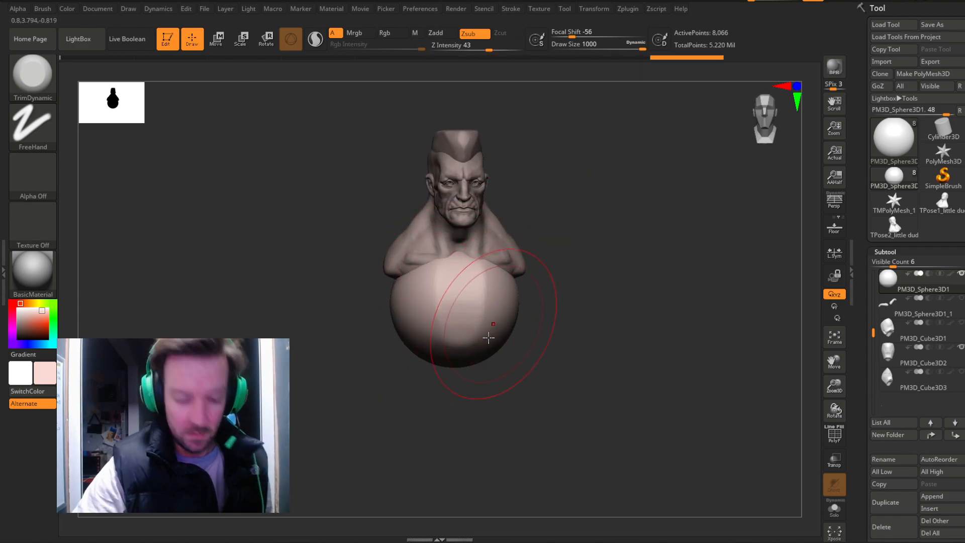
# Undo the last trim strokes and flatten the front of the sphere again with TrimDynamic.
pyautogui.press('ctrl')
pyautogui.hotkey('ctrl', 'z')
pyautogui.hotkey('ctrl', 'z')
pyautogui.hotkey('ctrl', 'z')
pyautogui.moveTo(501, 288); pyautogui.dragTo(485, 332)
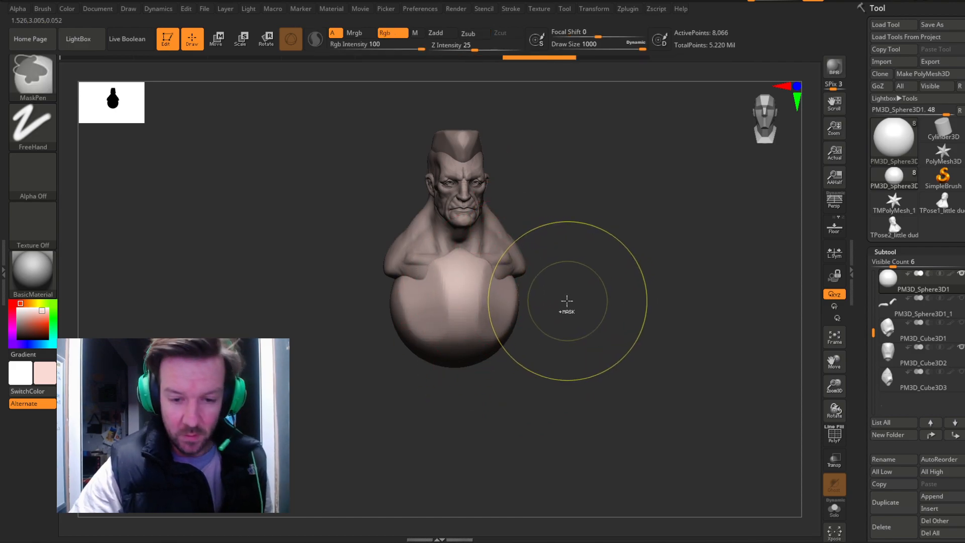
# Undo the TrimDynamic strokes on the front of the sphere.
pyautogui.hotkey('ctrl', 'z')
pyautogui.hotkey('ctrl', 'z')
pyautogui.hotkey('ctrl', 'z')
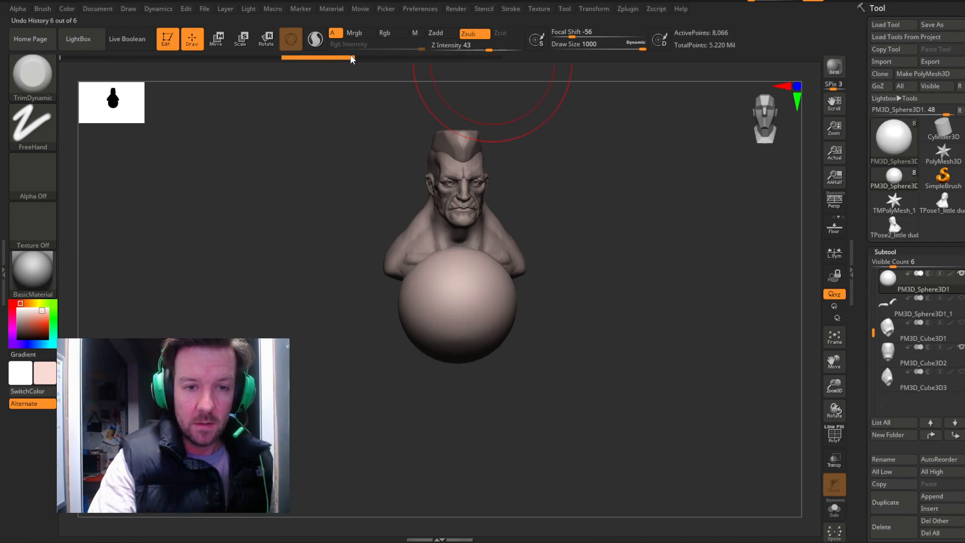
# Move the sphere slightly backward along Z so it sits beneath the bust, and return to sculpting.
pyautogui.moveTo(627, 228)
pyautogui.mouseDown()
pyautogui.moveTo(581, 234)
pyautogui.moveTo(575, 226)
pyautogui.moveTo(642, 198)
pyautogui.moveTo(578, 206)
pyautogui.mouseUp()
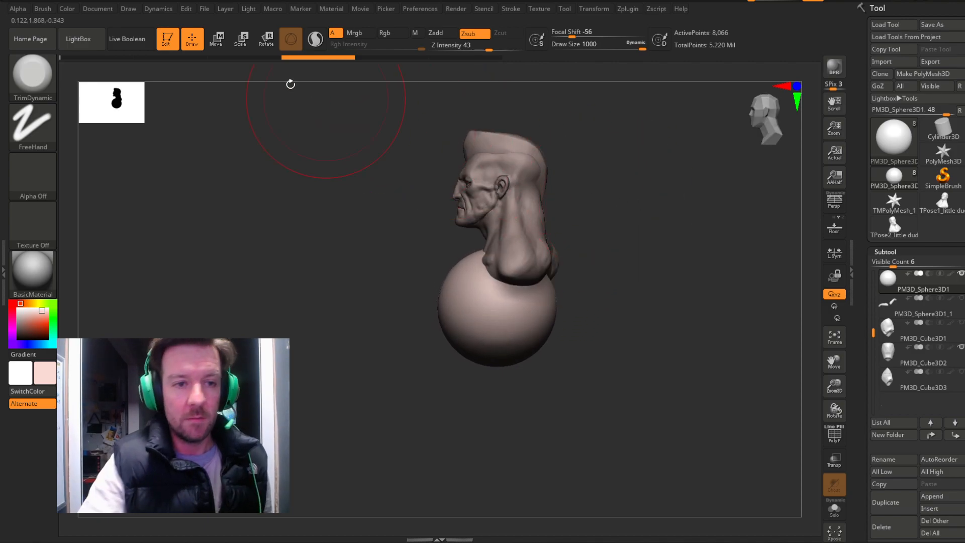
pyautogui.click(217, 40)
pyautogui.moveTo(442, 308); pyautogui.dragTo(454, 308)
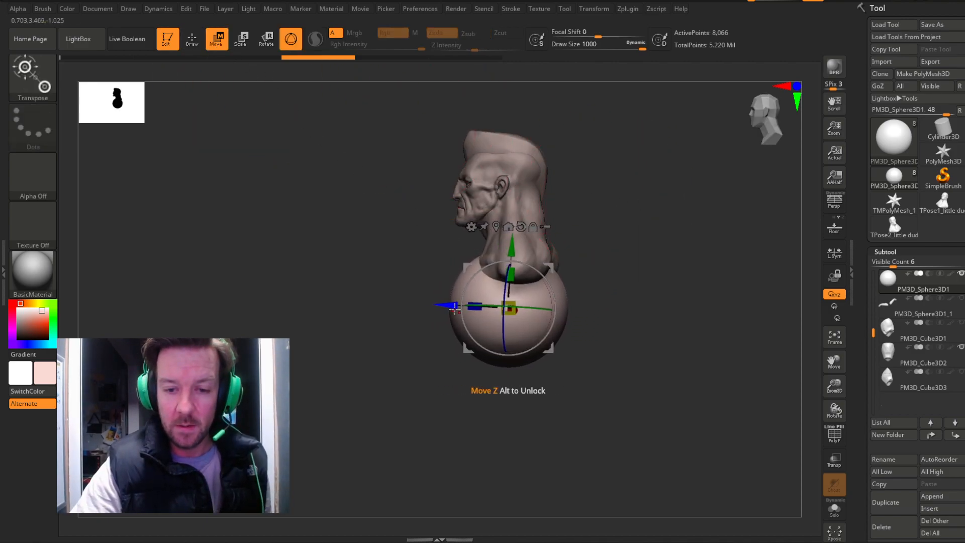
pyautogui.click(192, 39)
# Set TrimDynamic's Z Intensity to 22 and flatten planes around the back, sides and front of the sphere.
pyautogui.moveTo(414, 206)
pyautogui.mouseDown()
pyautogui.moveTo(599, 248)
pyautogui.moveTo(536, 281)
pyautogui.mouseUp()
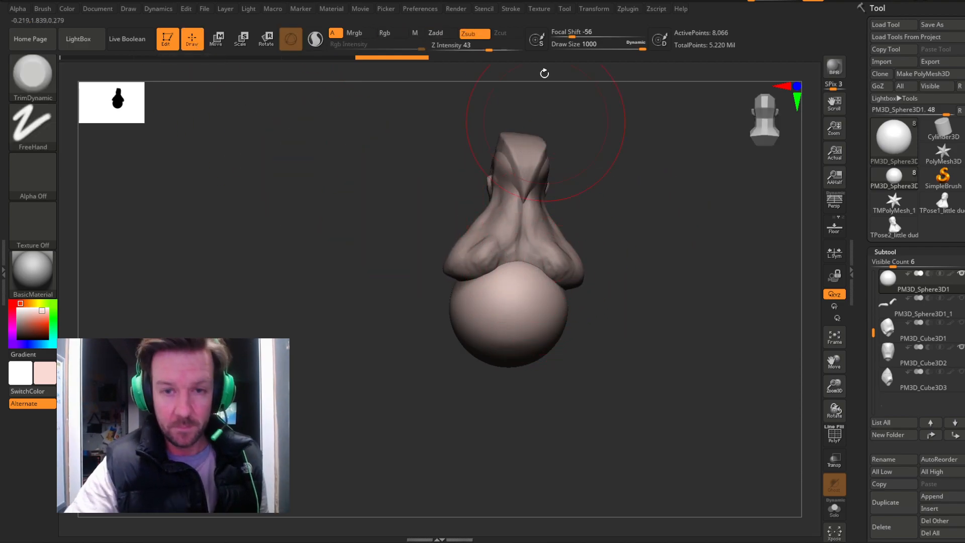
pyautogui.moveTo(488, 49); pyautogui.dragTo(473, 50)
pyautogui.moveTo(529, 266)
pyautogui.mouseDown()
pyautogui.moveTo(516, 347)
pyautogui.moveTo(522, 275)
pyautogui.moveTo(537, 338)
pyautogui.moveTo(545, 277)
pyautogui.mouseUp()
pyautogui.moveTo(603, 258); pyautogui.dragTo(734, 279)
pyautogui.moveTo(548, 288)
pyautogui.mouseDown()
pyautogui.moveTo(520, 347)
pyautogui.moveTo(537, 322)
pyautogui.moveTo(546, 350)
pyautogui.mouseUp()
pyautogui.moveTo(590, 374)
pyautogui.mouseDown()
pyautogui.moveTo(618, 380)
pyautogui.moveTo(651, 362)
pyautogui.mouseUp()
pyautogui.moveTo(551, 327)
pyautogui.mouseDown()
pyautogui.moveTo(531, 351)
pyautogui.moveTo(525, 330)
pyautogui.moveTo(534, 322)
pyautogui.mouseUp()
pyautogui.moveTo(678, 342)
pyautogui.mouseDown()
pyautogui.moveTo(578, 348)
pyautogui.moveTo(648, 257)
pyautogui.moveTo(671, 258)
pyautogui.mouseUp()
pyautogui.moveTo(543, 283); pyautogui.dragTo(530, 275)
# With the Move brush, pull the bottom of the sphere down into a long torso, narrow the waist and widen the hips.
pyautogui.click(51, 84)
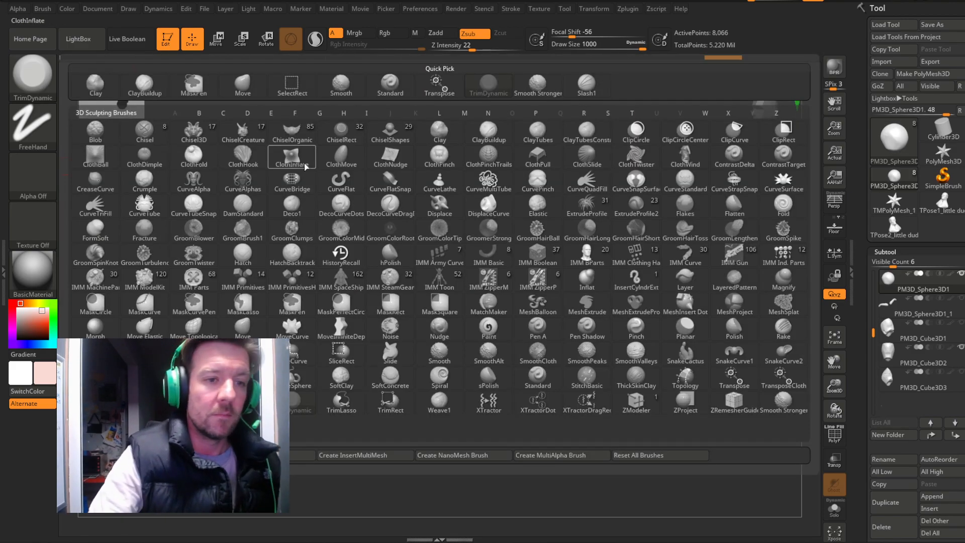
pyautogui.click(242, 95)
pyautogui.click(782, 132)
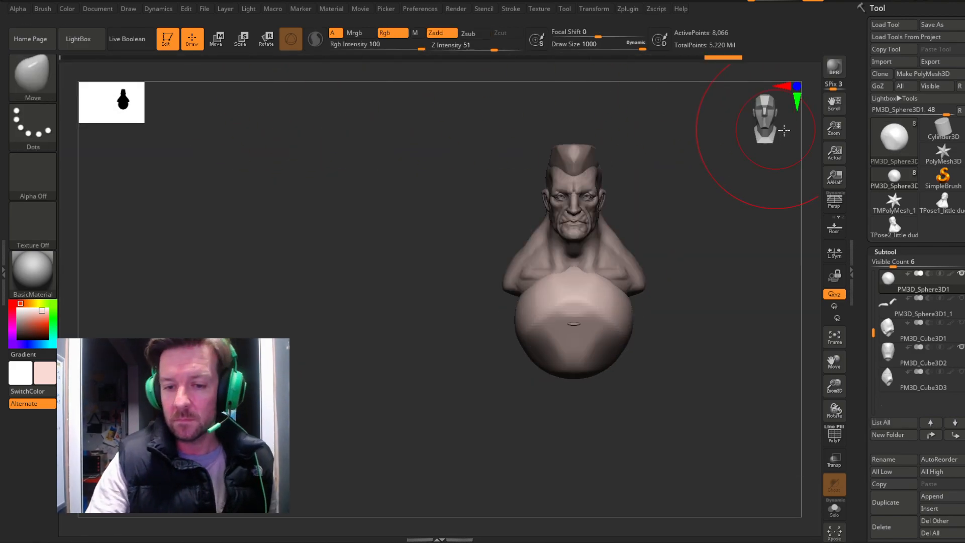
pyautogui.moveTo(618, 374)
pyautogui.mouseDown()
pyautogui.moveTo(594, 420)
pyautogui.moveTo(615, 460)
pyautogui.mouseUp()
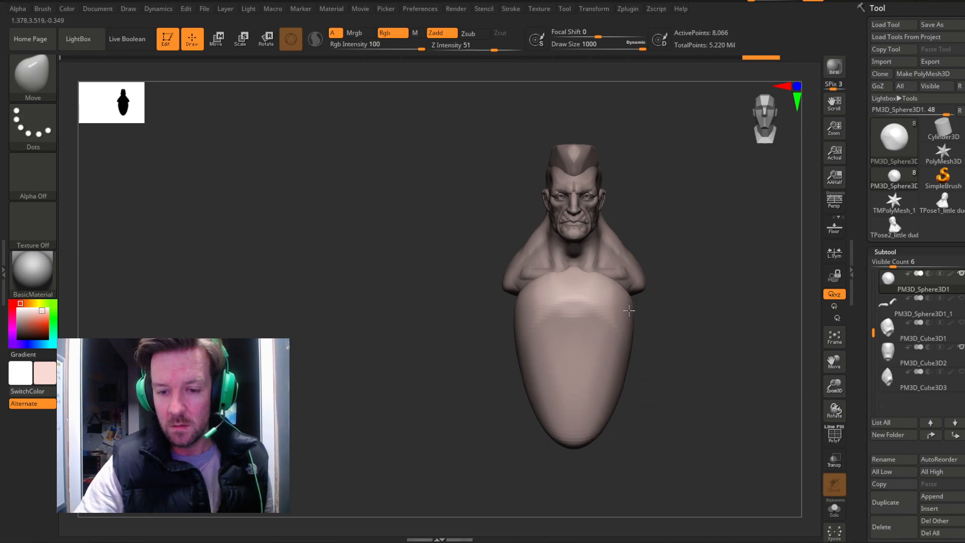
pyautogui.moveTo(626, 307); pyautogui.dragTo(620, 310)
pyautogui.moveTo(596, 431)
pyautogui.mouseDown()
pyautogui.moveTo(618, 401)
pyautogui.moveTo(605, 388)
pyautogui.moveTo(624, 430)
pyautogui.moveTo(659, 455)
pyautogui.mouseUp()
pyautogui.moveTo(614, 378); pyautogui.dragTo(626, 381)
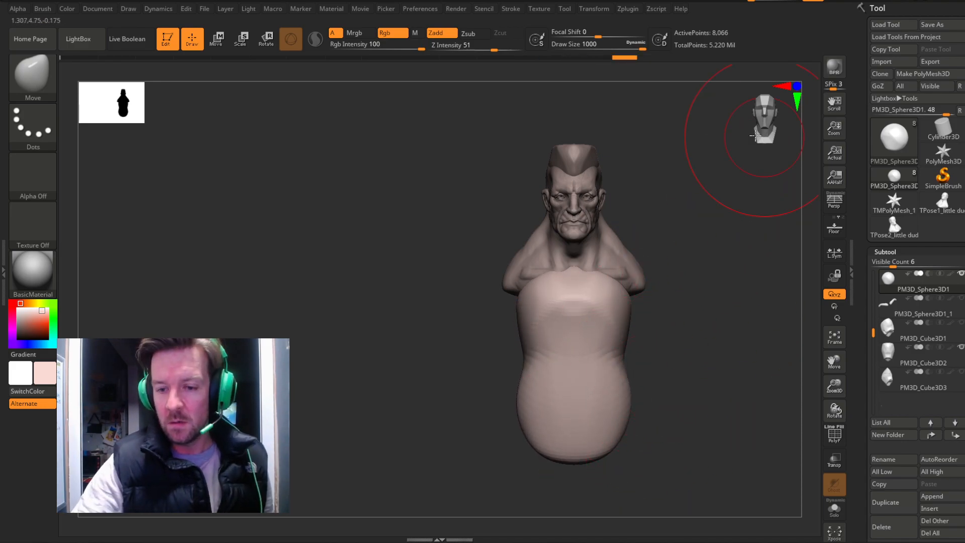
# Shape the torso's side profile with the Move brush, pushing the upper back and buttocks out and curving the lower back in.
pyautogui.moveTo(764, 136); pyautogui.dragTo(745, 145)
pyautogui.moveTo(604, 436)
pyautogui.mouseDown()
pyautogui.moveTo(633, 448)
pyautogui.moveTo(605, 438)
pyautogui.mouseUp()
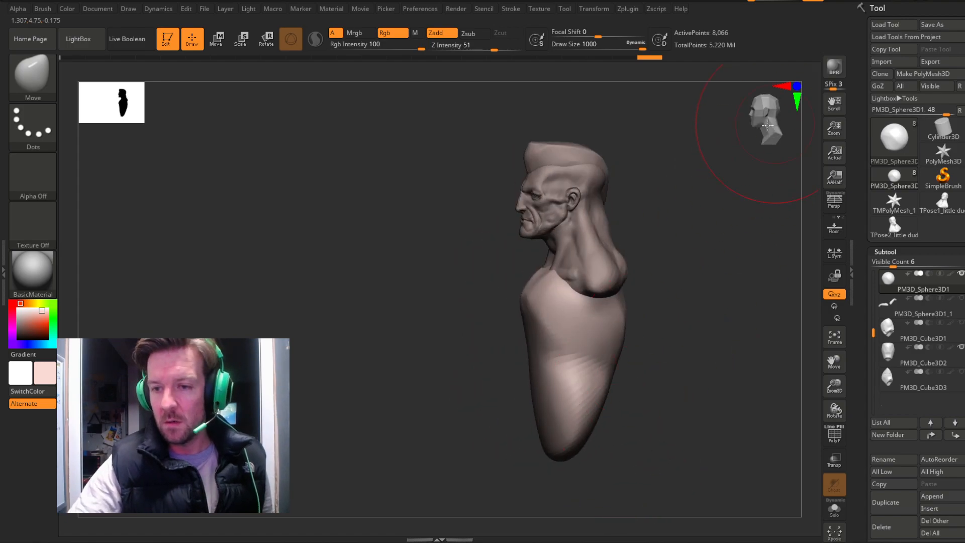
pyautogui.moveTo(769, 135); pyautogui.dragTo(743, 141)
pyautogui.moveTo(834, 362); pyautogui.dragTo(701, 323)
pyautogui.moveTo(776, 128); pyautogui.dragTo(790, 127)
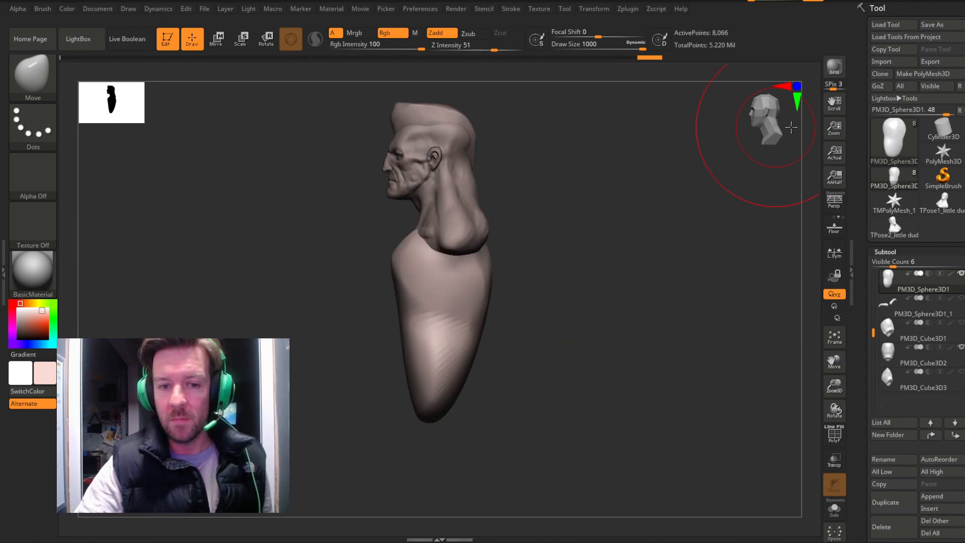
pyautogui.moveTo(478, 362)
pyautogui.mouseDown()
pyautogui.moveTo(523, 426)
pyautogui.moveTo(456, 428)
pyautogui.moveTo(445, 462)
pyautogui.mouseUp()
pyautogui.moveTo(481, 392)
pyautogui.mouseDown()
pyautogui.moveTo(490, 394)
pyautogui.moveTo(468, 363)
pyautogui.mouseUp()
pyautogui.moveTo(486, 296); pyautogui.dragTo(504, 219)
pyautogui.moveTo(567, 258)
pyautogui.mouseDown()
pyautogui.moveTo(504, 288)
pyautogui.moveTo(537, 278)
pyautogui.moveTo(555, 235)
pyautogui.moveTo(578, 251)
pyautogui.moveTo(637, 265)
pyautogui.moveTo(628, 236)
pyautogui.mouseUp()
pyautogui.moveTo(569, 220); pyautogui.dragTo(554, 216)
pyautogui.moveTo(611, 281)
pyautogui.mouseDown()
pyautogui.moveTo(641, 297)
pyautogui.moveTo(618, 321)
pyautogui.moveTo(603, 314)
pyautogui.mouseUp()
pyautogui.moveTo(546, 274); pyautogui.dragTo(564, 277)
pyautogui.moveTo(608, 301)
pyautogui.mouseDown()
pyautogui.moveTo(625, 306)
pyautogui.moveTo(759, 149)
pyautogui.mouseUp()
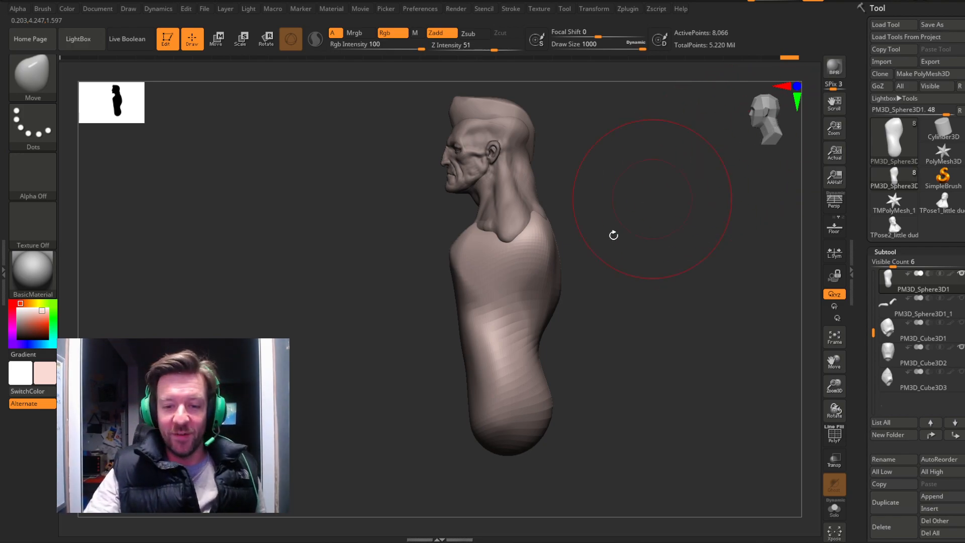
# Refine the side profile by rounding the upper back, deepening the lower-back curve and filling out the buttocks.
pyautogui.keyDown('shift'); pyautogui.moveTo(556, 301); pyautogui.dragTo(567, 252); pyautogui.keyUp('shift')
pyautogui.moveTo(549, 319); pyautogui.dragTo(542, 306)
pyautogui.moveTo(554, 272)
pyautogui.mouseDown()
pyautogui.moveTo(567, 270)
pyautogui.moveTo(559, 254)
pyautogui.mouseUp()
pyautogui.moveTo(550, 406); pyautogui.dragTo(558, 411)
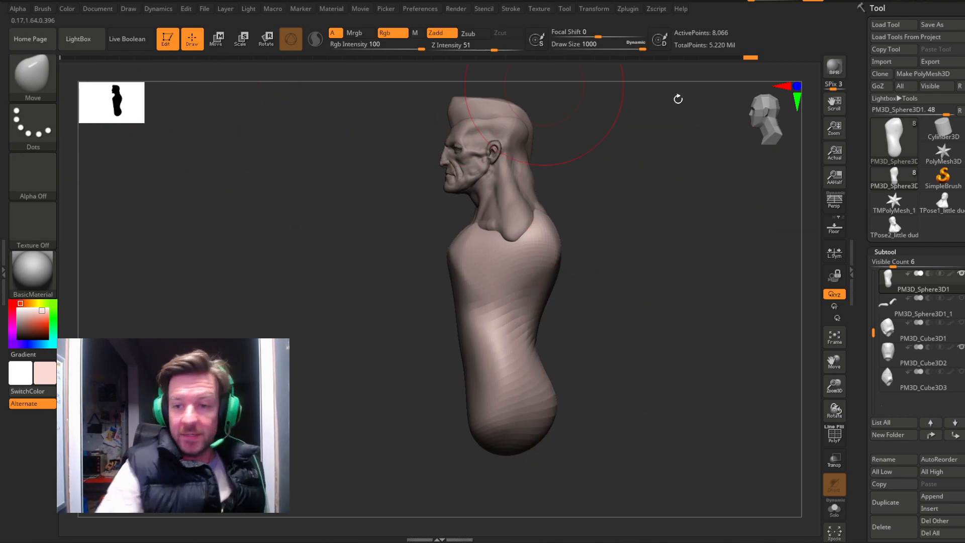
# Adjust the torso's front silhouette with the Move brush, tapering the bottom and pulling in the waist below the shoulders.
pyautogui.click(782, 125)
pyautogui.moveTo(522, 432)
pyautogui.mouseDown()
pyautogui.moveTo(512, 409)
pyautogui.moveTo(546, 402)
pyautogui.moveTo(529, 421)
pyautogui.moveTo(520, 417)
pyautogui.mouseUp()
pyautogui.moveTo(654, 343); pyautogui.dragTo(548, 349)
pyautogui.moveTo(489, 344); pyautogui.dragTo(473, 341)
pyautogui.moveTo(655, 325)
pyautogui.mouseDown()
pyautogui.moveTo(633, 323)
pyautogui.moveTo(713, 328)
pyautogui.mouseUp()
pyautogui.moveTo(557, 310); pyautogui.dragTo(523, 326)
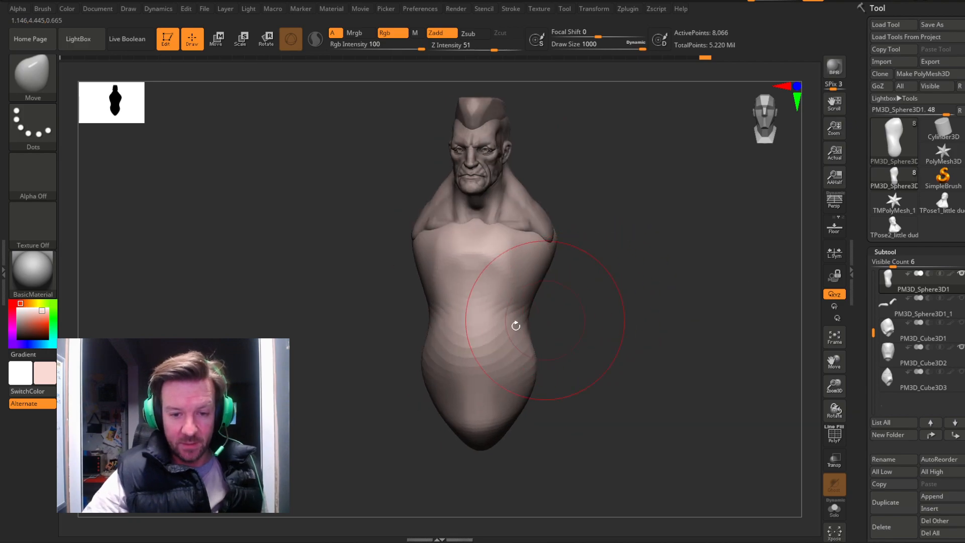
pyautogui.moveTo(595, 342); pyautogui.dragTo(615, 335)
# Remesh the torso with DynaMesh at a resolution of 128.
pyautogui.moveTo(953, 250); pyautogui.dragTo(953, 3)
pyautogui.click(893, 226)
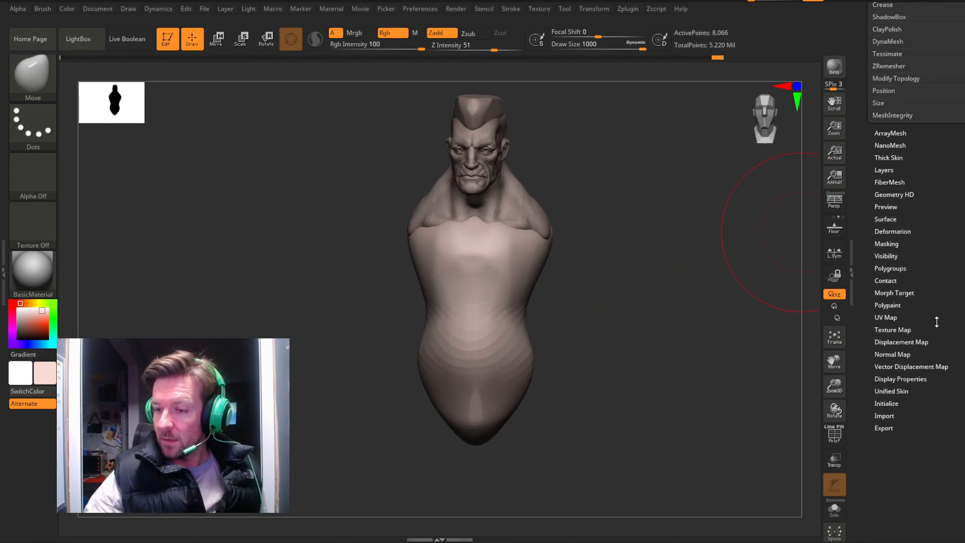
pyautogui.scroll(5, 938, 179)
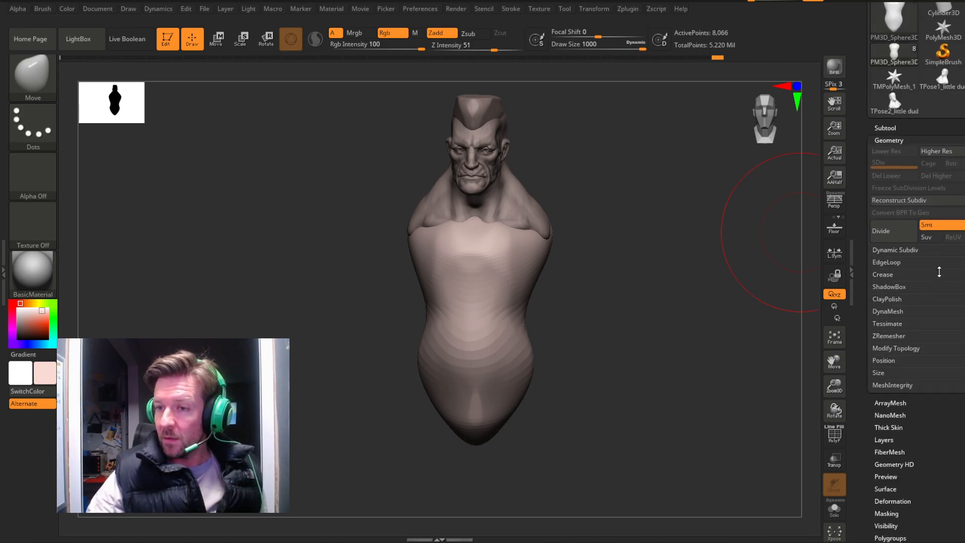
pyautogui.click(890, 287)
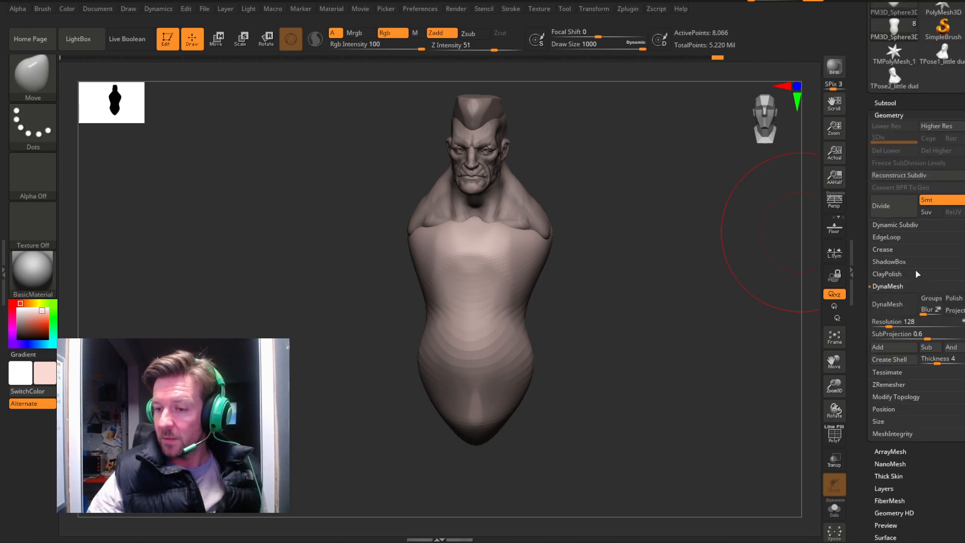
pyautogui.click(888, 304)
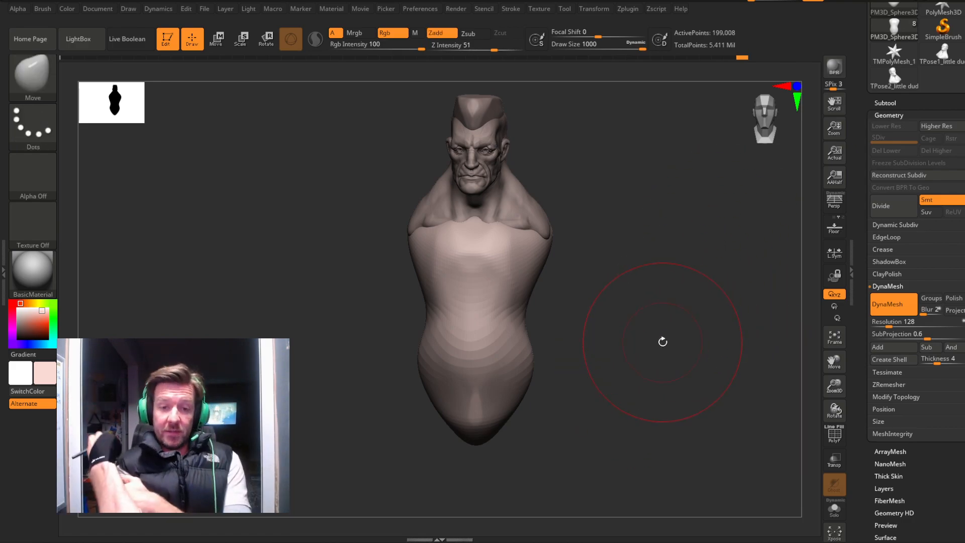
# Select the ClayBuildup brush, undo a test stroke on the chest, and set the draw size to about 400.
pyautogui.moveTo(663, 290)
pyautogui.mouseDown()
pyautogui.moveTo(644, 300)
pyautogui.moveTo(620, 282)
pyautogui.mouseUp()
pyautogui.click(39, 80)
pyautogui.click(191, 96)
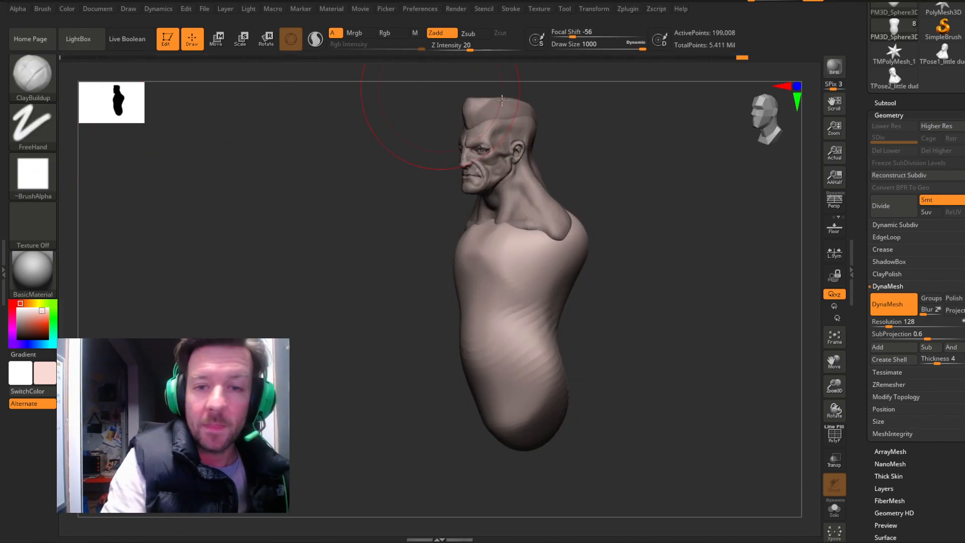
pyautogui.moveTo(642, 48); pyautogui.dragTo(597, 49)
pyautogui.click(772, 120)
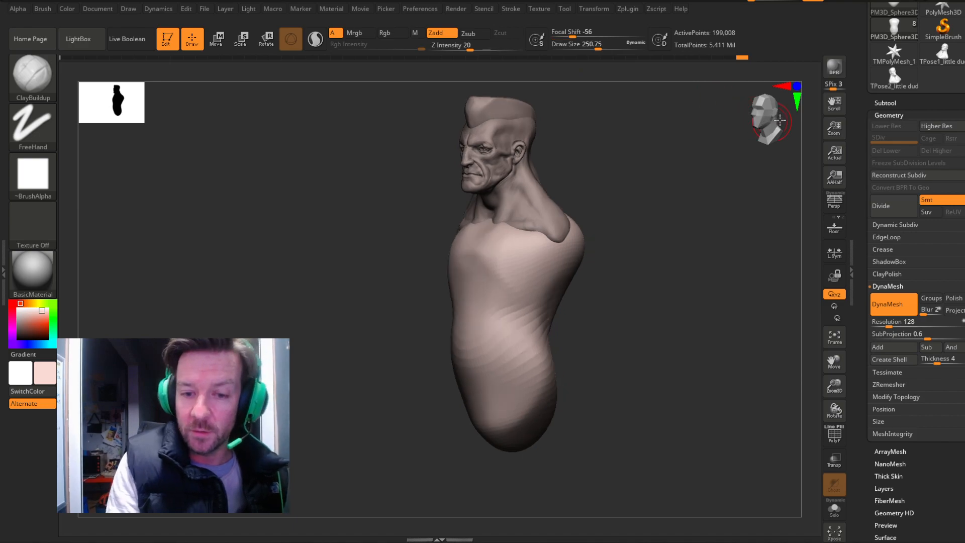
pyautogui.moveTo(623, 221)
pyautogui.mouseDown()
pyautogui.moveTo(653, 212)
pyautogui.moveTo(510, 257)
pyautogui.moveTo(525, 259)
pyautogui.mouseUp()
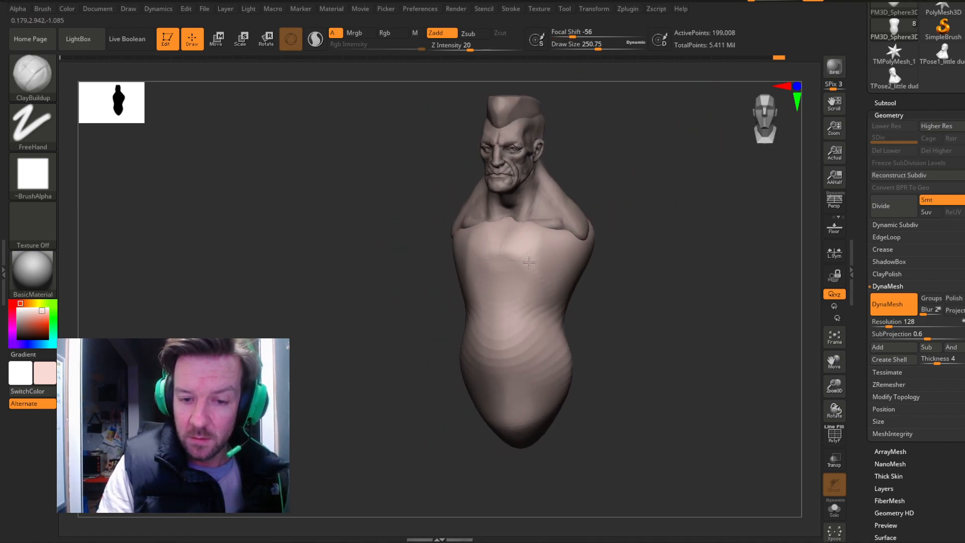
pyautogui.hotkey('ctrl', 'z')
pyautogui.moveTo(598, 48); pyautogui.dragTo(610, 48)
# Build up the pectoral muscles across the chest with crossing ClayBuildup strokes.
pyautogui.moveTo(501, 267); pyautogui.dragTo(475, 291)
pyautogui.moveTo(605, 273)
pyautogui.mouseDown()
pyautogui.moveTo(528, 297)
pyautogui.moveTo(536, 307)
pyautogui.moveTo(574, 298)
pyautogui.moveTo(578, 280)
pyautogui.mouseUp()
pyautogui.moveTo(525, 298); pyautogui.dragTo(570, 259)
pyautogui.moveTo(521, 280); pyautogui.dragTo(563, 241)
pyautogui.moveTo(663, 178)
pyautogui.mouseDown()
pyautogui.moveTo(717, 185)
pyautogui.moveTo(683, 168)
pyautogui.moveTo(732, 176)
pyautogui.moveTo(719, 176)
pyautogui.mouseUp()
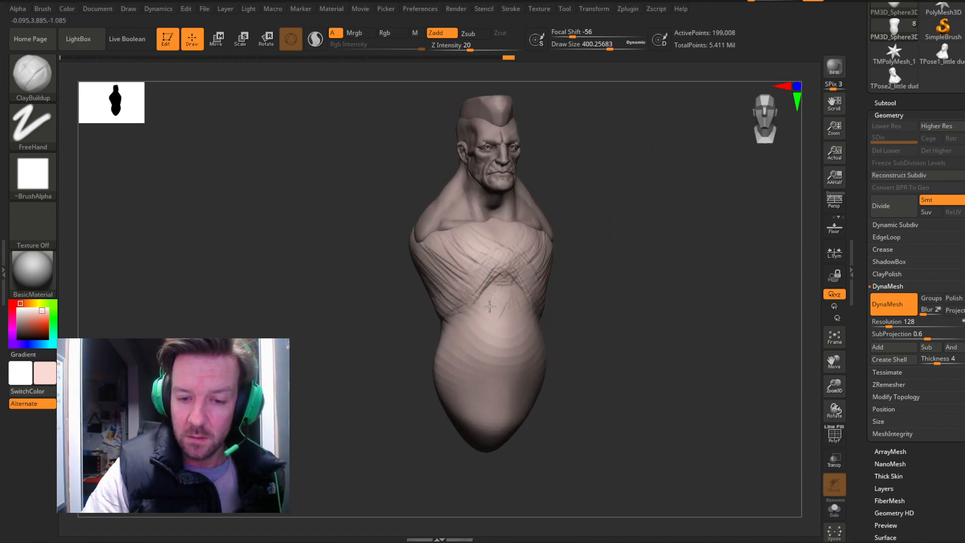
# Build up the abdominal muscles down the centre and along the sides of the belly with ClayBuildup.
pyautogui.moveTo(497, 290)
pyautogui.mouseDown()
pyautogui.moveTo(501, 384)
pyautogui.moveTo(492, 374)
pyautogui.mouseUp()
pyautogui.moveTo(489, 370)
pyautogui.mouseDown()
pyautogui.moveTo(513, 385)
pyautogui.moveTo(495, 364)
pyautogui.moveTo(497, 336)
pyautogui.mouseUp()
pyautogui.moveTo(577, 350)
pyautogui.mouseDown()
pyautogui.moveTo(614, 317)
pyautogui.moveTo(546, 317)
pyautogui.mouseUp()
pyautogui.moveTo(648, 338)
pyautogui.mouseDown()
pyautogui.moveTo(644, 352)
pyautogui.moveTo(663, 339)
pyautogui.moveTo(637, 342)
pyautogui.mouseUp()
pyautogui.moveTo(576, 361); pyautogui.dragTo(587, 329)
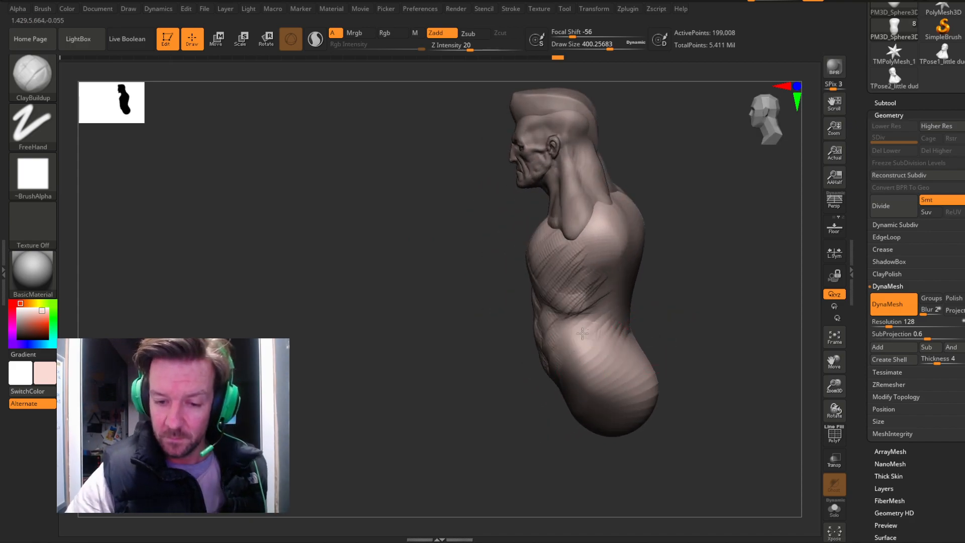
# Add ClayBuildup strokes over the hips and form the buttocks at the lower back of the torso.
pyautogui.moveTo(653, 304); pyautogui.dragTo(575, 367)
pyautogui.moveTo(658, 352)
pyautogui.mouseDown()
pyautogui.moveTo(598, 365)
pyautogui.moveTo(608, 372)
pyautogui.moveTo(626, 359)
pyautogui.mouseUp()
pyautogui.moveTo(708, 354); pyautogui.dragTo(672, 354)
pyautogui.moveTo(666, 389)
pyautogui.mouseDown()
pyautogui.moveTo(657, 399)
pyautogui.moveTo(619, 360)
pyautogui.moveTo(640, 385)
pyautogui.moveTo(653, 352)
pyautogui.moveTo(644, 410)
pyautogui.mouseUp()
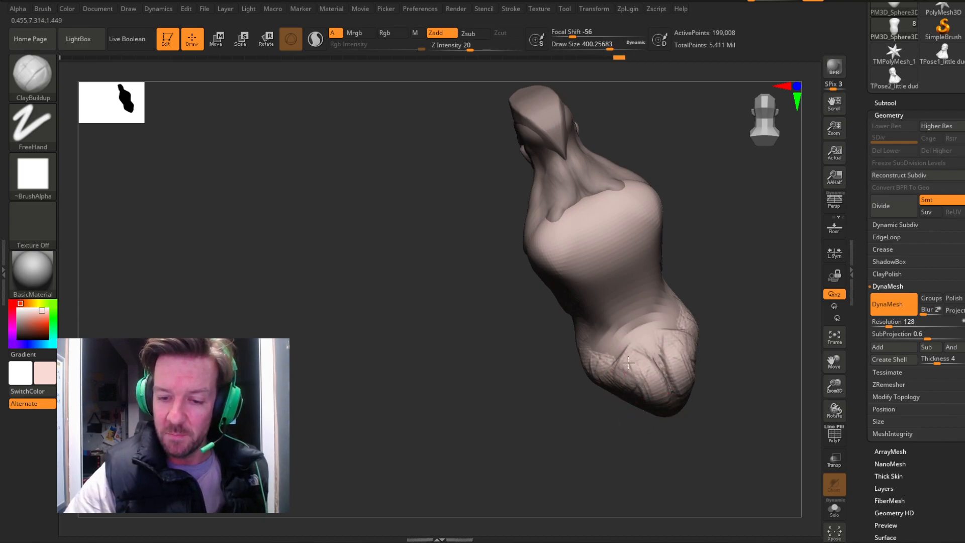
# Build up the lats and shoulder area on the side and upper back of the torso with ClayBuildup.
pyautogui.moveTo(710, 266)
pyautogui.mouseDown()
pyautogui.moveTo(721, 248)
pyautogui.moveTo(700, 239)
pyautogui.mouseUp()
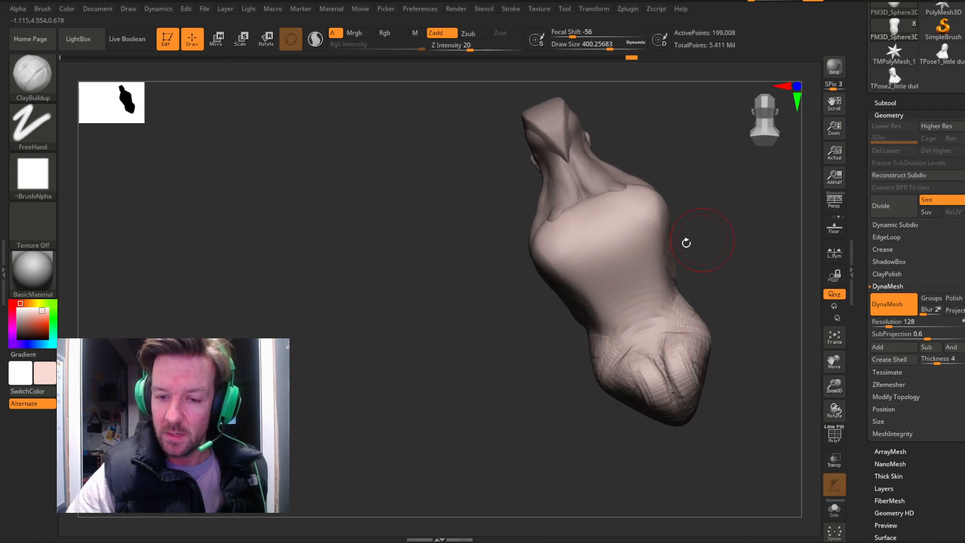
pyautogui.moveTo(656, 206)
pyautogui.mouseDown()
pyautogui.moveTo(700, 219)
pyautogui.moveTo(625, 237)
pyautogui.mouseUp()
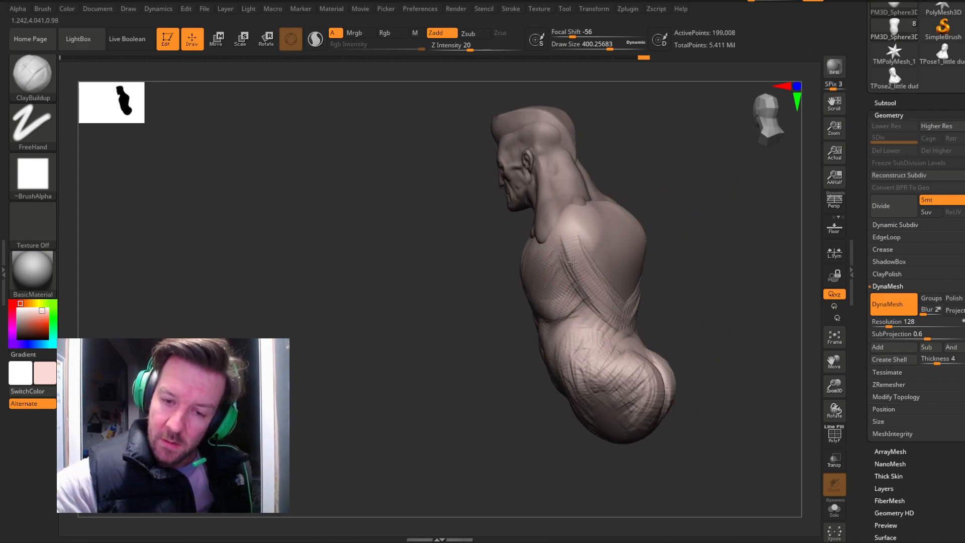
pyautogui.moveTo(583, 253)
pyautogui.mouseDown()
pyautogui.moveTo(614, 279)
pyautogui.moveTo(619, 244)
pyautogui.moveTo(703, 216)
pyautogui.mouseUp()
pyautogui.moveTo(663, 241)
pyautogui.mouseDown(button='right')
pyautogui.moveTo(683, 213)
pyautogui.moveTo(637, 201)
pyautogui.moveTo(648, 296)
pyautogui.mouseUp(button='right')
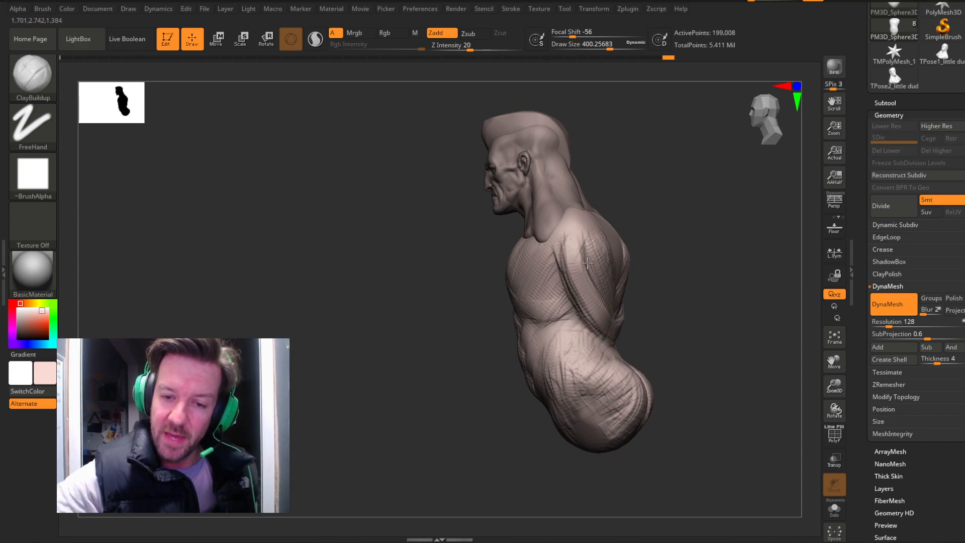
pyautogui.moveTo(637, 304); pyautogui.dragTo(656, 313, button='right')
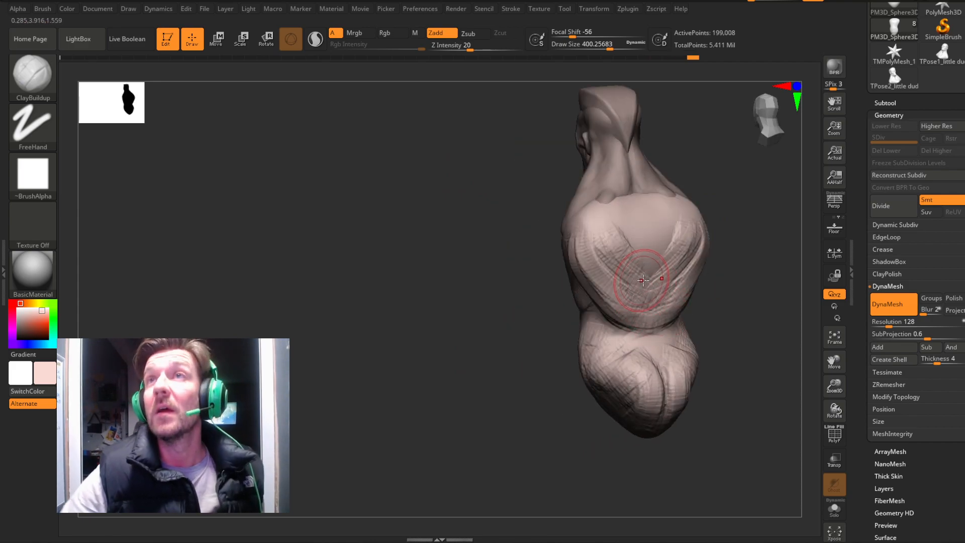
# Smooth the clay strokes on the outer upper back and add further ClayBuildup strokes to the upper chest.
pyautogui.moveTo(606, 267)
pyautogui.keyDown('shift'); pyautogui.mouseDown()
pyautogui.moveTo(598, 259)
pyautogui.moveTo(655, 309)
pyautogui.moveTo(657, 276)
pyautogui.moveTo(595, 301)
pyautogui.mouseUp(); pyautogui.keyUp('shift')
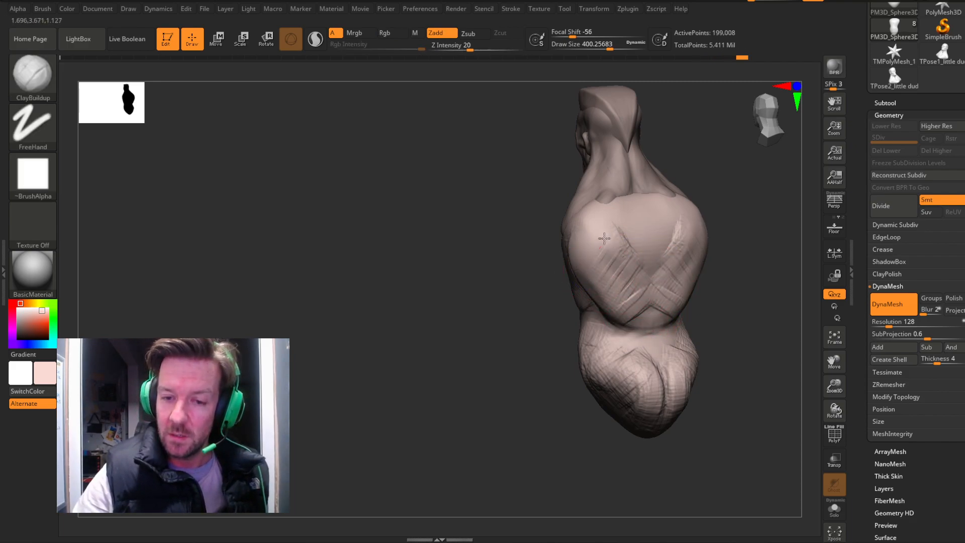
pyautogui.moveTo(536, 297)
pyautogui.mouseDown()
pyautogui.moveTo(625, 226)
pyautogui.moveTo(691, 211)
pyautogui.moveTo(515, 371)
pyautogui.moveTo(689, 214)
pyautogui.moveTo(670, 181)
pyautogui.moveTo(652, 204)
pyautogui.moveTo(661, 209)
pyautogui.moveTo(633, 221)
pyautogui.mouseUp()
pyautogui.moveTo(528, 262)
pyautogui.mouseDown()
pyautogui.moveTo(496, 276)
pyautogui.moveTo(504, 283)
pyautogui.moveTo(473, 258)
pyautogui.mouseUp()
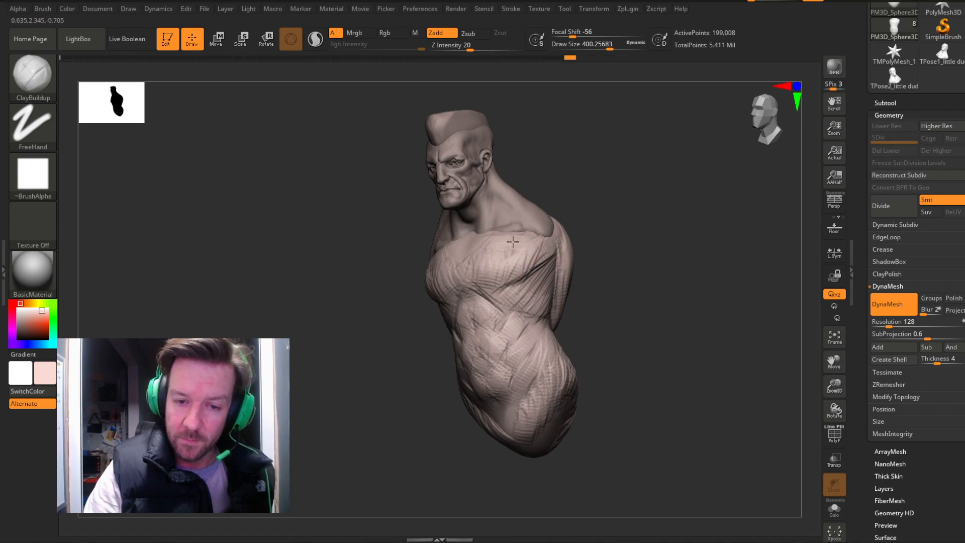
pyautogui.moveTo(644, 236)
pyautogui.mouseDown()
pyautogui.moveTo(663, 233)
pyautogui.moveTo(609, 248)
pyautogui.moveTo(624, 230)
pyautogui.moveTo(700, 224)
pyautogui.moveTo(602, 227)
pyautogui.mouseUp()
pyautogui.moveTo(549, 240)
pyautogui.mouseDown()
pyautogui.moveTo(618, 254)
pyautogui.moveTo(609, 269)
pyautogui.moveTo(710, 263)
pyautogui.mouseUp()
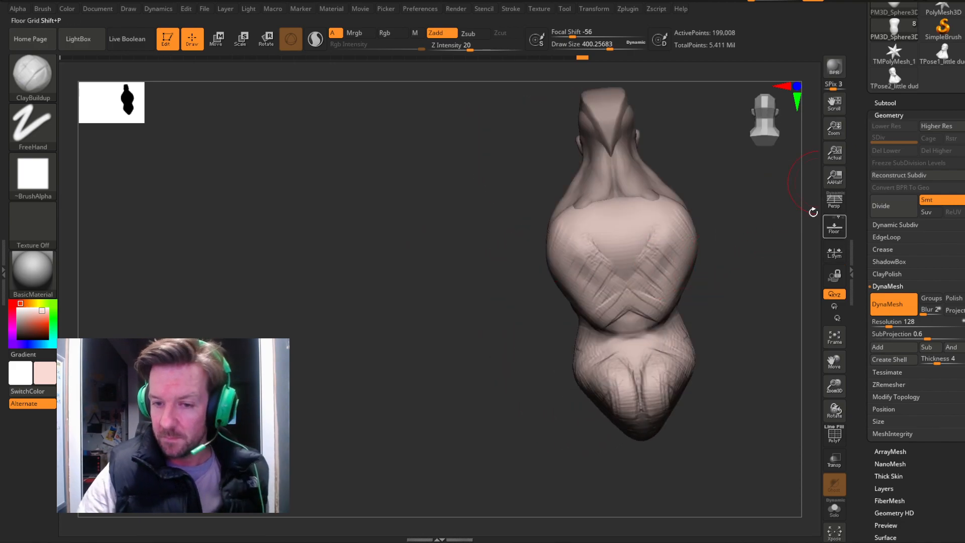
# Select the Slash1 brush, set its Z Intensity to 15, and carve a spine groove down the middle of the back.
pyautogui.moveTo(832, 361); pyautogui.dragTo(702, 387)
pyautogui.keyDown('shift'); pyautogui.moveTo(782, 251); pyautogui.dragTo(775, 276); pyautogui.keyUp('shift')
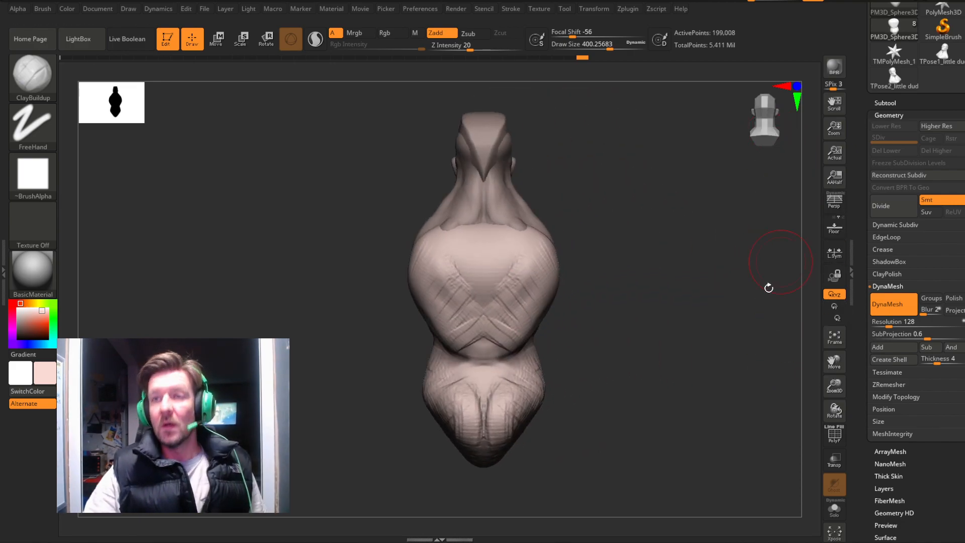
pyautogui.moveTo(834, 388); pyautogui.dragTo(830, 361)
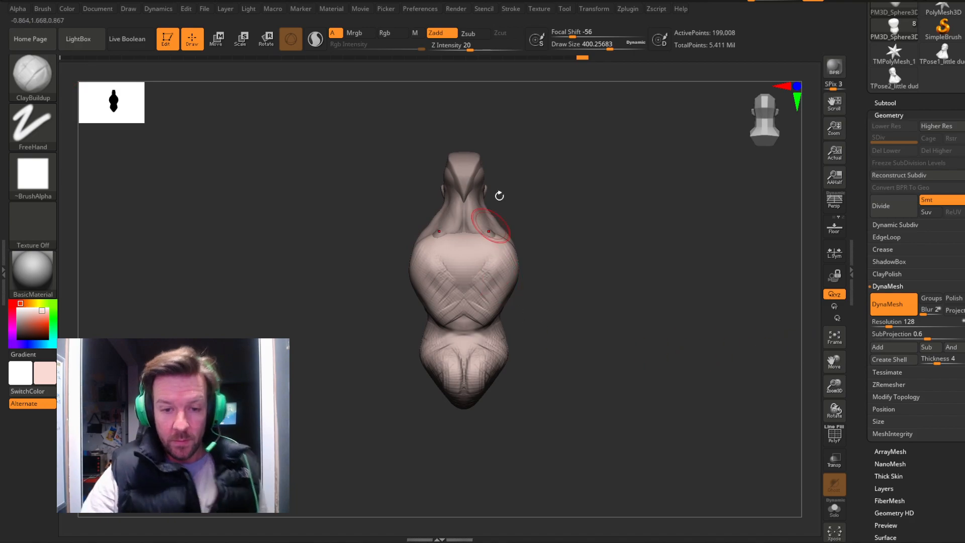
pyautogui.click(32, 75)
pyautogui.click(586, 86)
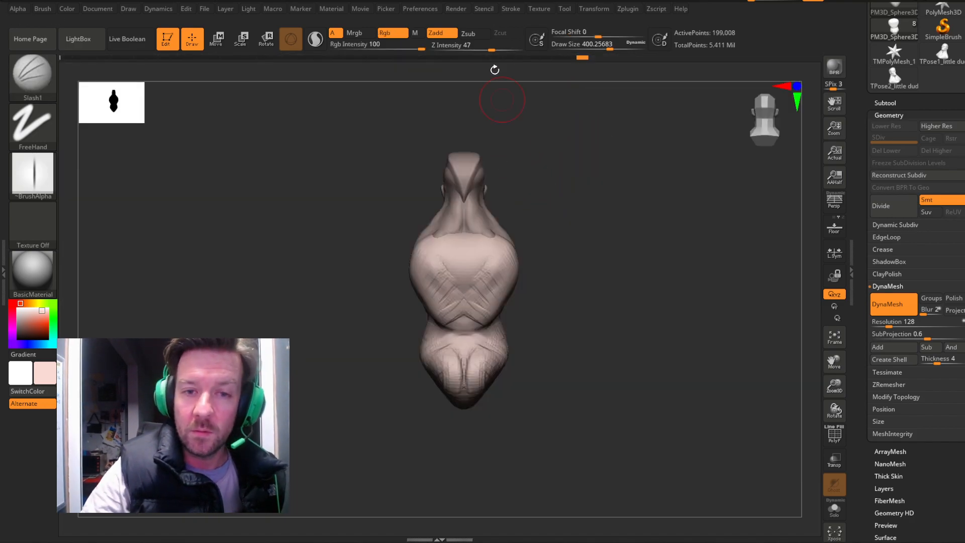
pyautogui.click(458, 46)
pyautogui.write('8')
pyautogui.moveTo(466, 49); pyautogui.dragTo(465, 50)
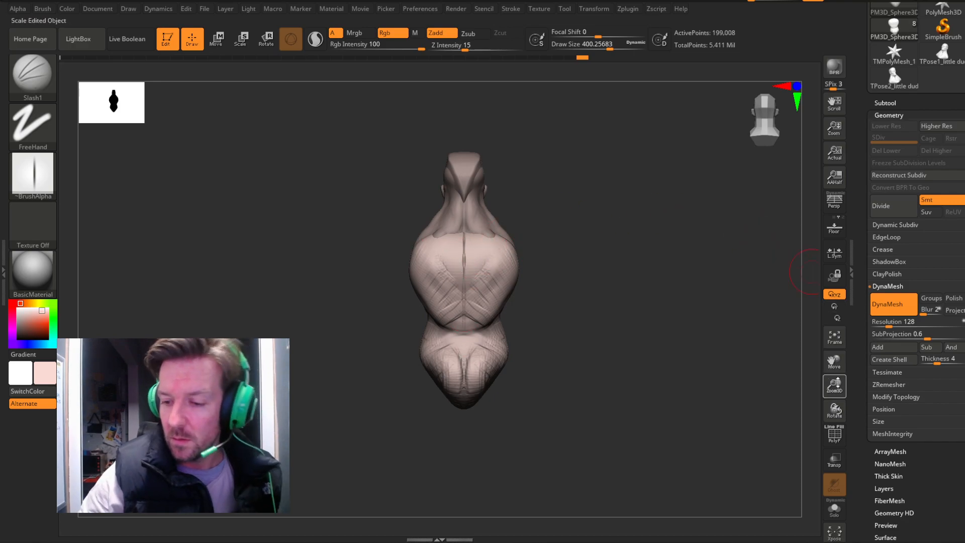
pyautogui.moveTo(837, 380); pyautogui.dragTo(837, 410)
pyautogui.moveTo(463, 277); pyautogui.dragTo(467, 327)
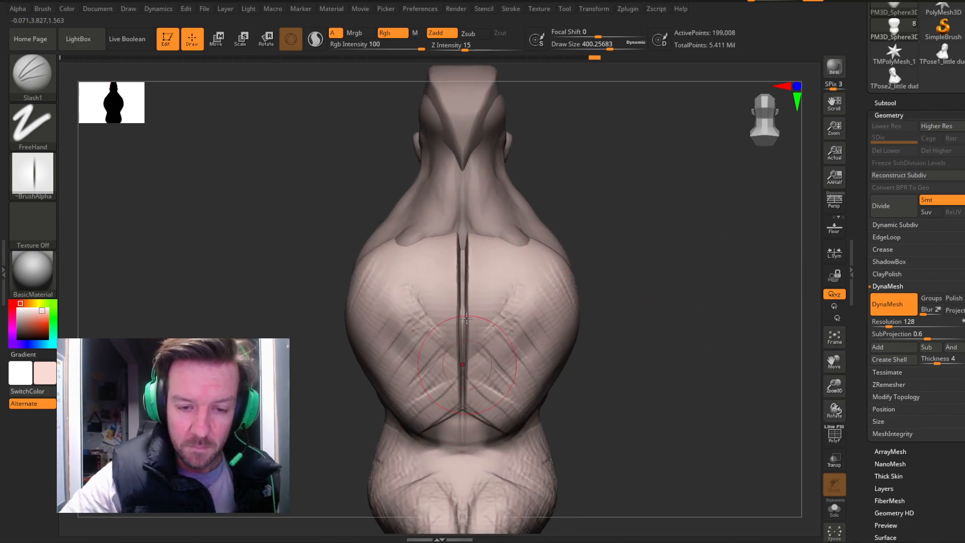
# Extend the Slash1 spine groove down the lower back and between the buttocks.
pyautogui.moveTo(585, 296); pyautogui.dragTo(643, 272)
pyautogui.moveTo(834, 361)
pyautogui.mouseDown()
pyautogui.moveTo(625, 330)
pyautogui.moveTo(598, 355)
pyautogui.mouseUp()
pyautogui.moveTo(487, 332); pyautogui.dragTo(486, 423)
pyautogui.moveTo(594, 425); pyautogui.dragTo(594, 317)
pyautogui.keyDown('shift'); pyautogui.moveTo(623, 281); pyautogui.dragTo(640, 340); pyautogui.keyUp('shift')
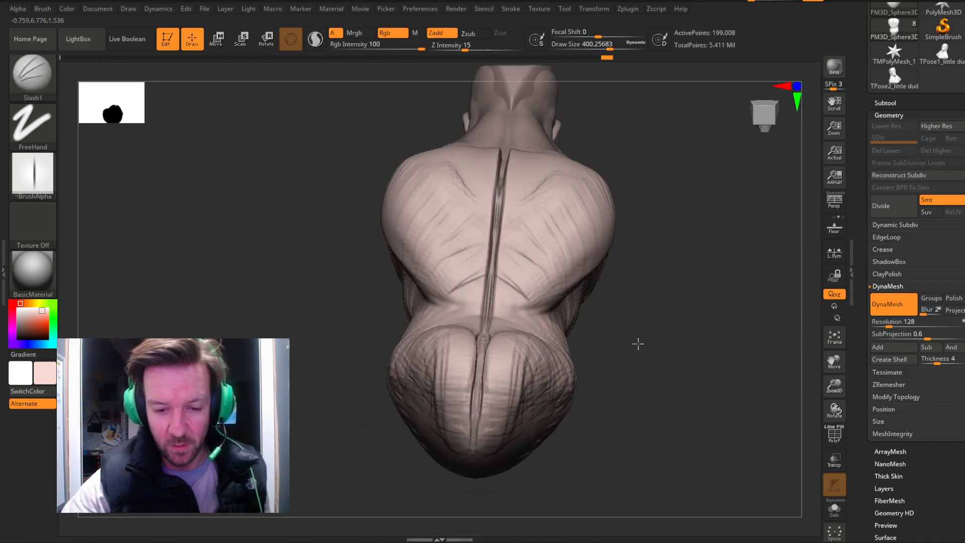
# Smooth the carved spine groove and the cleft between the buttocks along the whole back.
pyautogui.keyDown('shift'); pyautogui.moveTo(487, 374); pyautogui.dragTo(487, 337); pyautogui.keyUp('shift')
pyautogui.moveTo(625, 346)
pyautogui.mouseDown()
pyautogui.moveTo(663, 303)
pyautogui.moveTo(674, 272)
pyautogui.mouseUp()
pyautogui.keyDown('shift'); pyautogui.moveTo(460, 347); pyautogui.dragTo(518, 221); pyautogui.keyUp('shift')
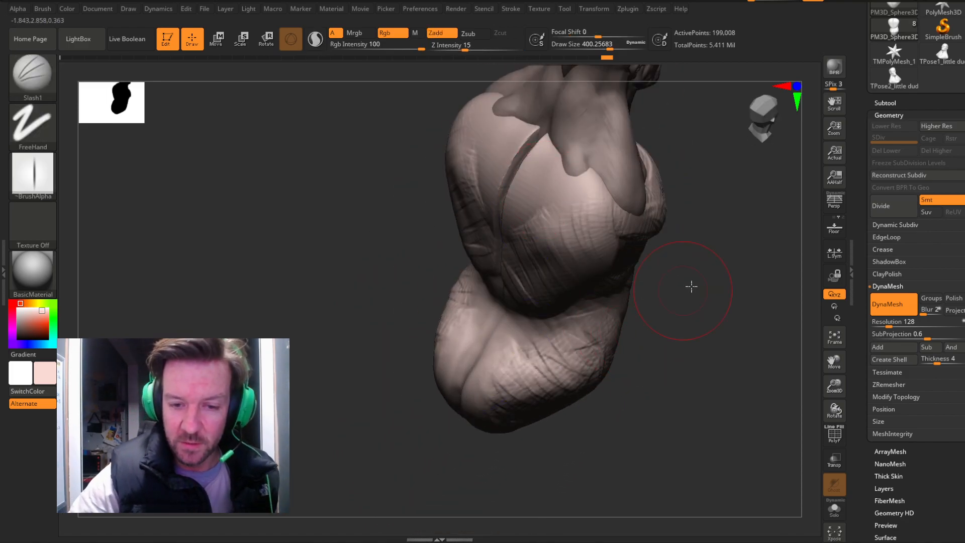
pyautogui.moveTo(689, 291); pyautogui.dragTo(658, 342)
pyautogui.keyDown('shift'); pyautogui.moveTo(502, 288); pyautogui.dragTo(565, 131); pyautogui.keyUp('shift')
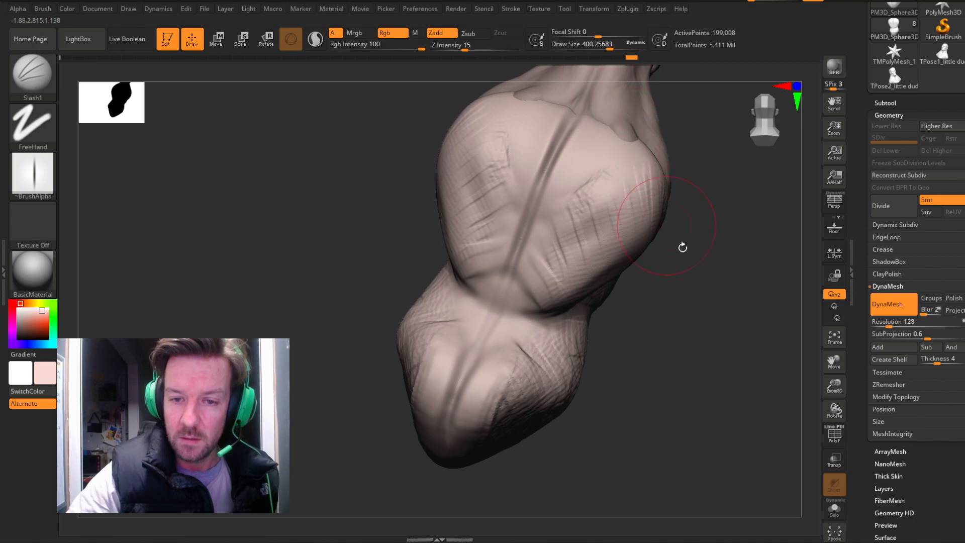
pyautogui.moveTo(678, 241); pyautogui.dragTo(654, 236)
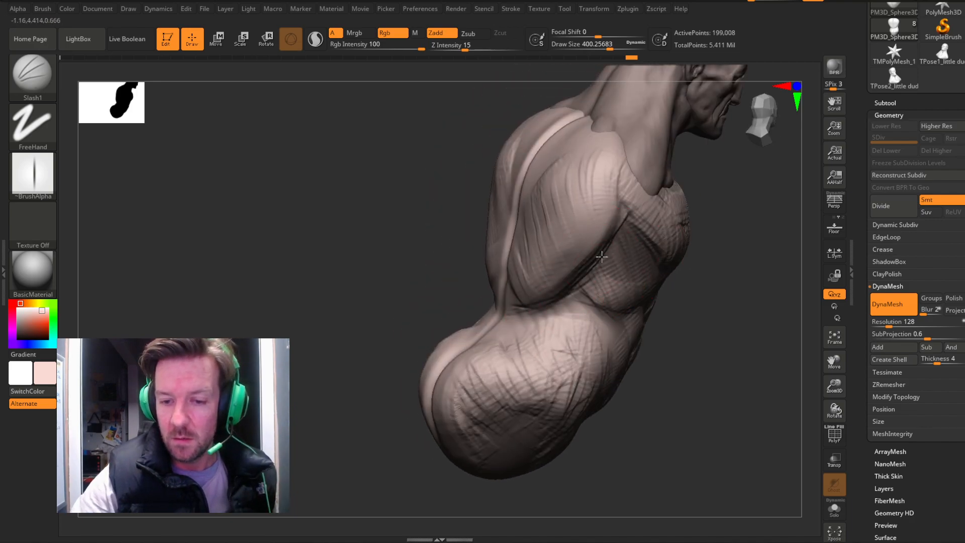
# Carve a diamond-shaped sacrum outline at the lower back with Slash1 and soften its creases by smoothing.
pyautogui.moveTo(722, 254)
pyautogui.mouseDown()
pyautogui.moveTo(672, 282)
pyautogui.moveTo(497, 276)
pyautogui.mouseUp()
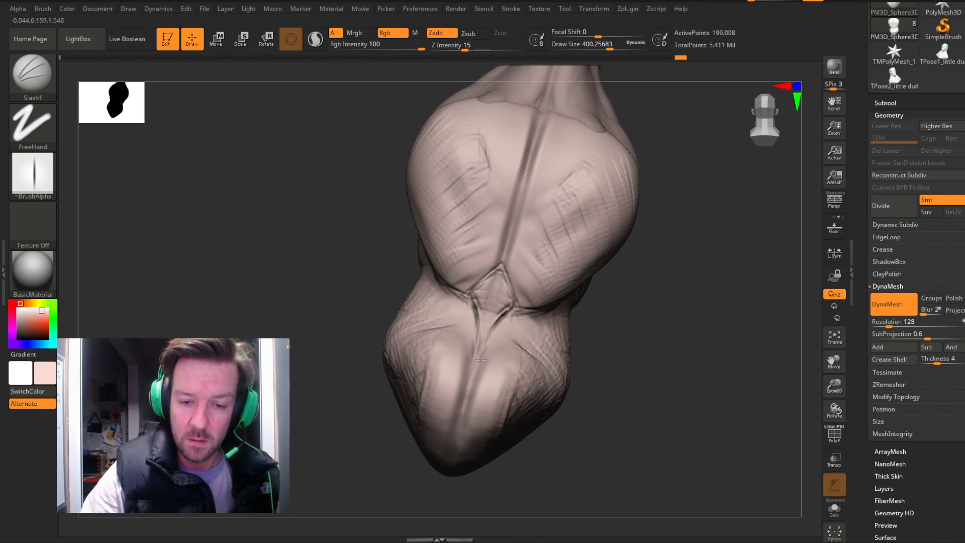
pyautogui.moveTo(494, 331)
pyautogui.keyDown('shift'); pyautogui.mouseDown()
pyautogui.moveTo(497, 281)
pyautogui.moveTo(473, 368)
pyautogui.mouseUp(); pyautogui.keyUp('shift')
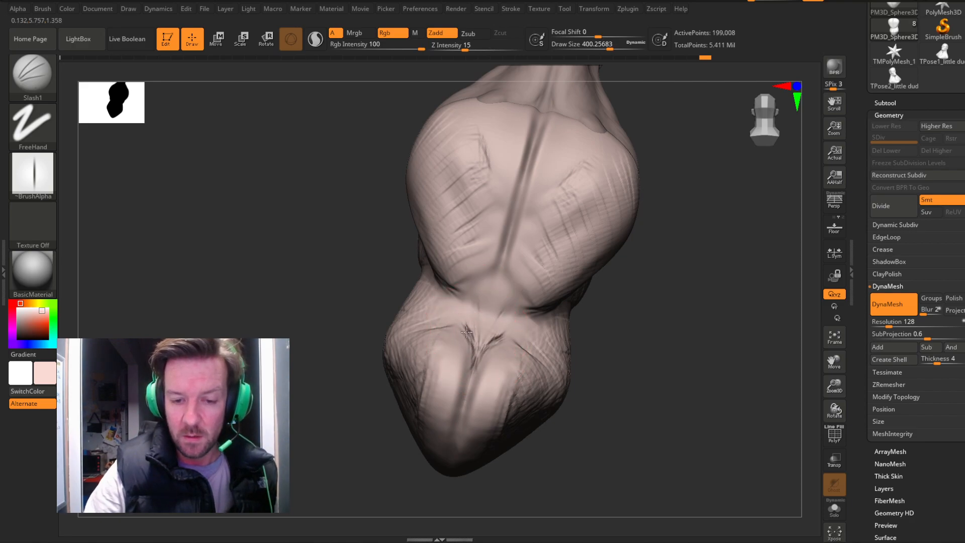
pyautogui.moveTo(491, 298); pyautogui.dragTo(511, 227)
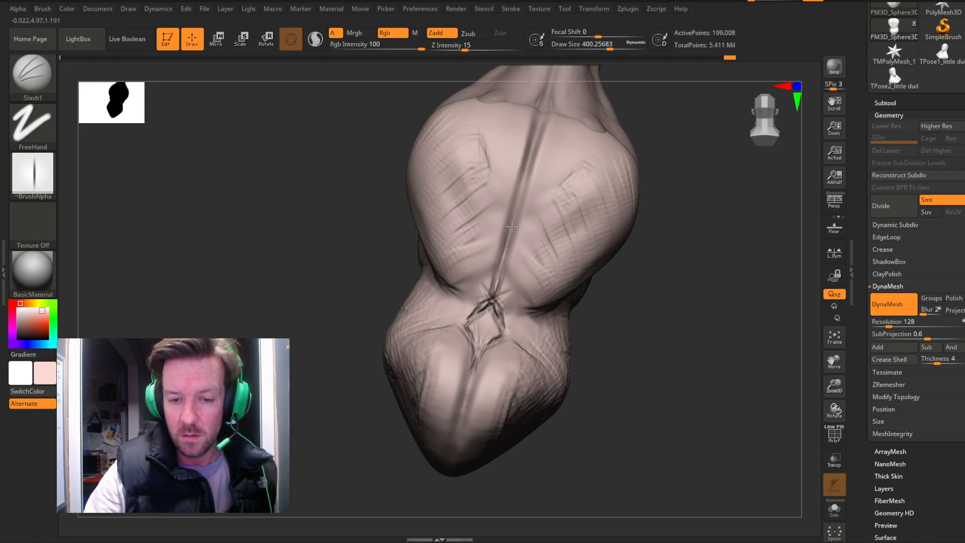
pyautogui.keyDown('shift'); pyautogui.moveTo(504, 312); pyautogui.dragTo(488, 289); pyautogui.keyUp('shift')
pyautogui.moveTo(591, 318)
pyautogui.mouseDown()
pyautogui.moveTo(685, 282)
pyautogui.moveTo(603, 311)
pyautogui.mouseUp()
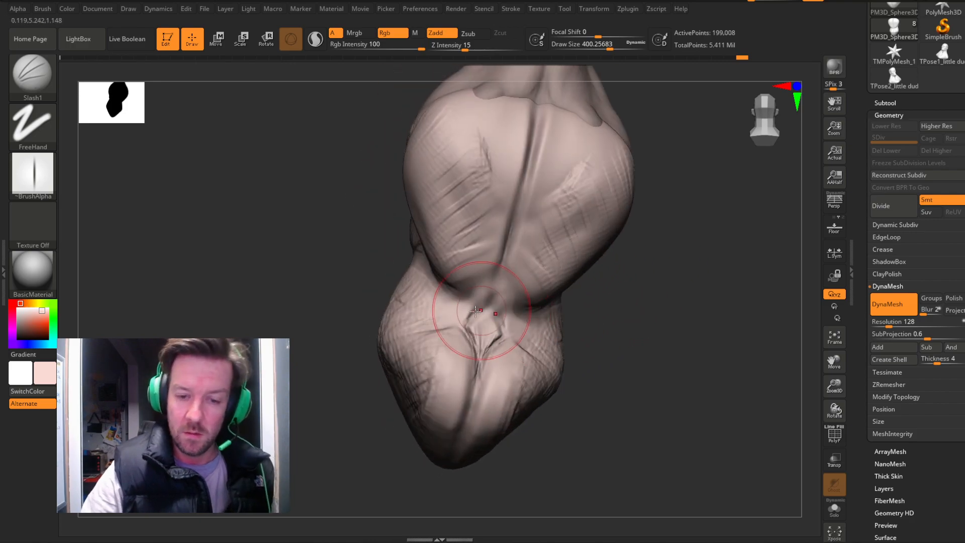
pyautogui.moveTo(478, 311)
pyautogui.keyDown('shift'); pyautogui.mouseDown()
pyautogui.moveTo(488, 303)
pyautogui.moveTo(478, 318)
pyautogui.mouseUp(); pyautogui.keyUp('shift')
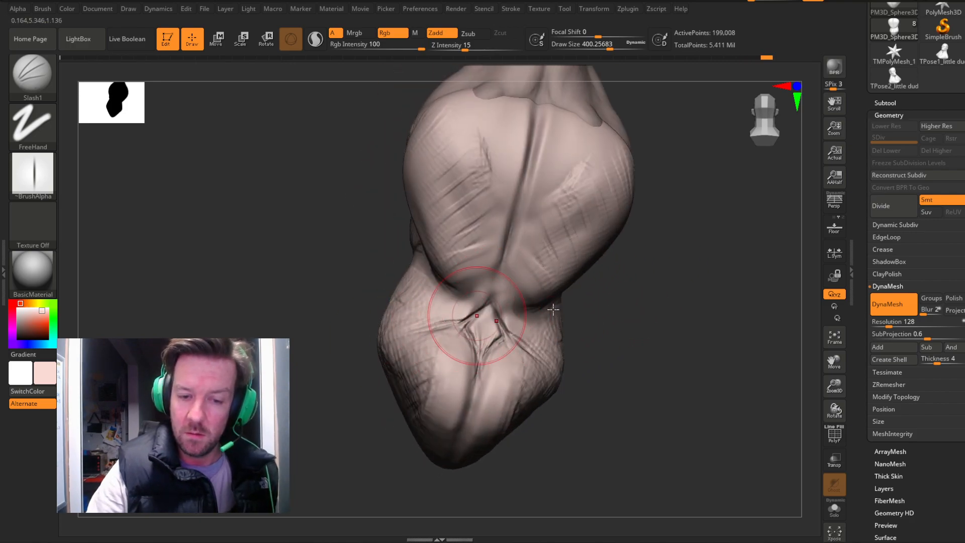
pyautogui.moveTo(603, 311); pyautogui.dragTo(567, 281)
# Outline the shoulder blades on the upper back with Slash1 strokes.
pyautogui.moveTo(649, 223); pyautogui.dragTo(718, 227)
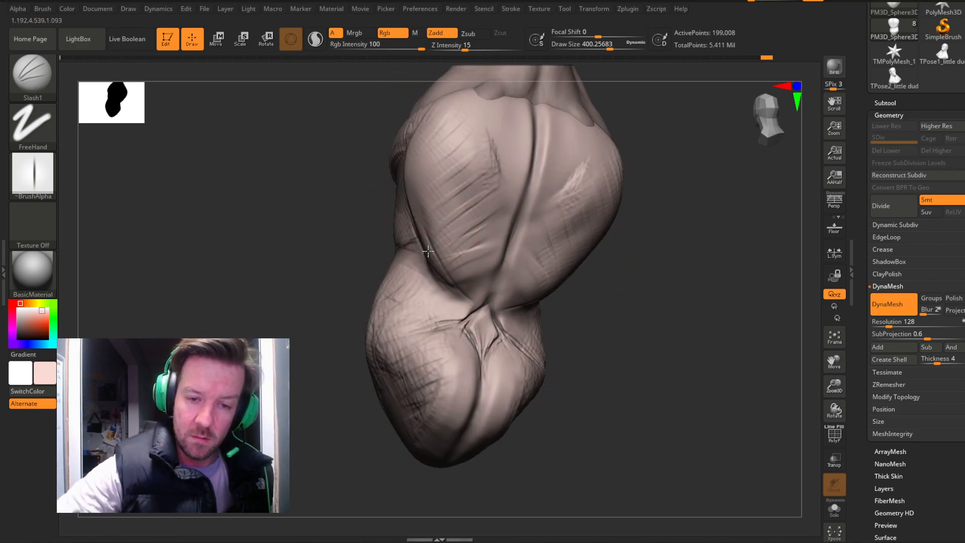
pyautogui.moveTo(428, 237)
pyautogui.keyDown('shift'); pyautogui.mouseDown()
pyautogui.moveTo(463, 161)
pyautogui.moveTo(498, 116)
pyautogui.mouseUp(); pyautogui.keyUp('shift')
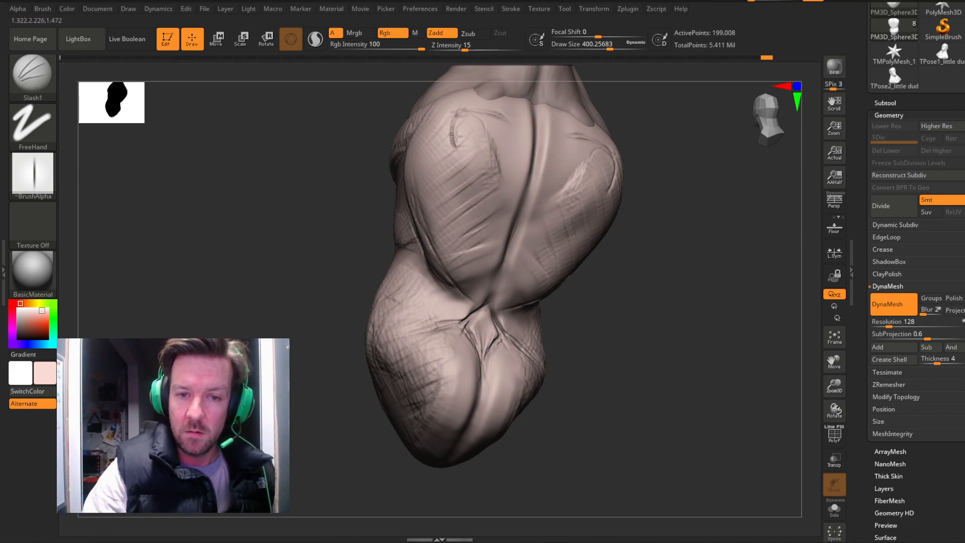
pyautogui.moveTo(453, 168); pyautogui.dragTo(455, 191)
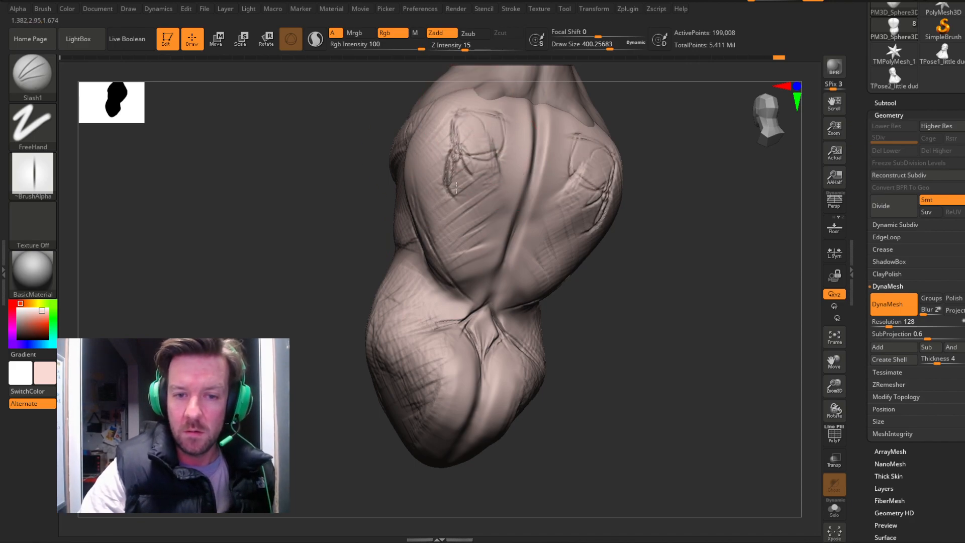
pyautogui.moveTo(649, 194); pyautogui.dragTo(719, 204)
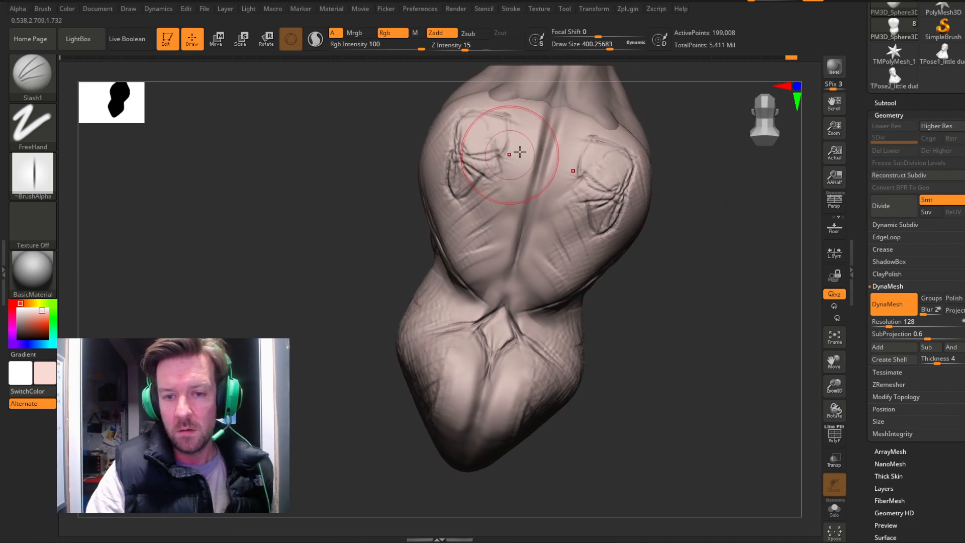
# Carve diagonal muscle creases from the spine across the mid back with Slash1.
pyautogui.moveTo(545, 165); pyautogui.dragTo(567, 254)
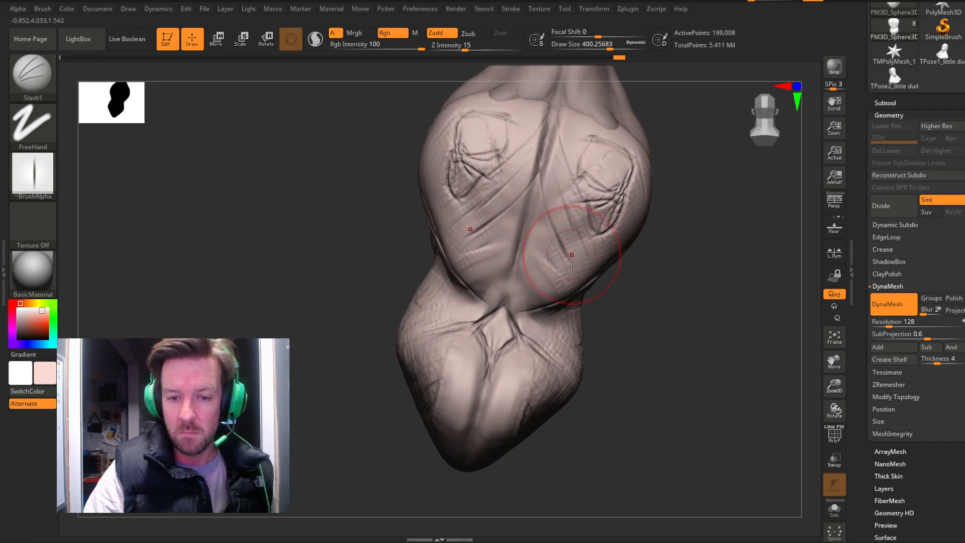
pyautogui.moveTo(481, 225); pyautogui.dragTo(496, 286)
pyautogui.moveTo(678, 249); pyautogui.dragTo(713, 251)
pyautogui.keyDown('shift'); pyautogui.moveTo(519, 240); pyautogui.dragTo(505, 259); pyautogui.keyUp('shift')
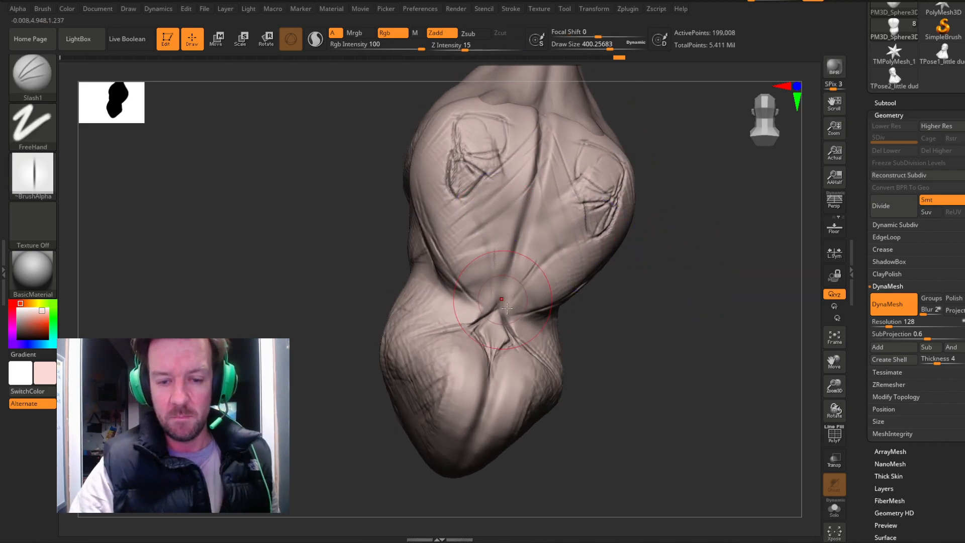
pyautogui.moveTo(673, 289); pyautogui.dragTo(680, 285)
# Switch to the ClayBuildup brush, smooth the upper spine groove, and build up the muscles along both sides of the spine.
pyautogui.click(40, 70)
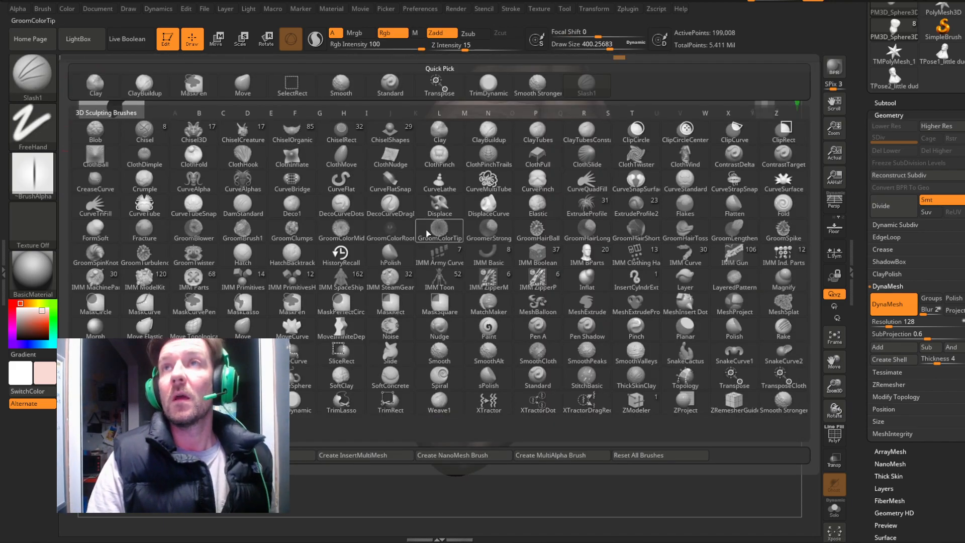
pyautogui.click(145, 83)
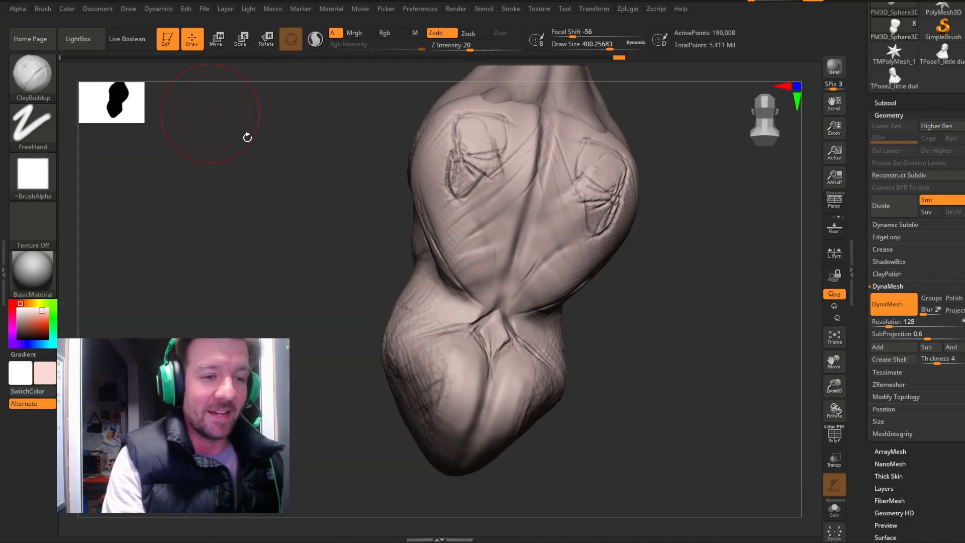
pyautogui.moveTo(691, 286)
pyautogui.mouseDown()
pyautogui.moveTo(665, 280)
pyautogui.moveTo(700, 287)
pyautogui.moveTo(636, 266)
pyautogui.mouseUp()
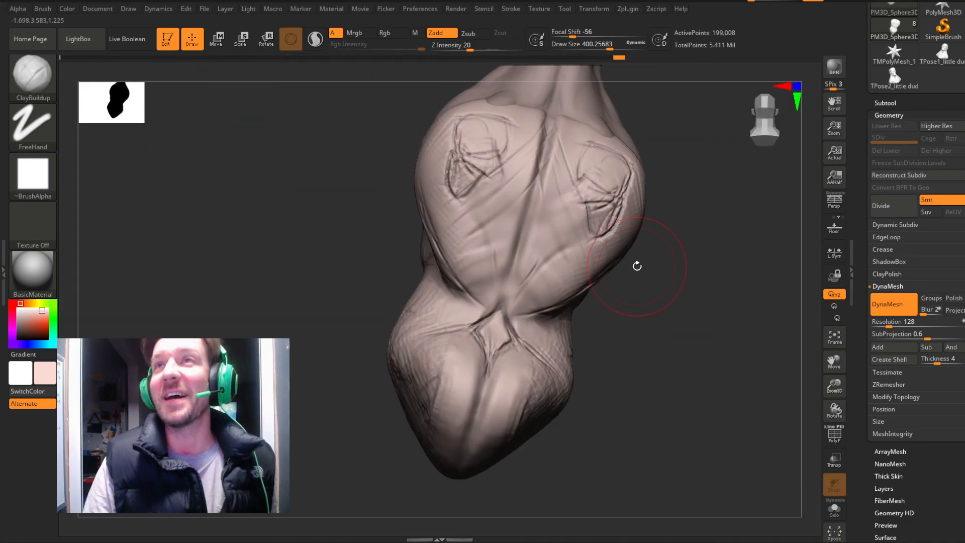
pyautogui.moveTo(653, 225); pyautogui.dragTo(695, 241)
pyautogui.press('shift')
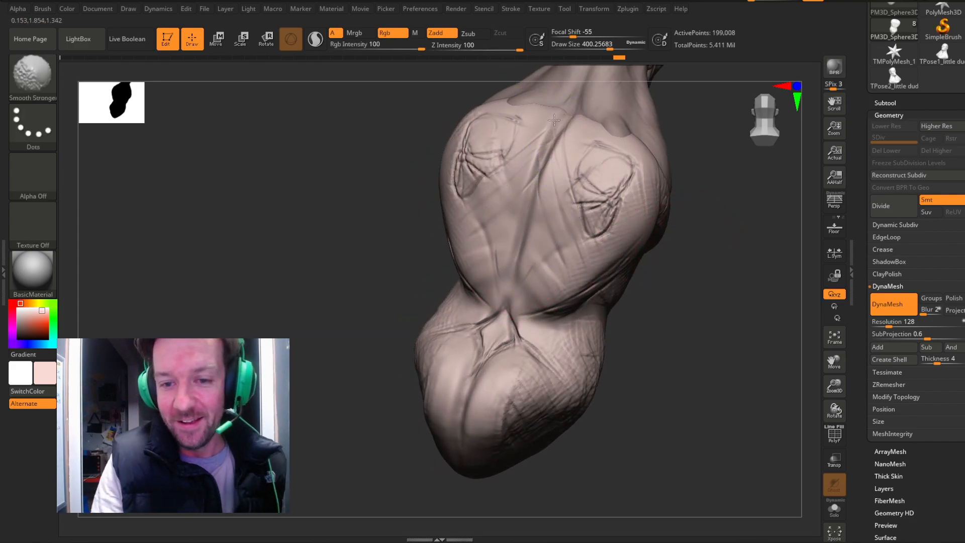
pyautogui.keyDown('shift'); pyautogui.moveTo(556, 115); pyautogui.dragTo(528, 166); pyautogui.keyUp('shift')
pyautogui.moveTo(524, 128)
pyautogui.mouseDown()
pyautogui.moveTo(502, 180)
pyautogui.moveTo(505, 261)
pyautogui.mouseUp()
pyautogui.moveTo(668, 294); pyautogui.dragTo(543, 293)
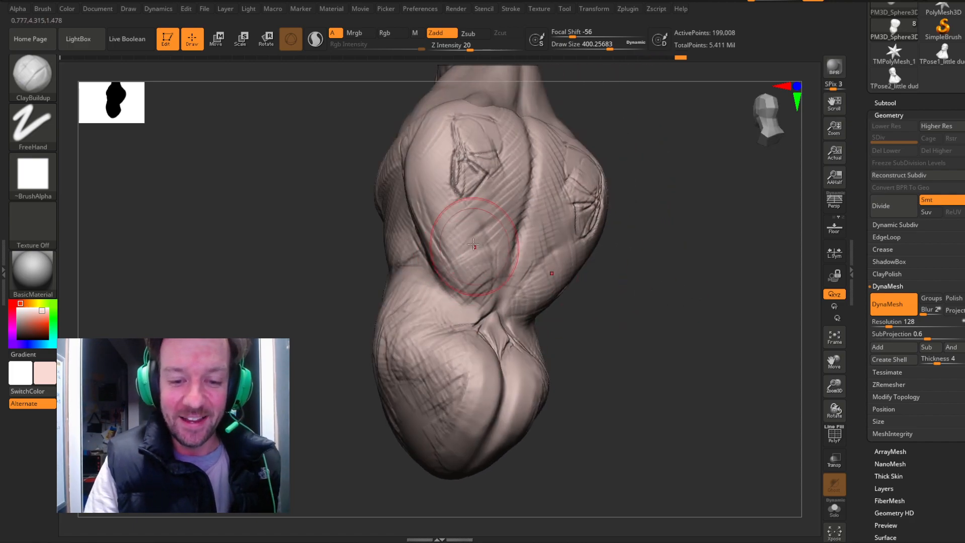
# Add ClayBuildup strokes over the ribs and obliques on the front side of the torso.
pyautogui.moveTo(657, 209); pyautogui.dragTo(693, 233)
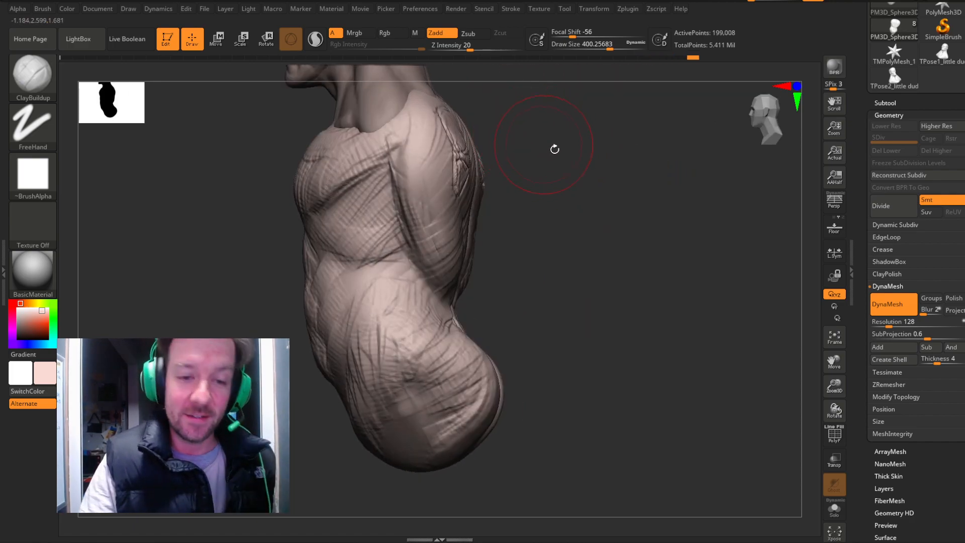
pyautogui.moveTo(550, 147); pyautogui.dragTo(449, 196)
pyautogui.moveTo(519, 191); pyautogui.dragTo(484, 202)
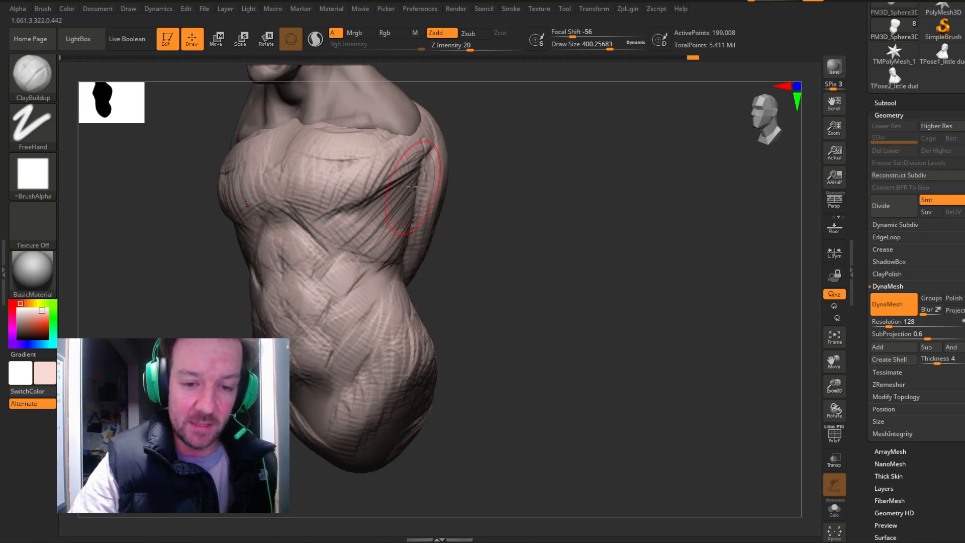
pyautogui.moveTo(390, 267)
pyautogui.mouseDown()
pyautogui.moveTo(385, 233)
pyautogui.moveTo(332, 239)
pyautogui.mouseUp()
pyautogui.moveTo(505, 176)
pyautogui.mouseDown()
pyautogui.moveTo(524, 184)
pyautogui.moveTo(306, 213)
pyautogui.mouseUp()
pyautogui.moveTo(492, 213); pyautogui.dragTo(452, 222)
# Set the Smooth Stronger brush's Z Intensity to 38 and smooth the clay strokes on the chest, abdomen and side.
pyautogui.keyDown('shift'); pyautogui.moveTo(372, 221); pyautogui.dragTo(412, 226); pyautogui.keyUp('shift')
pyautogui.keyDown('shift'); pyautogui.moveTo(519, 49); pyautogui.dragTo(485, 49); pyautogui.keyUp('shift')
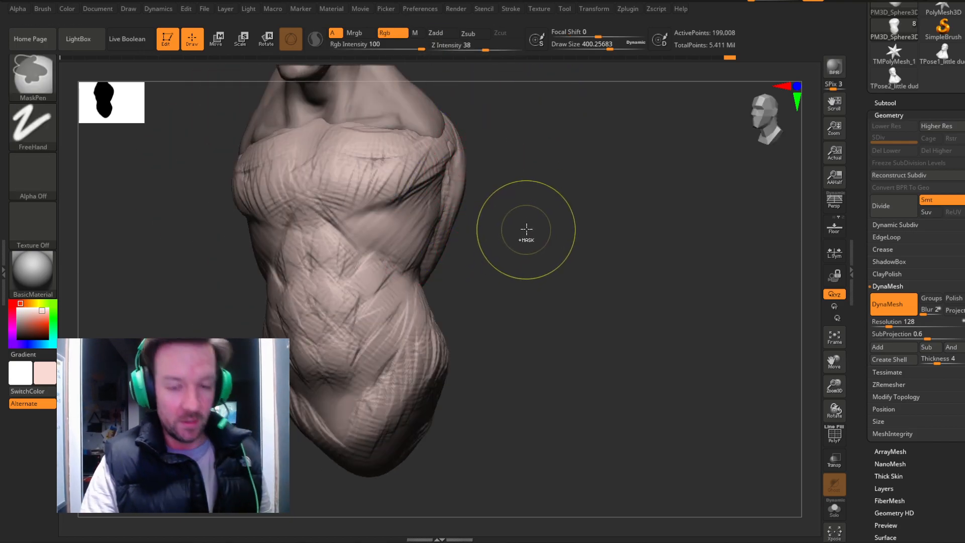
pyautogui.press('shift')
pyautogui.moveTo(436, 187)
pyautogui.keyDown('shift'); pyautogui.mouseDown()
pyautogui.moveTo(374, 168)
pyautogui.moveTo(322, 211)
pyautogui.moveTo(326, 250)
pyautogui.mouseUp(); pyautogui.keyUp('shift')
pyautogui.moveTo(618, 297); pyautogui.dragTo(518, 294)
pyautogui.keyDown('shift'); pyautogui.moveTo(443, 226); pyautogui.dragTo(441, 274); pyautogui.keyUp('shift')
pyautogui.moveTo(571, 269); pyautogui.dragTo(442, 261)
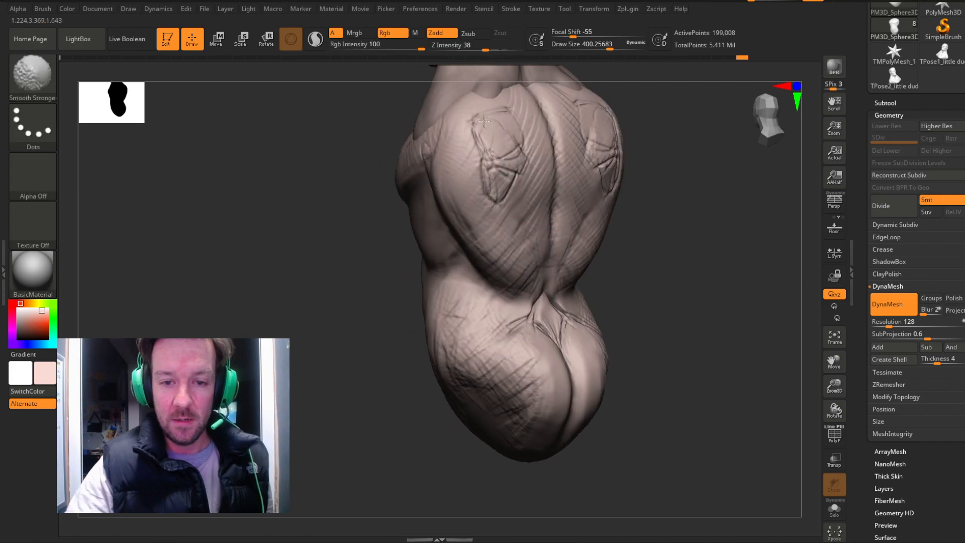
# Set the ClayBuildup Draw Size to about 338 and build up the sacrum area, shoulder blades and upper back muscles.
pyautogui.press('b')
pyautogui.press('Escape')
pyautogui.click(605, 46)
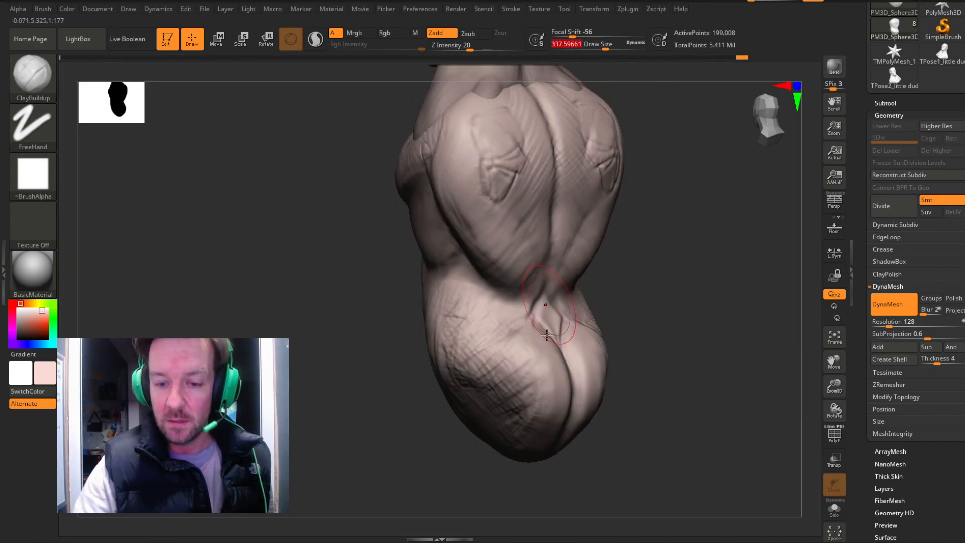
pyautogui.moveTo(544, 318); pyautogui.dragTo(557, 330)
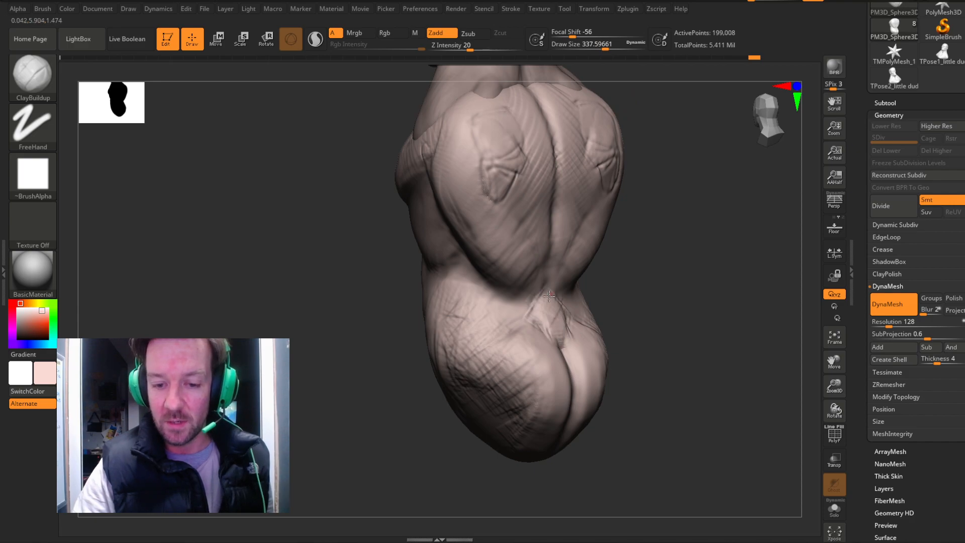
pyautogui.moveTo(502, 185)
pyautogui.mouseDown()
pyautogui.moveTo(495, 132)
pyautogui.moveTo(526, 180)
pyautogui.mouseUp()
pyautogui.moveTo(523, 139); pyautogui.dragTo(548, 185)
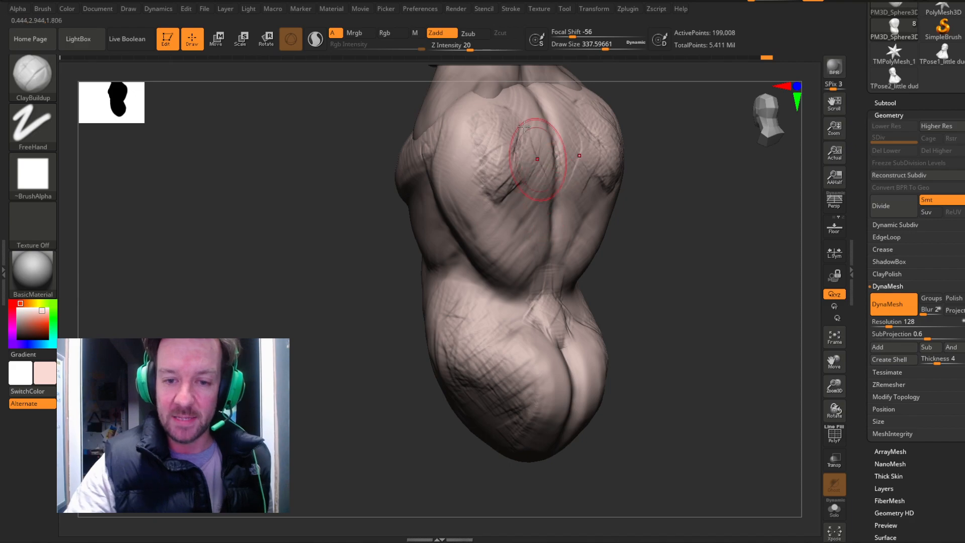
pyautogui.moveTo(526, 129)
pyautogui.mouseDown()
pyautogui.moveTo(543, 154)
pyautogui.moveTo(527, 101)
pyautogui.moveTo(552, 163)
pyautogui.mouseUp()
pyautogui.moveTo(832, 361); pyautogui.dragTo(794, 399)
# Smooth the shoulder blades and add ClayBuildup strokes across the mid back and outer lats.
pyautogui.press('shift')
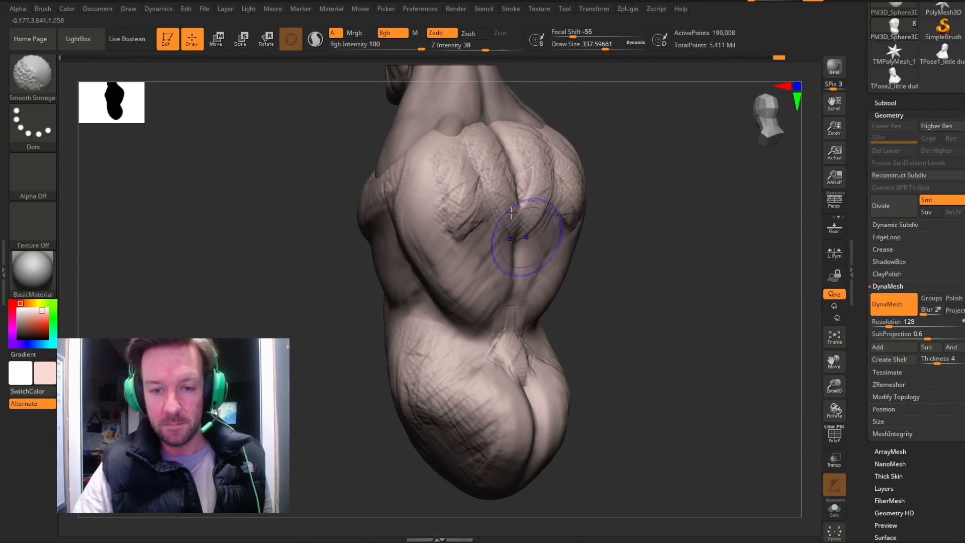
pyautogui.keyDown('shift'); pyautogui.moveTo(458, 223); pyautogui.dragTo(432, 195); pyautogui.keyUp('shift')
pyautogui.moveTo(662, 223); pyautogui.dragTo(648, 241)
pyautogui.moveTo(498, 259)
pyautogui.mouseDown()
pyautogui.moveTo(518, 300)
pyautogui.moveTo(521, 269)
pyautogui.mouseUp()
pyautogui.moveTo(460, 279)
pyautogui.mouseDown()
pyautogui.moveTo(501, 317)
pyautogui.moveTo(468, 295)
pyautogui.moveTo(477, 294)
pyautogui.moveTo(428, 211)
pyautogui.mouseUp()
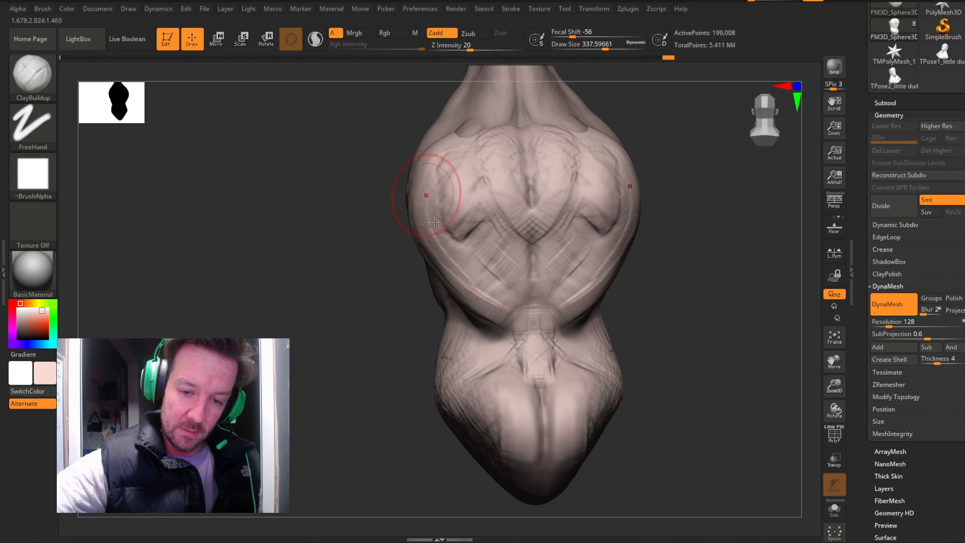
pyautogui.moveTo(511, 319); pyautogui.dragTo(490, 282)
pyautogui.moveTo(704, 245)
pyautogui.mouseDown()
pyautogui.moveTo(727, 236)
pyautogui.moveTo(693, 232)
pyautogui.mouseUp()
# Build up the lower back, flank and front of the hip with ClayBuildup strokes.
pyautogui.moveTo(517, 351); pyautogui.dragTo(484, 357)
pyautogui.moveTo(663, 310); pyautogui.dragTo(600, 336)
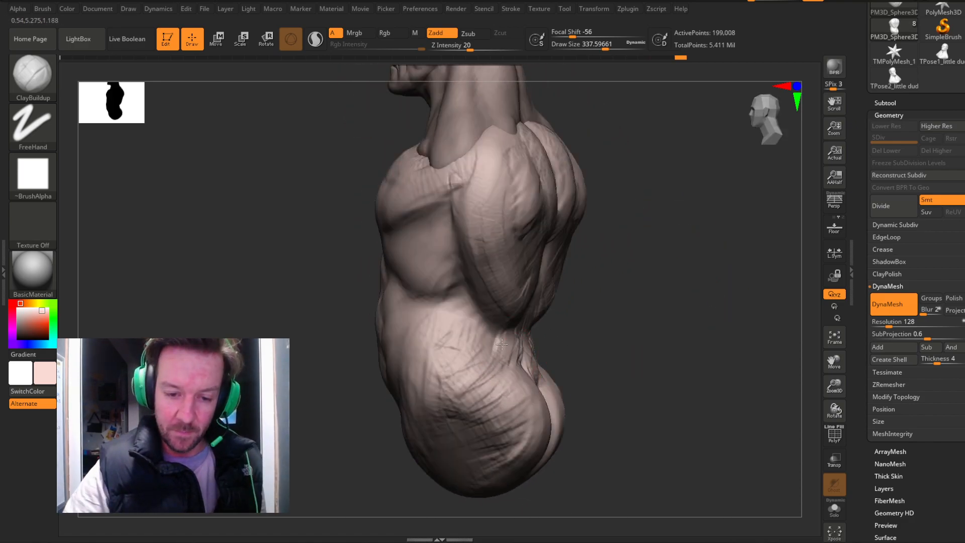
pyautogui.moveTo(477, 332)
pyautogui.mouseDown()
pyautogui.moveTo(453, 359)
pyautogui.moveTo(435, 347)
pyautogui.mouseUp()
pyautogui.moveTo(594, 284); pyautogui.dragTo(641, 294)
pyautogui.moveTo(489, 316)
pyautogui.mouseDown()
pyautogui.moveTo(418, 412)
pyautogui.moveTo(460, 359)
pyautogui.mouseUp()
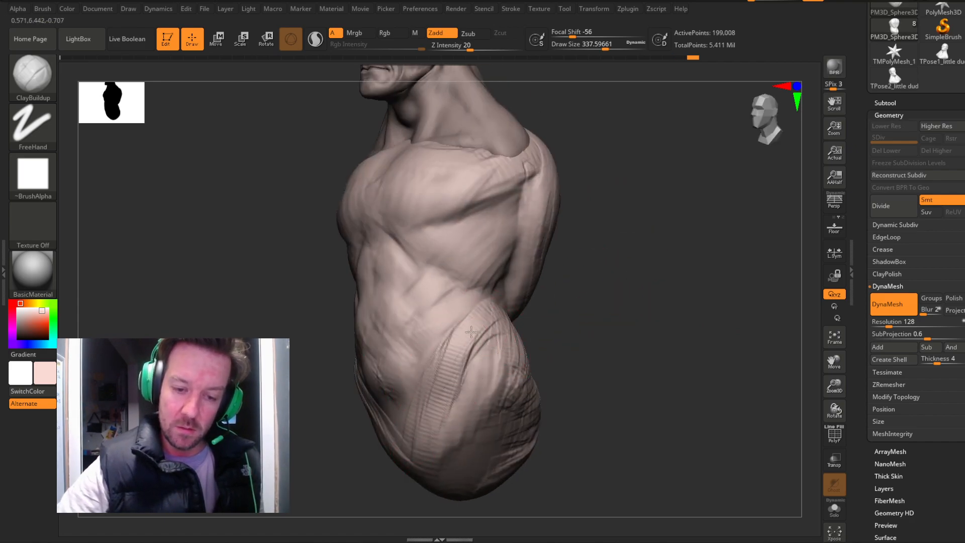
# Smooth the new clay strokes on the hip, flank and lower back.
pyautogui.moveTo(658, 333); pyautogui.dragTo(603, 342)
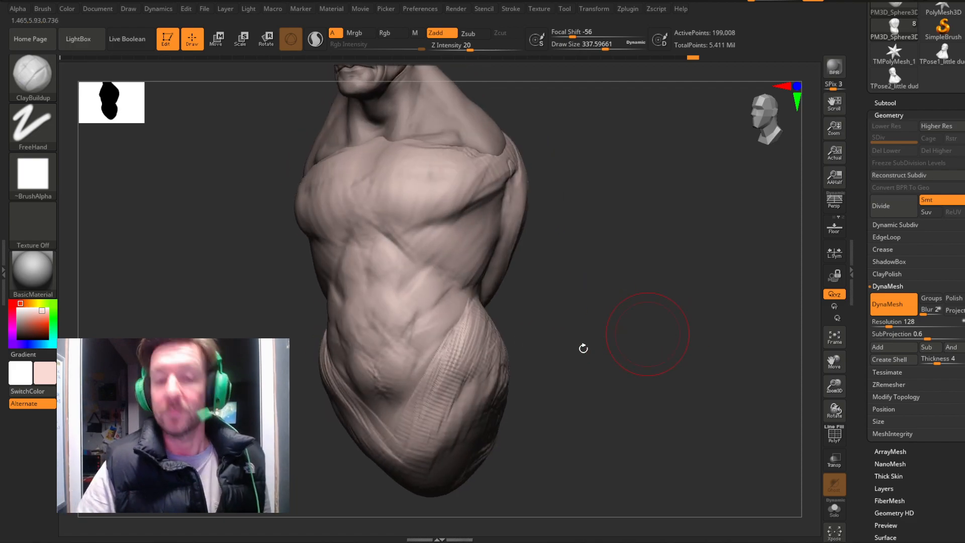
pyautogui.keyDown('shift'); pyautogui.moveTo(444, 383); pyautogui.dragTo(399, 454); pyautogui.keyUp('shift')
pyautogui.moveTo(583, 326); pyautogui.dragTo(568, 339)
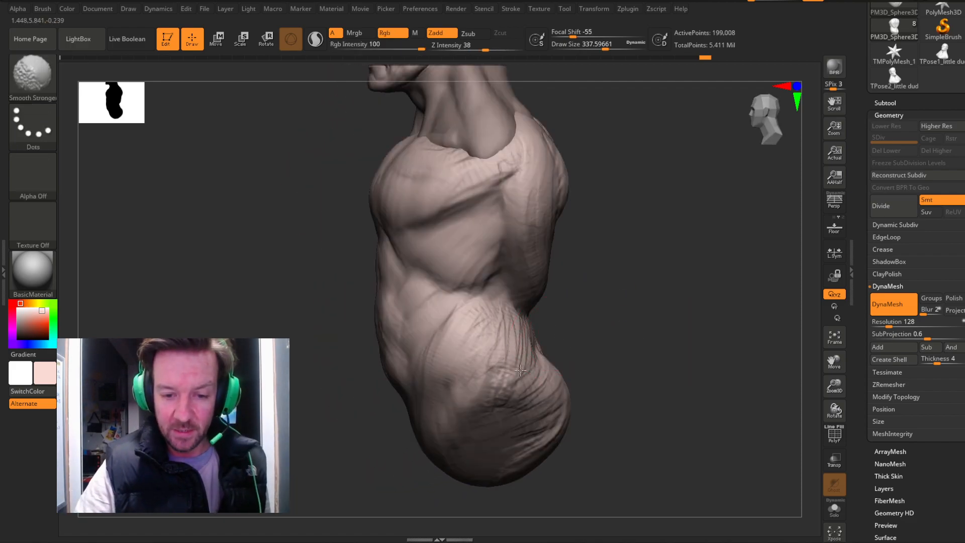
pyautogui.moveTo(634, 347); pyautogui.dragTo(553, 338)
pyautogui.moveTo(702, 287)
pyautogui.mouseDown()
pyautogui.moveTo(698, 301)
pyautogui.moveTo(678, 297)
pyautogui.mouseUp()
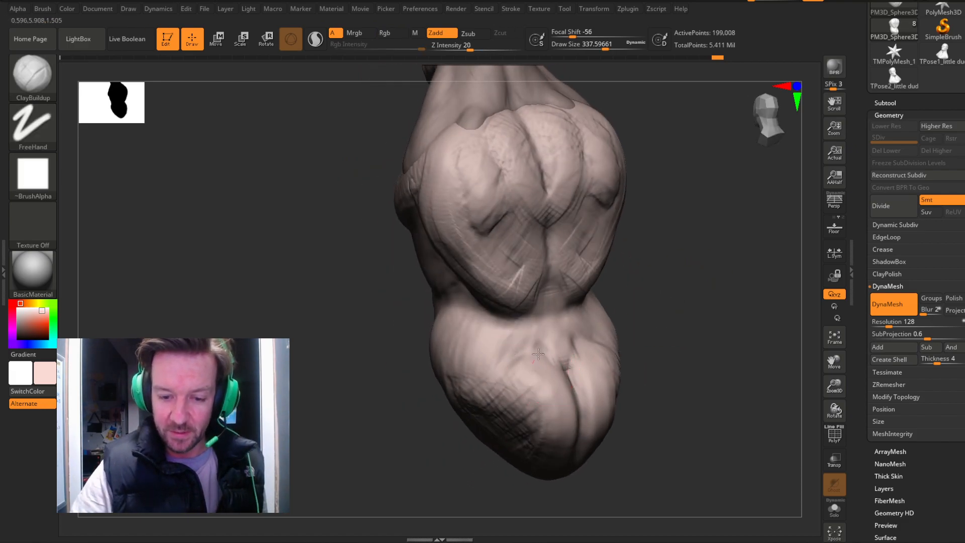
# Add volume to the buttocks with ClayBuildup strokes running down over the glutes.
pyautogui.moveTo(523, 347); pyautogui.dragTo(529, 400)
pyautogui.moveTo(551, 362); pyautogui.dragTo(582, 455)
pyautogui.moveTo(687, 356); pyautogui.dragTo(646, 359)
pyautogui.moveTo(560, 379)
pyautogui.mouseDown()
pyautogui.moveTo(557, 366)
pyautogui.moveTo(578, 438)
pyautogui.mouseUp()
pyautogui.moveTo(568, 397); pyautogui.dragTo(585, 427)
pyautogui.moveTo(685, 359); pyautogui.dragTo(727, 363)
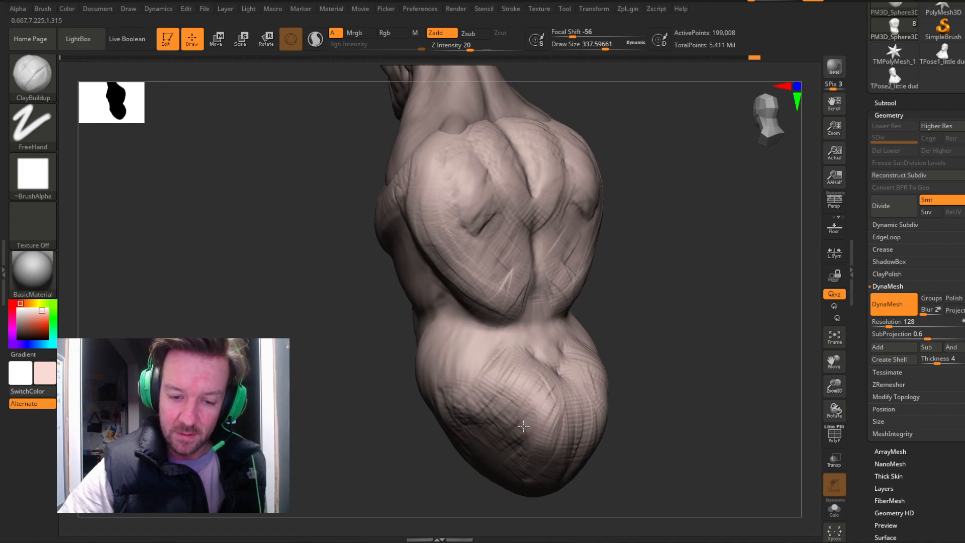
# Smooth the clay strokes on the buttocks and switch to the Slash1 brush with a draw size of about 182.
pyautogui.press('shift')
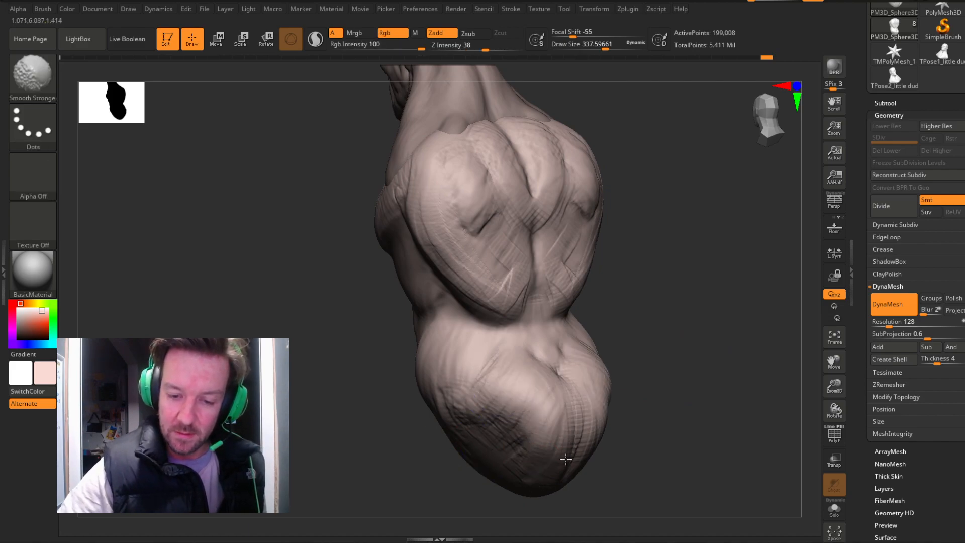
pyautogui.click(36, 76)
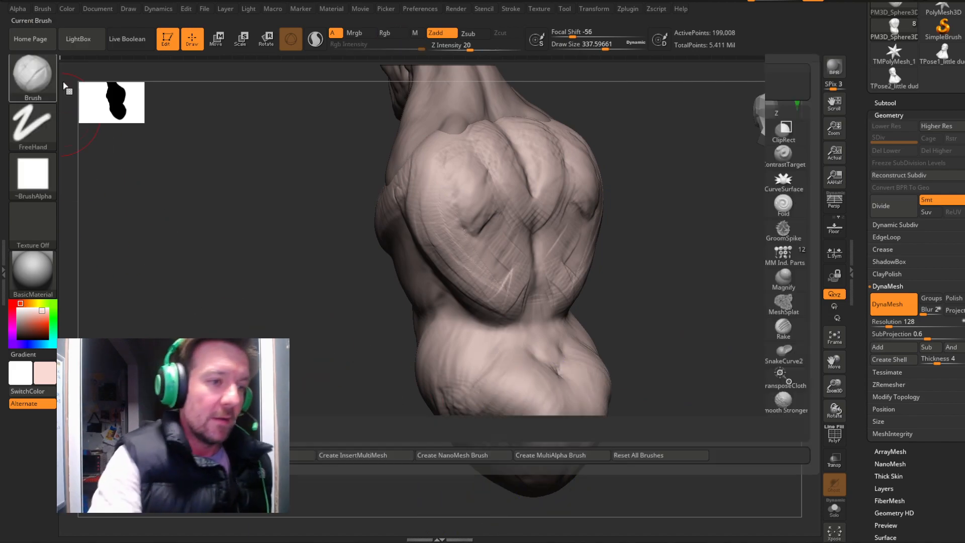
pyautogui.click(587, 87)
pyautogui.moveTo(606, 47); pyautogui.dragTo(591, 46)
# Try cutting the cleft down the middle of the buttocks with the Slash1 brush.
pyautogui.moveTo(680, 266); pyautogui.dragTo(700, 264)
pyautogui.click(758, 129)
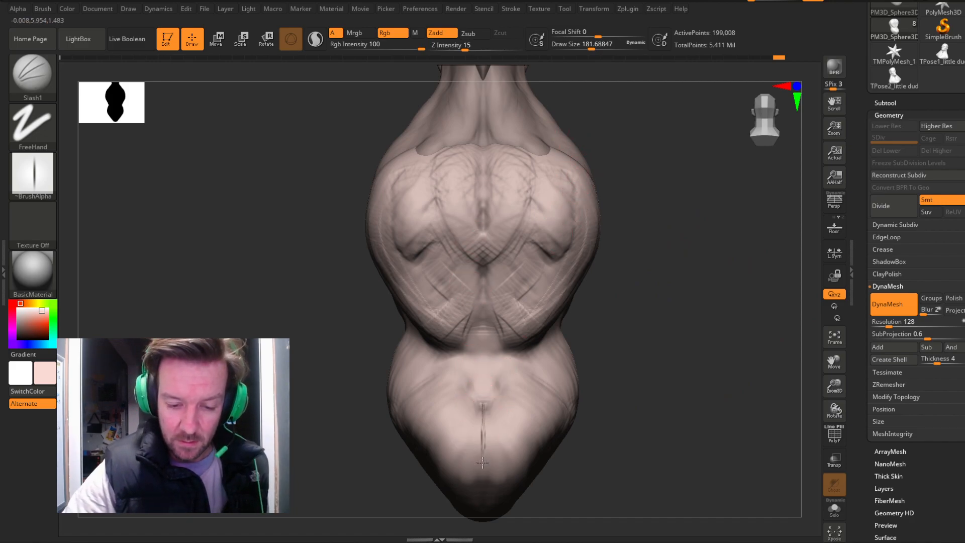
pyautogui.moveTo(680, 317)
pyautogui.mouseDown()
pyautogui.moveTo(670, 273)
pyautogui.moveTo(708, 329)
pyautogui.mouseUp()
pyautogui.moveTo(834, 362); pyautogui.dragTo(851, 289)
pyautogui.moveTo(723, 304); pyautogui.dragTo(706, 301)
pyautogui.press('ctrl')
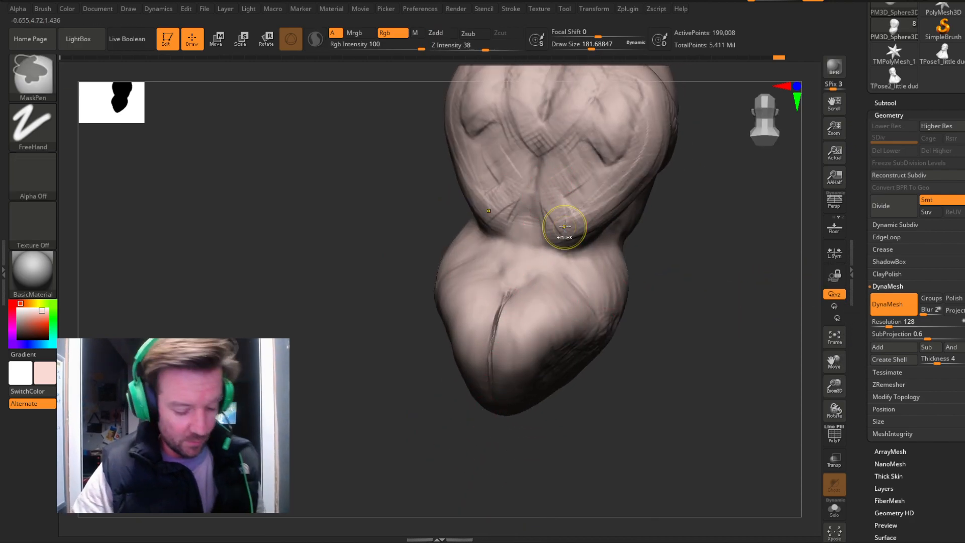
# Try a stronger Slash1 cut between the buttocks at Z Intensity 28.
pyautogui.click(478, 46)
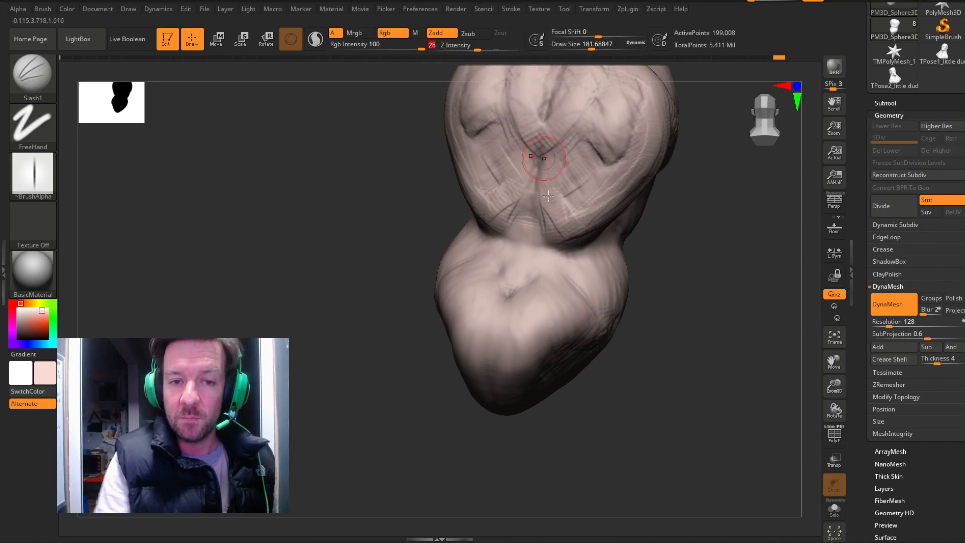
pyautogui.moveTo(508, 294); pyautogui.dragTo(507, 294)
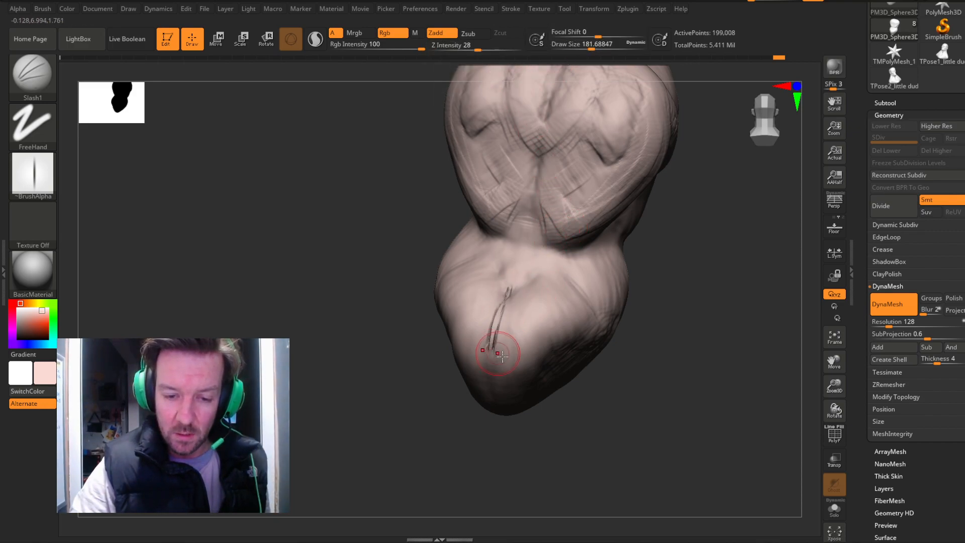
pyautogui.keyDown('shift'); pyautogui.moveTo(490, 345); pyautogui.dragTo(510, 333); pyautogui.keyUp('shift')
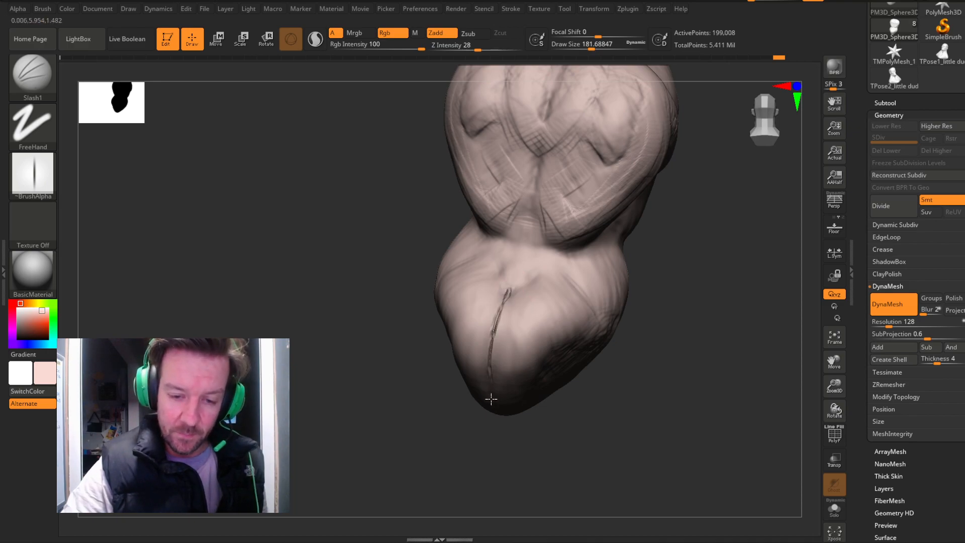
pyautogui.moveTo(673, 307)
pyautogui.mouseDown()
pyautogui.moveTo(685, 289)
pyautogui.moveTo(661, 308)
pyautogui.moveTo(674, 327)
pyautogui.mouseUp()
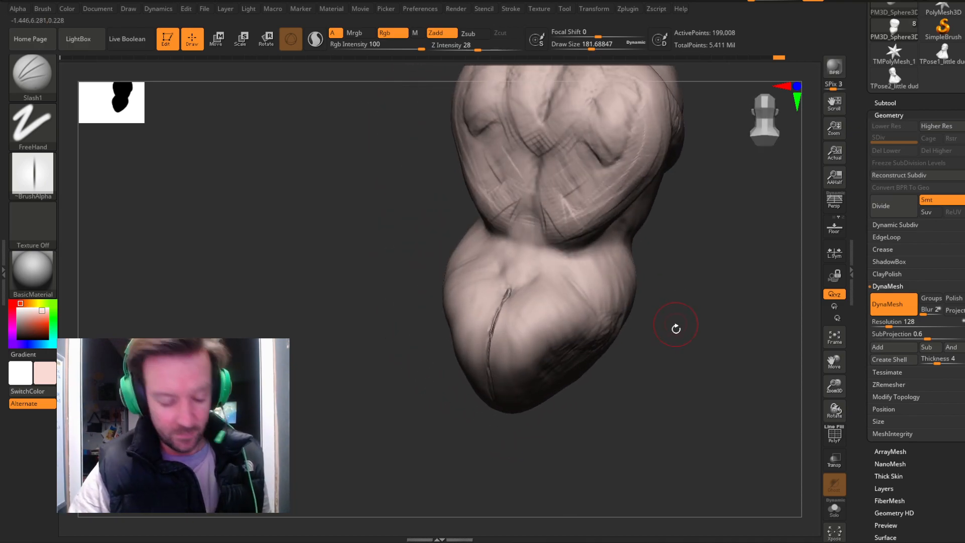
pyautogui.press('ctrl')
# Choose the DamStandard brush and open its Lazy Mouse stroke settings.
pyautogui.press('b')
pyautogui.press('d')
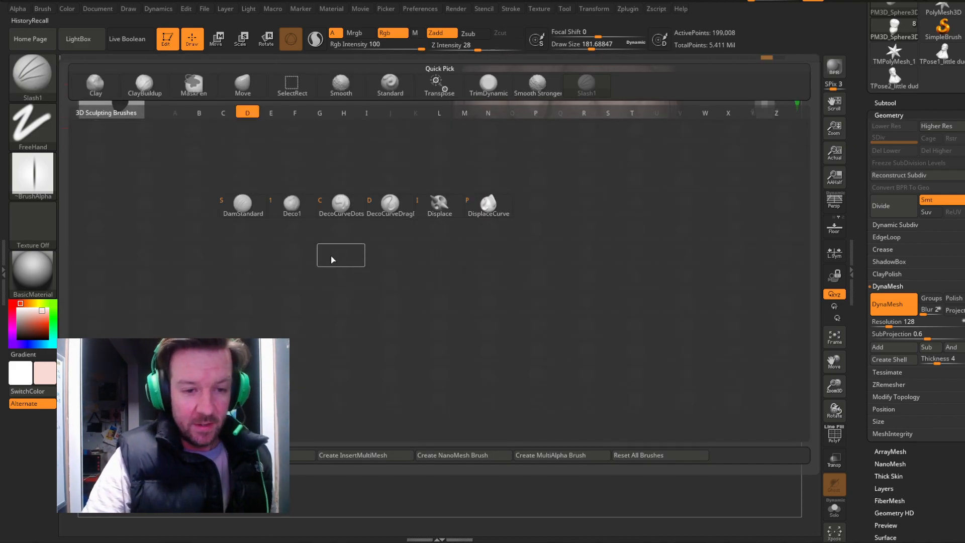
pyautogui.press('s')
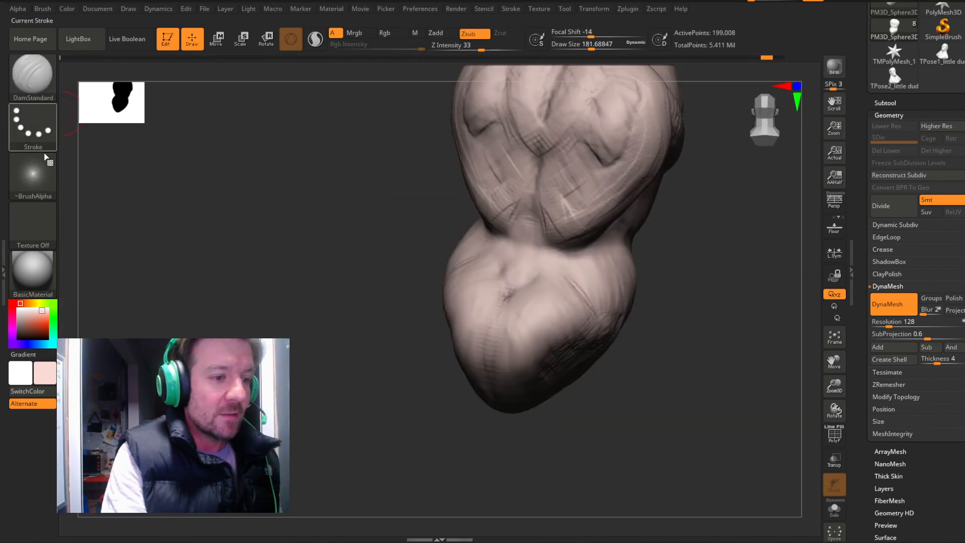
pyautogui.click(564, 9)
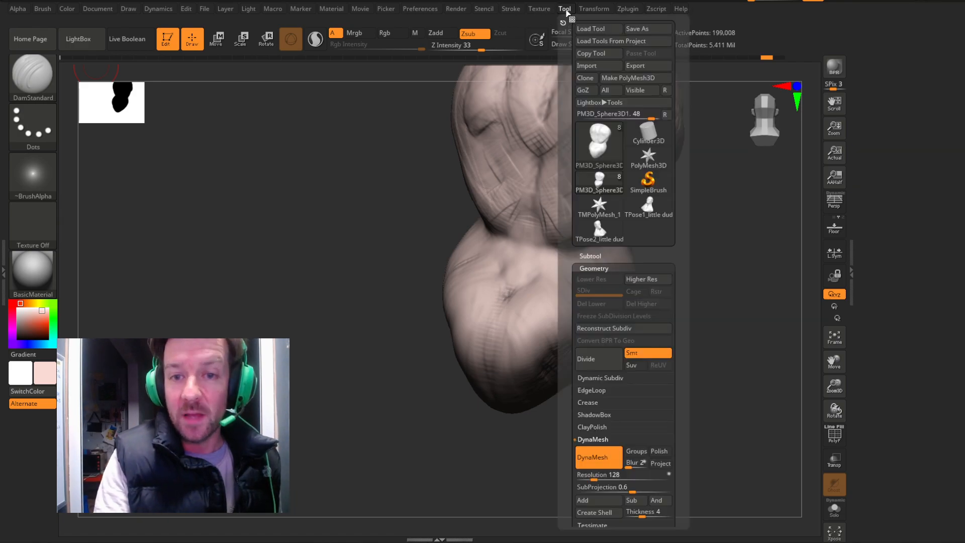
pyautogui.click(540, 9)
pyautogui.click(511, 9)
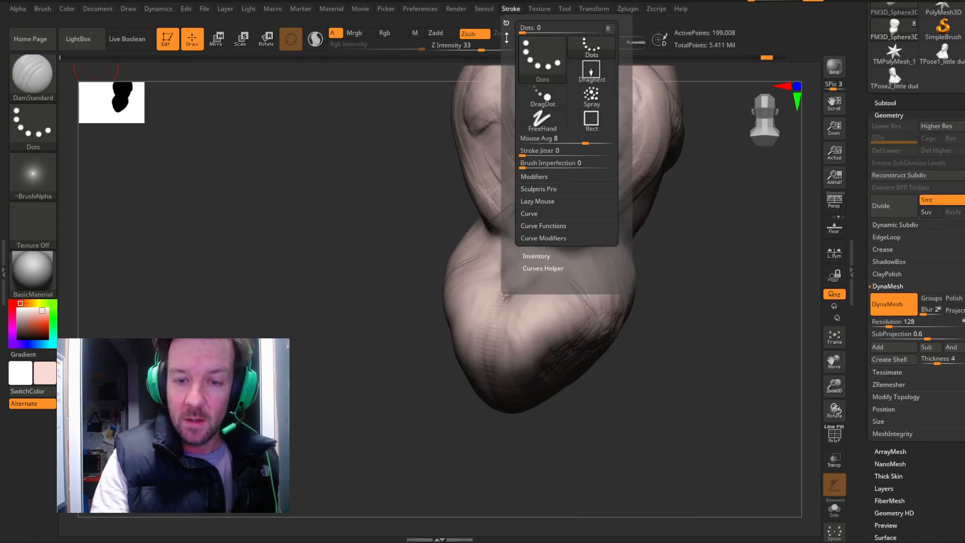
pyautogui.click(541, 201)
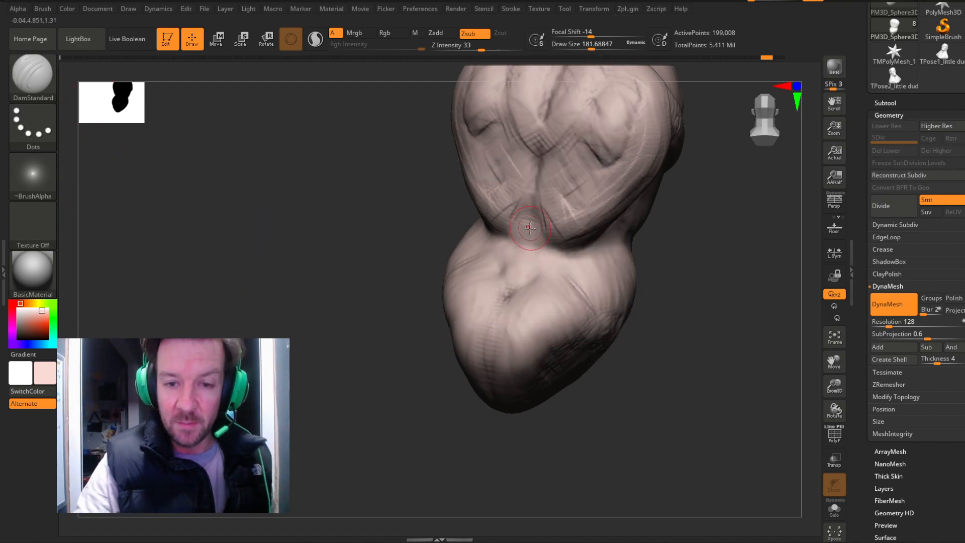
# Carve the cleft down the middle of the buttocks with DamStandard and add a V-shaped groove above it.
pyautogui.click(773, 130)
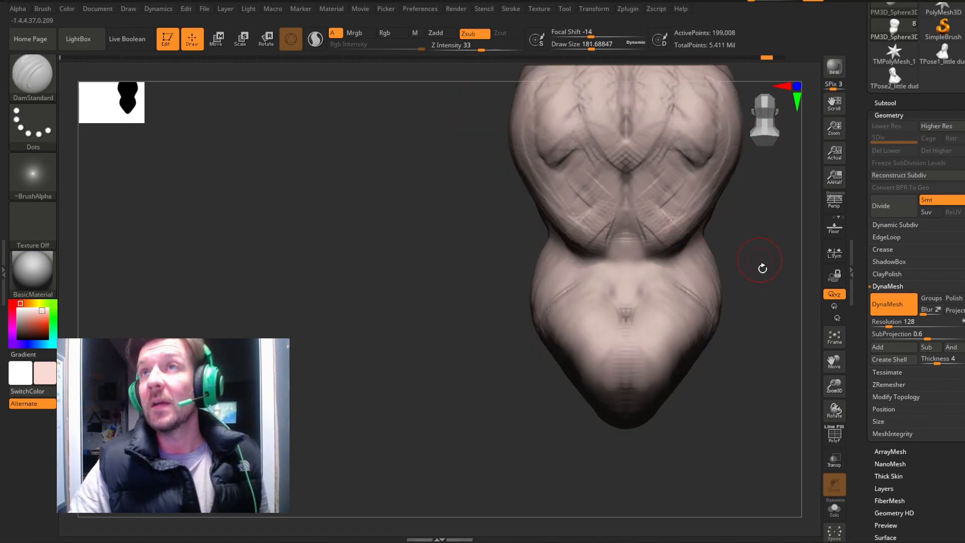
pyautogui.moveTo(834, 356); pyautogui.dragTo(630, 301)
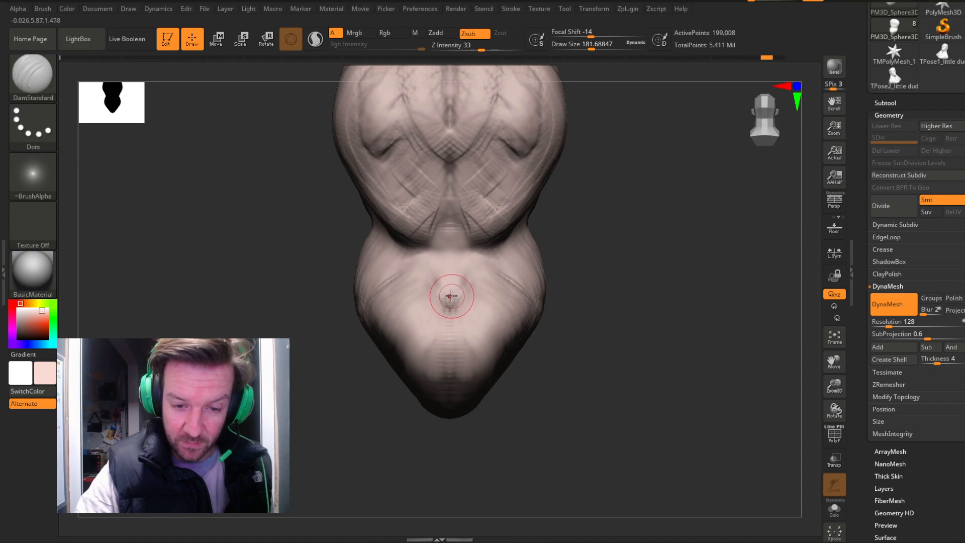
pyautogui.moveTo(451, 358); pyautogui.dragTo(452, 391)
pyautogui.moveTo(451, 304); pyautogui.dragTo(475, 267)
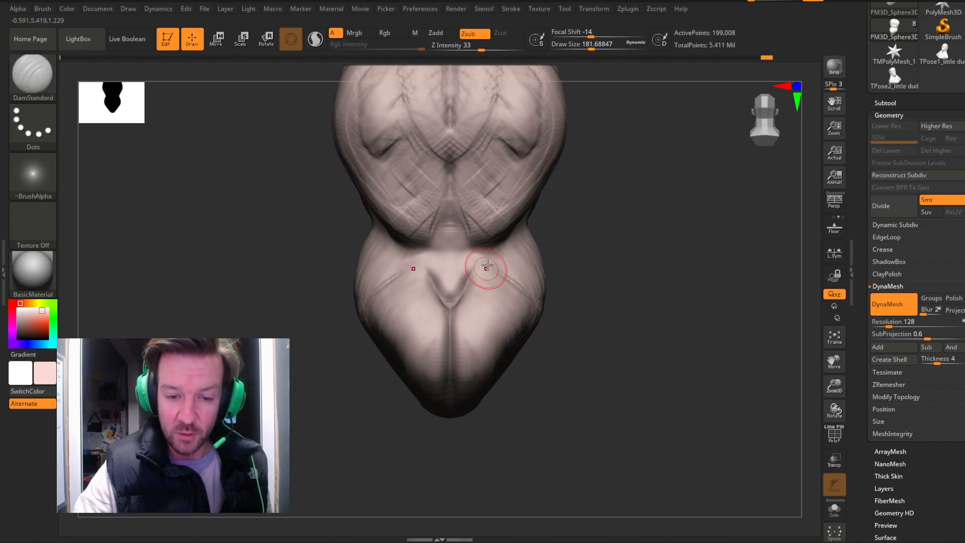
# Undo the V-shaped groove above the buttocks and set the Z Intensity to 19 for lighter DamStandard strokes around the hip.
pyautogui.hotkey('ctrl', 'z')
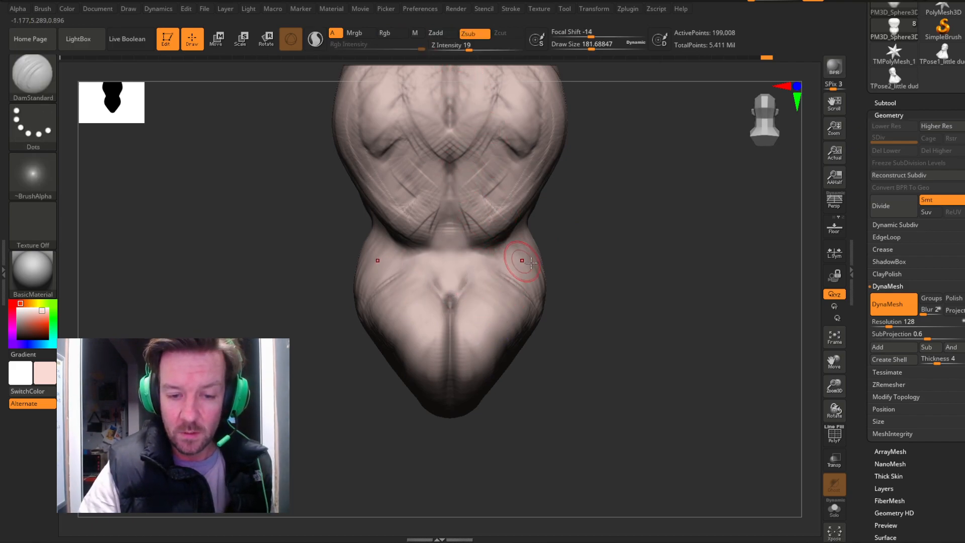
pyautogui.moveTo(653, 274); pyautogui.dragTo(609, 279)
pyautogui.moveTo(618, 323); pyautogui.dragTo(582, 274)
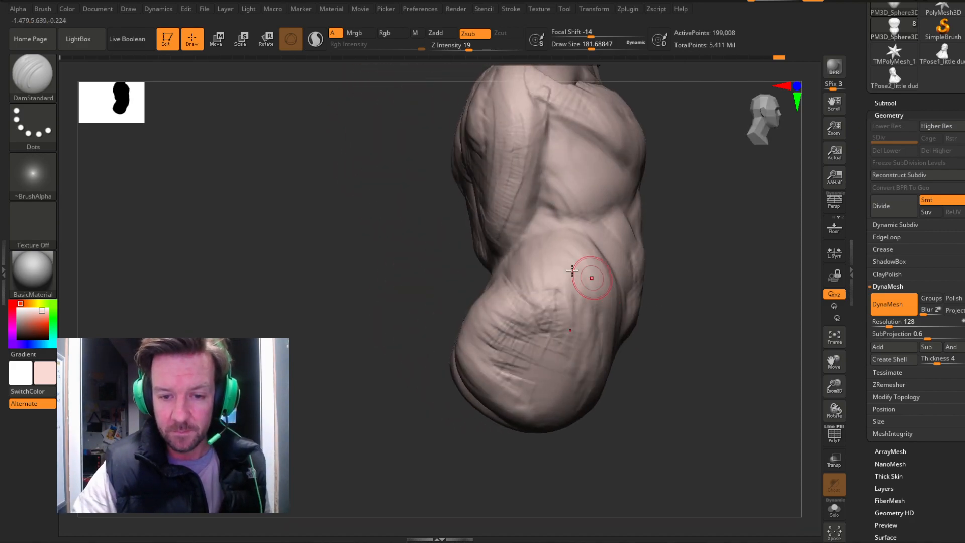
pyautogui.moveTo(542, 124)
pyautogui.mouseDown(button='right')
pyautogui.moveTo(709, 280)
pyautogui.moveTo(579, 335)
pyautogui.mouseUp(button='right')
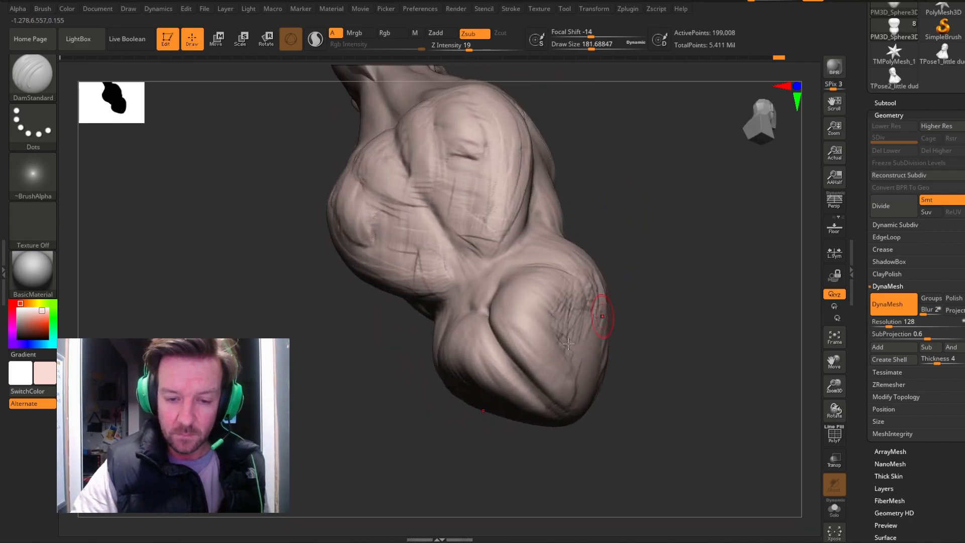
pyautogui.moveTo(678, 308)
pyautogui.mouseDown(button='right')
pyautogui.moveTo(717, 213)
pyautogui.moveTo(748, 221)
pyautogui.moveTo(804, 211)
pyautogui.mouseUp(button='right')
# Reorder the subtools so that the torso PM3D_Sphere3D1 sits directly below the bust little dude-y2.
pyautogui.click(834, 336)
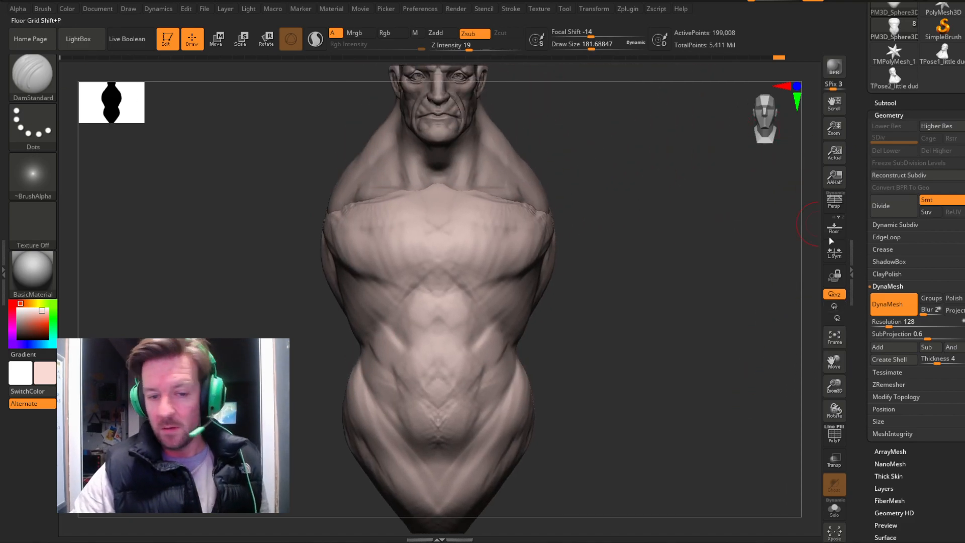
pyautogui.moveTo(834, 361); pyautogui.dragTo(800, 367)
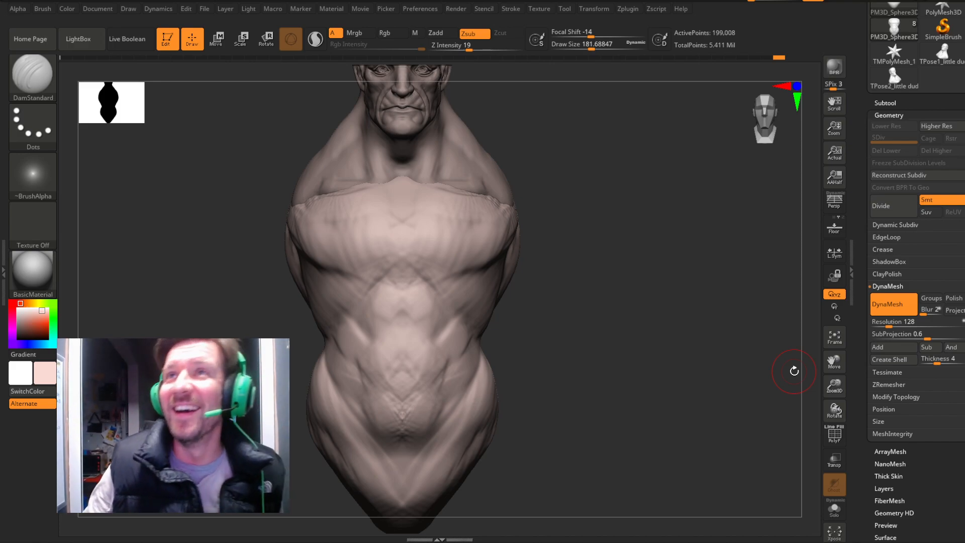
pyautogui.click(834, 335)
pyautogui.moveTo(836, 318)
pyautogui.mouseDown()
pyautogui.moveTo(854, 326)
pyautogui.moveTo(653, 309)
pyautogui.moveTo(716, 304)
pyautogui.mouseUp()
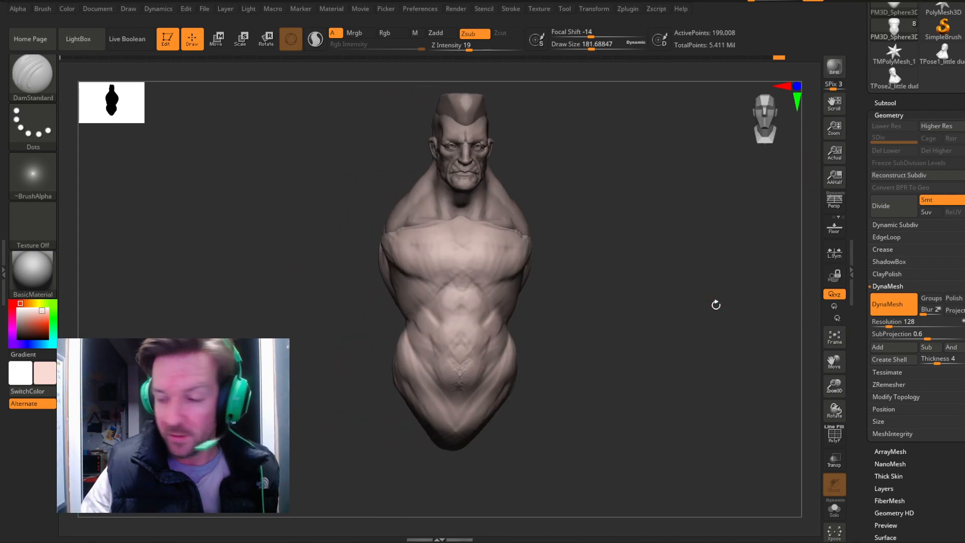
pyautogui.click(886, 104)
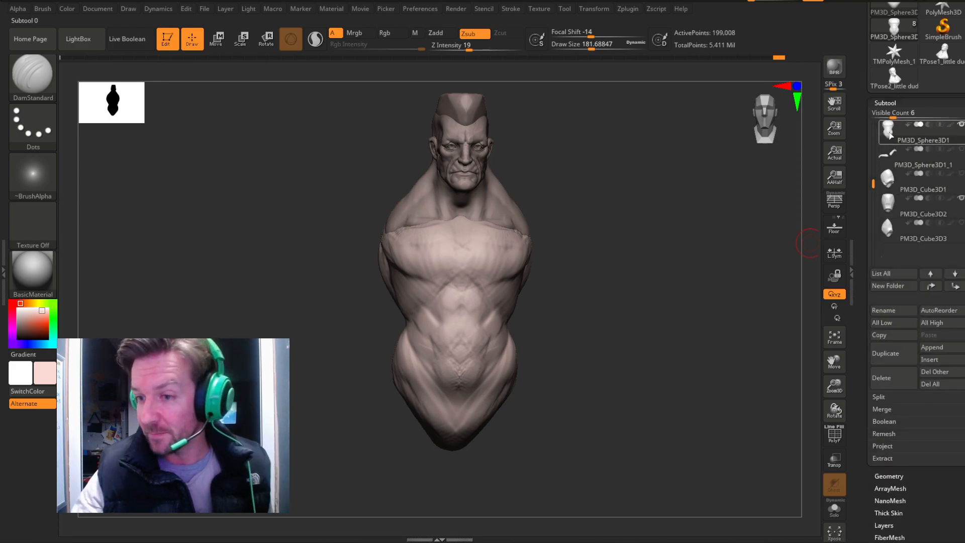
pyautogui.moveTo(891, 137); pyautogui.dragTo(895, 237)
pyautogui.click(881, 198)
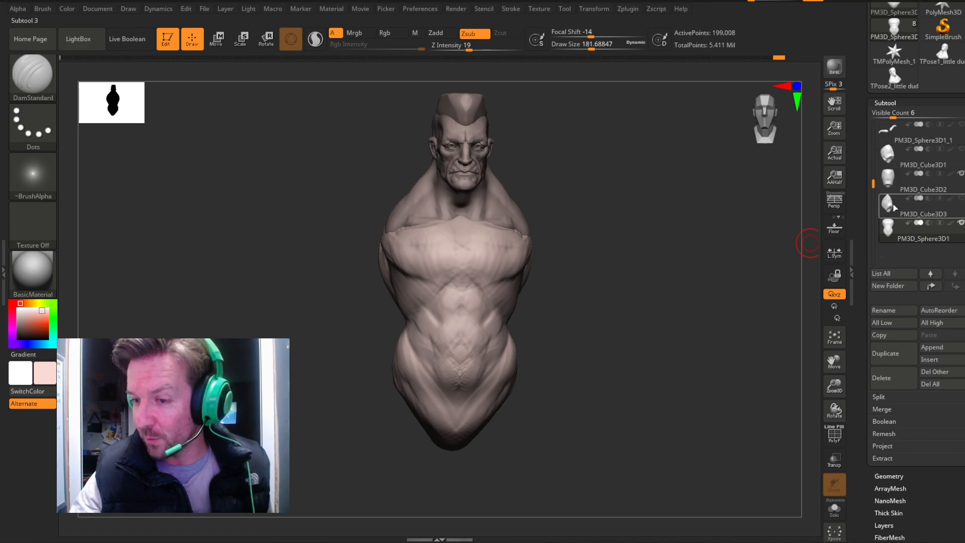
pyautogui.moveTo(889, 177)
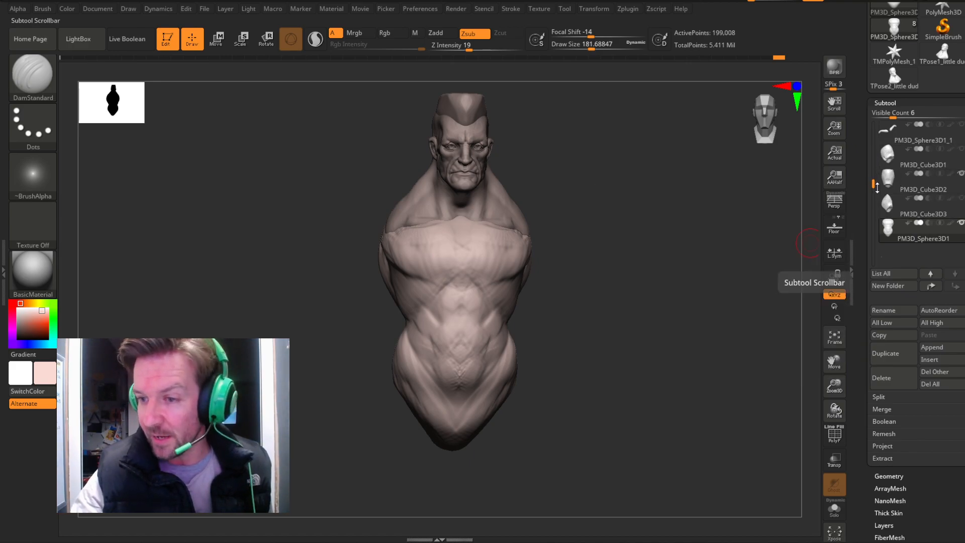
pyautogui.click(890, 228)
pyautogui.moveTo(890, 228); pyautogui.dragTo(901, 203)
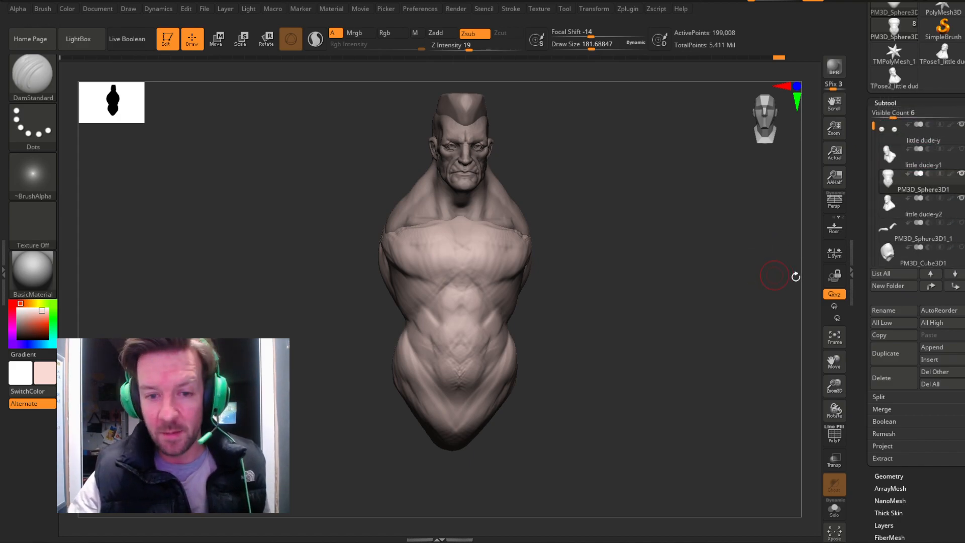
pyautogui.moveTo(898, 204); pyautogui.dragTo(914, 170)
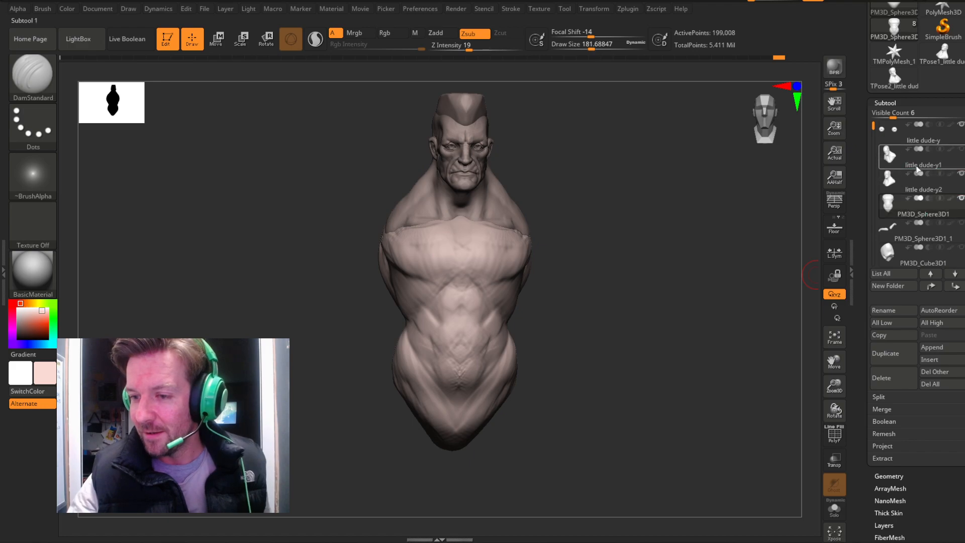
# Merge the bust subtool little dude-y2 down with the torso PM3D_Sphere3D1.
pyautogui.moveTo(743, 265)
pyautogui.mouseDown()
pyautogui.moveTo(719, 258)
pyautogui.moveTo(804, 186)
pyautogui.mouseUp()
pyautogui.moveTo(914, 213)
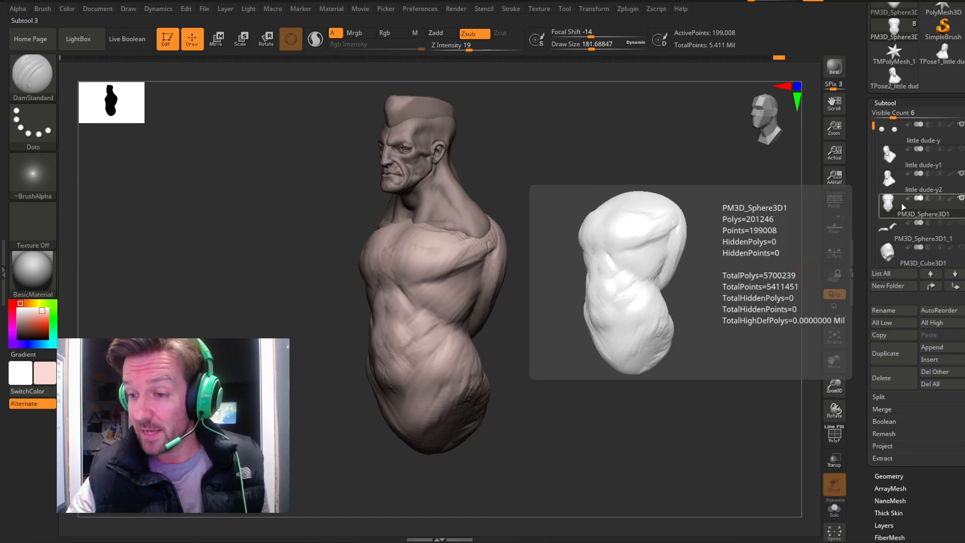
pyautogui.click(897, 186)
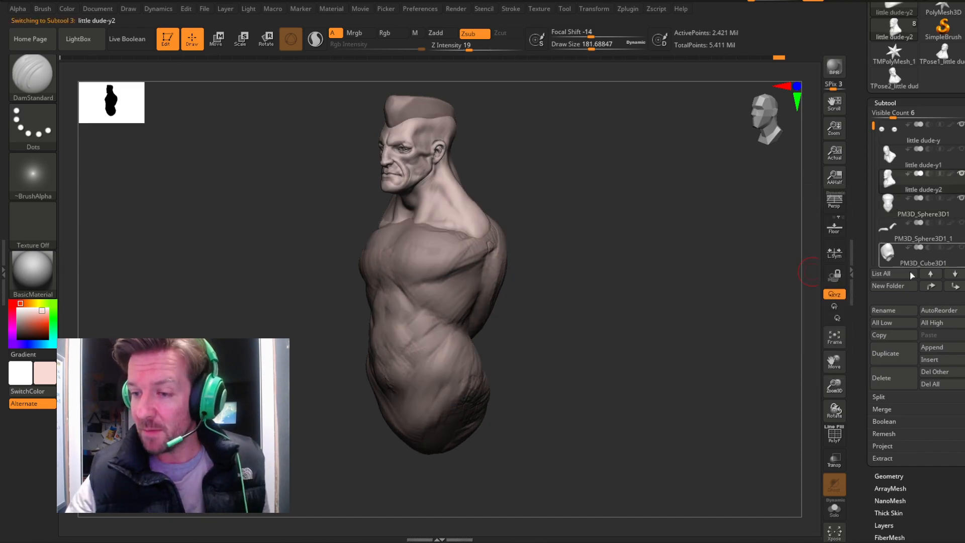
pyautogui.click(893, 409)
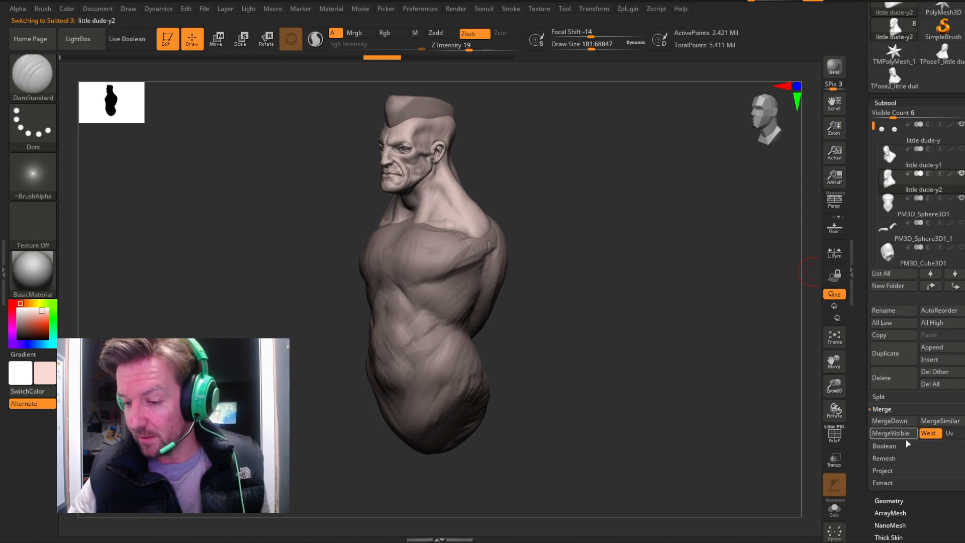
pyautogui.click(904, 418)
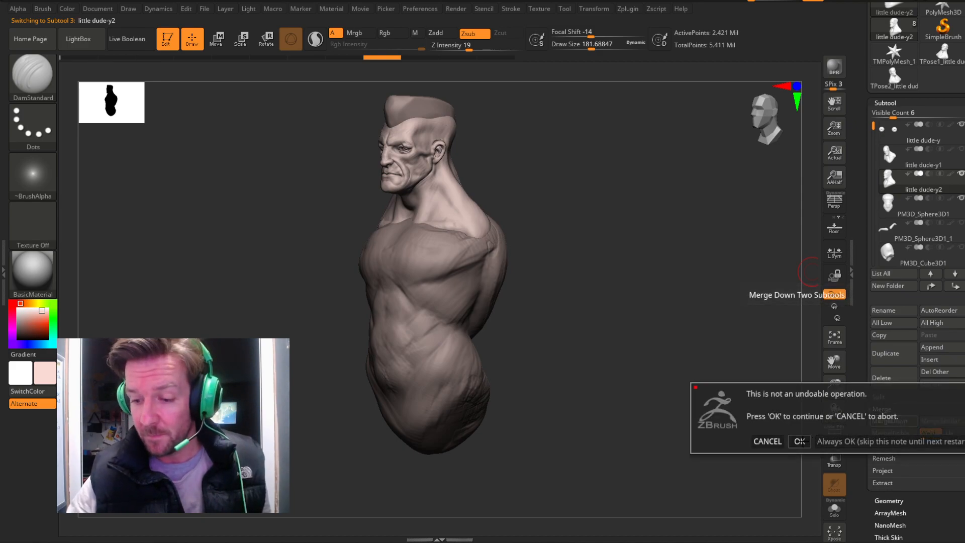
pyautogui.click(799, 441)
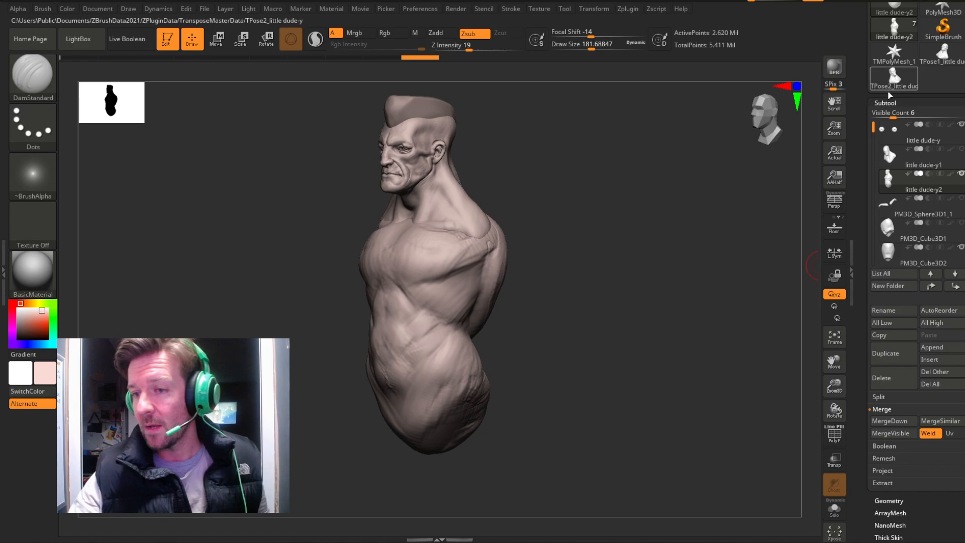
# Fuse the merged bust and torso into one continuous mesh by recalculating DynaMesh at resolution 576.
pyautogui.click(886, 103)
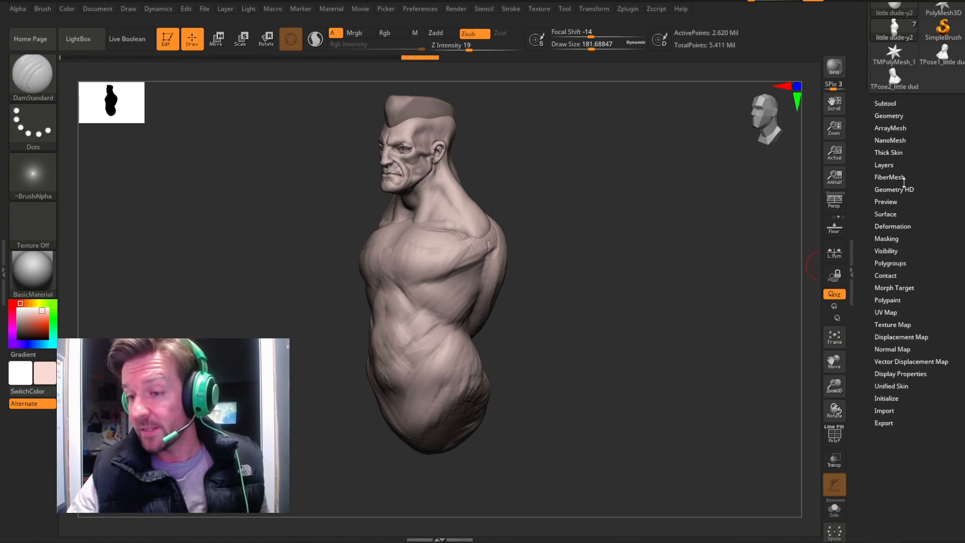
pyautogui.click(889, 116)
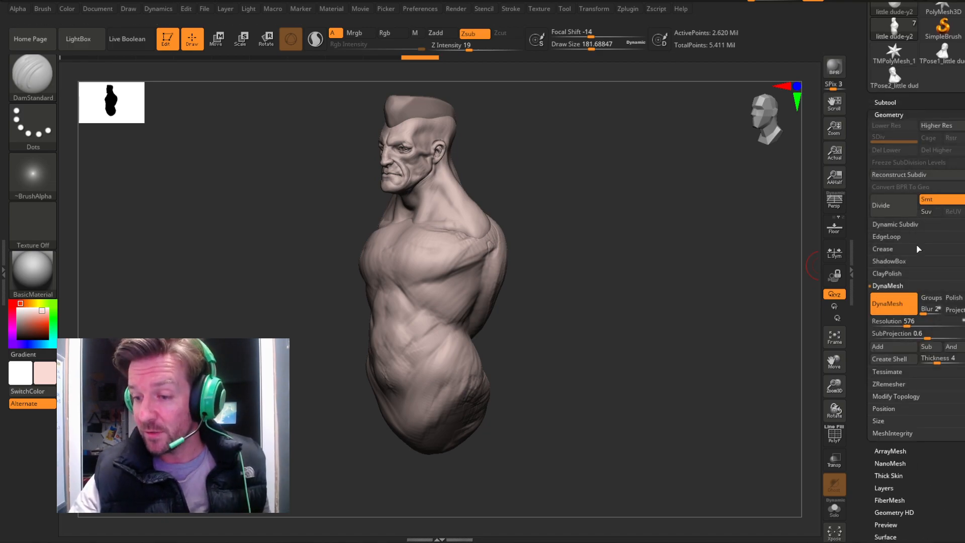
pyautogui.moveTo(710, 240); pyautogui.dragTo(726, 241)
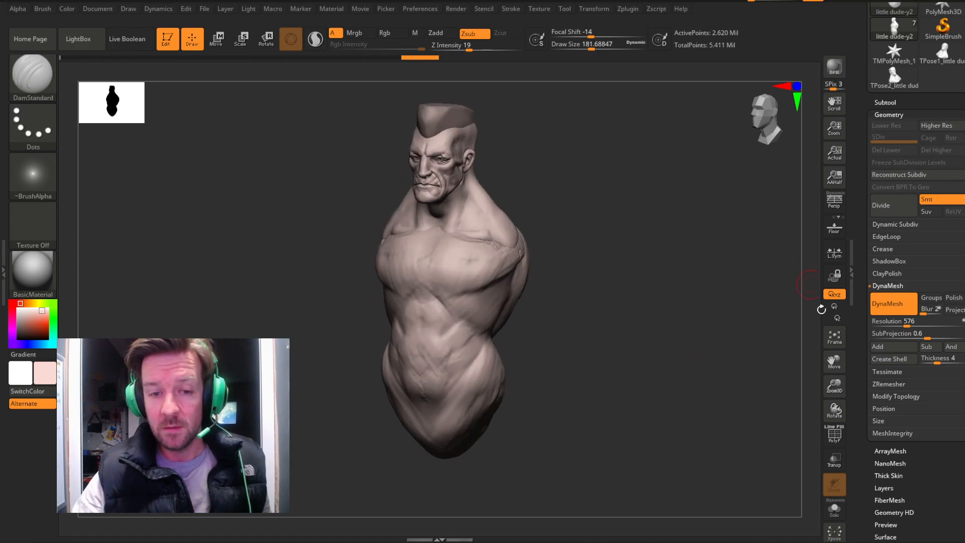
pyautogui.click(834, 435)
pyautogui.keyDown('ctrl'); pyautogui.moveTo(642, 389); pyautogui.dragTo(737, 260); pyautogui.keyUp('ctrl')
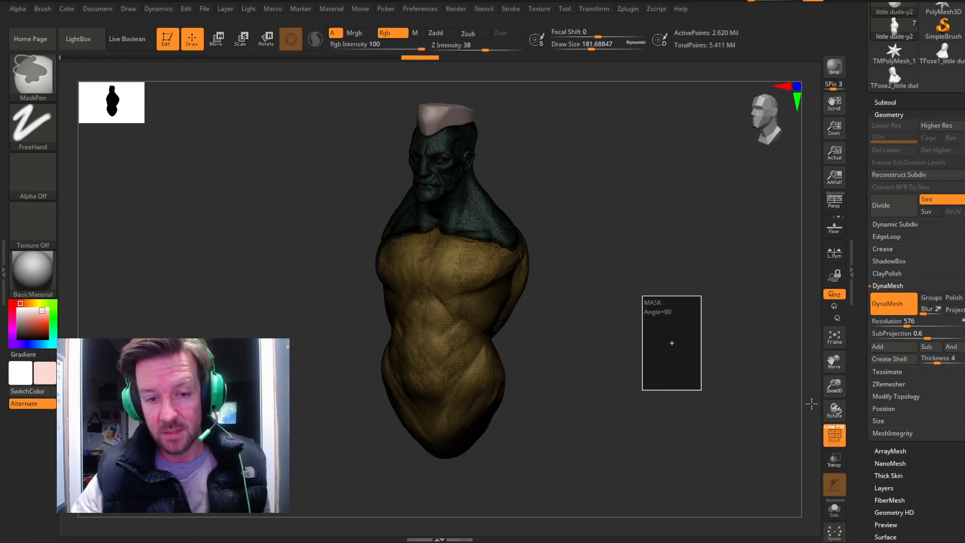
pyautogui.click(841, 433)
pyautogui.moveTo(739, 389); pyautogui.dragTo(759, 382)
pyautogui.moveTo(834, 386); pyautogui.dragTo(827, 508)
pyautogui.moveTo(747, 398); pyautogui.dragTo(764, 382)
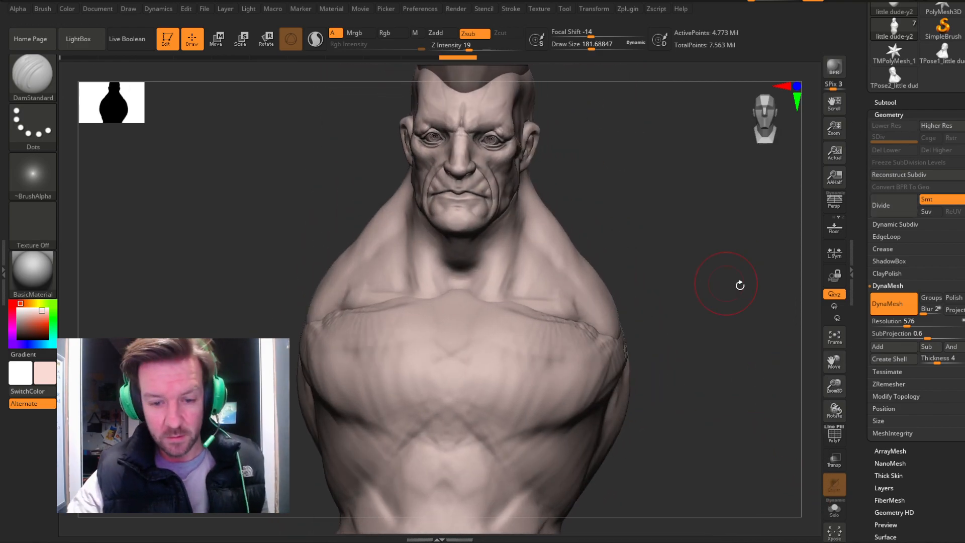
# Set the DynaMesh resolution to 728 and try to recalculate the fused bust and torso mesh.
pyautogui.moveTo(551, 350)
pyautogui.mouseDown()
pyautogui.moveTo(525, 375)
pyautogui.moveTo(544, 421)
pyautogui.mouseUp()
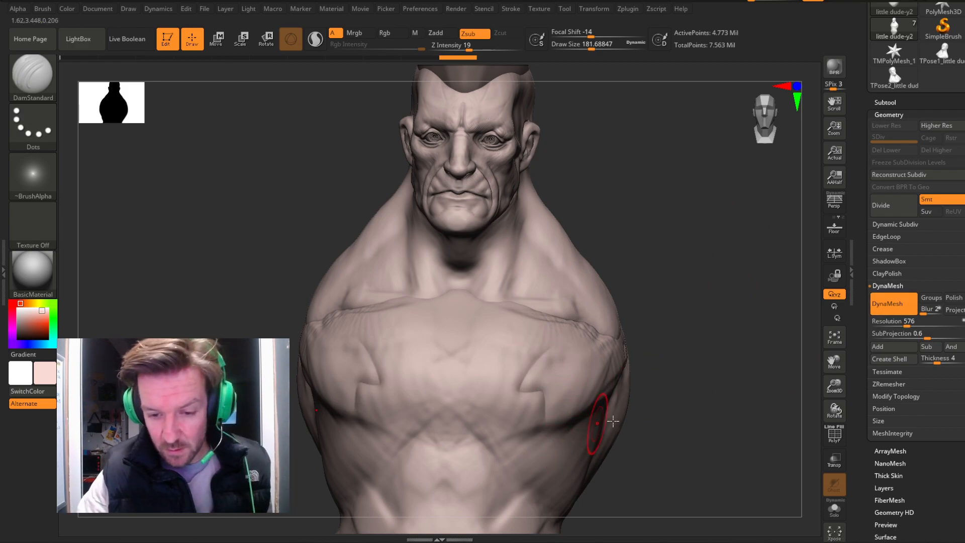
pyautogui.click(911, 324)
pyautogui.keyDown('ctrl'); pyautogui.moveTo(676, 330); pyautogui.dragTo(711, 206); pyautogui.keyUp('ctrl')
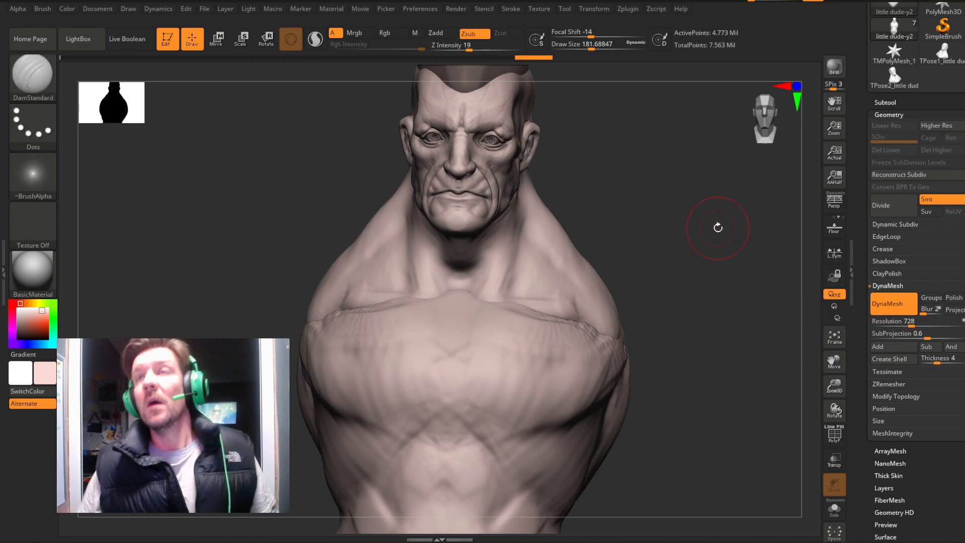
pyautogui.moveTo(725, 347)
pyautogui.mouseDown()
pyautogui.moveTo(700, 358)
pyautogui.moveTo(738, 336)
pyautogui.mouseUp()
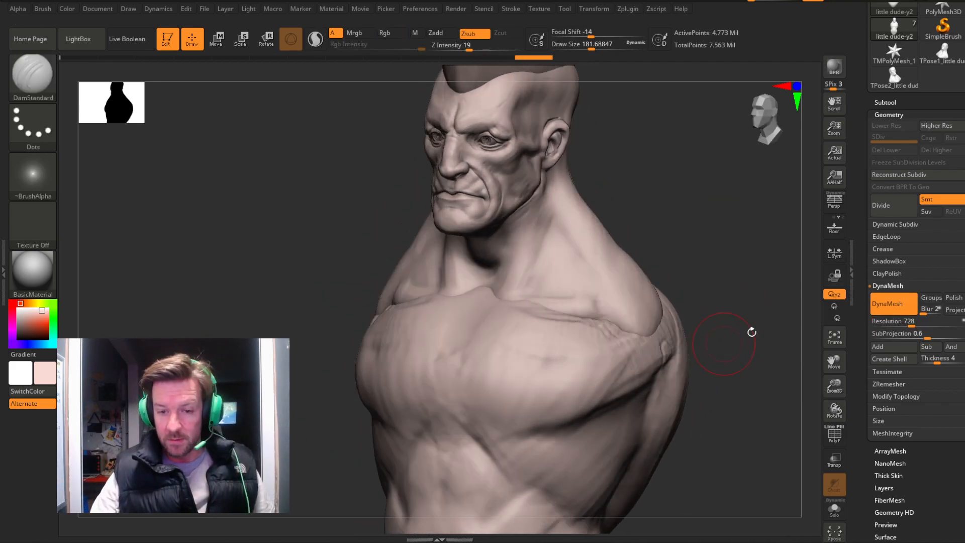
pyautogui.click(896, 114)
pyautogui.click(884, 103)
pyautogui.click(885, 103)
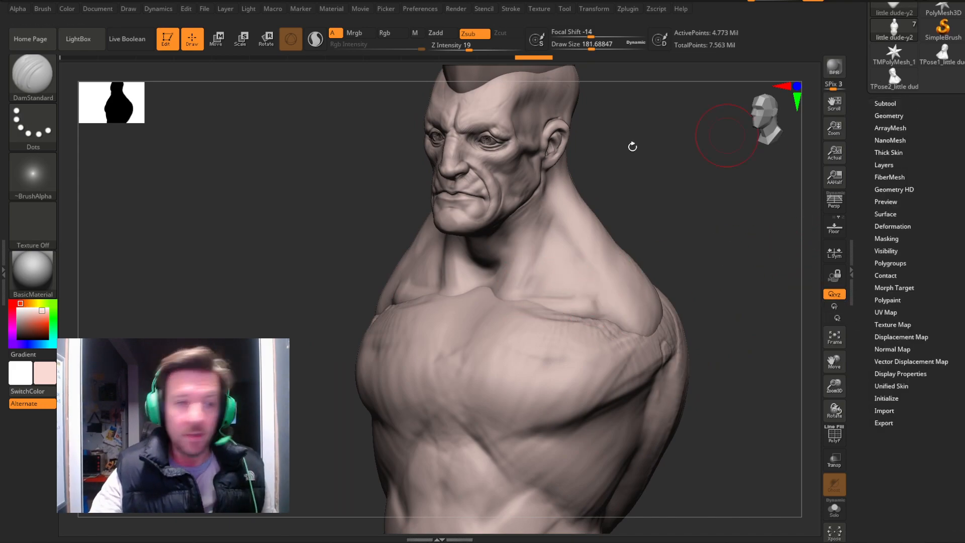
# Build up both collarbones across the upper chest with the ClayBuildup brush at a draw size of about 187.
pyautogui.click(34, 73)
pyautogui.click(144, 85)
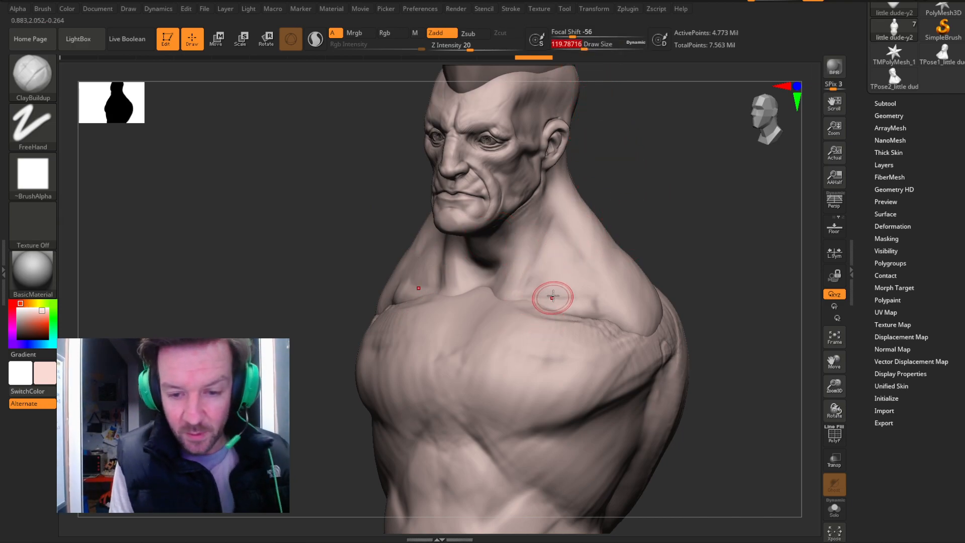
pyautogui.moveTo(584, 48); pyautogui.dragTo(593, 48)
pyautogui.keyDown('shift'); pyautogui.moveTo(646, 257); pyautogui.dragTo(752, 156); pyautogui.keyUp('shift')
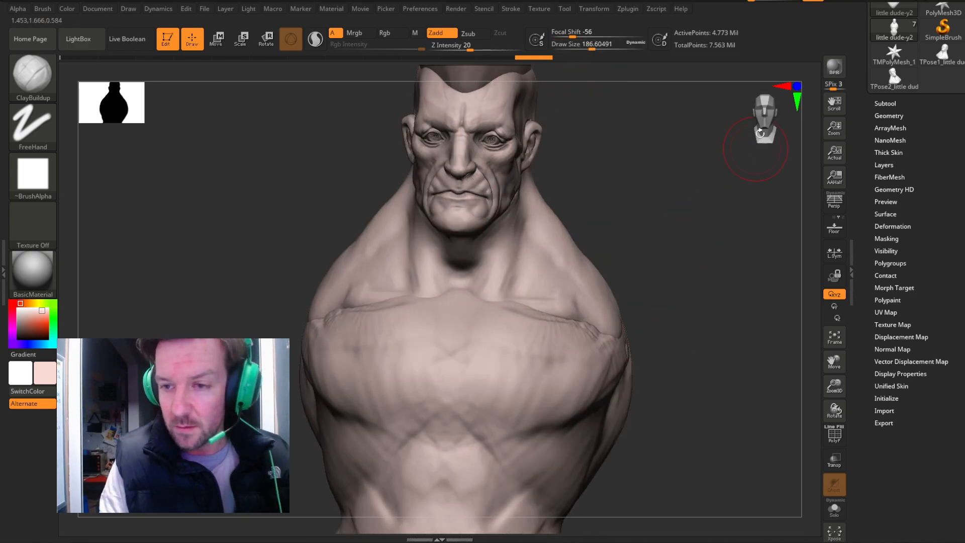
pyautogui.moveTo(511, 308); pyautogui.dragTo(576, 290)
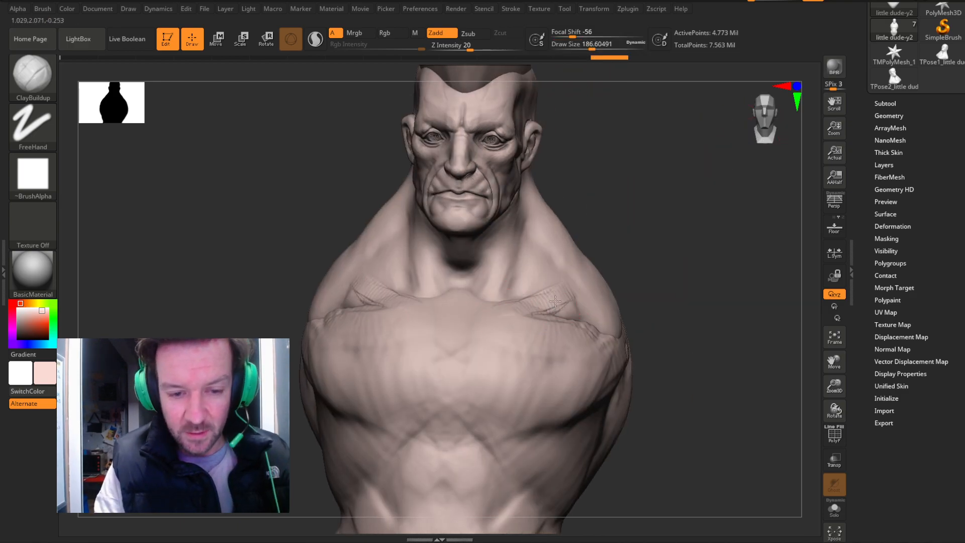
pyautogui.moveTo(500, 305)
pyautogui.mouseDown()
pyautogui.moveTo(584, 286)
pyautogui.moveTo(523, 274)
pyautogui.moveTo(616, 273)
pyautogui.moveTo(529, 302)
pyautogui.moveTo(564, 308)
pyautogui.moveTo(545, 314)
pyautogui.mouseUp()
pyautogui.moveTo(565, 302); pyautogui.dragTo(548, 307)
pyautogui.moveTo(562, 271); pyautogui.dragTo(513, 299)
# Try building up the front neck muscles above the collarbones with ClayBuildup strokes.
pyautogui.moveTo(621, 217); pyautogui.dragTo(701, 221)
pyautogui.moveTo(525, 236)
pyautogui.mouseDown()
pyautogui.moveTo(500, 292)
pyautogui.moveTo(540, 211)
pyautogui.mouseUp()
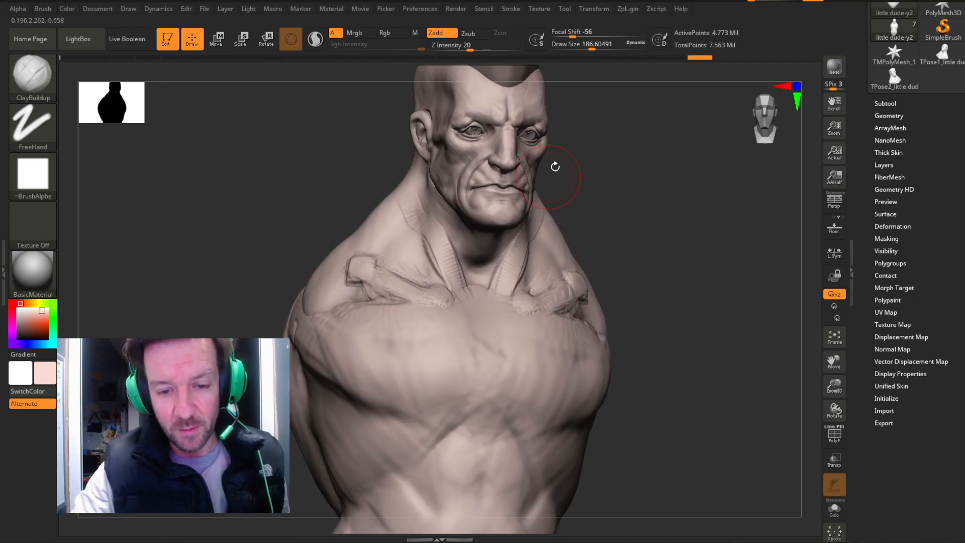
pyautogui.hotkey('ctrl', 'z')
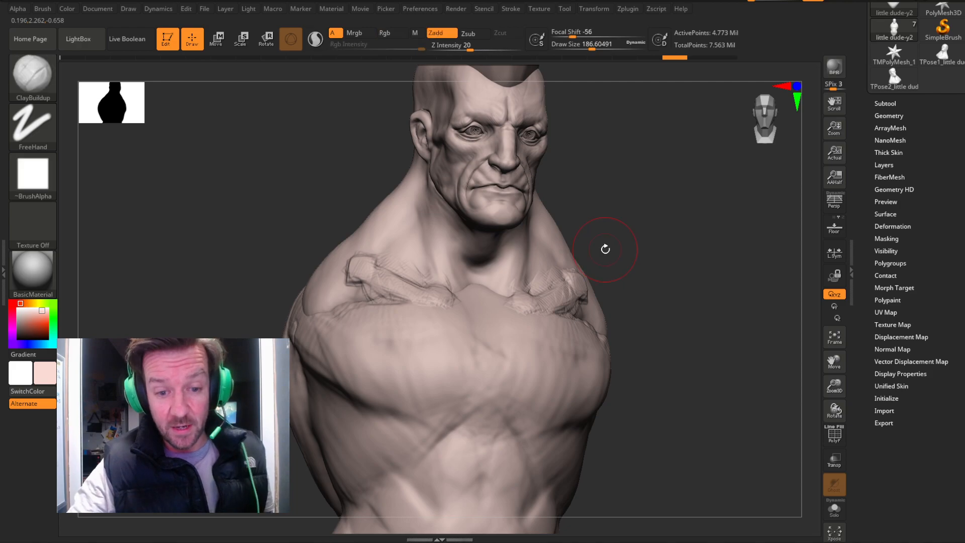
# Smooth the collarbone strokes and blend the outer ends of the collarbones into the shoulders.
pyautogui.keyDown('shift'); pyautogui.moveTo(391, 279); pyautogui.dragTo(479, 297); pyautogui.keyUp('shift')
pyautogui.moveTo(386, 277)
pyautogui.mouseDown()
pyautogui.moveTo(384, 267)
pyautogui.moveTo(361, 261)
pyautogui.moveTo(374, 251)
pyautogui.mouseUp()
pyautogui.moveTo(661, 229); pyautogui.dragTo(653, 239)
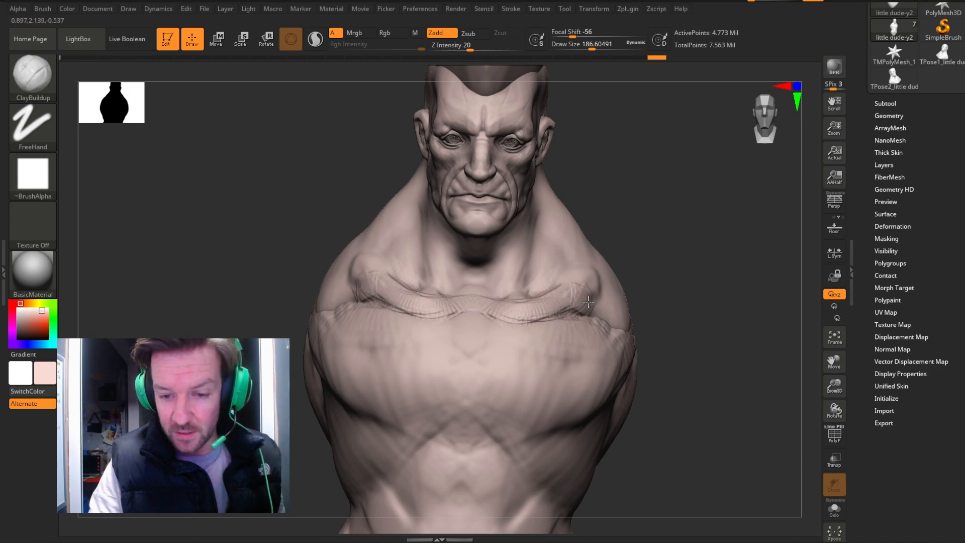
# Build up the side of the neck and the trapezius down to the shoulder and upper back with ClayBuildup.
pyautogui.moveTo(653, 298)
pyautogui.mouseDown()
pyautogui.moveTo(689, 280)
pyautogui.moveTo(723, 280)
pyautogui.moveTo(698, 282)
pyautogui.moveTo(723, 243)
pyautogui.moveTo(737, 247)
pyautogui.moveTo(693, 261)
pyautogui.mouseUp()
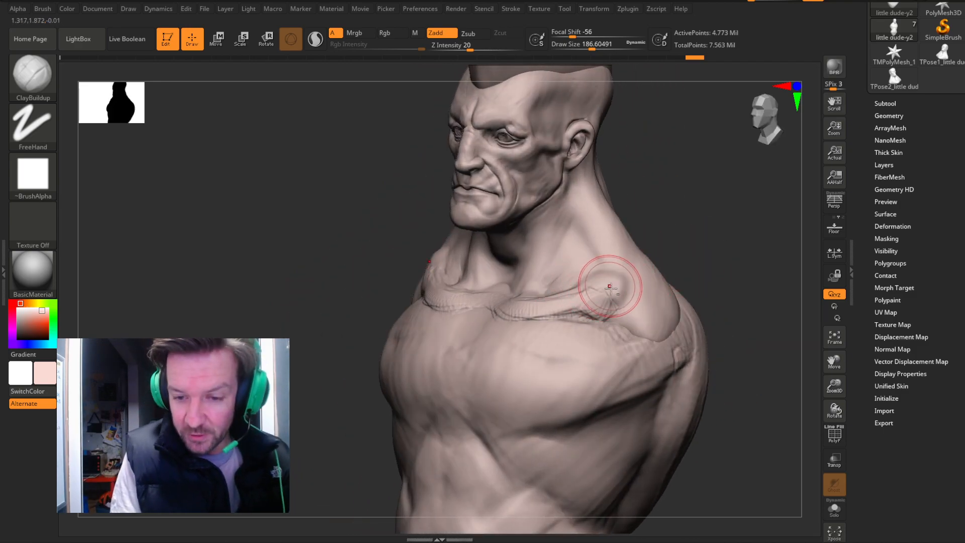
pyautogui.moveTo(609, 283)
pyautogui.mouseDown()
pyautogui.moveTo(575, 285)
pyautogui.moveTo(571, 232)
pyautogui.mouseUp()
pyautogui.moveTo(673, 173); pyautogui.dragTo(739, 203)
pyautogui.moveTo(552, 229)
pyautogui.mouseDown()
pyautogui.moveTo(523, 289)
pyautogui.moveTo(559, 205)
pyautogui.mouseUp()
pyautogui.moveTo(668, 177); pyautogui.dragTo(595, 203)
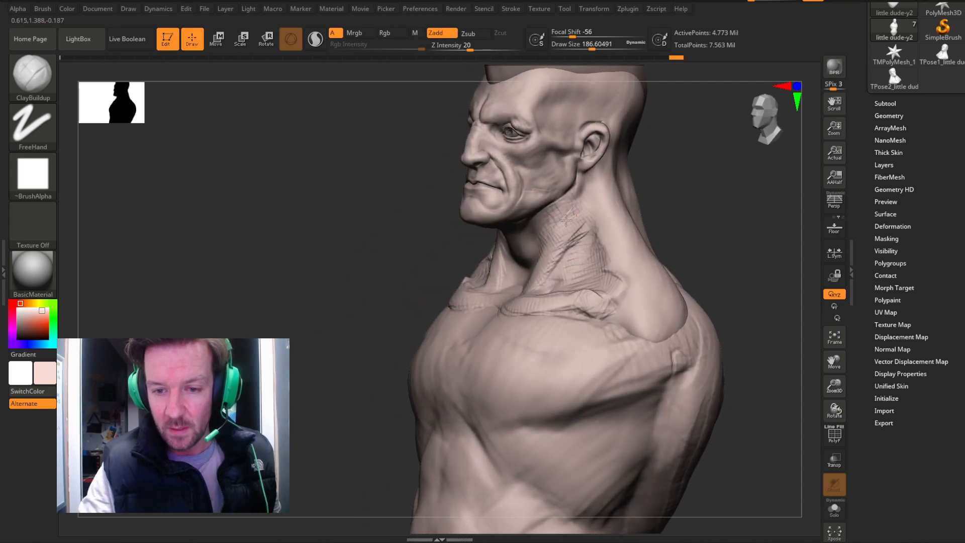
pyautogui.moveTo(704, 171)
pyautogui.mouseDown()
pyautogui.moveTo(728, 168)
pyautogui.moveTo(624, 167)
pyautogui.mouseUp()
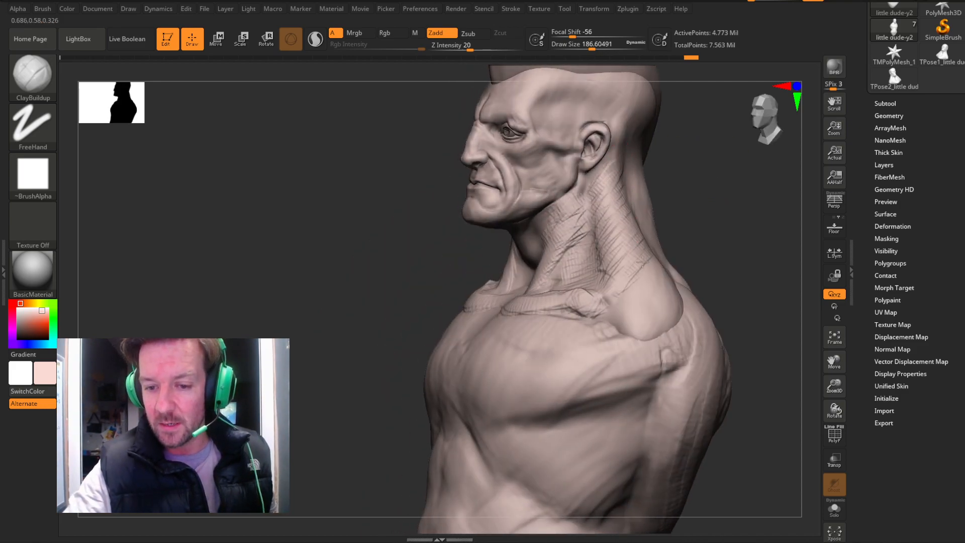
pyautogui.moveTo(704, 260); pyautogui.dragTo(671, 194, button='right')
pyautogui.moveTo(628, 161)
pyautogui.mouseDown()
pyautogui.moveTo(600, 290)
pyautogui.moveTo(632, 180)
pyautogui.mouseUp()
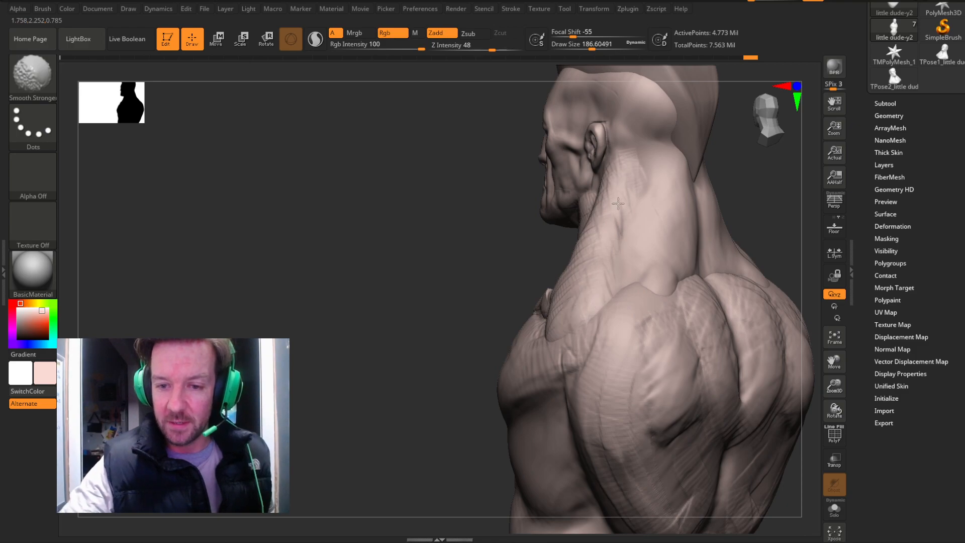
# Smooth the neck and collarbone area with the Smooth Stronger brush, raising its Z Intensity to 78.
pyautogui.moveTo(412, 322); pyautogui.dragTo(521, 213)
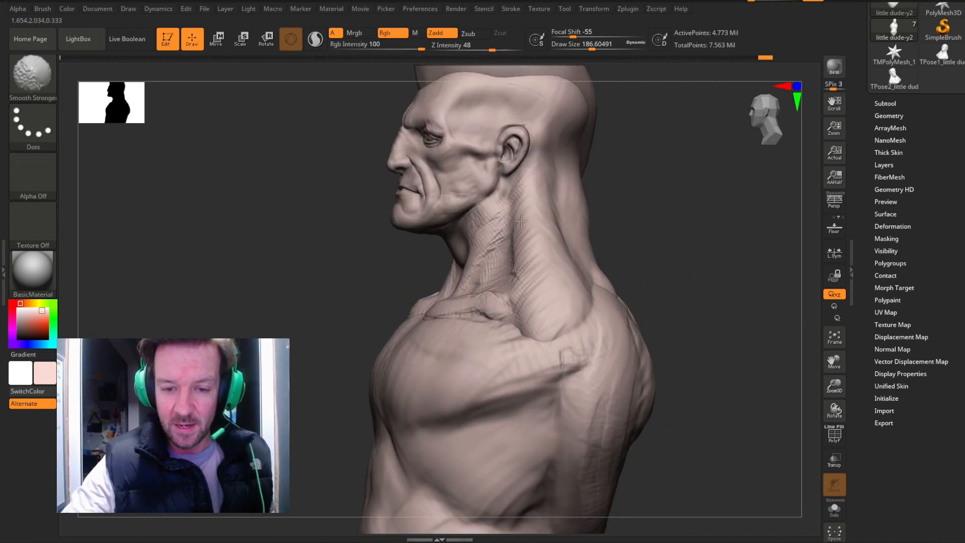
pyautogui.keyDown('shift'); pyautogui.moveTo(478, 282); pyautogui.dragTo(496, 237); pyautogui.keyUp('shift')
pyautogui.moveTo(412, 254); pyautogui.dragTo(593, 243)
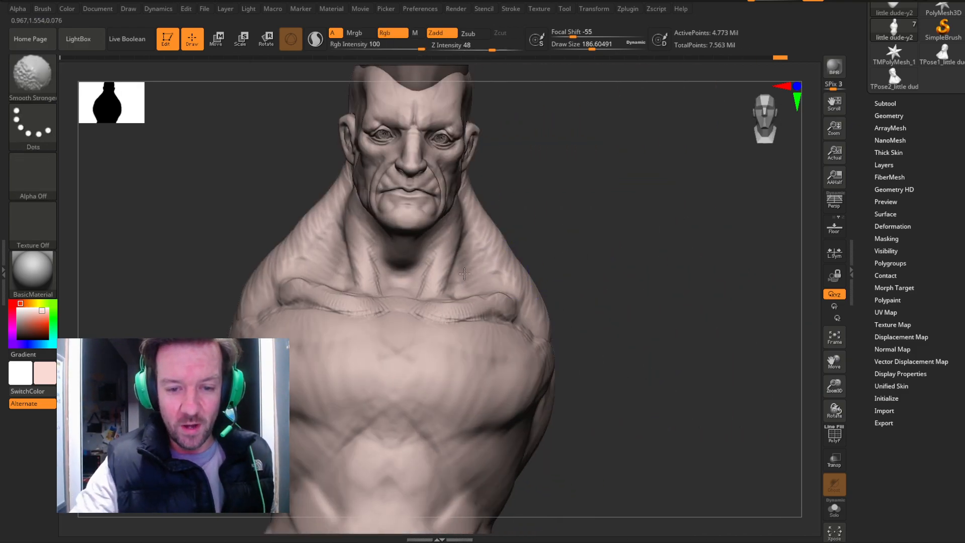
pyautogui.click(492, 58)
pyautogui.moveTo(491, 50); pyautogui.dragTo(509, 50)
pyautogui.moveTo(612, 224); pyautogui.dragTo(474, 188)
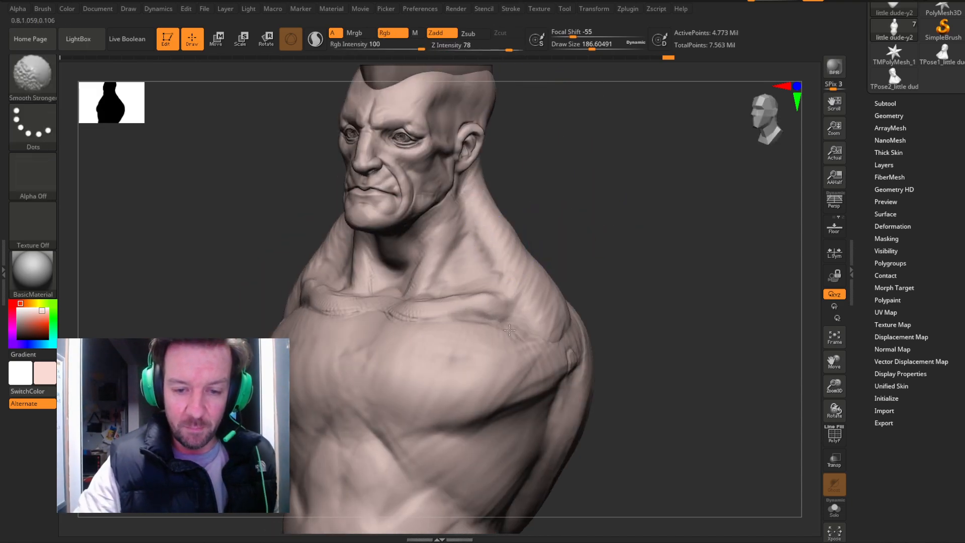
# Rework the rear of the neck and trapezius with ClayBuildup strokes and smooth them into the upper back.
pyautogui.moveTo(635, 243)
pyautogui.mouseDown()
pyautogui.moveTo(594, 232)
pyautogui.moveTo(465, 250)
pyautogui.mouseUp()
pyautogui.moveTo(627, 216)
pyautogui.mouseDown()
pyautogui.moveTo(532, 237)
pyautogui.moveTo(494, 277)
pyautogui.moveTo(504, 208)
pyautogui.mouseUp()
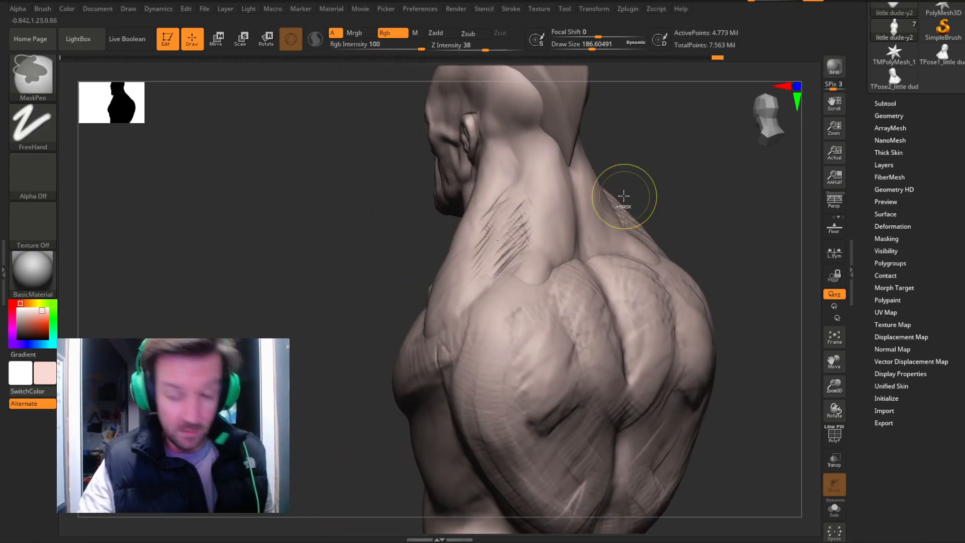
pyautogui.hotkey('ctrl', 'z')
pyautogui.moveTo(499, 278)
pyautogui.mouseDown()
pyautogui.moveTo(507, 213)
pyautogui.moveTo(513, 267)
pyautogui.mouseUp()
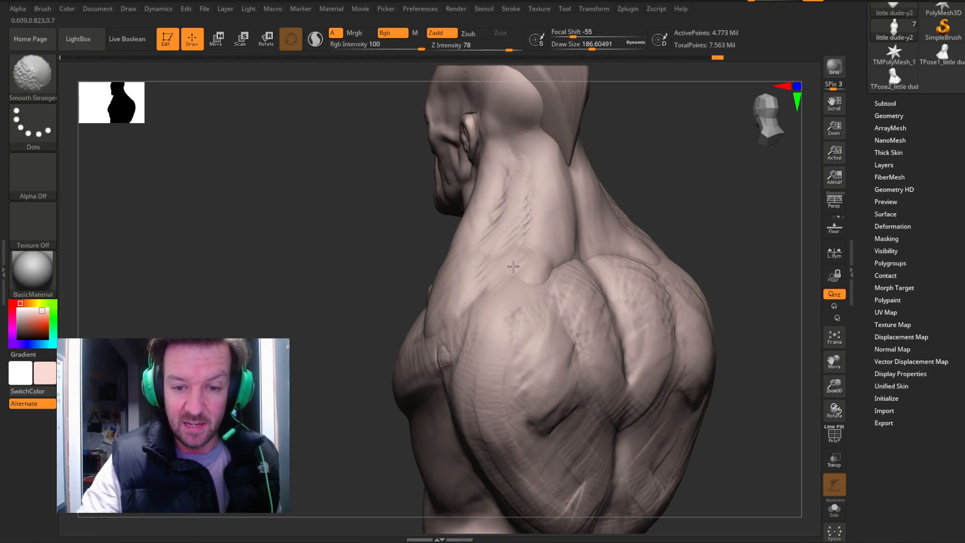
pyautogui.moveTo(636, 212)
pyautogui.mouseDown()
pyautogui.moveTo(702, 179)
pyautogui.moveTo(579, 249)
pyautogui.mouseUp()
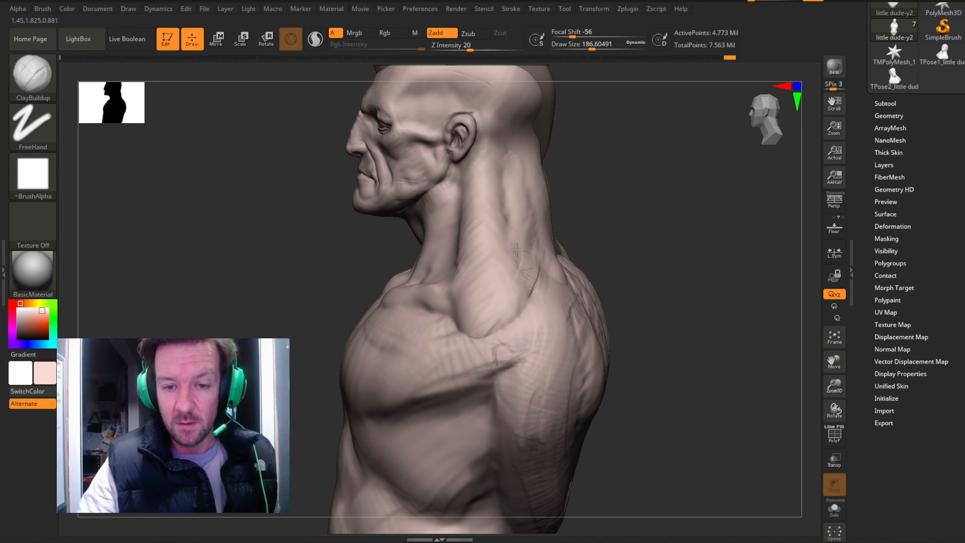
pyautogui.press('shift')
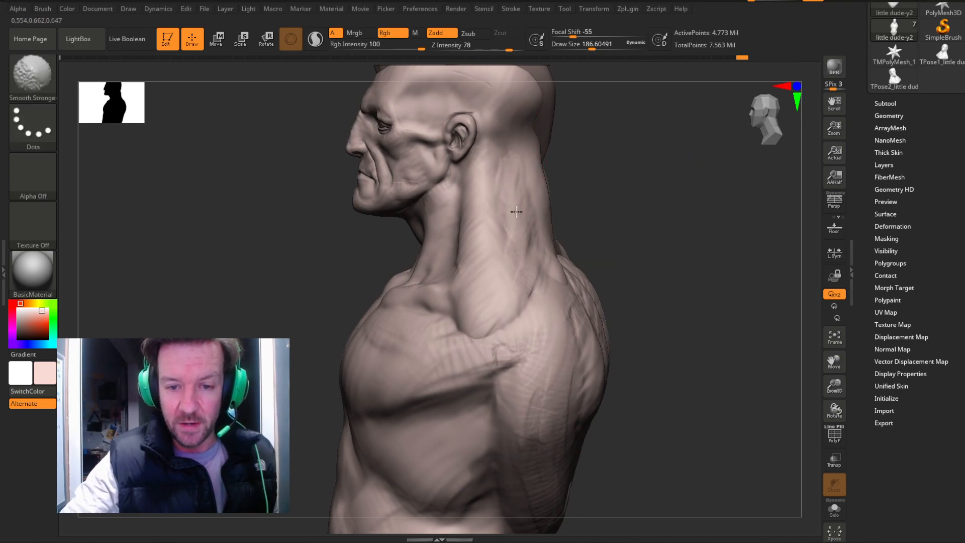
pyautogui.moveTo(631, 219)
pyautogui.mouseDown()
pyautogui.moveTo(680, 198)
pyautogui.moveTo(532, 273)
pyautogui.moveTo(490, 231)
pyautogui.moveTo(508, 142)
pyautogui.mouseUp()
pyautogui.press('shift')
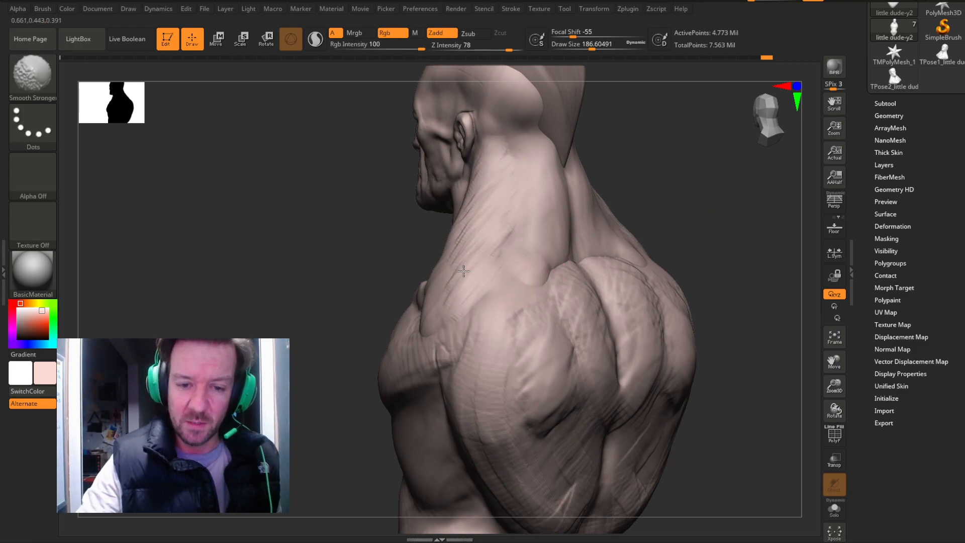
# Examine the fused bust and torso from the side and in a full front view, and display the subtool list.
pyautogui.moveTo(674, 198); pyautogui.dragTo(698, 197)
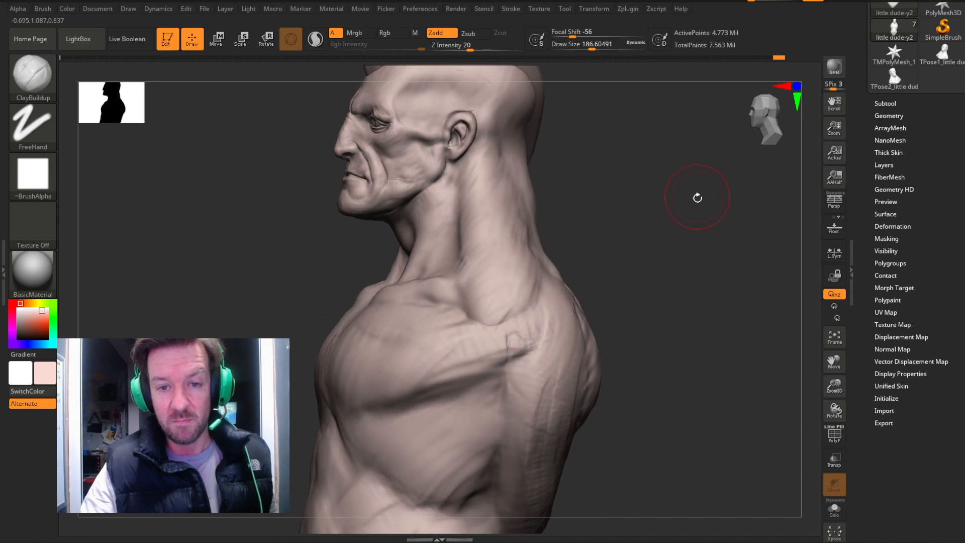
pyautogui.click(774, 124)
pyautogui.moveTo(834, 360); pyautogui.dragTo(866, 400)
pyautogui.moveTo(657, 222); pyautogui.dragTo(699, 248)
pyautogui.moveTo(834, 361); pyautogui.dragTo(815, 332)
pyautogui.moveTo(834, 386); pyautogui.dragTo(811, 207)
pyautogui.moveTo(835, 361); pyautogui.dragTo(803, 370)
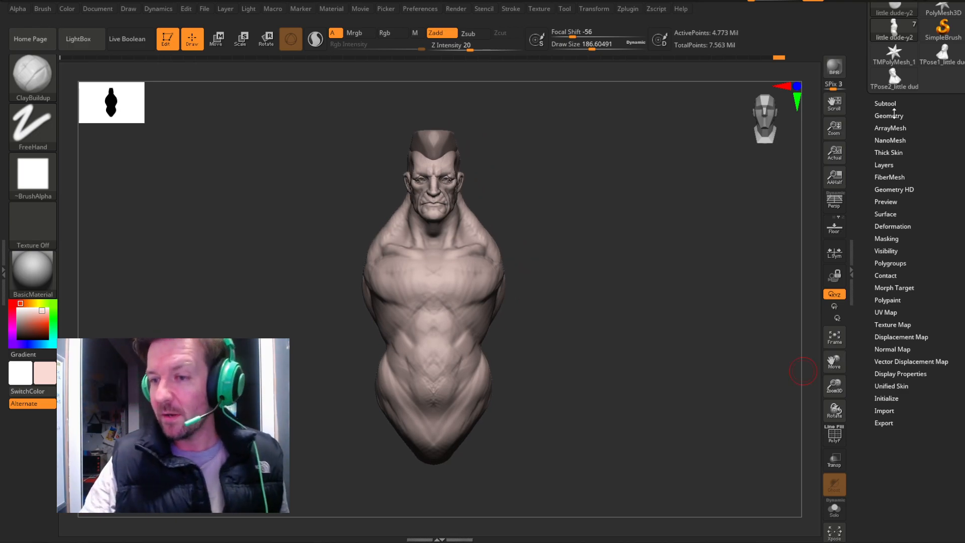
pyautogui.click(889, 105)
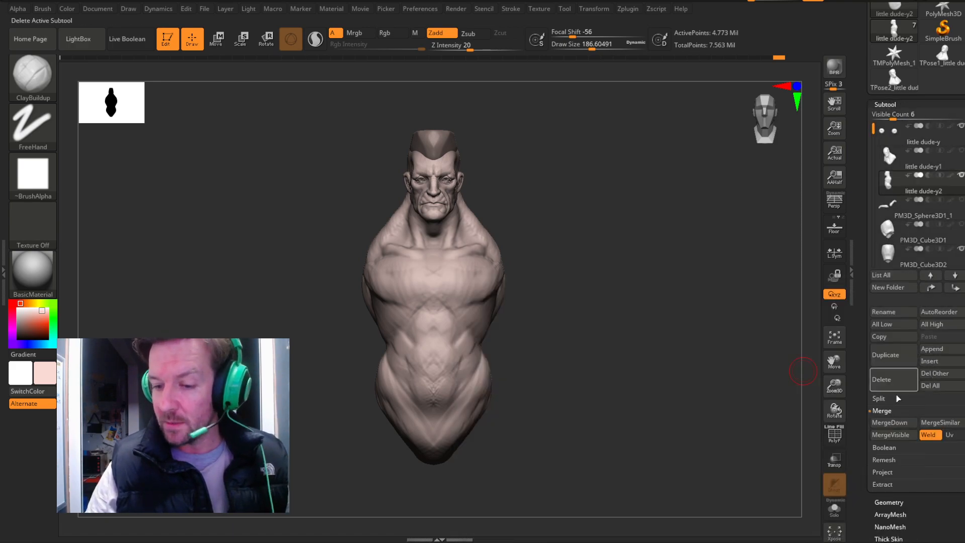
pyautogui.click(936, 363)
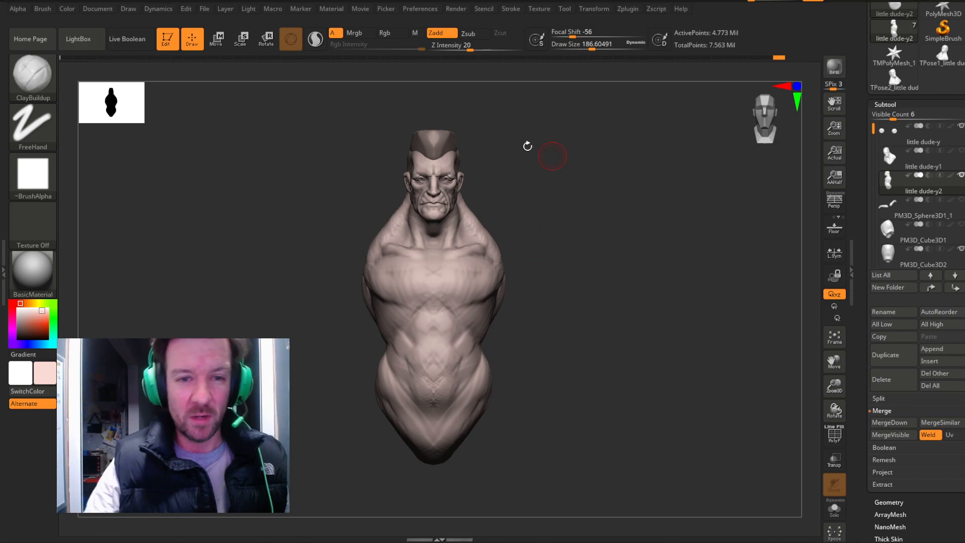
# Insert a mirrored pair of Male Full Arm meshes at the shoulders with the IMM BParts brush.
pyautogui.click(32, 76)
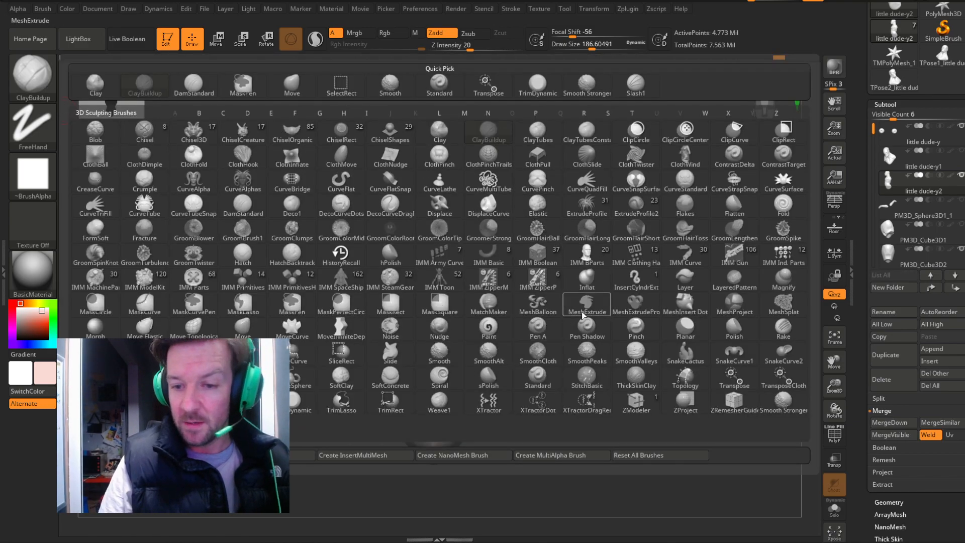
pyautogui.click(587, 254)
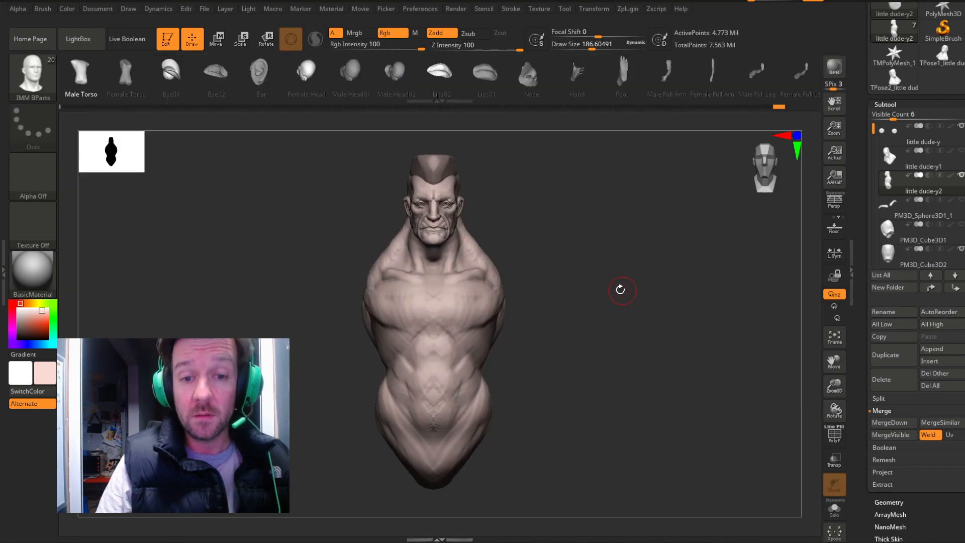
pyautogui.click(669, 76)
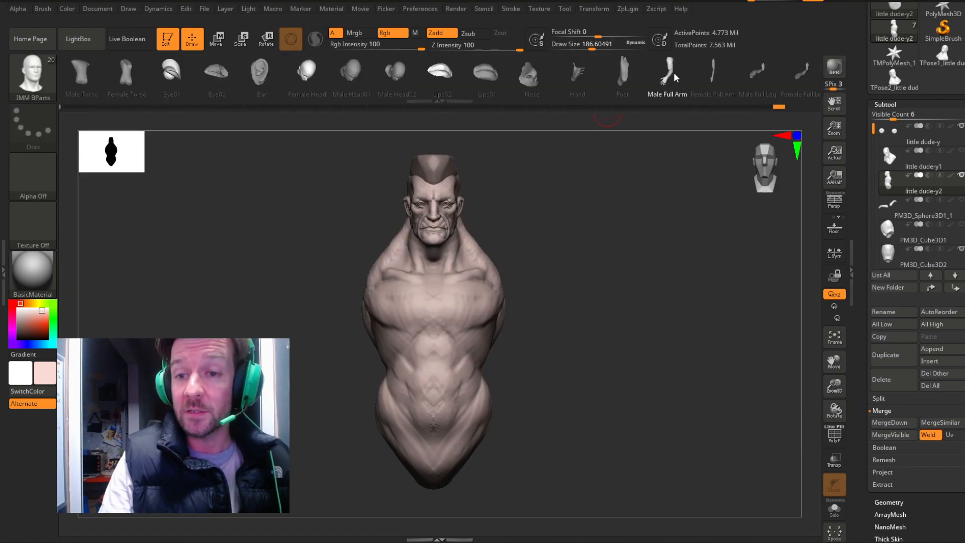
pyautogui.moveTo(501, 294); pyautogui.dragTo(604, 351)
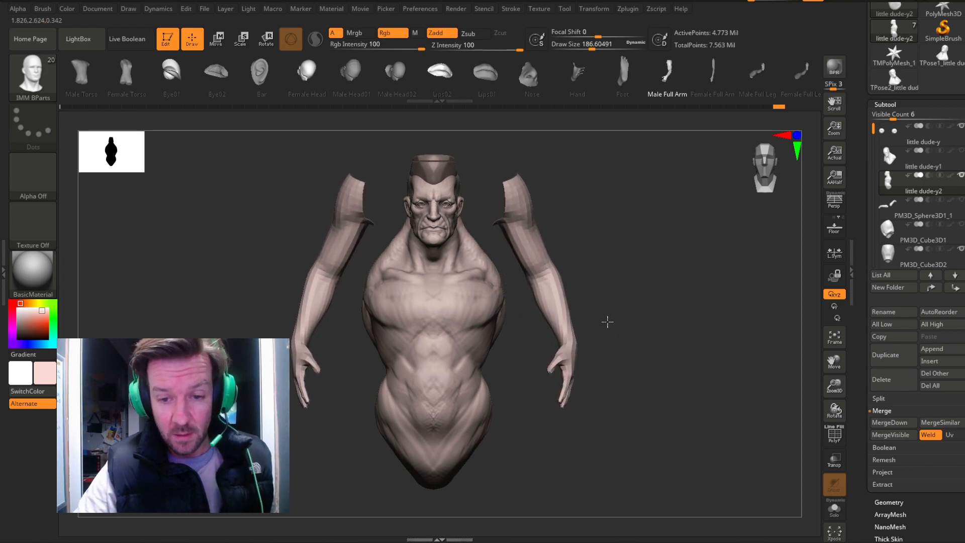
# Lower the mirrored arms to shoulder height with the Transpose gizmo and scale them up to suit the torso.
pyautogui.click(32, 76)
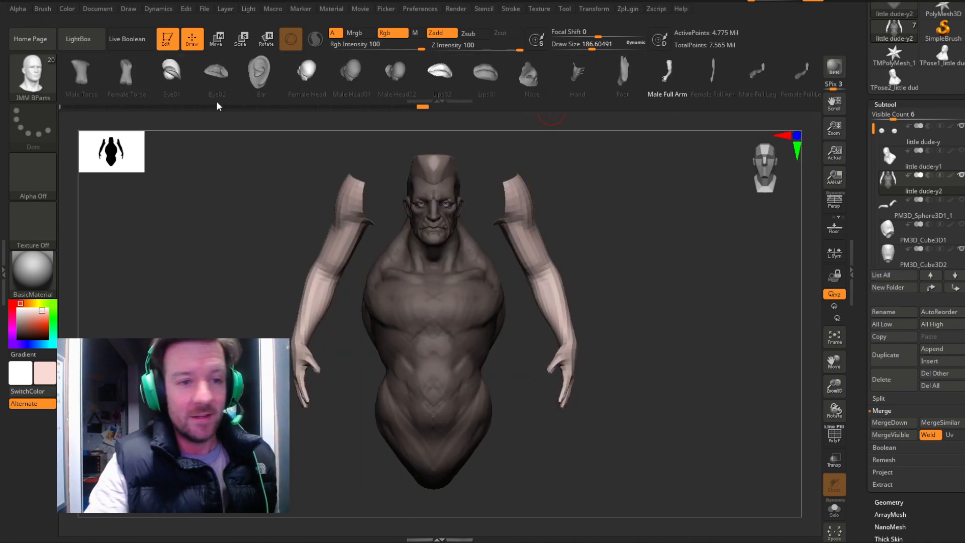
pyautogui.click(32, 76)
pyautogui.press('w')
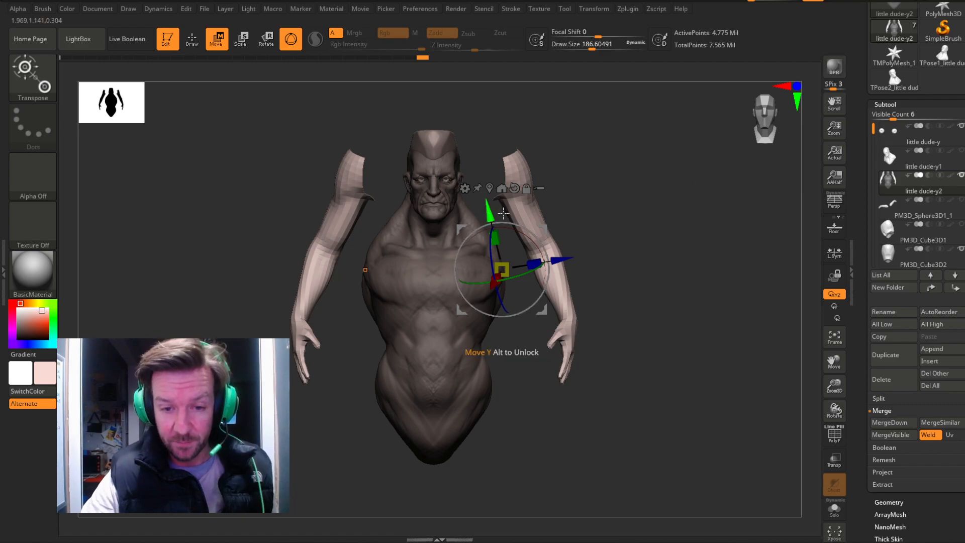
pyautogui.moveTo(541, 310); pyautogui.dragTo(545, 405)
pyautogui.moveTo(518, 346); pyautogui.dragTo(540, 415)
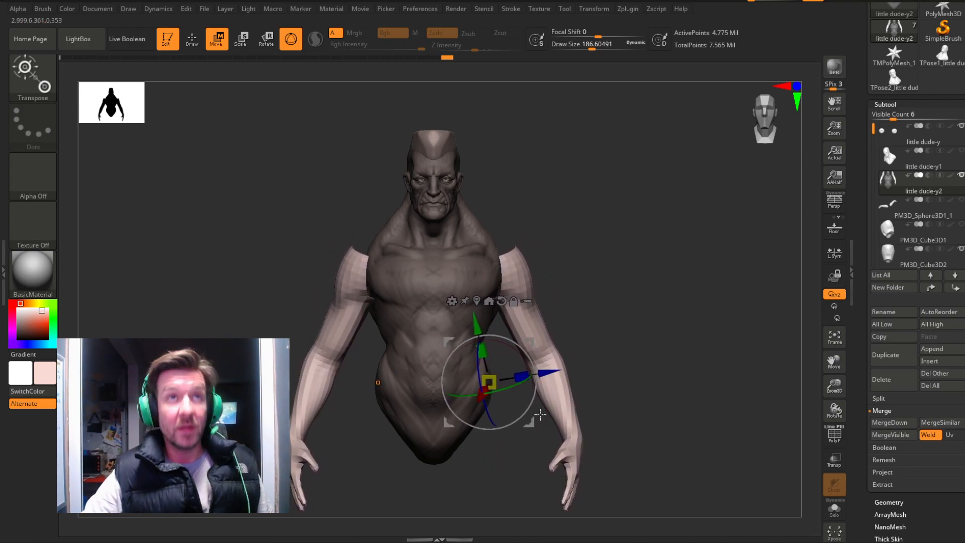
# Fine-tune the arms' placement at the shoulders in profile and check the fit from the front.
pyautogui.keyDown('shift'); pyautogui.moveTo(681, 350); pyautogui.dragTo(637, 351); pyautogui.keyUp('shift')
pyautogui.click(770, 125)
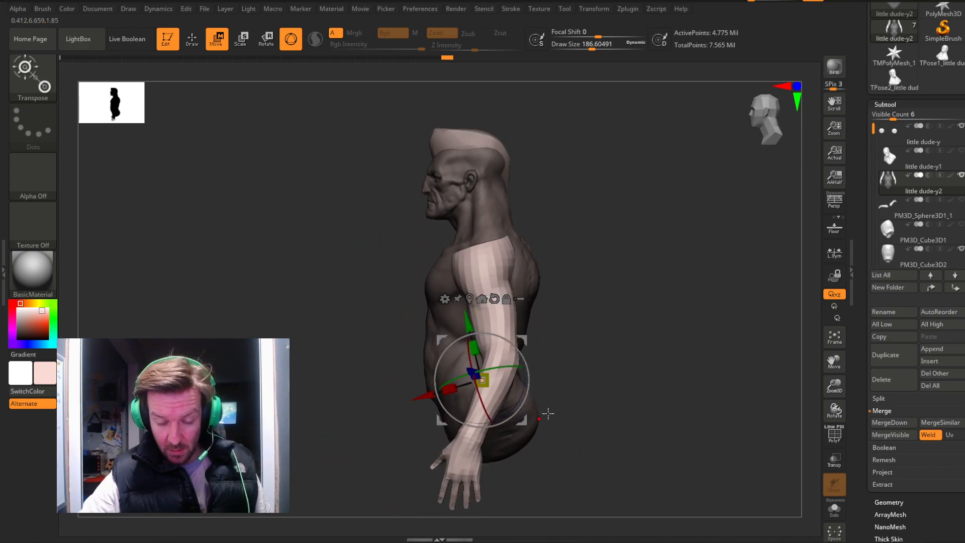
pyautogui.moveTo(527, 422); pyautogui.dragTo(529, 423)
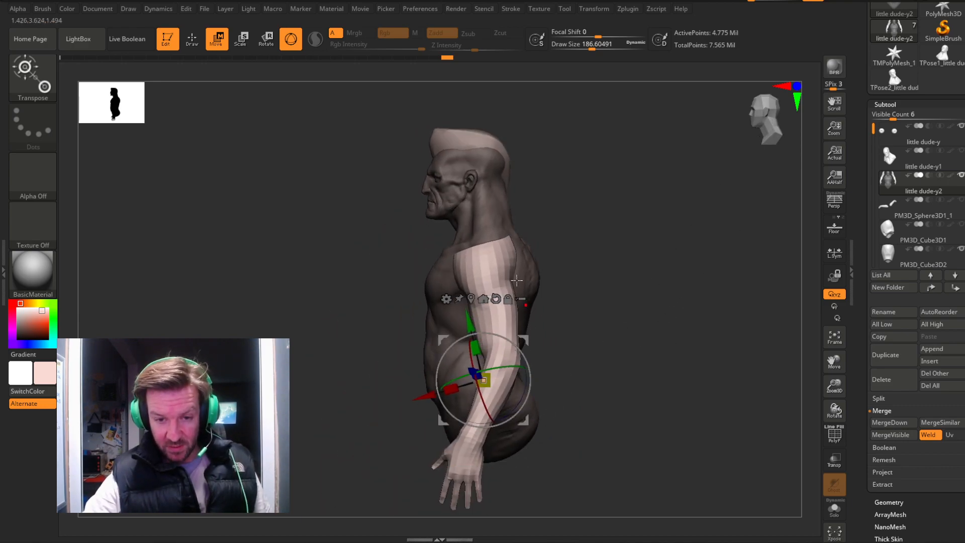
pyautogui.moveTo(561, 279); pyautogui.dragTo(671, 275)
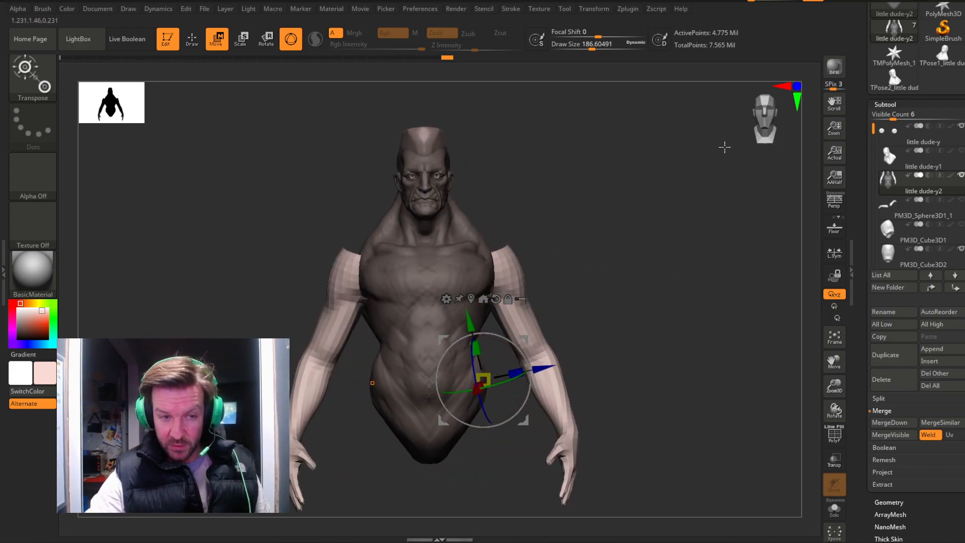
pyautogui.click(768, 128)
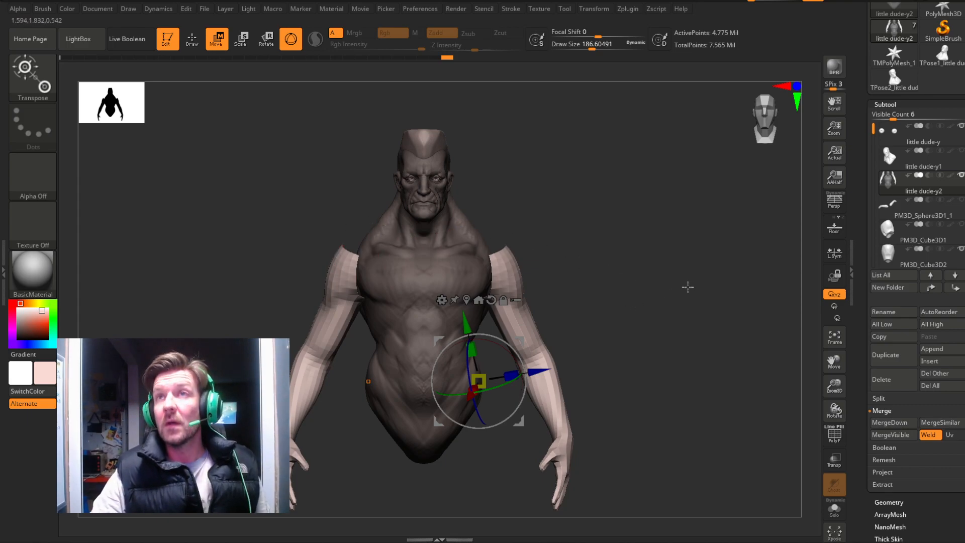
# Invert the mask to protect the arms and build up the front of the shoulders with ClayBuildup at a draw size of about 386.
pyautogui.keyDown('ctrl'); pyautogui.click(660, 313); pyautogui.keyUp('ctrl')
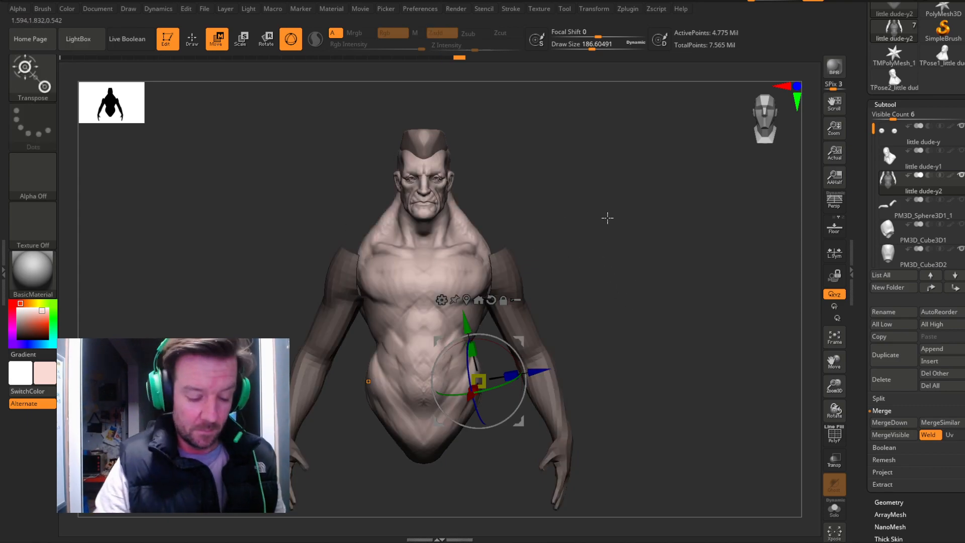
pyautogui.press('q')
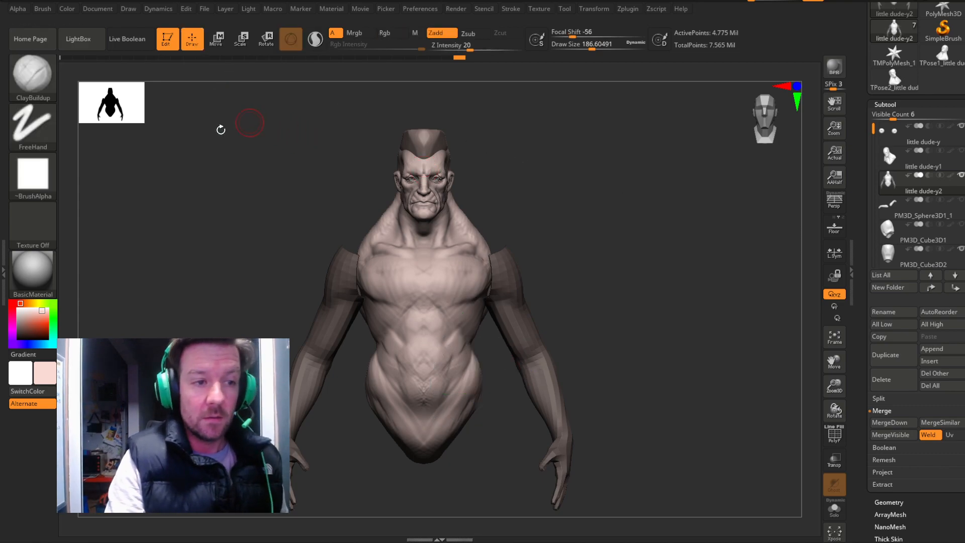
pyautogui.moveTo(539, 187)
pyautogui.mouseDown()
pyautogui.moveTo(605, 239)
pyautogui.moveTo(693, 225)
pyautogui.moveTo(642, 235)
pyautogui.moveTo(601, 198)
pyautogui.mouseUp()
pyautogui.moveTo(591, 45); pyautogui.dragTo(608, 45)
pyautogui.moveTo(400, 310); pyautogui.dragTo(412, 294)
pyautogui.moveTo(636, 222); pyautogui.dragTo(606, 229)
pyautogui.moveTo(418, 303); pyautogui.dragTo(419, 298)
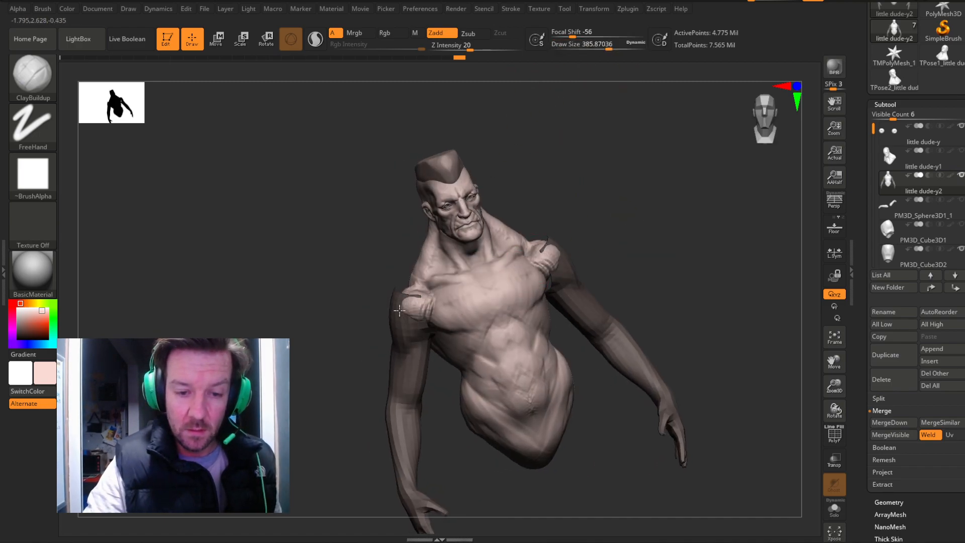
# Build up the outer and rear deltoids over the arm tops with ClayBuildup strokes.
pyautogui.moveTo(664, 209); pyautogui.dragTo(623, 249)
pyautogui.moveTo(390, 291)
pyautogui.mouseDown()
pyautogui.moveTo(387, 276)
pyautogui.moveTo(380, 285)
pyautogui.moveTo(402, 283)
pyautogui.moveTo(414, 298)
pyautogui.moveTo(380, 275)
pyautogui.mouseUp()
pyautogui.moveTo(598, 254); pyautogui.dragTo(468, 307)
pyautogui.moveTo(569, 232)
pyautogui.mouseDown()
pyautogui.moveTo(613, 182)
pyautogui.moveTo(661, 173)
pyautogui.moveTo(685, 194)
pyautogui.moveTo(639, 239)
pyautogui.moveTo(392, 285)
pyautogui.mouseUp()
pyautogui.moveTo(474, 257)
pyautogui.mouseDown()
pyautogui.moveTo(384, 267)
pyautogui.moveTo(383, 308)
pyautogui.mouseUp()
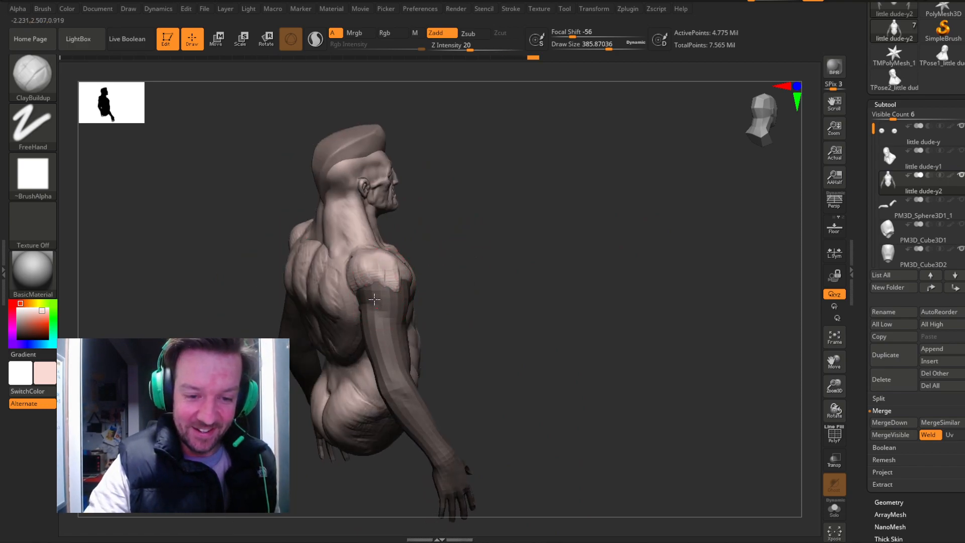
# Smooth the new shoulder volumes from the side and front with the Smooth Stronger brush.
pyautogui.press('shift')
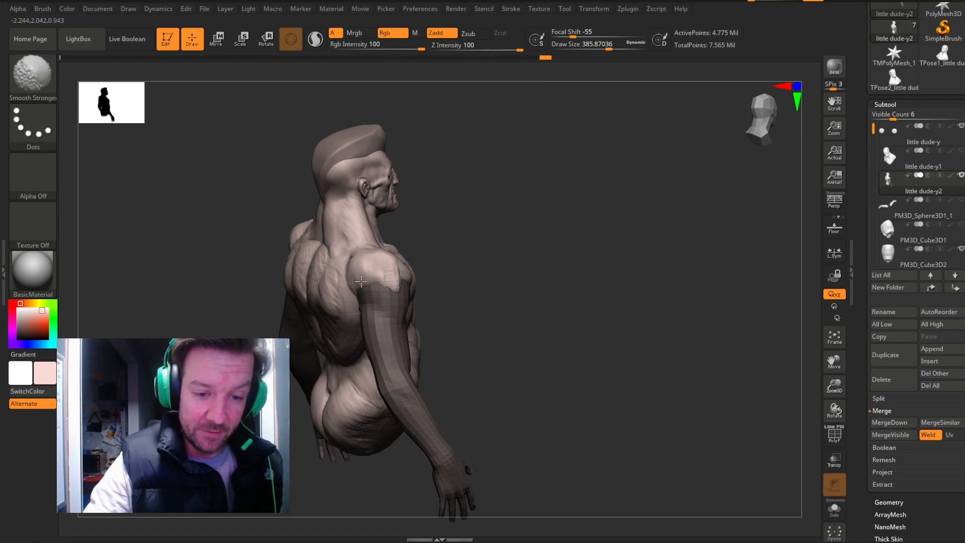
pyautogui.moveTo(563, 251); pyautogui.dragTo(472, 261)
pyautogui.press('shift')
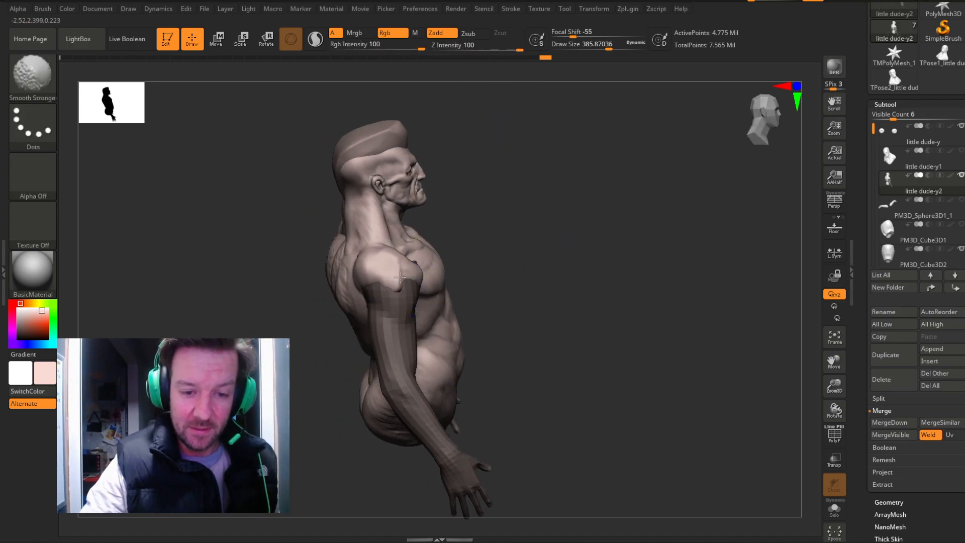
pyautogui.moveTo(399, 277)
pyautogui.mouseDown()
pyautogui.moveTo(553, 273)
pyautogui.moveTo(430, 266)
pyautogui.mouseUp()
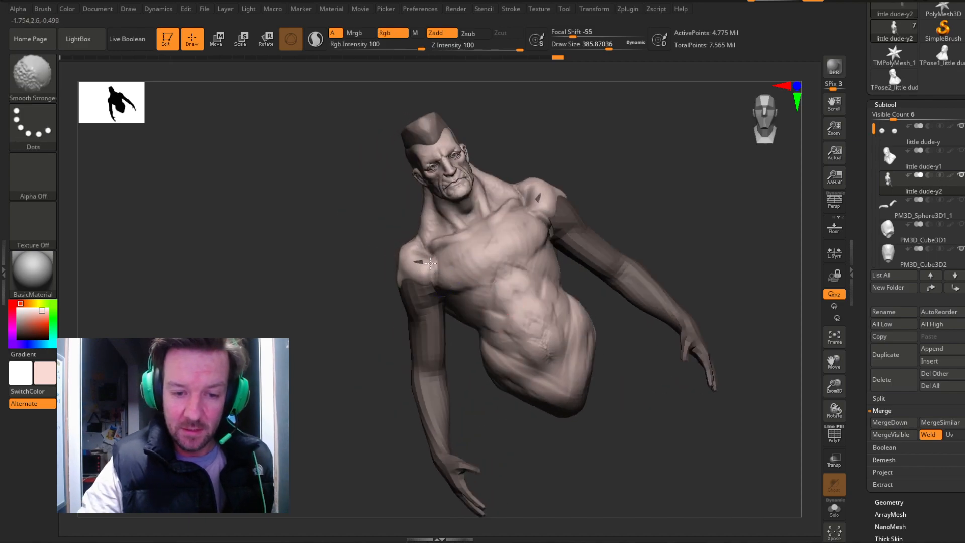
pyautogui.keyDown('shift'); pyautogui.moveTo(710, 154); pyautogui.dragTo(758, 175); pyautogui.keyUp('shift')
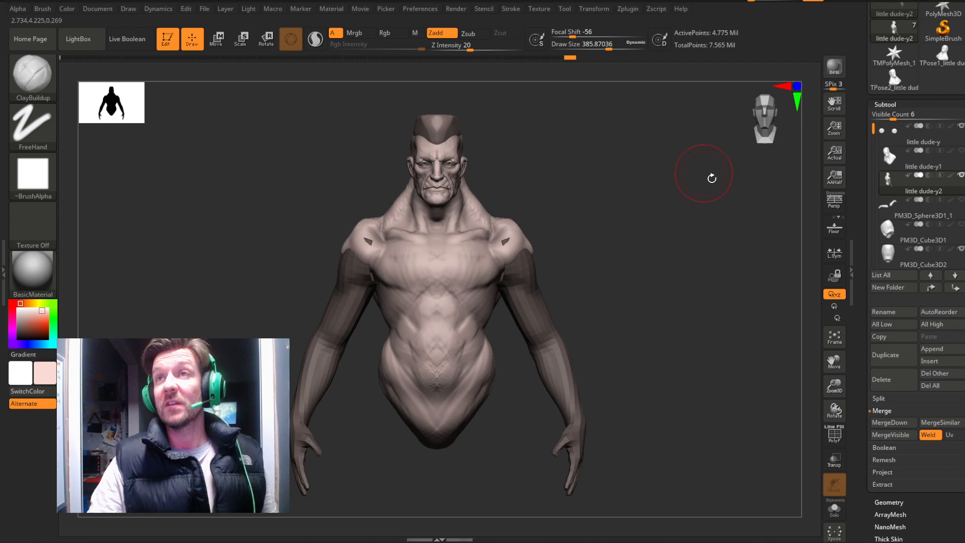
pyautogui.moveTo(630, 200)
pyautogui.mouseDown()
pyautogui.moveTo(657, 209)
pyautogui.moveTo(758, 118)
pyautogui.moveTo(732, 131)
pyautogui.mouseUp()
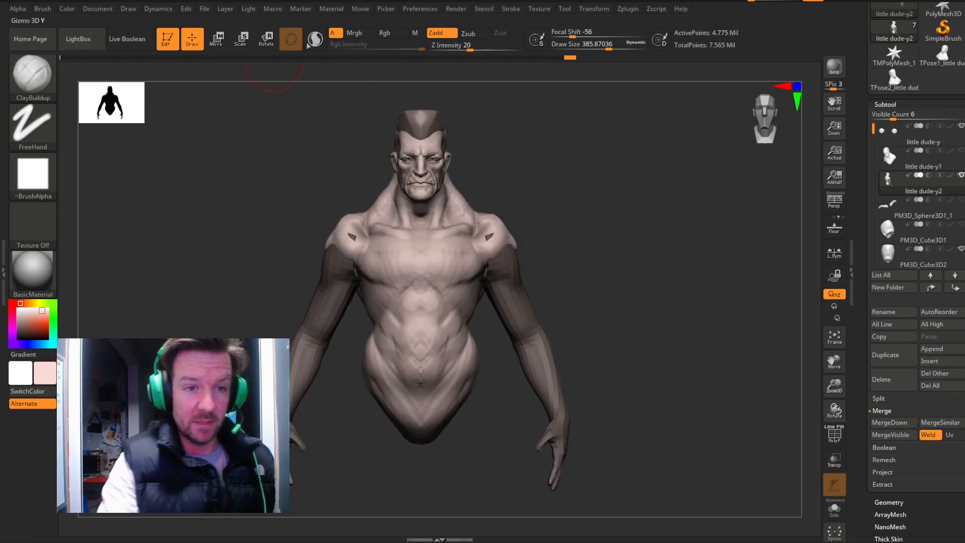
# Invert the mask to free the arms, reset the gizmo's orientation and reposition it, and enlarge the arms against the shoulders.
pyautogui.press('w')
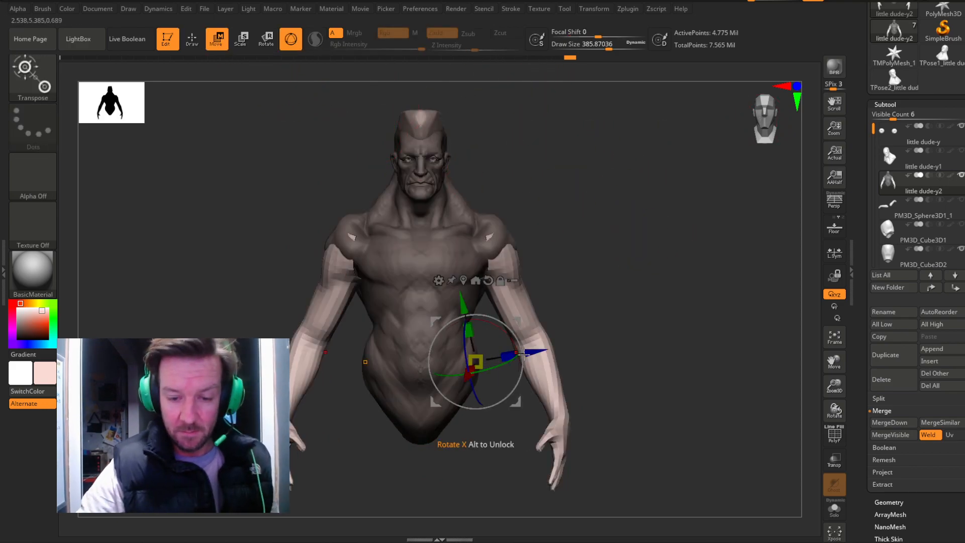
pyautogui.click(499, 287)
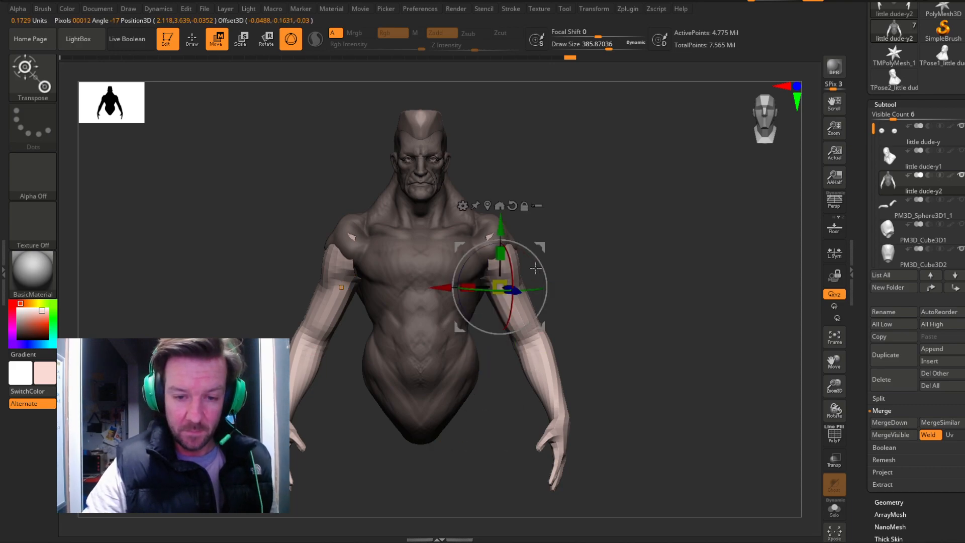
pyautogui.click(525, 208)
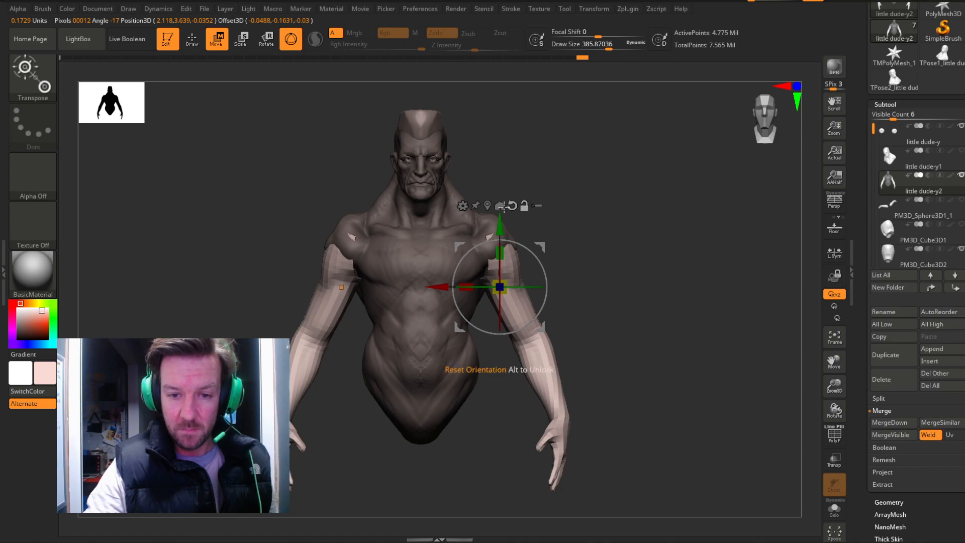
pyautogui.click(500, 205)
pyautogui.keyDown('alt'); pyautogui.moveTo(420, 91); pyautogui.dragTo(420, 257); pyautogui.keyUp('alt')
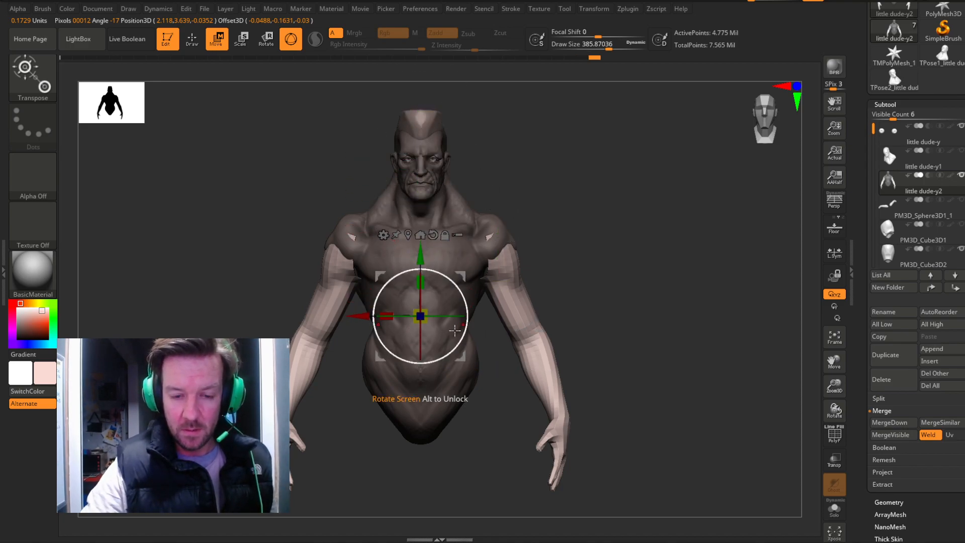
pyautogui.moveTo(420, 316); pyautogui.dragTo(693, 247)
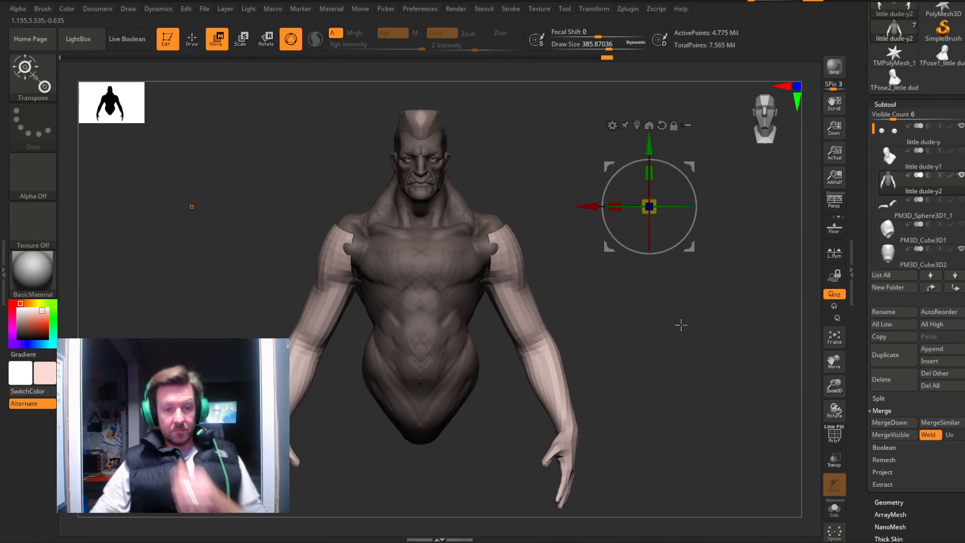
# Reshape the upper rear edges of both arms around the shoulders with the Move brush.
pyautogui.moveTo(681, 325)
pyautogui.mouseDown()
pyautogui.moveTo(675, 331)
pyautogui.moveTo(691, 334)
pyautogui.moveTo(504, 226)
pyautogui.mouseUp()
pyautogui.click(193, 39)
pyautogui.press('b')
pyautogui.press('m')
pyautogui.press('v')
pyautogui.moveTo(580, 245); pyautogui.dragTo(519, 257)
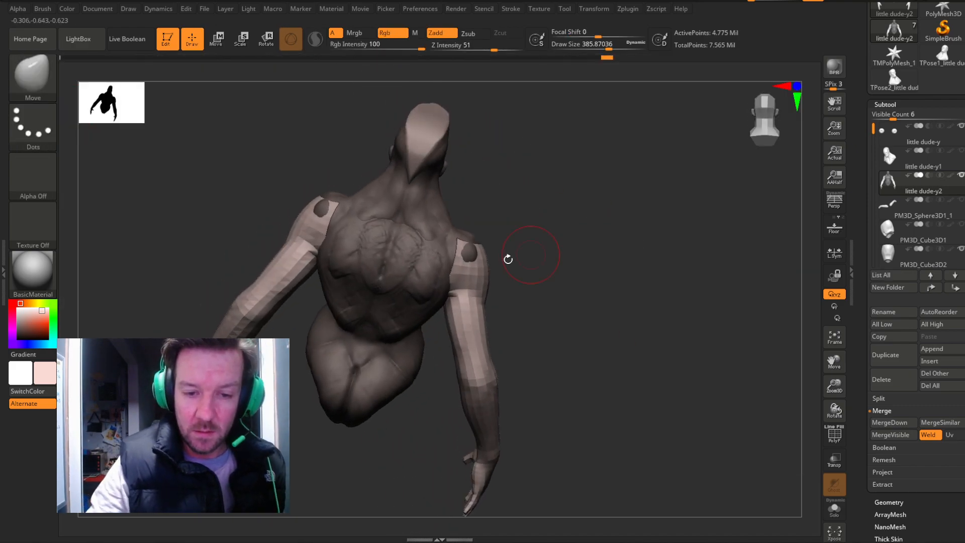
pyautogui.moveTo(456, 244); pyautogui.dragTo(447, 243)
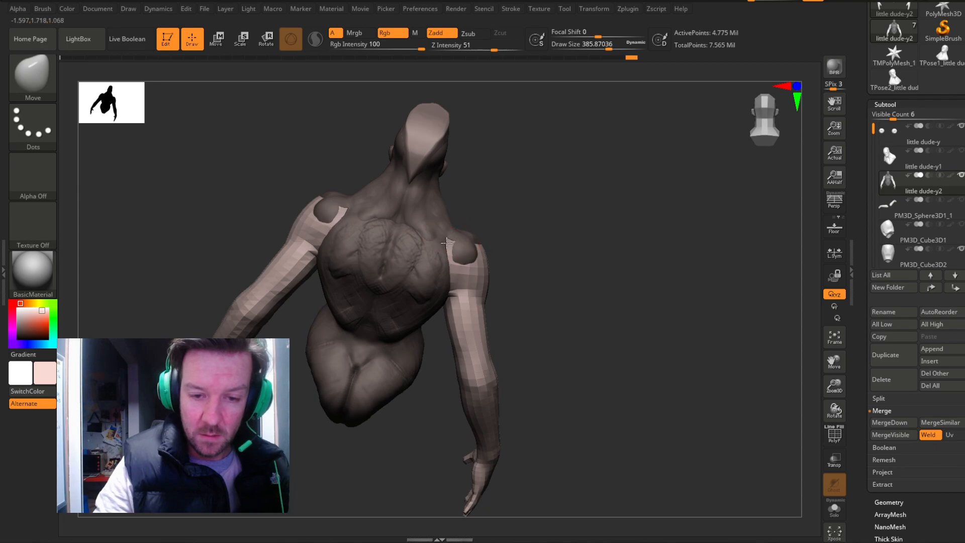
pyautogui.moveTo(559, 223); pyautogui.dragTo(443, 241)
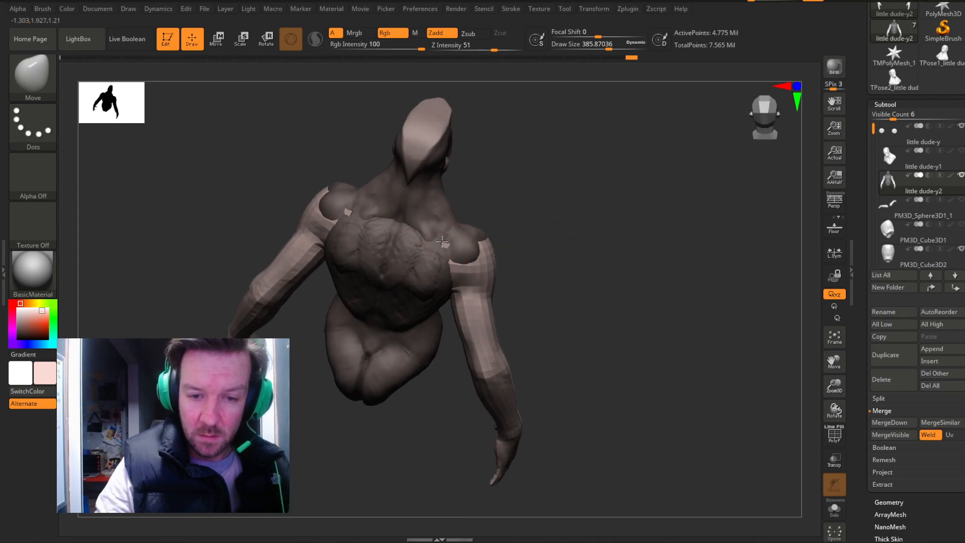
pyautogui.moveTo(588, 237); pyautogui.dragTo(476, 241)
pyautogui.moveTo(603, 205); pyautogui.dragTo(537, 223)
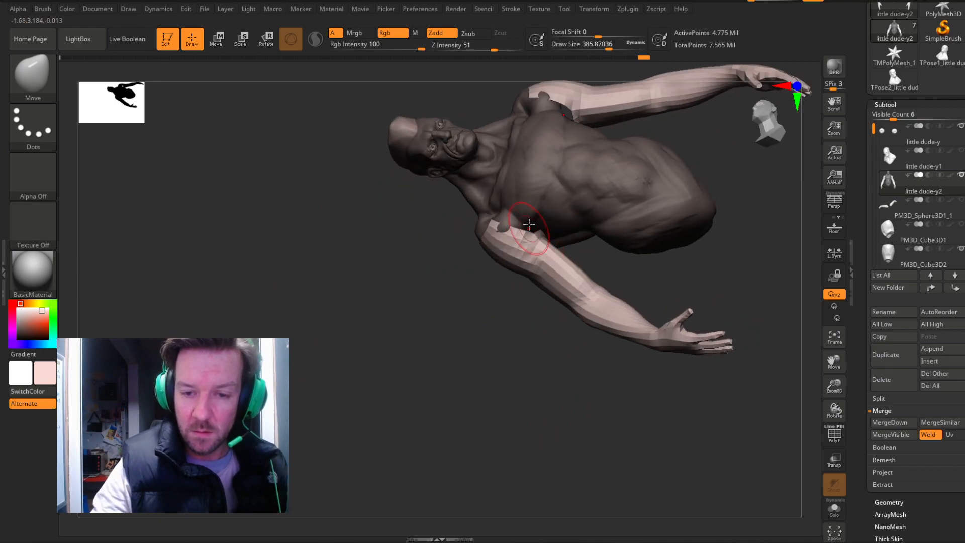
# Pull the inner front edges of the arms in around the deltoids with the Move brush, working from the front.
pyautogui.click(777, 127)
pyautogui.click(780, 128)
pyautogui.click(783, 132)
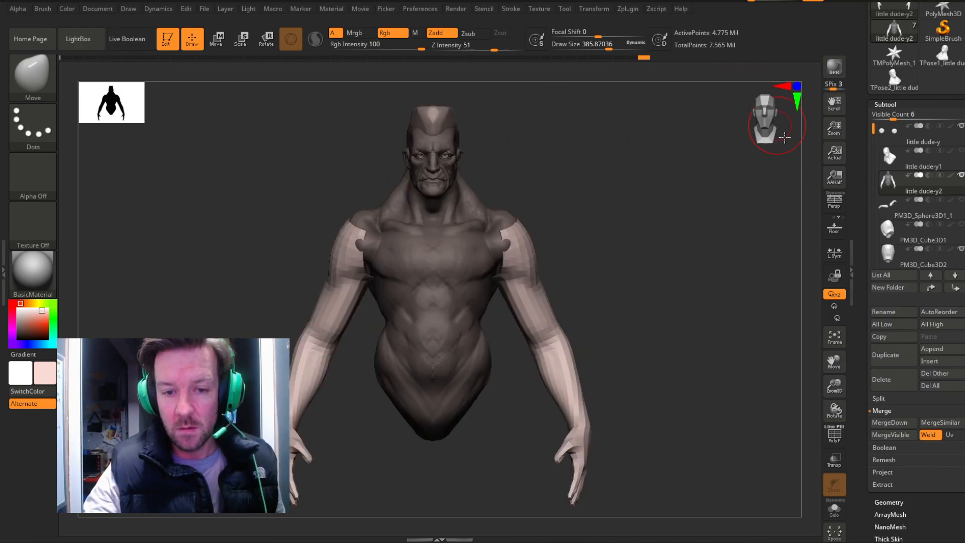
pyautogui.click(784, 137)
pyautogui.click(783, 118)
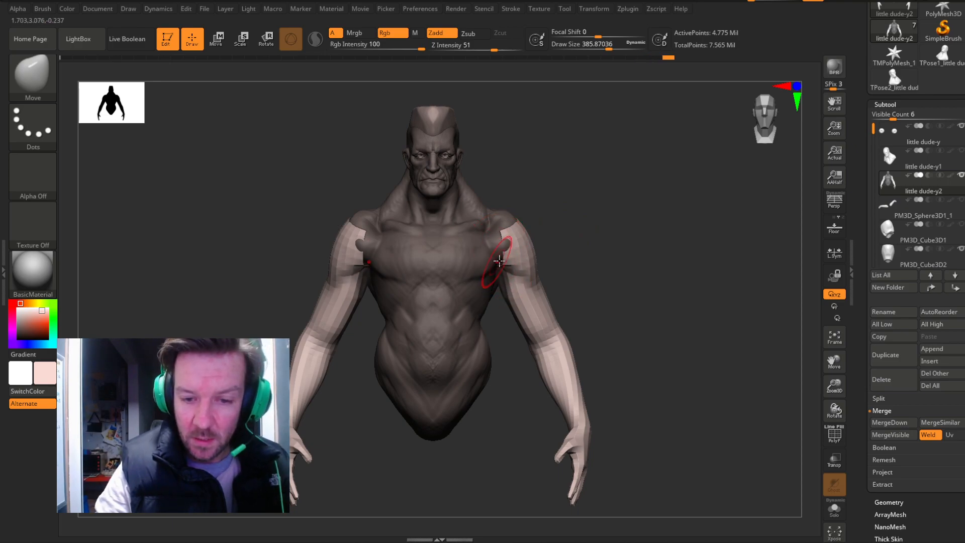
pyautogui.moveTo(502, 259); pyautogui.dragTo(497, 255)
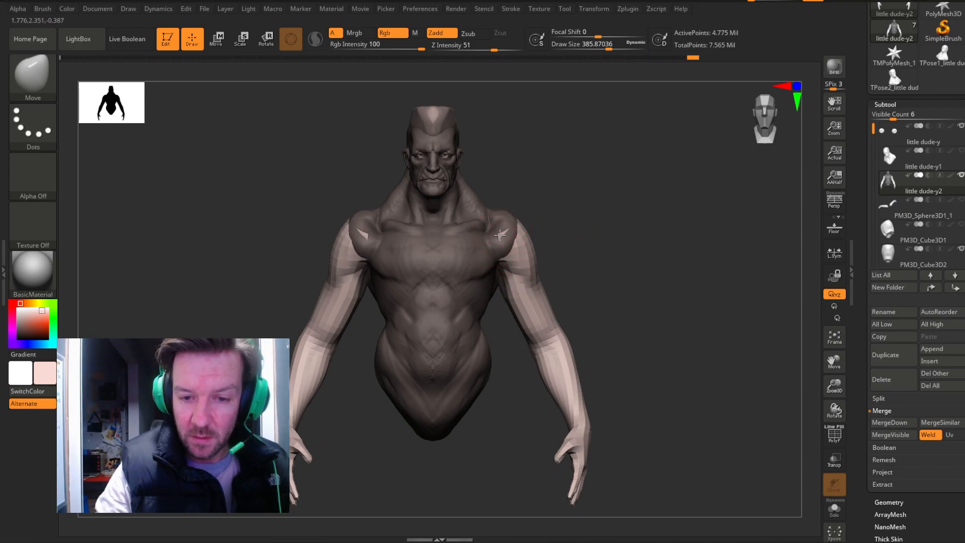
pyautogui.moveTo(610, 199)
pyautogui.mouseDown()
pyautogui.moveTo(664, 209)
pyautogui.moveTo(568, 213)
pyautogui.moveTo(577, 230)
pyautogui.moveTo(501, 232)
pyautogui.mouseUp()
pyautogui.moveTo(581, 224)
pyautogui.mouseDown()
pyautogui.moveTo(631, 213)
pyautogui.moveTo(576, 234)
pyautogui.mouseUp()
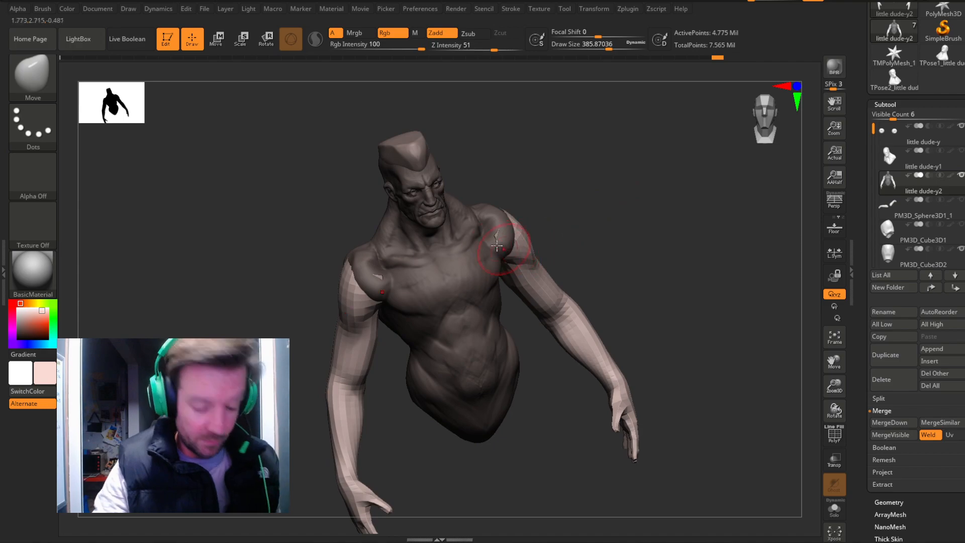
pyautogui.moveTo(593, 201)
pyautogui.mouseDown()
pyautogui.moveTo(702, 176)
pyautogui.moveTo(704, 192)
pyautogui.mouseUp()
# Rotate both arms outward from the torso with the Transpose gizmo and adjust their fit at the shoulders.
pyautogui.click(217, 40)
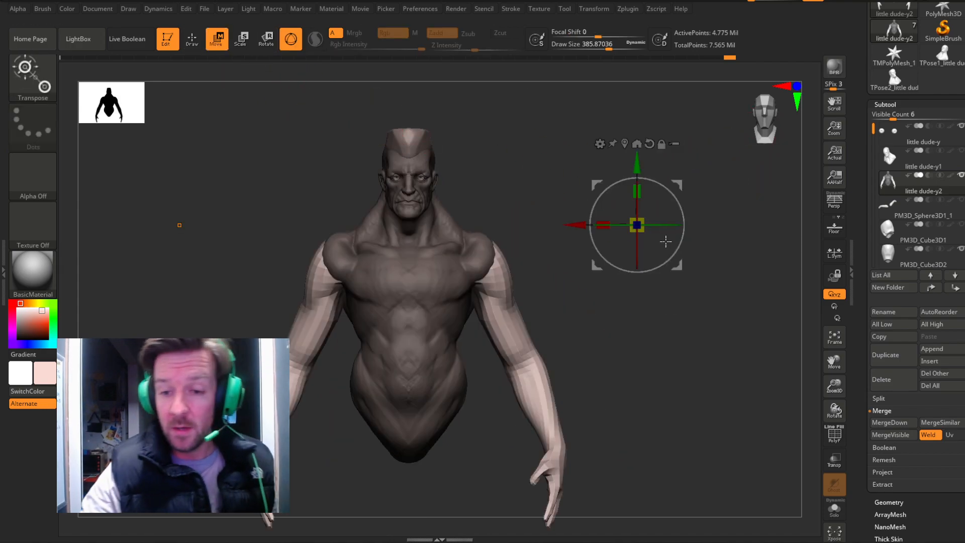
pyautogui.moveTo(674, 239); pyautogui.dragTo(696, 136)
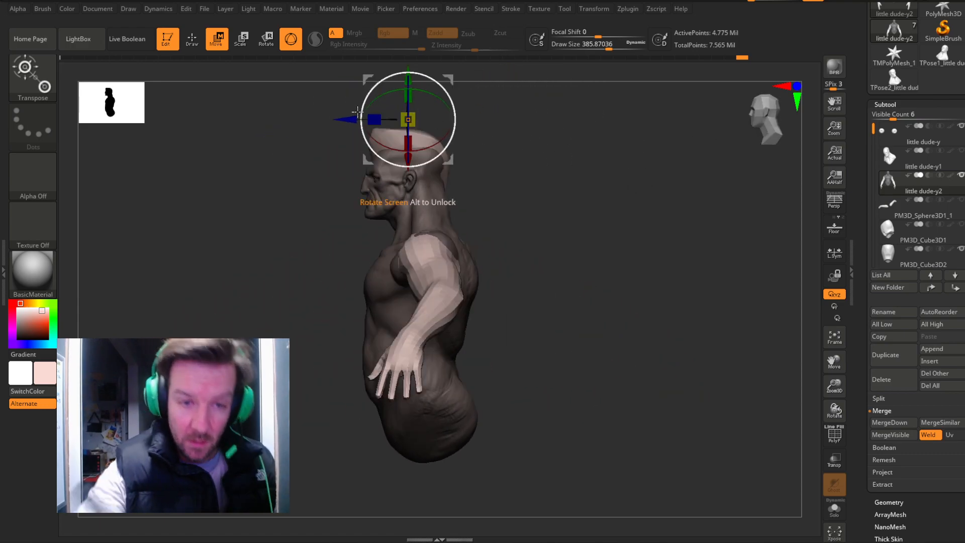
pyautogui.moveTo(350, 118); pyautogui.dragTo(347, 119)
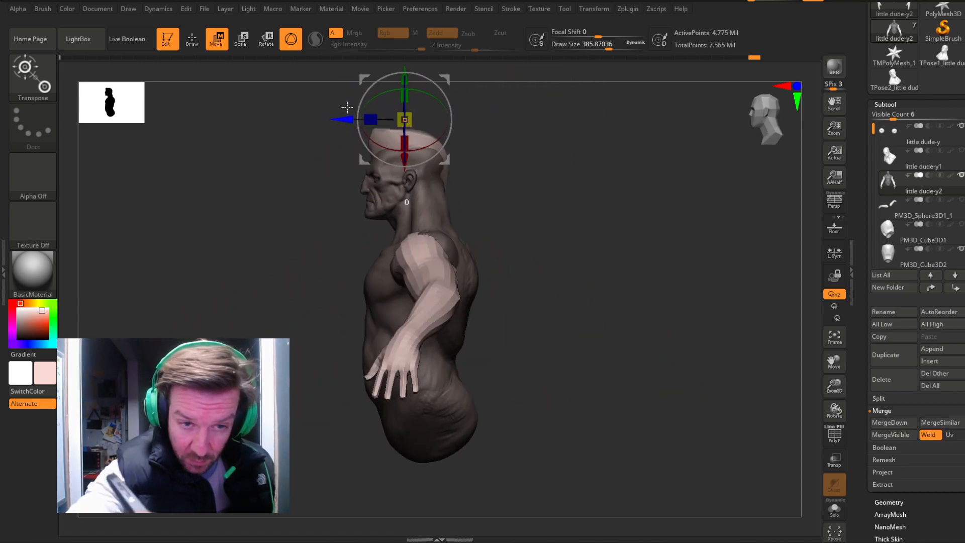
pyautogui.moveTo(560, 196); pyautogui.dragTo(490, 242)
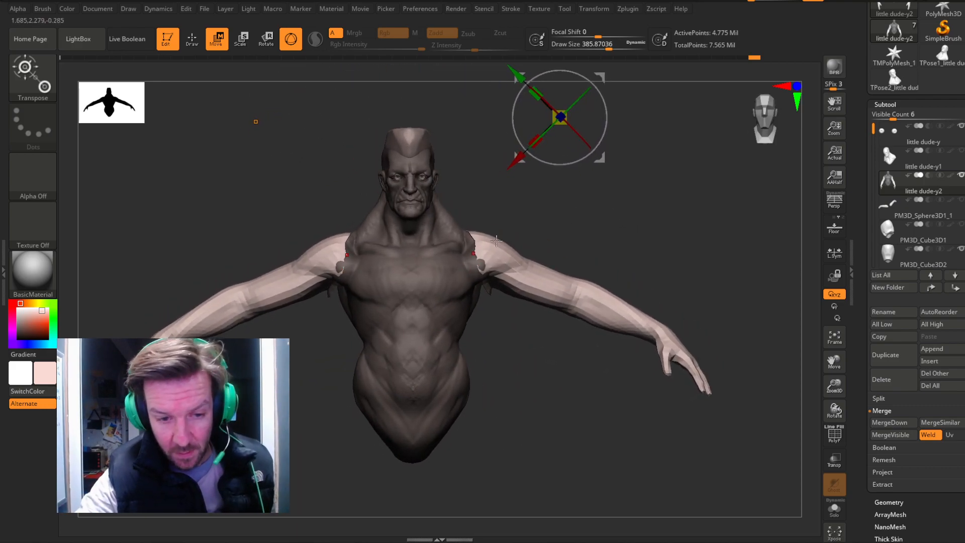
pyautogui.moveTo(767, 154); pyautogui.dragTo(766, 127)
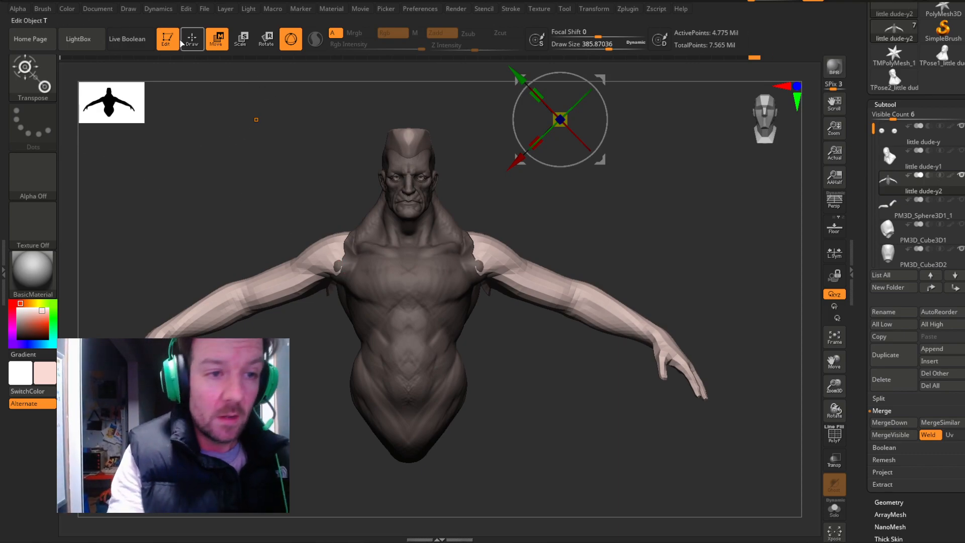
# Adjust the upper arms' edges around the armpits and shoulders with the Move brush, working from below, behind and above.
pyautogui.press('q')
pyautogui.moveTo(414, 108)
pyautogui.mouseDown()
pyautogui.moveTo(547, 178)
pyautogui.moveTo(581, 129)
pyautogui.moveTo(438, 224)
pyautogui.moveTo(532, 149)
pyautogui.moveTo(318, 241)
pyautogui.mouseUp()
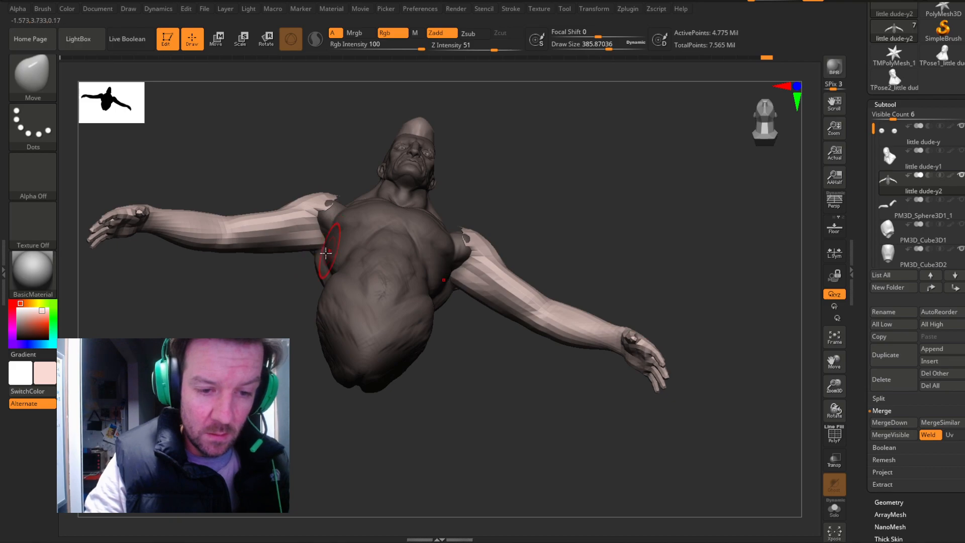
pyautogui.moveTo(446, 184)
pyautogui.mouseDown()
pyautogui.moveTo(556, 166)
pyautogui.moveTo(517, 145)
pyautogui.moveTo(329, 260)
pyautogui.mouseUp()
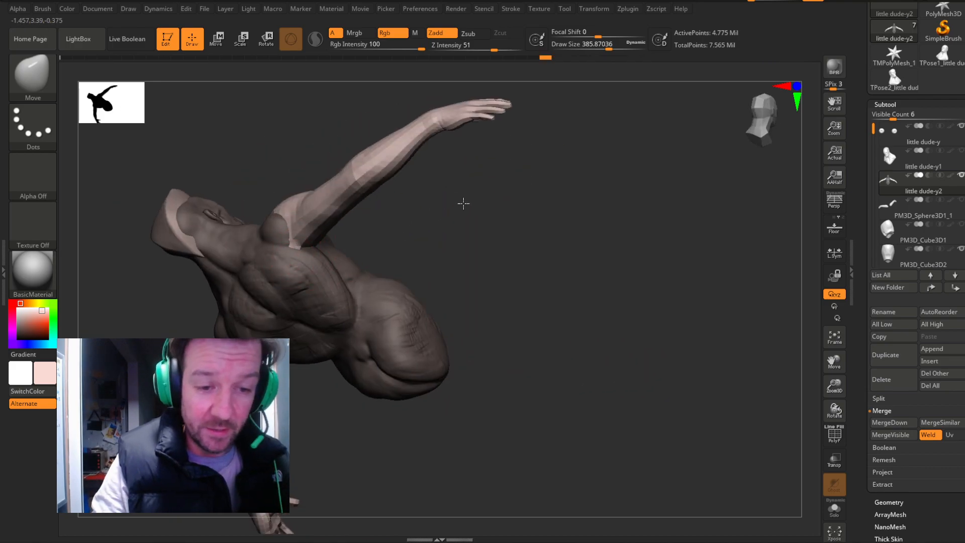
pyautogui.moveTo(461, 203); pyautogui.dragTo(287, 250)
pyautogui.moveTo(352, 243)
pyautogui.mouseDown()
pyautogui.moveTo(448, 243)
pyautogui.moveTo(476, 282)
pyautogui.moveTo(500, 267)
pyautogui.moveTo(498, 249)
pyautogui.moveTo(302, 220)
pyautogui.mouseUp()
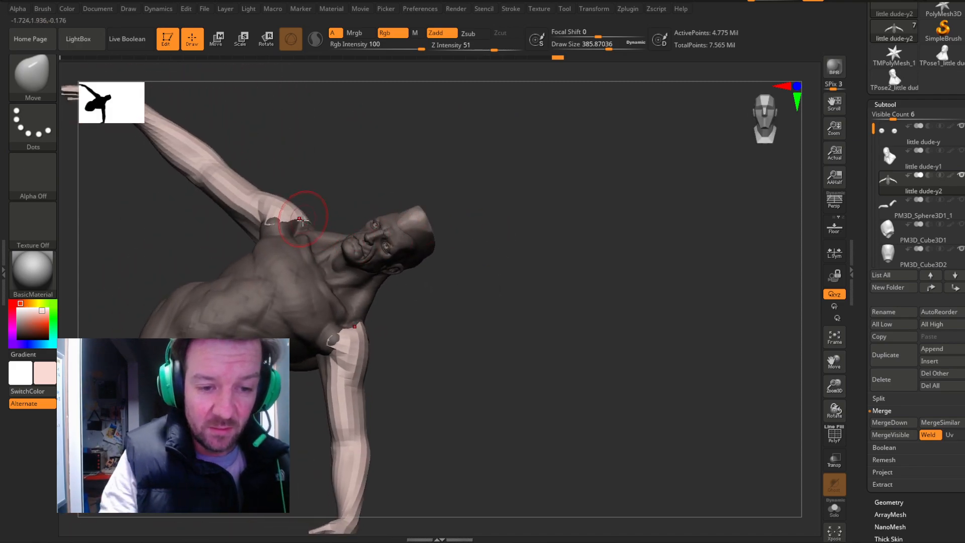
# Reduce the draw size to about 163 and pull the arms' front edges around the deltoids with the Move brush.
pyautogui.moveTo(837, 389); pyautogui.dragTo(884, 332)
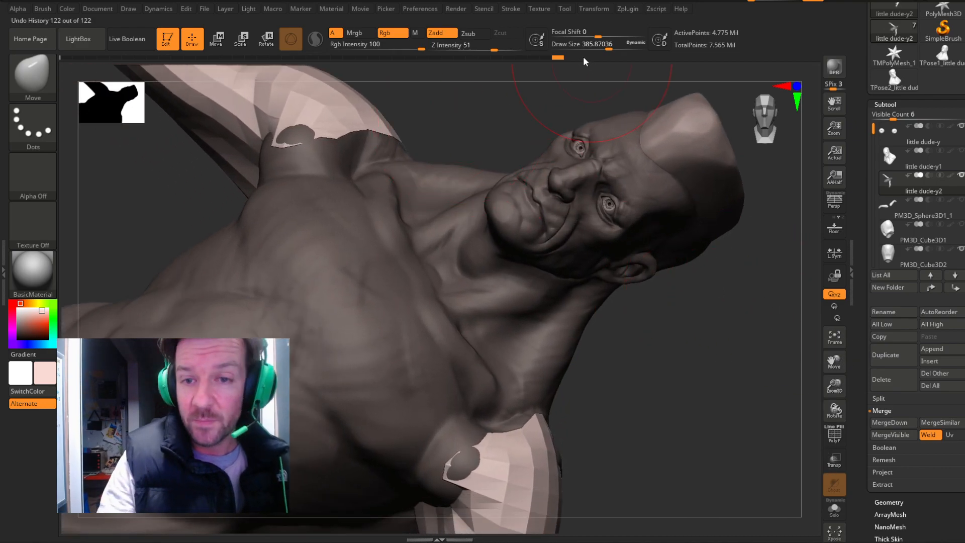
pyautogui.moveTo(608, 49); pyautogui.dragTo(586, 48)
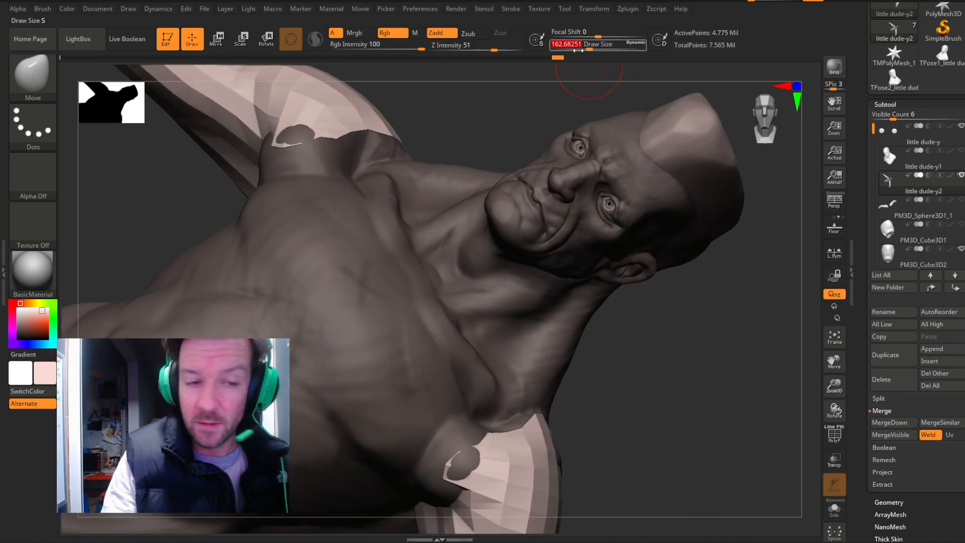
pyautogui.moveTo(185, 194); pyautogui.dragTo(351, 129)
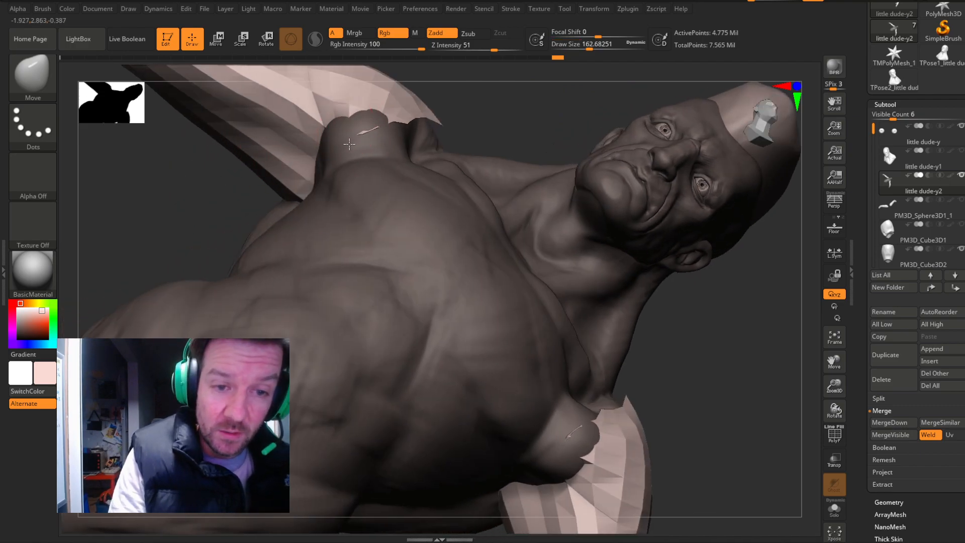
pyautogui.moveTo(486, 134); pyautogui.dragTo(396, 143)
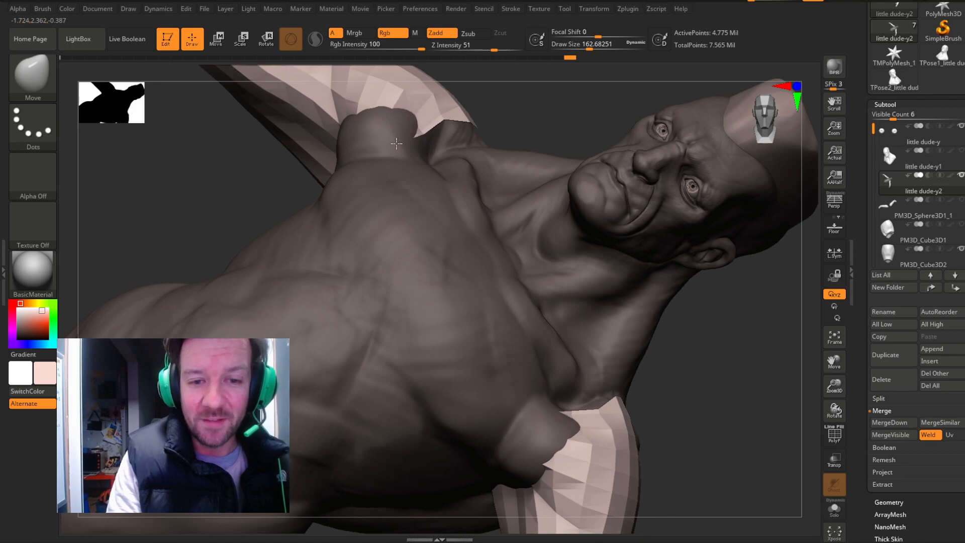
pyautogui.moveTo(464, 132)
pyautogui.mouseDown()
pyautogui.moveTo(430, 129)
pyautogui.moveTo(420, 166)
pyautogui.moveTo(441, 159)
pyautogui.mouseUp()
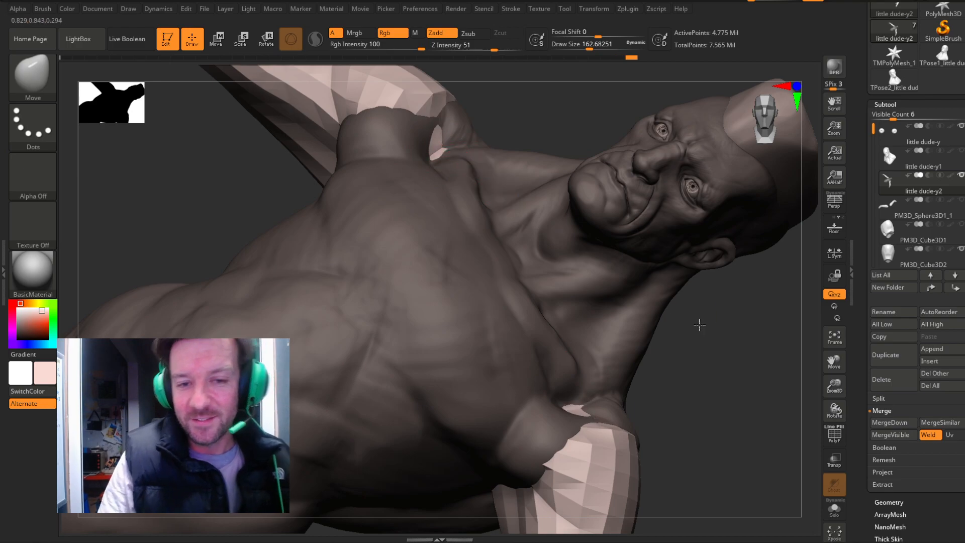
pyautogui.moveTo(700, 326); pyautogui.dragTo(763, 248)
pyautogui.click(759, 128)
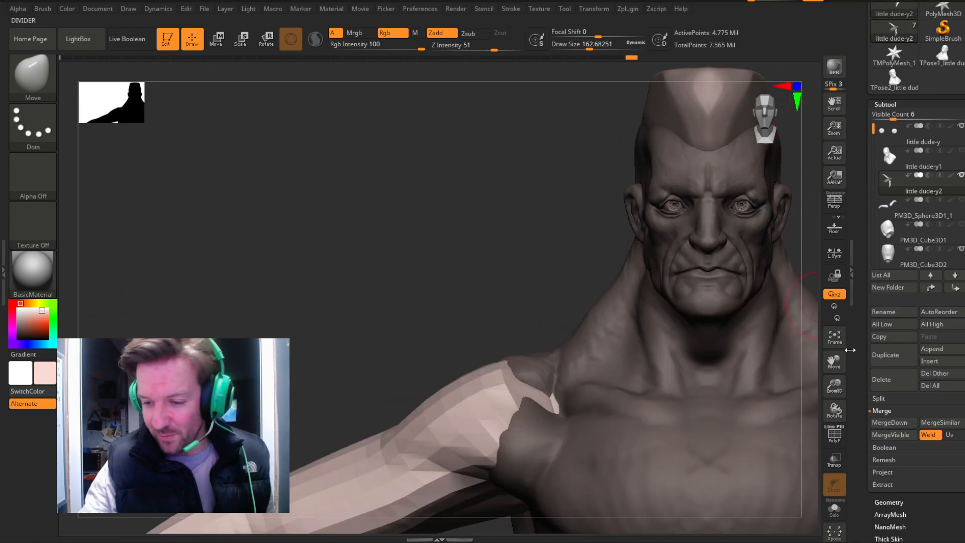
pyautogui.moveTo(834, 362); pyautogui.dragTo(704, 321)
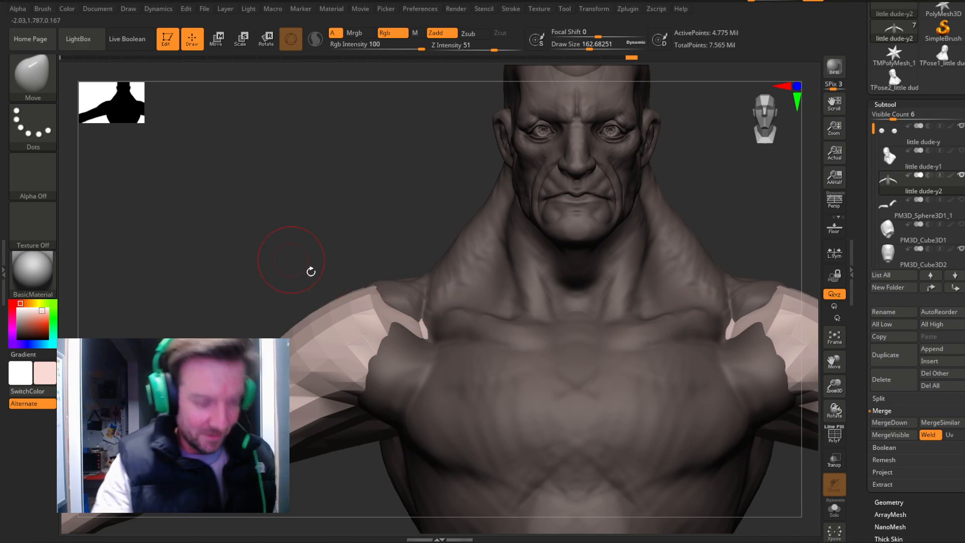
pyautogui.moveTo(433, 311); pyautogui.dragTo(463, 308)
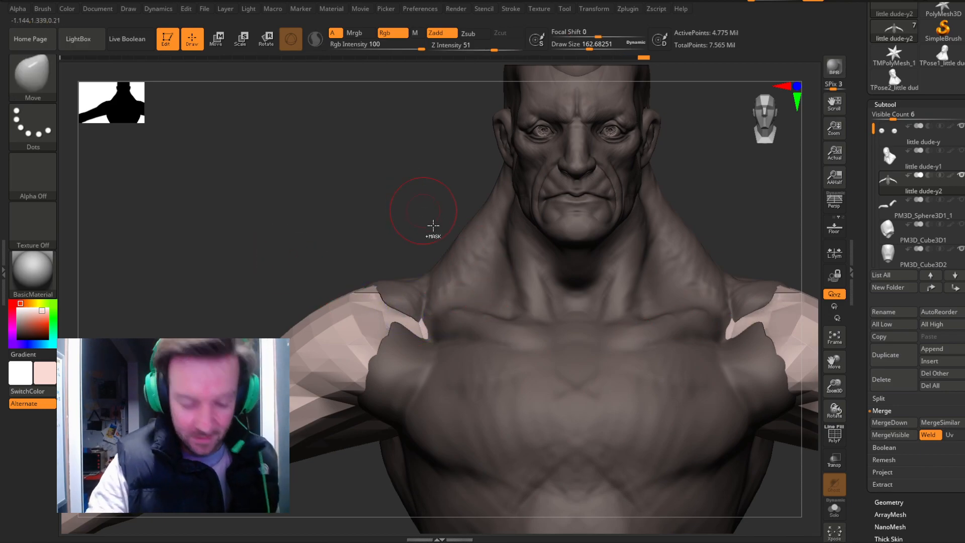
pyautogui.hotkey('ctrl', 'z')
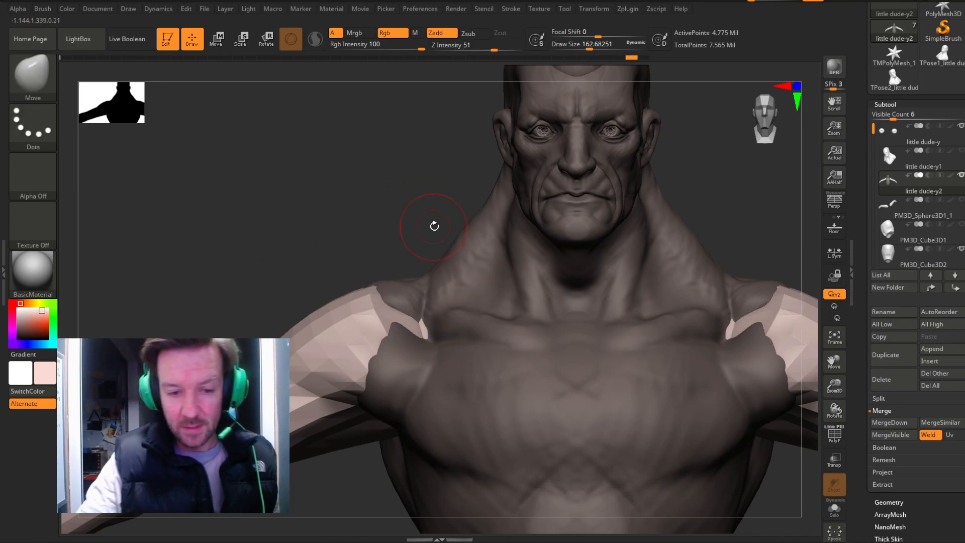
# Clear the mask from the model and remesh it with DynaMesh to fuse the arms to the torso.
pyautogui.moveTo(382, 176); pyautogui.dragTo(360, 161)
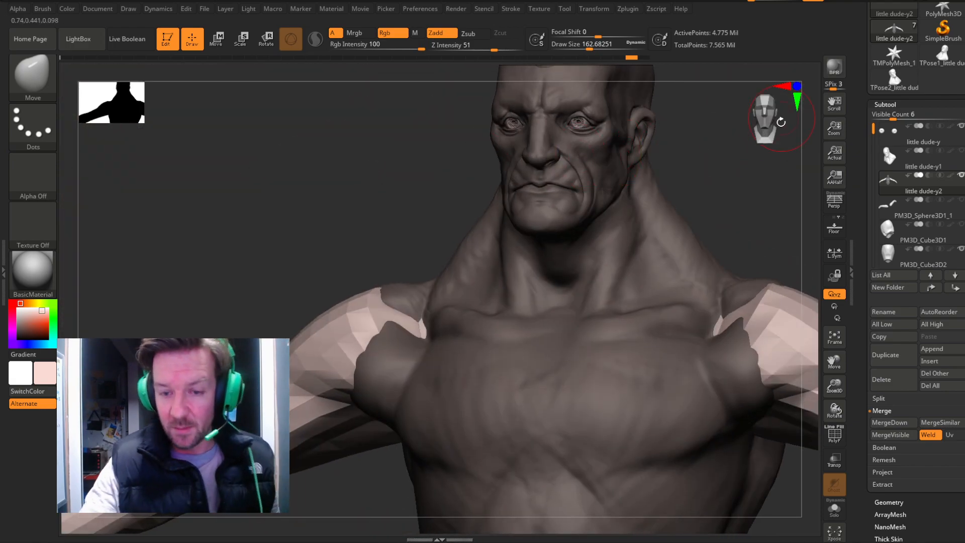
pyautogui.click(778, 121)
pyautogui.moveTo(838, 388); pyautogui.dragTo(829, 272)
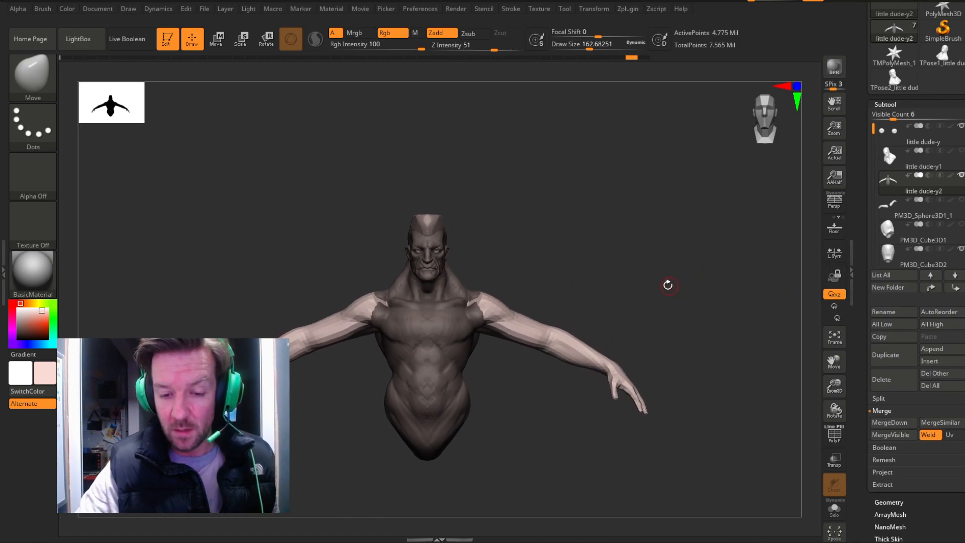
pyautogui.keyDown('ctrl'); pyautogui.click(660, 276); pyautogui.keyUp('ctrl')
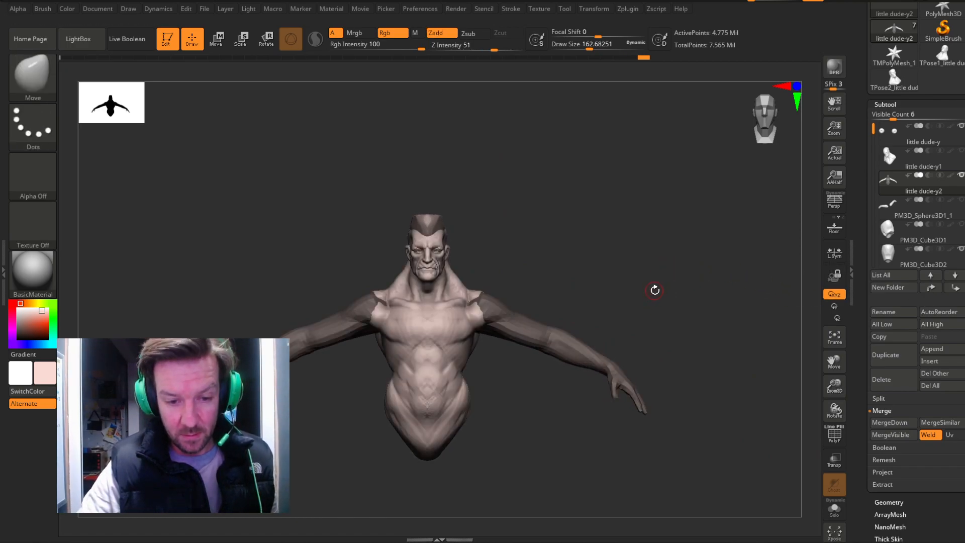
pyautogui.moveTo(688, 235); pyautogui.dragTo(504, 177)
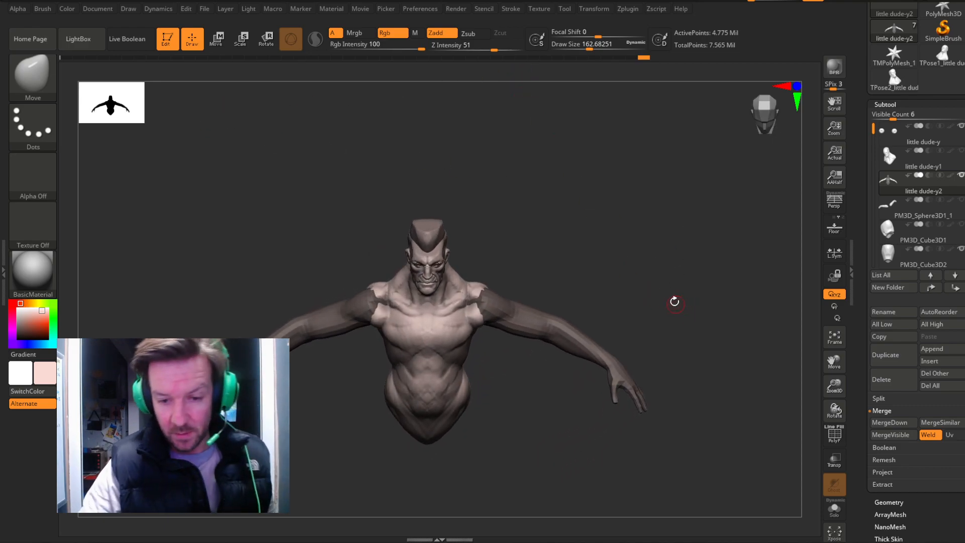
pyautogui.keyDown('ctrl'); pyautogui.click(673, 297); pyautogui.keyUp('ctrl')
pyautogui.press('ctrl')
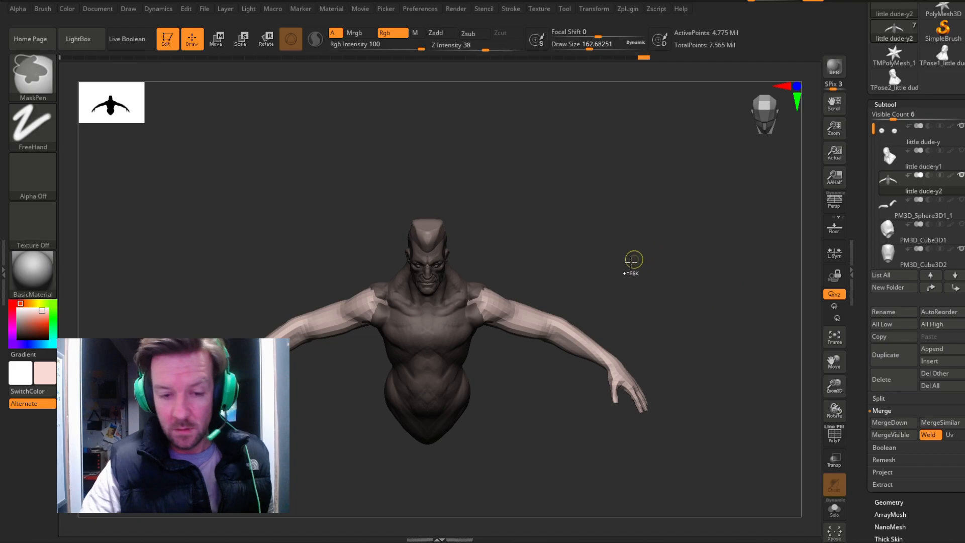
pyautogui.keyDown('ctrl'); pyautogui.moveTo(633, 267); pyautogui.dragTo(698, 193); pyautogui.keyUp('ctrl')
pyautogui.moveTo(678, 297); pyautogui.dragTo(654, 240)
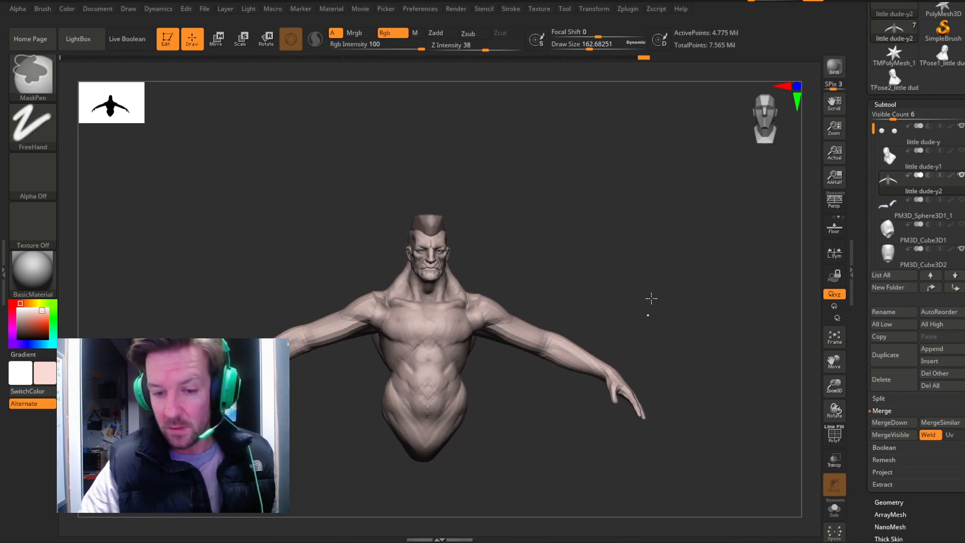
pyautogui.keyDown('ctrl'); pyautogui.moveTo(648, 316); pyautogui.dragTo(723, 192); pyautogui.keyUp('ctrl')
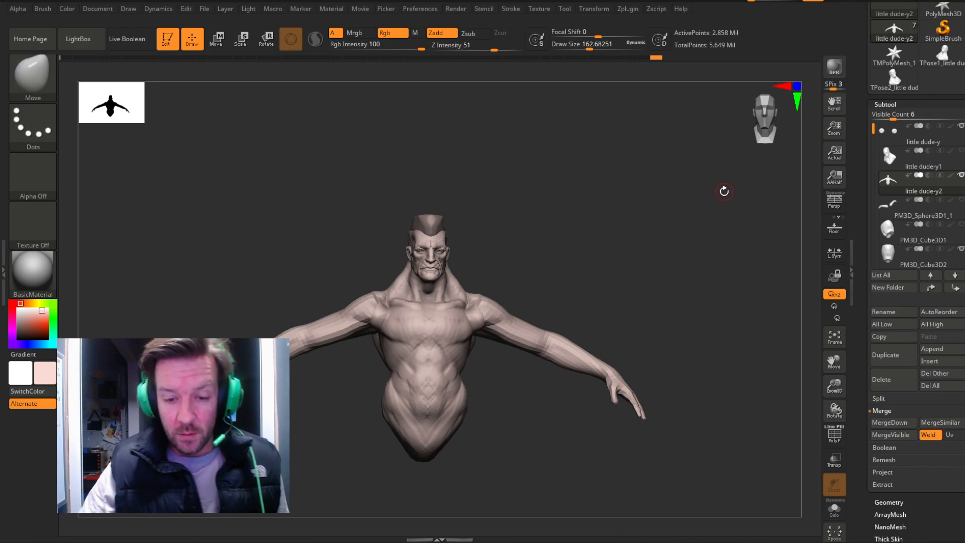
# Choose the ClayBuildup brush and set its draw size to about 228 for blending the shoulders.
pyautogui.moveTo(834, 380); pyautogui.dragTo(837, 412)
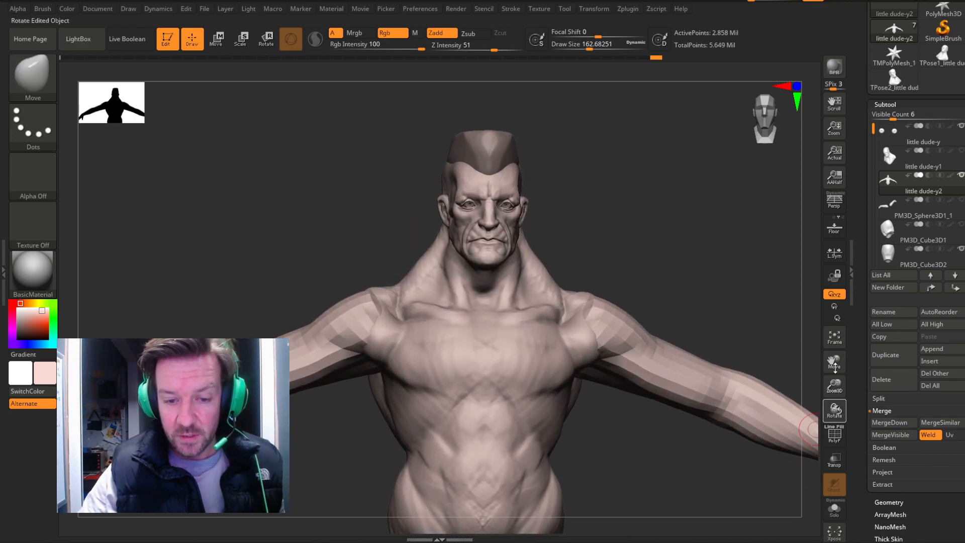
pyautogui.moveTo(771, 125); pyautogui.dragTo(798, 148)
pyautogui.moveTo(838, 362)
pyautogui.mouseDown()
pyautogui.moveTo(835, 392)
pyautogui.moveTo(833, 355)
pyautogui.moveTo(841, 373)
pyautogui.mouseUp()
pyautogui.moveTo(599, 357); pyautogui.dragTo(555, 422)
pyautogui.click(33, 76)
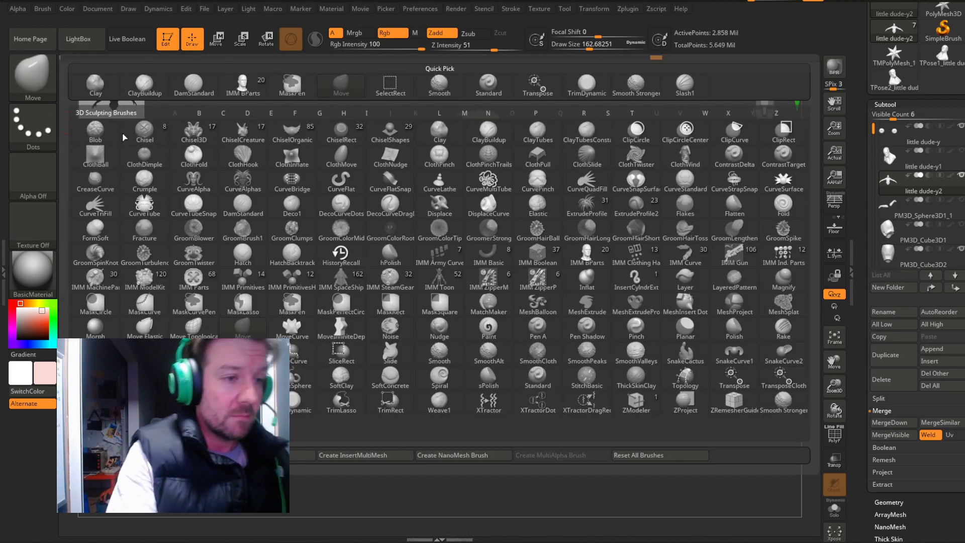
pyautogui.click(144, 85)
pyautogui.moveTo(598, 44); pyautogui.dragTo(621, 45)
pyautogui.moveTo(596, 131); pyautogui.dragTo(583, 177)
pyautogui.press('shift')
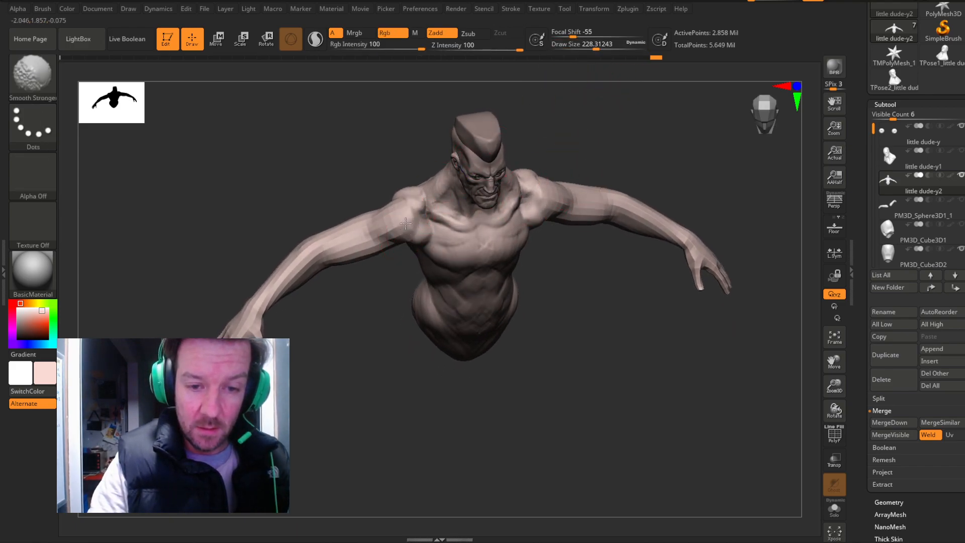
# Build up the front of the deltoids and their transition into the pectorals with ClayBuildup strokes.
pyautogui.moveTo(834, 386); pyautogui.dragTo(839, 447)
pyautogui.moveTo(376, 343)
pyautogui.mouseDown()
pyautogui.moveTo(362, 326)
pyautogui.moveTo(438, 259)
pyautogui.moveTo(397, 241)
pyautogui.moveTo(399, 254)
pyautogui.mouseUp()
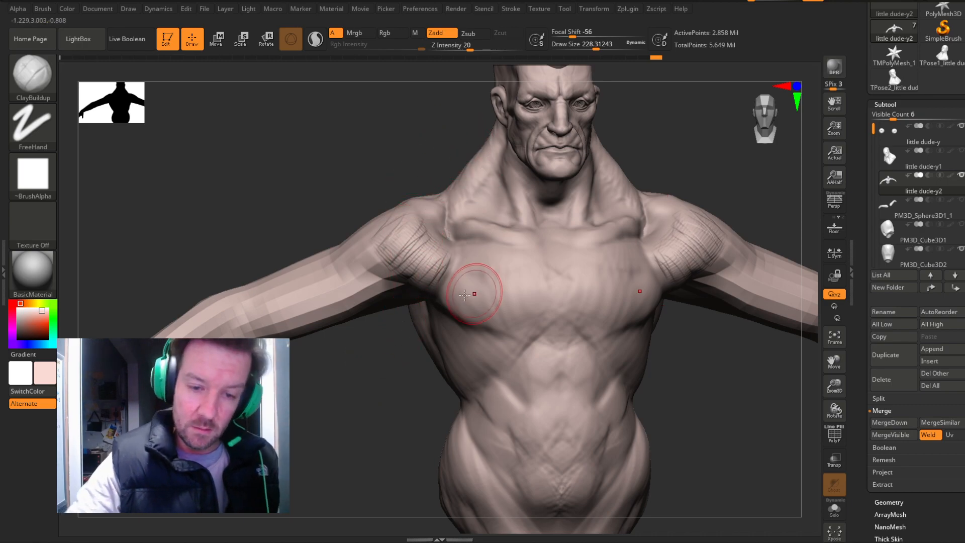
pyautogui.hotkey('ctrl', 'z')
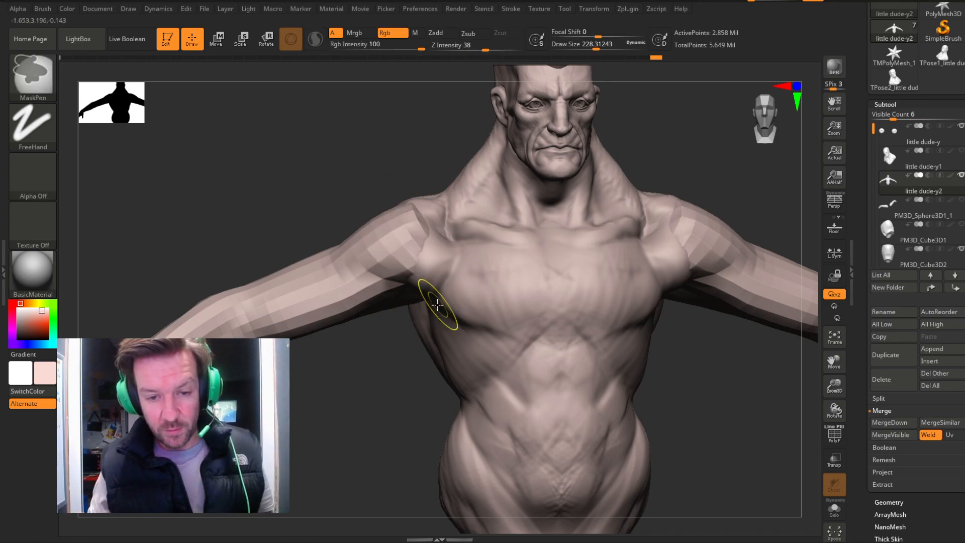
pyautogui.moveTo(435, 274)
pyautogui.mouseDown()
pyautogui.moveTo(482, 316)
pyautogui.moveTo(499, 308)
pyautogui.mouseUp()
pyautogui.moveTo(442, 253)
pyautogui.mouseDown()
pyautogui.moveTo(414, 280)
pyautogui.moveTo(430, 274)
pyautogui.moveTo(422, 254)
pyautogui.moveTo(402, 248)
pyautogui.moveTo(412, 229)
pyautogui.mouseUp()
pyautogui.moveTo(372, 391); pyautogui.dragTo(421, 315)
pyautogui.moveTo(432, 256)
pyautogui.mouseDown()
pyautogui.moveTo(426, 276)
pyautogui.moveTo(384, 297)
pyautogui.moveTo(377, 275)
pyautogui.mouseUp()
pyautogui.moveTo(603, 226); pyautogui.dragTo(492, 242)
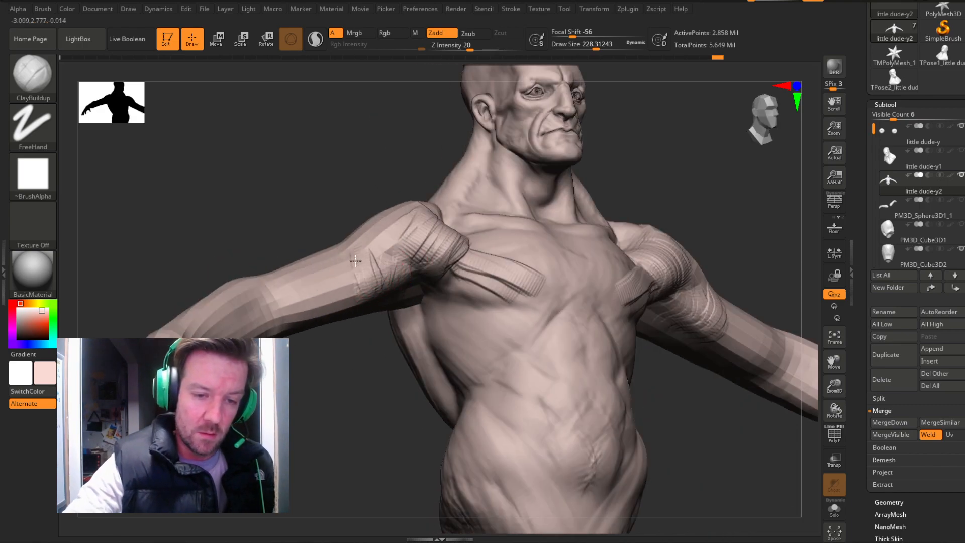
# Add clay along the faceted upper arms and smooth the deltoids into them with the Smooth Stronger brush.
pyautogui.moveTo(345, 296); pyautogui.dragTo(314, 290)
pyautogui.press('shift')
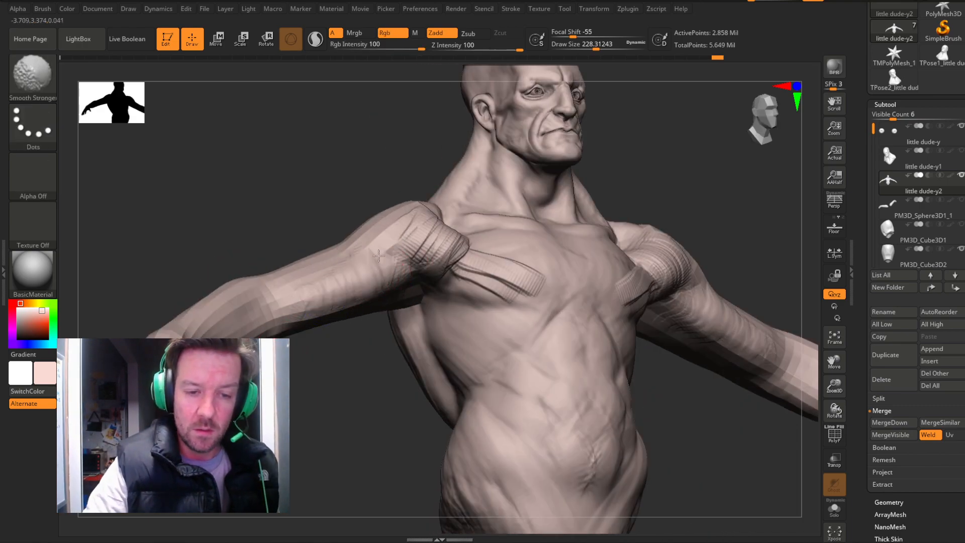
pyautogui.moveTo(402, 407)
pyautogui.mouseDown()
pyautogui.moveTo(364, 416)
pyautogui.moveTo(380, 447)
pyautogui.mouseUp()
pyautogui.moveTo(463, 189)
pyautogui.mouseDown()
pyautogui.moveTo(448, 193)
pyautogui.moveTo(460, 204)
pyautogui.moveTo(435, 187)
pyautogui.mouseUp()
pyautogui.moveTo(396, 279); pyautogui.dragTo(421, 452)
# Cover the seam on top of the shoulders with ClayBuildup strokes and smooth the deltoid caps.
pyautogui.moveTo(578, 231); pyautogui.dragTo(538, 216)
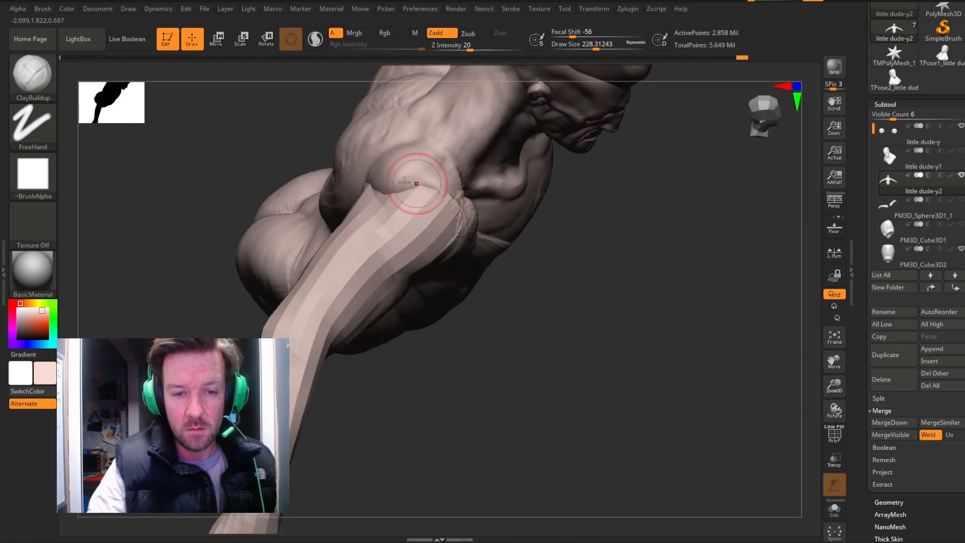
pyautogui.moveTo(373, 197); pyautogui.dragTo(427, 186)
pyautogui.moveTo(365, 225); pyautogui.dragTo(387, 213)
pyautogui.moveTo(571, 264); pyautogui.dragTo(515, 232)
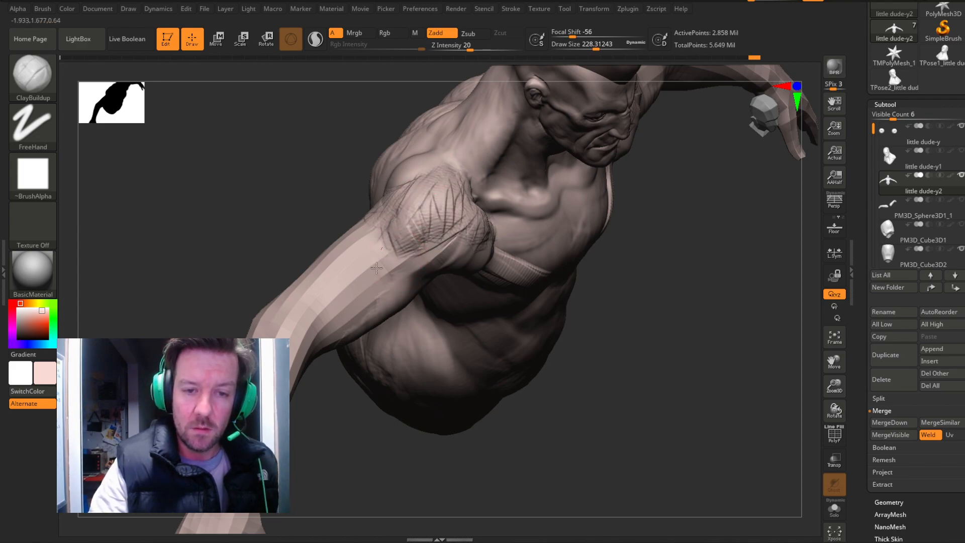
pyautogui.press('shift')
# Blend the shoulders into the collarbones and upper back by smoothing the added clay from the front and rear.
pyautogui.moveTo(618, 272); pyautogui.dragTo(528, 228)
pyautogui.press('shift')
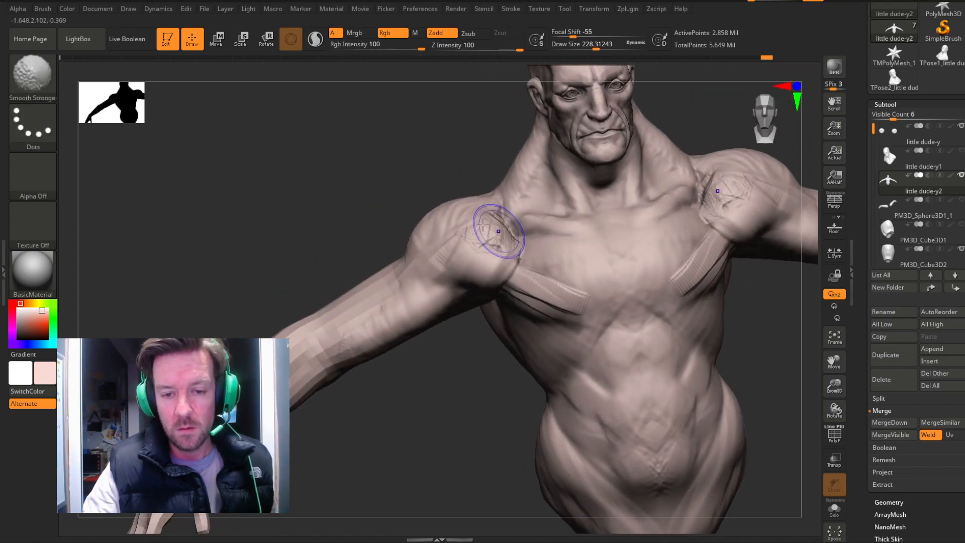
pyautogui.moveTo(472, 358)
pyautogui.mouseDown()
pyautogui.moveTo(534, 351)
pyautogui.moveTo(439, 215)
pyautogui.moveTo(458, 233)
pyautogui.moveTo(416, 221)
pyautogui.moveTo(414, 262)
pyautogui.moveTo(406, 229)
pyautogui.moveTo(389, 257)
pyautogui.moveTo(422, 266)
pyautogui.moveTo(396, 269)
pyautogui.moveTo(455, 221)
pyautogui.moveTo(478, 229)
pyautogui.moveTo(473, 239)
pyautogui.moveTo(423, 206)
pyautogui.mouseUp()
pyautogui.moveTo(592, 200)
pyautogui.mouseDown()
pyautogui.moveTo(547, 221)
pyautogui.moveTo(508, 261)
pyautogui.mouseUp()
pyautogui.keyDown('shift'); pyautogui.moveTo(505, 197); pyautogui.dragTo(494, 211); pyautogui.keyUp('shift')
pyautogui.moveTo(623, 271); pyautogui.dragTo(645, 201)
pyautogui.keyDown('shift'); pyautogui.moveTo(437, 226); pyautogui.dragTo(408, 182); pyautogui.keyUp('shift')
# Build up the central trapezius from the upper spine to the nape with short diagonal ClayBuildup strokes.
pyautogui.click(778, 111)
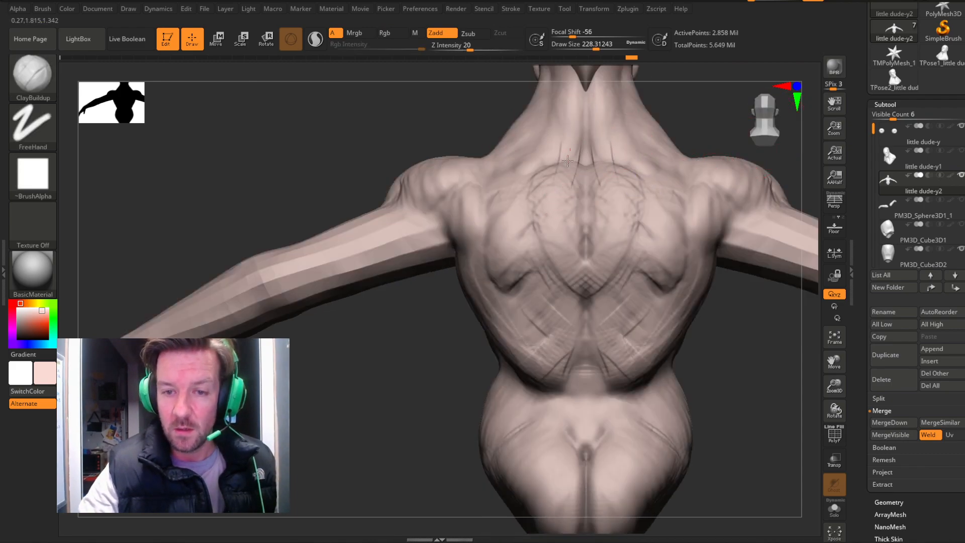
pyautogui.moveTo(579, 170); pyautogui.dragTo(567, 234)
pyautogui.moveTo(577, 163)
pyautogui.mouseDown()
pyautogui.moveTo(559, 211)
pyautogui.moveTo(545, 198)
pyautogui.mouseUp()
pyautogui.moveTo(573, 141); pyautogui.dragTo(537, 178)
pyautogui.moveTo(573, 123); pyautogui.dragTo(539, 161)
pyautogui.moveTo(578, 103); pyautogui.dragTo(548, 128)
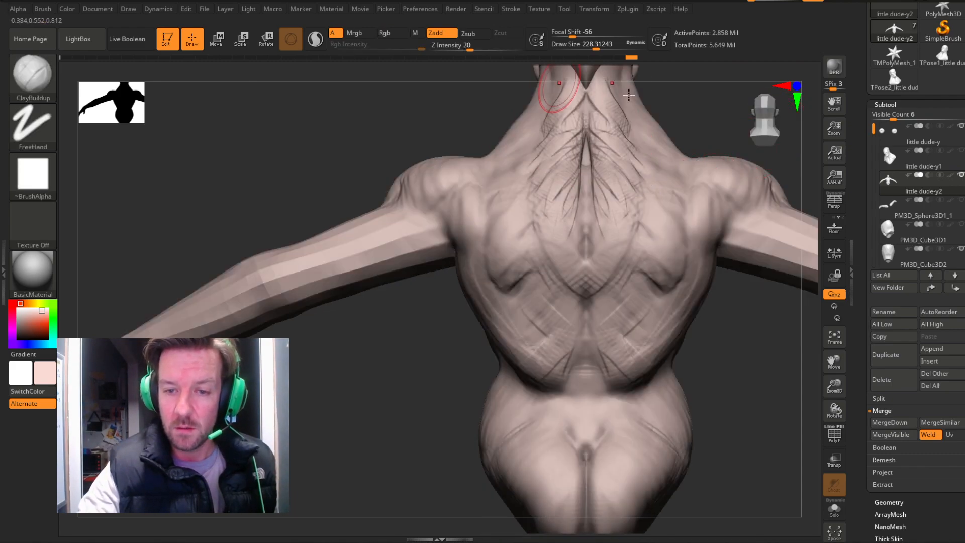
# Extend the trapezius outward from the neck toward the shoulder blades with ClayBuildup strokes.
pyautogui.moveTo(565, 194); pyautogui.dragTo(513, 167)
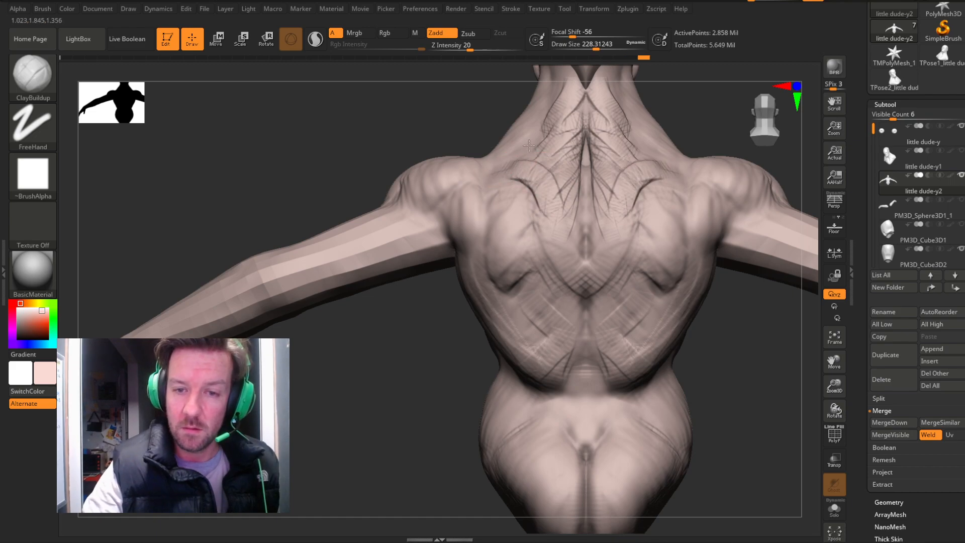
pyautogui.moveTo(548, 129); pyautogui.dragTo(501, 171)
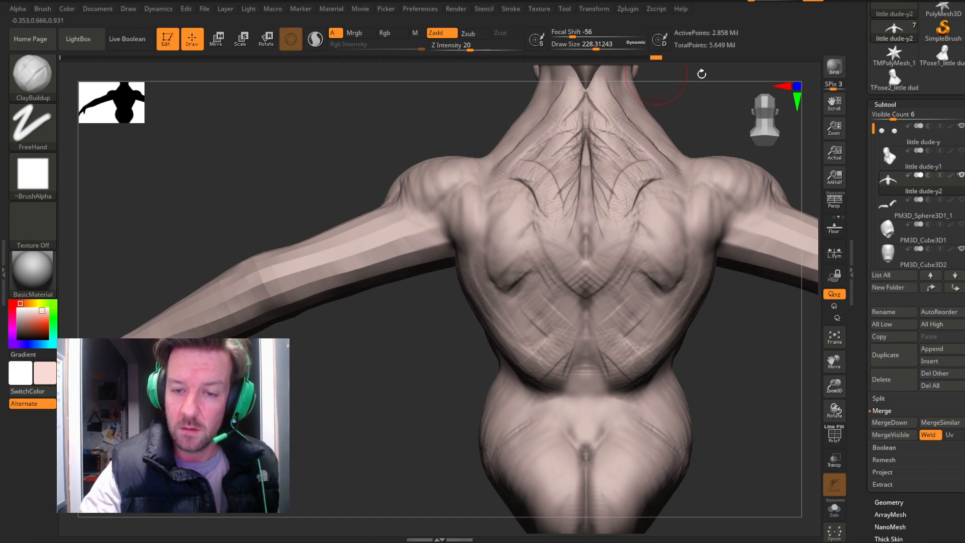
pyautogui.moveTo(538, 140); pyautogui.dragTo(505, 170)
pyautogui.moveTo(552, 132)
pyautogui.mouseDown()
pyautogui.moveTo(518, 165)
pyautogui.moveTo(530, 161)
pyautogui.mouseUp()
# Add clay along the upper spine and smooth the trapezius strokes on both sides of it.
pyautogui.moveTo(570, 136)
pyautogui.mouseDown()
pyautogui.moveTo(549, 164)
pyautogui.moveTo(573, 286)
pyautogui.mouseUp()
pyautogui.moveTo(564, 220)
pyautogui.mouseDown()
pyautogui.moveTo(578, 241)
pyautogui.moveTo(578, 326)
pyautogui.moveTo(572, 259)
pyautogui.moveTo(621, 179)
pyautogui.mouseUp()
pyautogui.moveTo(609, 109)
pyautogui.keyDown('shift'); pyautogui.mouseDown()
pyautogui.moveTo(569, 125)
pyautogui.moveTo(565, 149)
pyautogui.mouseUp(); pyautogui.keyUp('shift')
pyautogui.moveTo(583, 139)
pyautogui.mouseDown()
pyautogui.moveTo(566, 204)
pyautogui.moveTo(568, 252)
pyautogui.moveTo(585, 292)
pyautogui.mouseUp()
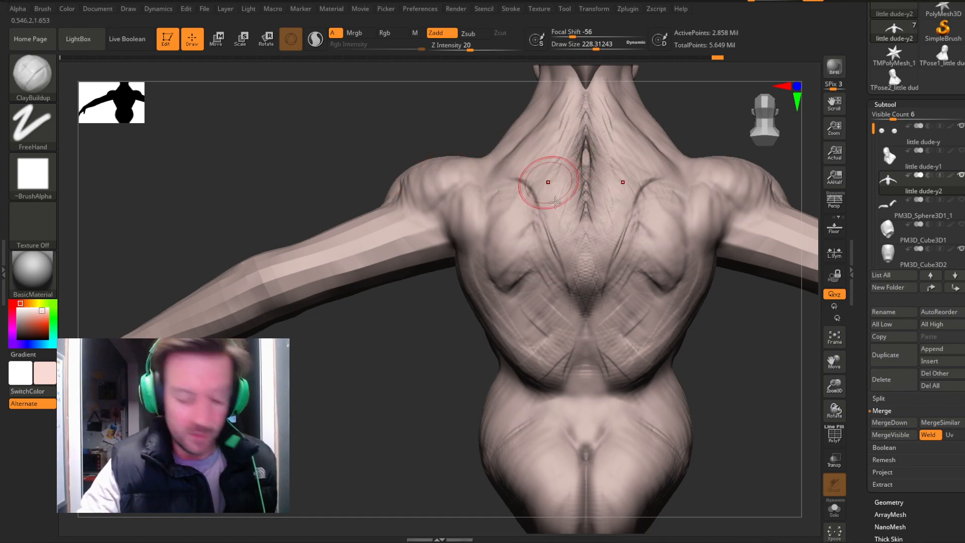
pyautogui.press('shift')
pyautogui.keyDown('shift'); pyautogui.moveTo(545, 161); pyautogui.dragTo(556, 221); pyautogui.keyUp('shift')
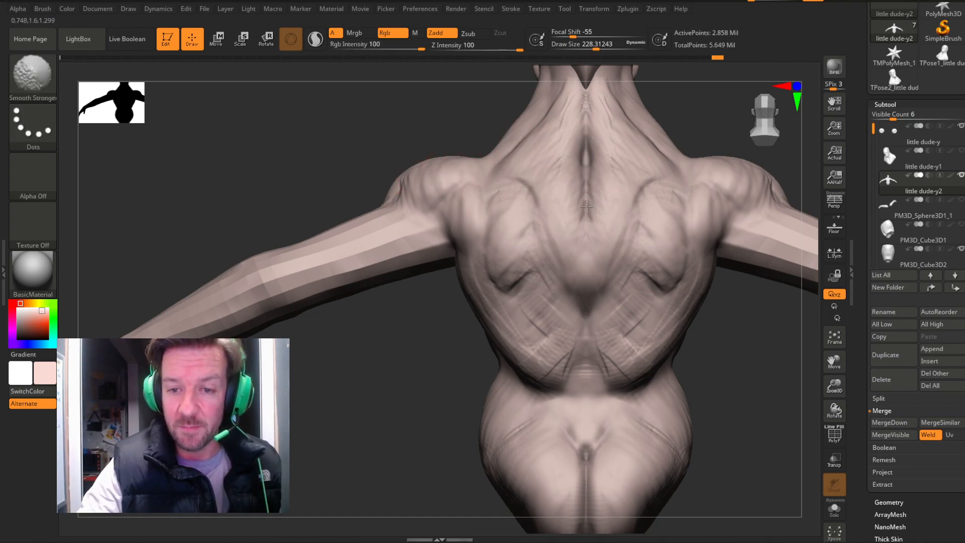
# Add ClayBuildup strokes to the trapezius on both sides of the lower neck and smooth them into the upper back.
pyautogui.moveTo(743, 296)
pyautogui.mouseDown()
pyautogui.moveTo(754, 311)
pyautogui.moveTo(817, 189)
pyautogui.moveTo(775, 366)
pyautogui.moveTo(624, 340)
pyautogui.mouseUp()
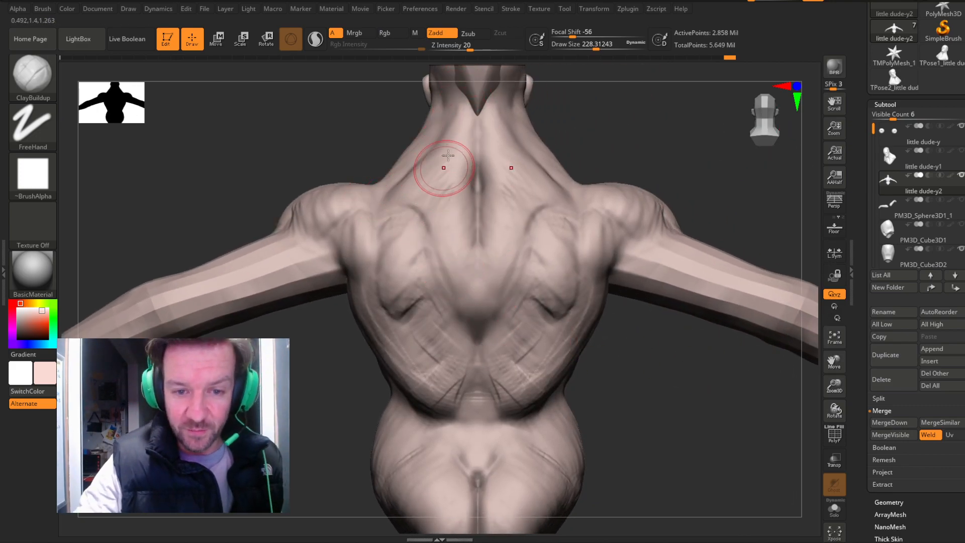
pyautogui.moveTo(618, 151); pyautogui.dragTo(522, 174)
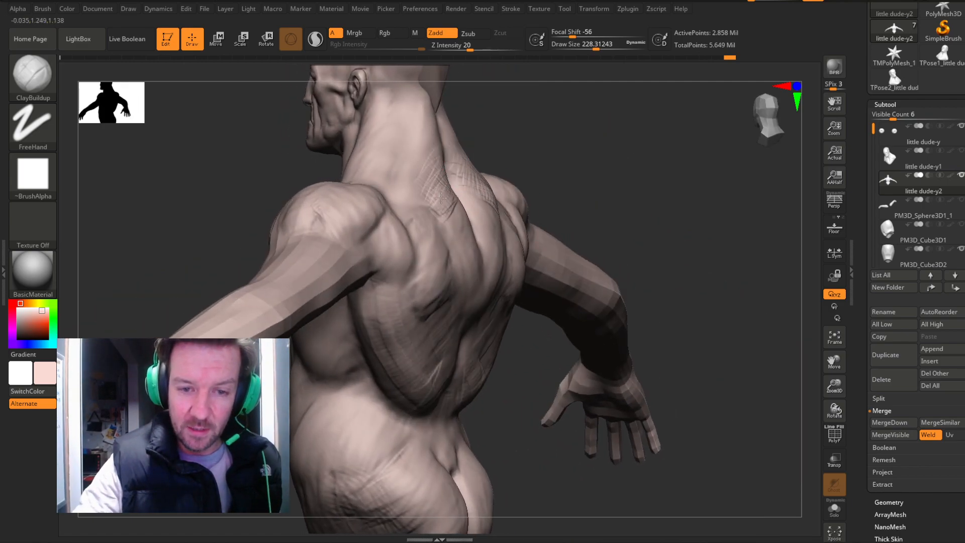
pyautogui.moveTo(509, 168); pyautogui.dragTo(606, 167)
pyautogui.moveTo(479, 162)
pyautogui.mouseDown()
pyautogui.moveTo(478, 153)
pyautogui.moveTo(463, 226)
pyautogui.mouseUp()
pyautogui.moveTo(465, 267)
pyautogui.mouseDown()
pyautogui.moveTo(470, 160)
pyautogui.moveTo(466, 175)
pyautogui.mouseUp()
pyautogui.moveTo(657, 131); pyautogui.dragTo(698, 138)
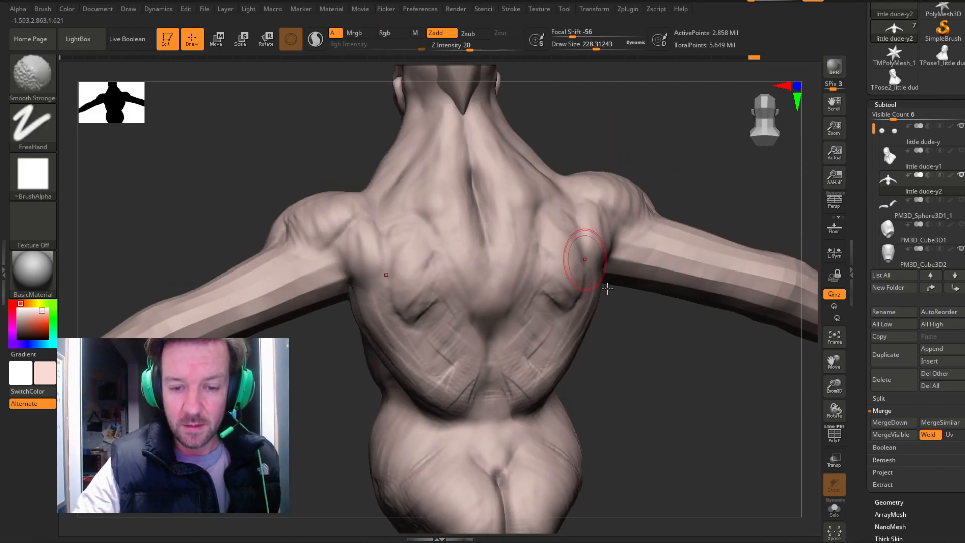
# Build up the lower back muscles on both sides of the spine with ClayBuildup strokes and smooth them.
pyautogui.moveTo(603, 284); pyautogui.dragTo(633, 301)
pyautogui.moveTo(478, 311)
pyautogui.mouseDown()
pyautogui.moveTo(475, 369)
pyautogui.moveTo(460, 392)
pyautogui.moveTo(460, 288)
pyautogui.mouseUp()
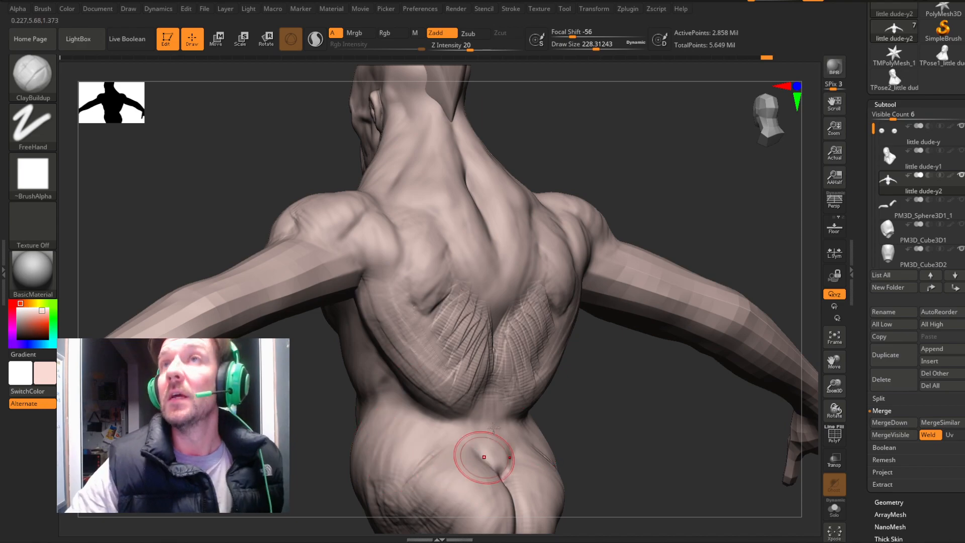
pyautogui.keyDown('shift'); pyautogui.moveTo(453, 388); pyautogui.dragTo(471, 307); pyautogui.keyUp('shift')
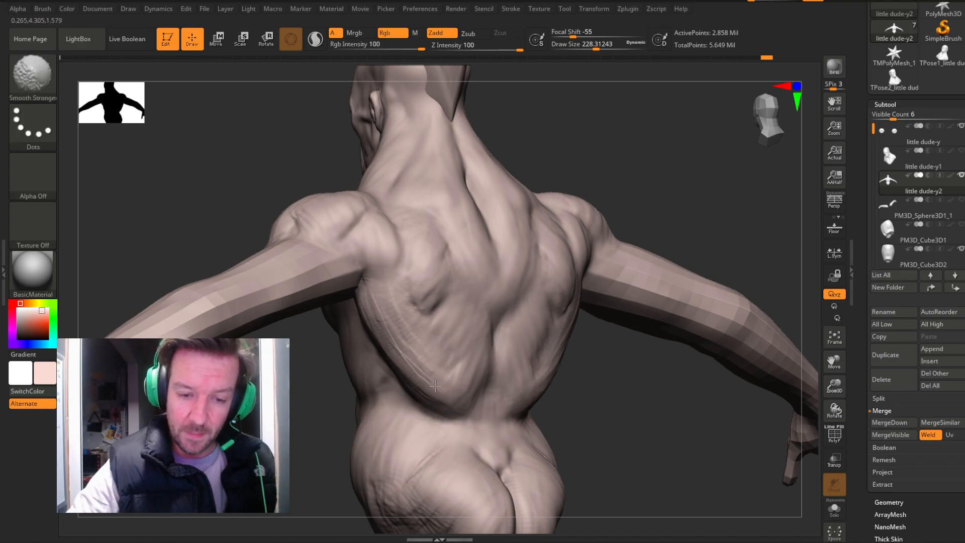
# Smooth the front of the shoulder where the deltoid blends into the upper arm.
pyautogui.moveTo(635, 166)
pyautogui.mouseDown()
pyautogui.moveTo(677, 181)
pyautogui.moveTo(466, 256)
pyautogui.mouseUp()
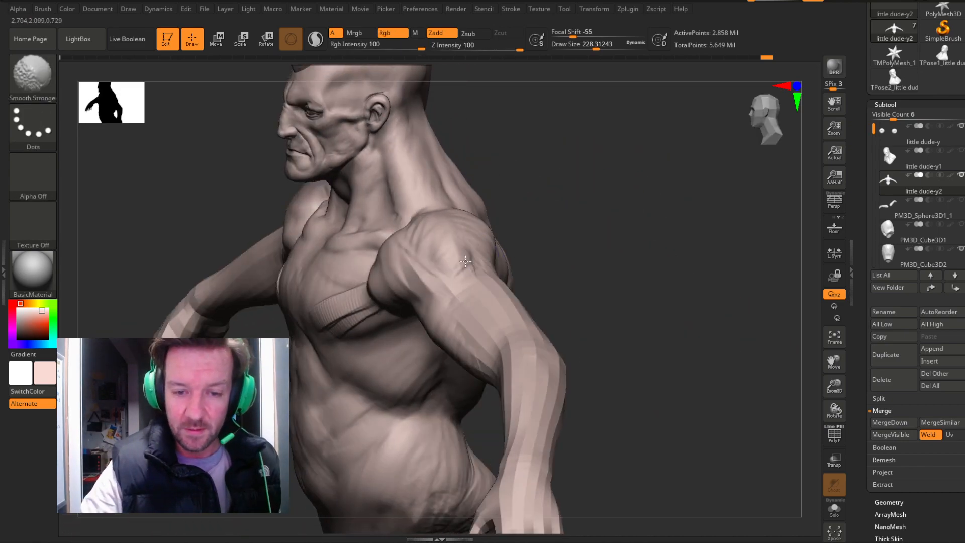
pyautogui.keyDown('shift'); pyautogui.moveTo(404, 259); pyautogui.dragTo(426, 262); pyautogui.keyUp('shift')
pyautogui.moveTo(548, 236); pyautogui.dragTo(668, 216)
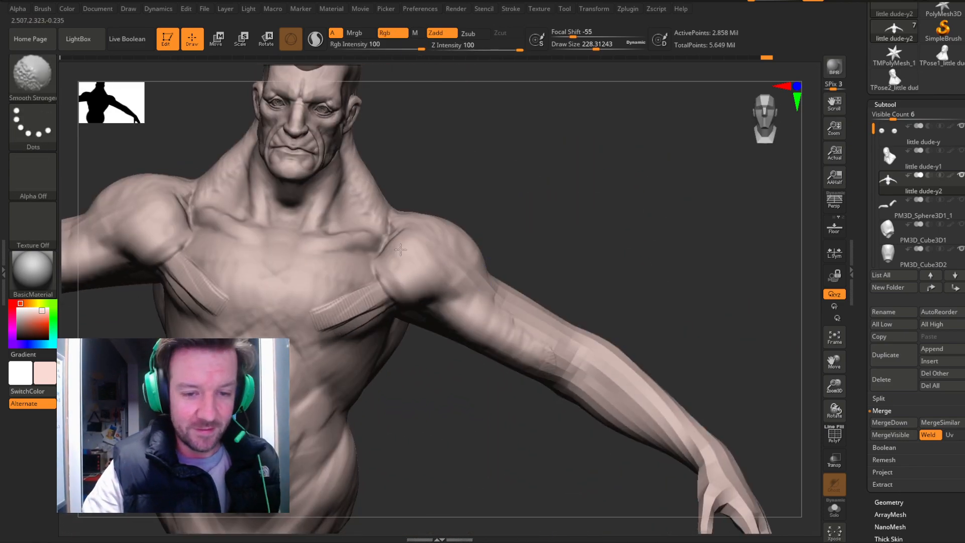
pyautogui.moveTo(551, 220); pyautogui.dragTo(491, 231)
# Build up both pectorals with layered ClayBuildup strokes and smooth them into rounded chest muscles.
pyautogui.moveTo(214, 291)
pyautogui.mouseDown()
pyautogui.moveTo(263, 316)
pyautogui.moveTo(284, 294)
pyautogui.moveTo(259, 274)
pyautogui.moveTo(247, 280)
pyautogui.moveTo(261, 244)
pyautogui.moveTo(238, 274)
pyautogui.mouseUp()
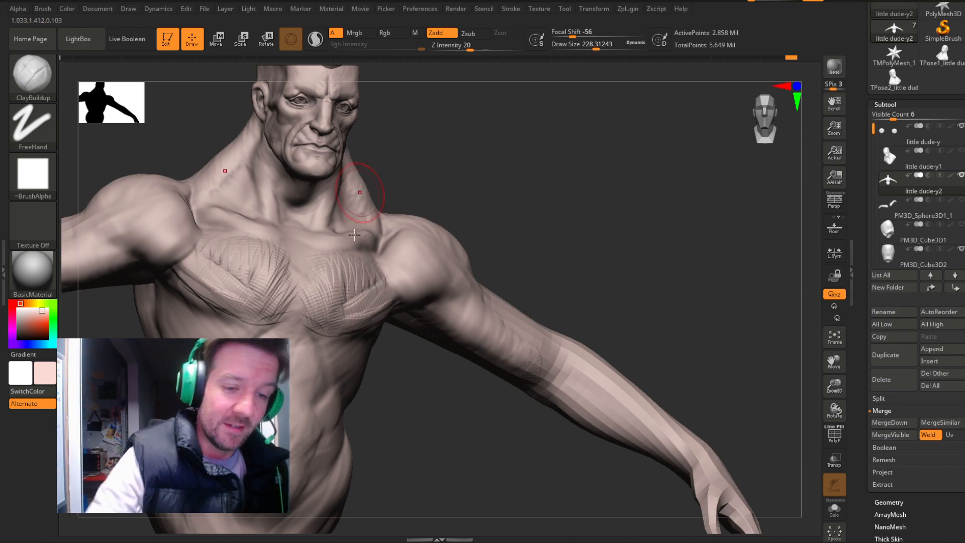
pyautogui.press('shift')
pyautogui.moveTo(200, 241)
pyautogui.keyDown('shift'); pyautogui.mouseDown()
pyautogui.moveTo(281, 291)
pyautogui.moveTo(221, 297)
pyautogui.mouseUp(); pyautogui.keyUp('shift')
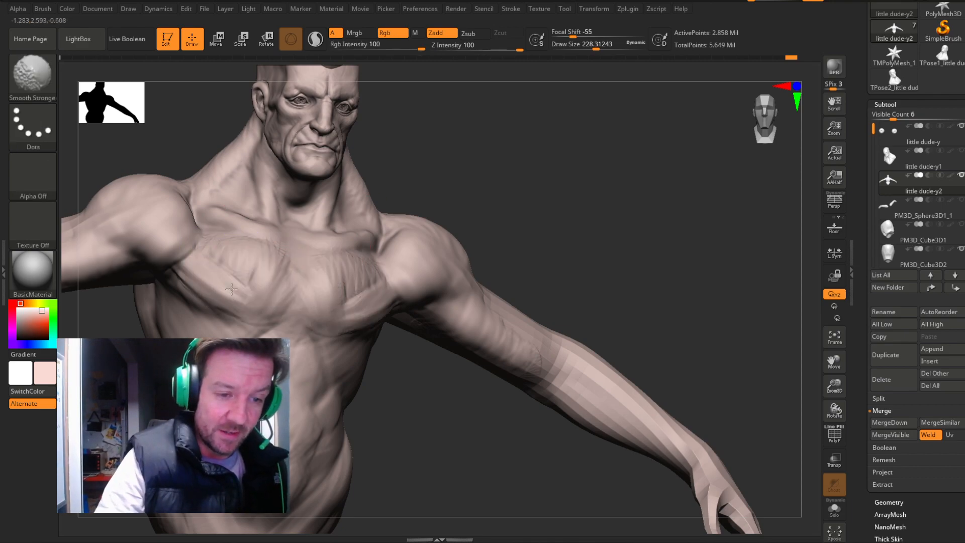
pyautogui.moveTo(742, 129); pyautogui.dragTo(544, 215)
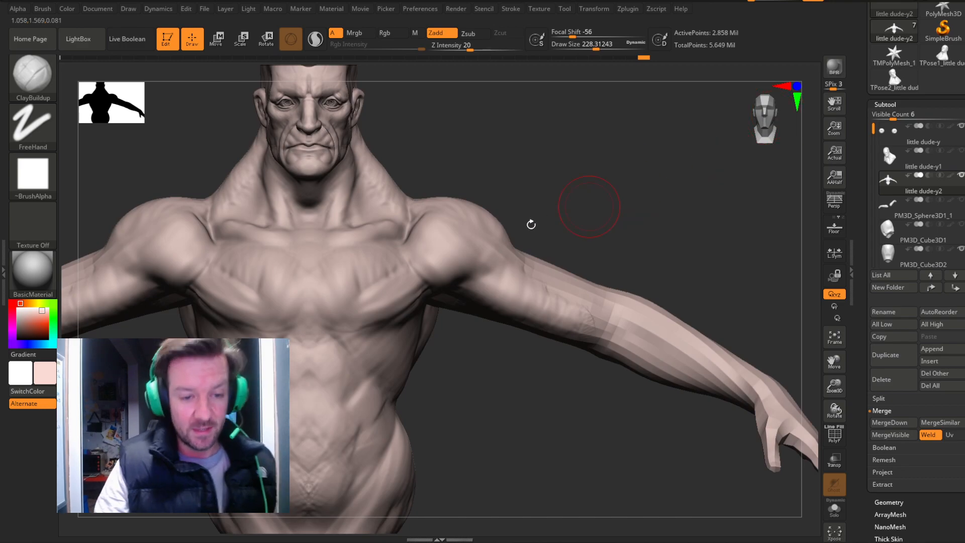
pyautogui.moveTo(326, 315)
pyautogui.mouseDown()
pyautogui.moveTo(334, 301)
pyautogui.moveTo(292, 300)
pyautogui.mouseUp()
pyautogui.moveTo(285, 265)
pyautogui.mouseDown()
pyautogui.moveTo(258, 276)
pyautogui.moveTo(210, 274)
pyautogui.moveTo(215, 254)
pyautogui.mouseUp()
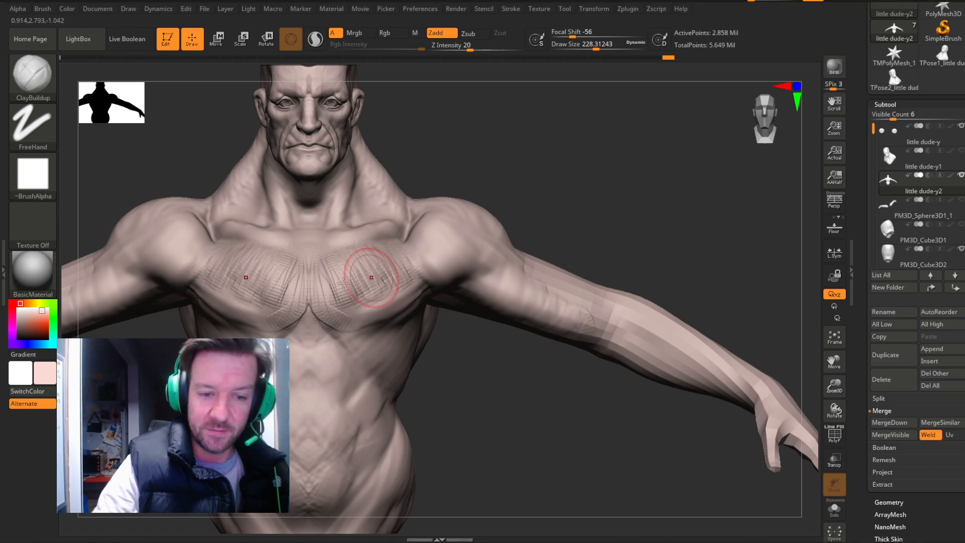
pyautogui.keyDown('shift'); pyautogui.moveTo(338, 310); pyautogui.dragTo(334, 289); pyautogui.keyUp('shift')
pyautogui.moveTo(430, 348)
pyautogui.mouseDown()
pyautogui.moveTo(506, 375)
pyautogui.moveTo(506, 360)
pyautogui.moveTo(474, 362)
pyautogui.moveTo(725, 190)
pyautogui.moveTo(793, 242)
pyautogui.mouseUp()
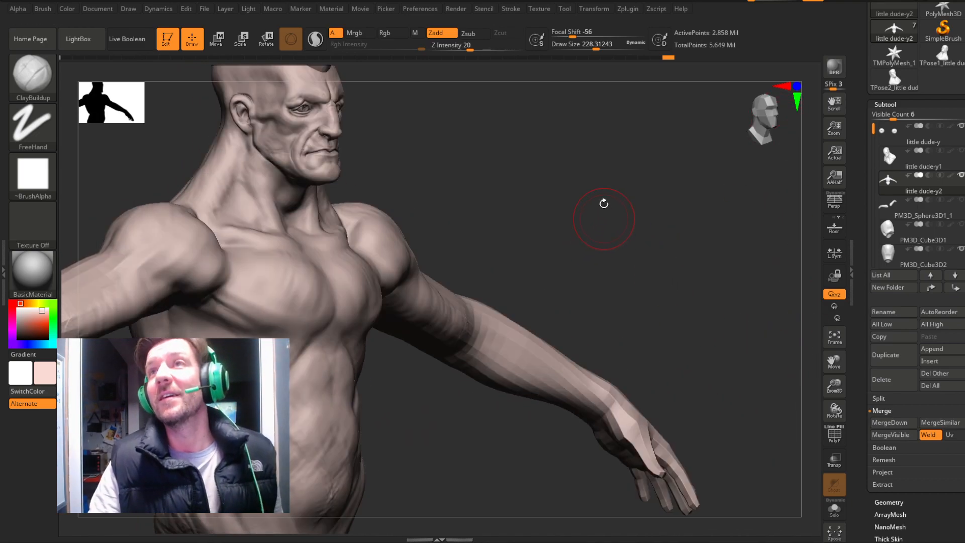
# Add clay along the sides of the neck from behind the ears to the shoulders and smooth the strokes.
pyautogui.moveTo(552, 236)
pyautogui.mouseDown()
pyautogui.moveTo(539, 243)
pyautogui.moveTo(548, 256)
pyautogui.mouseUp()
pyautogui.moveTo(226, 183)
pyautogui.mouseDown()
pyautogui.moveTo(237, 169)
pyautogui.moveTo(217, 205)
pyautogui.moveTo(198, 205)
pyautogui.moveTo(200, 215)
pyautogui.moveTo(220, 198)
pyautogui.mouseUp()
pyautogui.moveTo(469, 151)
pyautogui.mouseDown()
pyautogui.moveTo(448, 125)
pyautogui.moveTo(502, 149)
pyautogui.moveTo(503, 178)
pyautogui.moveTo(626, 260)
pyautogui.moveTo(394, 208)
pyautogui.mouseUp()
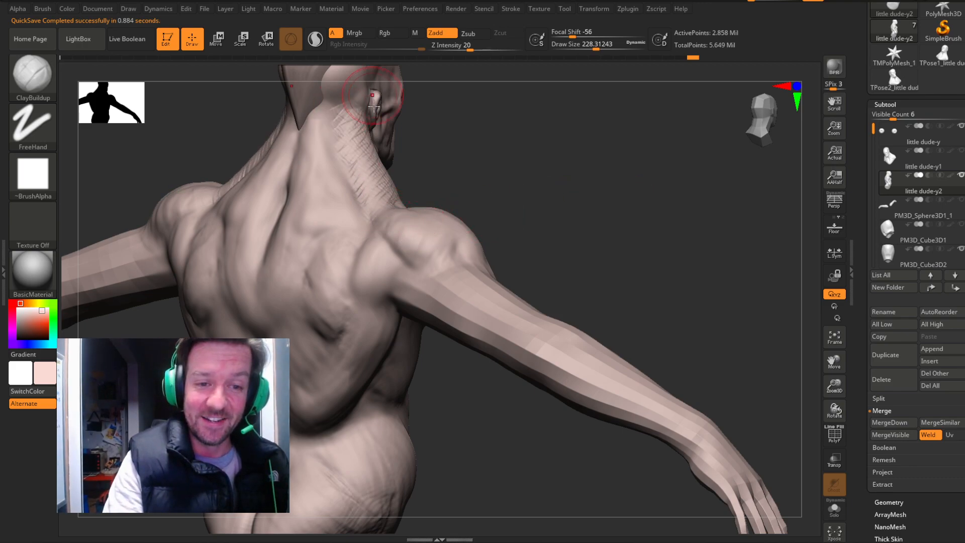
pyautogui.press('shift')
pyautogui.moveTo(598, 185)
pyautogui.mouseDown()
pyautogui.moveTo(528, 196)
pyautogui.moveTo(528, 228)
pyautogui.moveTo(508, 228)
pyautogui.mouseUp()
pyautogui.moveTo(415, 195); pyautogui.dragTo(425, 206)
pyautogui.press('shift')
# Fill out the shoulder blades and the lats below them with ClayBuildup strokes and smooth the added clay.
pyautogui.moveTo(540, 166); pyautogui.dragTo(611, 164)
pyautogui.moveTo(390, 220); pyautogui.dragTo(382, 269)
pyautogui.moveTo(377, 226); pyautogui.dragTo(367, 277)
pyautogui.moveTo(360, 243); pyautogui.dragTo(354, 282)
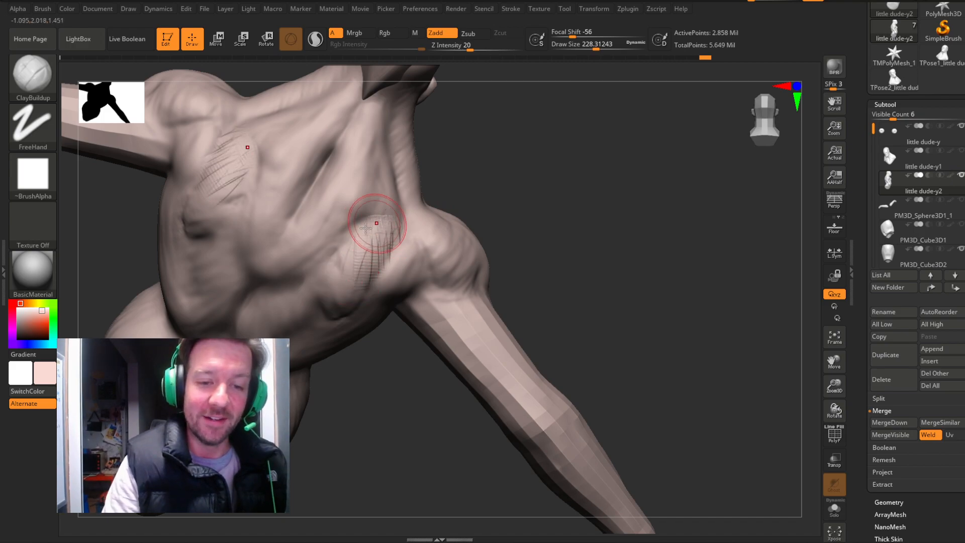
pyautogui.keyDown('shift'); pyautogui.moveTo(371, 226); pyautogui.dragTo(385, 238); pyautogui.keyUp('shift')
pyautogui.keyDown('shift'); pyautogui.moveTo(354, 302); pyautogui.dragTo(348, 252); pyautogui.keyUp('shift')
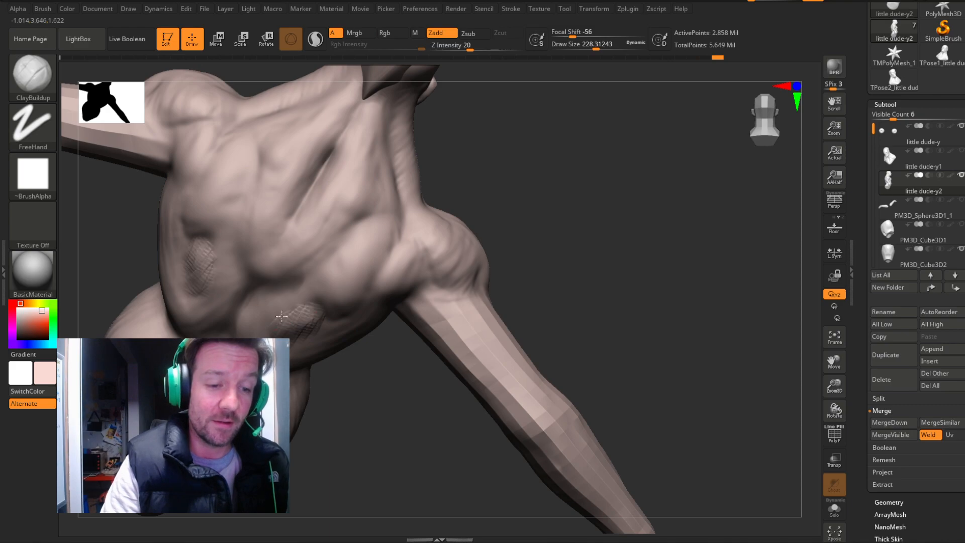
pyautogui.press('shift')
# Check the overall shape of the torso and arms from the front and rear.
pyautogui.moveTo(551, 252); pyautogui.dragTo(787, 102)
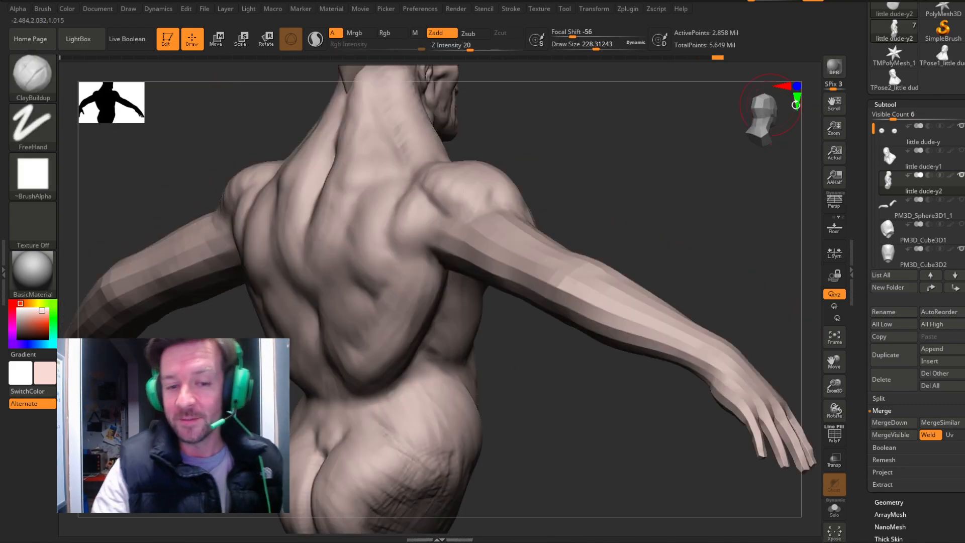
pyautogui.moveTo(835, 363); pyautogui.dragTo(822, 322)
pyautogui.moveTo(784, 316); pyautogui.dragTo(758, 153)
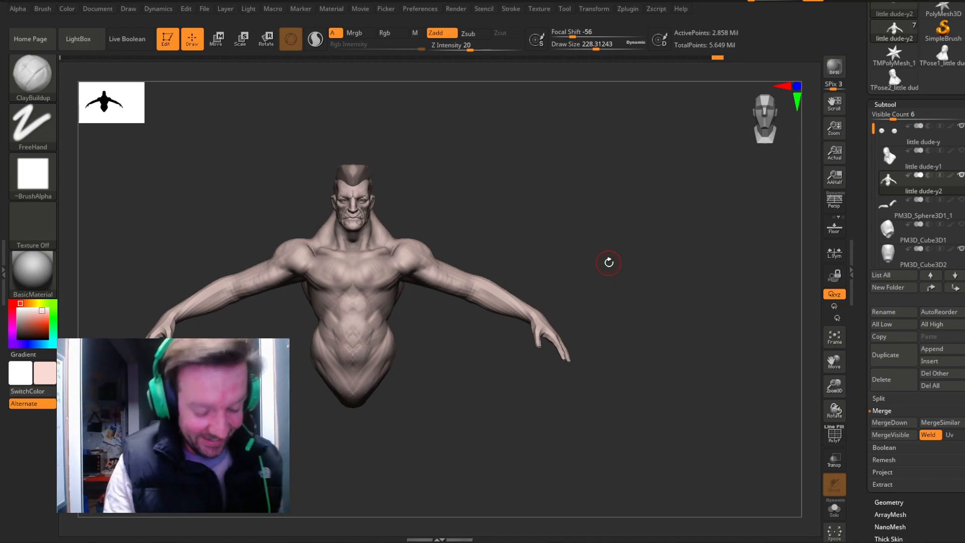
pyautogui.moveTo(611, 229); pyautogui.dragTo(302, 253)
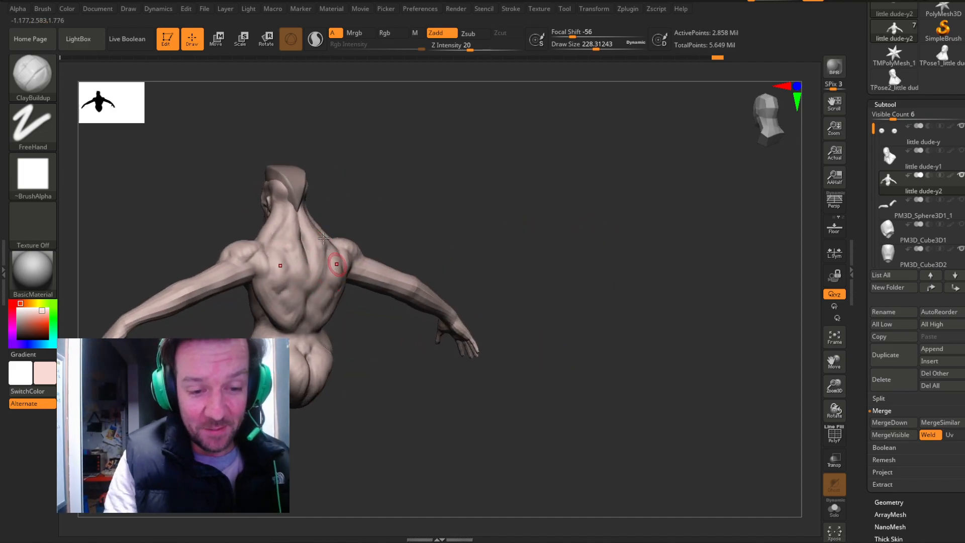
pyautogui.moveTo(433, 200); pyautogui.dragTo(402, 241)
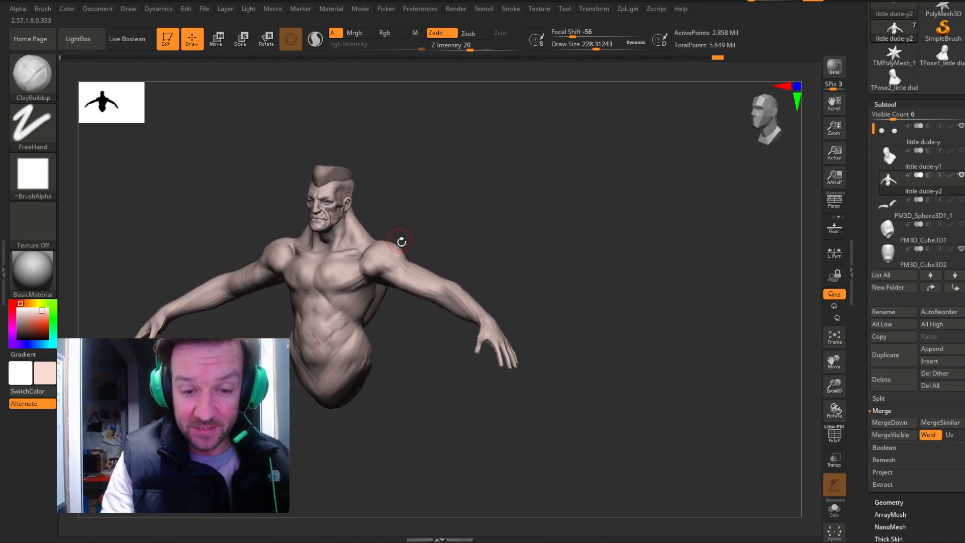
pyautogui.moveTo(836, 383); pyautogui.dragTo(834, 402)
# Set the brush draw size to about 393 and switch to the TrimDynamic brush.
pyautogui.click(609, 45)
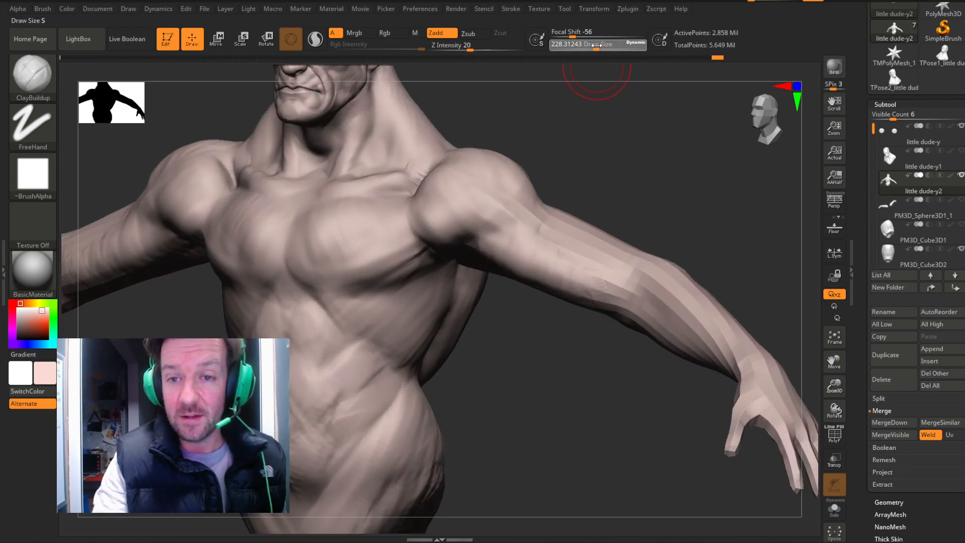
pyautogui.moveTo(615, 90)
pyautogui.mouseDown()
pyautogui.moveTo(620, 170)
pyautogui.moveTo(600, 173)
pyautogui.mouseUp()
pyautogui.moveTo(454, 274)
pyautogui.mouseDown()
pyautogui.moveTo(432, 242)
pyautogui.moveTo(412, 236)
pyautogui.mouseUp()
pyautogui.moveTo(603, 211)
pyautogui.mouseDown()
pyautogui.moveTo(525, 234)
pyautogui.moveTo(517, 252)
pyautogui.moveTo(465, 193)
pyautogui.mouseUp()
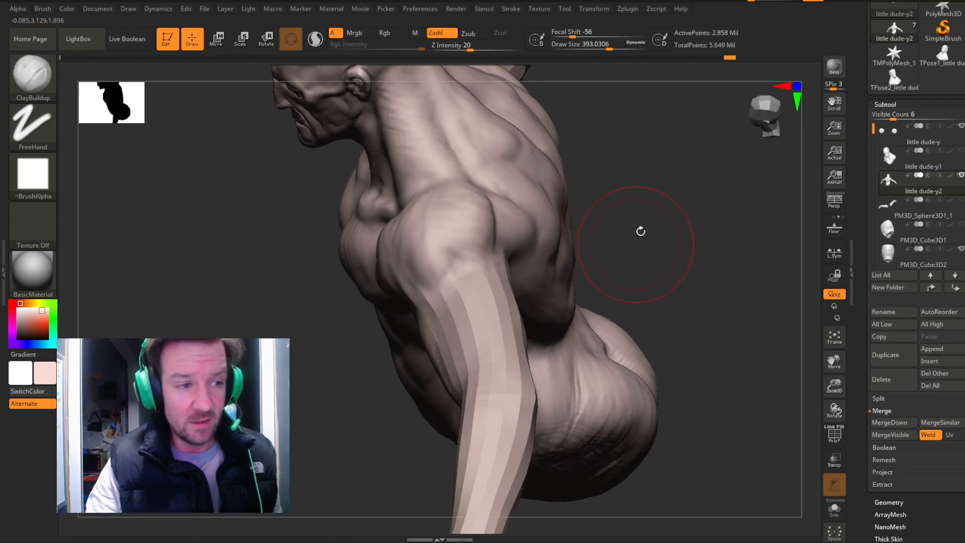
pyautogui.moveTo(640, 233); pyautogui.dragTo(661, 203)
pyautogui.press('b')
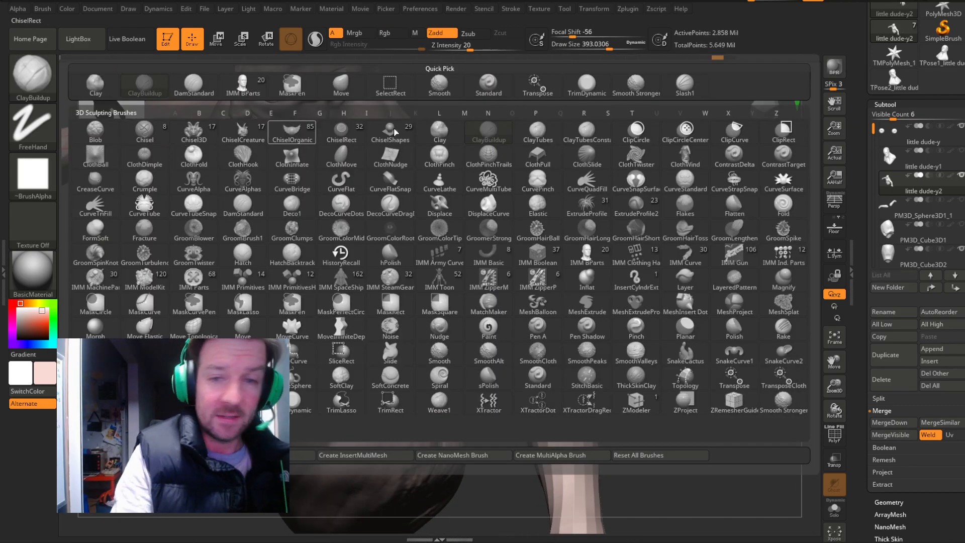
pyautogui.click(586, 83)
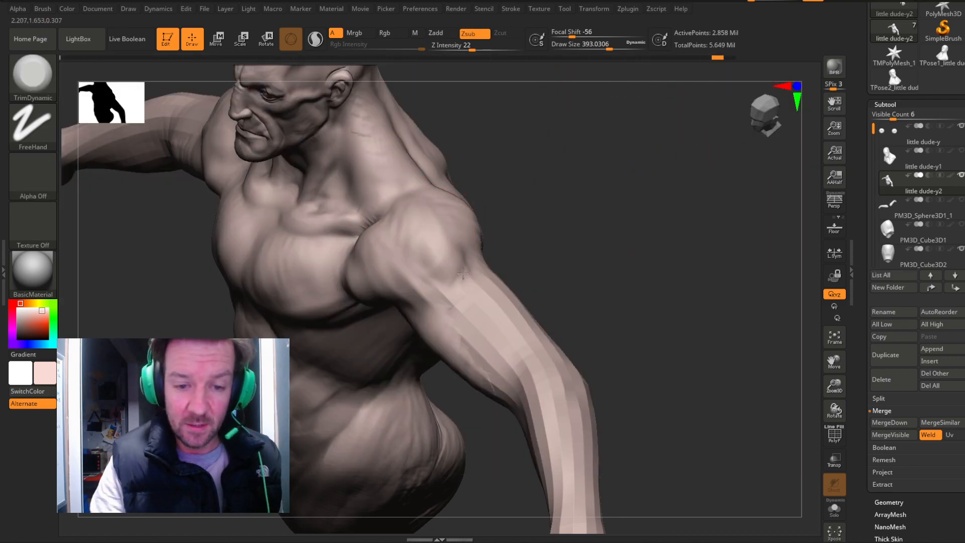
# Flatten the outer deltoid and the top of the shoulder into planes with TrimDynamic.
pyautogui.moveTo(490, 231)
pyautogui.mouseDown()
pyautogui.moveTo(561, 228)
pyautogui.moveTo(446, 258)
pyautogui.mouseUp()
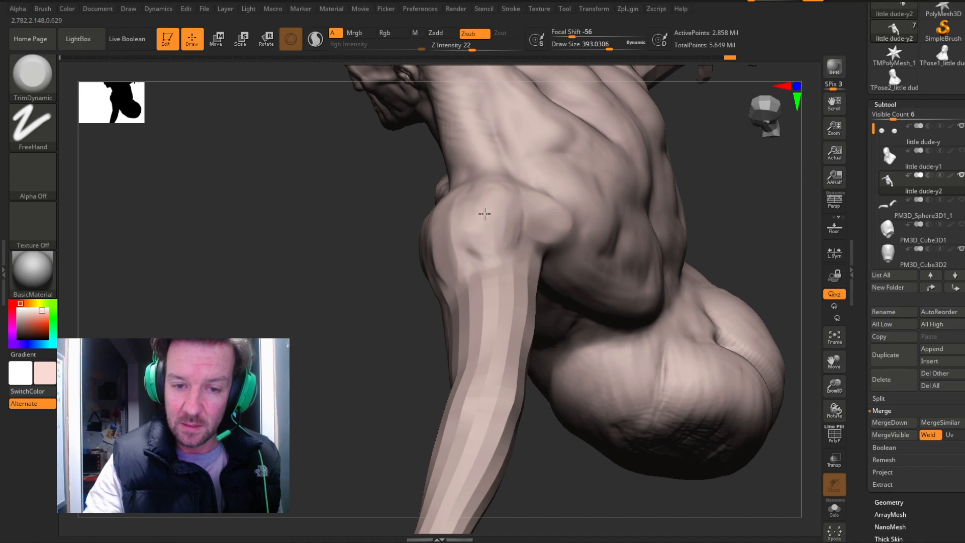
pyautogui.moveTo(349, 359); pyautogui.dragTo(452, 342)
pyautogui.moveTo(442, 275)
pyautogui.mouseDown()
pyautogui.moveTo(384, 286)
pyautogui.moveTo(359, 247)
pyautogui.mouseUp()
pyautogui.moveTo(493, 226)
pyautogui.mouseDown()
pyautogui.moveTo(564, 212)
pyautogui.moveTo(362, 254)
pyautogui.moveTo(597, 246)
pyautogui.moveTo(689, 173)
pyautogui.moveTo(784, 122)
pyautogui.mouseUp()
pyautogui.moveTo(840, 386); pyautogui.dragTo(774, 347)
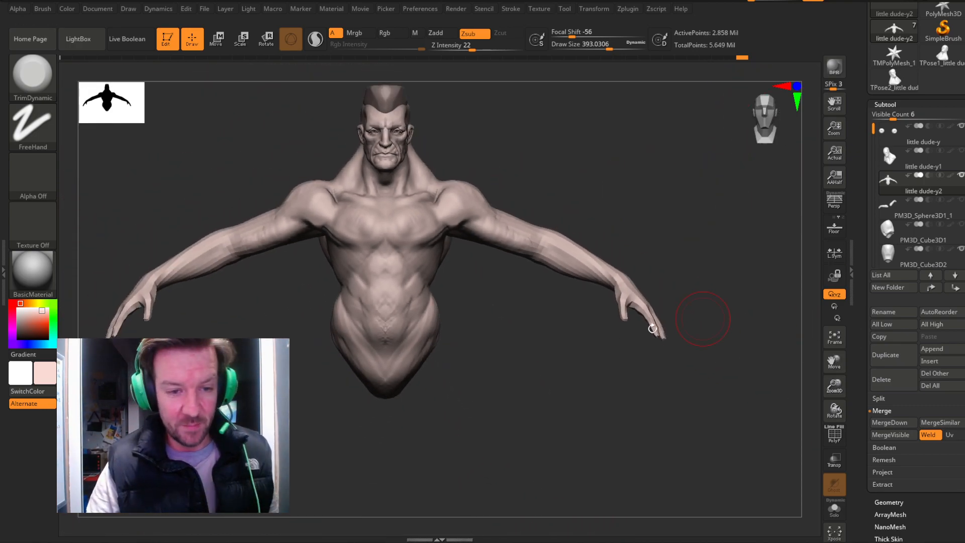
# Refine the shoulder planes with more TrimDynamic strokes from the front and above, and return to a front view.
pyautogui.moveTo(619, 184)
pyautogui.mouseDown()
pyautogui.moveTo(489, 176)
pyautogui.moveTo(536, 201)
pyautogui.moveTo(501, 191)
pyautogui.moveTo(631, 162)
pyautogui.moveTo(517, 190)
pyautogui.mouseUp()
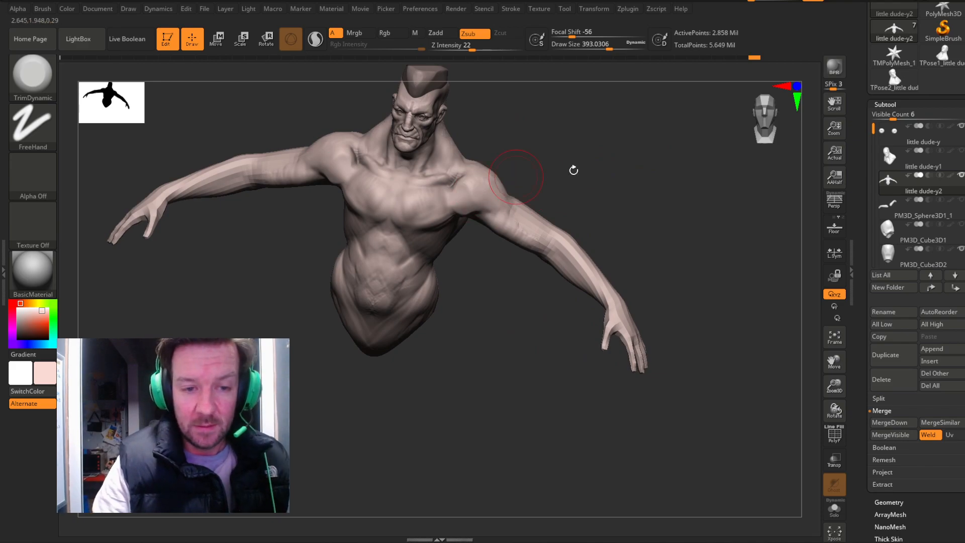
pyautogui.moveTo(642, 182)
pyautogui.mouseDown()
pyautogui.moveTo(623, 213)
pyautogui.moveTo(483, 179)
pyautogui.moveTo(527, 195)
pyautogui.mouseUp()
pyautogui.moveTo(614, 153); pyautogui.dragTo(531, 181)
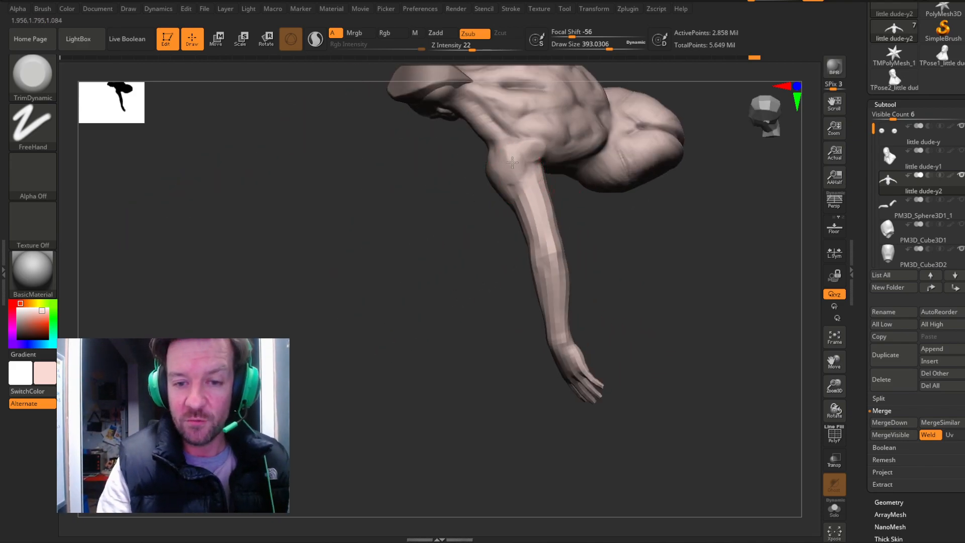
pyautogui.moveTo(618, 181)
pyautogui.mouseDown(button='right')
pyautogui.moveTo(653, 194)
pyautogui.moveTo(497, 160)
pyautogui.mouseUp(button='right')
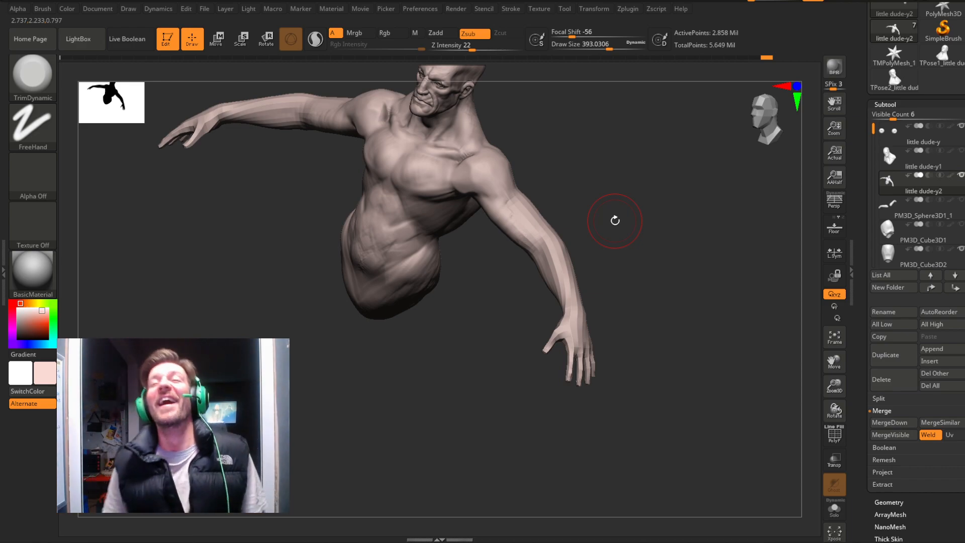
pyautogui.click(768, 118)
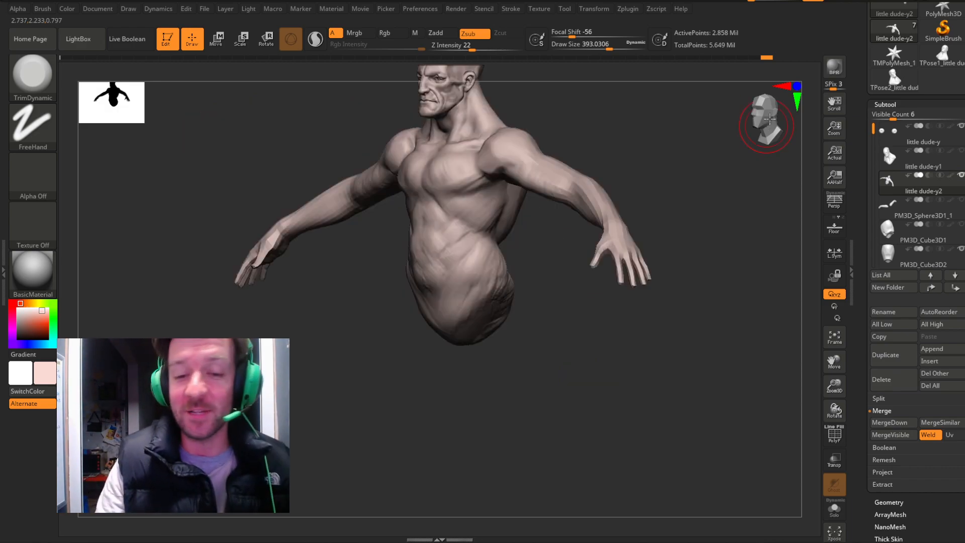
pyautogui.click(769, 124)
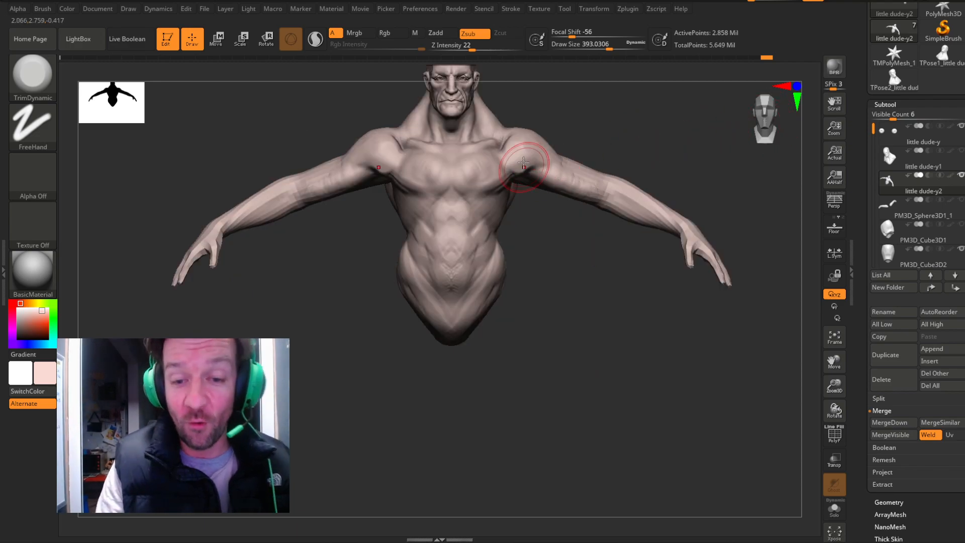
# Reduce the draw size to about 223 and trim the front of the deltoid where it meets the chest and armpit.
pyautogui.click(590, 50)
pyautogui.moveTo(835, 385); pyautogui.dragTo(827, 452)
pyautogui.moveTo(832, 358); pyautogui.dragTo(692, 360)
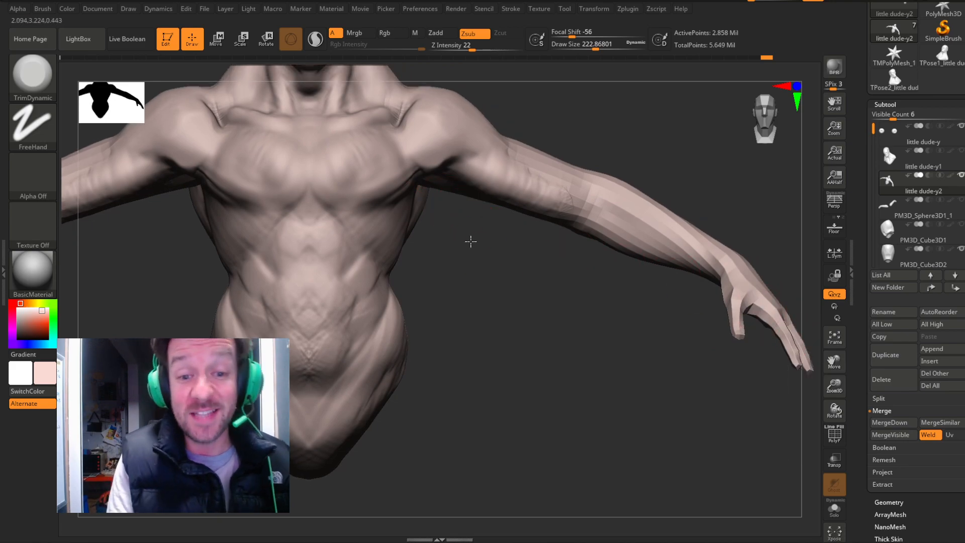
pyautogui.moveTo(471, 244); pyautogui.dragTo(398, 153)
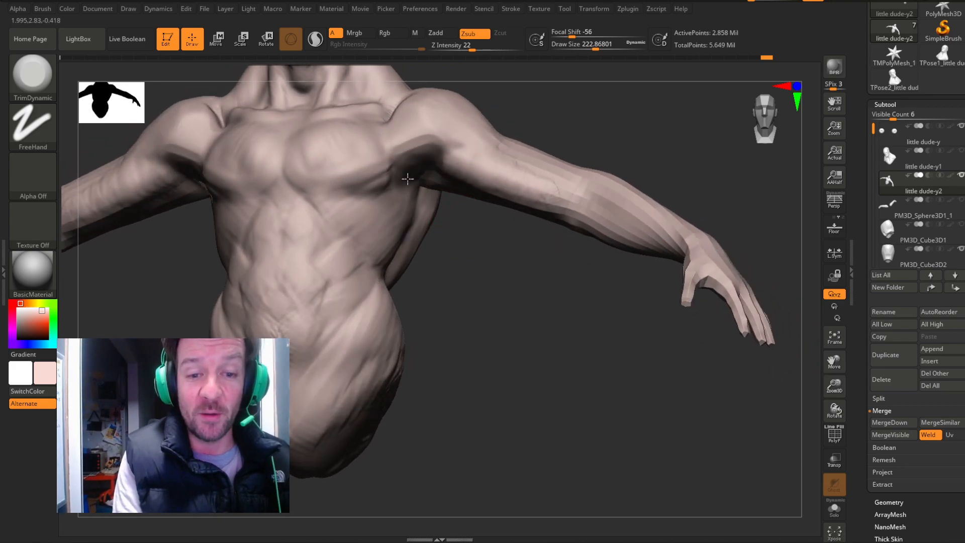
pyautogui.moveTo(442, 211)
pyautogui.mouseDown()
pyautogui.moveTo(538, 286)
pyautogui.moveTo(450, 188)
pyautogui.mouseUp()
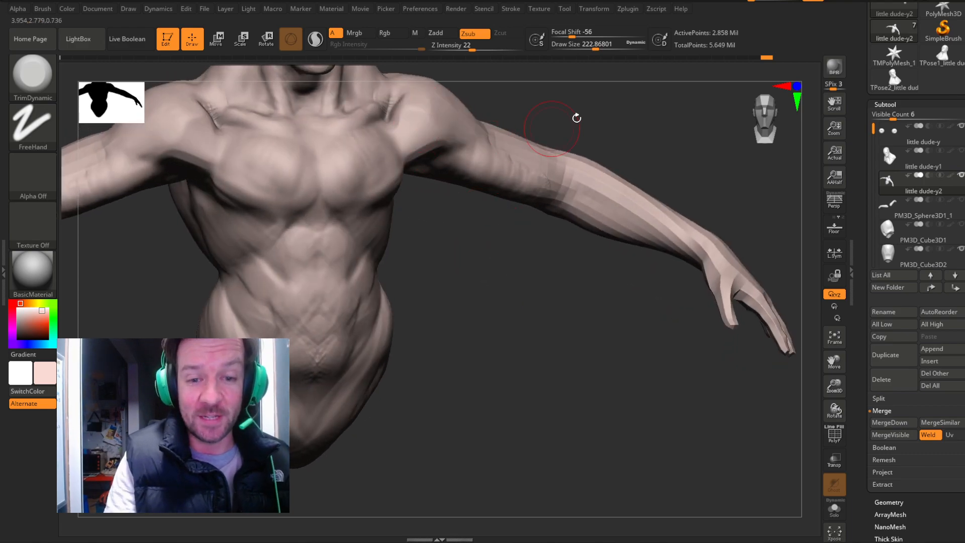
# Set the draw size to about 331 and flatten the chest muscles with TrimDynamic.
pyautogui.moveTo(568, 119); pyautogui.dragTo(431, 157)
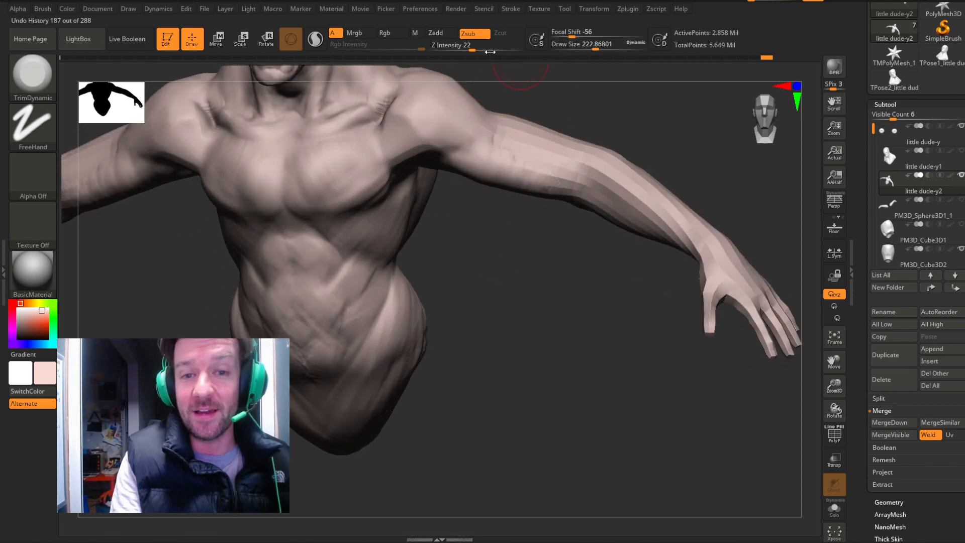
pyautogui.moveTo(596, 44); pyautogui.dragTo(605, 44)
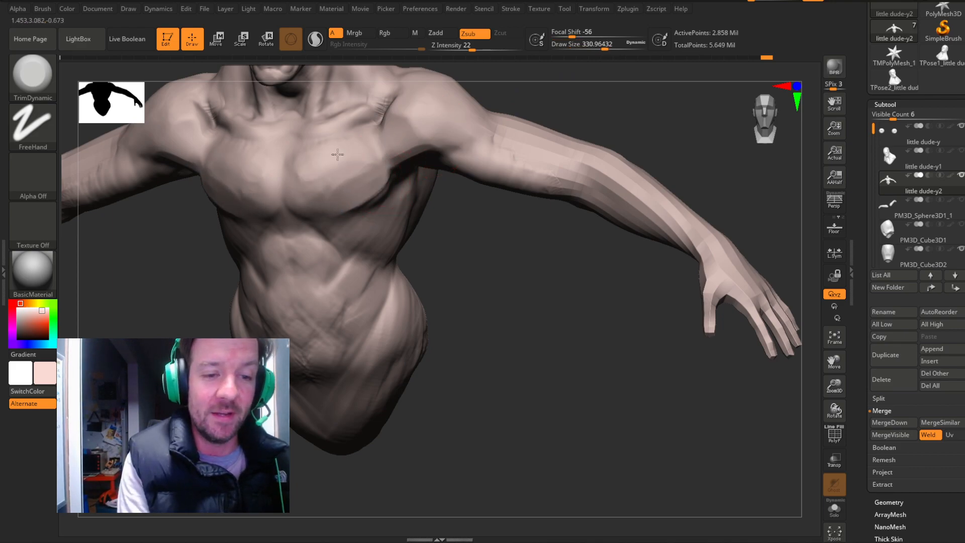
pyautogui.moveTo(460, 238)
pyautogui.mouseDown()
pyautogui.moveTo(517, 258)
pyautogui.moveTo(488, 249)
pyautogui.mouseUp()
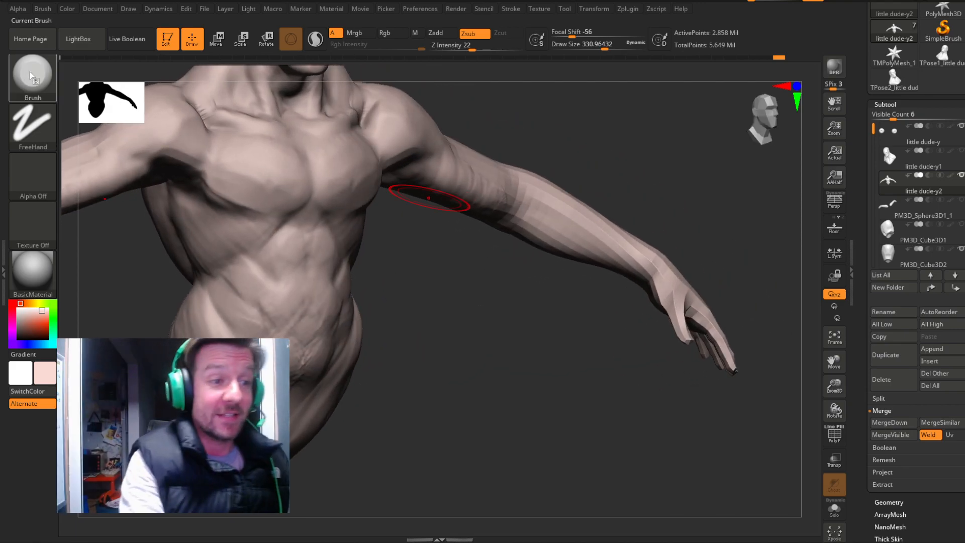
# Switch to the Slash1 brush and cut creases under the pectorals and along the lower edge of the rib cage.
pyautogui.click(30, 76)
pyautogui.click(685, 85)
pyautogui.moveTo(480, 280)
pyautogui.mouseDown()
pyautogui.moveTo(408, 221)
pyautogui.moveTo(500, 270)
pyautogui.mouseUp()
pyautogui.moveTo(400, 171)
pyautogui.mouseDown()
pyautogui.moveTo(329, 211)
pyautogui.moveTo(280, 221)
pyautogui.moveTo(234, 286)
pyautogui.mouseUp()
pyautogui.moveTo(268, 251); pyautogui.dragTo(241, 276)
pyautogui.moveTo(498, 274); pyautogui.dragTo(410, 276)
pyautogui.moveTo(322, 268)
pyautogui.mouseDown()
pyautogui.moveTo(352, 287)
pyautogui.moveTo(387, 283)
pyautogui.mouseUp()
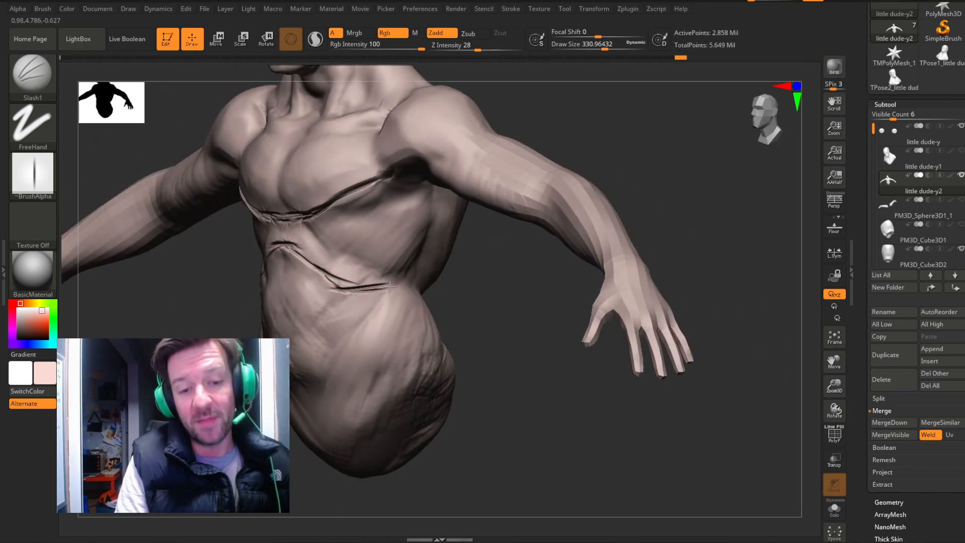
# Cut a centre line down the sternum and abdomen with Slash1, undoing and redrawing the first stroke.
pyautogui.moveTo(447, 261); pyautogui.dragTo(490, 257)
pyautogui.moveTo(310, 116); pyautogui.dragTo(312, 197)
pyautogui.hotkey('ctrl', 'z')
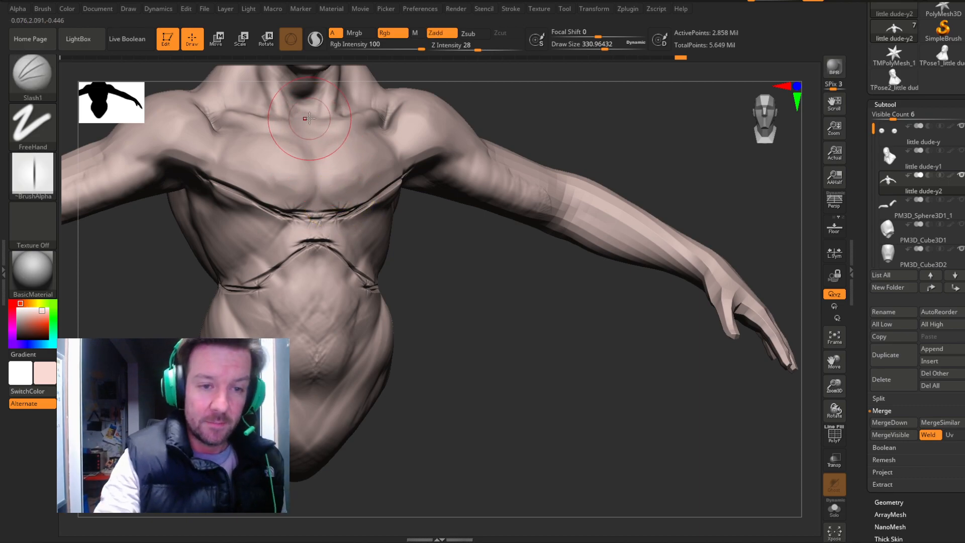
pyautogui.moveTo(316, 183); pyautogui.dragTo(317, 236)
pyautogui.moveTo(318, 284); pyautogui.dragTo(317, 247)
pyautogui.moveTo(480, 327); pyautogui.dragTo(525, 321)
pyautogui.moveTo(836, 361)
pyautogui.mouseDown()
pyautogui.moveTo(867, 385)
pyautogui.moveTo(832, 382)
pyautogui.moveTo(816, 367)
pyautogui.mouseUp()
pyautogui.press('shift')
pyautogui.moveTo(417, 261)
pyautogui.keyDown('shift'); pyautogui.mouseDown()
pyautogui.moveTo(397, 251)
pyautogui.moveTo(389, 213)
pyautogui.mouseUp(); pyautogui.keyUp('shift')
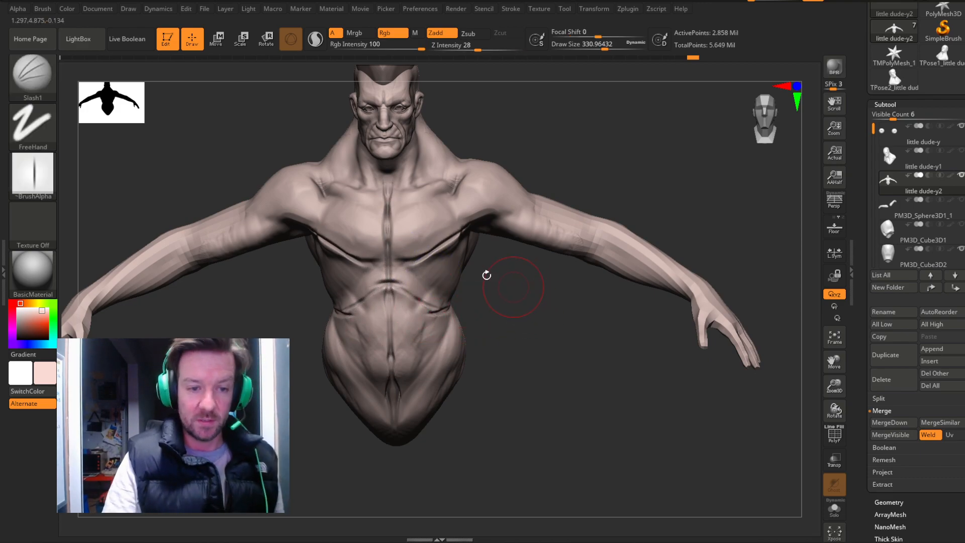
# Outline the deltoids with Slash1 cuts where they meet the chest and upper arm.
pyautogui.moveTo(315, 193)
pyautogui.mouseDown()
pyautogui.moveTo(314, 182)
pyautogui.moveTo(321, 202)
pyautogui.moveTo(306, 209)
pyautogui.moveTo(234, 206)
pyautogui.mouseUp()
pyautogui.moveTo(544, 295)
pyautogui.mouseDown()
pyautogui.moveTo(478, 265)
pyautogui.moveTo(499, 295)
pyautogui.moveTo(349, 238)
pyautogui.mouseUp()
pyautogui.moveTo(265, 202); pyautogui.dragTo(275, 167)
pyautogui.moveTo(330, 152); pyautogui.dragTo(272, 156)
pyautogui.moveTo(508, 172); pyautogui.dragTo(466, 176)
pyautogui.moveTo(528, 221); pyautogui.dragTo(398, 221)
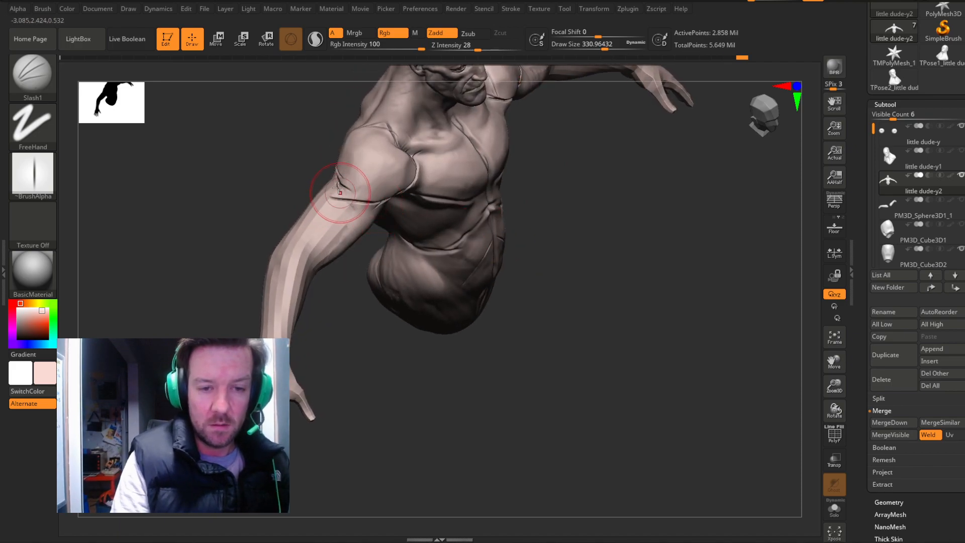
pyautogui.moveTo(659, 230); pyautogui.dragTo(791, 296)
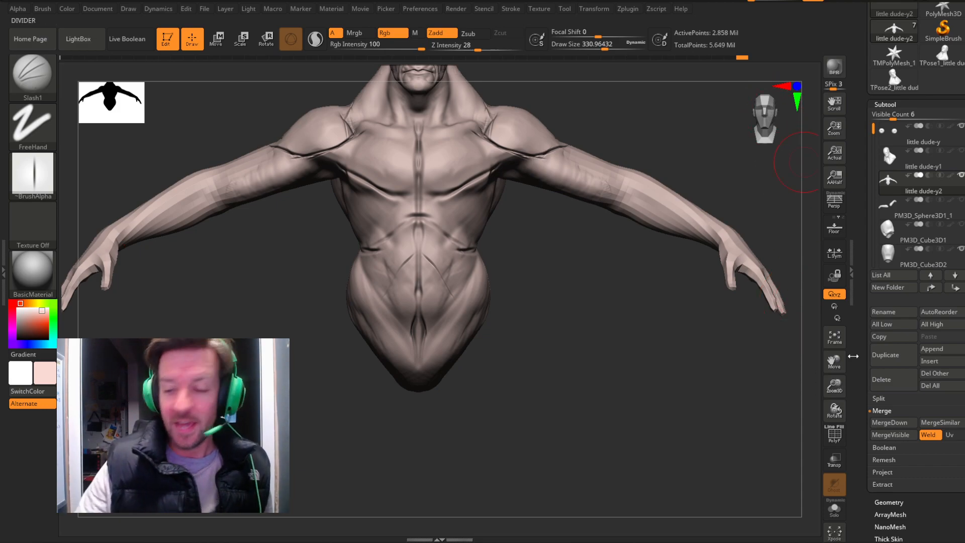
# Cut Slash1 lines along the underside of the upper arms to separate the arm muscles.
pyautogui.moveTo(838, 356)
pyautogui.mouseDown()
pyautogui.moveTo(846, 384)
pyautogui.moveTo(836, 373)
pyautogui.mouseUp()
pyautogui.moveTo(840, 409)
pyautogui.mouseDown()
pyautogui.moveTo(816, 413)
pyautogui.moveTo(839, 399)
pyautogui.mouseUp()
pyautogui.moveTo(664, 392); pyautogui.dragTo(663, 296)
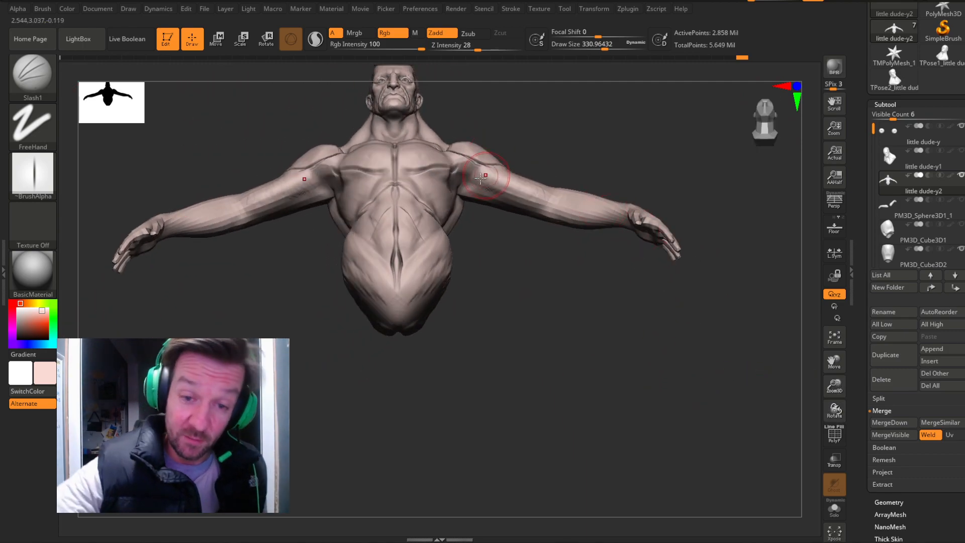
pyautogui.moveTo(605, 151); pyautogui.dragTo(628, 187)
pyautogui.moveTo(558, 295)
pyautogui.mouseDown()
pyautogui.moveTo(515, 196)
pyautogui.moveTo(563, 213)
pyautogui.mouseUp()
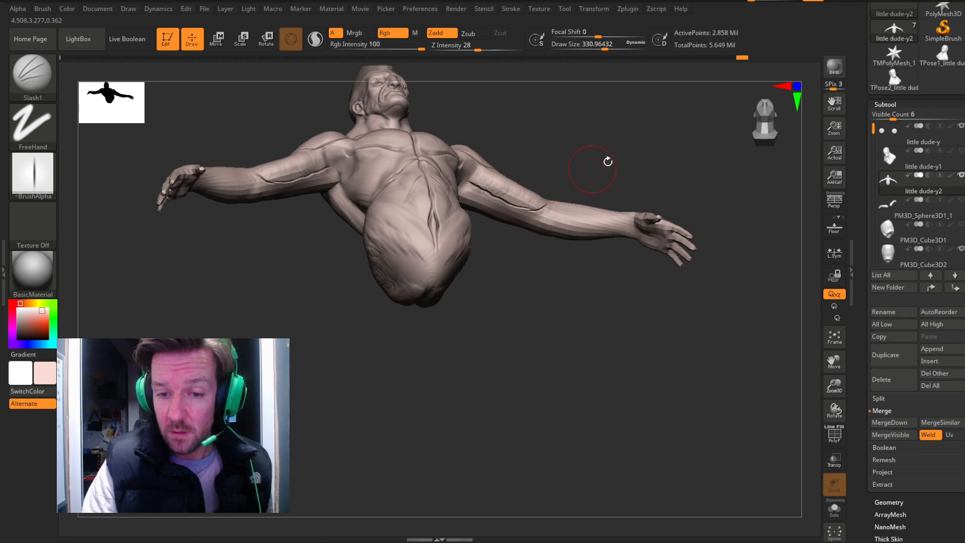
pyautogui.moveTo(603, 162); pyautogui.dragTo(618, 211)
pyautogui.moveTo(624, 165)
pyautogui.mouseDown()
pyautogui.moveTo(605, 188)
pyautogui.moveTo(544, 164)
pyautogui.mouseUp()
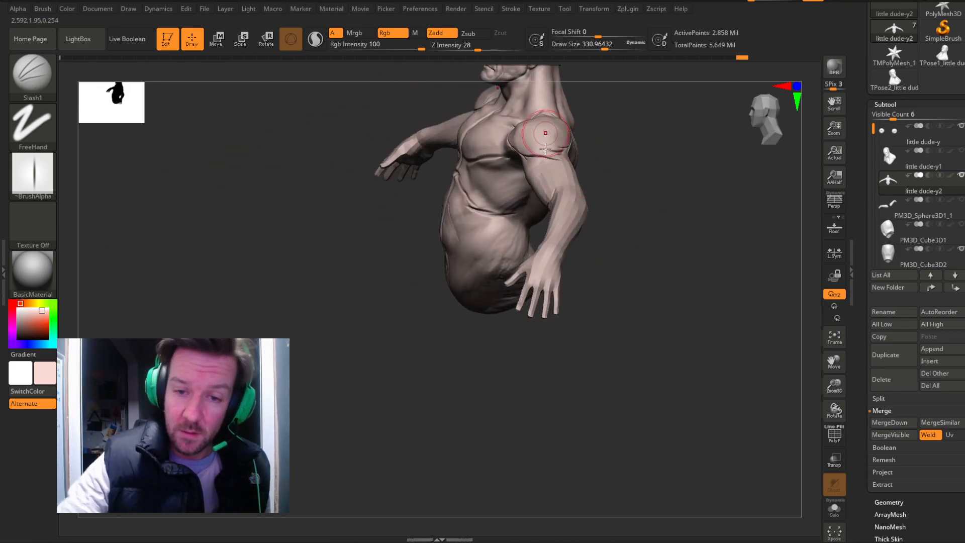
# Cut deep creases into the armpits with Slash1 and smooth the rough areas between chest and arm.
pyautogui.moveTo(639, 165)
pyautogui.mouseDown()
pyautogui.moveTo(692, 161)
pyautogui.moveTo(702, 149)
pyautogui.moveTo(535, 156)
pyautogui.moveTo(515, 246)
pyautogui.moveTo(487, 180)
pyautogui.moveTo(443, 182)
pyautogui.moveTo(476, 184)
pyautogui.moveTo(466, 193)
pyautogui.mouseUp()
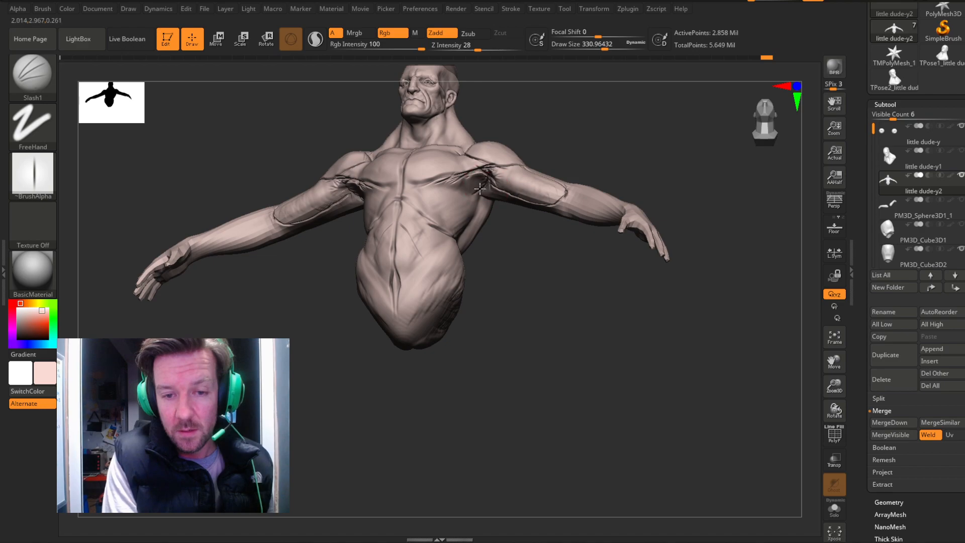
pyautogui.moveTo(548, 226)
pyautogui.mouseDown()
pyautogui.moveTo(580, 295)
pyautogui.moveTo(567, 302)
pyautogui.moveTo(533, 267)
pyautogui.moveTo(478, 263)
pyautogui.mouseUp()
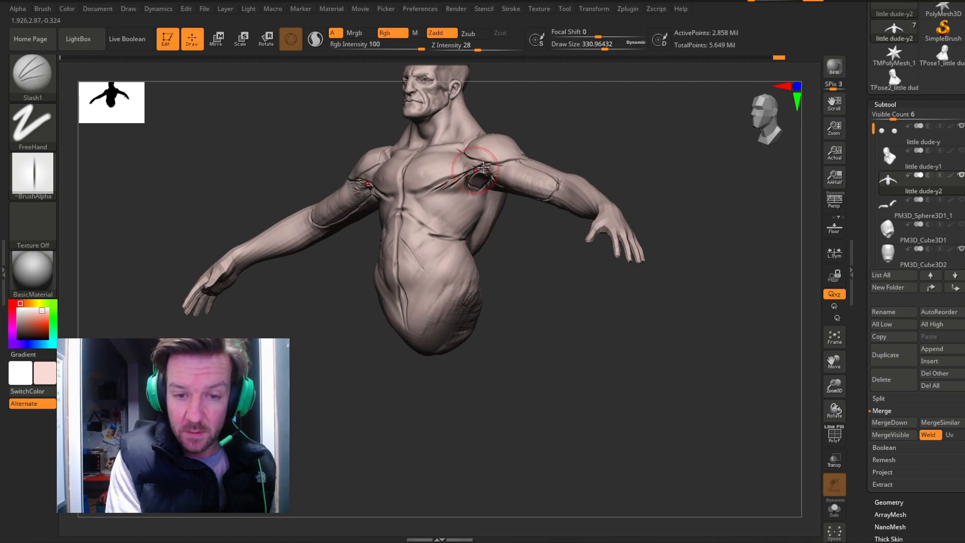
pyautogui.keyDown('shift'); pyautogui.moveTo(486, 166); pyautogui.dragTo(455, 184); pyautogui.keyUp('shift')
pyautogui.moveTo(517, 272)
pyautogui.mouseDown()
pyautogui.moveTo(581, 285)
pyautogui.moveTo(547, 338)
pyautogui.moveTo(582, 280)
pyautogui.mouseUp()
pyautogui.press('shift')
# Switch to the ClayBuildup brush and set its Z Intensity to 22.
pyautogui.moveTo(484, 49); pyautogui.dragTo(452, 50)
pyautogui.press('b')
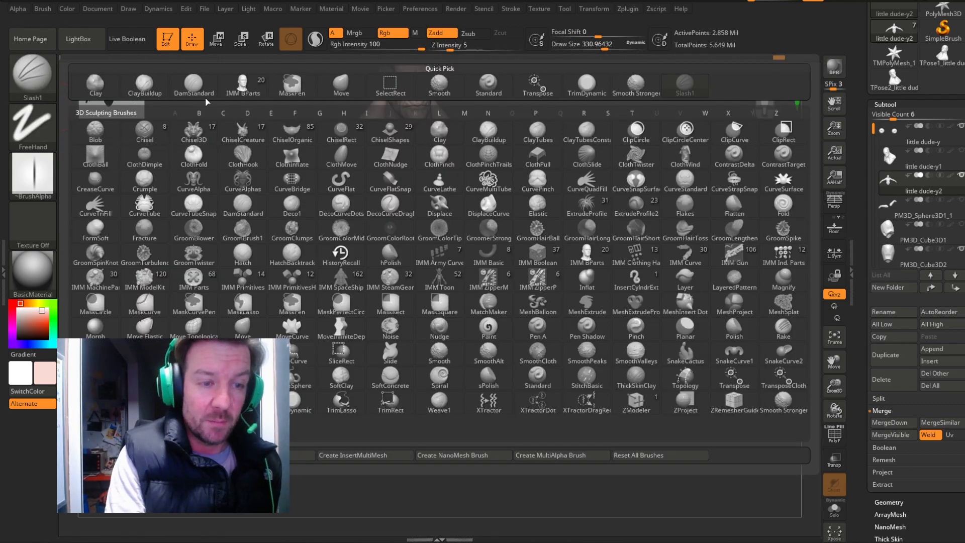
pyautogui.click(147, 95)
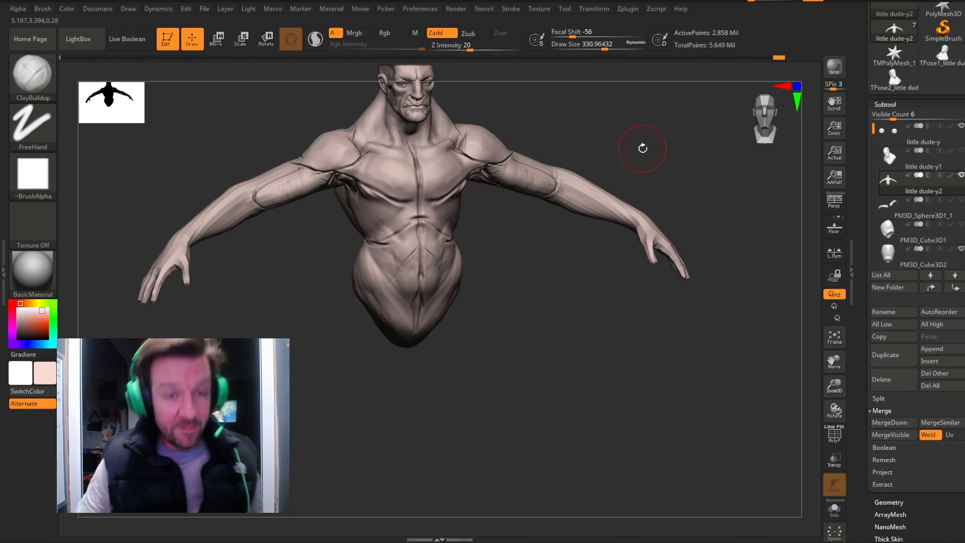
pyautogui.moveTo(469, 49); pyautogui.dragTo(473, 49)
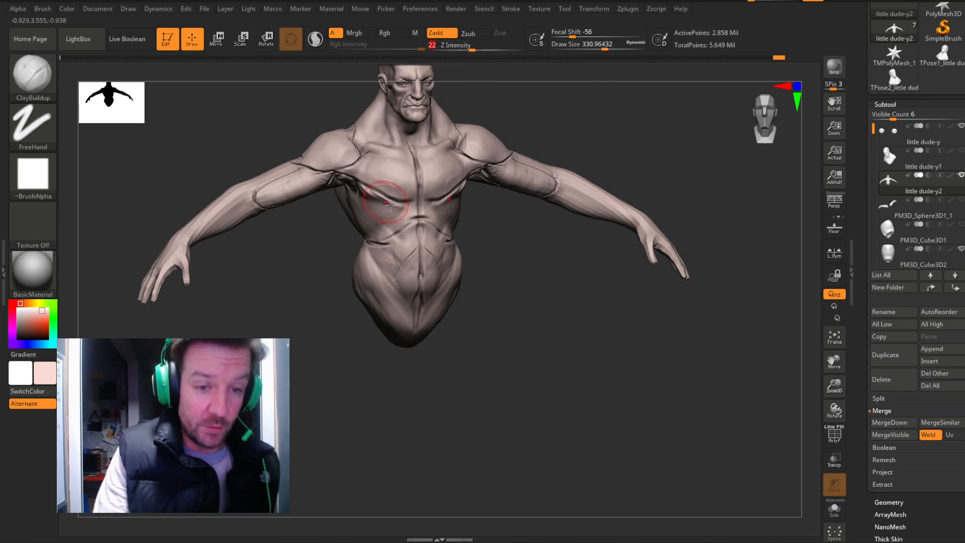
# Build up the pectorals and the front of the deltoids with ClayBuildup strokes.
pyautogui.press('shift')
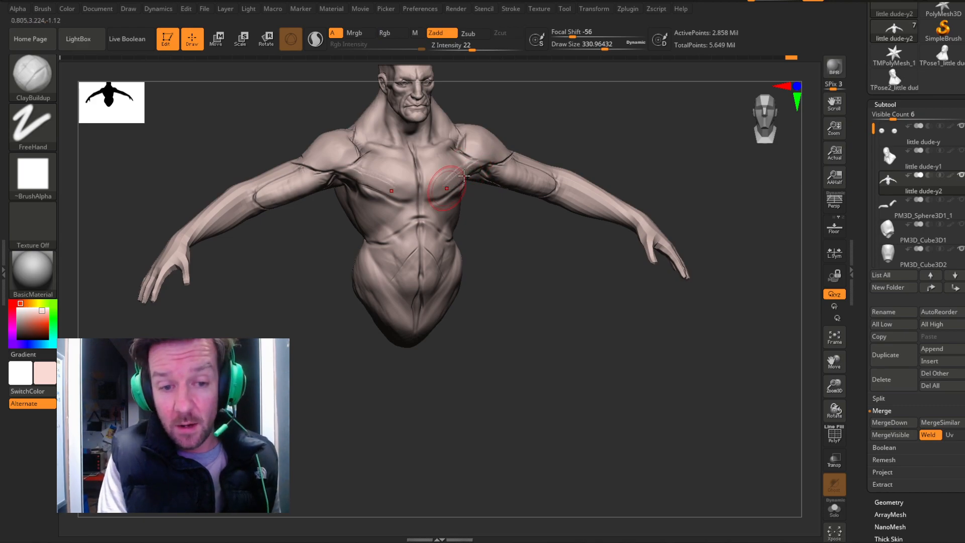
pyautogui.moveTo(415, 178)
pyautogui.mouseDown()
pyautogui.moveTo(399, 178)
pyautogui.moveTo(393, 161)
pyautogui.moveTo(404, 165)
pyautogui.moveTo(371, 164)
pyautogui.moveTo(409, 186)
pyautogui.moveTo(403, 171)
pyautogui.mouseUp()
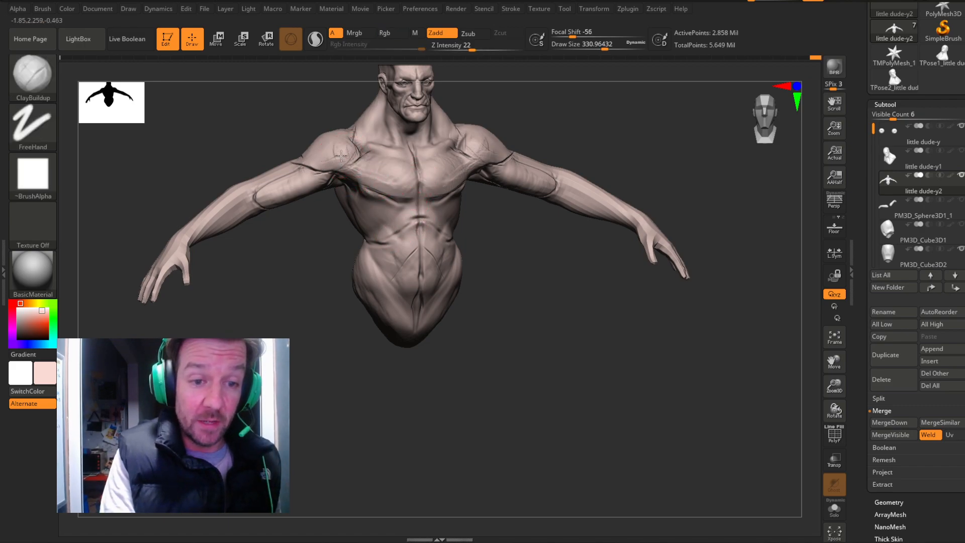
pyautogui.moveTo(325, 163)
pyautogui.mouseDown()
pyautogui.moveTo(320, 169)
pyautogui.moveTo(337, 158)
pyautogui.moveTo(321, 169)
pyautogui.mouseUp()
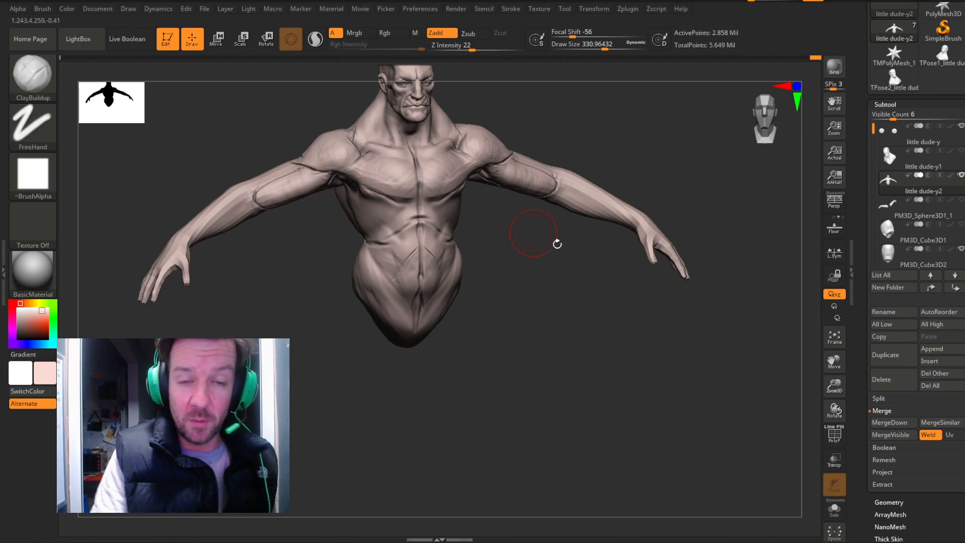
# Add ClayBuildup strokes to the side of the rib cage below the chest and return to a front view.
pyautogui.moveTo(620, 271)
pyautogui.mouseDown()
pyautogui.moveTo(636, 233)
pyautogui.moveTo(545, 248)
pyautogui.moveTo(481, 300)
pyautogui.moveTo(517, 280)
pyautogui.moveTo(478, 270)
pyautogui.mouseUp()
pyautogui.moveTo(417, 211)
pyautogui.mouseDown()
pyautogui.moveTo(433, 215)
pyautogui.moveTo(392, 214)
pyautogui.moveTo(422, 217)
pyautogui.moveTo(425, 231)
pyautogui.mouseUp()
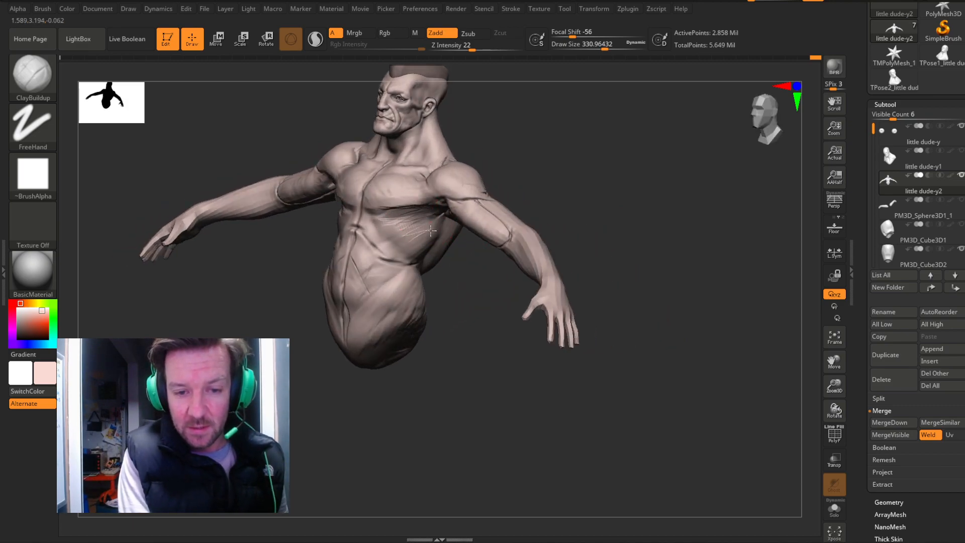
pyautogui.moveTo(683, 242); pyautogui.dragTo(690, 251)
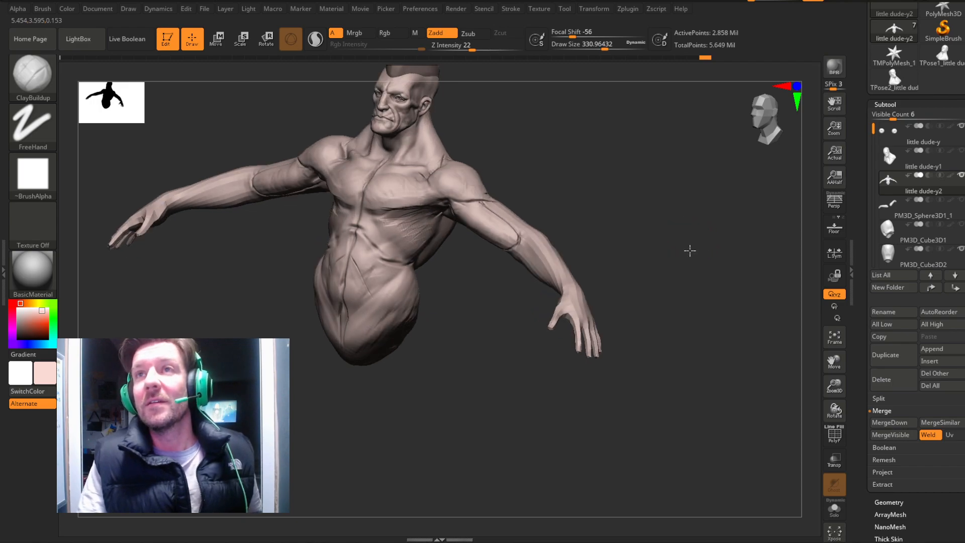
pyautogui.moveTo(764, 150); pyautogui.dragTo(764, 120)
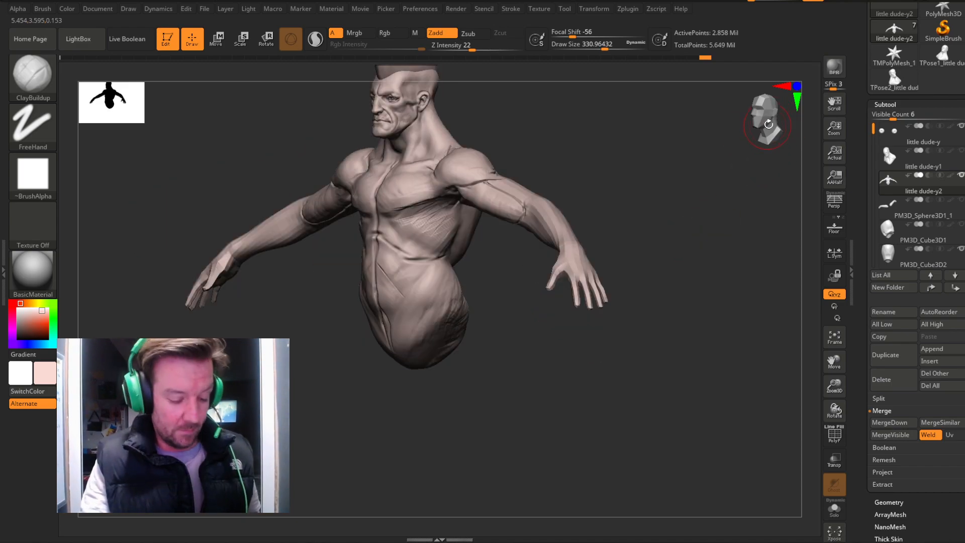
pyautogui.click(772, 124)
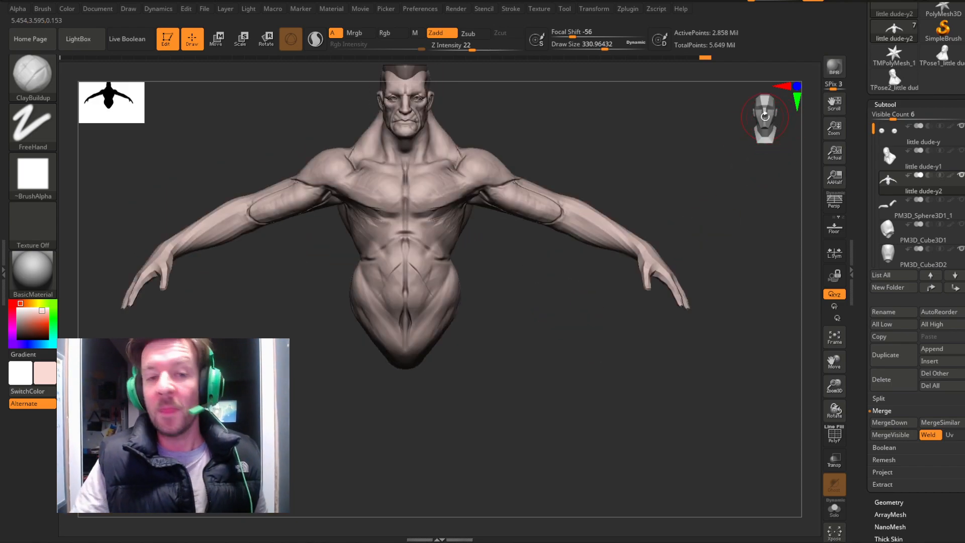
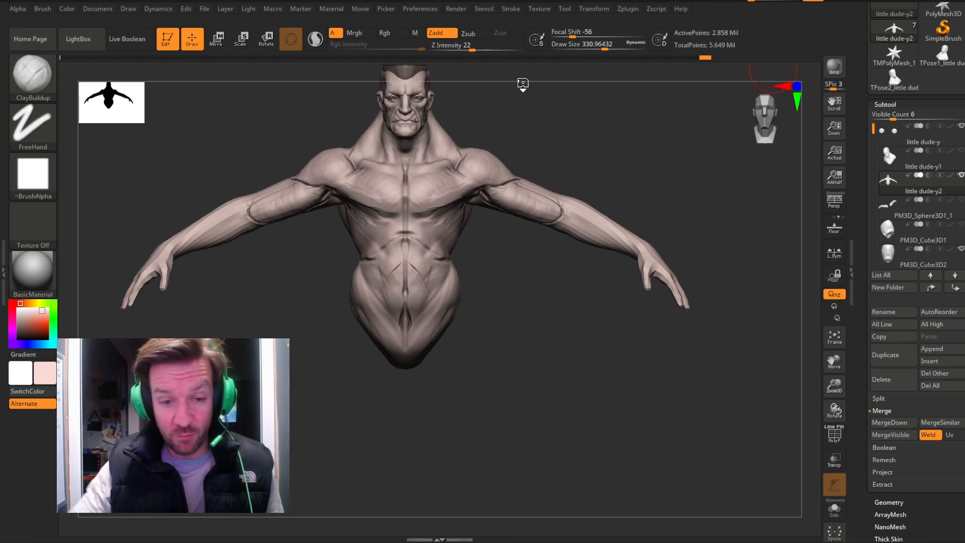
# Build up the rib muscles below the pectorals and armpits, and smooth the strokes.
pyautogui.moveTo(523, 297)
pyautogui.mouseDown()
pyautogui.moveTo(532, 310)
pyautogui.moveTo(511, 295)
pyautogui.mouseUp()
pyautogui.moveTo(474, 204)
pyautogui.mouseDown()
pyautogui.moveTo(451, 246)
pyautogui.moveTo(407, 224)
pyautogui.mouseUp()
pyautogui.moveTo(613, 181)
pyautogui.mouseDown()
pyautogui.moveTo(657, 172)
pyautogui.moveTo(594, 188)
pyautogui.mouseUp()
pyautogui.moveTo(468, 215)
pyautogui.keyDown('shift'); pyautogui.mouseDown()
pyautogui.moveTo(466, 234)
pyautogui.moveTo(432, 211)
pyautogui.mouseUp(); pyautogui.keyUp('shift')
pyautogui.moveTo(623, 158)
pyautogui.mouseDown()
pyautogui.moveTo(628, 146)
pyautogui.moveTo(619, 149)
pyautogui.mouseUp()
pyautogui.moveTo(469, 188); pyautogui.dragTo(448, 199)
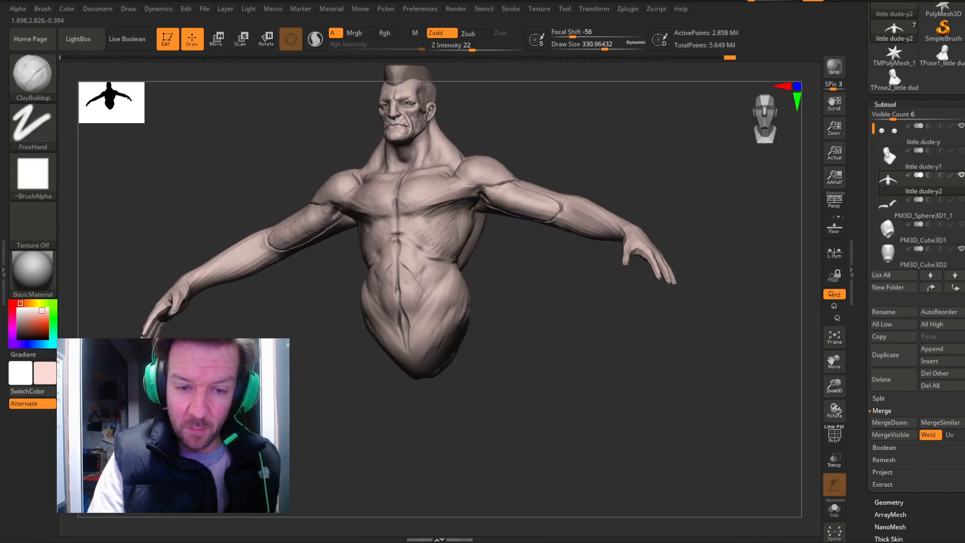
# Fill out the lower and inner pectorals with ClayBuildup and smooth them.
pyautogui.moveTo(578, 143); pyautogui.dragTo(594, 170)
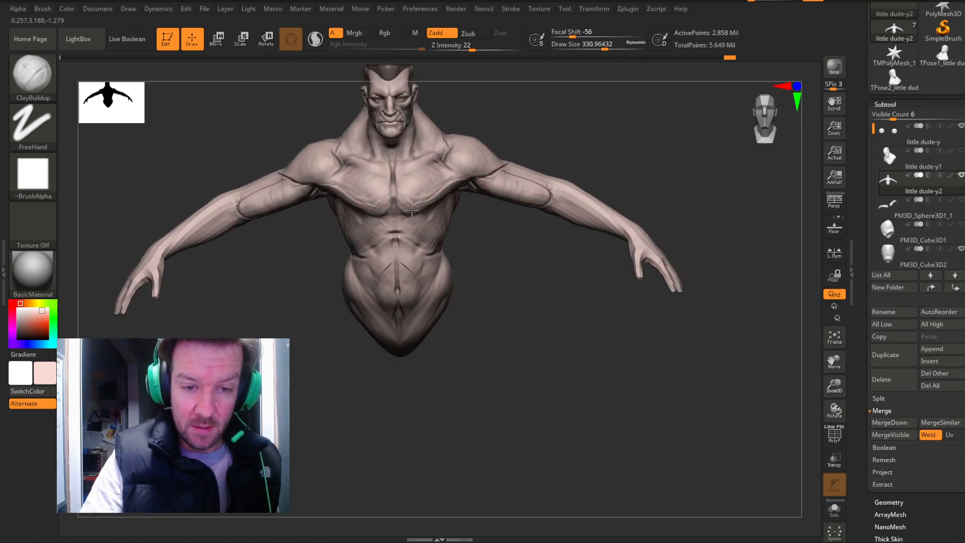
pyautogui.moveTo(406, 195); pyautogui.dragTo(431, 192)
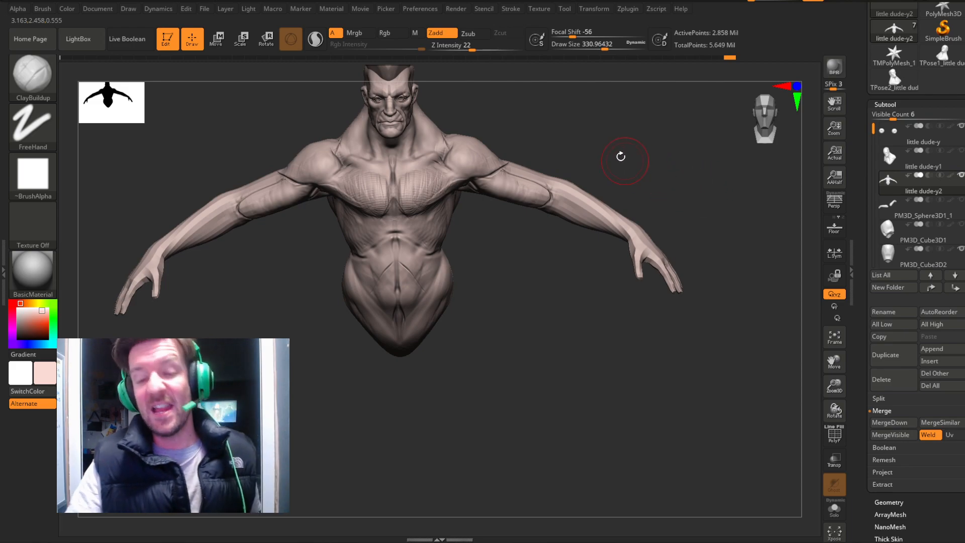
pyautogui.press('shift')
pyautogui.keyDown('shift'); pyautogui.moveTo(440, 190); pyautogui.dragTo(420, 216); pyautogui.keyUp('shift')
# Build up the front and top of the deltoids with ClayBuildup from a raised view.
pyautogui.moveTo(482, 211)
pyautogui.mouseDown()
pyautogui.moveTo(511, 241)
pyautogui.moveTo(505, 227)
pyautogui.mouseUp()
pyautogui.moveTo(468, 150)
pyautogui.mouseDown()
pyautogui.moveTo(454, 159)
pyautogui.moveTo(475, 173)
pyautogui.moveTo(498, 160)
pyautogui.moveTo(482, 174)
pyautogui.mouseUp()
pyautogui.moveTo(587, 131); pyautogui.dragTo(564, 183)
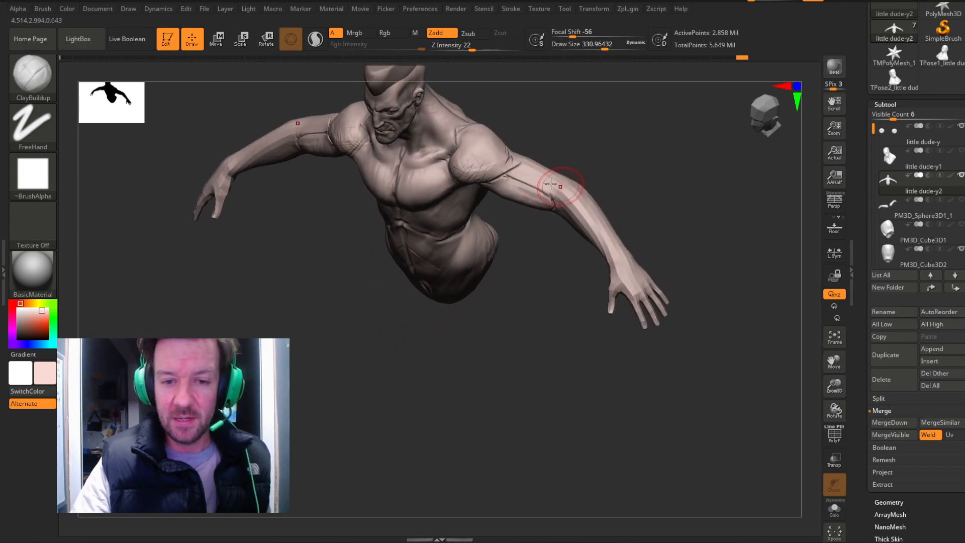
pyautogui.moveTo(573, 114)
pyautogui.mouseDown()
pyautogui.moveTo(584, 122)
pyautogui.moveTo(465, 136)
pyautogui.moveTo(486, 176)
pyautogui.moveTo(472, 175)
pyautogui.moveTo(515, 183)
pyautogui.moveTo(594, 171)
pyautogui.mouseUp()
pyautogui.moveTo(490, 132)
pyautogui.mouseDown()
pyautogui.moveTo(500, 134)
pyautogui.moveTo(491, 124)
pyautogui.mouseUp()
pyautogui.moveTo(474, 301); pyautogui.dragTo(535, 221)
# Build up the rear deltoids and the muscles behind the armpits with ClayBuildup from the back.
pyautogui.moveTo(766, 113); pyautogui.dragTo(762, 112)
pyautogui.moveTo(675, 218)
pyautogui.mouseDown()
pyautogui.moveTo(672, 205)
pyautogui.moveTo(685, 257)
pyautogui.moveTo(693, 255)
pyautogui.moveTo(685, 300)
pyautogui.moveTo(776, 169)
pyautogui.moveTo(781, 132)
pyautogui.mouseUp()
pyautogui.moveTo(804, 347)
pyautogui.mouseDown()
pyautogui.moveTo(788, 352)
pyautogui.moveTo(769, 248)
pyautogui.moveTo(711, 269)
pyautogui.moveTo(625, 280)
pyautogui.moveTo(567, 264)
pyautogui.moveTo(549, 221)
pyautogui.moveTo(570, 278)
pyautogui.mouseUp()
pyautogui.moveTo(660, 239); pyautogui.dragTo(620, 261)
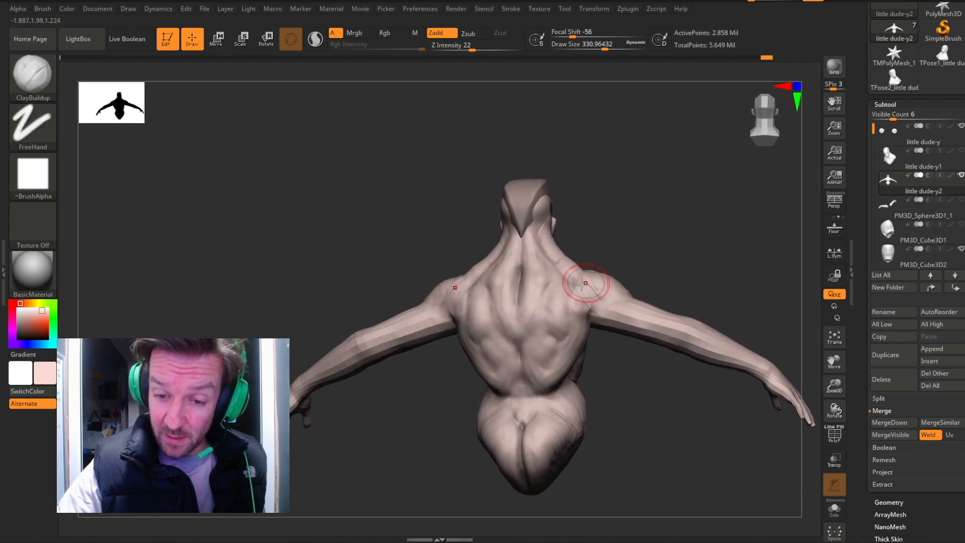
pyautogui.moveTo(616, 306); pyautogui.dragTo(578, 276)
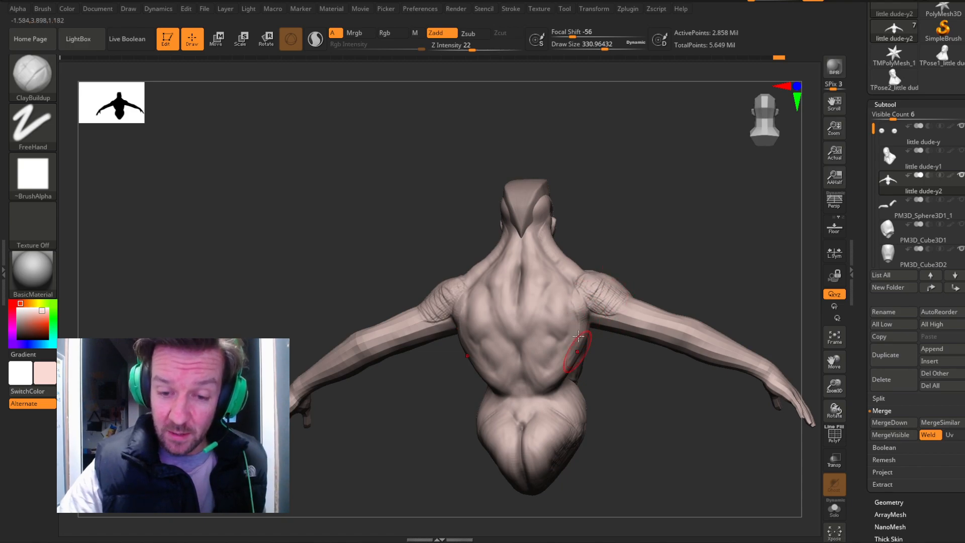
pyautogui.moveTo(580, 299); pyautogui.dragTo(588, 304)
# Smooth the clay strokes on the rear deltoids and outer upper back.
pyautogui.moveTo(657, 247); pyautogui.dragTo(654, 257)
pyautogui.press('shift')
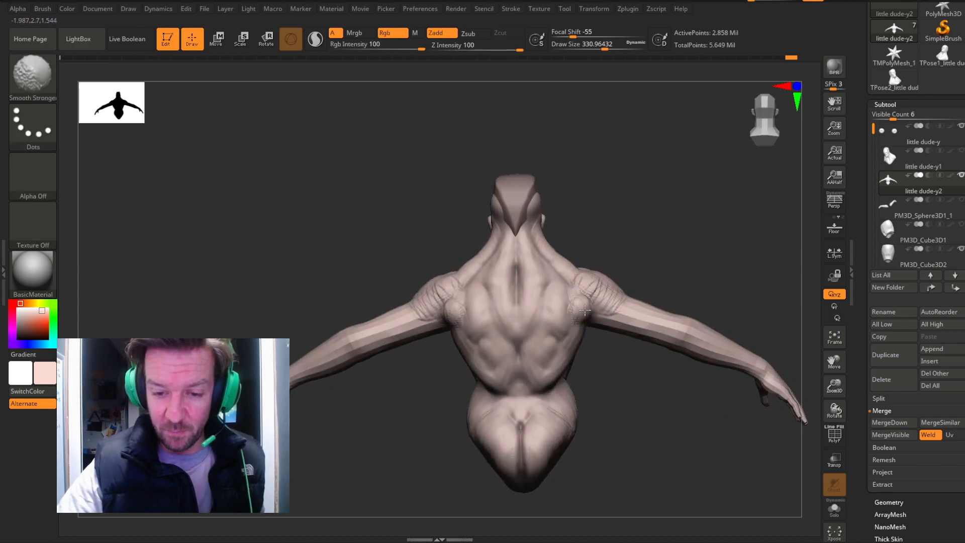
pyautogui.keyDown('shift'); pyautogui.moveTo(560, 343); pyautogui.dragTo(569, 312); pyautogui.keyUp('shift')
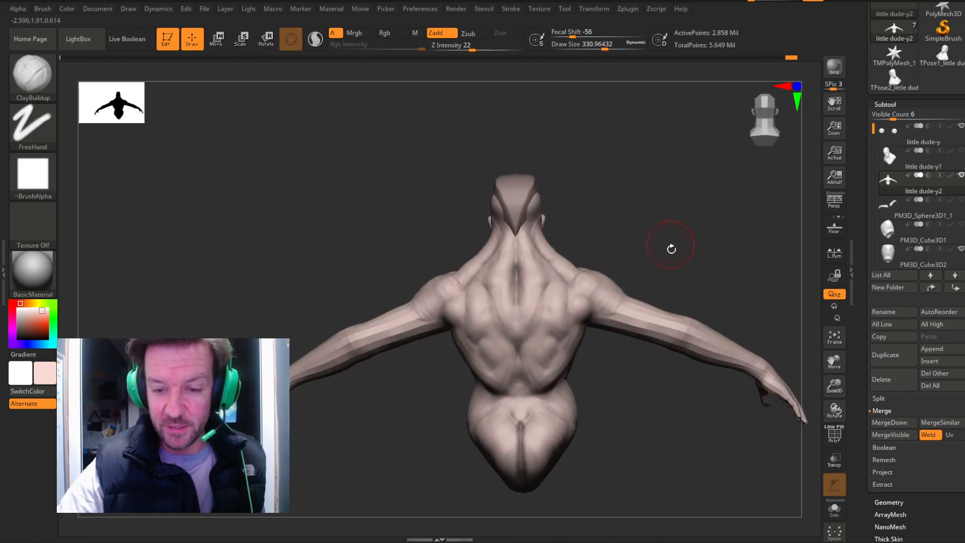
pyautogui.moveTo(673, 245); pyautogui.dragTo(624, 256)
pyautogui.moveTo(739, 221)
pyautogui.mouseDown()
pyautogui.moveTo(705, 228)
pyautogui.moveTo(641, 291)
pyautogui.mouseUp()
pyautogui.press('shift')
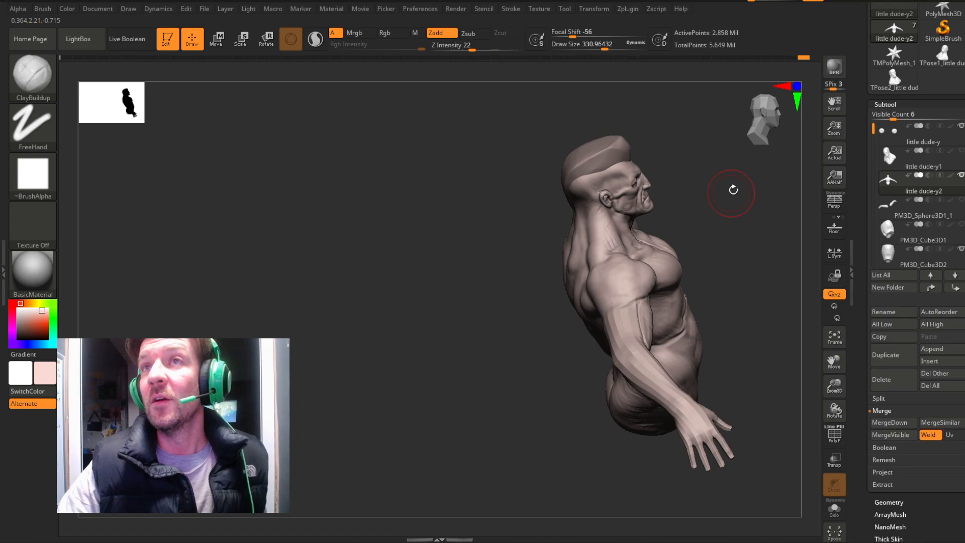
# Add ClayBuildup strokes to the outer and rear deltoid from the side and back.
pyautogui.moveTo(706, 199); pyautogui.dragTo(610, 258)
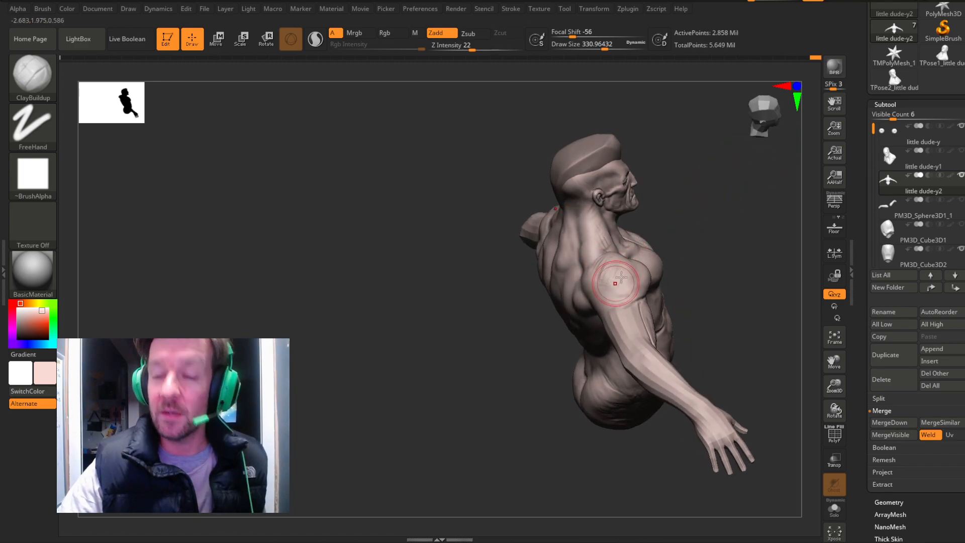
pyautogui.moveTo(620, 295)
pyautogui.mouseDown()
pyautogui.moveTo(628, 286)
pyautogui.moveTo(608, 260)
pyautogui.moveTo(641, 264)
pyautogui.mouseUp()
pyautogui.moveTo(713, 216)
pyautogui.mouseDown()
pyautogui.moveTo(714, 255)
pyautogui.moveTo(658, 245)
pyautogui.moveTo(700, 209)
pyautogui.mouseUp()
pyautogui.moveTo(588, 283)
pyautogui.mouseDown()
pyautogui.moveTo(602, 269)
pyautogui.moveTo(601, 292)
pyautogui.moveTo(605, 272)
pyautogui.mouseUp()
pyautogui.moveTo(696, 268)
pyautogui.mouseDown()
pyautogui.moveTo(694, 257)
pyautogui.moveTo(621, 308)
pyautogui.mouseUp()
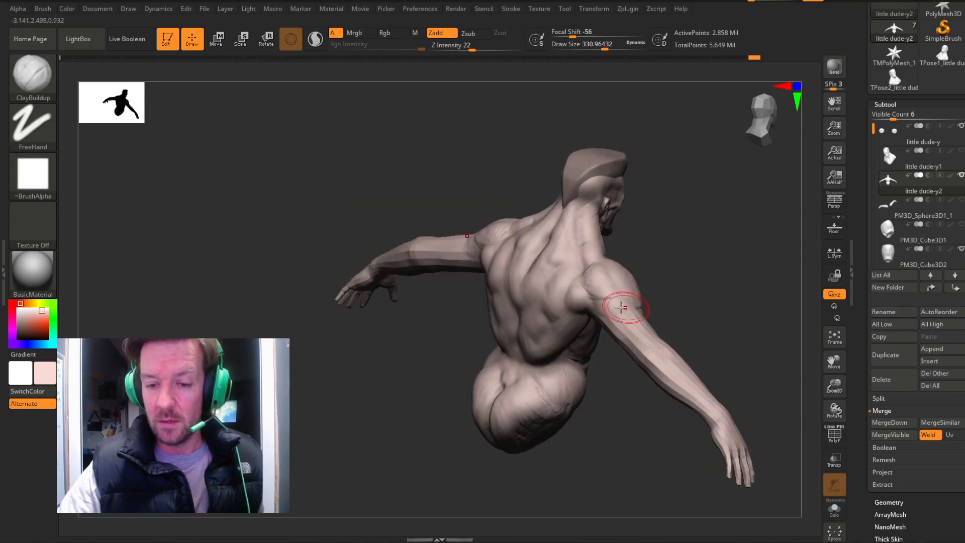
# Add ClayBuildup strokes to the back and outer side of the upper arm below the deltoid.
pyautogui.moveTo(705, 243)
pyautogui.mouseDown()
pyautogui.moveTo(601, 311)
pyautogui.moveTo(636, 327)
pyautogui.mouseUp()
pyautogui.moveTo(696, 274)
pyautogui.mouseDown()
pyautogui.moveTo(646, 305)
pyautogui.moveTo(643, 326)
pyautogui.moveTo(614, 308)
pyautogui.moveTo(613, 319)
pyautogui.moveTo(648, 336)
pyautogui.mouseUp()
pyautogui.moveTo(699, 242)
pyautogui.mouseDown()
pyautogui.moveTo(508, 179)
pyautogui.moveTo(703, 233)
pyautogui.moveTo(752, 188)
pyautogui.mouseUp()
pyautogui.moveTo(797, 150); pyautogui.dragTo(754, 143)
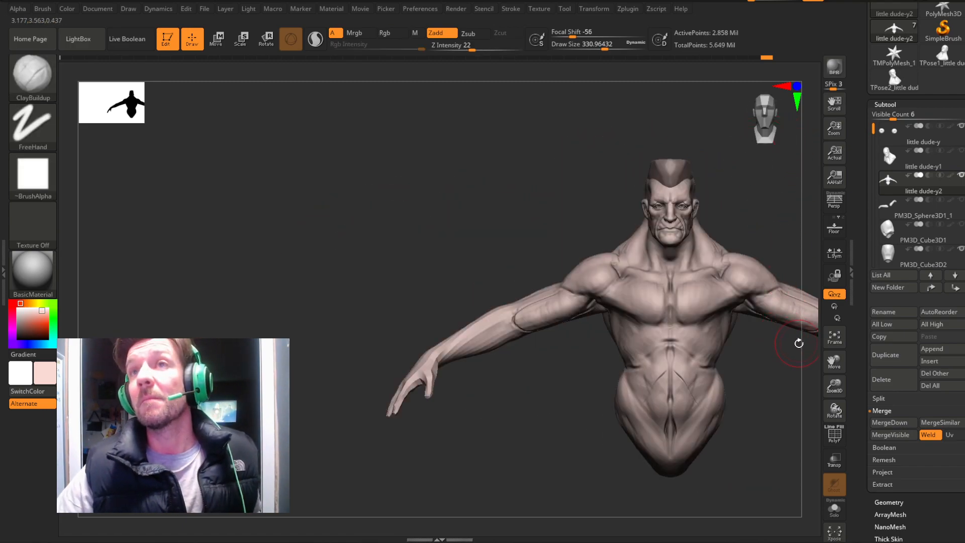
pyautogui.moveTo(809, 352); pyautogui.dragTo(669, 374)
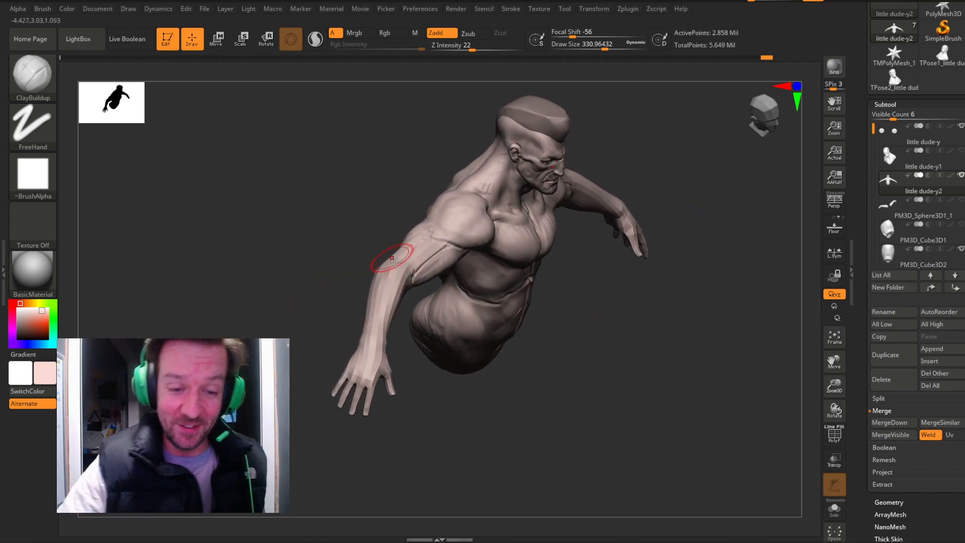
# Build up the elbow and the muscles along the outer forearm with ClayBuildup.
pyautogui.moveTo(399, 269); pyautogui.dragTo(395, 309)
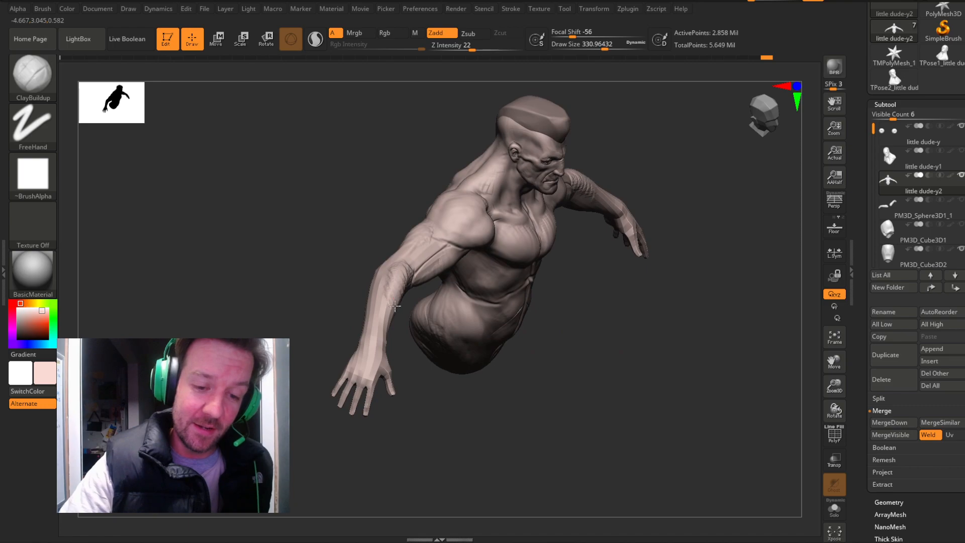
pyautogui.moveTo(617, 318)
pyautogui.mouseDown()
pyautogui.moveTo(642, 334)
pyautogui.moveTo(556, 294)
pyautogui.mouseUp()
pyautogui.moveTo(370, 269); pyautogui.dragTo(389, 302)
pyautogui.moveTo(454, 271)
pyautogui.mouseDown()
pyautogui.moveTo(414, 284)
pyautogui.moveTo(408, 330)
pyautogui.mouseUp()
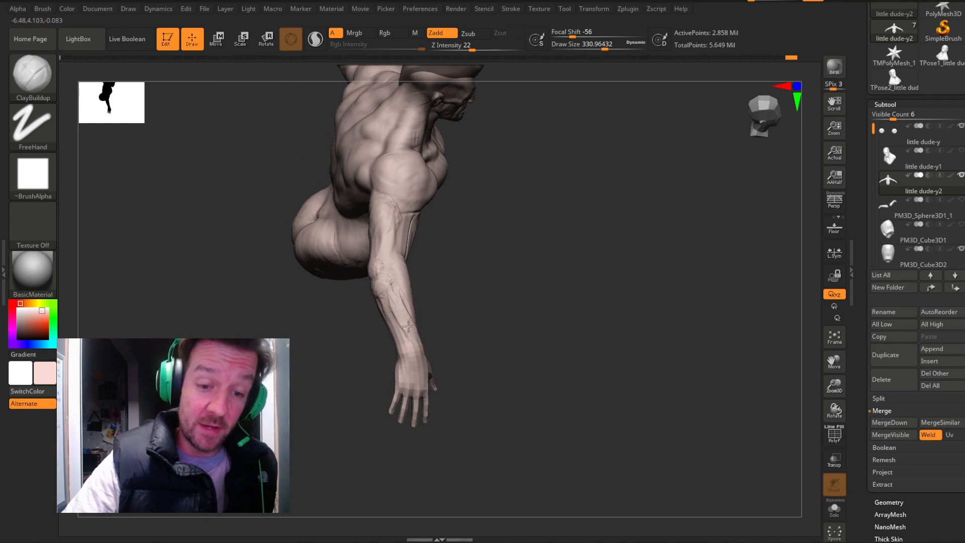
# Smooth the clay strokes along the elbow and outer forearm.
pyautogui.press('shift')
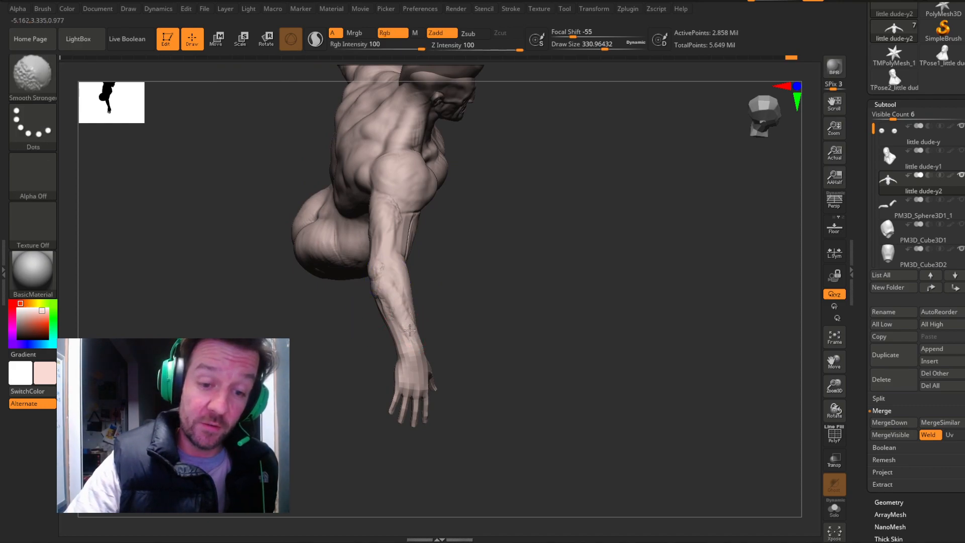
pyautogui.moveTo(496, 250)
pyautogui.mouseDown()
pyautogui.moveTo(567, 265)
pyautogui.moveTo(377, 275)
pyautogui.moveTo(384, 304)
pyautogui.mouseUp()
pyautogui.press('shift')
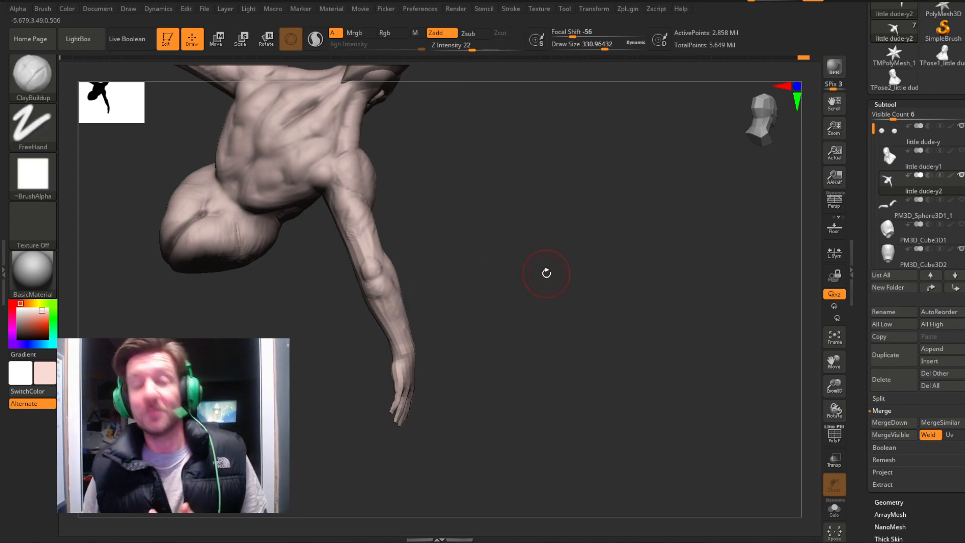
# Build up the triceps, elbow and upper forearm with ClayBuildup from the back and side, smoothing between strokes.
pyautogui.moveTo(502, 190)
pyautogui.mouseDown()
pyautogui.moveTo(504, 181)
pyautogui.moveTo(484, 190)
pyautogui.moveTo(508, 179)
pyautogui.moveTo(463, 200)
pyautogui.mouseUp()
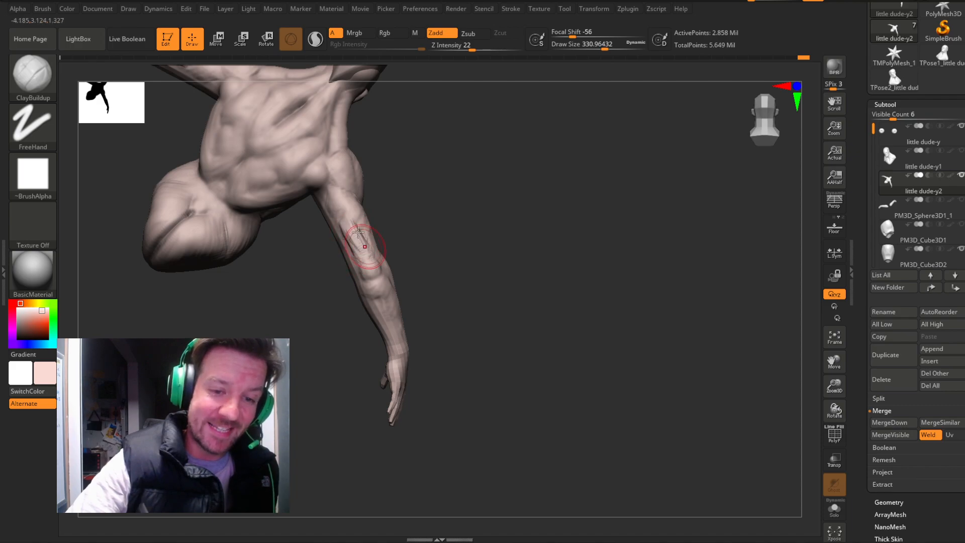
pyautogui.moveTo(448, 222)
pyautogui.mouseDown()
pyautogui.moveTo(445, 253)
pyautogui.moveTo(407, 235)
pyautogui.mouseUp()
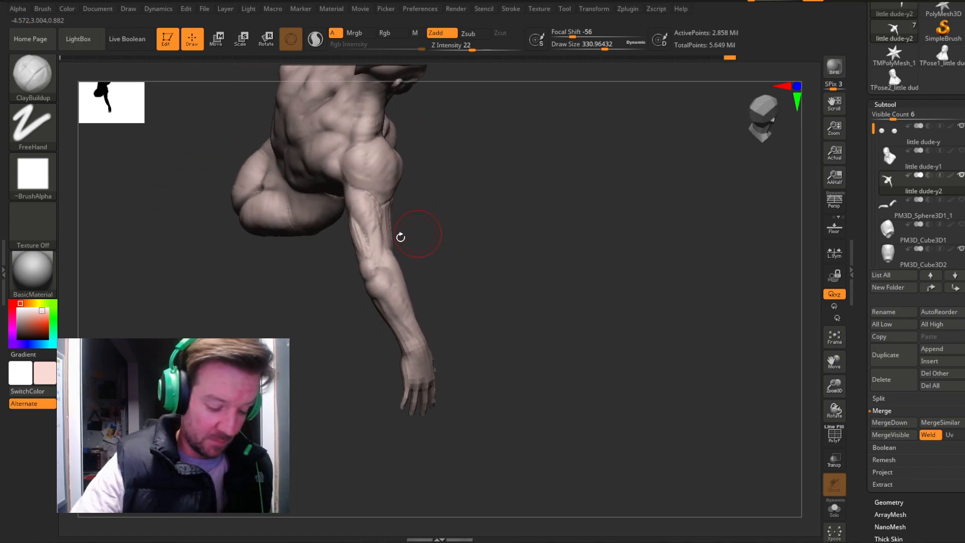
pyautogui.press('shift')
pyautogui.moveTo(463, 215); pyautogui.dragTo(443, 214)
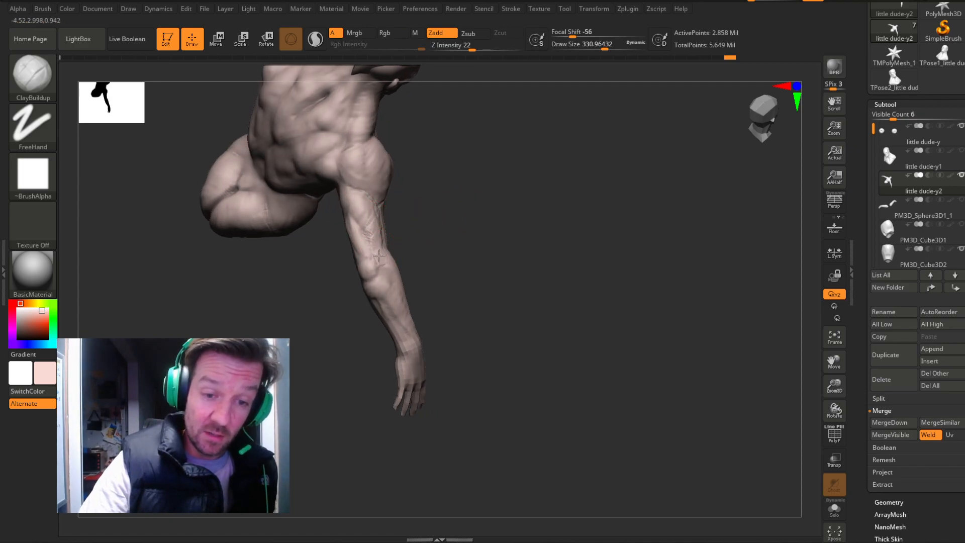
pyautogui.moveTo(450, 234)
pyautogui.mouseDown()
pyautogui.moveTo(422, 252)
pyautogui.moveTo(382, 256)
pyautogui.moveTo(398, 281)
pyautogui.mouseUp()
pyautogui.moveTo(495, 240); pyautogui.dragTo(458, 263)
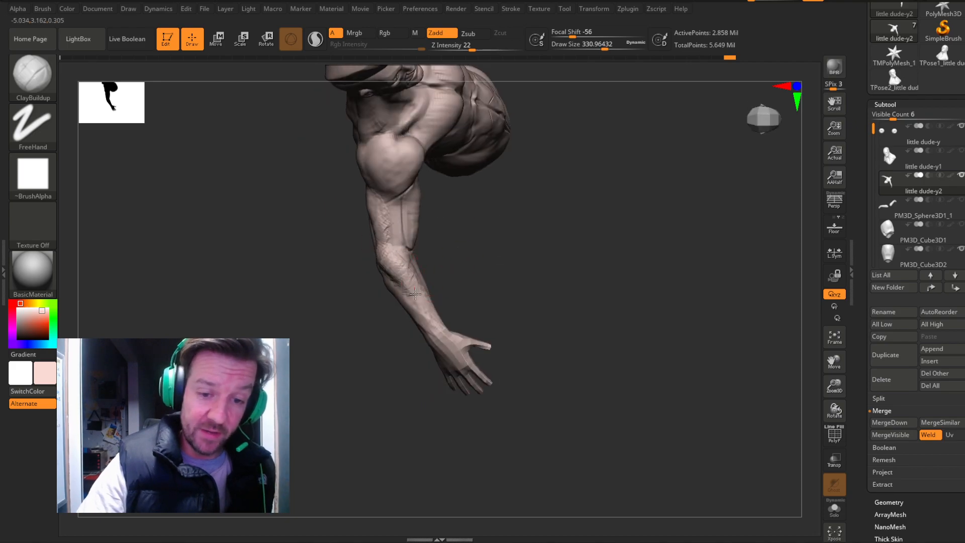
# Build up and smooth the triceps from the back with ClayBuildup, shaping its muscle heads down to the elbow.
pyautogui.moveTo(656, 189); pyautogui.dragTo(685, 179)
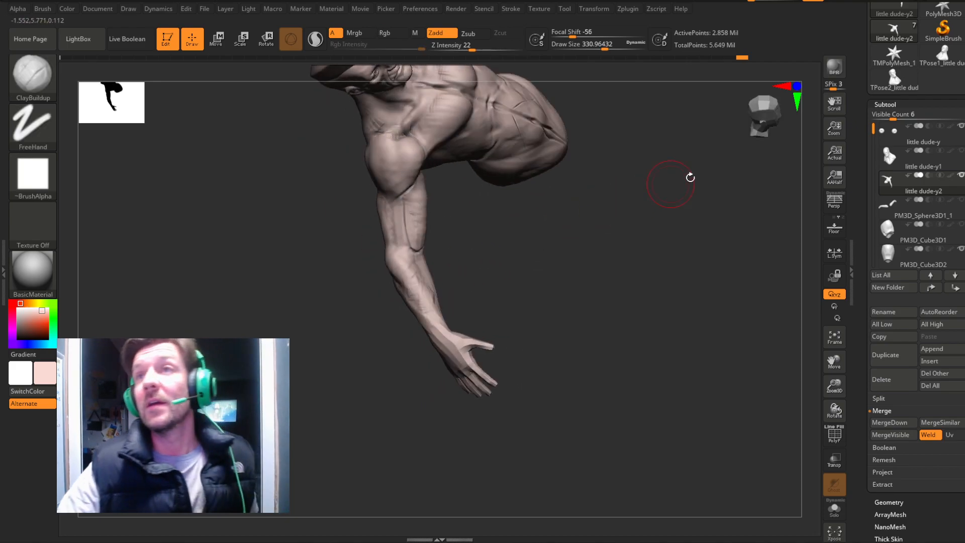
pyautogui.click(769, 111)
pyautogui.click(769, 109)
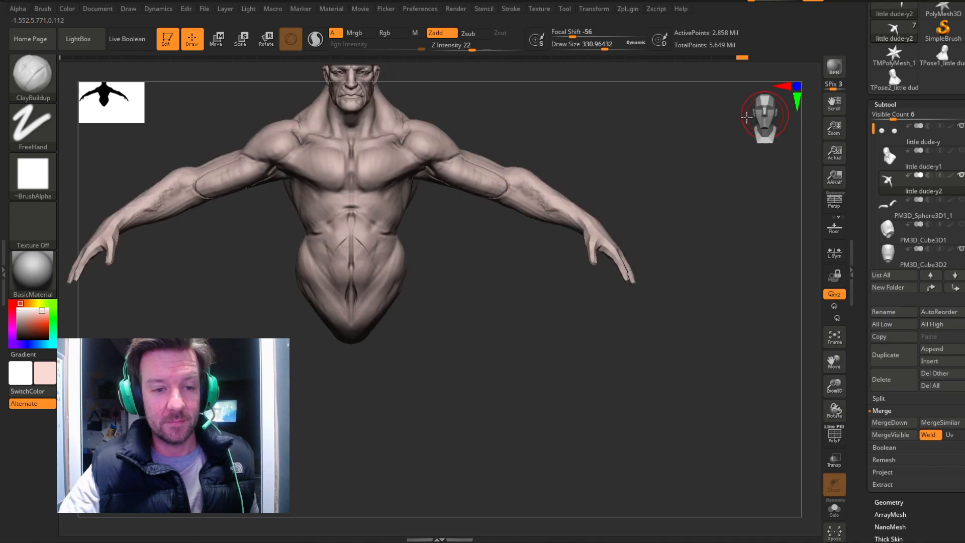
pyautogui.click(754, 117)
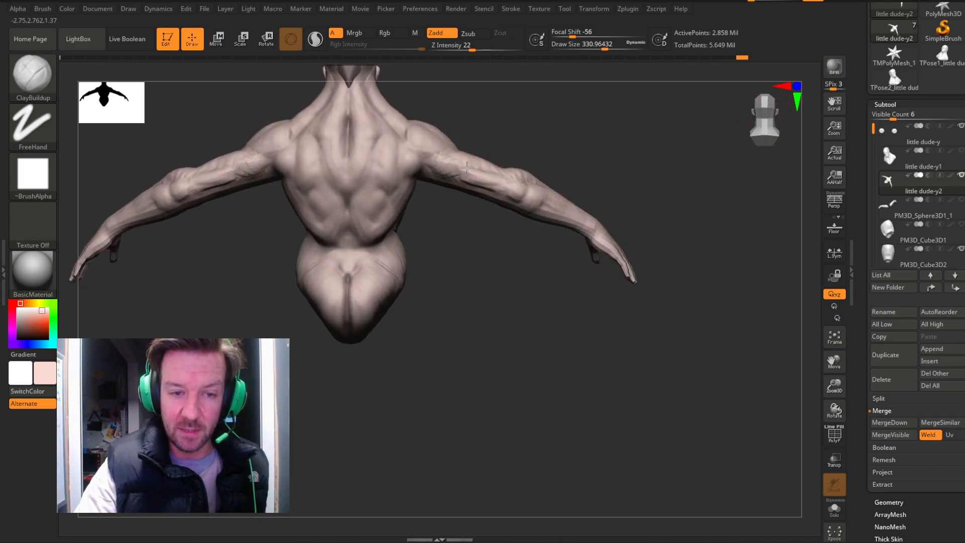
pyautogui.moveTo(542, 150)
pyautogui.mouseDown()
pyautogui.moveTo(579, 139)
pyautogui.moveTo(565, 174)
pyautogui.mouseUp()
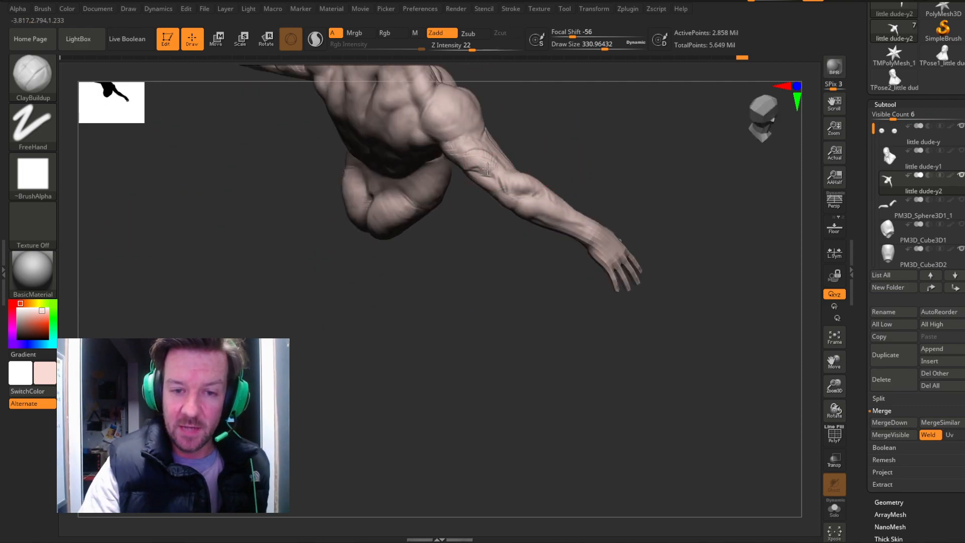
pyautogui.moveTo(493, 165)
pyautogui.mouseDown()
pyautogui.moveTo(626, 125)
pyautogui.moveTo(520, 162)
pyautogui.mouseUp()
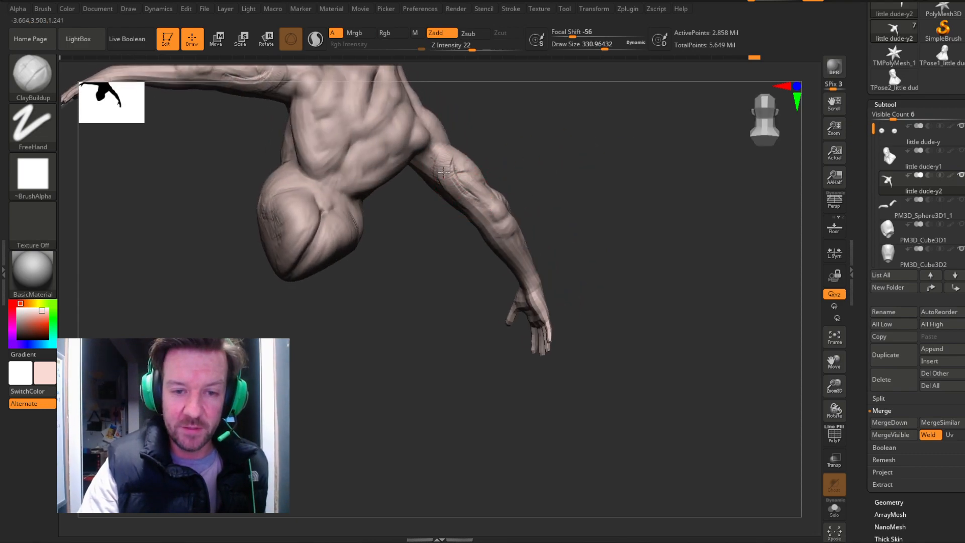
pyautogui.moveTo(433, 161); pyautogui.dragTo(484, 208)
pyautogui.keyDown('shift'); pyautogui.moveTo(460, 176); pyautogui.dragTo(444, 144); pyautogui.keyUp('shift')
pyautogui.moveTo(545, 171); pyautogui.dragTo(522, 175)
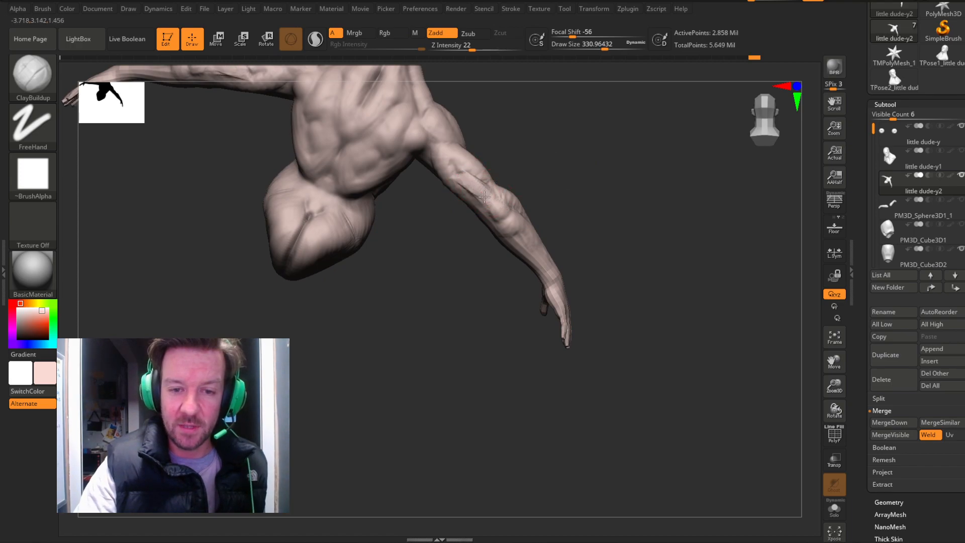
# Examine the overall shape of the torso, shoulders and arms from a distance and from the front.
pyautogui.moveTo(535, 168)
pyautogui.mouseDown()
pyautogui.moveTo(646, 181)
pyautogui.moveTo(814, 150)
pyautogui.mouseUp()
pyautogui.moveTo(834, 385); pyautogui.dragTo(786, 207)
pyautogui.moveTo(754, 114); pyautogui.dragTo(758, 104)
pyautogui.click(758, 104)
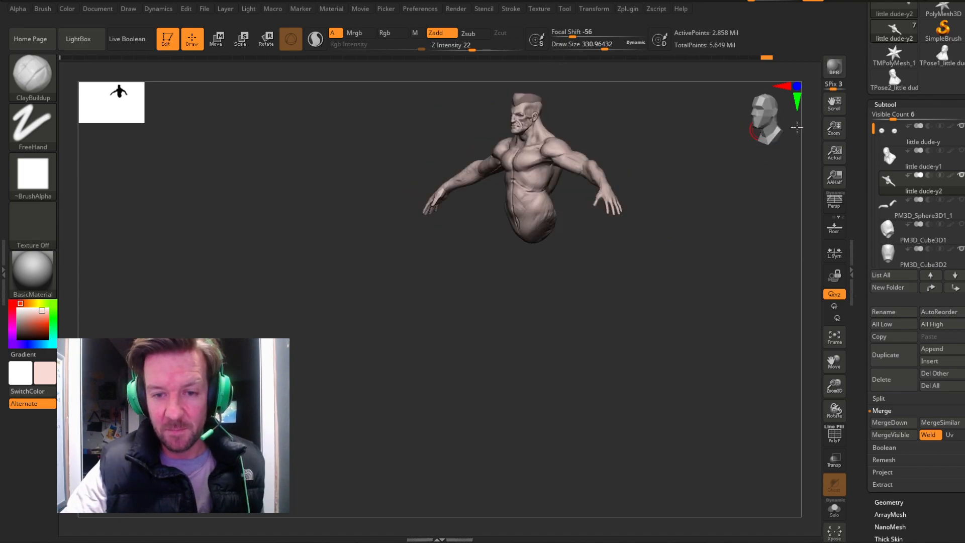
pyautogui.moveTo(834, 361); pyautogui.dragTo(781, 345)
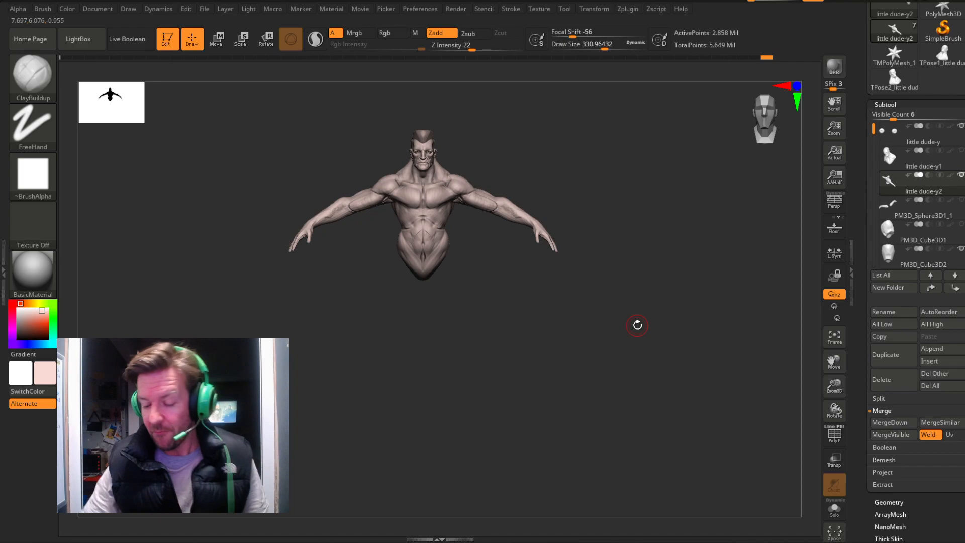
pyautogui.moveTo(835, 386); pyautogui.dragTo(836, 449)
pyautogui.moveTo(833, 363)
pyautogui.mouseDown()
pyautogui.moveTo(818, 407)
pyautogui.moveTo(764, 309)
pyautogui.mouseUp()
pyautogui.moveTo(696, 208)
pyautogui.mouseDown()
pyautogui.moveTo(741, 203)
pyautogui.moveTo(715, 209)
pyautogui.moveTo(743, 180)
pyautogui.moveTo(748, 142)
pyautogui.moveTo(769, 139)
pyautogui.mouseUp()
pyautogui.moveTo(836, 360); pyautogui.dragTo(901, 342)
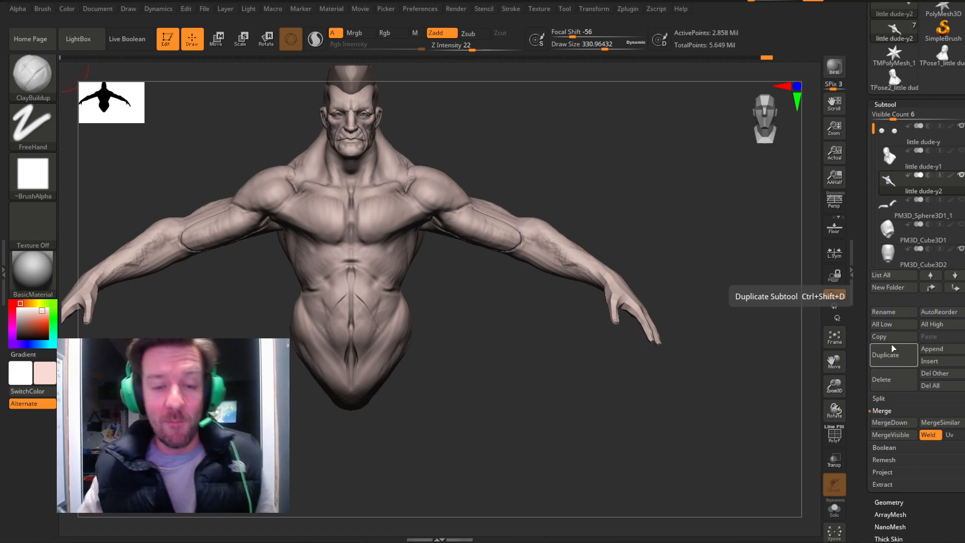
pyautogui.moveTo(834, 361); pyautogui.dragTo(905, 383)
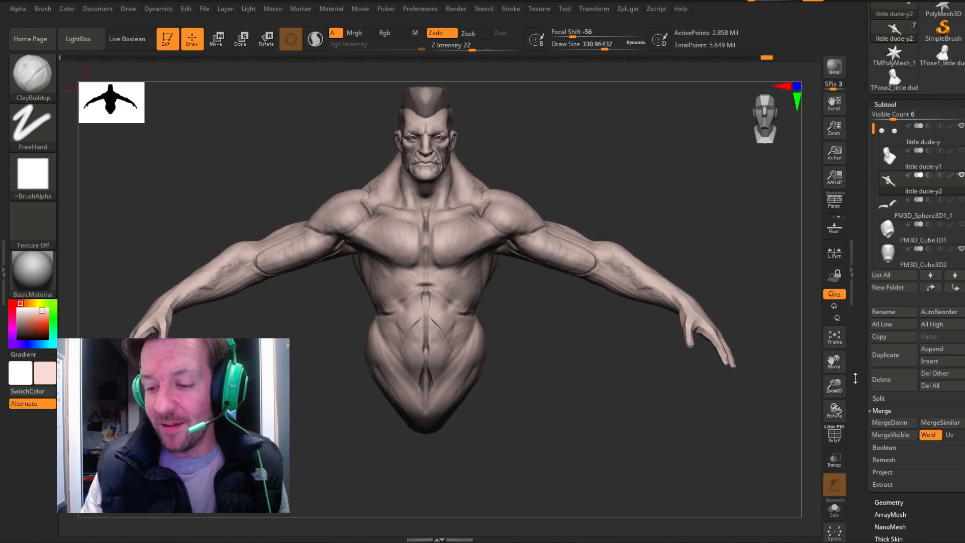
pyautogui.moveTo(835, 377); pyautogui.dragTo(835, 381)
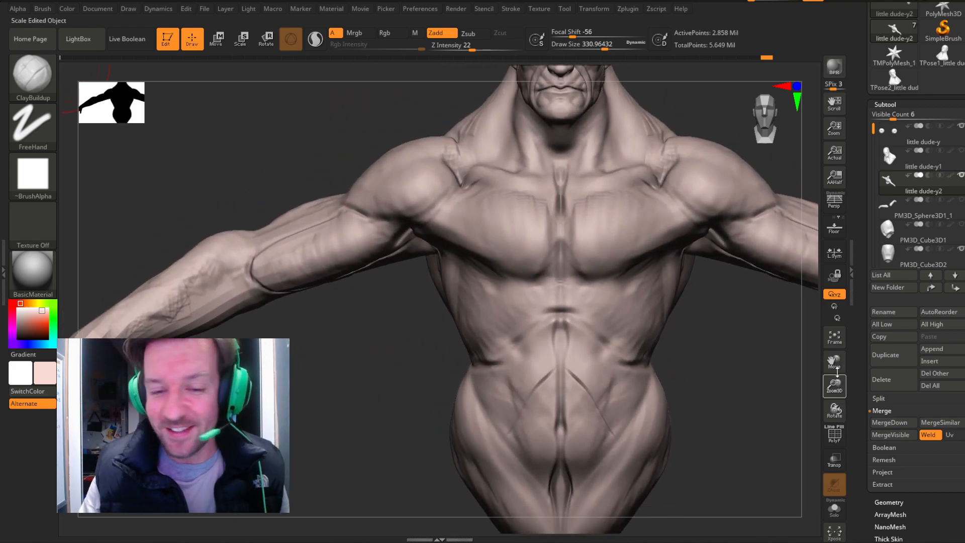
# Try carving ClayBuildup strokes into the side of the head above and behind the ear.
pyautogui.click(834, 336)
pyautogui.moveTo(775, 409); pyautogui.dragTo(786, 222)
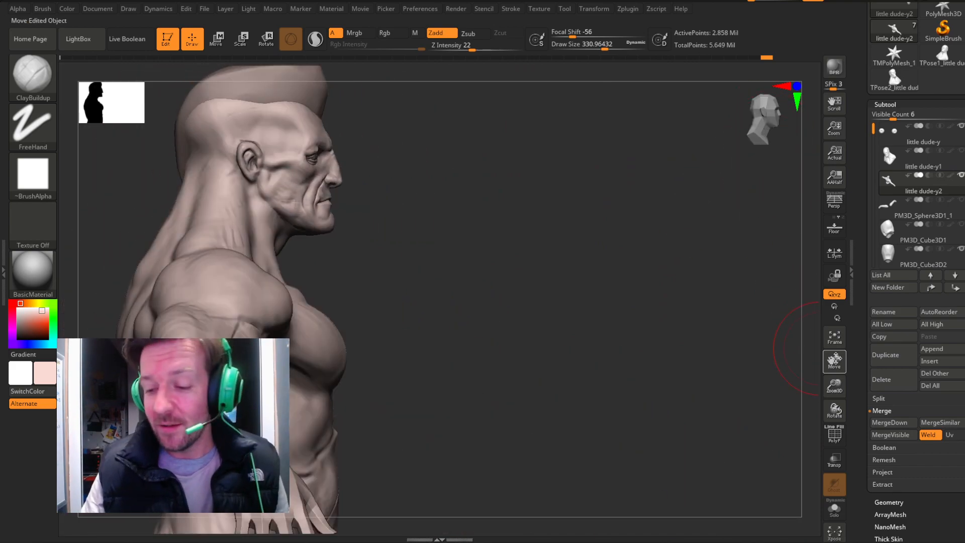
pyautogui.moveTo(834, 361); pyautogui.dragTo(846, 344)
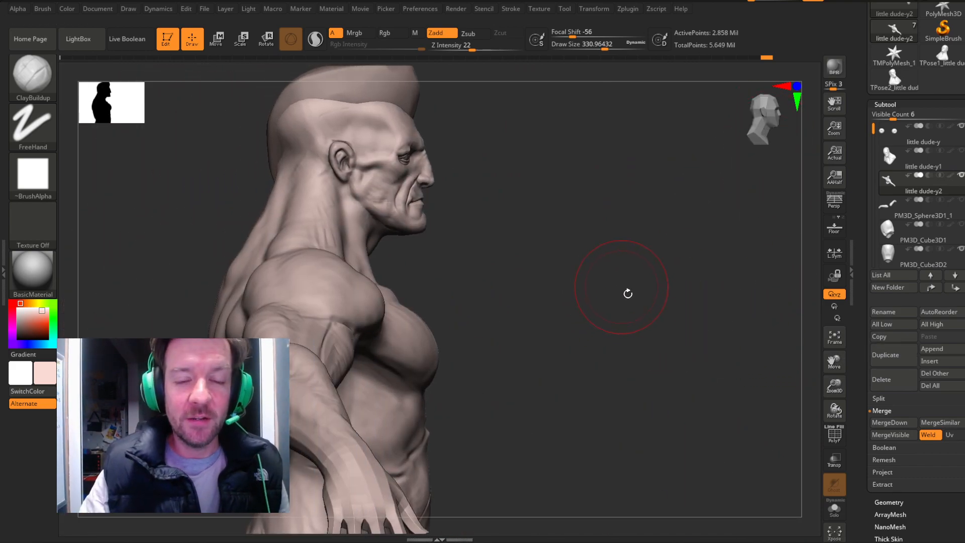
pyautogui.moveTo(577, 224); pyautogui.dragTo(793, 241)
pyautogui.moveTo(833, 361); pyautogui.dragTo(898, 377)
pyautogui.moveTo(834, 385)
pyautogui.mouseDown()
pyautogui.moveTo(834, 372)
pyautogui.moveTo(835, 452)
pyautogui.mouseUp()
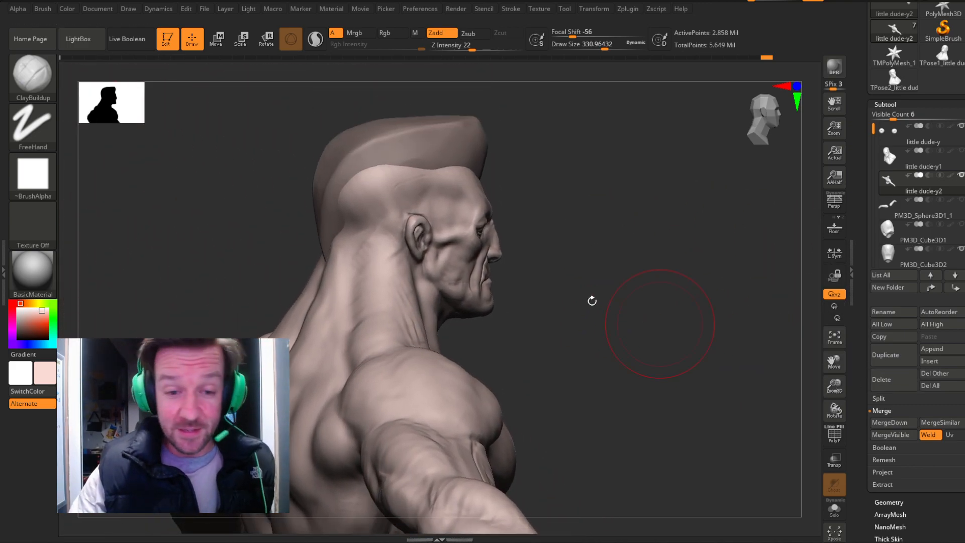
pyautogui.keyDown('alt'); pyautogui.moveTo(398, 177); pyautogui.dragTo(371, 201); pyautogui.keyUp('alt')
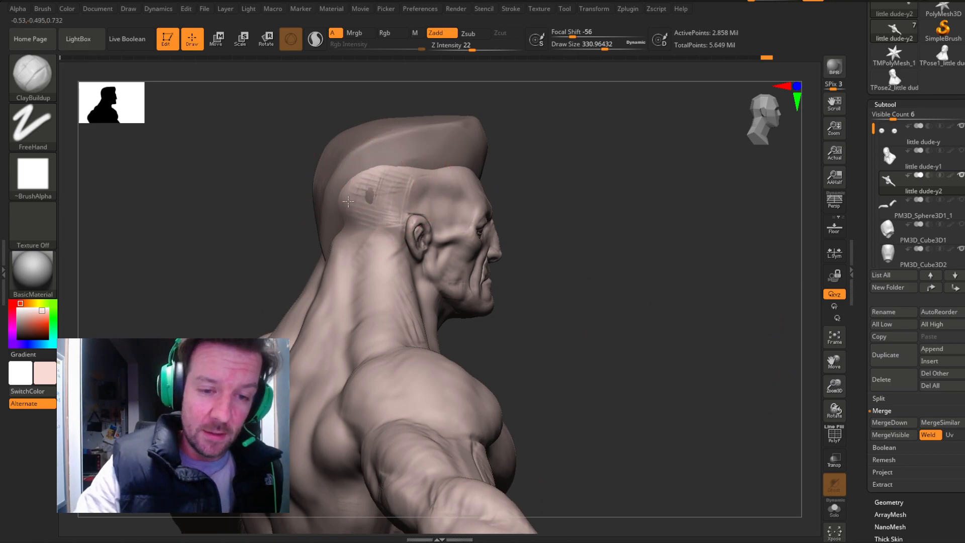
pyautogui.press('ctrl')
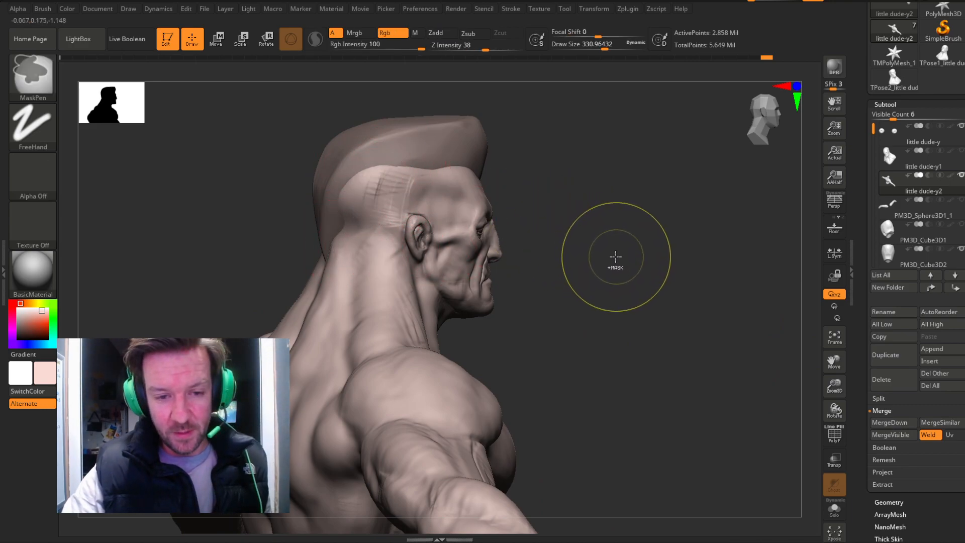
# Insert the Male Full Leg part from the IMM BParts brush symmetrically onto the sides of the pelvis.
pyautogui.moveTo(724, 163); pyautogui.dragTo(756, 172)
pyautogui.moveTo(836, 360); pyautogui.dragTo(855, 308)
pyautogui.moveTo(834, 386); pyautogui.dragTo(820, 300)
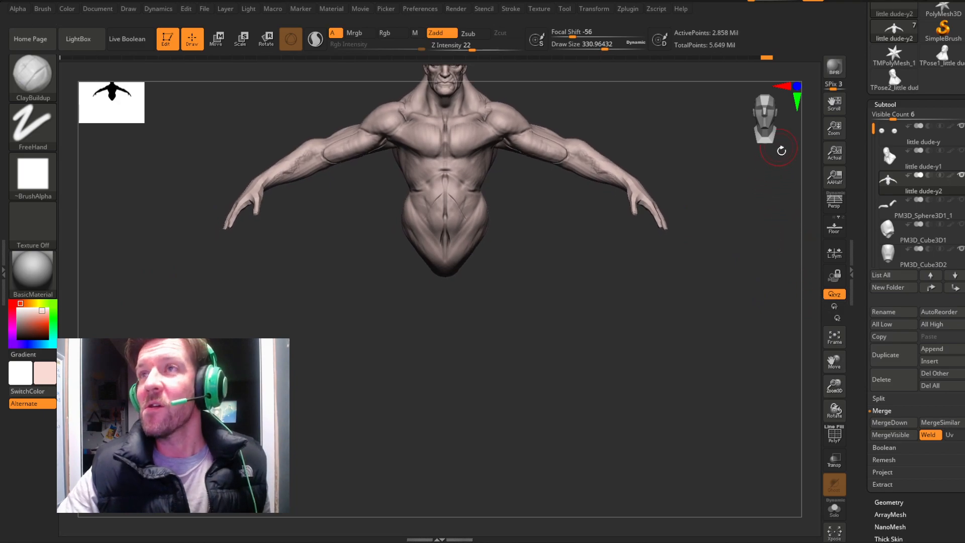
pyautogui.moveTo(832, 357); pyautogui.dragTo(840, 435)
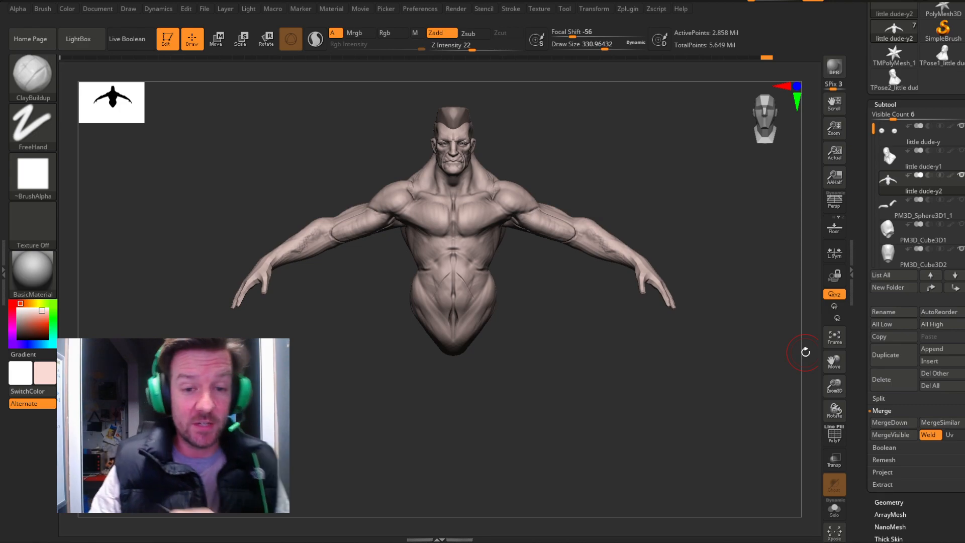
pyautogui.press('b')
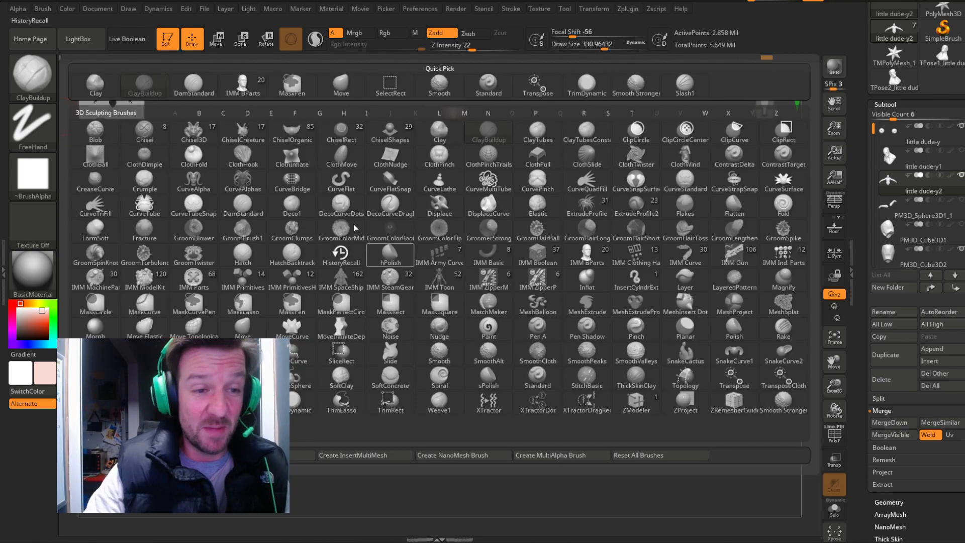
pyautogui.click(245, 89)
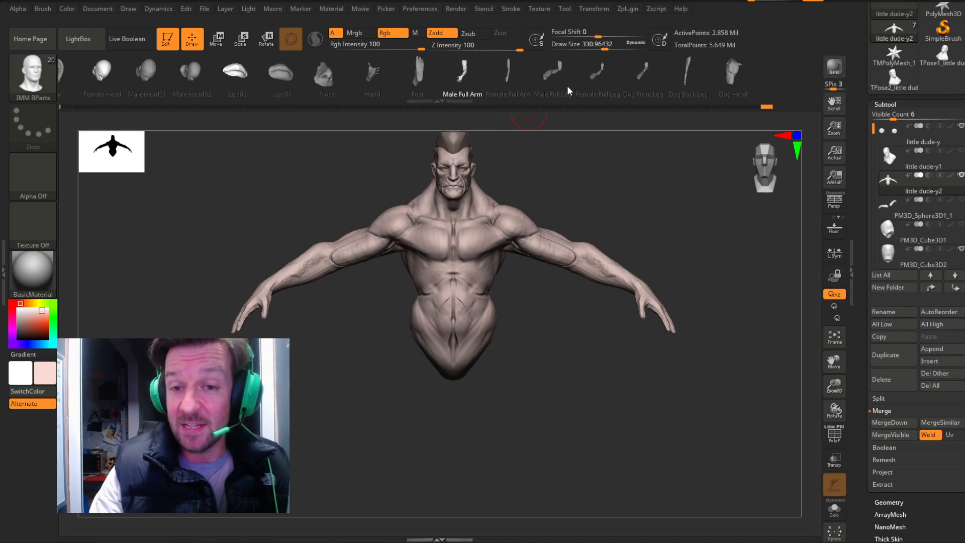
pyautogui.click(553, 74)
pyautogui.moveTo(628, 325)
pyautogui.mouseDown()
pyautogui.moveTo(588, 340)
pyautogui.moveTo(587, 326)
pyautogui.mouseUp()
pyautogui.moveTo(438, 363); pyautogui.dragTo(456, 435)
# Rotate the inserted legs with the gizmo so they hang straight down and move them beneath the hips.
pyautogui.moveTo(694, 211); pyautogui.dragTo(756, 178)
pyautogui.click(774, 180)
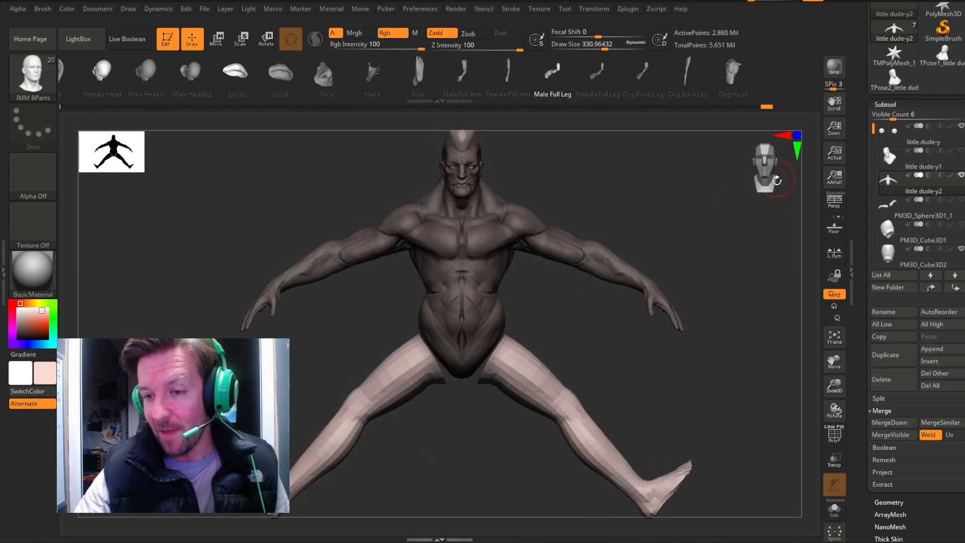
pyautogui.moveTo(839, 383); pyautogui.dragTo(836, 402)
pyautogui.moveTo(835, 362); pyautogui.dragTo(833, 304)
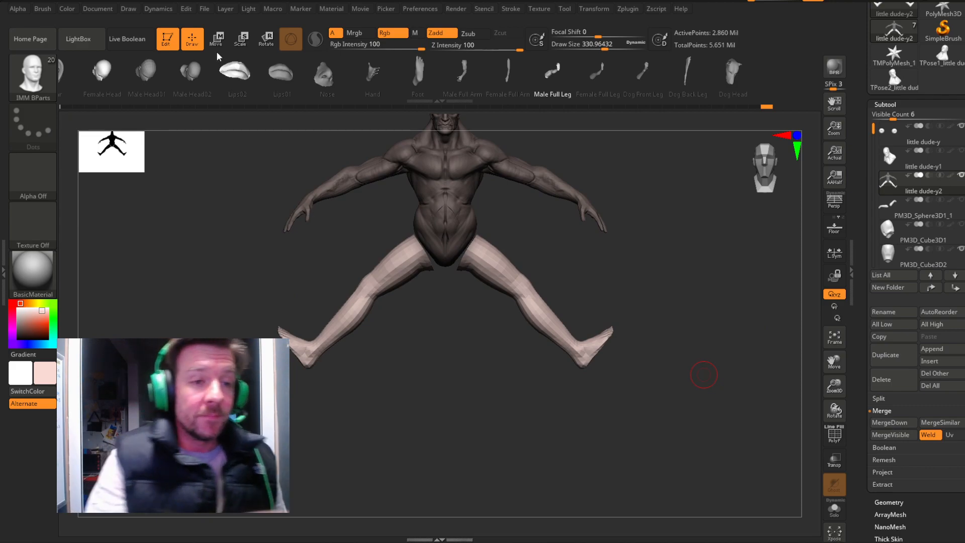
pyautogui.press('w')
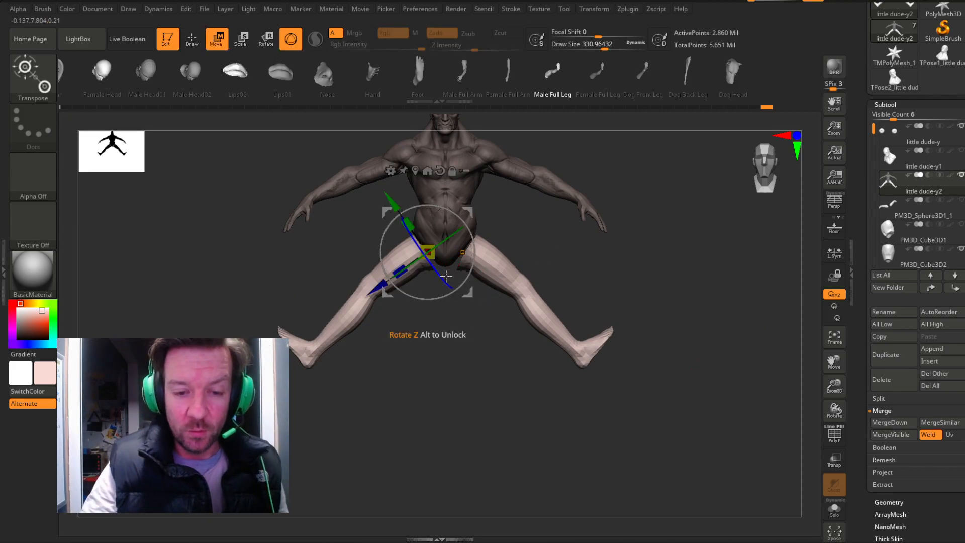
pyautogui.moveTo(435, 265); pyautogui.dragTo(482, 330)
pyautogui.moveTo(441, 275); pyautogui.dragTo(631, 225)
pyautogui.moveTo(643, 307); pyautogui.dragTo(516, 294)
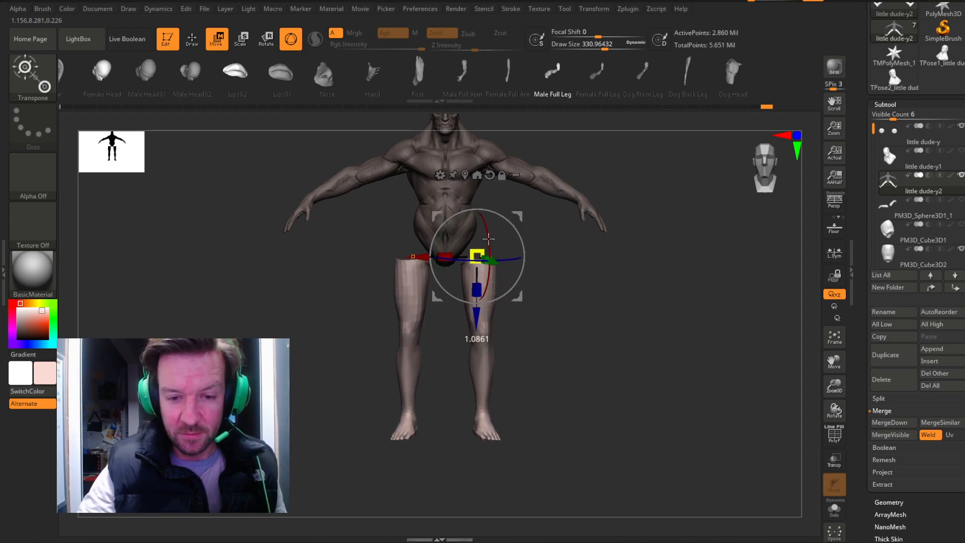
# Enlarge and raise the legs to overlap the pelvis, and angle them slightly outwards into a natural stance.
pyautogui.click(746, 176)
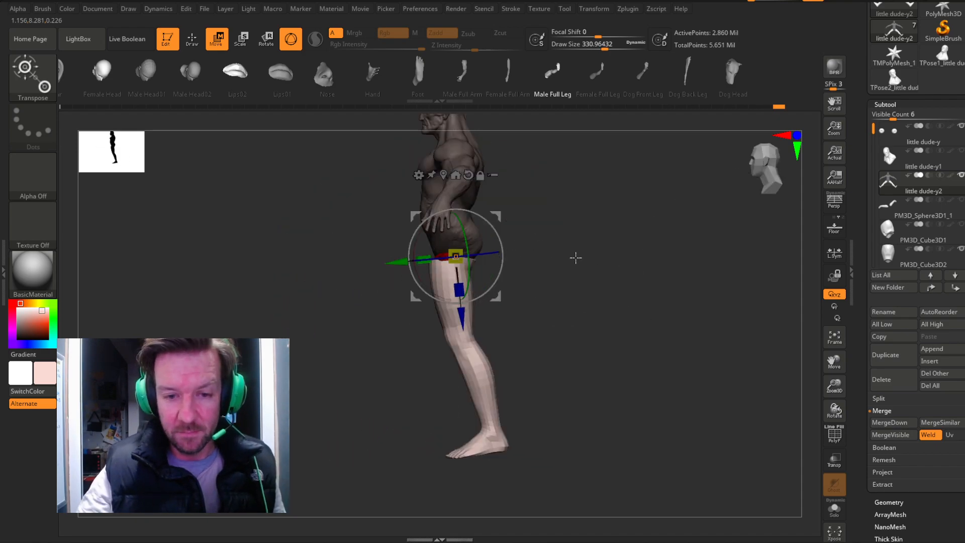
pyautogui.moveTo(502, 296); pyautogui.dragTo(506, 281)
pyautogui.click(780, 176)
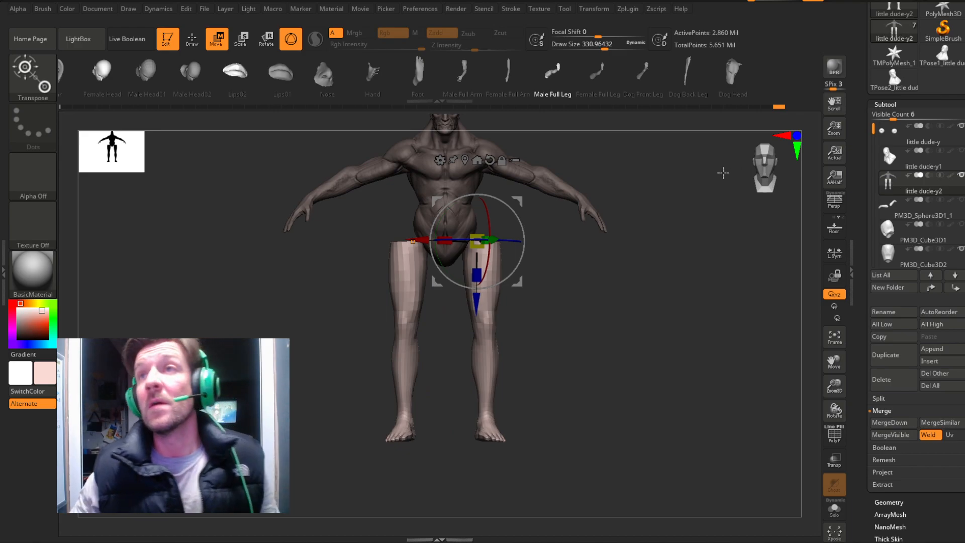
pyautogui.moveTo(525, 261); pyautogui.dragTo(511, 276)
pyautogui.moveTo(605, 288)
pyautogui.mouseDown()
pyautogui.moveTo(560, 291)
pyautogui.moveTo(621, 281)
pyautogui.mouseUp()
# Examine the proportions of the whole figure with its legs from the front, at an angle and in profile.
pyautogui.click(836, 336)
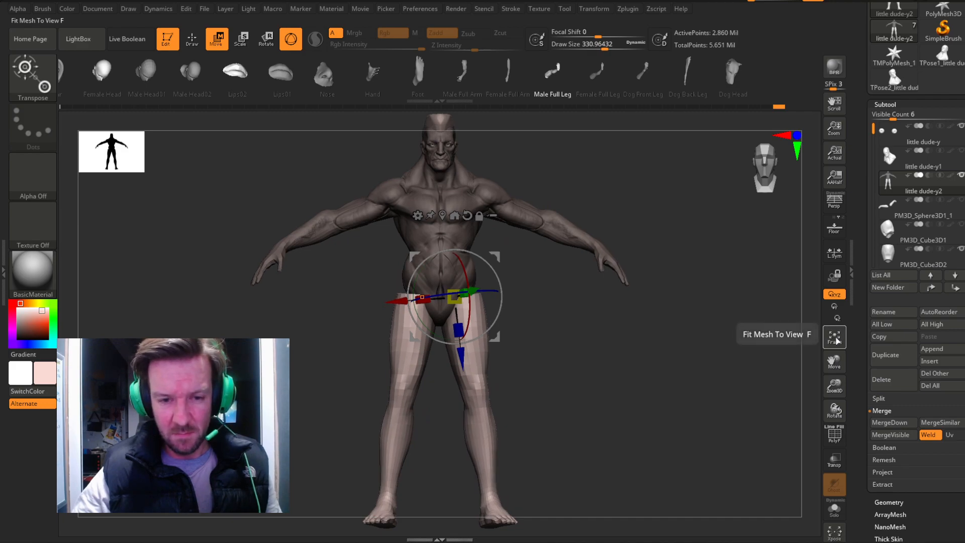
pyautogui.moveTo(834, 385); pyautogui.dragTo(838, 338)
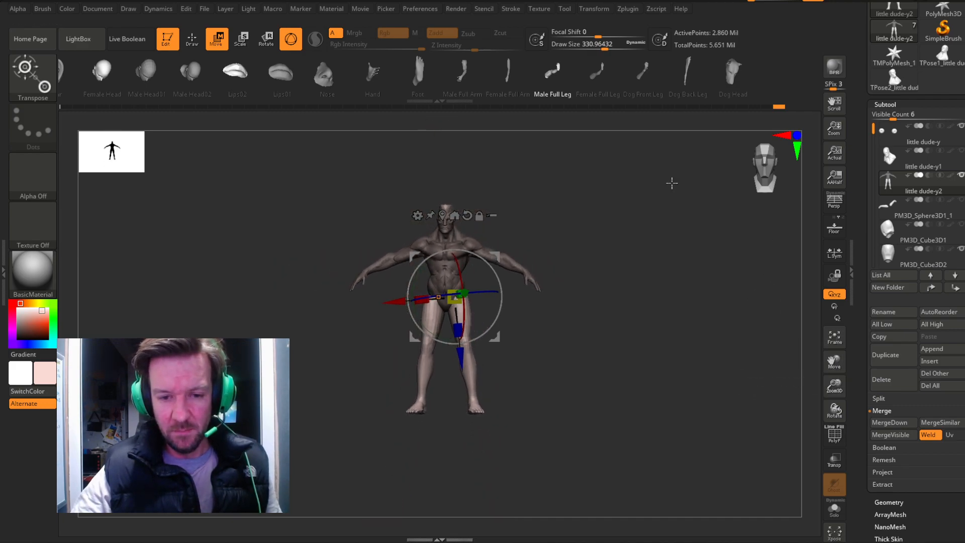
pyautogui.press('q')
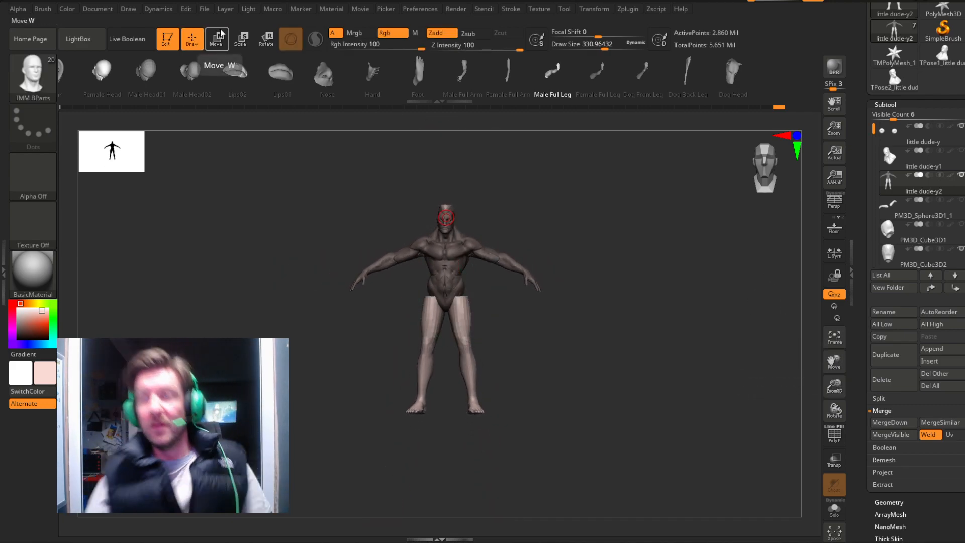
pyautogui.moveTo(613, 304)
pyautogui.mouseDown()
pyautogui.moveTo(672, 304)
pyautogui.moveTo(624, 298)
pyautogui.mouseUp()
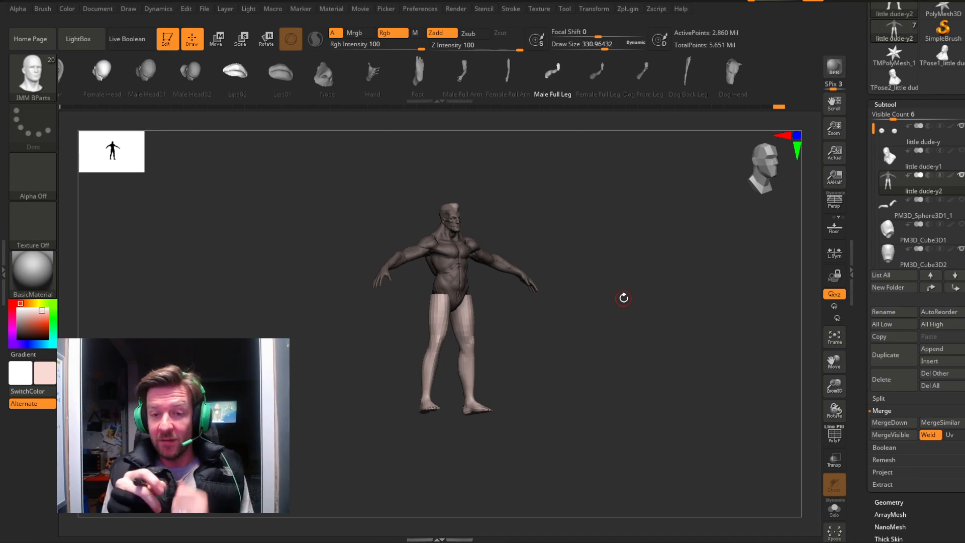
pyautogui.moveTo(765, 171); pyautogui.dragTo(757, 180)
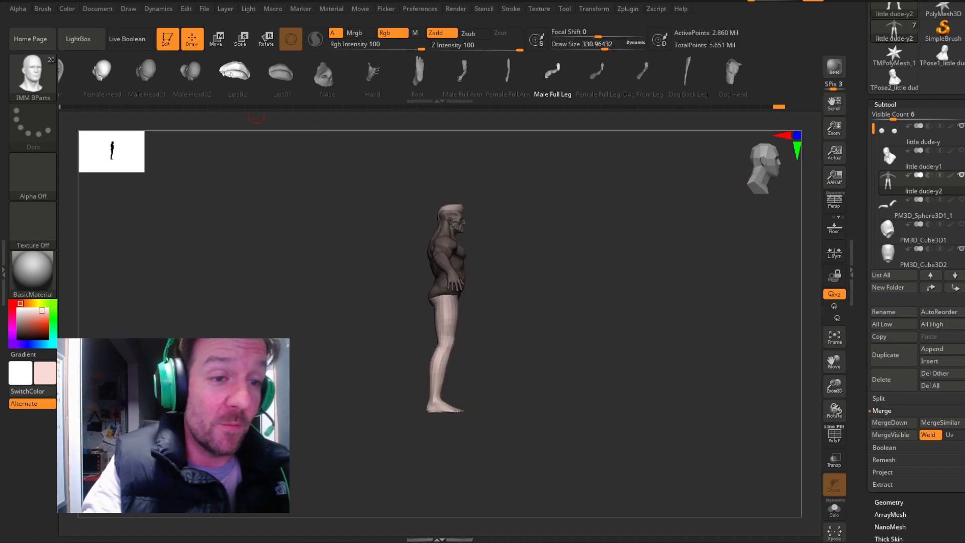
pyautogui.click(41, 78)
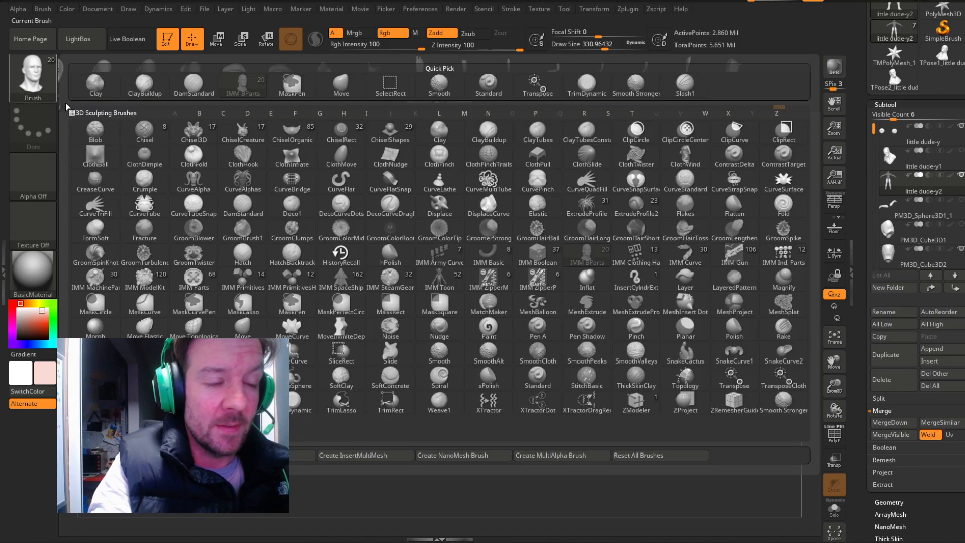
pyautogui.click(144, 83)
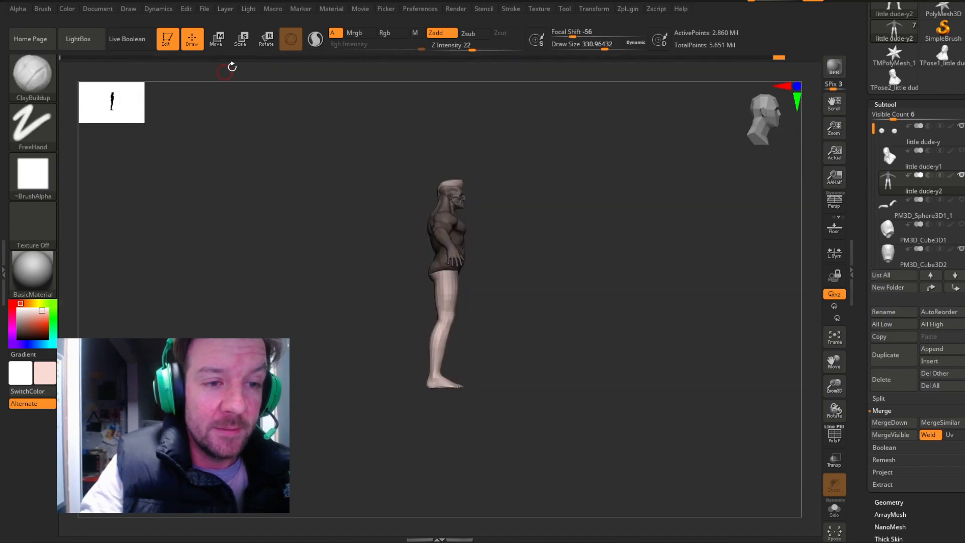
pyautogui.click(217, 39)
pyautogui.click(192, 39)
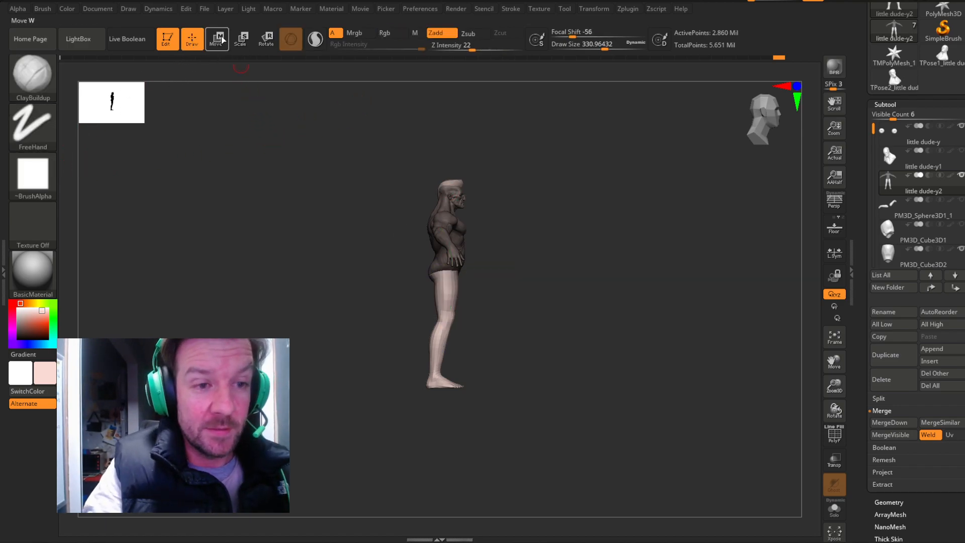
# Pull the upper edges of the legs around the buttocks with the Move brush at a draw size of about 629.
pyautogui.press('b')
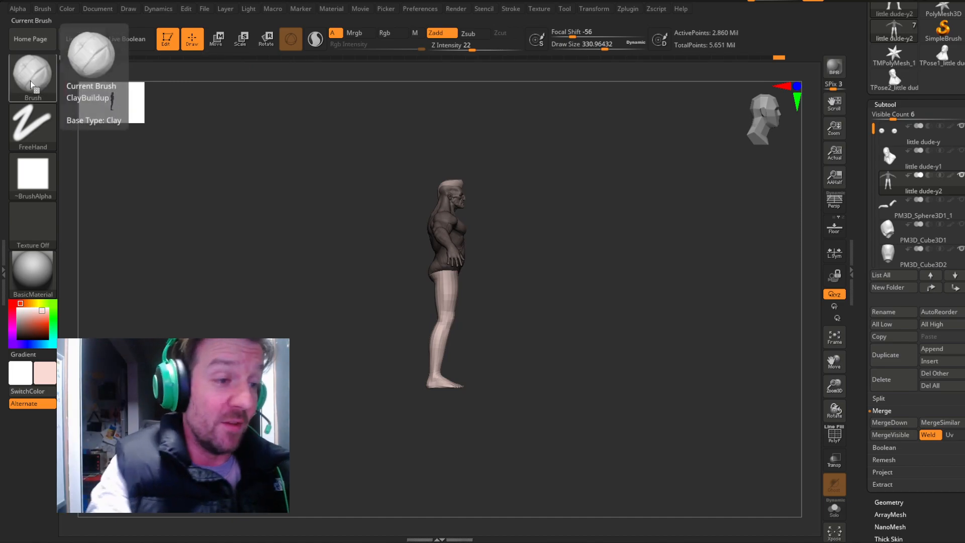
pyautogui.press('m')
pyautogui.press('v')
pyautogui.moveTo(837, 386); pyautogui.dragTo(840, 458)
pyautogui.moveTo(834, 363); pyautogui.dragTo(860, 360)
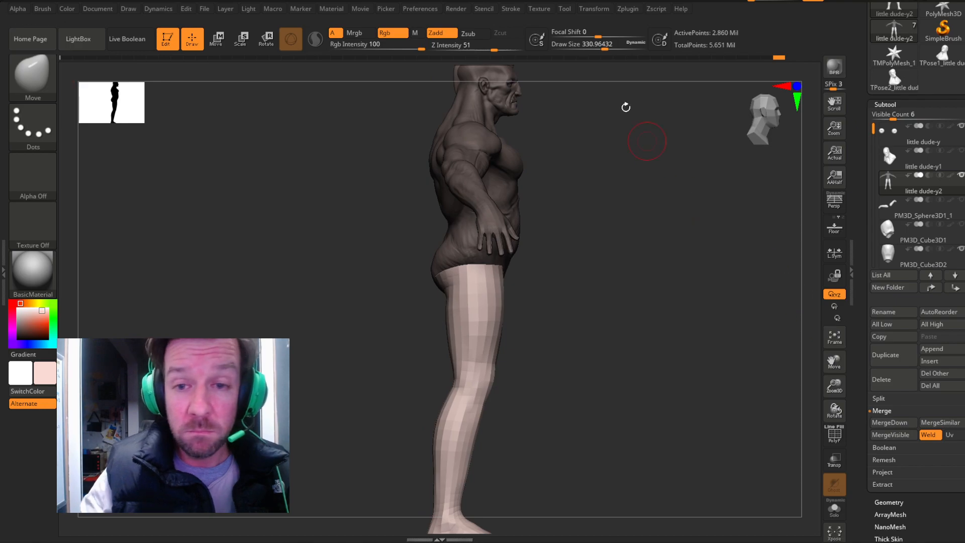
pyautogui.moveTo(605, 45); pyautogui.dragTo(624, 45)
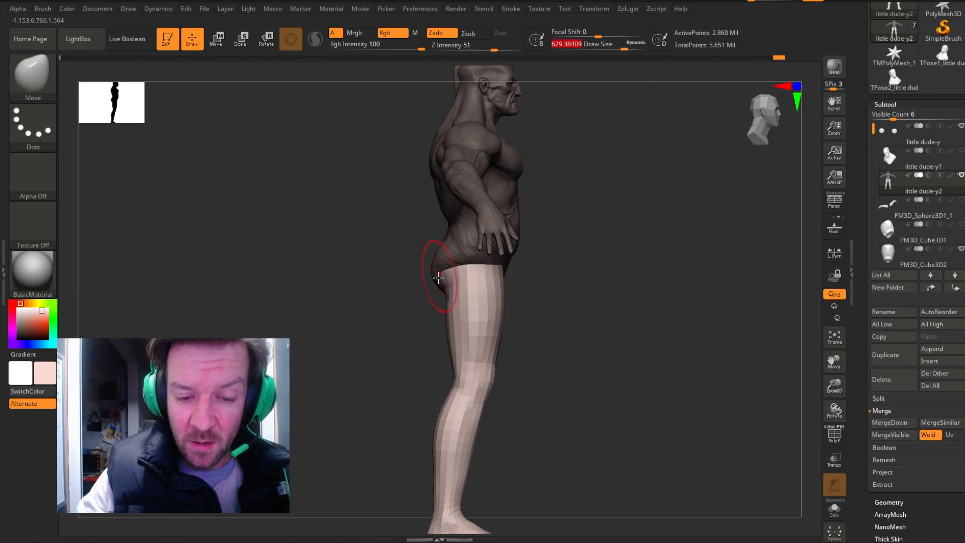
pyautogui.moveTo(438, 277); pyautogui.dragTo(430, 275)
pyautogui.moveTo(616, 258); pyautogui.dragTo(572, 272)
pyautogui.moveTo(630, 274); pyautogui.dragTo(724, 297)
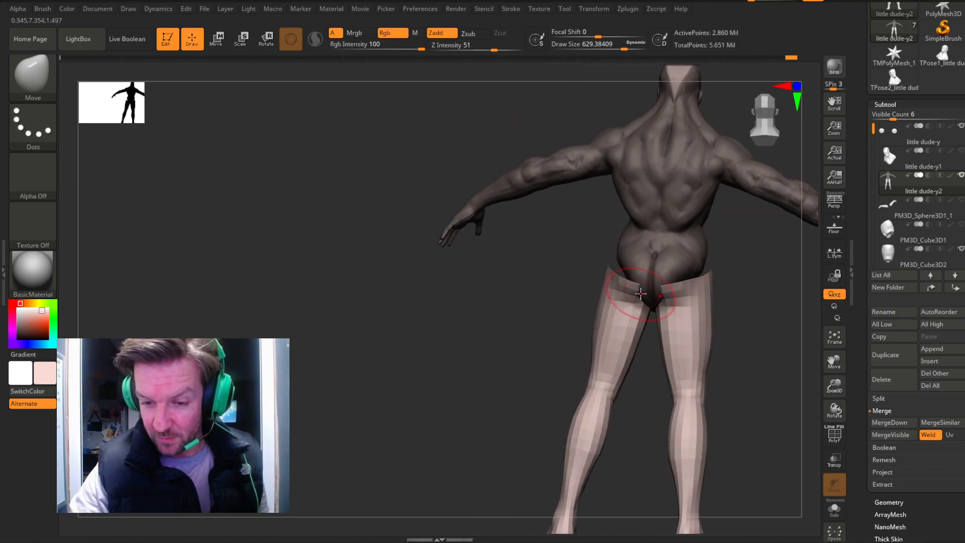
pyautogui.moveTo(639, 301); pyautogui.dragTo(640, 296)
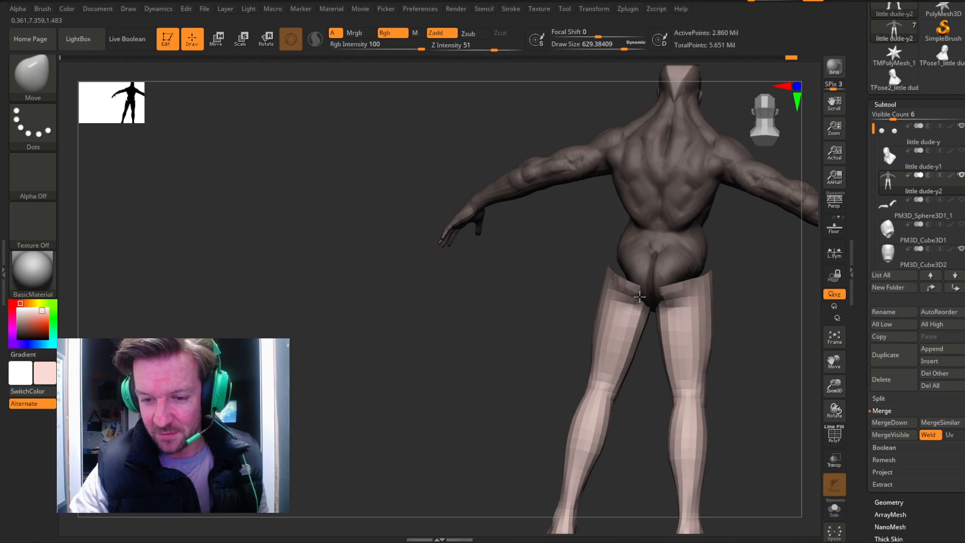
# Invert the mask to protect the legs, reshape the buttocks and hips over the thigh tops, and clear the mask.
pyautogui.moveTo(749, 276)
pyautogui.mouseDown()
pyautogui.moveTo(762, 291)
pyautogui.moveTo(733, 289)
pyautogui.moveTo(666, 256)
pyautogui.moveTo(648, 276)
pyautogui.moveTo(704, 266)
pyautogui.moveTo(677, 269)
pyautogui.moveTo(715, 236)
pyautogui.mouseUp()
pyautogui.keyDown('ctrl'); pyautogui.click(489, 284); pyautogui.keyUp('ctrl')
pyautogui.moveTo(693, 274)
pyautogui.mouseDown()
pyautogui.moveTo(661, 259)
pyautogui.moveTo(704, 281)
pyautogui.mouseUp()
pyautogui.moveTo(758, 245); pyautogui.dragTo(729, 254)
pyautogui.moveTo(834, 361); pyautogui.dragTo(762, 344)
pyautogui.moveTo(834, 386); pyautogui.dragTo(835, 364)
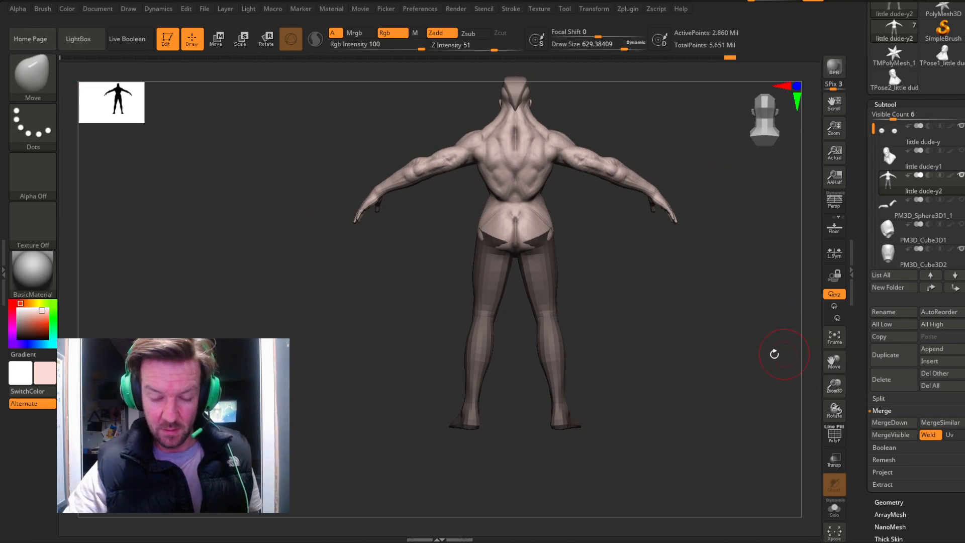
pyautogui.moveTo(553, 238)
pyautogui.keyDown('shift'); pyautogui.mouseDown()
pyautogui.moveTo(538, 242)
pyautogui.moveTo(623, 252)
pyautogui.moveTo(535, 240)
pyautogui.mouseUp(); pyautogui.keyUp('shift')
pyautogui.moveTo(532, 236); pyautogui.dragTo(499, 239, button='right')
pyautogui.moveTo(577, 219); pyautogui.dragTo(717, 324, button='right')
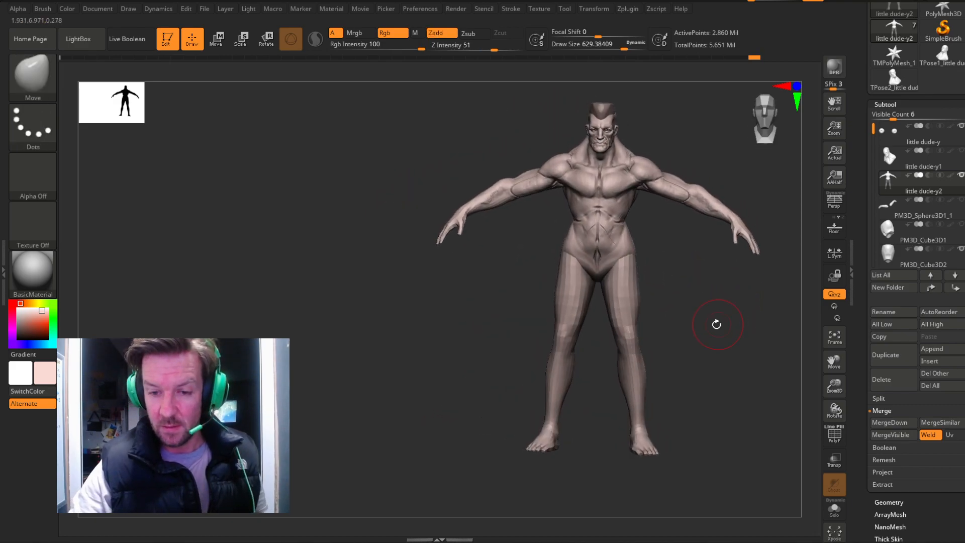
# Remesh the figure with DynaMesh to fuse the inserted legs with the torso.
pyautogui.press('ctrl')
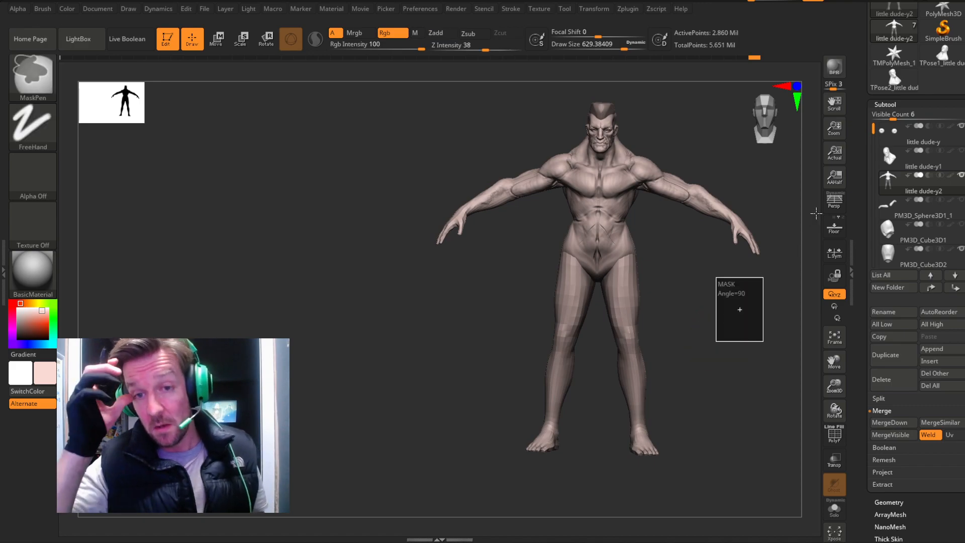
pyautogui.press('ctrl')
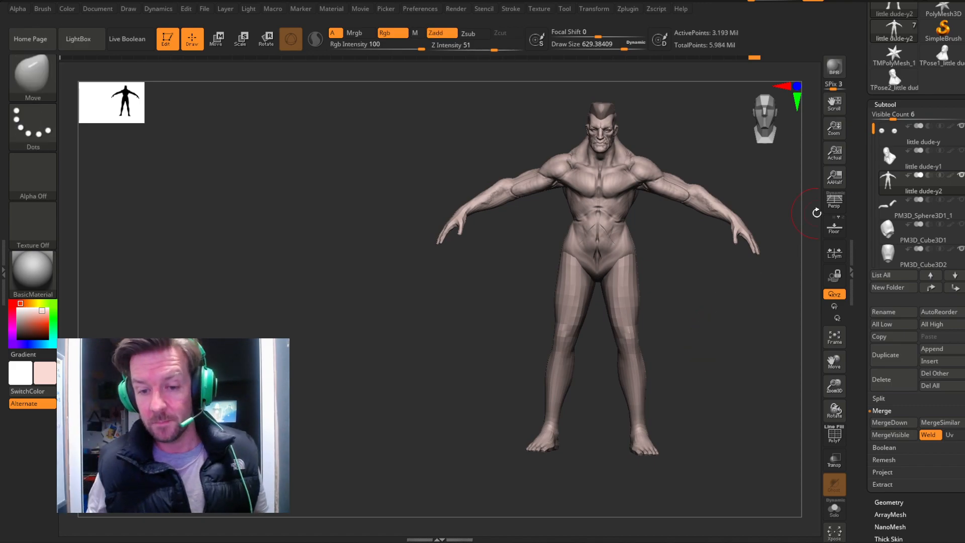
pyautogui.press('shift')
# Build up the glutes and their transition into the upper thighs with ClayBuildup at a draw size of about 358.
pyautogui.click(776, 129)
pyautogui.moveTo(829, 362); pyautogui.dragTo(787, 355)
pyautogui.keyDown('shift'); pyautogui.moveTo(722, 349); pyautogui.dragTo(774, 167); pyautogui.keyUp('shift')
pyautogui.moveTo(731, 208); pyautogui.dragTo(689, 252)
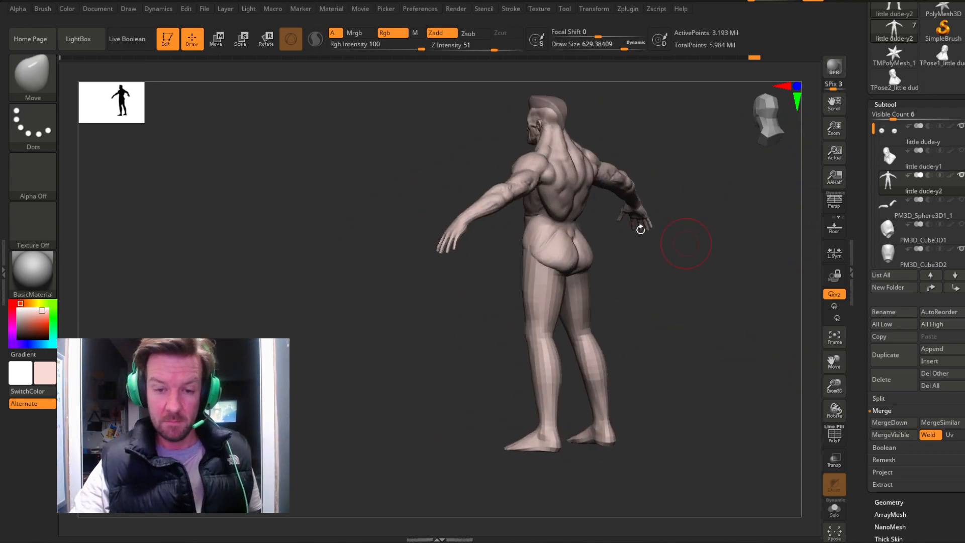
pyautogui.click(33, 76)
pyautogui.click(146, 84)
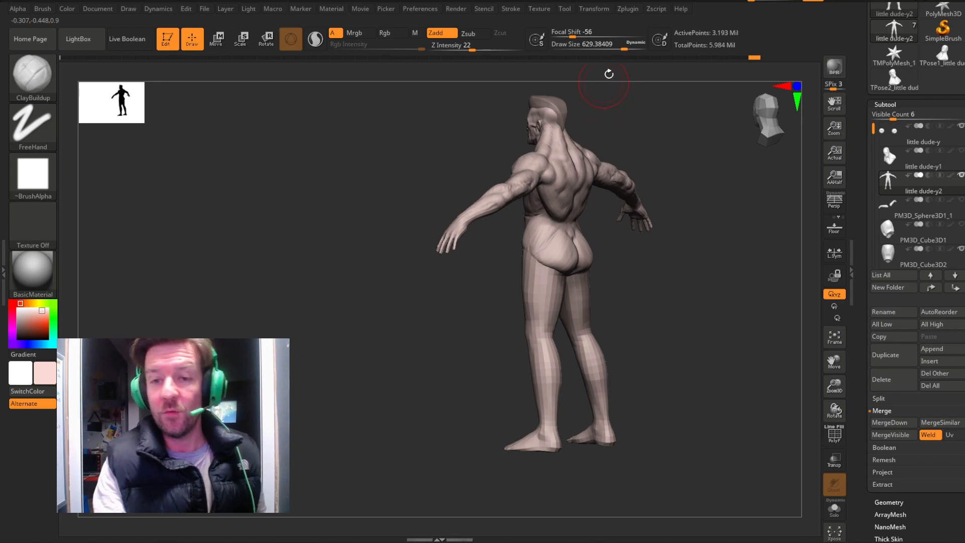
pyautogui.moveTo(625, 48); pyautogui.dragTo(604, 49)
pyautogui.moveTo(732, 224); pyautogui.dragTo(702, 201)
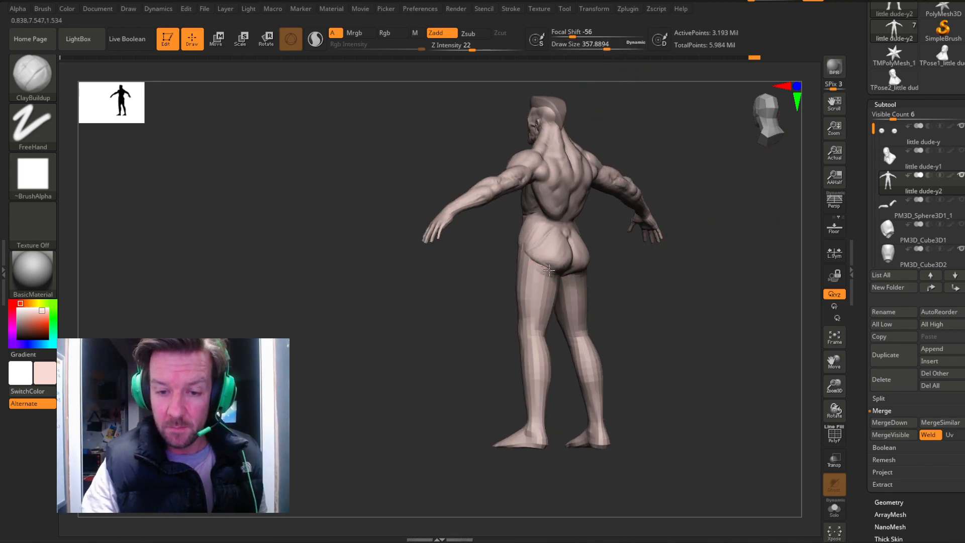
pyautogui.moveTo(671, 244)
pyautogui.mouseDown()
pyautogui.moveTo(627, 249)
pyautogui.moveTo(578, 278)
pyautogui.moveTo(596, 274)
pyautogui.moveTo(593, 254)
pyautogui.mouseUp()
pyautogui.moveTo(648, 267); pyautogui.dragTo(681, 272)
pyautogui.moveTo(681, 272); pyautogui.dragTo(629, 269, button='right')
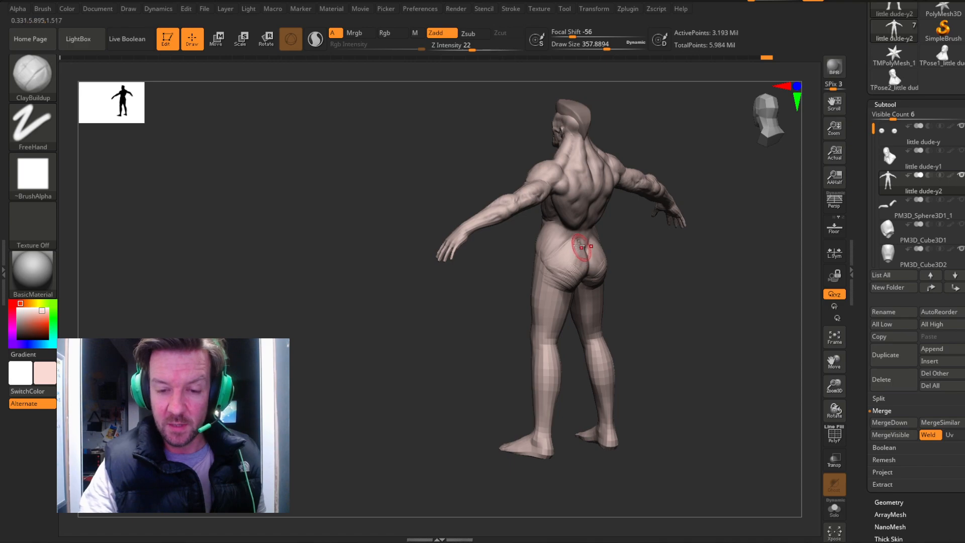
pyautogui.moveTo(654, 260); pyautogui.dragTo(556, 254)
# Sculpt the thigh muscles with ClayBuildup along the front and outer sides from the hips down to the knees.
pyautogui.moveTo(685, 266)
pyautogui.mouseDown(button='right')
pyautogui.moveTo(663, 259)
pyautogui.moveTo(669, 268)
pyautogui.moveTo(695, 267)
pyautogui.mouseUp(button='right')
pyautogui.moveTo(612, 256); pyautogui.dragTo(583, 339, button='right')
pyautogui.moveTo(572, 336); pyautogui.dragTo(565, 322)
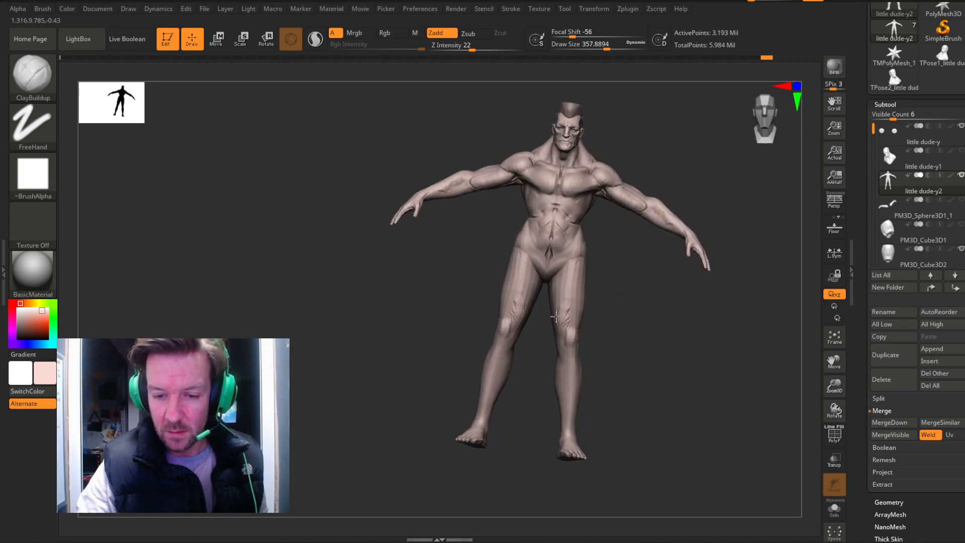
pyautogui.moveTo(555, 283); pyautogui.dragTo(583, 282, button='right')
pyautogui.moveTo(580, 282); pyautogui.dragTo(578, 323)
pyautogui.moveTo(583, 333); pyautogui.dragTo(601, 301, button='right')
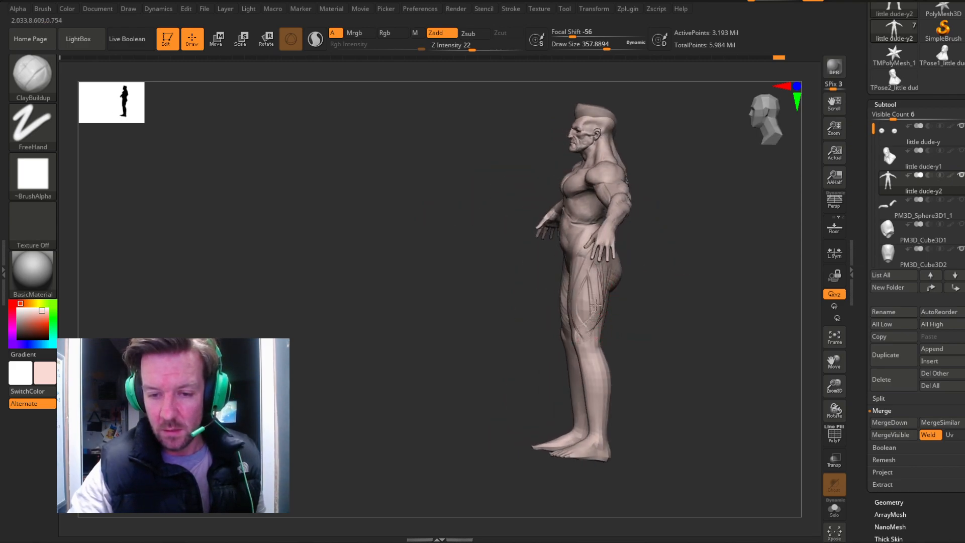
pyautogui.moveTo(583, 314); pyautogui.dragTo(616, 329, button='right')
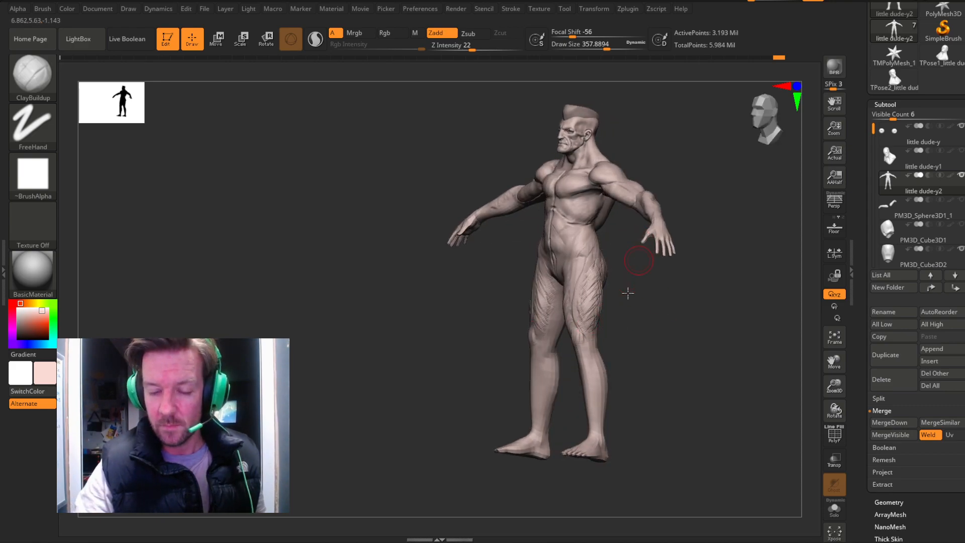
pyautogui.moveTo(628, 289); pyautogui.dragTo(580, 271, button='right')
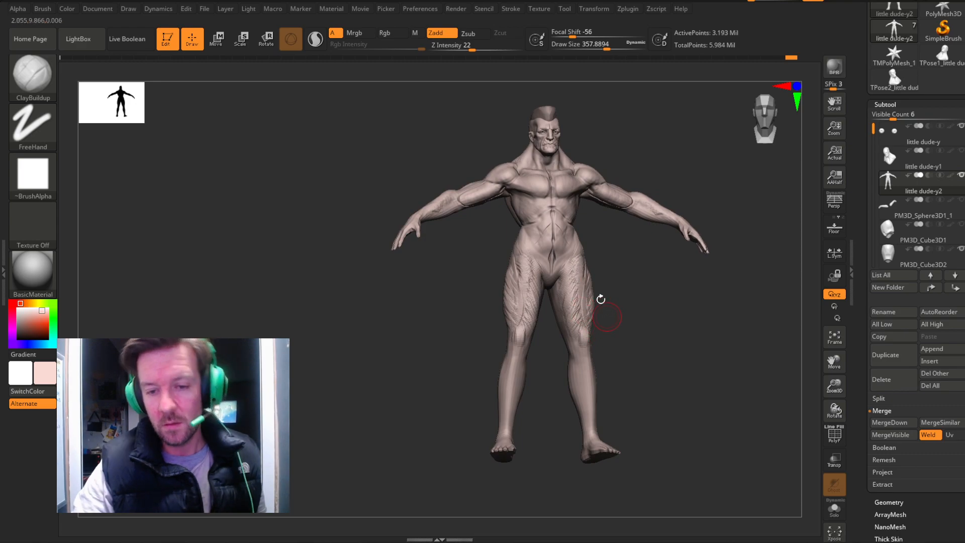
# Smooth the thigh muscles with Smooth Stronger and refine their forms from the side.
pyautogui.keyDown('shift'); pyautogui.moveTo(601, 289); pyautogui.dragTo(620, 336, button='right'); pyautogui.keyUp('shift')
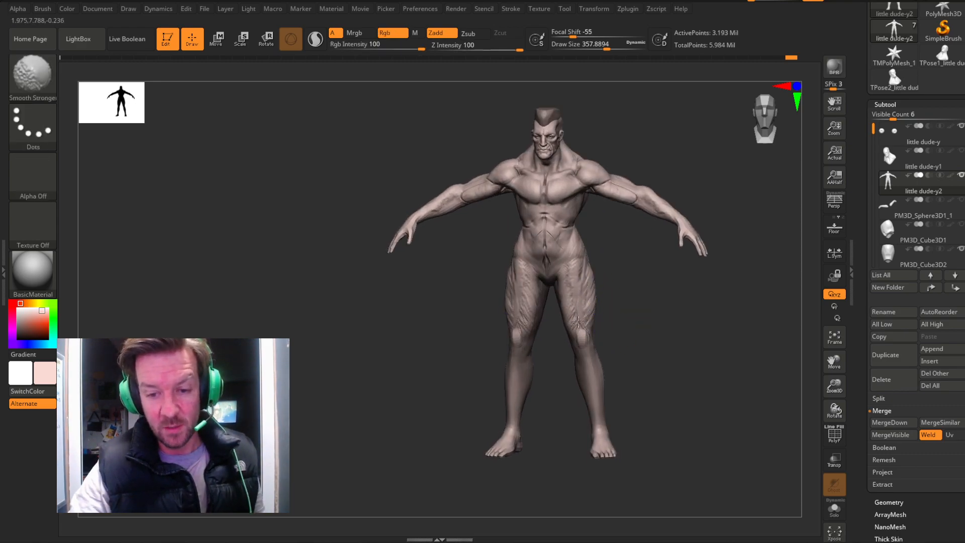
pyautogui.moveTo(644, 292); pyautogui.dragTo(610, 303, button='right')
pyautogui.moveTo(707, 287); pyautogui.dragTo(779, 208, button='right')
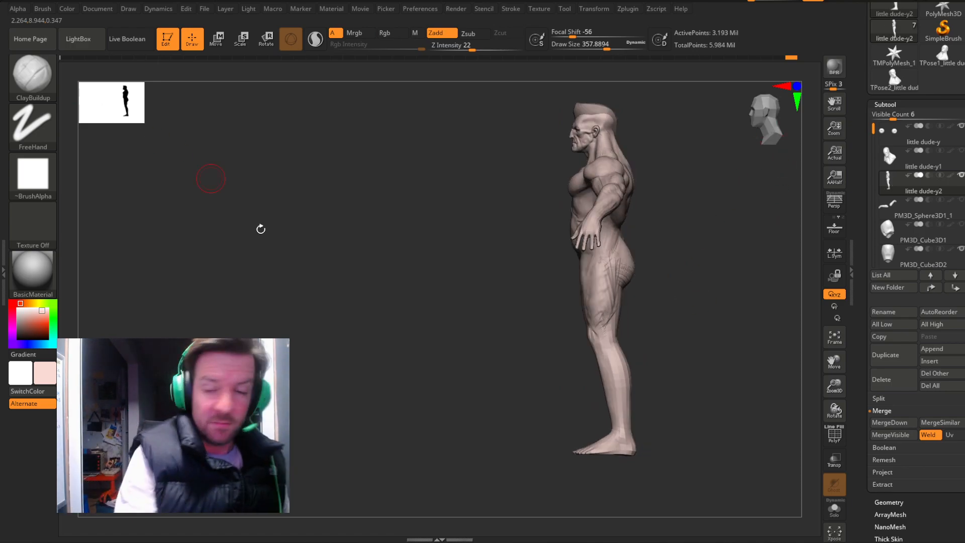
pyautogui.moveTo(787, 142); pyautogui.dragTo(801, 139)
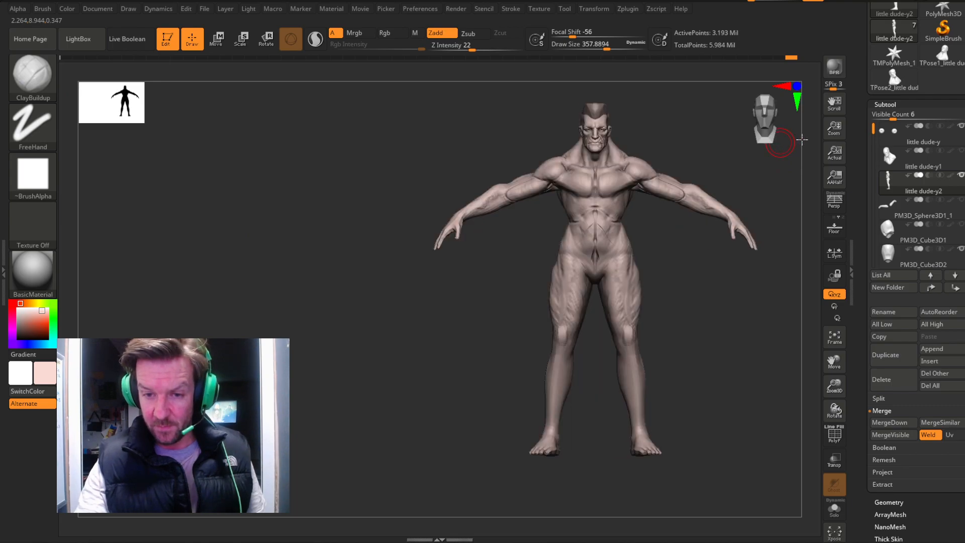
# Pull the abdomen out into a rounded belly and widen the waist with the Move brush at draw size 1000.
pyautogui.keyDown('shift'); pyautogui.moveTo(625, 226); pyautogui.dragTo(708, 213, button='right'); pyautogui.keyUp('shift')
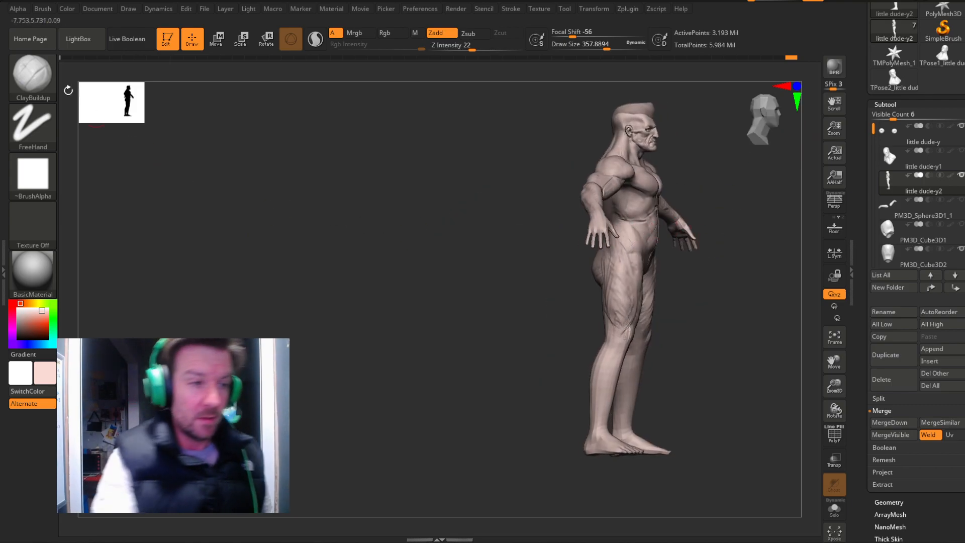
pyautogui.press('b')
pyautogui.press('m')
pyautogui.press('v')
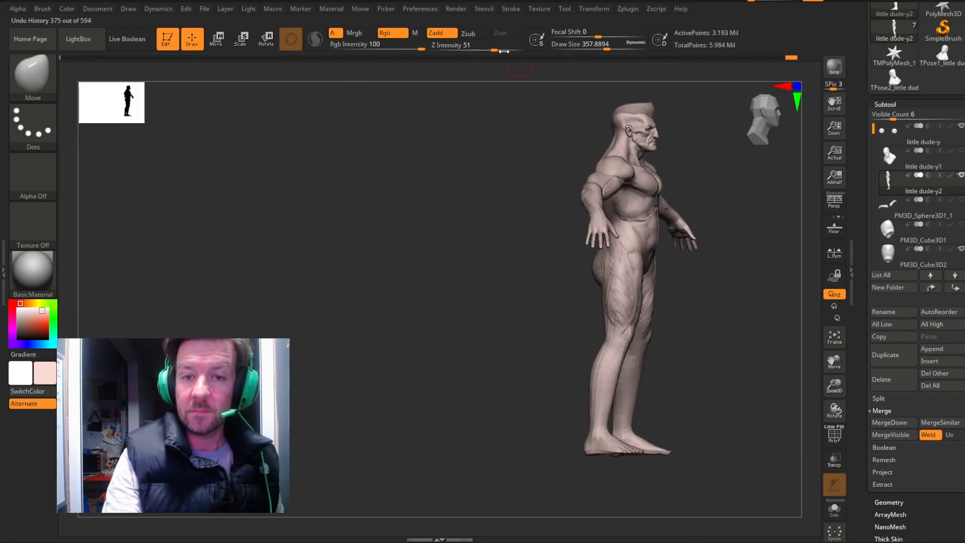
pyautogui.moveTo(606, 49); pyautogui.dragTo(660, 50)
pyautogui.moveTo(659, 233); pyautogui.dragTo(660, 235)
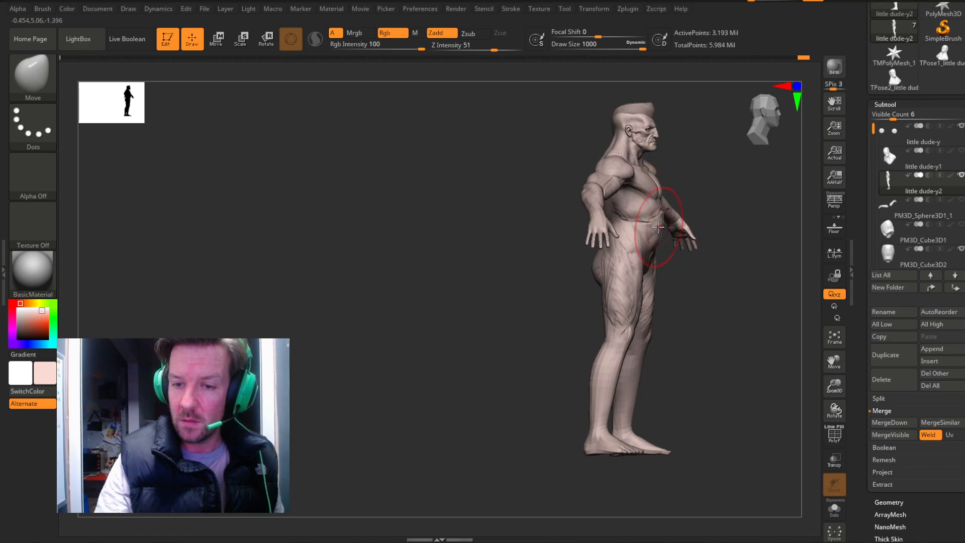
pyautogui.moveTo(691, 282); pyautogui.dragTo(680, 234)
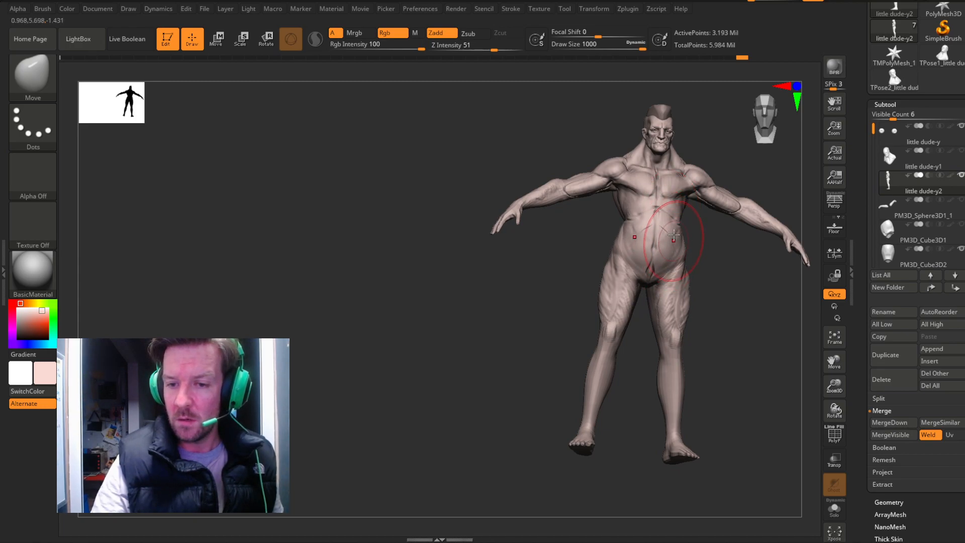
pyautogui.moveTo(688, 255)
pyautogui.mouseDown()
pyautogui.moveTo(702, 270)
pyautogui.moveTo(656, 264)
pyautogui.moveTo(714, 255)
pyautogui.mouseUp()
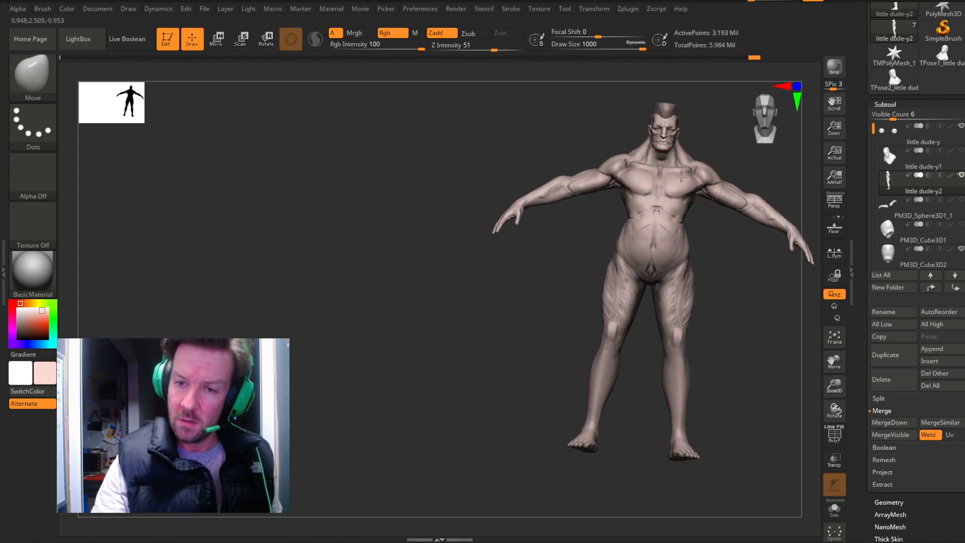
# Pull the protruding belly inward and slim the waist with the Move brush, working around the torso from front and side.
pyautogui.moveTo(685, 188)
pyautogui.mouseDown()
pyautogui.moveTo(732, 254)
pyautogui.moveTo(687, 174)
pyautogui.mouseUp()
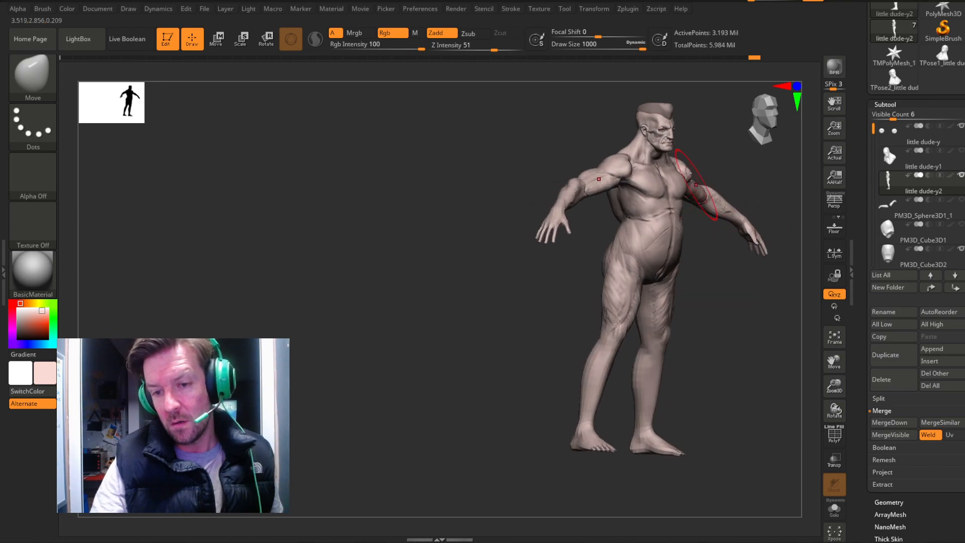
pyautogui.moveTo(716, 249); pyautogui.dragTo(689, 213)
pyautogui.moveTo(725, 249); pyautogui.dragTo(684, 245)
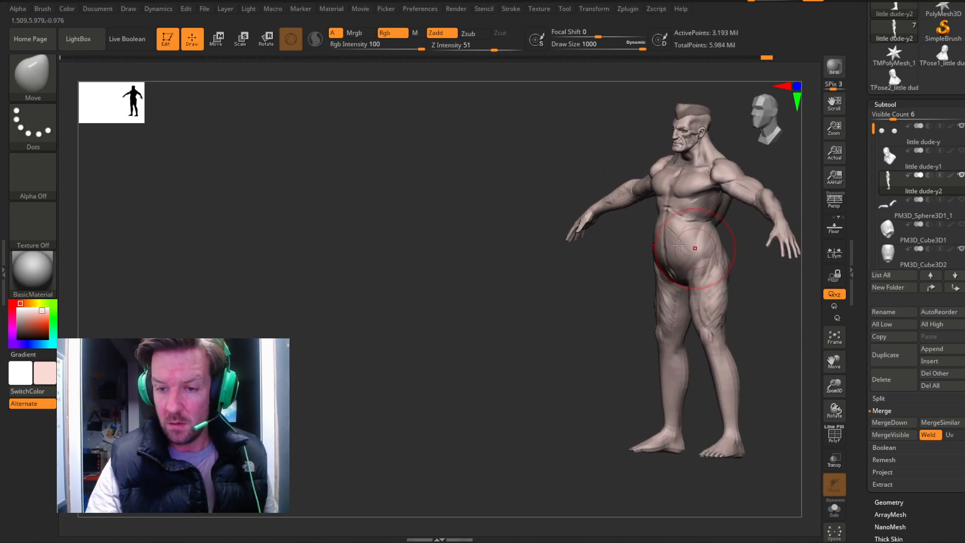
pyautogui.moveTo(724, 274); pyautogui.dragTo(787, 273)
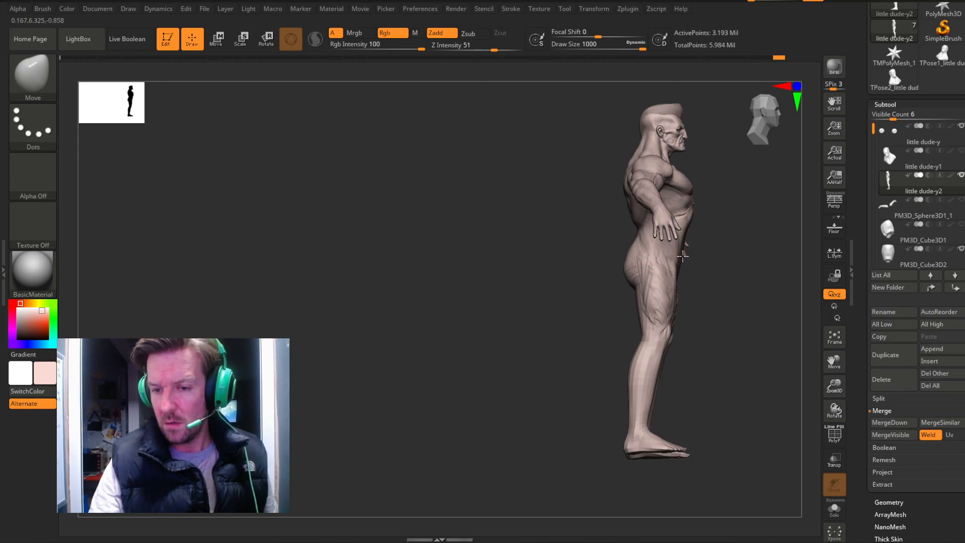
pyautogui.moveTo(723, 254); pyautogui.dragTo(690, 227)
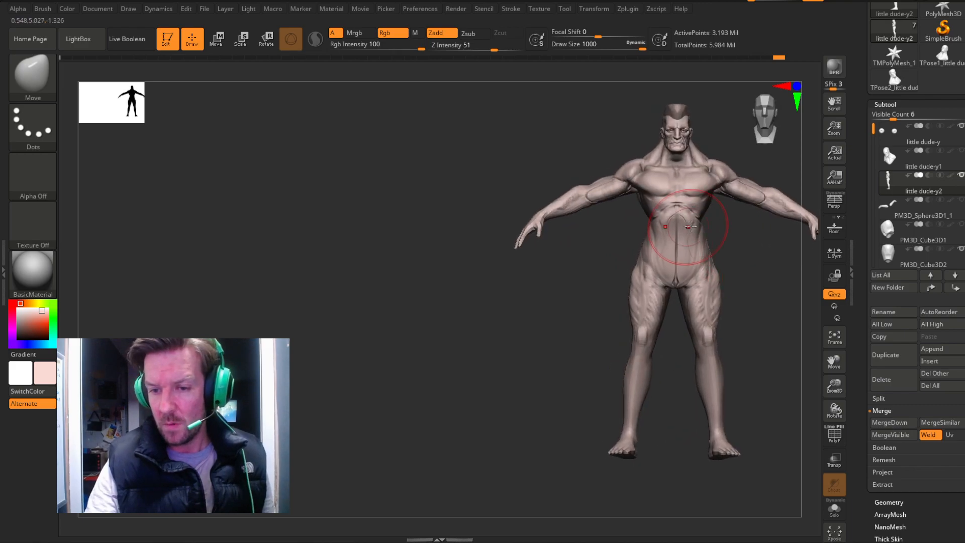
pyautogui.moveTo(598, 289); pyautogui.dragTo(632, 292)
pyautogui.moveTo(734, 295)
pyautogui.mouseDown()
pyautogui.moveTo(689, 230)
pyautogui.moveTo(745, 270)
pyautogui.moveTo(691, 206)
pyautogui.moveTo(732, 259)
pyautogui.mouseUp()
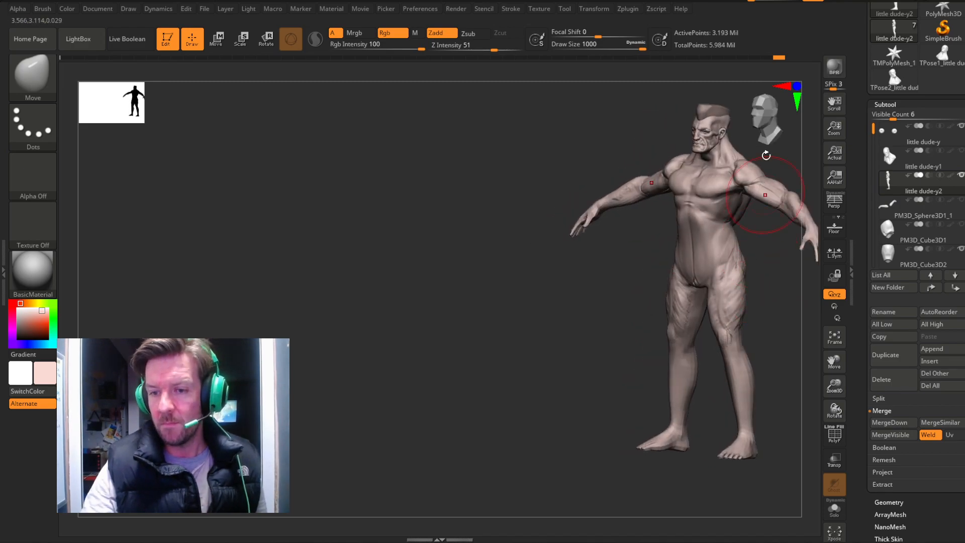
# Reshape the waist, hips and lower back from behind with the Move brush.
pyautogui.moveTo(834, 359)
pyautogui.mouseDown()
pyautogui.moveTo(756, 357)
pyautogui.moveTo(685, 300)
pyautogui.moveTo(619, 282)
pyautogui.mouseUp()
pyautogui.moveTo(611, 199); pyautogui.dragTo(616, 206)
pyautogui.moveTo(612, 240); pyautogui.dragTo(610, 217)
pyautogui.moveTo(727, 136); pyautogui.dragTo(670, 171)
pyautogui.moveTo(605, 230); pyautogui.dragTo(614, 239)
pyautogui.moveTo(611, 276); pyautogui.dragTo(612, 278)
pyautogui.moveTo(602, 238)
pyautogui.mouseDown()
pyautogui.moveTo(600, 257)
pyautogui.moveTo(600, 227)
pyautogui.moveTo(598, 250)
pyautogui.mouseUp()
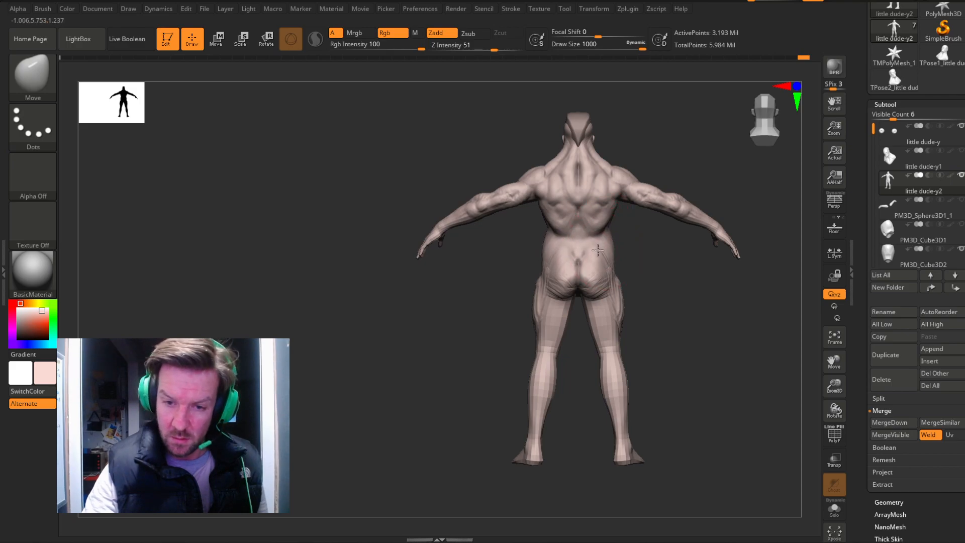
# Round out the lower belly and sides of the waist with the Move brush and undo the last change.
pyautogui.moveTo(658, 267)
pyautogui.mouseDown()
pyautogui.moveTo(700, 273)
pyautogui.moveTo(640, 277)
pyautogui.moveTo(762, 279)
pyautogui.moveTo(647, 247)
pyautogui.mouseUp()
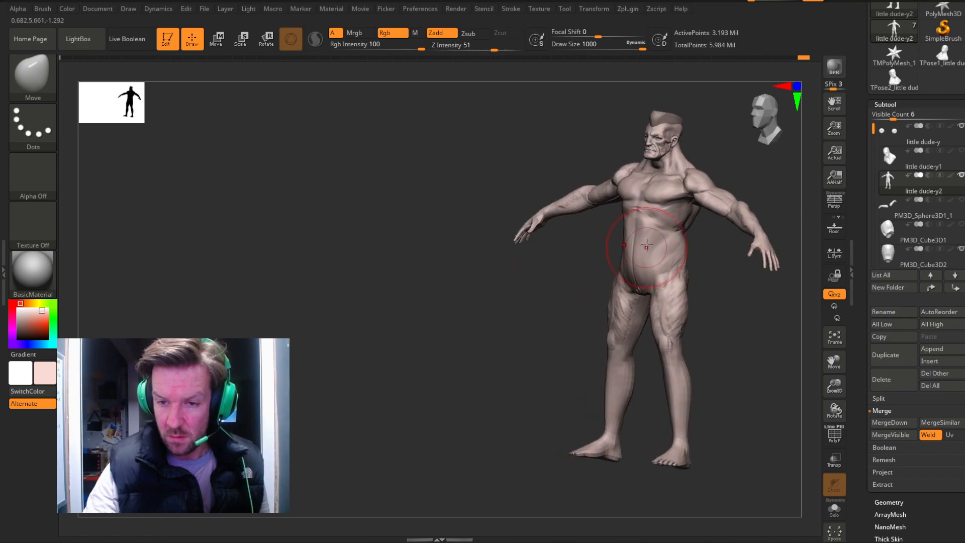
pyautogui.moveTo(699, 279); pyautogui.dragTo(691, 239)
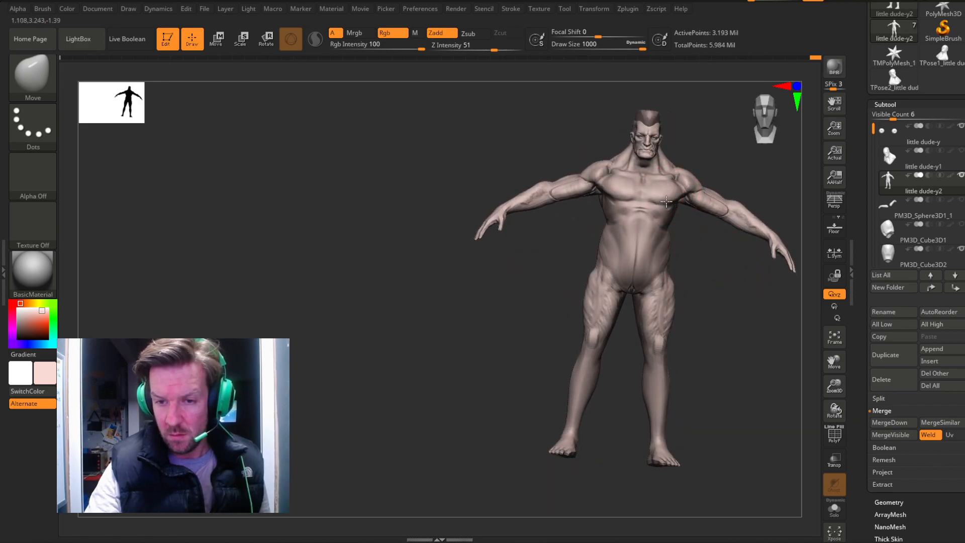
pyautogui.moveTo(664, 204)
pyautogui.mouseDown()
pyautogui.moveTo(708, 263)
pyautogui.moveTo(744, 267)
pyautogui.moveTo(668, 259)
pyautogui.moveTo(754, 198)
pyautogui.moveTo(768, 121)
pyautogui.mouseUp()
pyautogui.hotkey('ctrl', 'z')
# Refine the outlines of the thighs and lower legs with the Move brush and smooth the lower belly.
pyautogui.moveTo(835, 362); pyautogui.dragTo(641, 315)
pyautogui.moveTo(483, 302)
pyautogui.mouseDown()
pyautogui.moveTo(483, 337)
pyautogui.moveTo(471, 342)
pyautogui.moveTo(463, 323)
pyautogui.mouseUp()
pyautogui.moveTo(538, 332)
pyautogui.mouseDown()
pyautogui.moveTo(547, 333)
pyautogui.moveTo(526, 333)
pyautogui.moveTo(579, 336)
pyautogui.moveTo(555, 333)
pyautogui.mouseUp()
pyautogui.moveTo(448, 361); pyautogui.dragTo(454, 378)
pyautogui.moveTo(512, 383); pyautogui.dragTo(526, 373)
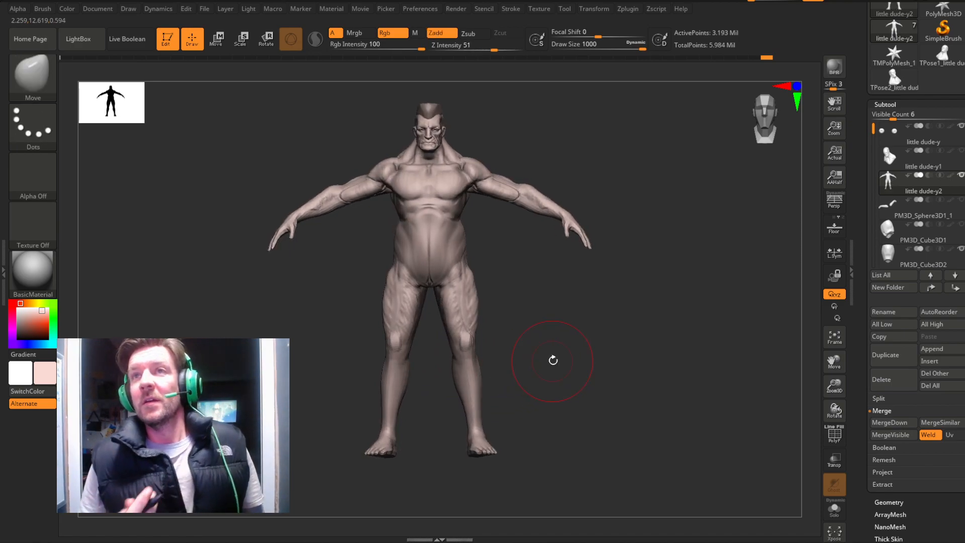
pyautogui.moveTo(628, 311)
pyautogui.mouseDown()
pyautogui.moveTo(680, 325)
pyautogui.moveTo(641, 291)
pyautogui.mouseUp()
pyautogui.press('shift')
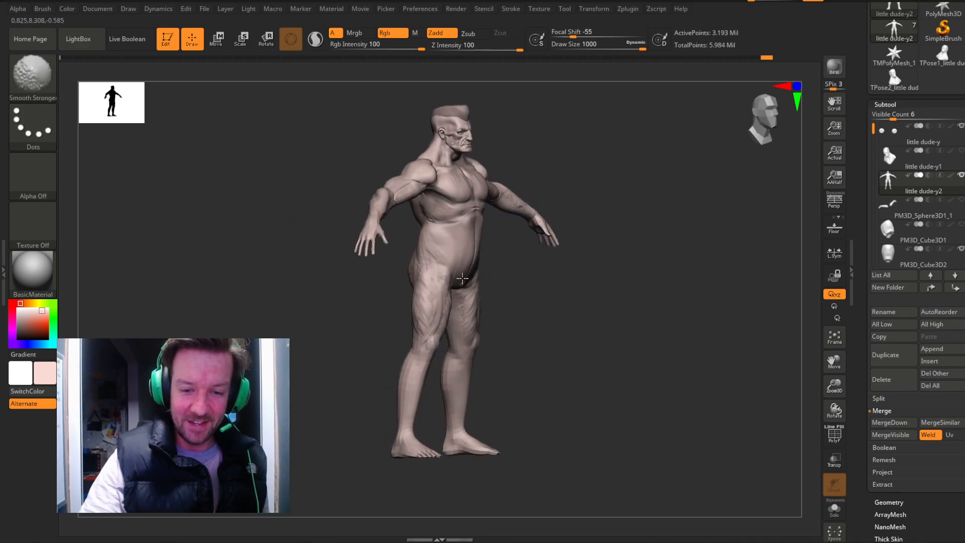
# In front view, use MaskPen with the Lasso stroke to mask the whole body except the head.
pyautogui.moveTo(780, 145); pyautogui.dragTo(768, 138)
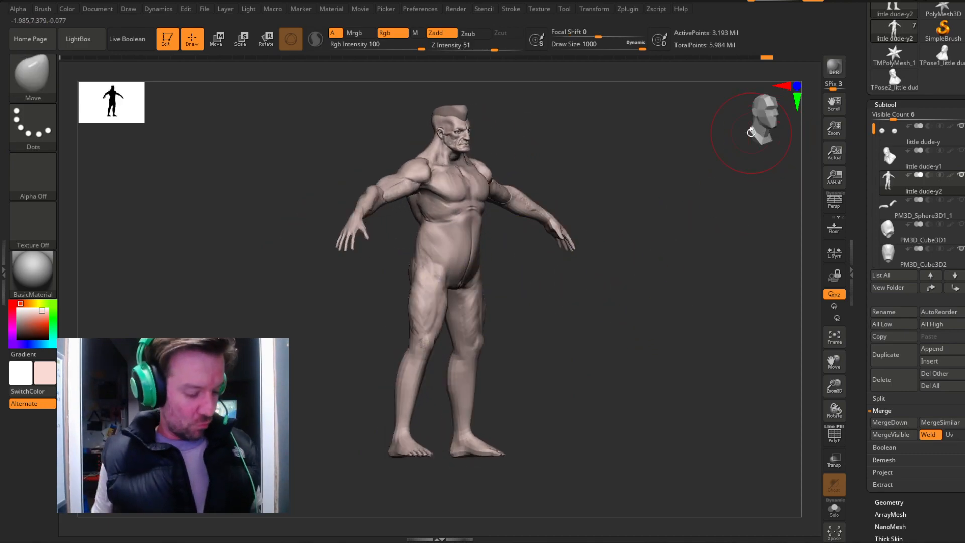
pyautogui.moveTo(647, 318); pyautogui.dragTo(623, 284)
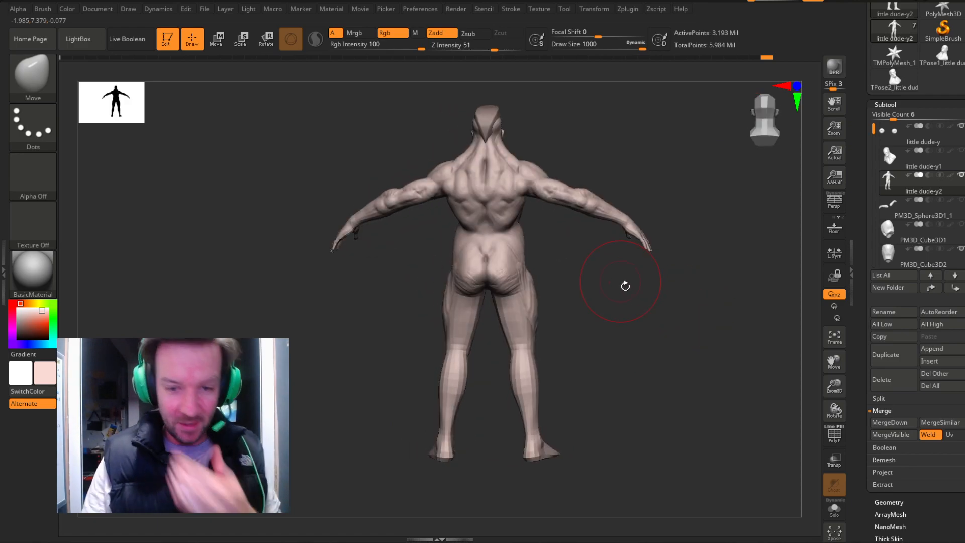
pyautogui.moveTo(709, 344); pyautogui.dragTo(617, 346)
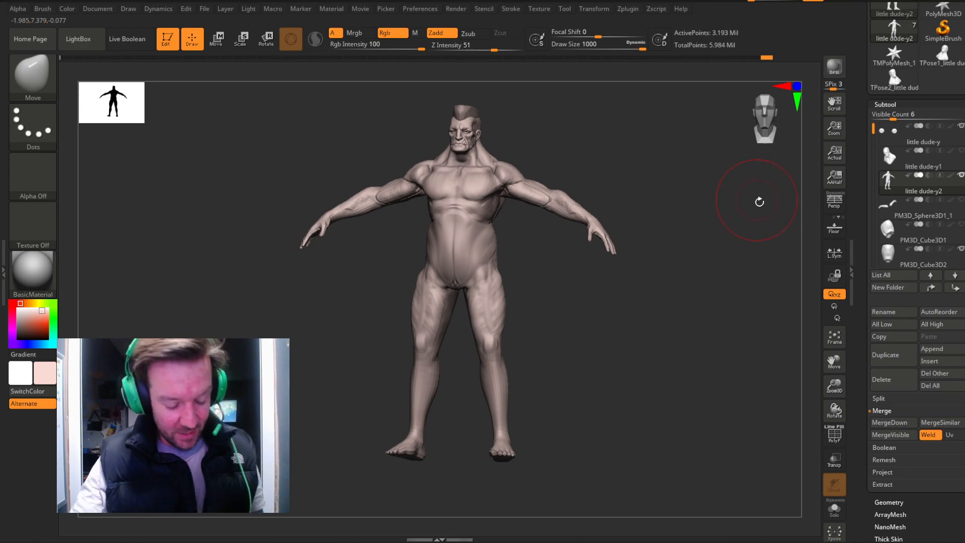
pyautogui.click(775, 127)
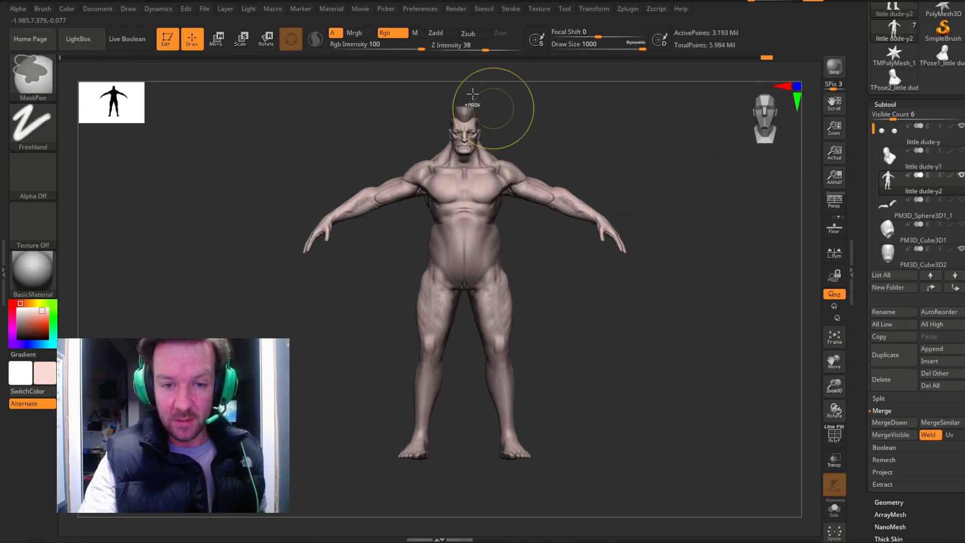
pyautogui.click(46, 85)
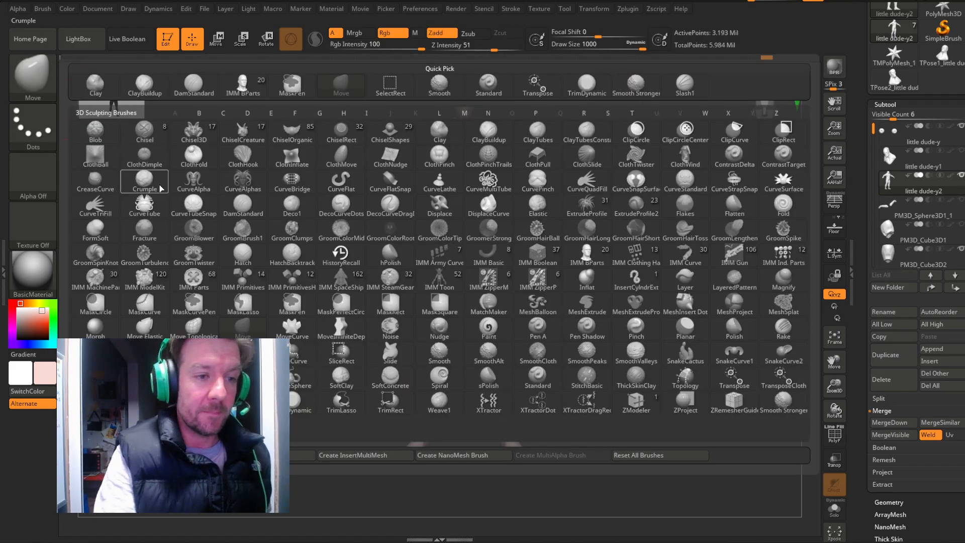
pyautogui.click(218, 253)
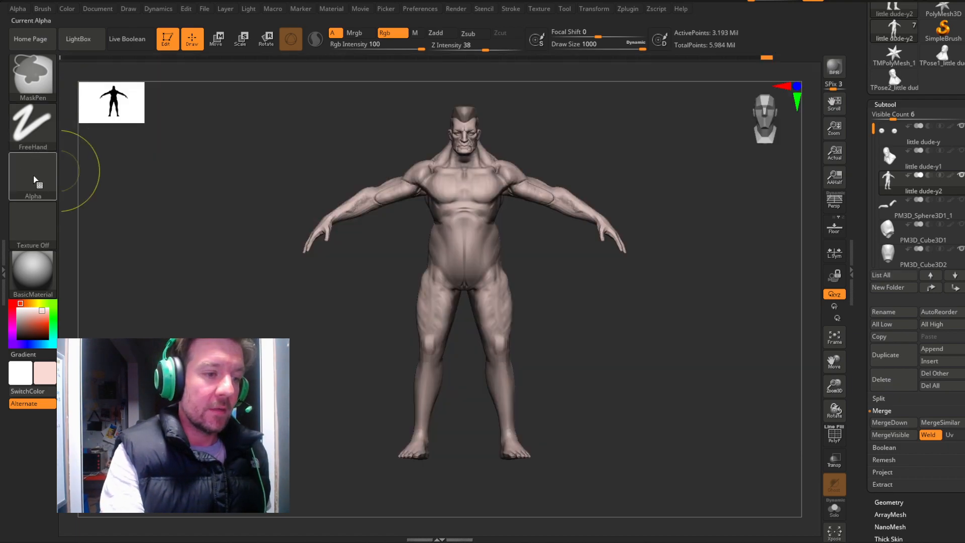
pyautogui.click(35, 127)
pyautogui.click(190, 160)
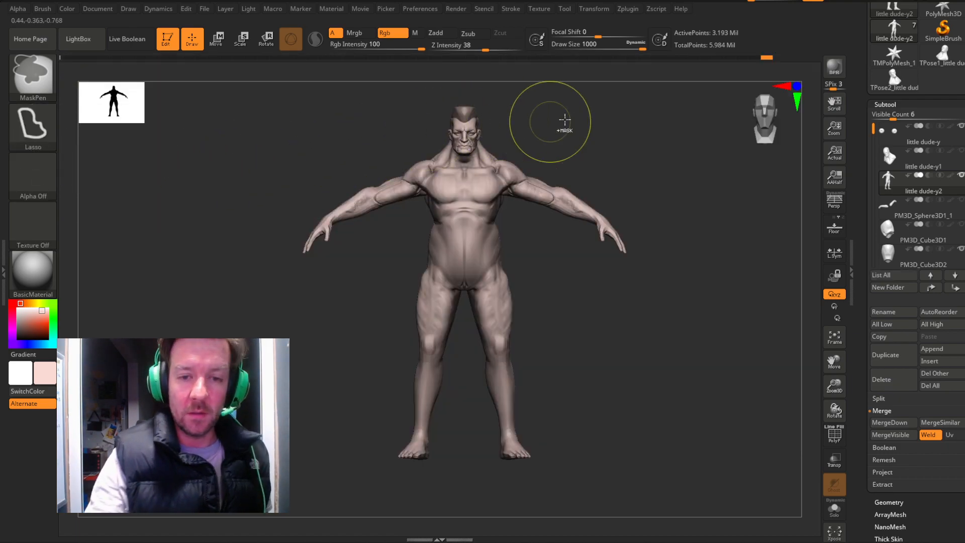
pyautogui.moveTo(394, 101)
pyautogui.mouseDown()
pyautogui.moveTo(442, 160)
pyautogui.moveTo(504, 151)
pyautogui.moveTo(674, 222)
pyautogui.moveTo(552, 469)
pyautogui.moveTo(234, 289)
pyautogui.moveTo(394, 103)
pyautogui.mouseUp()
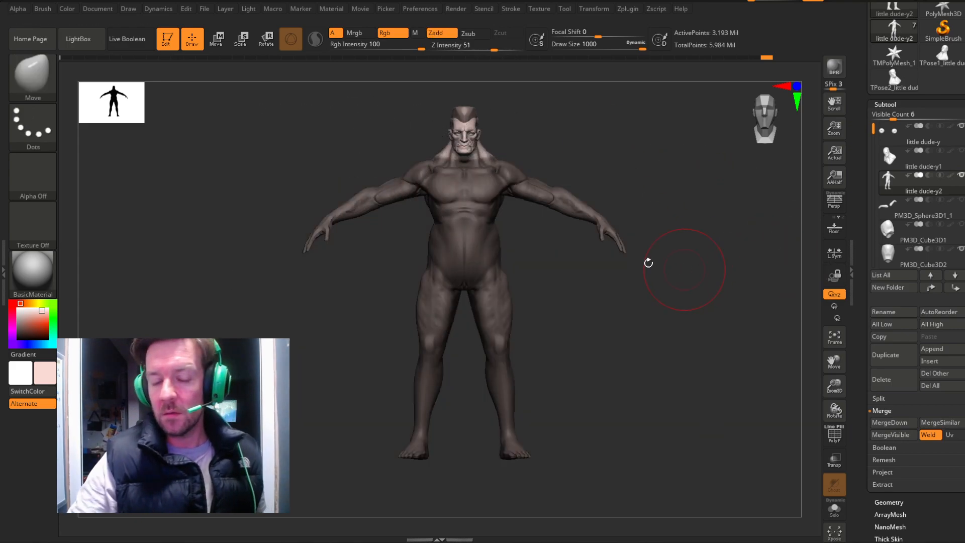
# Invert the mask to protect the head and adjust the body's thickness with the Inflate deformation, trying values down to -100.
pyautogui.click(885, 104)
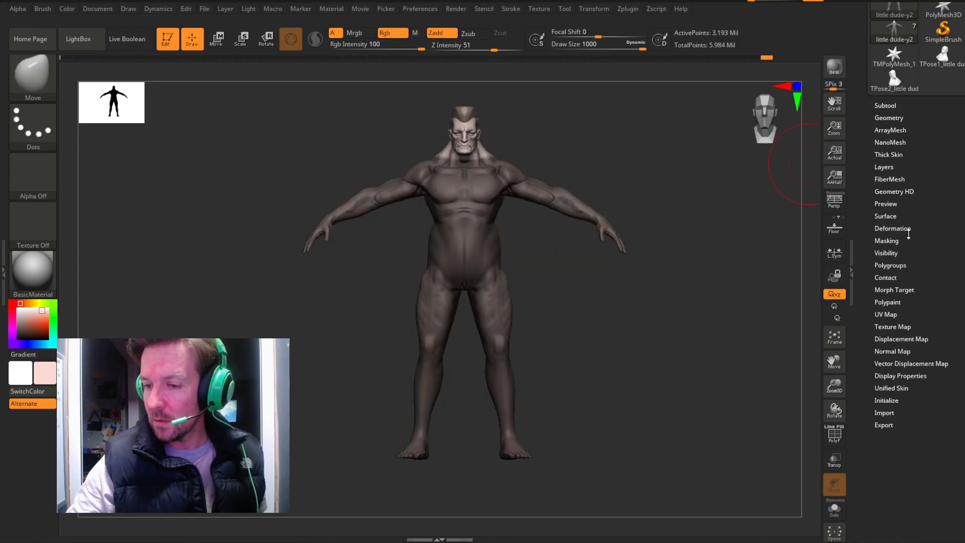
pyautogui.click(892, 229)
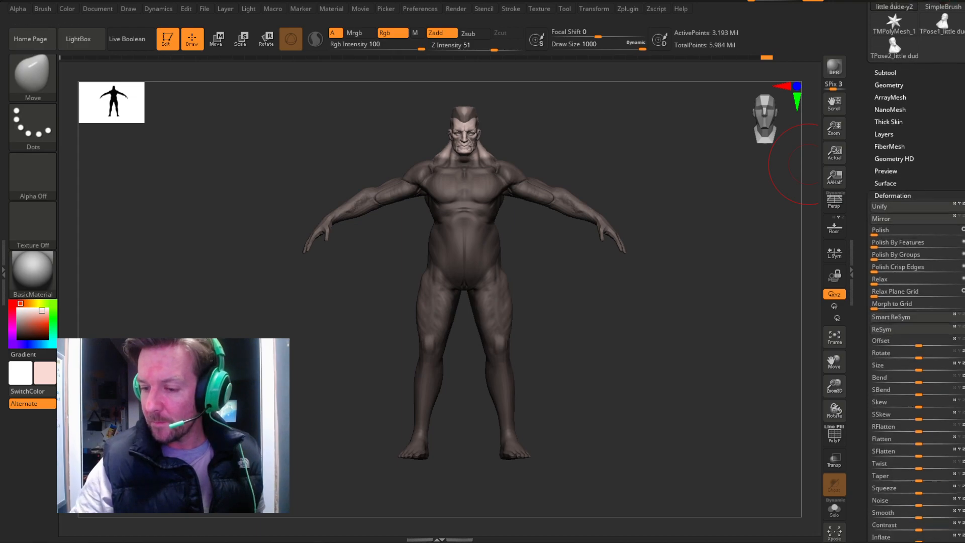
pyautogui.moveTo(919, 331); pyautogui.dragTo(935, 333)
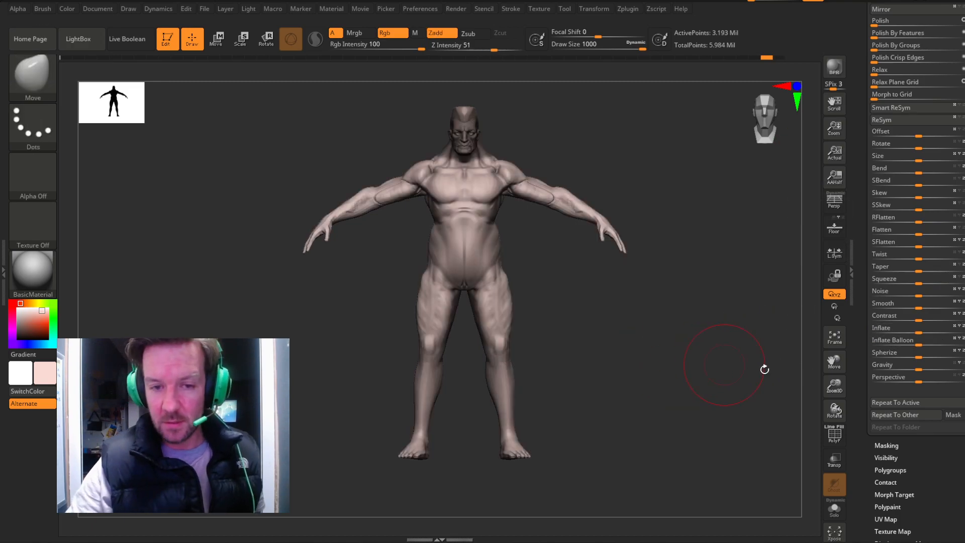
pyautogui.moveTo(923, 332); pyautogui.dragTo(871, 349)
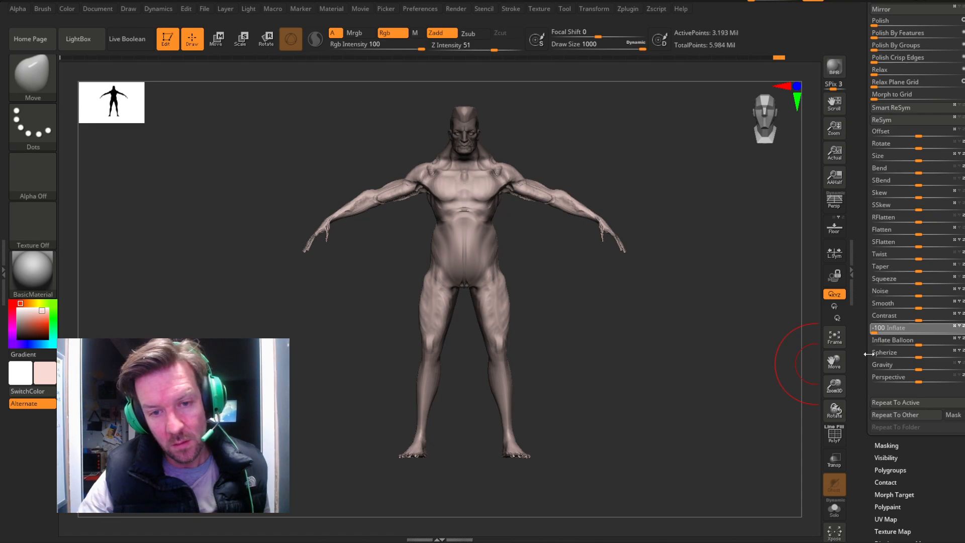
pyautogui.moveTo(876, 353); pyautogui.dragTo(920, 352)
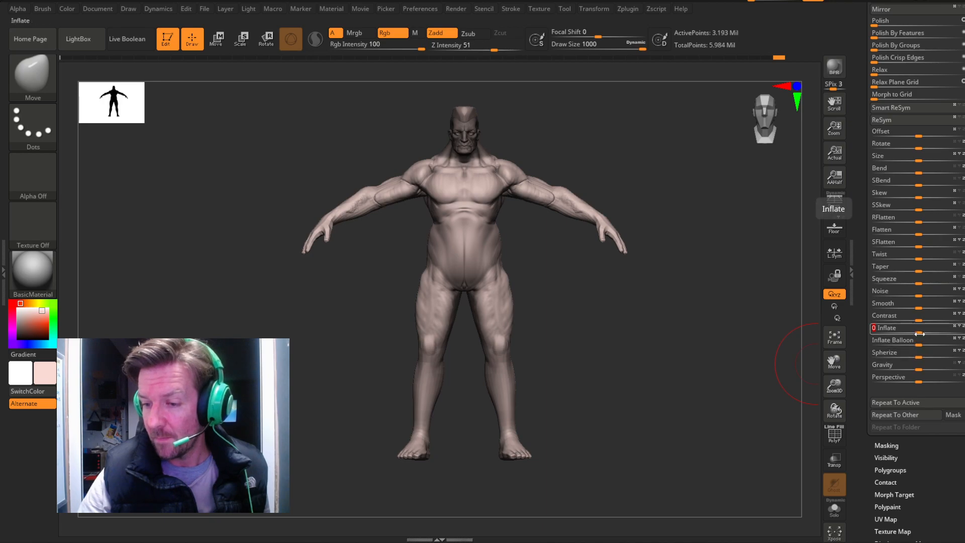
pyautogui.moveTo(913, 334); pyautogui.dragTo(912, 334)
pyautogui.moveTo(664, 346); pyautogui.dragTo(704, 347)
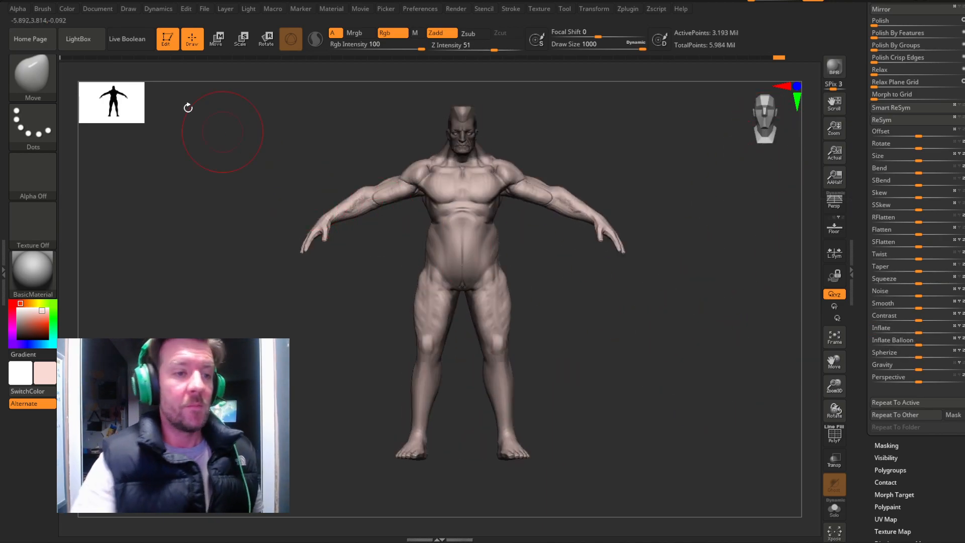
# Clear the mask, then build up the upper arm muscles with the ClayBuildup brush and smooth the strokes.
pyautogui.moveTo(963, 109); pyautogui.dragTo(963, 498)
pyautogui.click(895, 252)
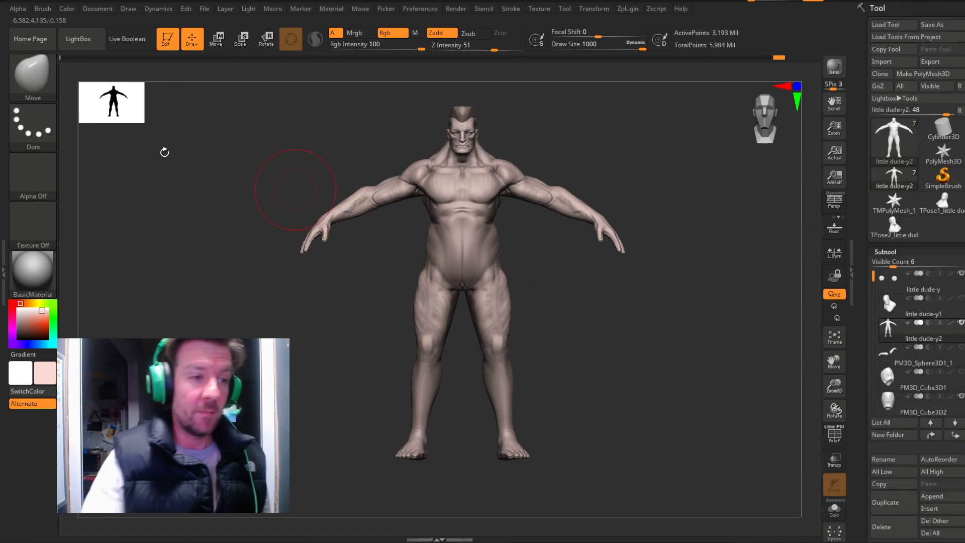
pyautogui.click(36, 74)
pyautogui.click(541, 100)
pyautogui.moveTo(838, 394); pyautogui.dragTo(892, 473)
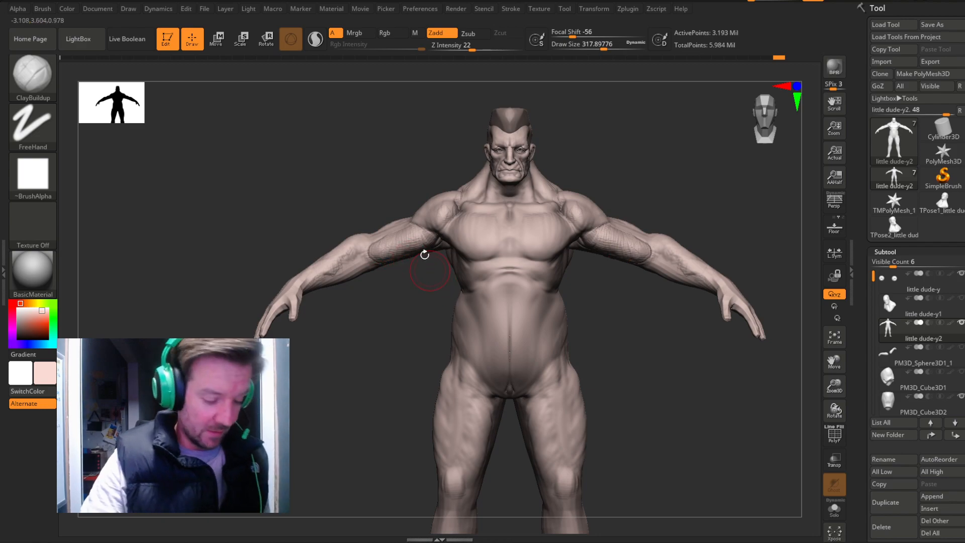
pyautogui.press('shift')
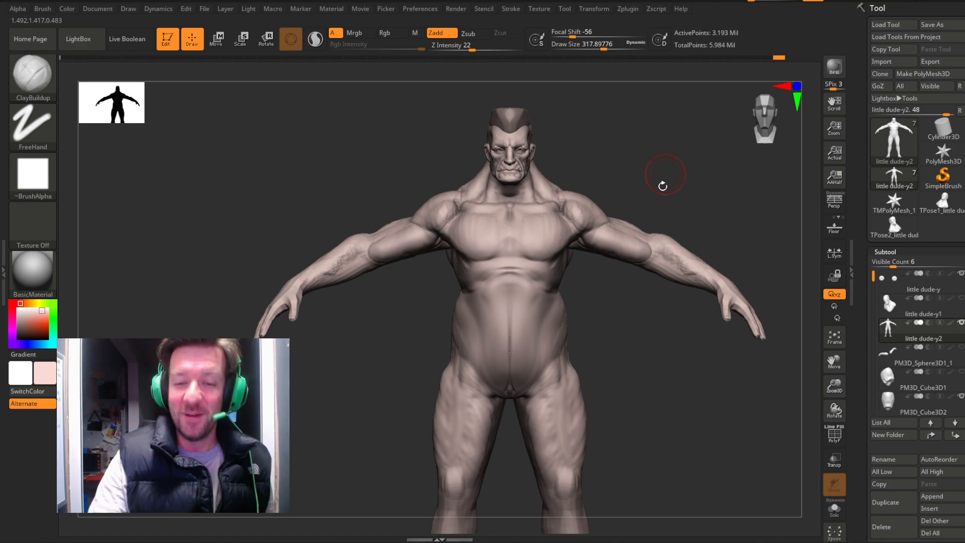
# Define the chest muscles along their lower edges with the ClayBuildup brush.
pyautogui.moveTo(685, 168); pyautogui.dragTo(600, 211)
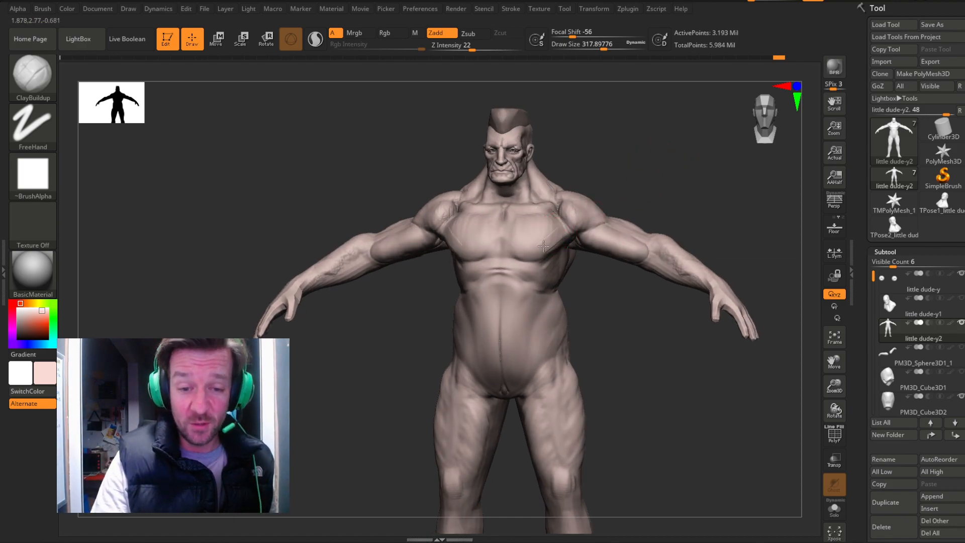
pyautogui.moveTo(537, 235); pyautogui.dragTo(525, 236)
pyautogui.moveTo(672, 168)
pyautogui.mouseDown()
pyautogui.moveTo(682, 160)
pyautogui.moveTo(675, 163)
pyautogui.mouseUp()
# Sculpt the abdominal muscles and obliques with ClayBuildup strokes and blend them with the Smooth Stronger brush.
pyautogui.moveTo(511, 276)
pyautogui.mouseDown()
pyautogui.moveTo(501, 308)
pyautogui.moveTo(514, 321)
pyautogui.moveTo(513, 389)
pyautogui.mouseUp()
pyautogui.moveTo(647, 330)
pyautogui.mouseDown()
pyautogui.moveTo(534, 360)
pyautogui.moveTo(552, 294)
pyautogui.moveTo(538, 289)
pyautogui.mouseUp()
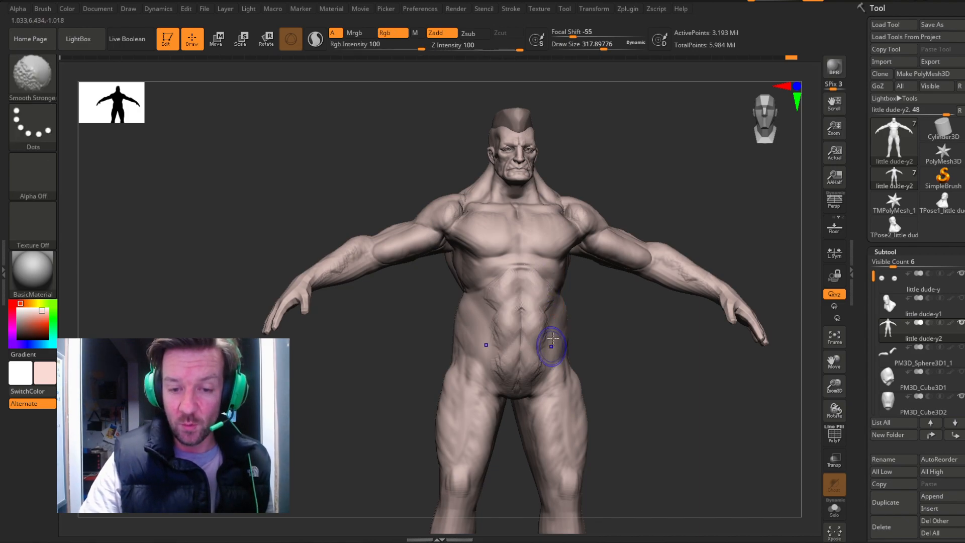
pyautogui.moveTo(620, 316)
pyautogui.mouseDown()
pyautogui.moveTo(564, 319)
pyautogui.moveTo(566, 399)
pyautogui.mouseUp()
pyautogui.press('shift')
# Fill out the pubic area below the abs with ClayBuildup strokes and smooth the result.
pyautogui.moveTo(668, 339)
pyautogui.mouseDown()
pyautogui.moveTo(579, 362)
pyautogui.moveTo(564, 395)
pyautogui.moveTo(522, 405)
pyautogui.moveTo(526, 392)
pyautogui.mouseUp()
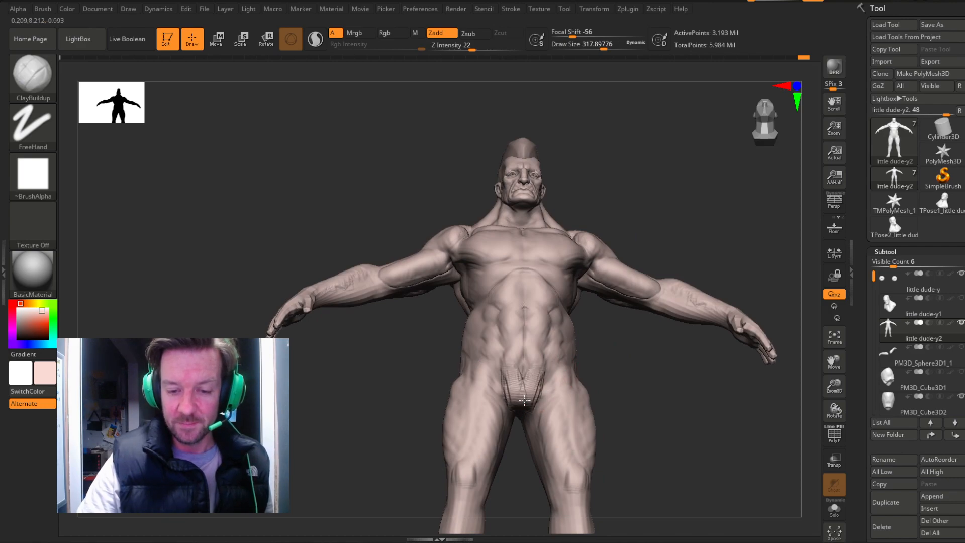
pyautogui.press('shift')
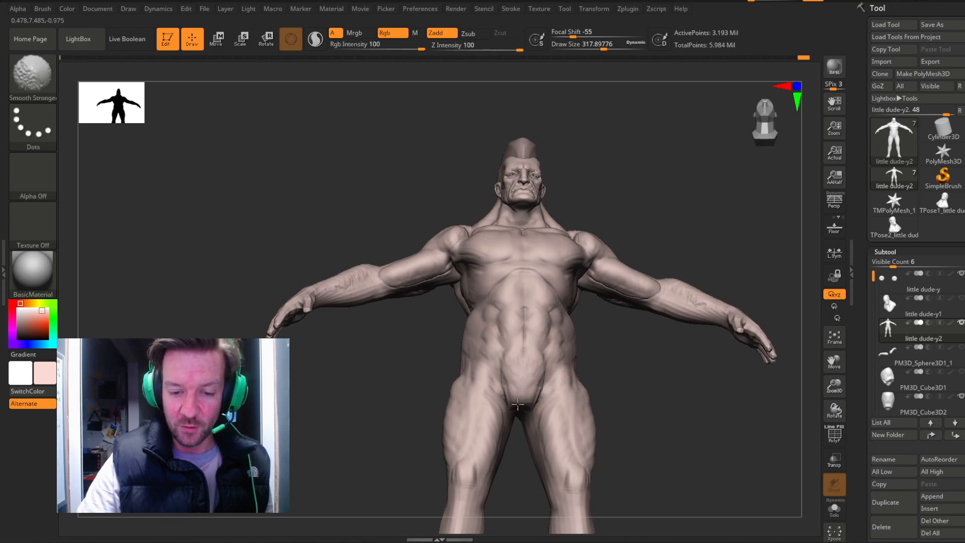
pyautogui.moveTo(556, 398)
pyautogui.mouseDown()
pyautogui.moveTo(639, 400)
pyautogui.moveTo(629, 404)
pyautogui.mouseUp()
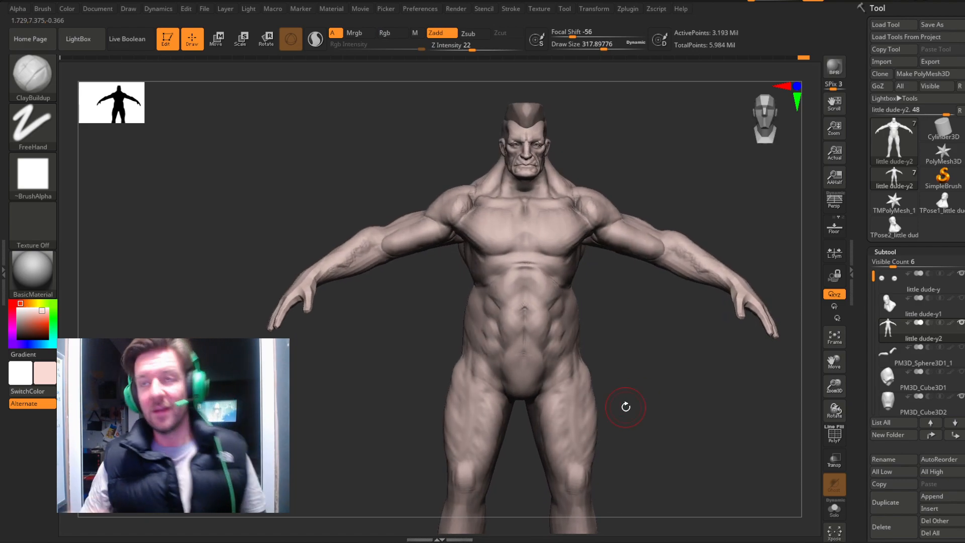
# Build up the hip and lower oblique muscles towards the upper thigh with ClayBuildup strokes and blend them with the Smooth Stronger brush.
pyautogui.moveTo(652, 357); pyautogui.dragTo(586, 381)
pyautogui.moveTo(641, 352); pyautogui.dragTo(648, 314)
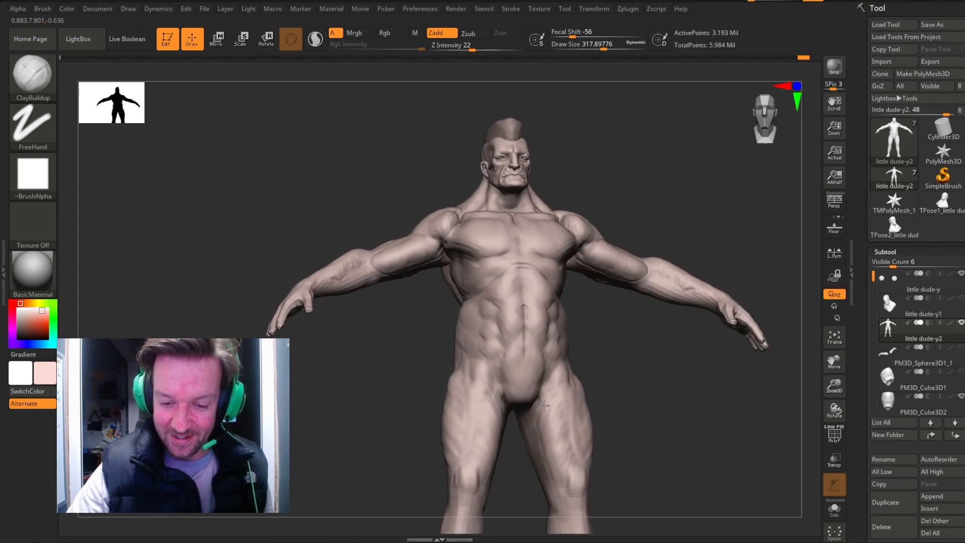
pyautogui.moveTo(644, 403); pyautogui.dragTo(593, 389)
pyautogui.moveTo(567, 360)
pyautogui.mouseDown()
pyautogui.moveTo(556, 378)
pyautogui.moveTo(624, 347)
pyautogui.moveTo(596, 340)
pyautogui.mouseUp()
pyautogui.moveTo(663, 332)
pyautogui.mouseDown()
pyautogui.moveTo(605, 355)
pyautogui.moveTo(714, 272)
pyautogui.mouseUp()
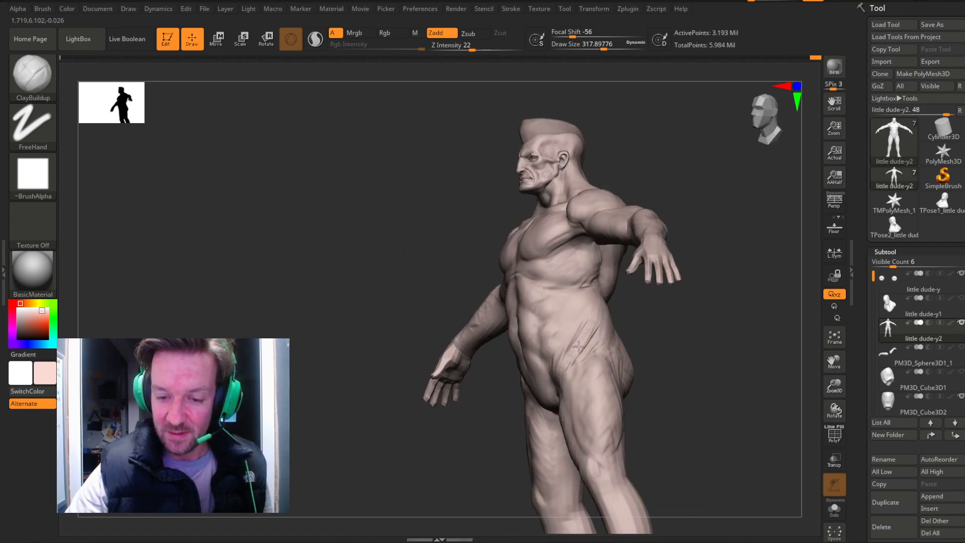
pyautogui.moveTo(687, 304); pyautogui.dragTo(628, 274)
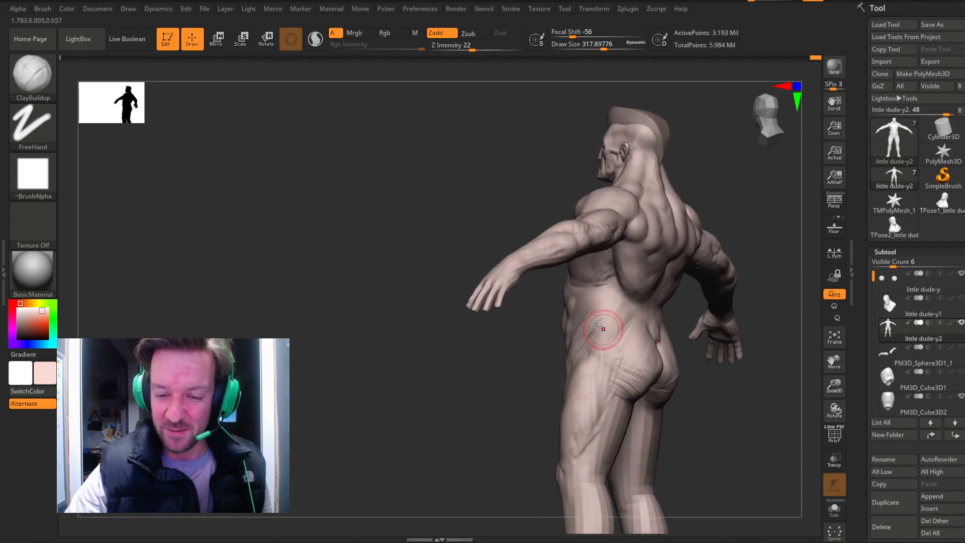
pyautogui.moveTo(681, 354)
pyautogui.mouseDown()
pyautogui.moveTo(554, 384)
pyautogui.moveTo(596, 323)
pyautogui.mouseUp()
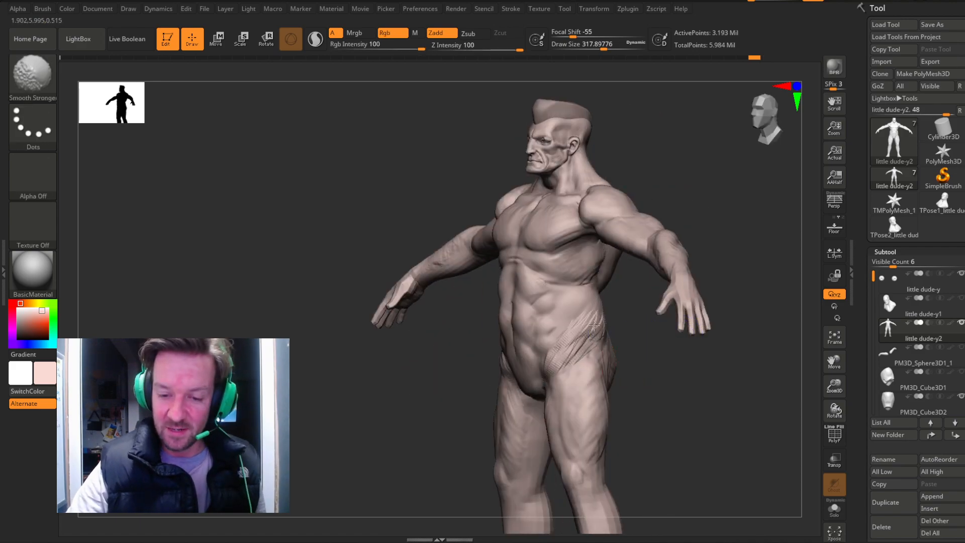
pyautogui.keyDown('shift'); pyautogui.moveTo(572, 358); pyautogui.dragTo(542, 407); pyautogui.keyUp('shift')
pyautogui.moveTo(389, 381); pyautogui.dragTo(462, 351)
pyautogui.moveTo(762, 157); pyautogui.dragTo(784, 117)
pyautogui.click(781, 109)
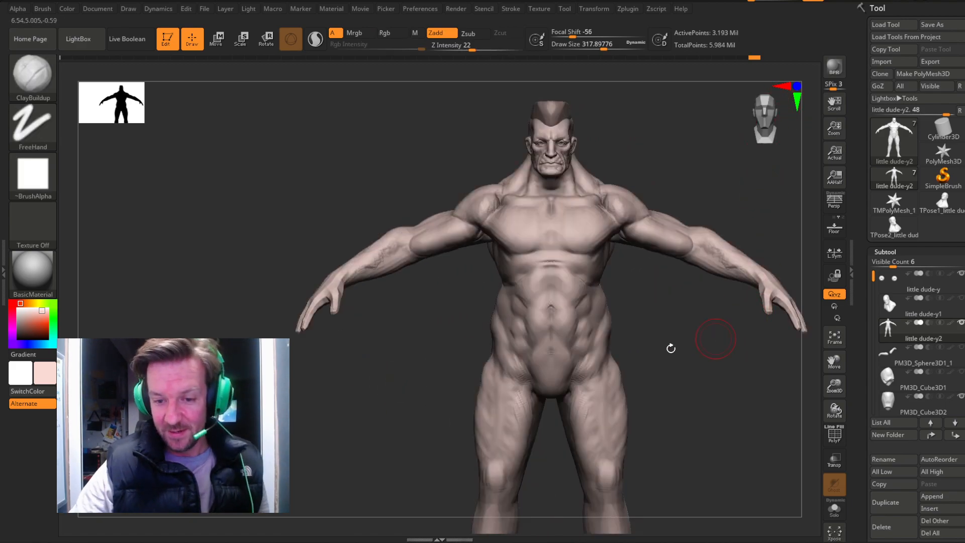
# Sculpt the rib and serratus muscles along the sides of the torso below the chest with ClayBuildup strokes.
pyautogui.moveTo(683, 347)
pyautogui.mouseDown()
pyautogui.moveTo(661, 308)
pyautogui.moveTo(583, 277)
pyautogui.moveTo(626, 292)
pyautogui.moveTo(595, 282)
pyautogui.moveTo(579, 258)
pyautogui.moveTo(519, 287)
pyautogui.mouseUp()
pyautogui.moveTo(428, 429)
pyautogui.mouseDown()
pyautogui.moveTo(465, 386)
pyautogui.moveTo(555, 342)
pyautogui.mouseUp()
pyautogui.moveTo(665, 302); pyautogui.dragTo(618, 294)
pyautogui.moveTo(672, 324); pyautogui.dragTo(643, 314)
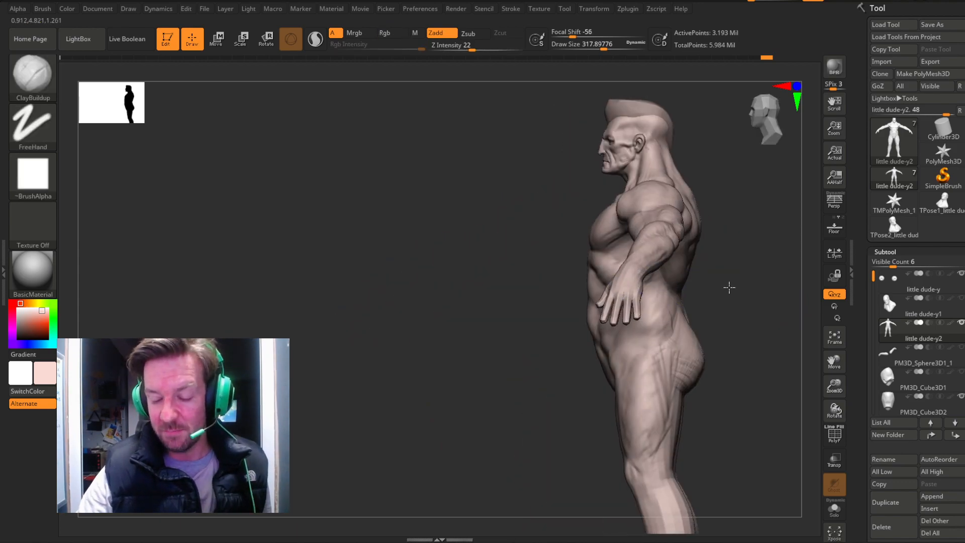
pyautogui.moveTo(732, 287); pyautogui.dragTo(658, 271)
pyautogui.moveTo(556, 367)
pyautogui.mouseDown()
pyautogui.moveTo(596, 338)
pyautogui.moveTo(627, 270)
pyautogui.moveTo(614, 241)
pyautogui.moveTo(728, 271)
pyautogui.moveTo(643, 269)
pyautogui.mouseUp()
pyautogui.moveTo(718, 281)
pyautogui.mouseDown()
pyautogui.moveTo(659, 276)
pyautogui.moveTo(704, 278)
pyautogui.moveTo(737, 293)
pyautogui.moveTo(735, 304)
pyautogui.moveTo(750, 243)
pyautogui.moveTo(738, 220)
pyautogui.moveTo(756, 200)
pyautogui.moveTo(748, 269)
pyautogui.mouseUp()
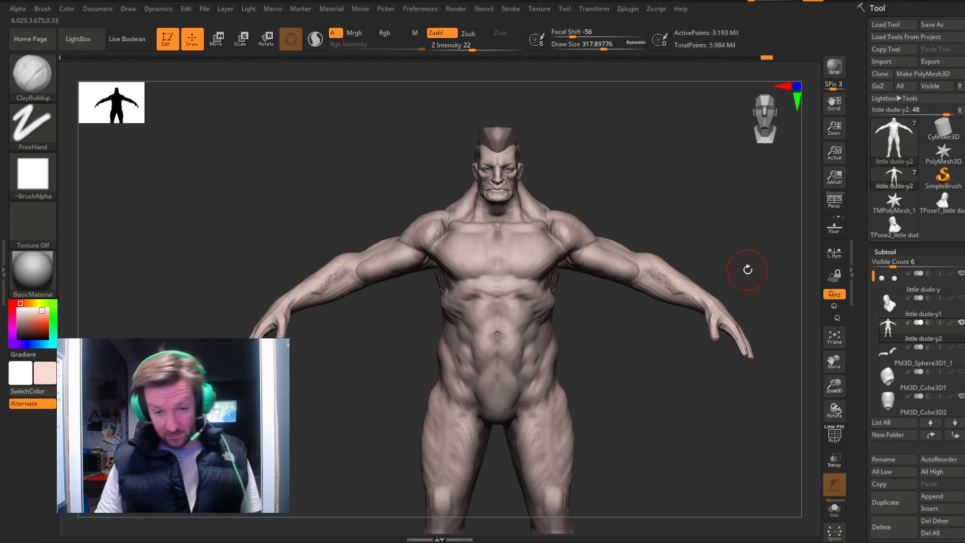
# Refine the underside of the upper arm and the shoulder area with ClayBuildup strokes, then re-mesh the body with DynaMesh.
pyautogui.moveTo(503, 226); pyautogui.dragTo(588, 209)
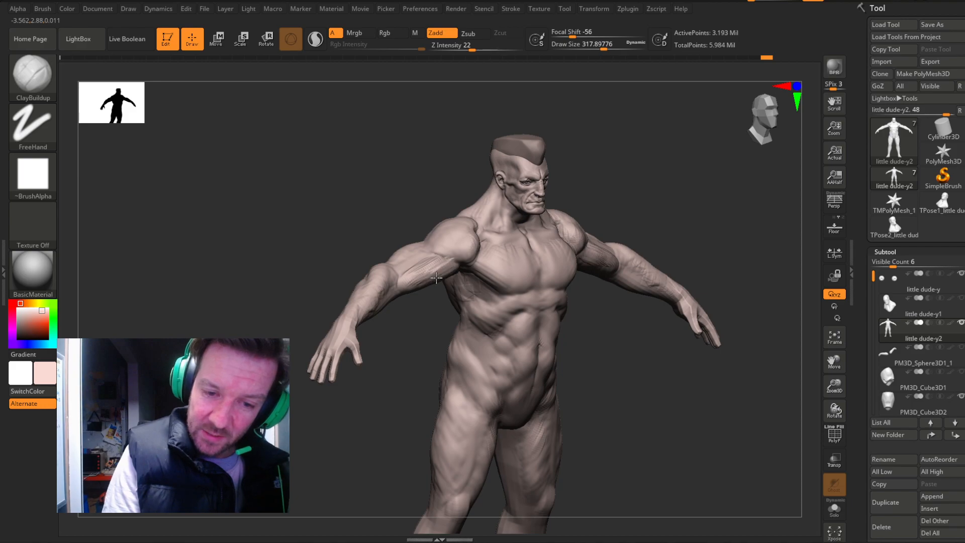
pyautogui.moveTo(440, 269); pyautogui.dragTo(409, 276)
pyautogui.moveTo(665, 196); pyautogui.dragTo(779, 140)
pyautogui.moveTo(834, 385); pyautogui.dragTo(810, 327)
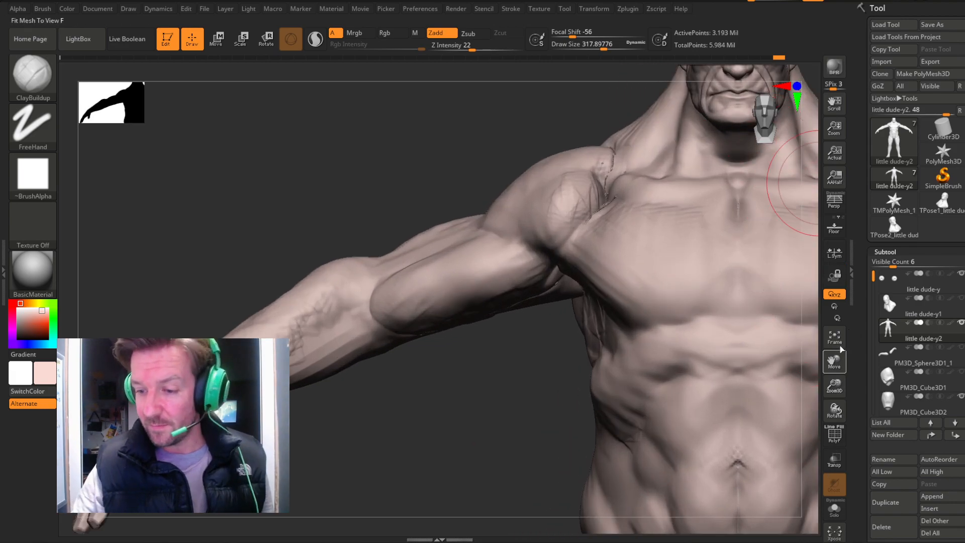
pyautogui.moveTo(835, 361)
pyautogui.mouseDown()
pyautogui.moveTo(766, 405)
pyautogui.moveTo(680, 395)
pyautogui.mouseUp()
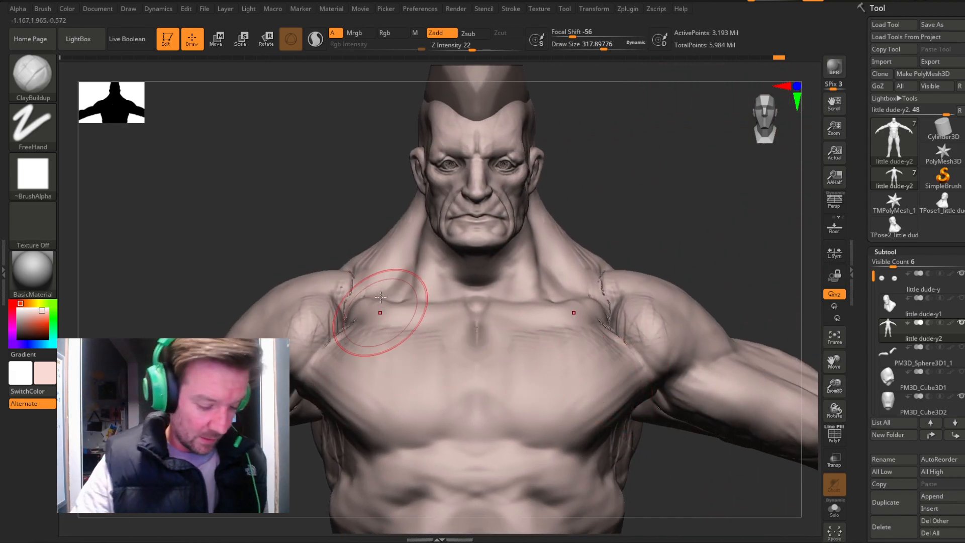
pyautogui.keyDown('ctrl'); pyautogui.moveTo(300, 226); pyautogui.dragTo(313, 138); pyautogui.keyUp('ctrl')
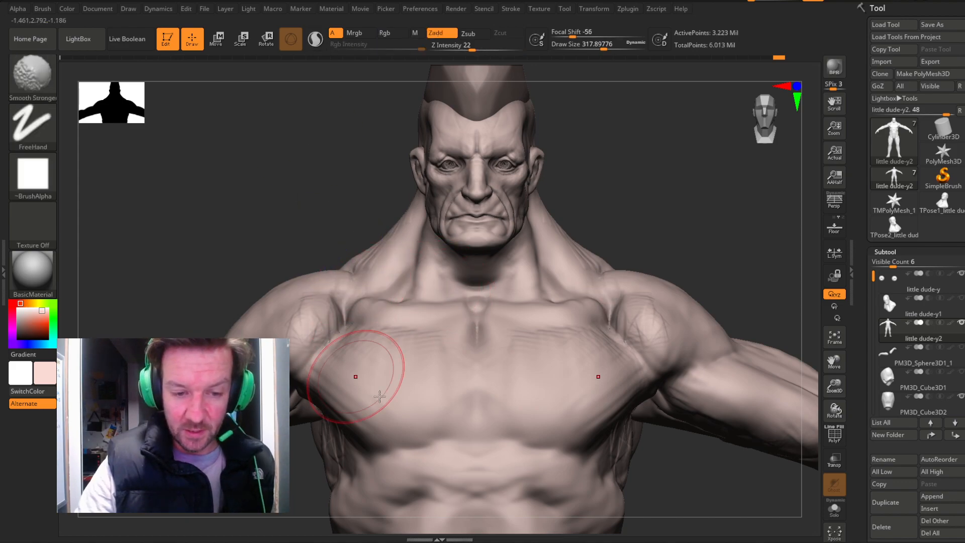
# Set up the Slash1 brush with LazyMouse turned on, a draw size of about 41 and a Z intensity of 22.
pyautogui.click(36, 77)
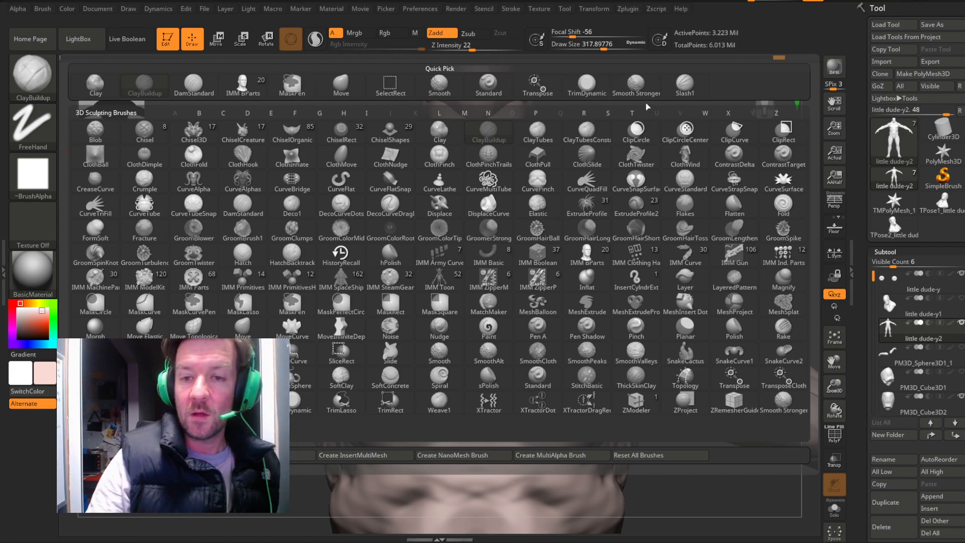
pyautogui.click(683, 85)
pyautogui.scroll(5, 780, 126)
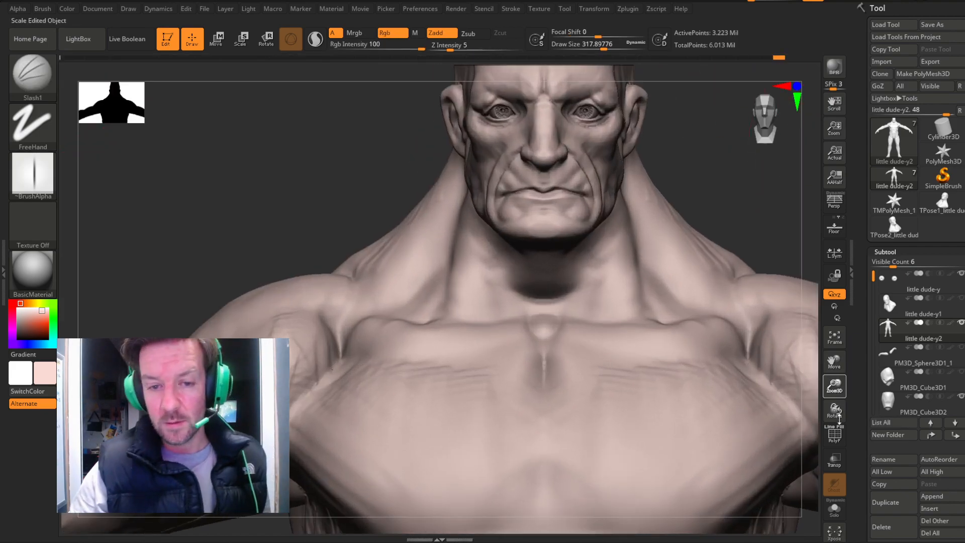
pyautogui.moveTo(834, 361)
pyautogui.mouseDown()
pyautogui.moveTo(733, 462)
pyautogui.moveTo(727, 457)
pyautogui.mouseUp()
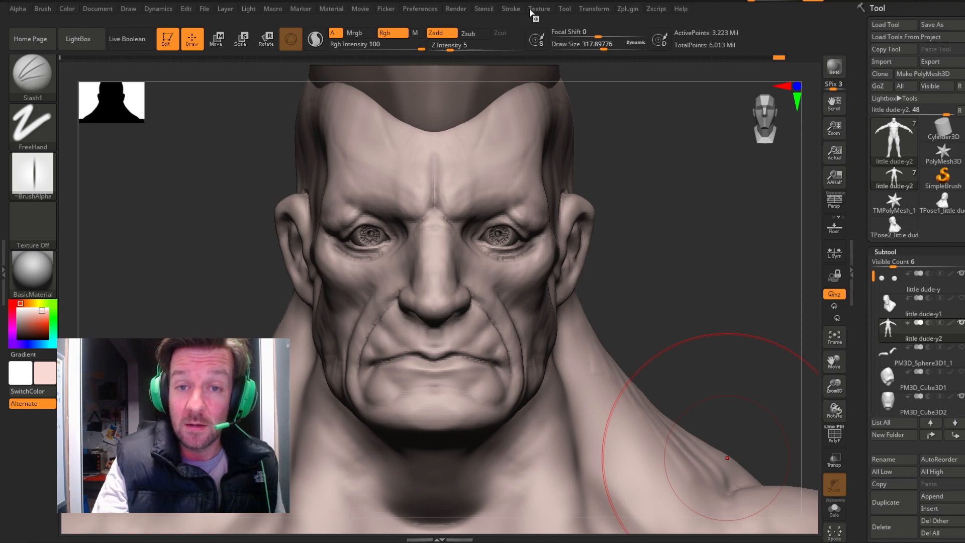
pyautogui.click(510, 9)
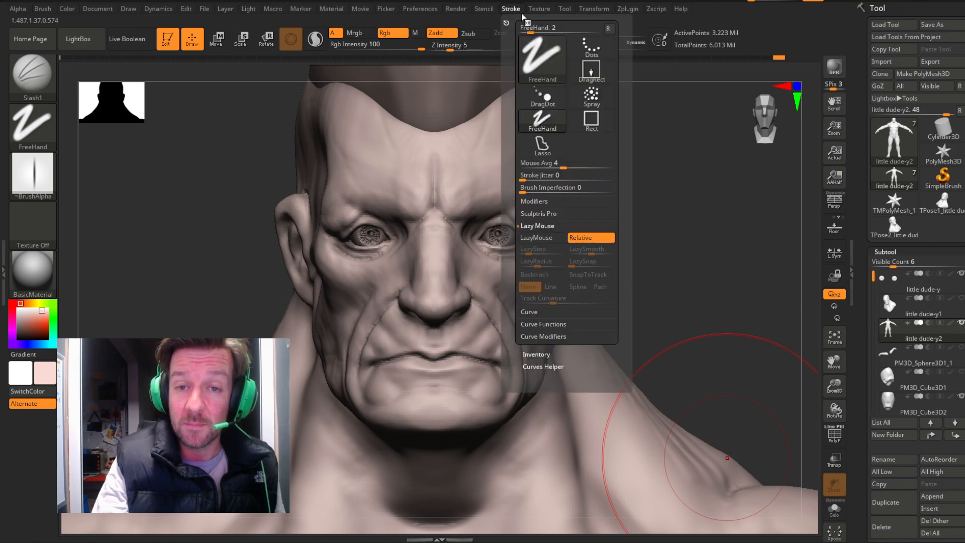
pyautogui.click(542, 237)
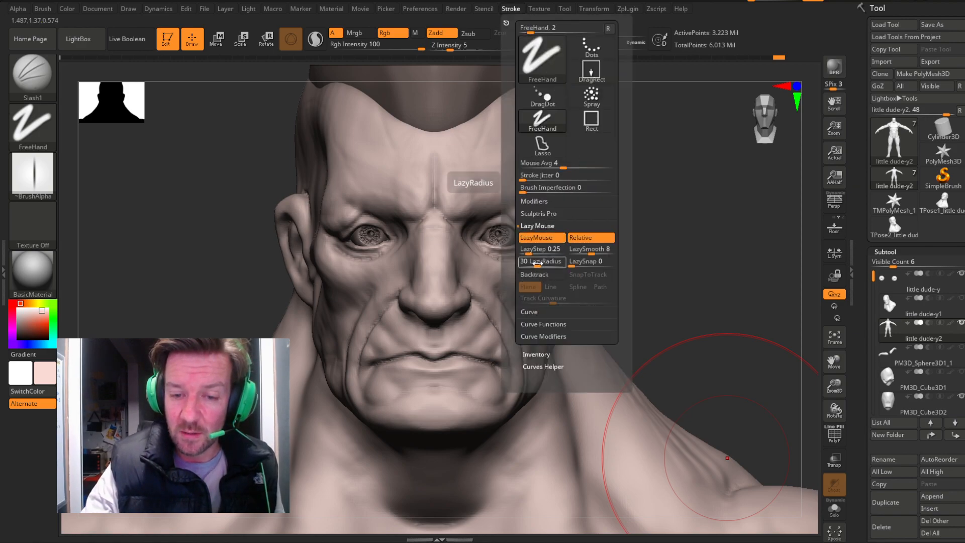
pyautogui.moveTo(605, 48); pyautogui.dragTo(570, 50)
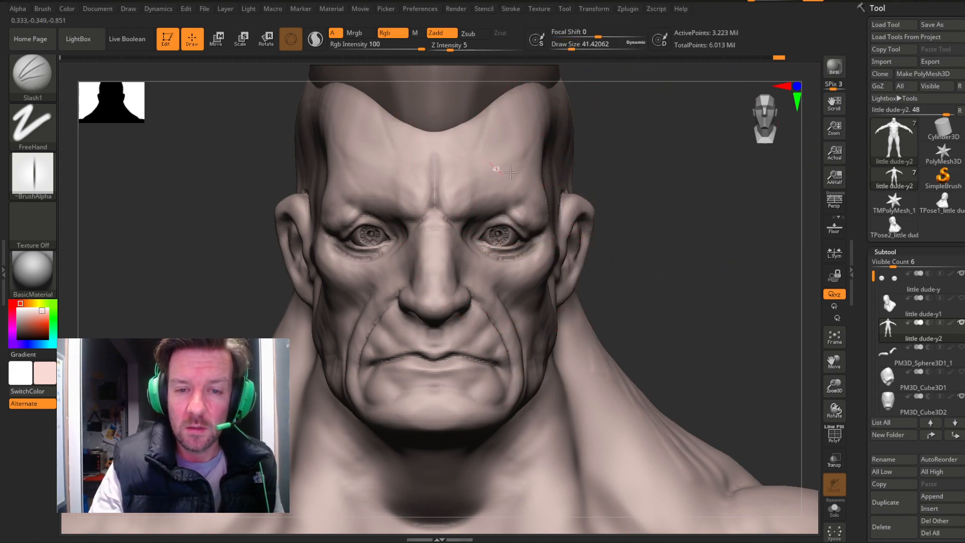
pyautogui.moveTo(481, 52); pyautogui.dragTo(463, 51)
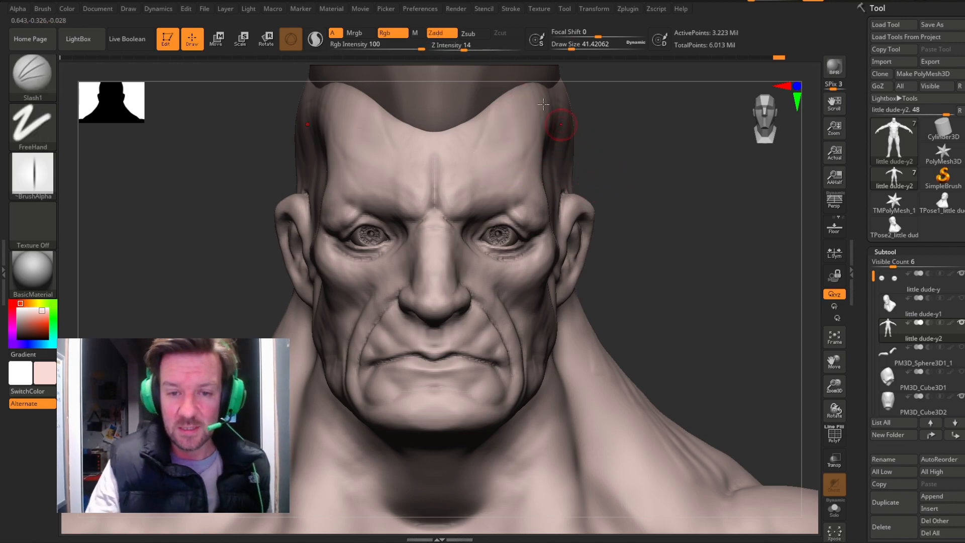
pyautogui.moveTo(464, 50); pyautogui.dragTo(472, 50)
# Cut angled seam lines into the forehead below the hairline and continue them in an arc over the temple with the Slash1 brush.
pyautogui.moveTo(516, 109)
pyautogui.mouseDown()
pyautogui.moveTo(494, 185)
pyautogui.moveTo(538, 156)
pyautogui.mouseUp()
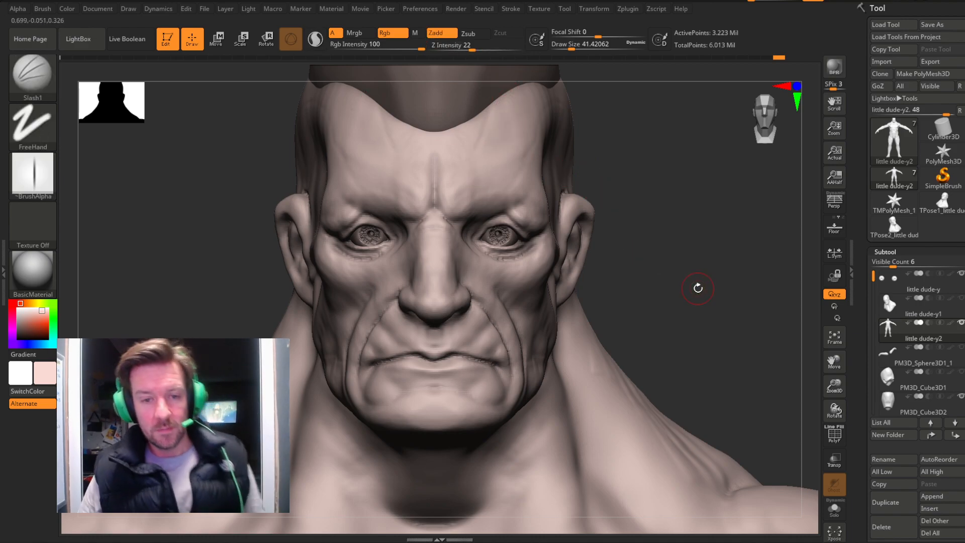
pyautogui.moveTo(671, 166); pyautogui.dragTo(661, 161)
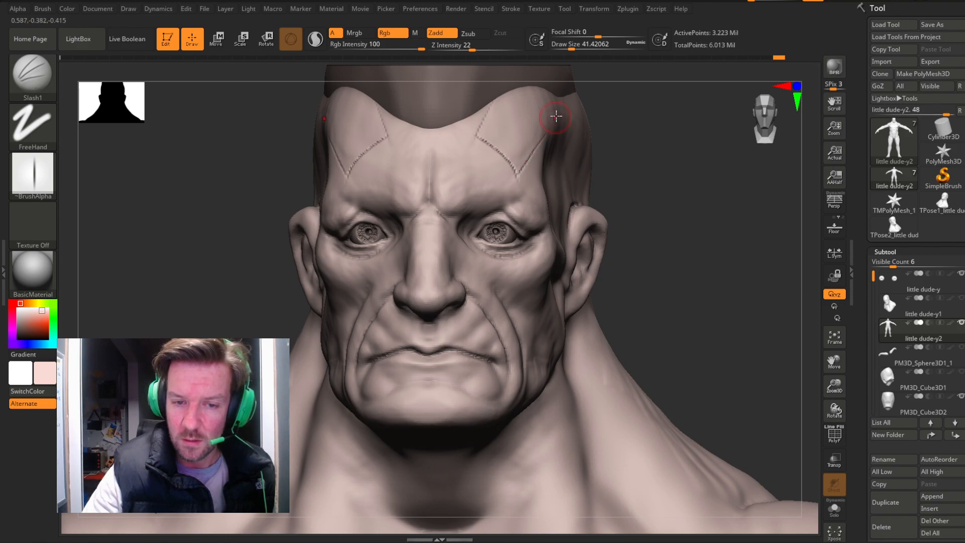
pyautogui.moveTo(680, 218); pyautogui.dragTo(583, 145)
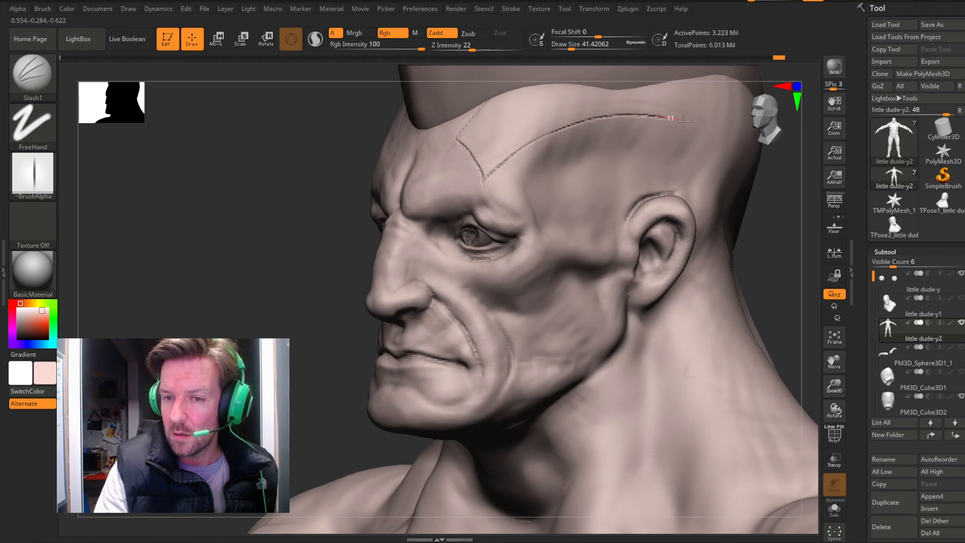
pyautogui.moveTo(308, 295)
pyautogui.mouseDown()
pyautogui.moveTo(284, 293)
pyautogui.moveTo(327, 295)
pyautogui.moveTo(270, 296)
pyautogui.mouseUp()
pyautogui.moveTo(288, 310); pyautogui.dragTo(646, 202)
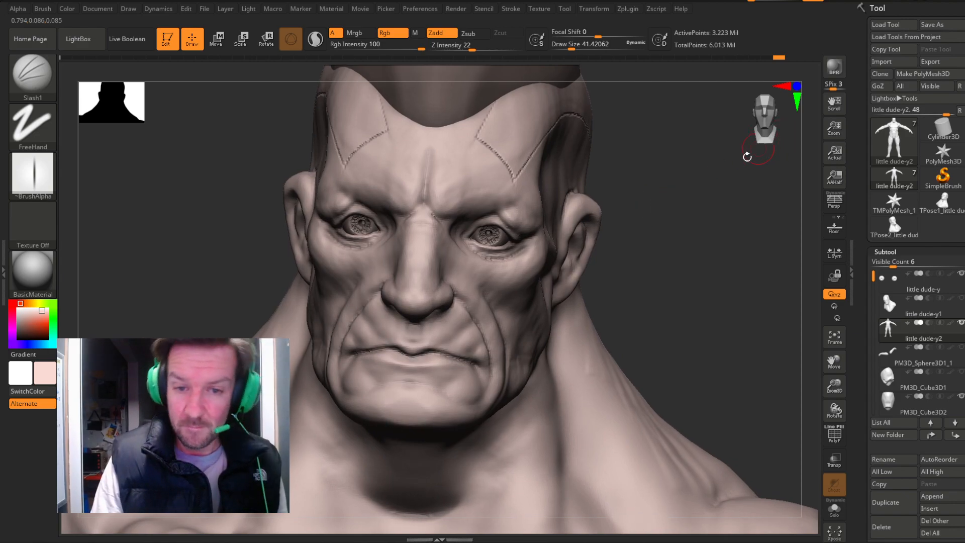
# Extend the forehead seam from its lower corner down to the brow above the eye.
pyautogui.moveTo(707, 187); pyautogui.dragTo(679, 180)
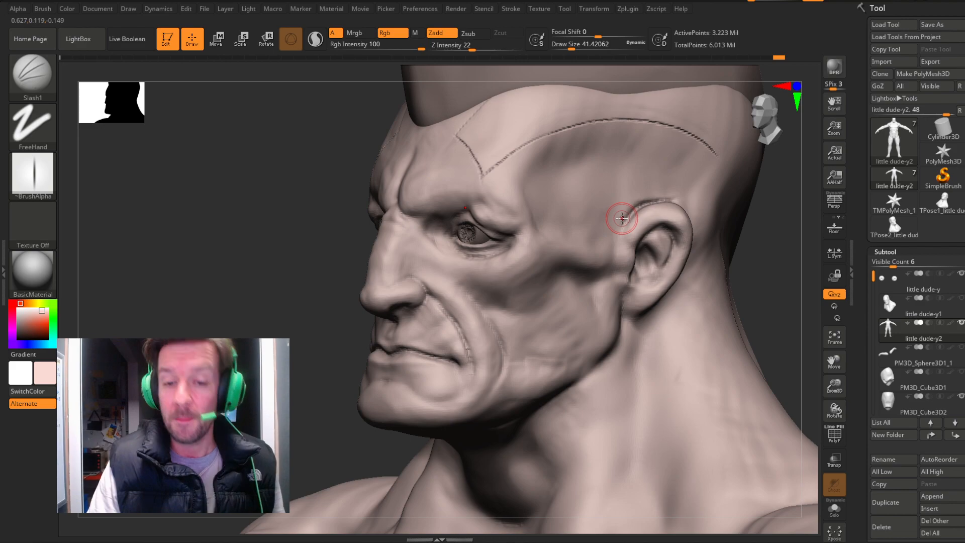
pyautogui.moveTo(238, 332); pyautogui.dragTo(271, 331)
pyautogui.moveTo(519, 179); pyautogui.dragTo(500, 225)
pyautogui.moveTo(673, 229); pyautogui.dragTo(674, 222)
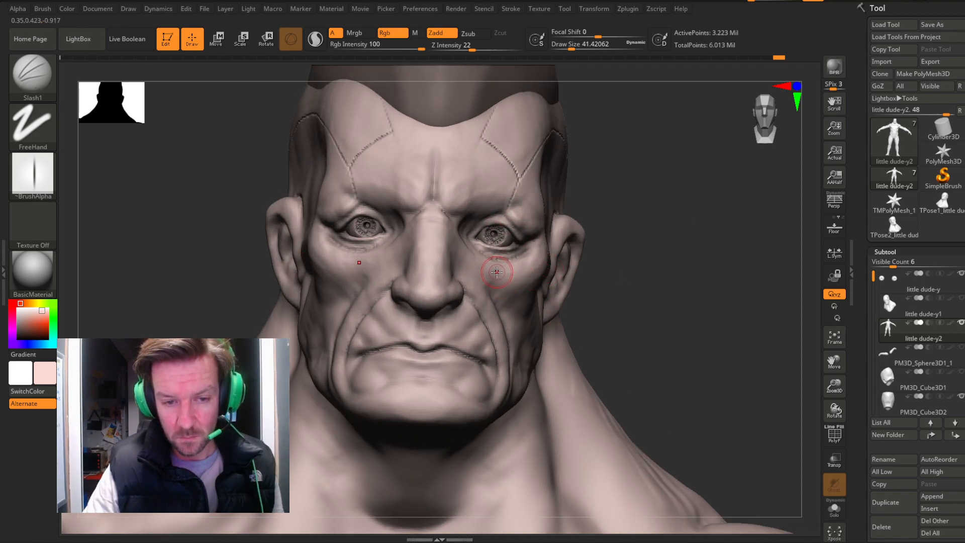
# Try cutting seam lines down the cheek and across the chin with the Slash1 brush.
pyautogui.moveTo(674, 229); pyautogui.dragTo(653, 232)
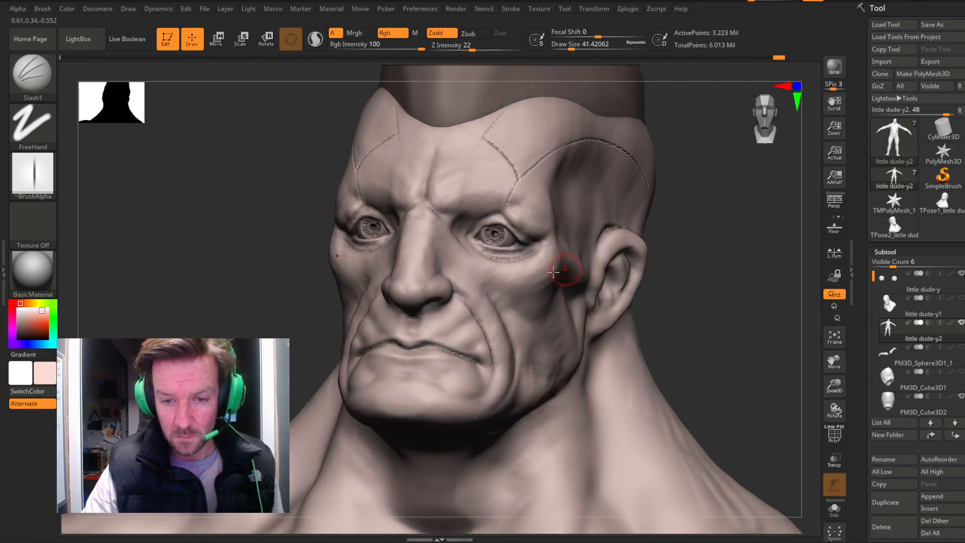
pyautogui.moveTo(528, 262)
pyautogui.mouseDown()
pyautogui.moveTo(552, 290)
pyautogui.moveTo(567, 395)
pyautogui.mouseUp()
pyautogui.moveTo(726, 246)
pyautogui.mouseDown()
pyautogui.moveTo(704, 254)
pyautogui.moveTo(720, 264)
pyautogui.moveTo(588, 325)
pyautogui.mouseUp()
pyautogui.hotkey('ctrl', 'z')
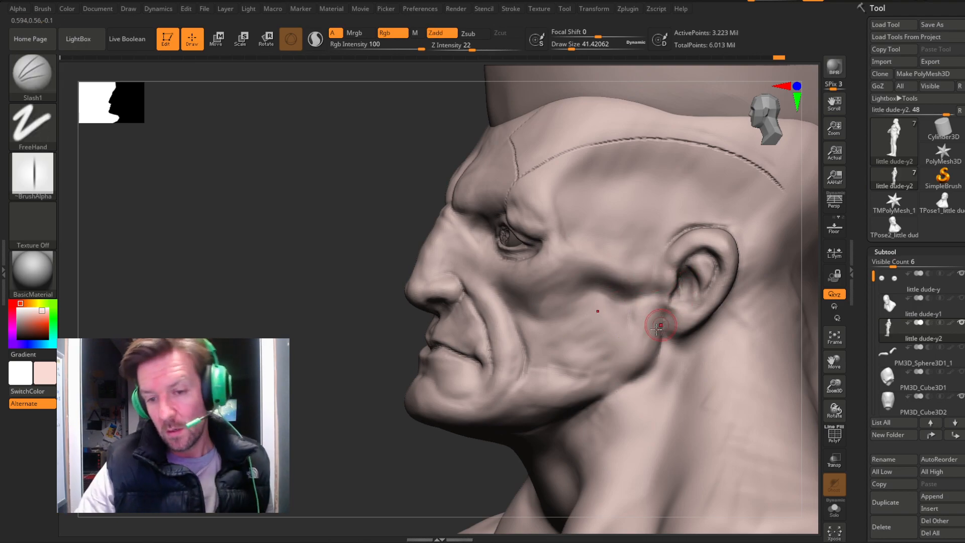
pyautogui.moveTo(316, 338); pyautogui.dragTo(345, 327)
pyautogui.keyDown('shift'); pyautogui.moveTo(714, 214); pyautogui.dragTo(697, 242); pyautogui.keyUp('shift')
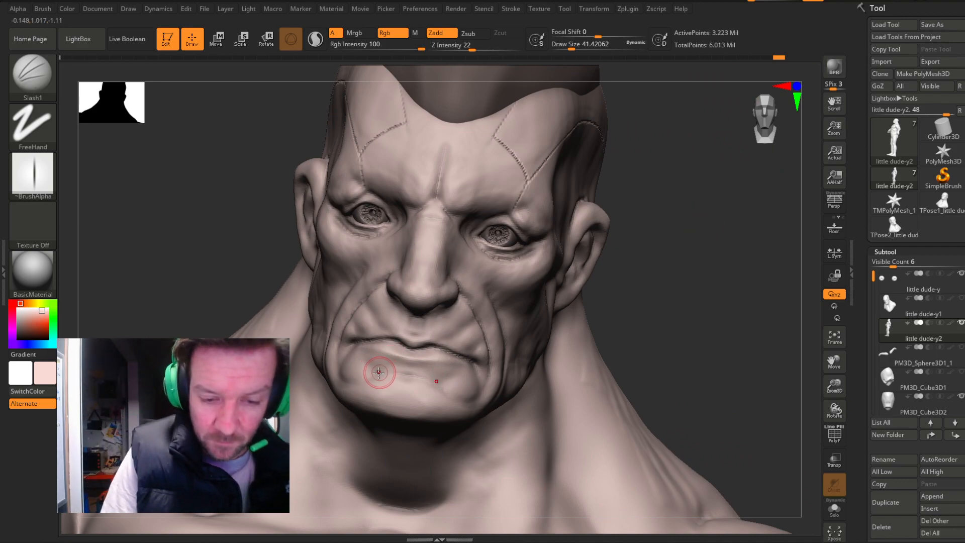
pyautogui.moveTo(377, 369)
pyautogui.mouseDown()
pyautogui.moveTo(414, 376)
pyautogui.moveTo(376, 370)
pyautogui.moveTo(353, 414)
pyautogui.mouseUp()
pyautogui.moveTo(659, 242)
pyautogui.mouseDown()
pyautogui.moveTo(679, 200)
pyautogui.moveTo(695, 209)
pyautogui.moveTo(704, 265)
pyautogui.moveTo(656, 265)
pyautogui.mouseUp()
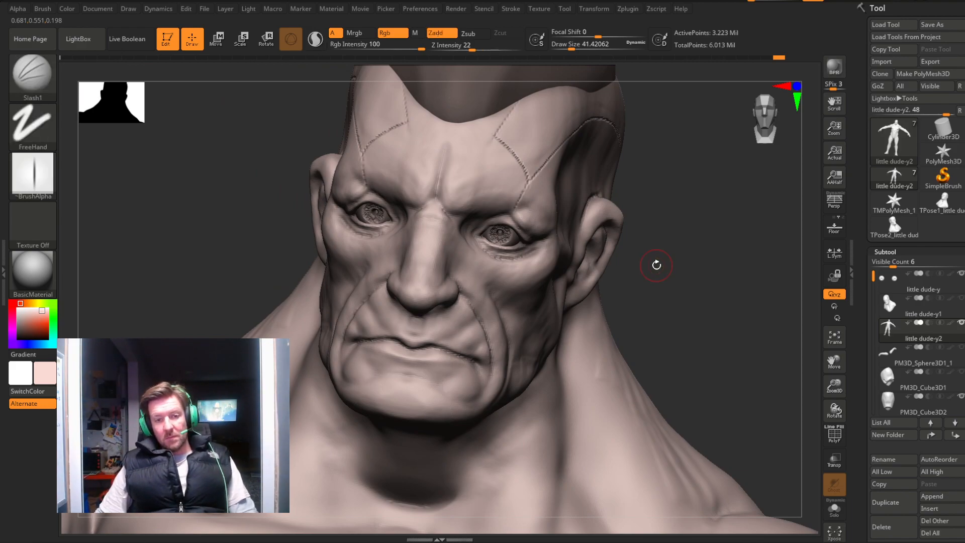
# Cut a seam from below the eye diagonally across the cheek and jaw, down the neck and over the collarbone onto the upper chest.
pyautogui.moveTo(656, 265)
pyautogui.mouseDown()
pyautogui.moveTo(728, 196)
pyautogui.moveTo(725, 209)
pyautogui.moveTo(742, 207)
pyautogui.moveTo(696, 207)
pyautogui.moveTo(714, 202)
pyautogui.moveTo(717, 213)
pyautogui.mouseUp()
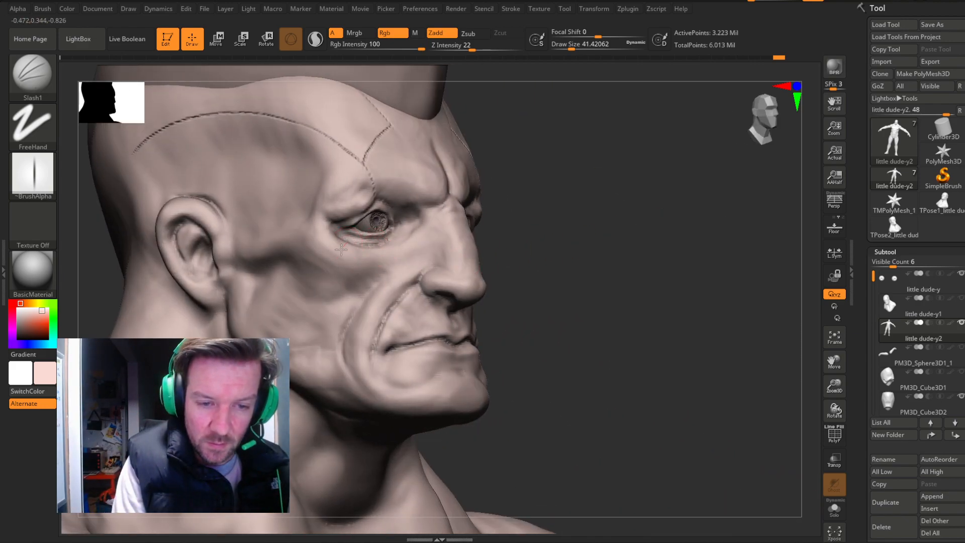
pyautogui.moveTo(330, 261); pyautogui.dragTo(282, 317)
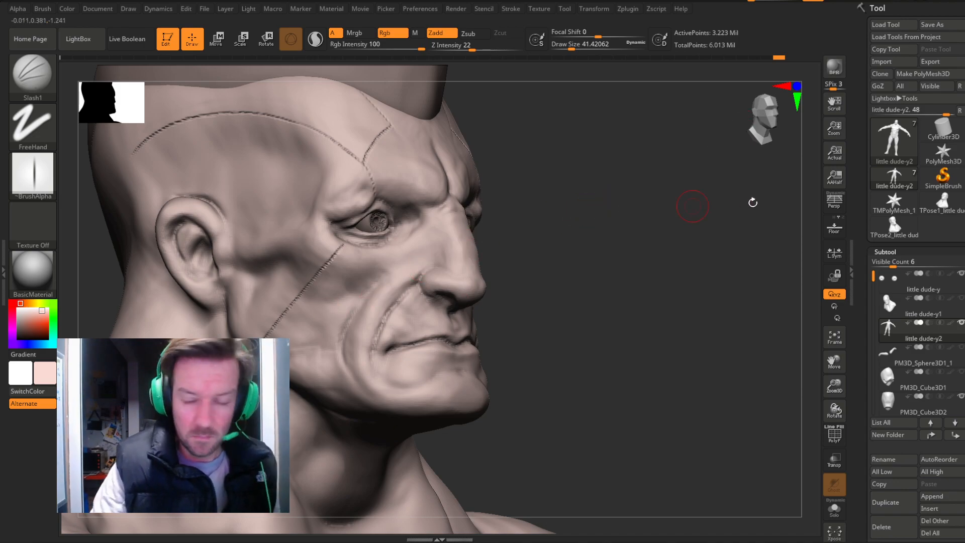
pyautogui.moveTo(835, 358); pyautogui.dragTo(846, 257)
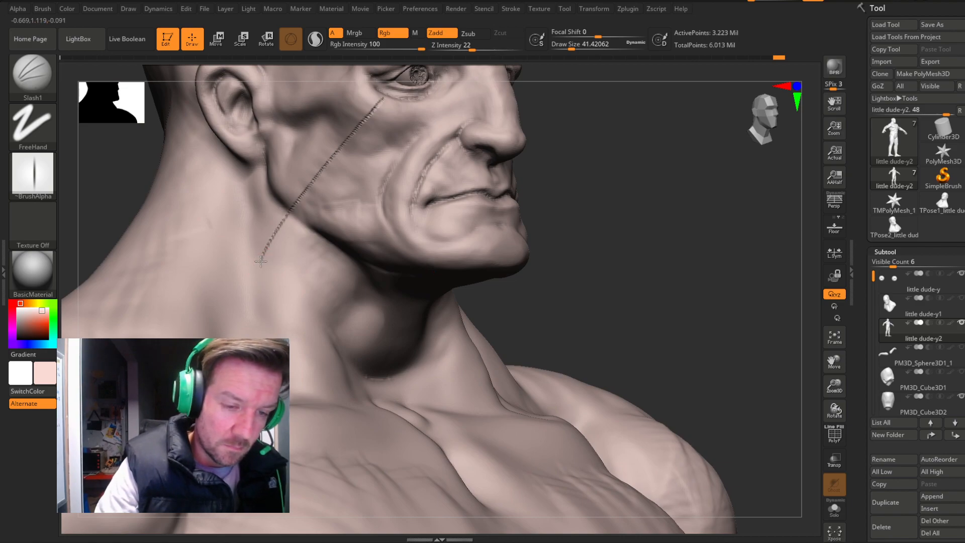
pyautogui.moveTo(260, 261)
pyautogui.mouseDown()
pyautogui.moveTo(237, 304)
pyautogui.moveTo(271, 328)
pyautogui.mouseUp()
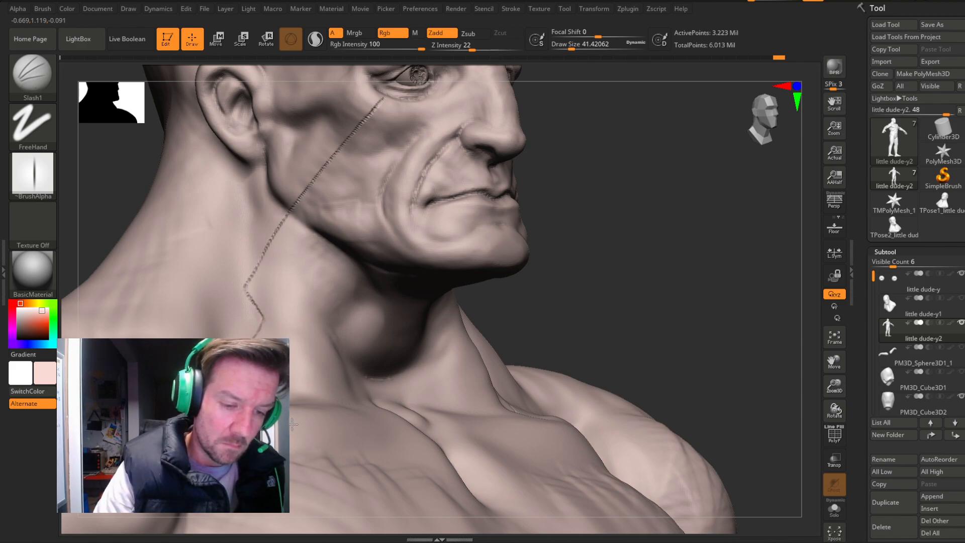
pyautogui.moveTo(703, 261); pyautogui.dragTo(644, 266)
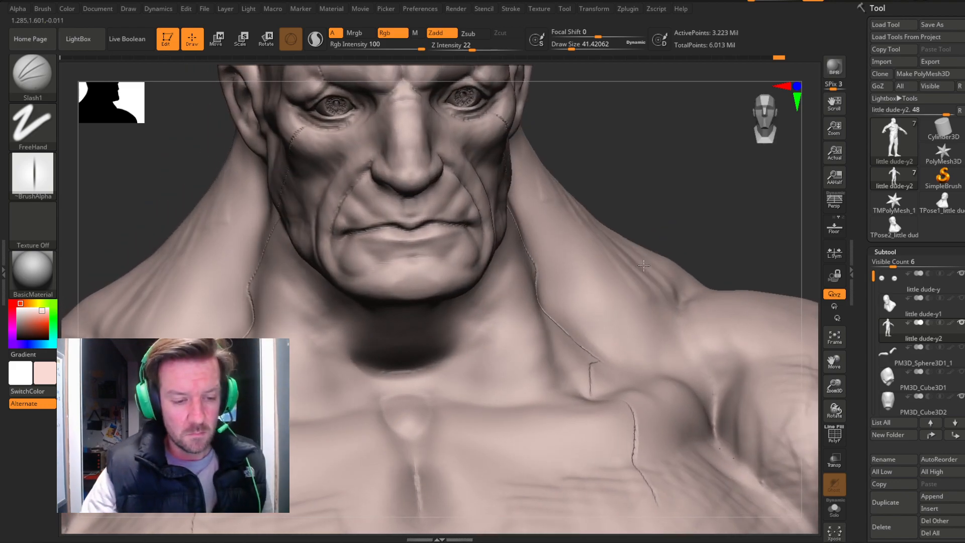
pyautogui.click(840, 346)
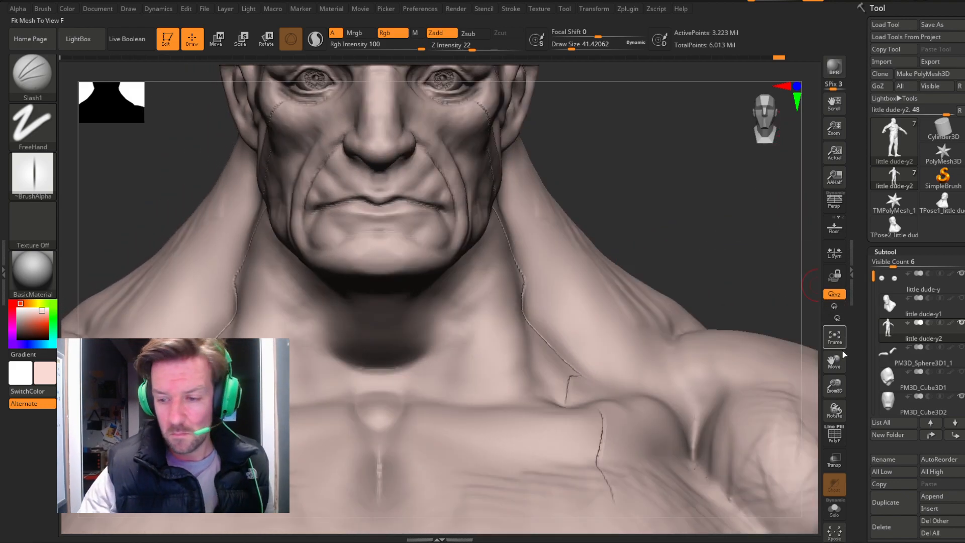
pyautogui.moveTo(834, 386); pyautogui.dragTo(809, 322)
pyautogui.moveTo(717, 270); pyautogui.dragTo(664, 230)
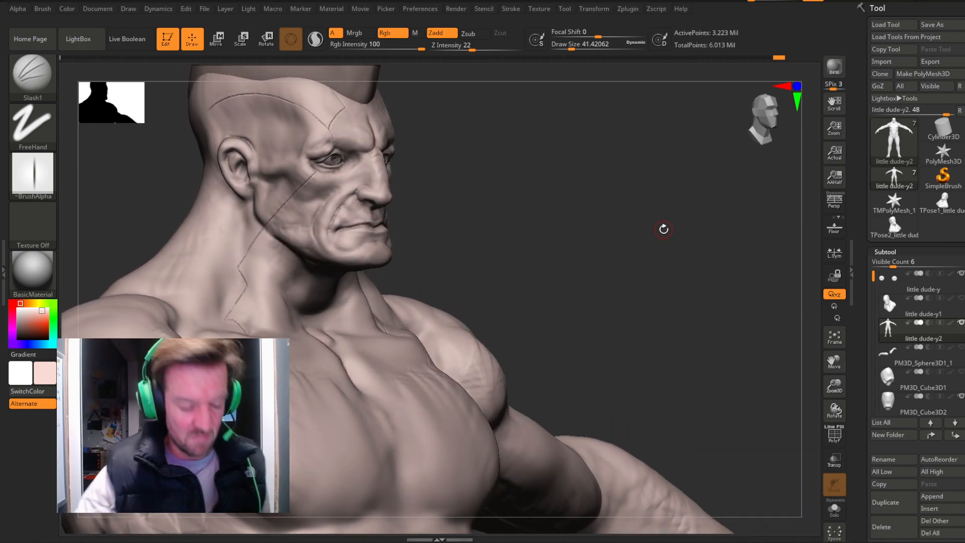
# Undo the diagonal seam running across the cheek, neck and collarbone.
pyautogui.hotkey('ctrl', 'z')
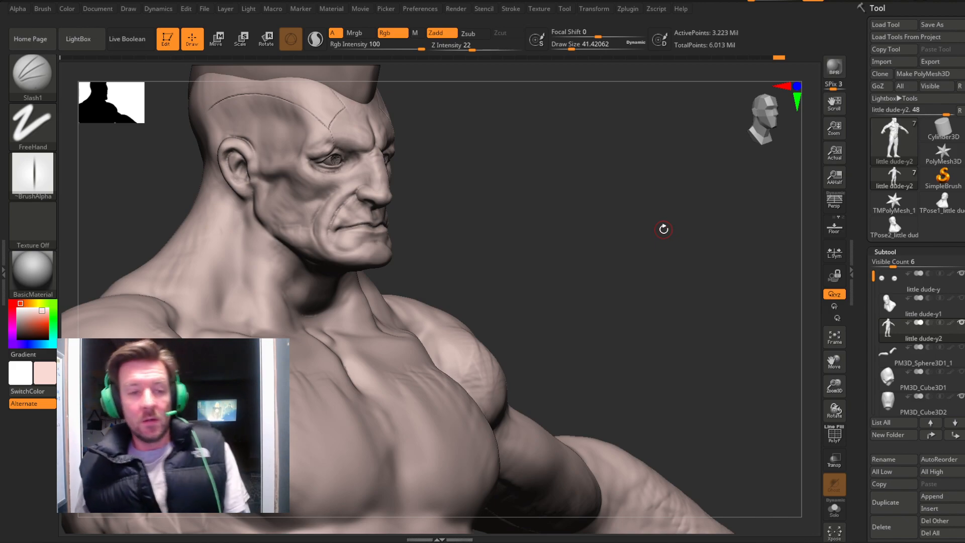
pyautogui.moveTo(543, 168); pyautogui.dragTo(769, 254)
pyautogui.moveTo(841, 366); pyautogui.dragTo(940, 430)
# Extend the temple seam backwards along the side of the head and cut a short seam from its rear end up to the hairline.
pyautogui.moveTo(534, 175); pyautogui.dragTo(498, 186)
pyautogui.moveTo(370, 215); pyautogui.dragTo(327, 232)
pyautogui.moveTo(216, 285)
pyautogui.mouseDown()
pyautogui.moveTo(614, 206)
pyautogui.moveTo(599, 201)
pyautogui.moveTo(650, 200)
pyautogui.mouseUp()
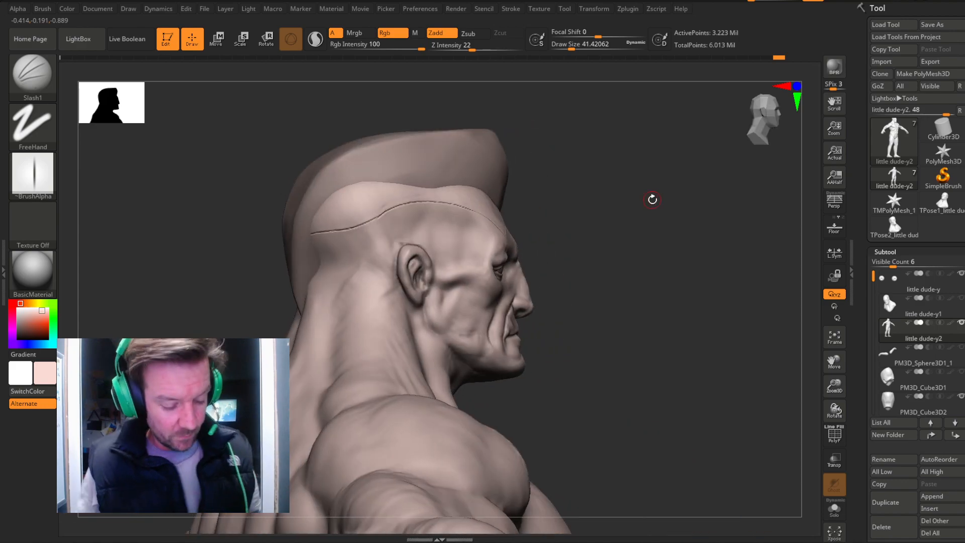
pyautogui.press('ctrl')
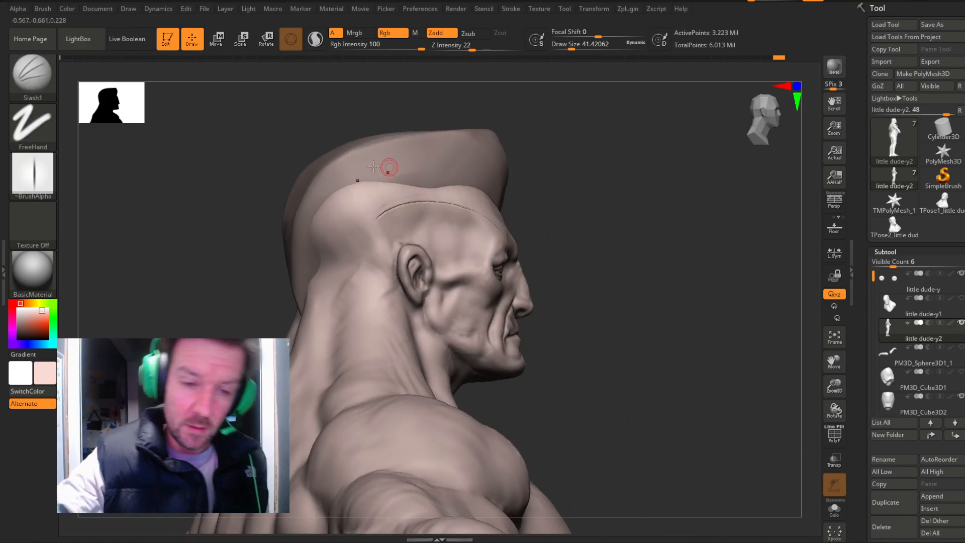
pyautogui.moveTo(373, 194); pyautogui.dragTo(381, 236)
pyautogui.moveTo(651, 201); pyautogui.dragTo(598, 182)
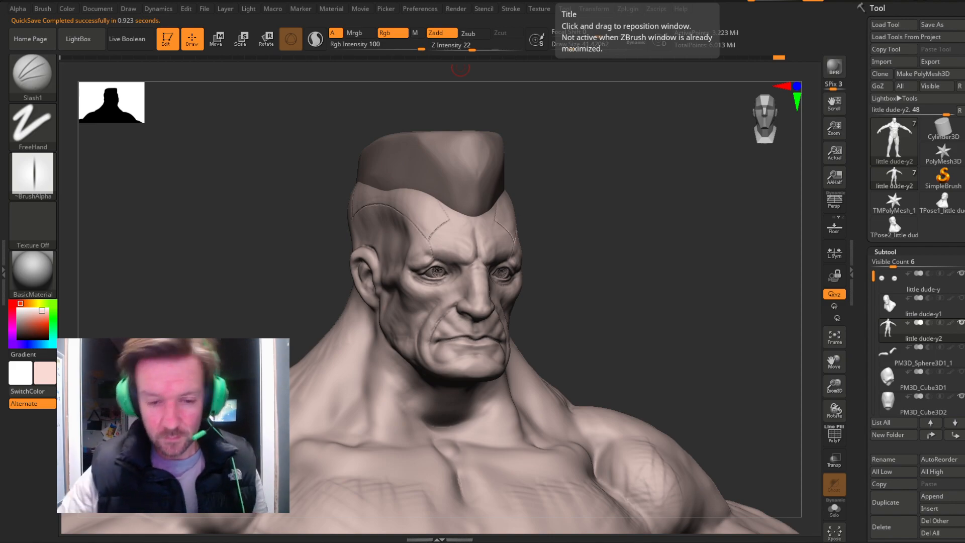
# Cut a looping seam from behind the ear down the front and back of the trapezius, joining its ends above the shoulder.
pyautogui.moveTo(532, 272)
pyautogui.mouseDown()
pyautogui.moveTo(605, 231)
pyautogui.moveTo(653, 234)
pyautogui.moveTo(629, 224)
pyautogui.moveTo(639, 228)
pyautogui.moveTo(647, 214)
pyautogui.moveTo(646, 252)
pyautogui.moveTo(572, 240)
pyautogui.mouseUp()
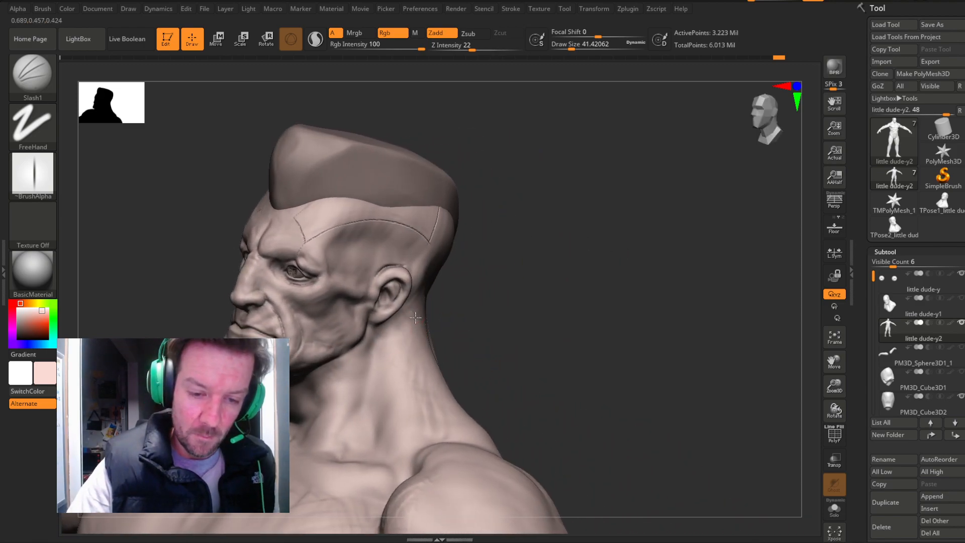
pyautogui.moveTo(402, 328)
pyautogui.mouseDown()
pyautogui.moveTo(399, 379)
pyautogui.moveTo(422, 433)
pyautogui.moveTo(460, 437)
pyautogui.mouseUp()
pyautogui.moveTo(506, 415)
pyautogui.mouseDown()
pyautogui.moveTo(543, 378)
pyautogui.moveTo(527, 359)
pyautogui.mouseUp()
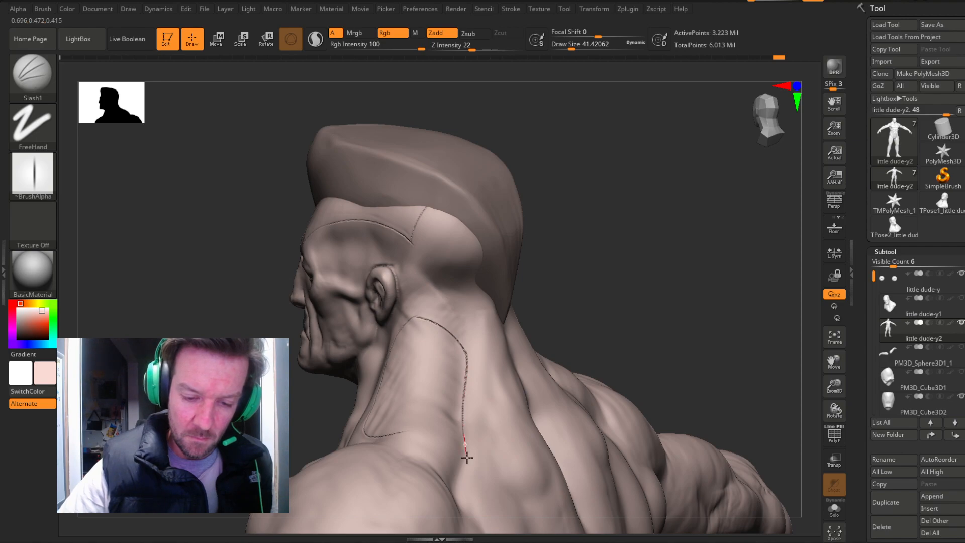
pyautogui.moveTo(651, 245); pyautogui.dragTo(627, 278)
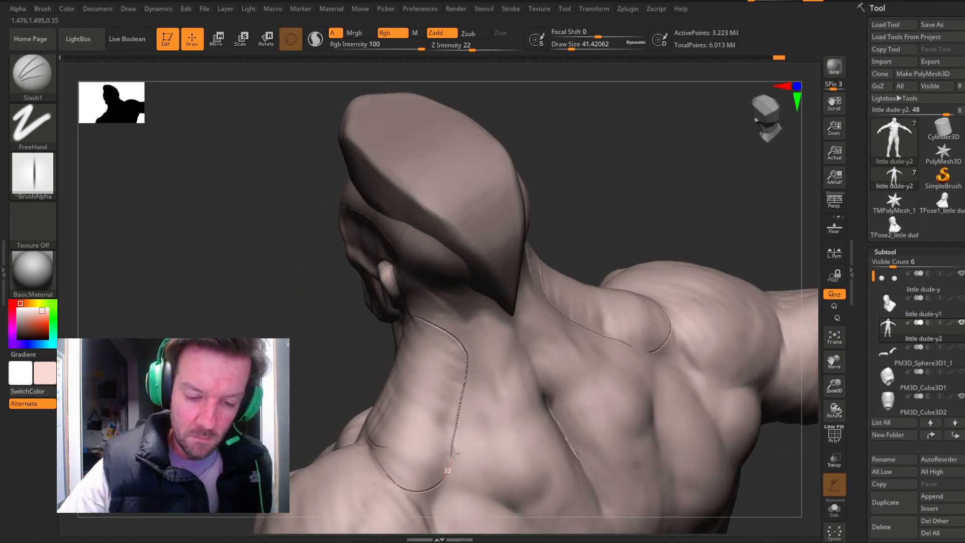
pyautogui.moveTo(628, 155)
pyautogui.mouseDown()
pyautogui.moveTo(678, 167)
pyautogui.moveTo(609, 267)
pyautogui.moveTo(640, 308)
pyautogui.moveTo(503, 382)
pyautogui.mouseUp()
pyautogui.press('shift')
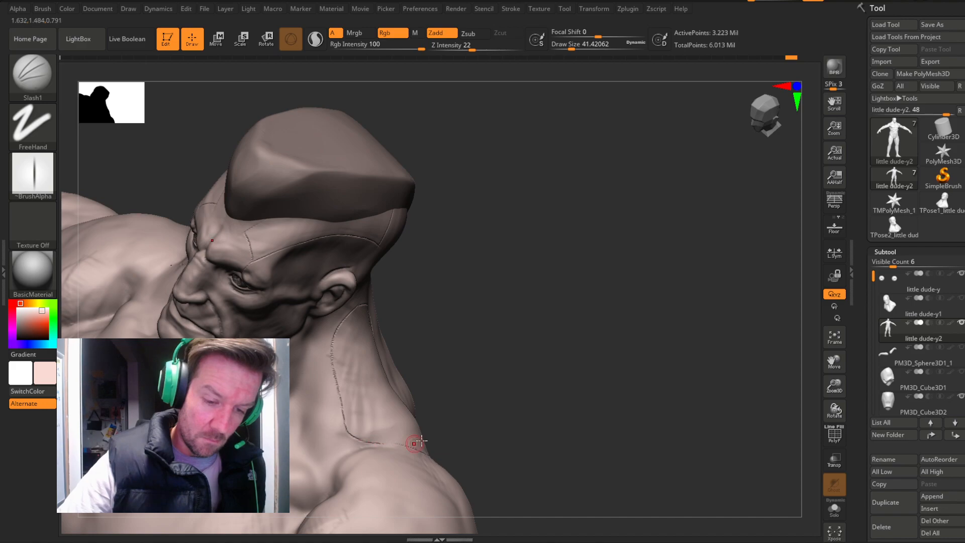
pyautogui.moveTo(553, 326)
pyautogui.mouseDown()
pyautogui.moveTo(555, 285)
pyautogui.moveTo(469, 321)
pyautogui.mouseUp()
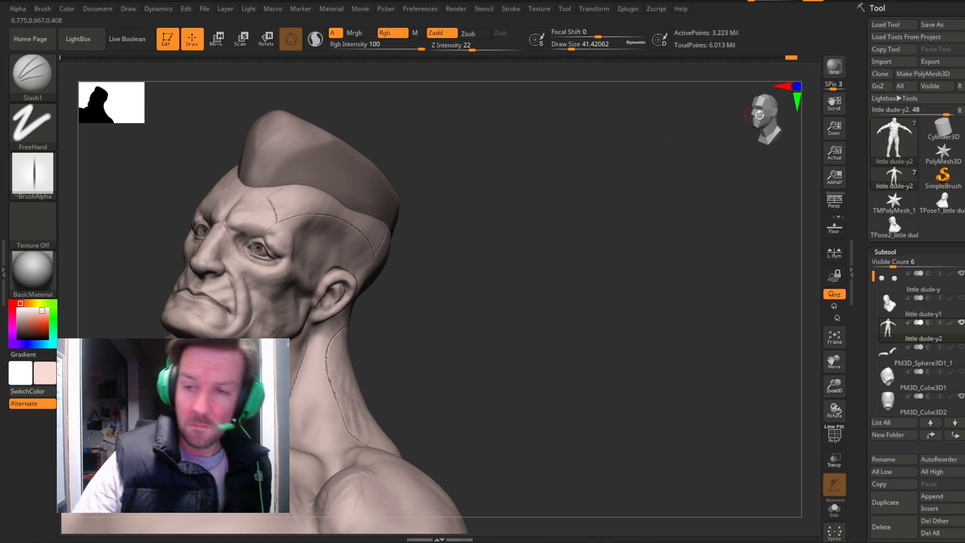
# Cut seams down the front and side of the neck, curving the outer one over the collarbone onto the upper chest.
pyautogui.moveTo(758, 114); pyautogui.dragTo(778, 114)
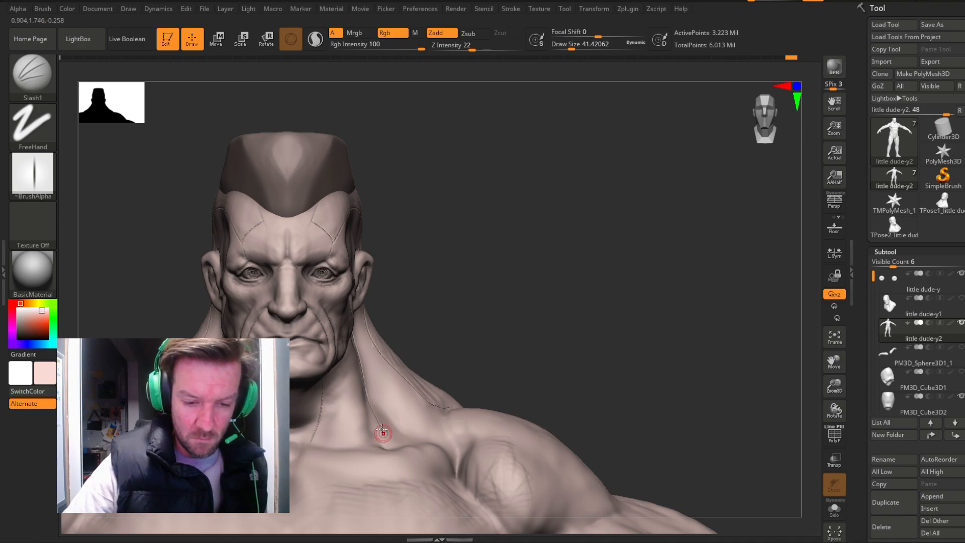
pyautogui.moveTo(836, 363); pyautogui.dragTo(892, 248)
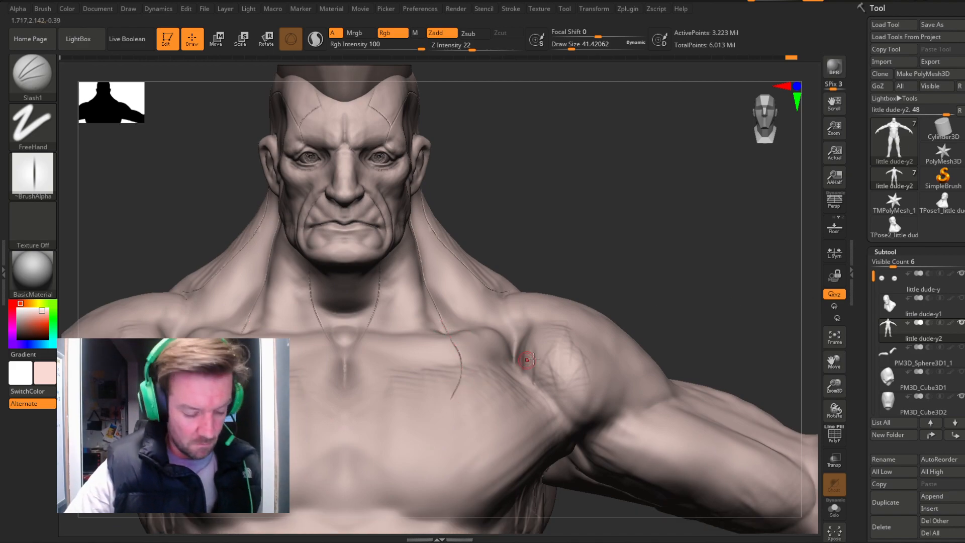
pyautogui.moveTo(629, 239); pyautogui.dragTo(489, 335)
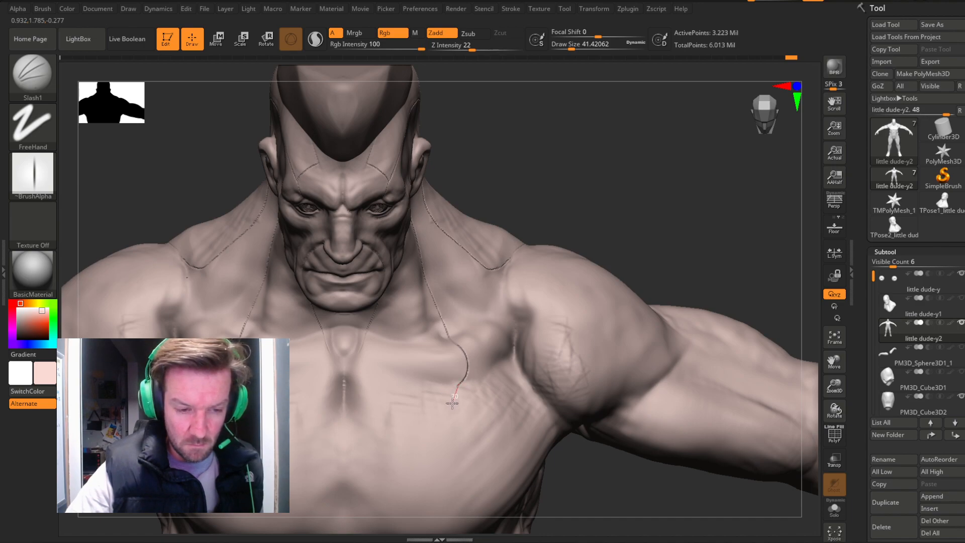
pyautogui.moveTo(633, 171)
pyautogui.mouseDown()
pyautogui.moveTo(642, 161)
pyautogui.moveTo(646, 180)
pyautogui.moveTo(603, 182)
pyautogui.moveTo(606, 171)
pyautogui.mouseUp()
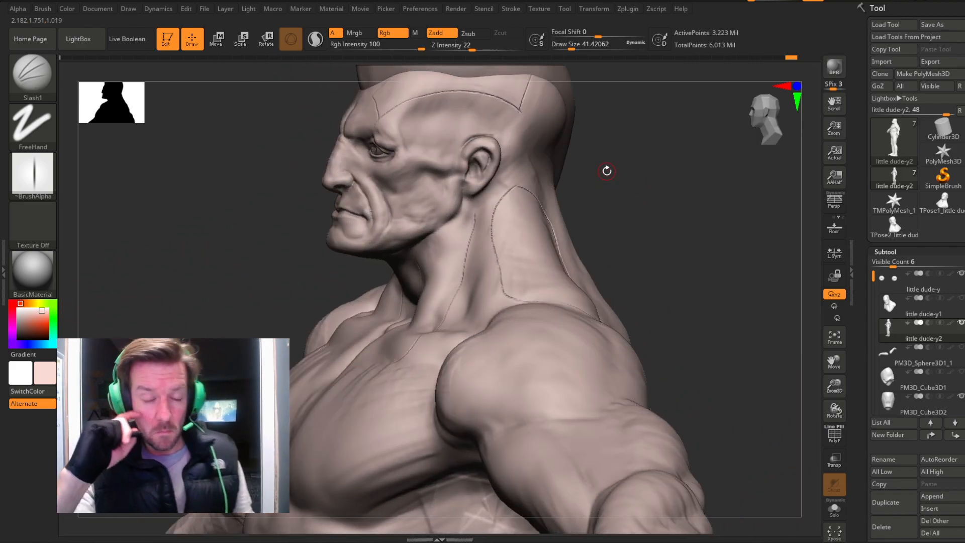
pyautogui.moveTo(681, 189)
pyautogui.mouseDown()
pyautogui.moveTo(717, 190)
pyautogui.moveTo(684, 187)
pyautogui.mouseUp()
pyautogui.moveTo(754, 134)
pyautogui.mouseDown()
pyautogui.moveTo(771, 133)
pyautogui.moveTo(745, 148)
pyautogui.mouseUp()
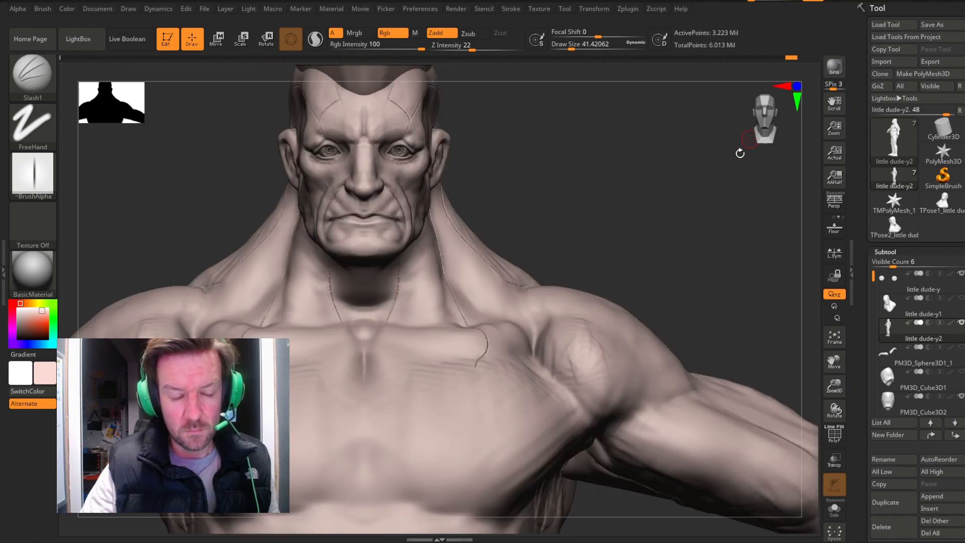
# Switch to the ClayBuildup brush with Alpha 58 for building up the neck.
pyautogui.click(32, 74)
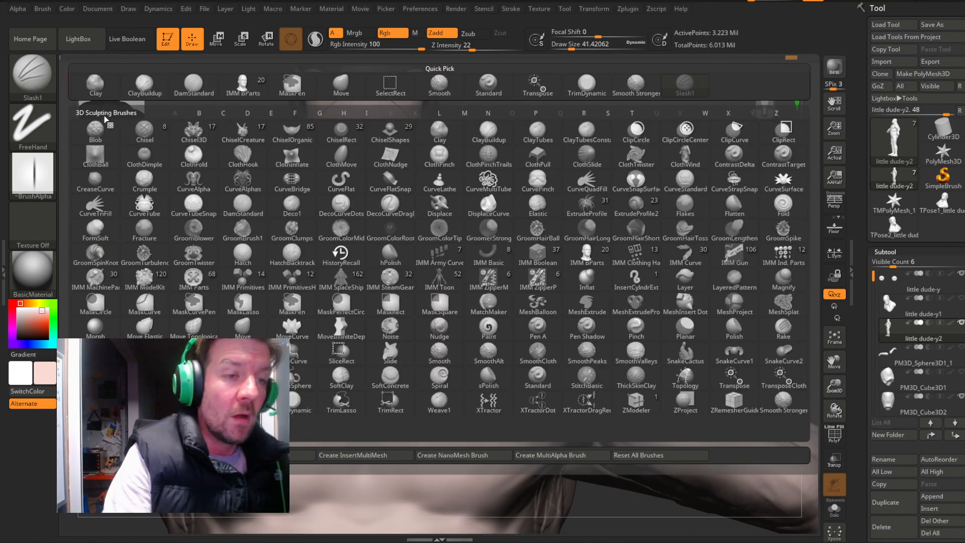
pyautogui.click(145, 83)
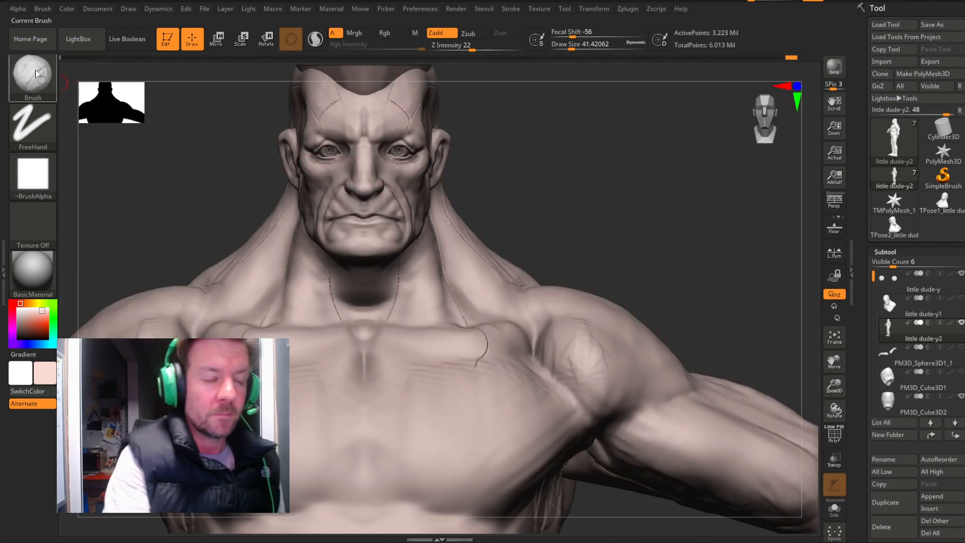
pyautogui.click(33, 174)
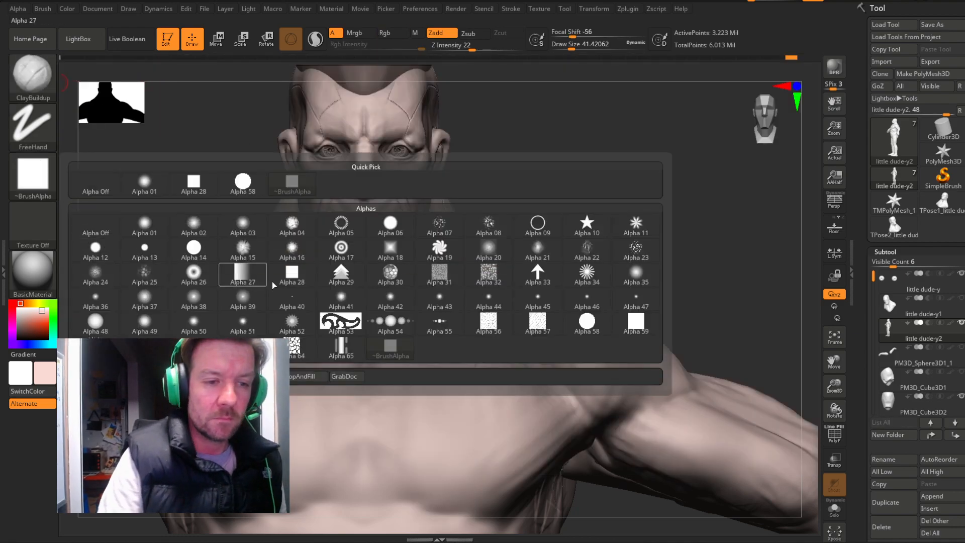
pyautogui.click(246, 191)
pyautogui.moveTo(836, 367); pyautogui.dragTo(847, 303)
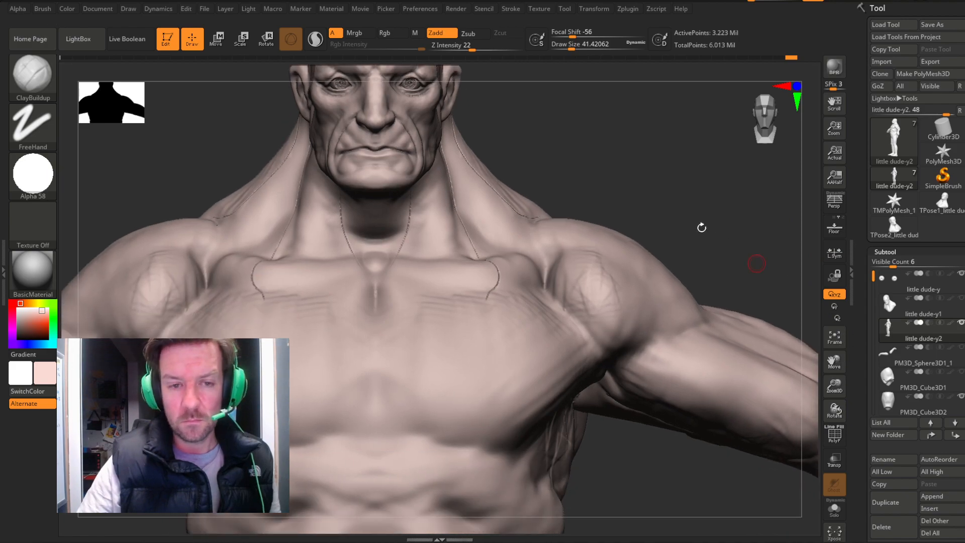
pyautogui.moveTo(712, 236); pyautogui.dragTo(620, 80)
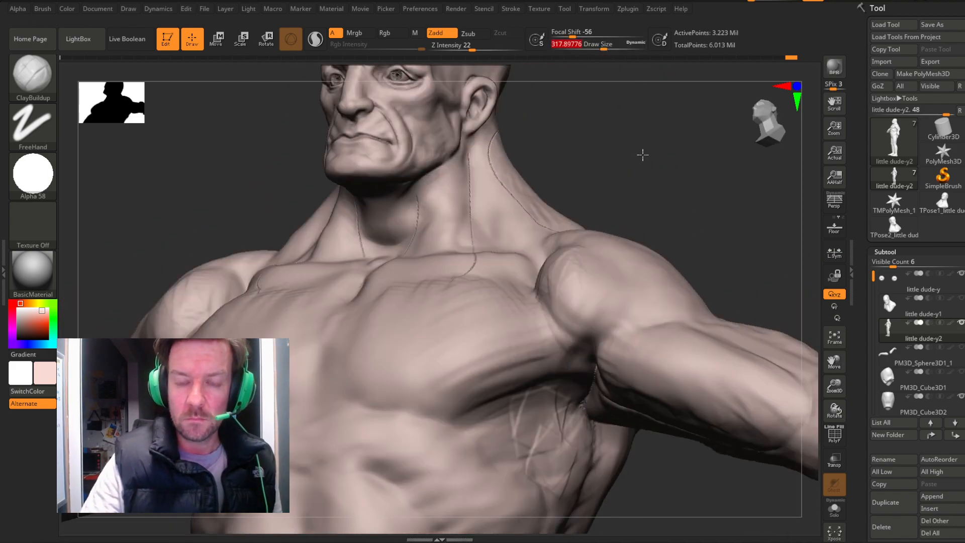
# Try building thick clay ridges down both sides of the neck with an enlarged brush, and undo the strokes.
pyautogui.moveTo(642, 155); pyautogui.dragTo(610, 78)
pyautogui.click(596, 47)
pyautogui.moveTo(446, 177)
pyautogui.mouseDown()
pyautogui.moveTo(437, 266)
pyautogui.moveTo(445, 226)
pyautogui.moveTo(440, 254)
pyautogui.mouseUp()
pyautogui.moveTo(563, 136)
pyautogui.mouseDown()
pyautogui.moveTo(621, 135)
pyautogui.moveTo(556, 78)
pyautogui.mouseUp()
pyautogui.hotkey('ctrl', 'z')
pyautogui.hotkey('ctrl', 'z')
pyautogui.hotkey('ctrl', 'z')
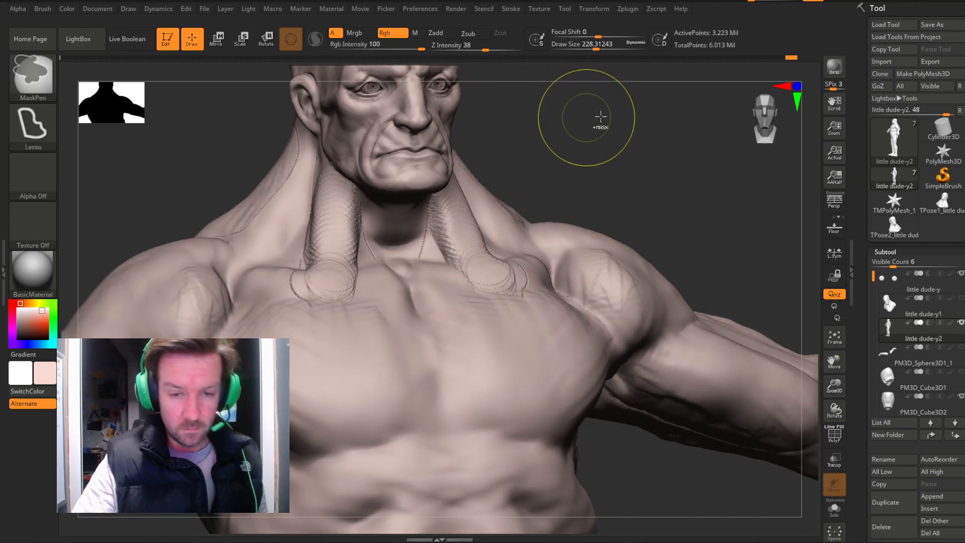
# Build up raised, twisting muscle cords along the front and sides of the neck with ClayBuildup at draw size 112.
pyautogui.moveTo(617, 115)
pyautogui.mouseDown()
pyautogui.moveTo(642, 105)
pyautogui.moveTo(627, 110)
pyautogui.mouseUp()
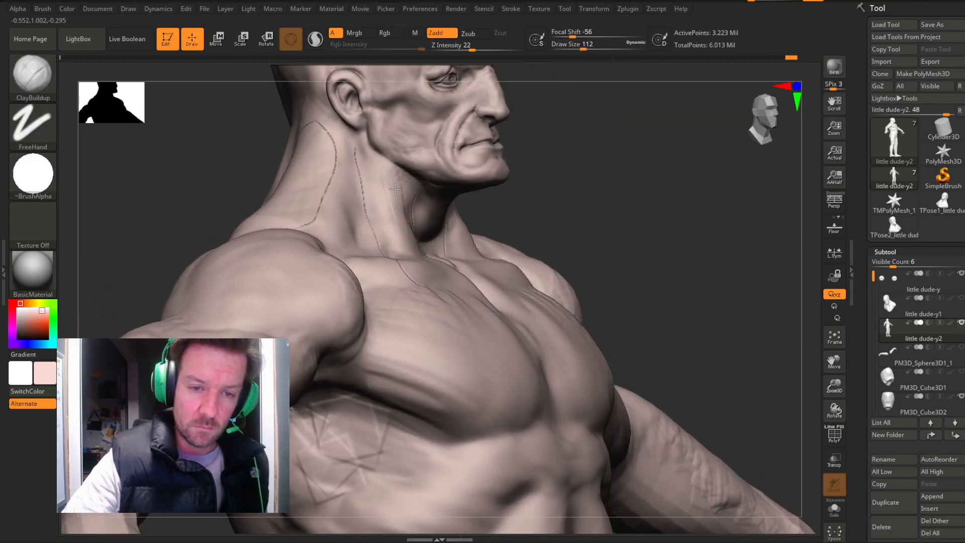
pyautogui.moveTo(530, 168)
pyautogui.mouseDown()
pyautogui.moveTo(576, 172)
pyautogui.moveTo(547, 189)
pyautogui.mouseUp()
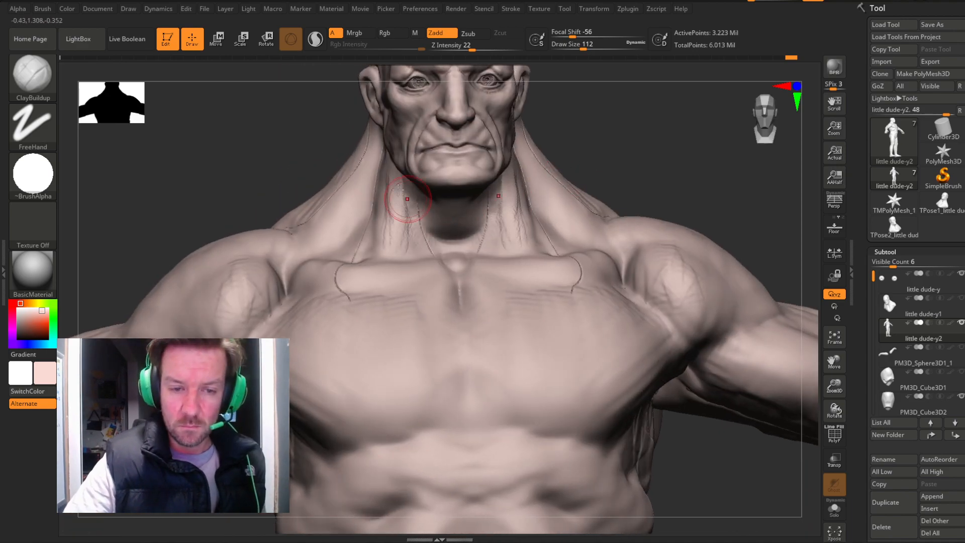
pyautogui.moveTo(620, 152); pyautogui.dragTo(587, 155)
pyautogui.moveTo(511, 200)
pyautogui.mouseDown()
pyautogui.moveTo(493, 237)
pyautogui.moveTo(509, 178)
pyautogui.moveTo(498, 213)
pyautogui.moveTo(513, 199)
pyautogui.mouseUp()
pyautogui.moveTo(636, 131)
pyautogui.mouseDown()
pyautogui.moveTo(553, 206)
pyautogui.moveTo(532, 166)
pyautogui.moveTo(539, 142)
pyautogui.mouseUp()
pyautogui.moveTo(637, 138)
pyautogui.mouseDown()
pyautogui.moveTo(703, 128)
pyautogui.moveTo(588, 172)
pyautogui.mouseUp()
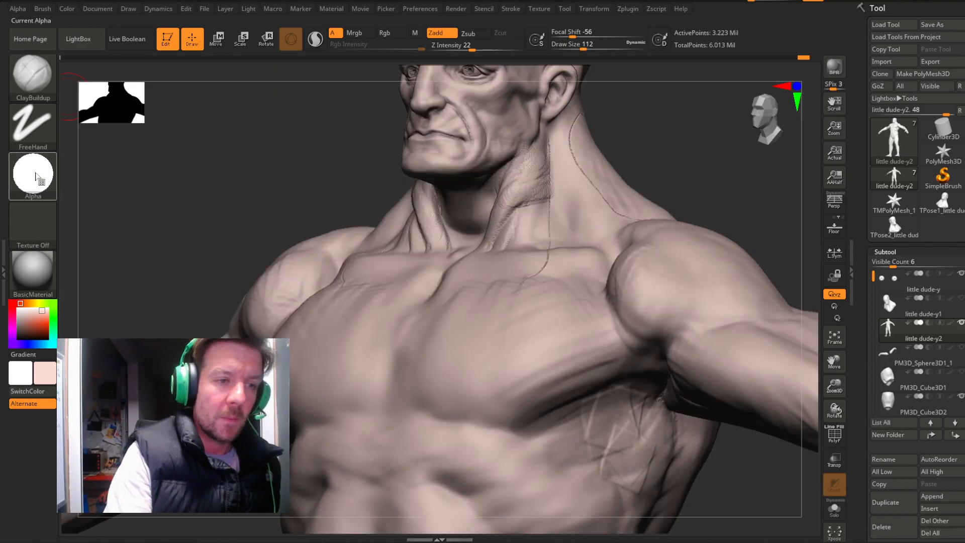
# Switch the ClayBuildup alpha to Alpha 28 and build up the neck cords and thick horizontal ridges along both collarbones.
pyautogui.click(33, 176)
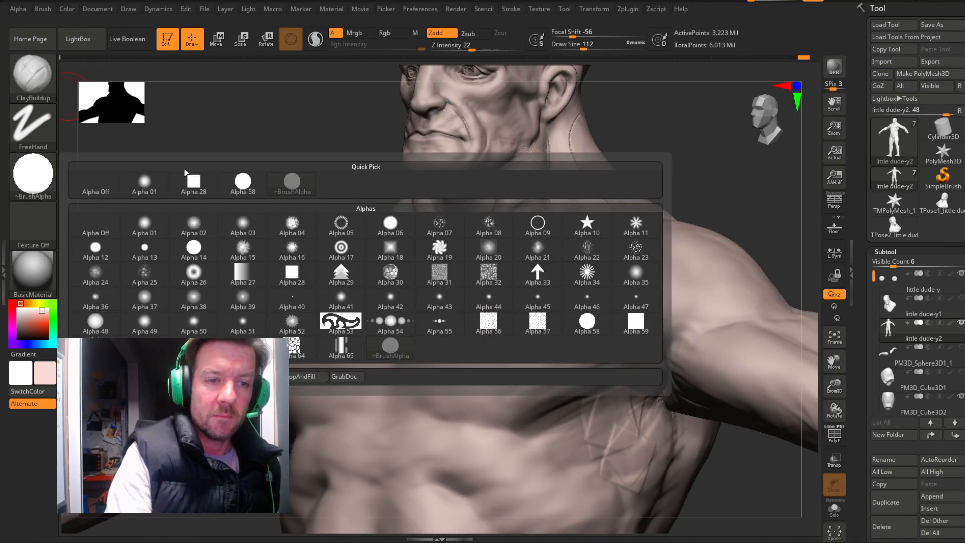
pyautogui.click(194, 181)
pyautogui.moveTo(678, 168)
pyautogui.mouseDown()
pyautogui.moveTo(543, 192)
pyautogui.moveTo(493, 245)
pyautogui.mouseUp()
pyautogui.moveTo(593, 170)
pyautogui.mouseDown()
pyautogui.moveTo(618, 174)
pyautogui.moveTo(618, 194)
pyautogui.moveTo(572, 232)
pyautogui.moveTo(535, 243)
pyautogui.moveTo(550, 261)
pyautogui.moveTo(542, 299)
pyautogui.moveTo(542, 276)
pyautogui.moveTo(468, 289)
pyautogui.mouseUp()
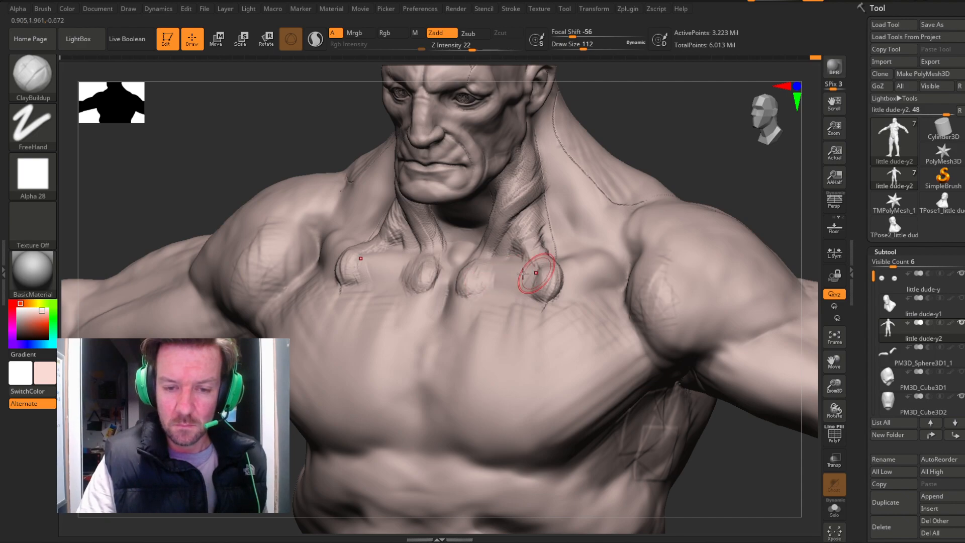
pyautogui.hotkey('ctrl', 'z')
pyautogui.moveTo(653, 151)
pyautogui.mouseDown()
pyautogui.moveTo(702, 151)
pyautogui.moveTo(677, 164)
pyautogui.moveTo(690, 164)
pyautogui.mouseUp()
# Cut Slash1 grooves around the inner ends and along the lower edges of the collarbone ridges at draw size 112.
pyautogui.click(41, 83)
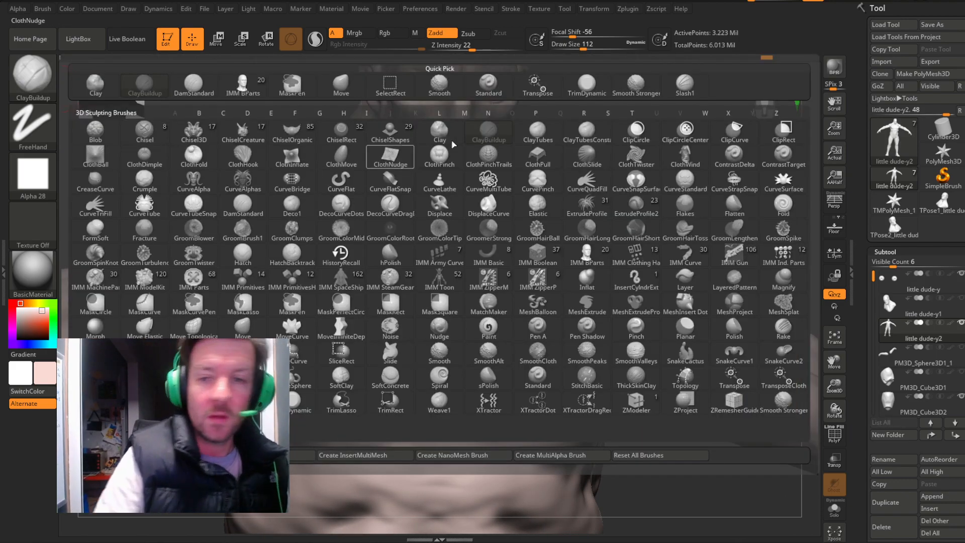
pyautogui.click(685, 88)
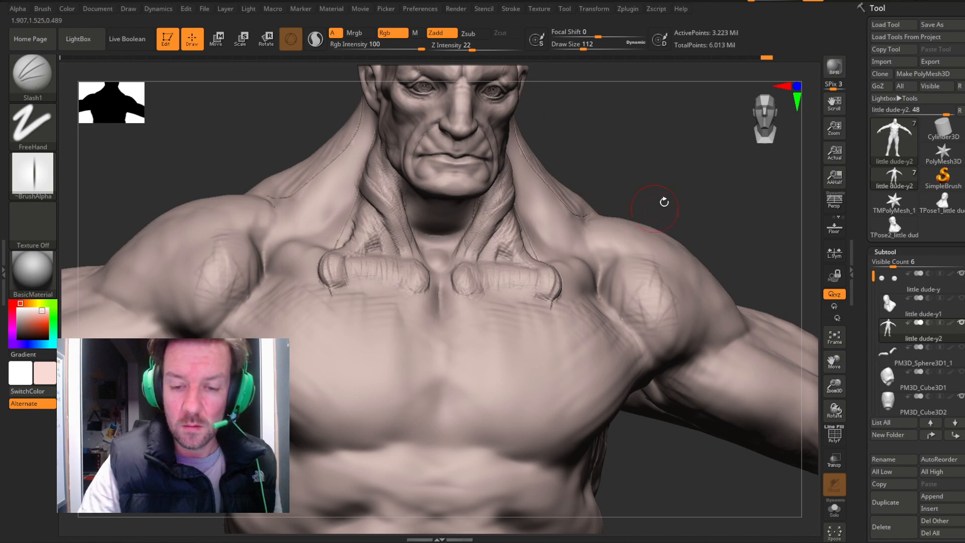
pyautogui.moveTo(462, 259); pyautogui.dragTo(451, 275)
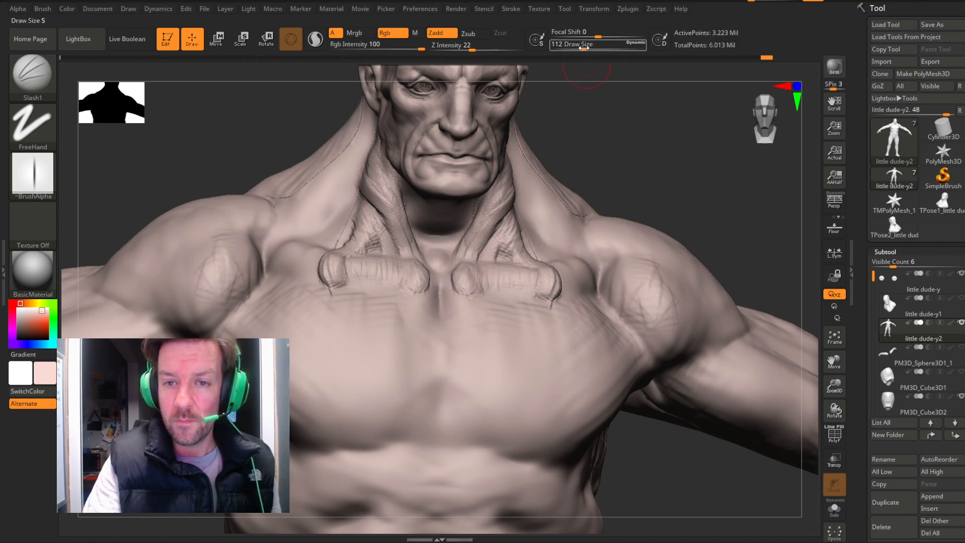
pyautogui.click(567, 11)
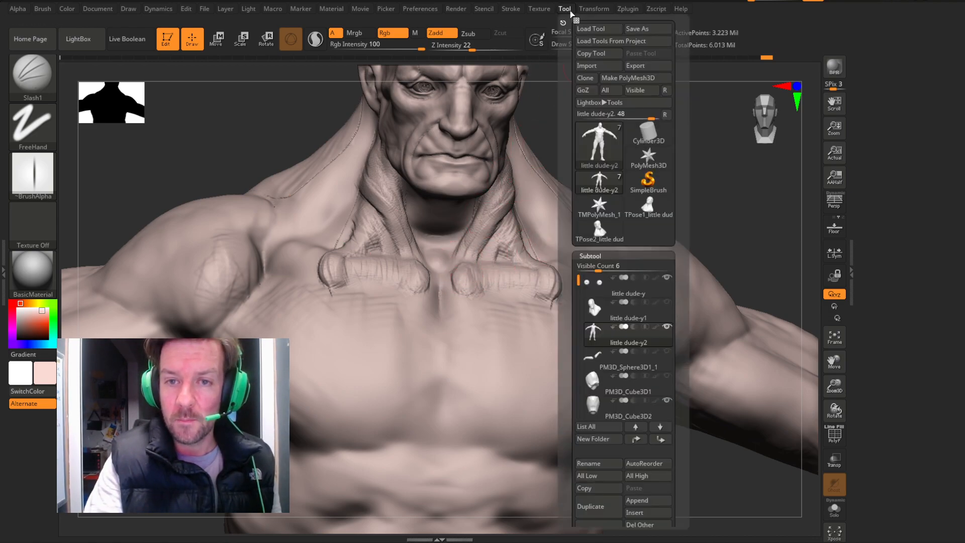
pyautogui.moveTo(510, 8)
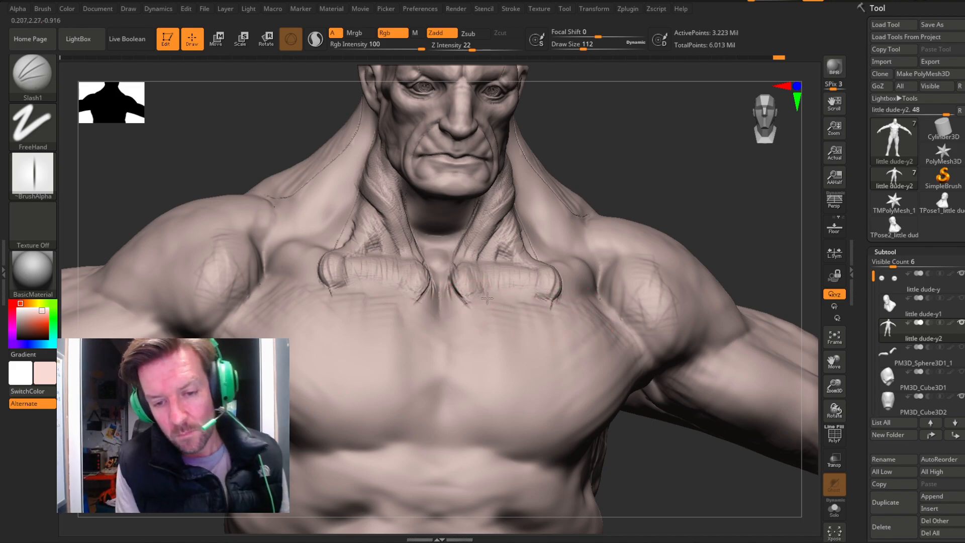
pyautogui.moveTo(494, 296)
pyautogui.mouseDown()
pyautogui.moveTo(471, 302)
pyautogui.moveTo(506, 294)
pyautogui.mouseUp()
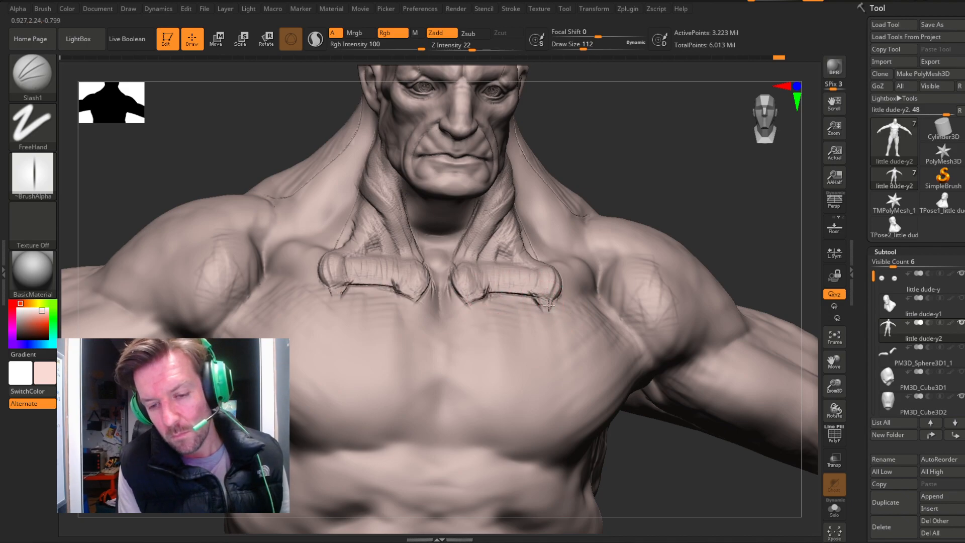
# Continue the Slash1 groove around the outer ends of the collarbone ridges and up the sides of the neck to below the ears.
pyautogui.moveTo(702, 202); pyautogui.dragTo(566, 288)
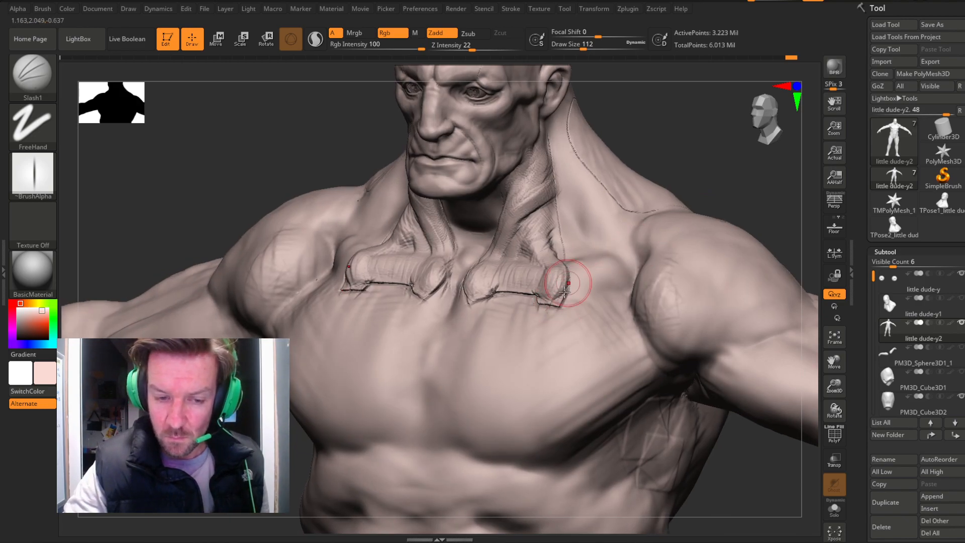
pyautogui.moveTo(561, 297)
pyautogui.mouseDown(button='right')
pyautogui.moveTo(588, 271)
pyautogui.moveTo(562, 239)
pyautogui.mouseUp(button='right')
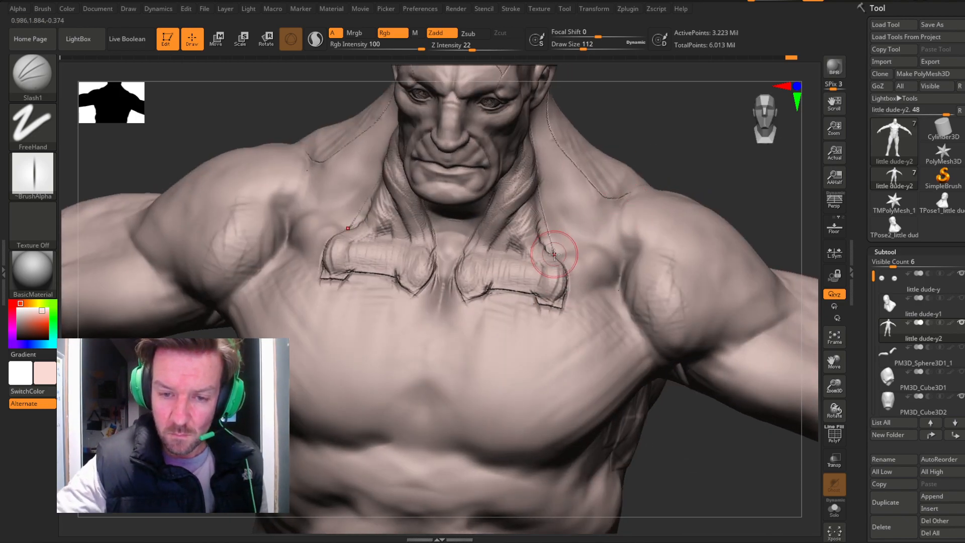
pyautogui.moveTo(539, 230); pyautogui.dragTo(536, 200)
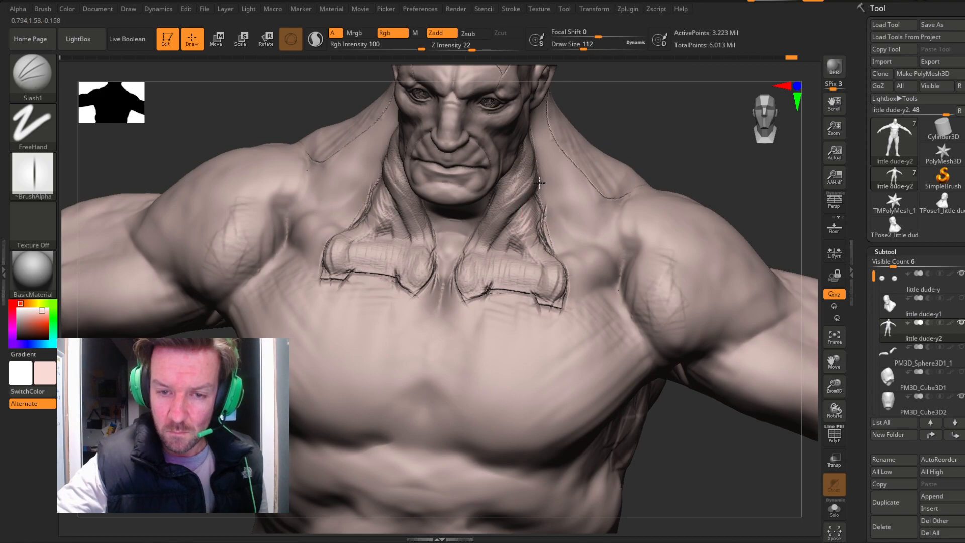
pyautogui.moveTo(651, 136); pyautogui.dragTo(539, 179)
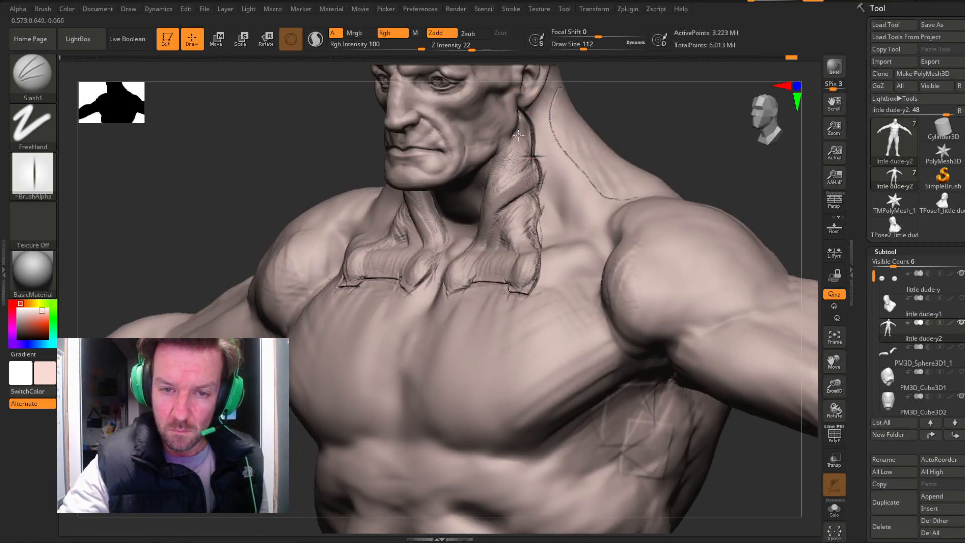
# Cut Slash1 grooves along the edges of the twisting neck cords and into the gaps above the collarbone ridges at draw size 112.
pyautogui.moveTo(515, 133); pyautogui.dragTo(503, 141)
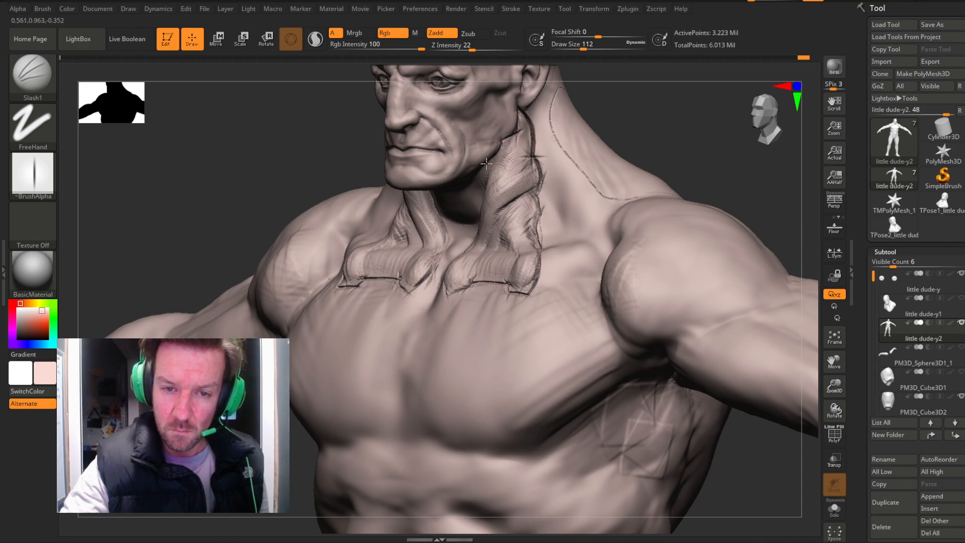
pyautogui.moveTo(658, 130)
pyautogui.mouseDown()
pyautogui.moveTo(685, 118)
pyautogui.moveTo(689, 133)
pyautogui.moveTo(578, 151)
pyautogui.moveTo(610, 154)
pyautogui.moveTo(526, 189)
pyautogui.moveTo(492, 281)
pyautogui.mouseUp()
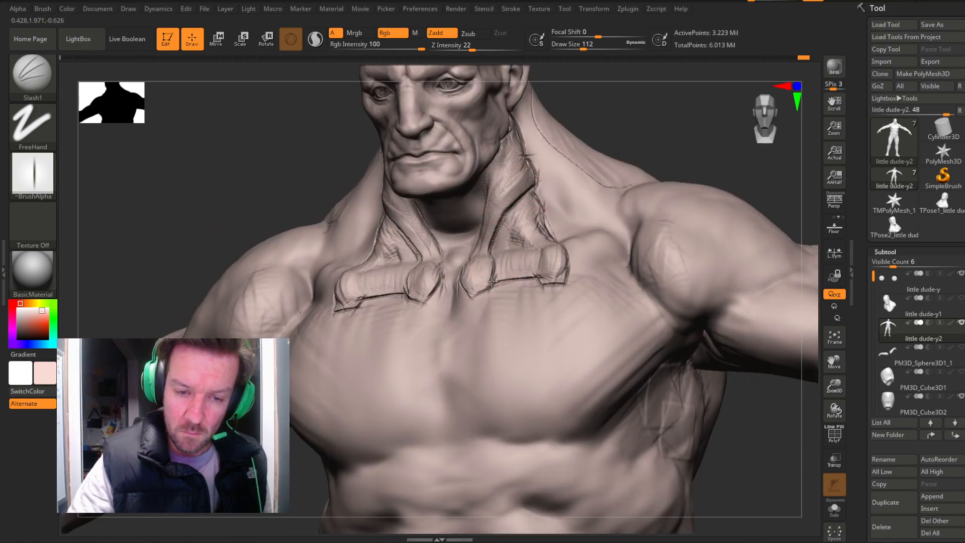
pyautogui.moveTo(679, 143); pyautogui.dragTo(623, 188)
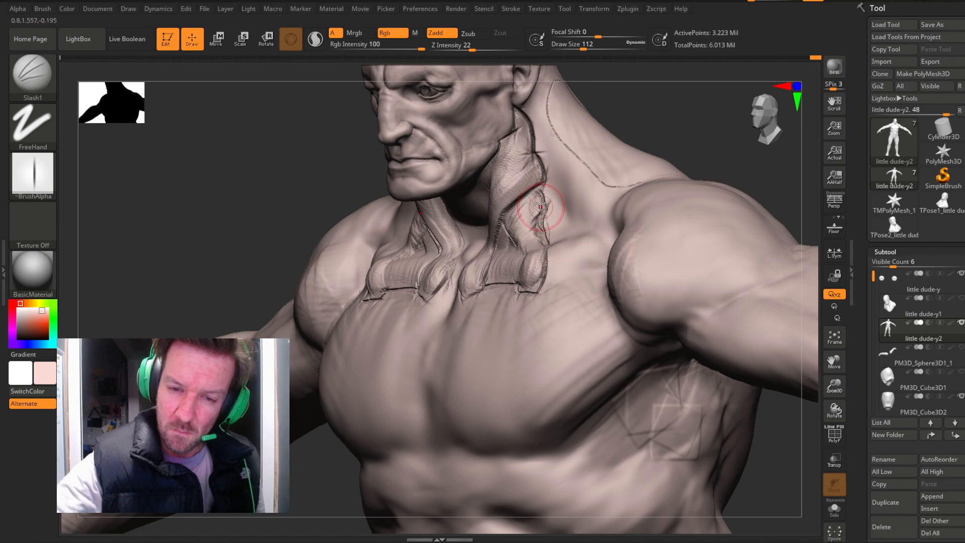
pyautogui.moveTo(671, 133)
pyautogui.mouseDown()
pyautogui.moveTo(685, 125)
pyautogui.moveTo(673, 146)
pyautogui.mouseUp()
pyautogui.moveTo(534, 251); pyautogui.dragTo(531, 281)
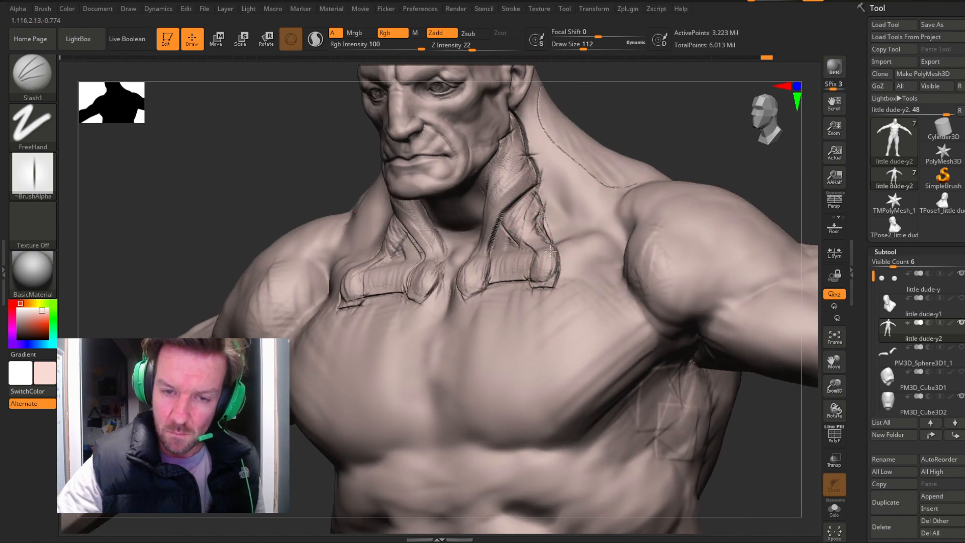
pyautogui.moveTo(646, 129); pyautogui.dragTo(629, 133)
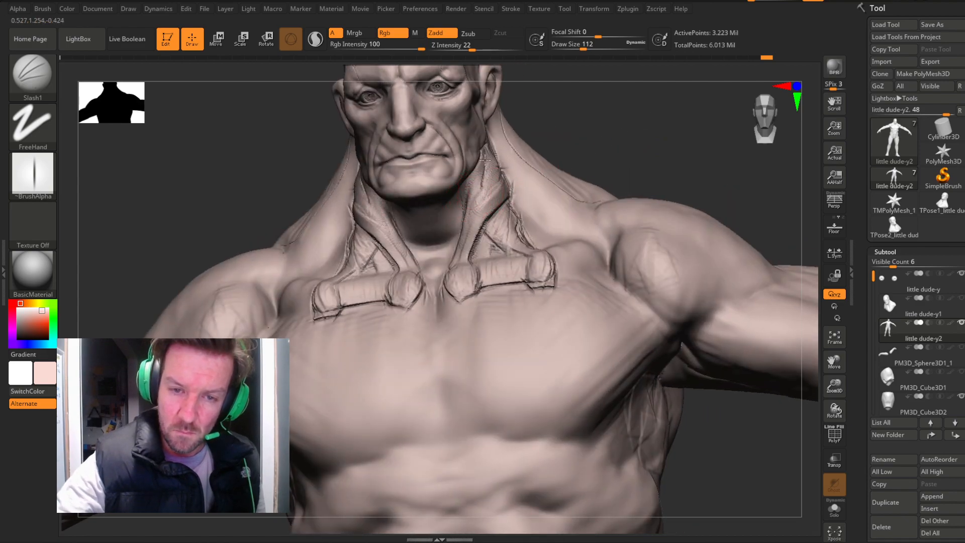
pyautogui.moveTo(563, 129); pyautogui.dragTo(501, 151)
pyautogui.moveTo(583, 153); pyautogui.dragTo(684, 115)
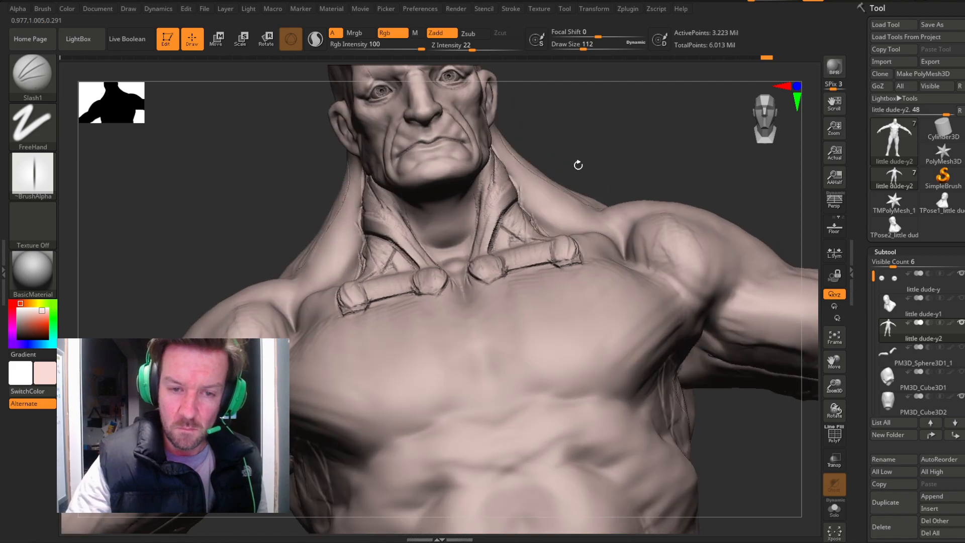
# Cut Slash1 grooves beneath the jaw and across the throat, outlining a small rectangle between the inner ends of the collarbone ridges.
pyautogui.moveTo(593, 135); pyautogui.dragTo(467, 185)
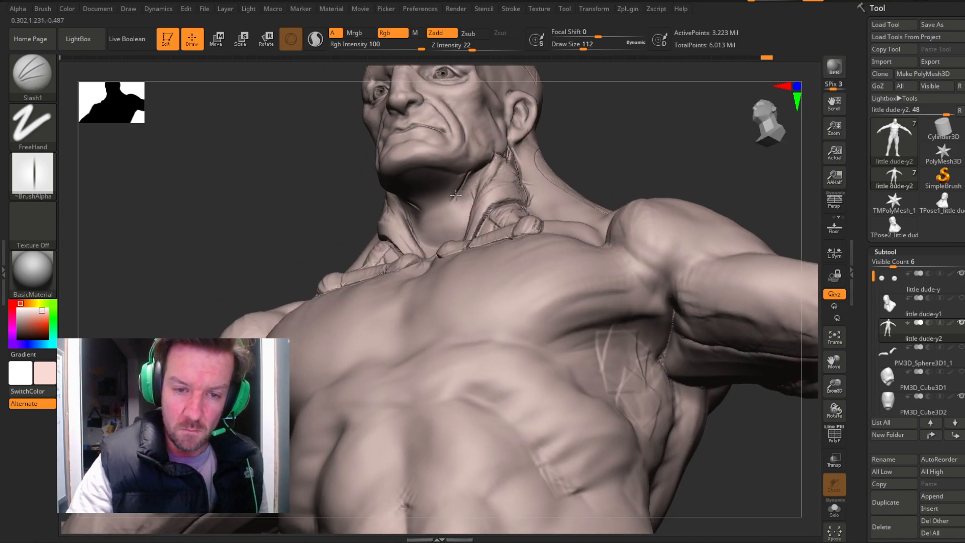
pyautogui.moveTo(629, 151); pyautogui.dragTo(572, 204)
pyautogui.moveTo(637, 174); pyautogui.dragTo(616, 183)
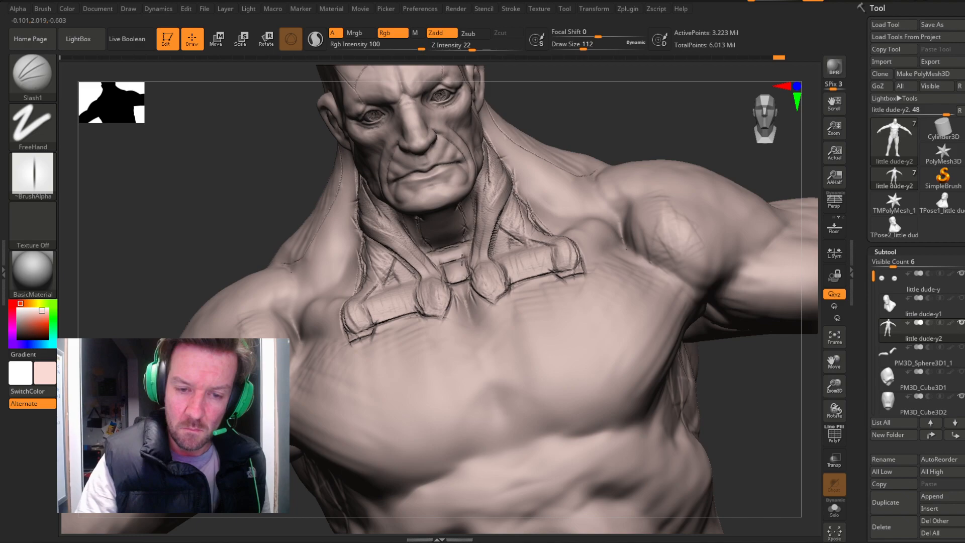
pyautogui.moveTo(574, 134); pyautogui.dragTo(237, 174)
pyautogui.click(766, 126)
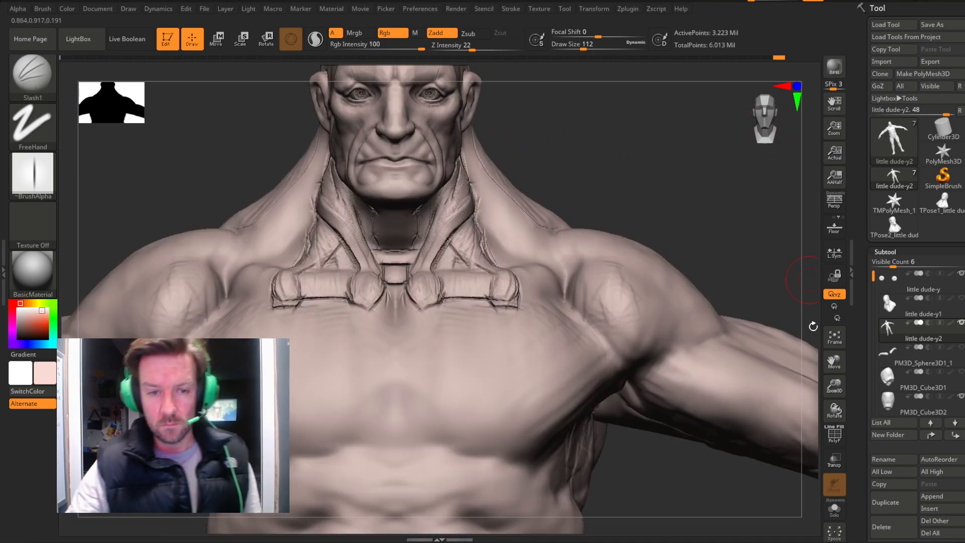
# Reshape the neck and its slope into the shoulders with the Move brush at draw size about 415.
pyautogui.moveTo(639, 155)
pyautogui.mouseDown()
pyautogui.moveTo(668, 150)
pyautogui.moveTo(562, 171)
pyautogui.moveTo(633, 154)
pyautogui.mouseUp()
pyautogui.click(834, 336)
pyautogui.moveTo(743, 323); pyautogui.dragTo(734, 243)
pyautogui.moveTo(726, 208); pyautogui.dragTo(763, 222)
pyautogui.moveTo(833, 385)
pyautogui.mouseDown()
pyautogui.moveTo(833, 441)
pyautogui.moveTo(829, 412)
pyautogui.moveTo(829, 424)
pyautogui.mouseUp()
pyautogui.press('b')
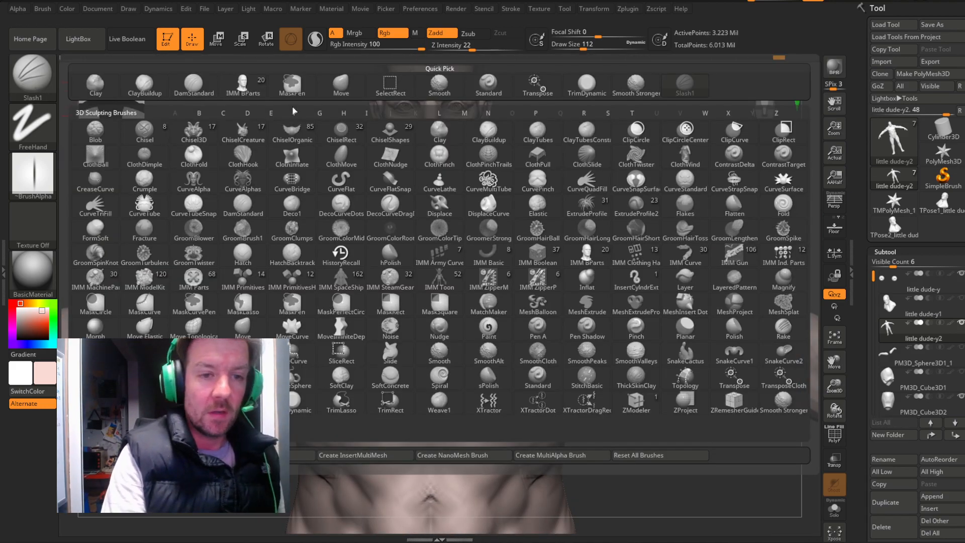
pyautogui.click(340, 85)
pyautogui.moveTo(584, 48)
pyautogui.mouseDown()
pyautogui.moveTo(621, 47)
pyautogui.moveTo(593, 52)
pyautogui.mouseUp()
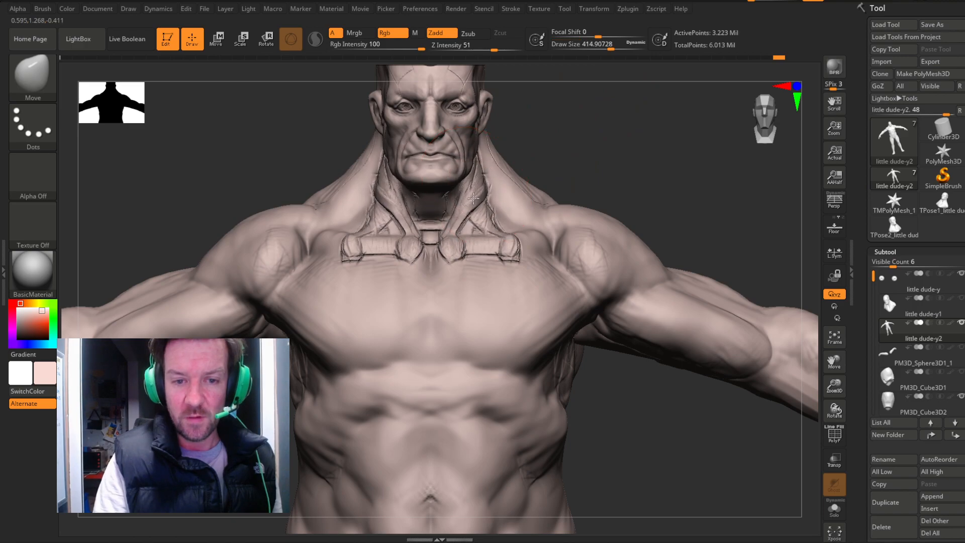
pyautogui.moveTo(392, 224)
pyautogui.mouseDown()
pyautogui.moveTo(377, 225)
pyautogui.moveTo(350, 254)
pyautogui.mouseUp()
pyautogui.moveTo(634, 187)
pyautogui.mouseDown()
pyautogui.moveTo(700, 188)
pyautogui.moveTo(683, 196)
pyautogui.mouseUp()
pyautogui.moveTo(312, 184); pyautogui.dragTo(292, 174)
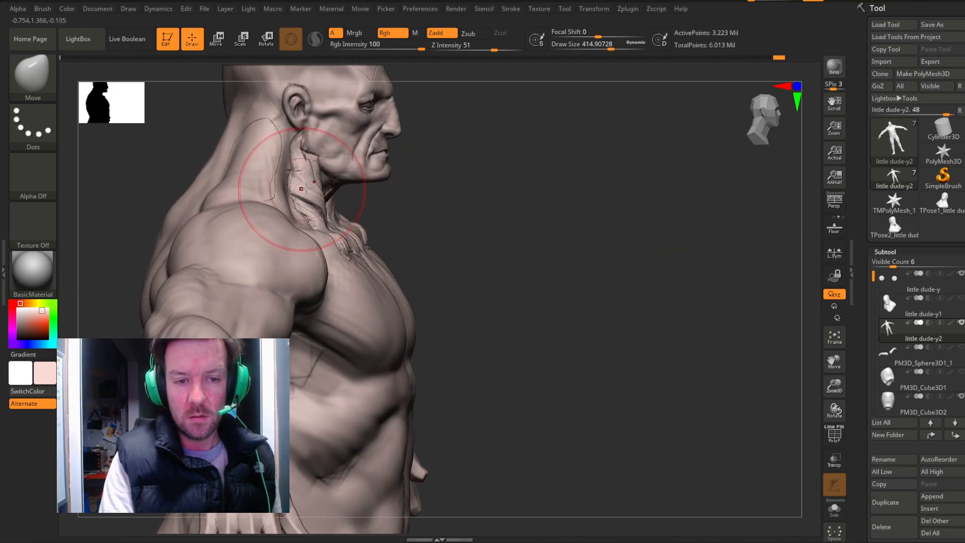
pyautogui.moveTo(583, 191); pyautogui.dragTo(768, 156)
pyautogui.moveTo(678, 219); pyautogui.dragTo(627, 215)
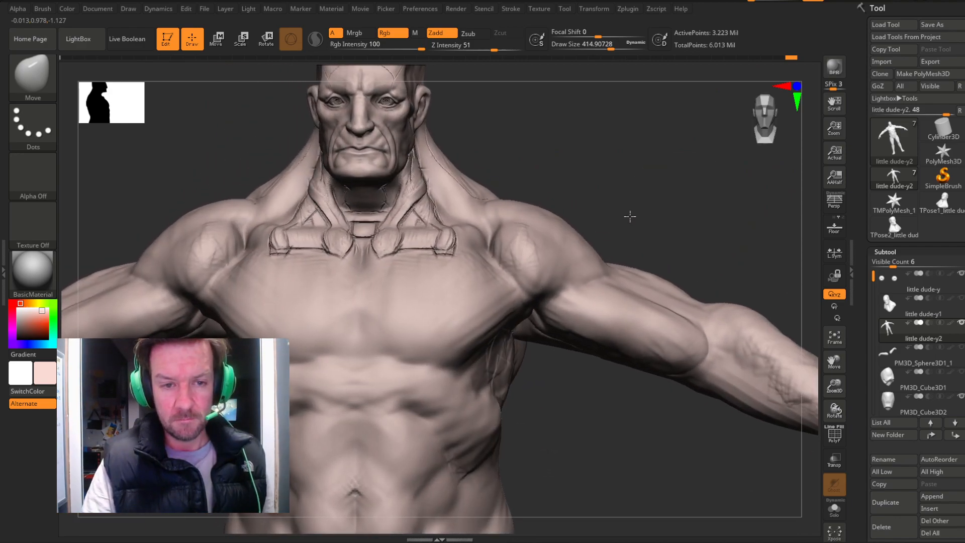
# Build up the outlined patches on the sides of the neck with lengthwise and crosswise ClayBuildup strokes at draw size about 167.
pyautogui.press('b')
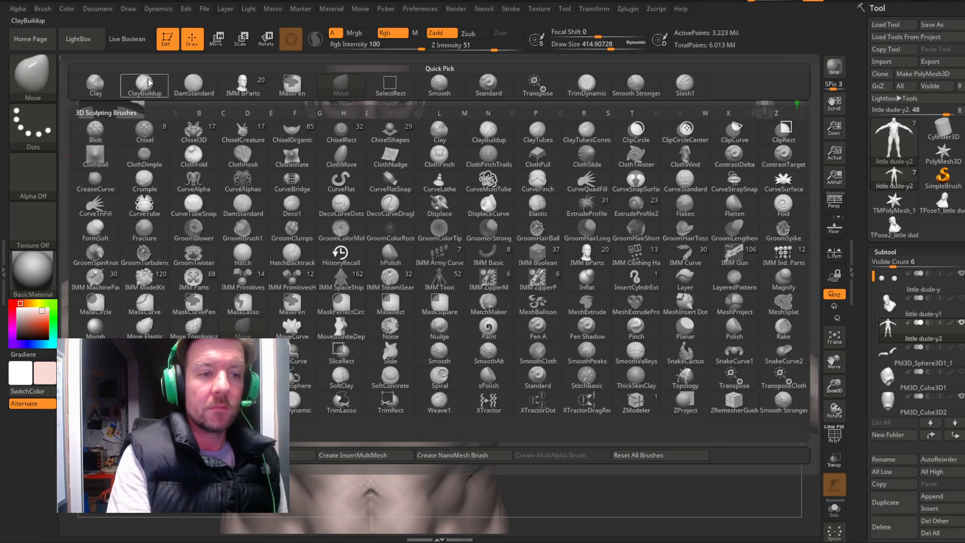
pyautogui.click(489, 131)
pyautogui.moveTo(617, 46); pyautogui.dragTo(590, 48)
pyautogui.moveTo(650, 155)
pyautogui.mouseDown()
pyautogui.moveTo(584, 168)
pyautogui.moveTo(555, 196)
pyautogui.moveTo(502, 191)
pyautogui.mouseUp()
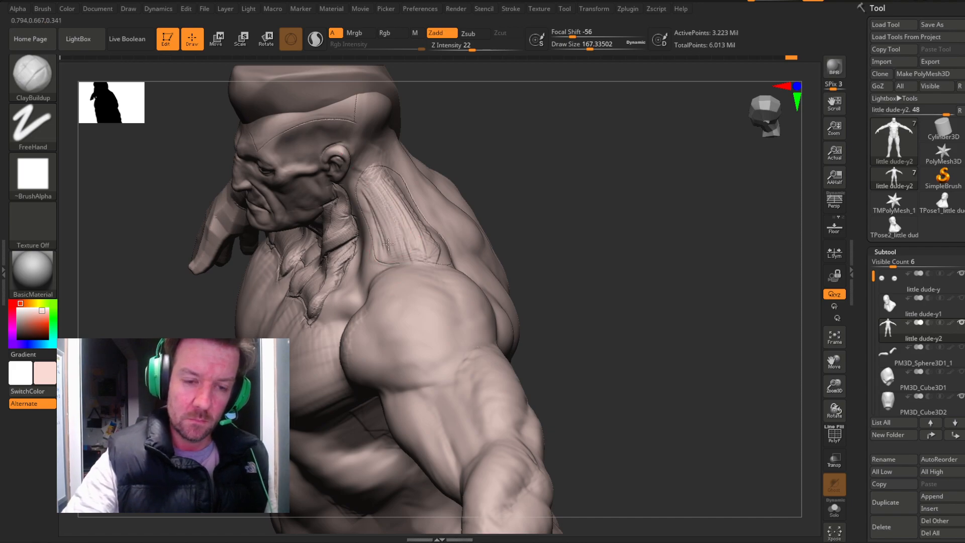
pyautogui.moveTo(459, 150)
pyautogui.mouseDown()
pyautogui.moveTo(566, 136)
pyautogui.moveTo(530, 152)
pyautogui.moveTo(572, 135)
pyautogui.moveTo(612, 186)
pyautogui.moveTo(640, 177)
pyautogui.moveTo(610, 190)
pyautogui.moveTo(398, 185)
pyautogui.mouseUp()
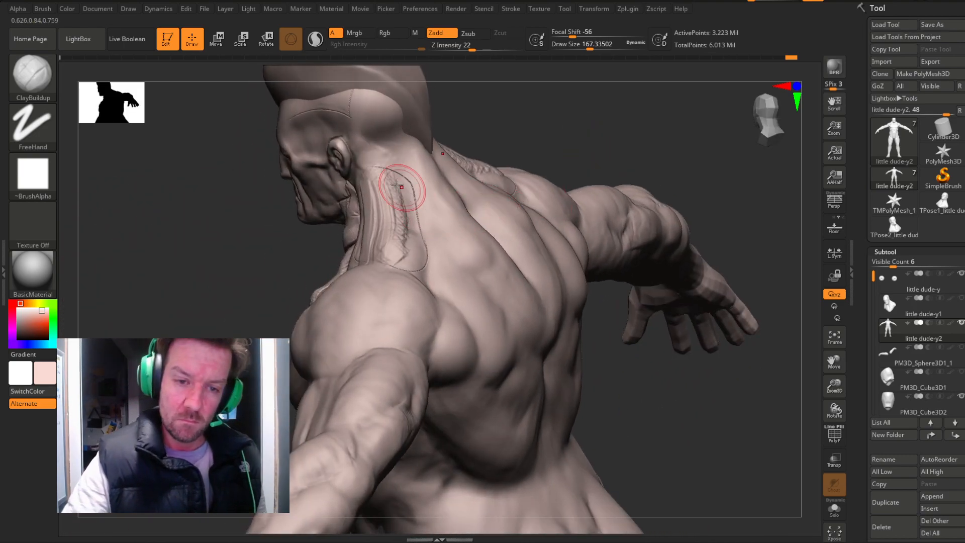
pyautogui.moveTo(416, 253); pyautogui.dragTo(518, 289, button='right')
pyautogui.moveTo(420, 237)
pyautogui.mouseDown()
pyautogui.moveTo(409, 274)
pyautogui.moveTo(425, 254)
pyautogui.moveTo(403, 246)
pyautogui.moveTo(388, 264)
pyautogui.moveTo(379, 250)
pyautogui.moveTo(371, 261)
pyautogui.mouseUp()
pyautogui.moveTo(384, 207)
pyautogui.mouseDown()
pyautogui.moveTo(397, 236)
pyautogui.moveTo(382, 181)
pyautogui.moveTo(369, 199)
pyautogui.mouseUp()
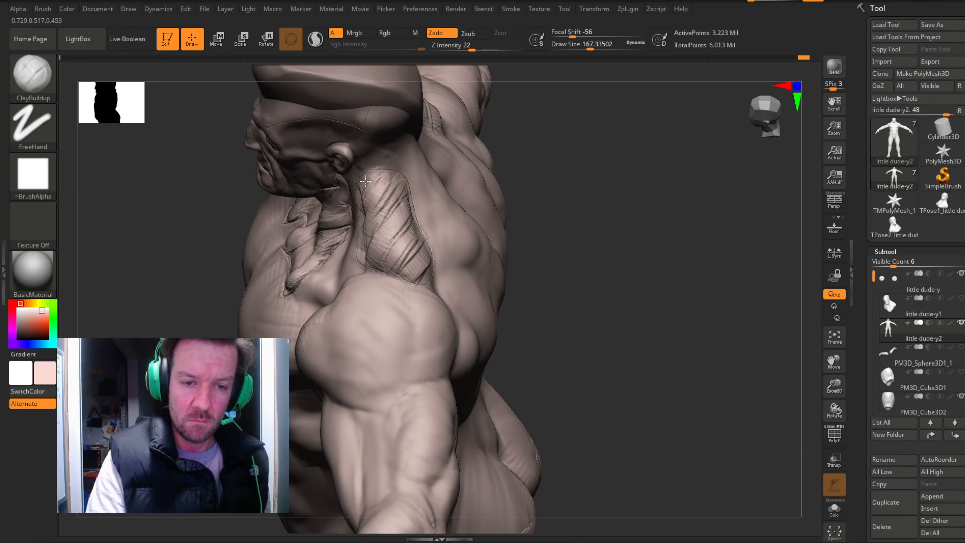
pyautogui.moveTo(365, 182)
pyautogui.mouseDown(button='right')
pyautogui.moveTo(611, 150)
pyautogui.moveTo(605, 196)
pyautogui.moveTo(516, 235)
pyautogui.moveTo(532, 218)
pyautogui.moveTo(162, 134)
pyautogui.mouseUp(button='right')
# Flatten the side faces of the built-up neck patches with TrimDynamic at draw size about 228.
pyautogui.press('b')
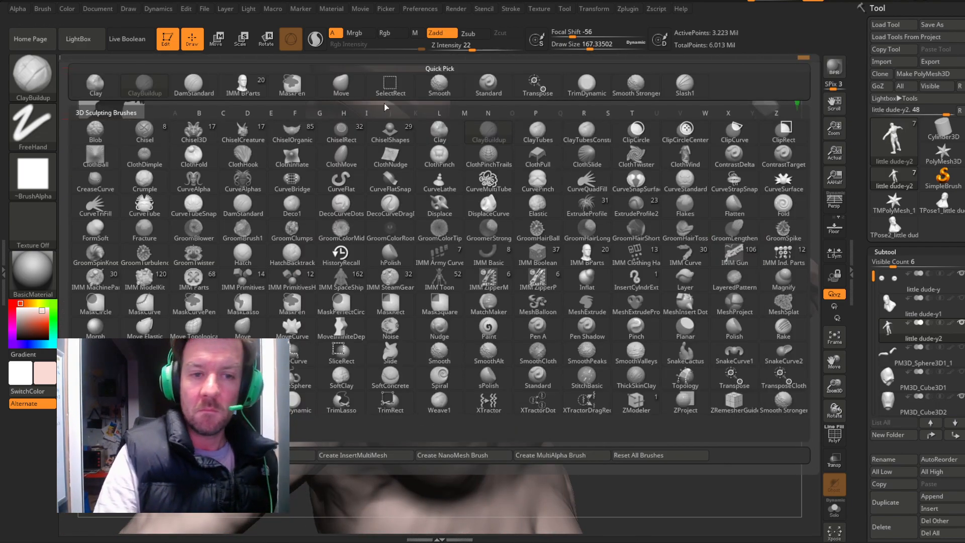
pyautogui.click(587, 83)
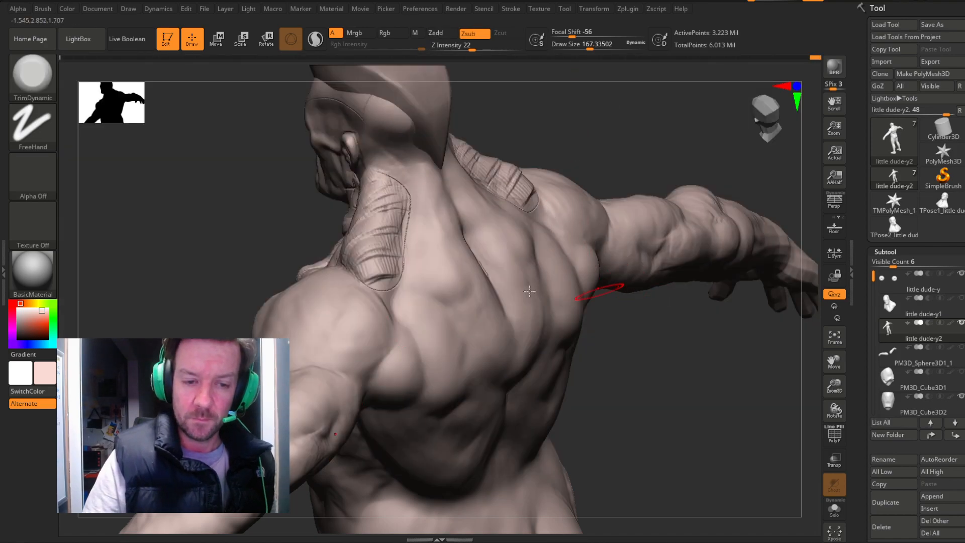
pyautogui.moveTo(657, 345); pyautogui.dragTo(744, 341)
pyautogui.click(595, 46)
pyautogui.moveTo(565, 264)
pyautogui.mouseDown()
pyautogui.moveTo(566, 279)
pyautogui.moveTo(558, 203)
pyautogui.mouseUp()
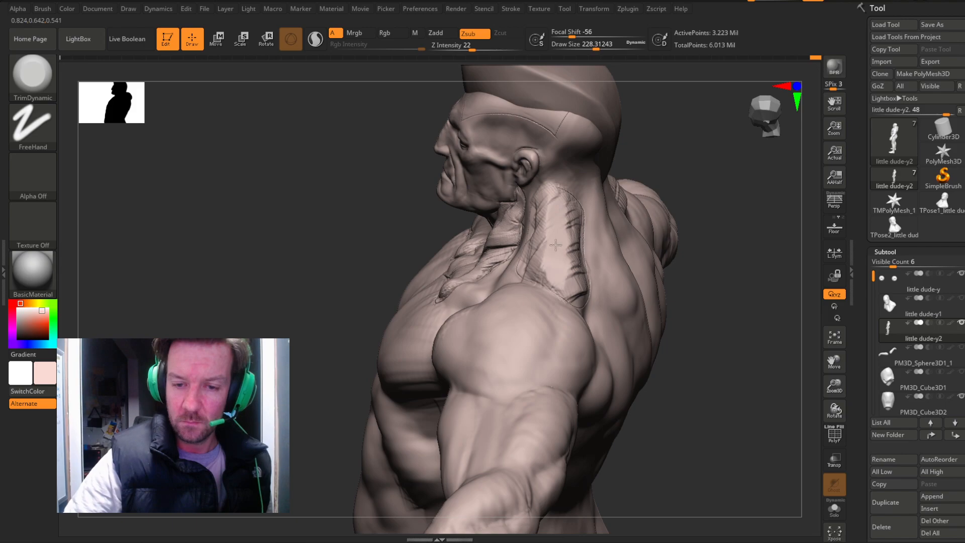
pyautogui.moveTo(652, 327); pyautogui.dragTo(568, 286, button='right')
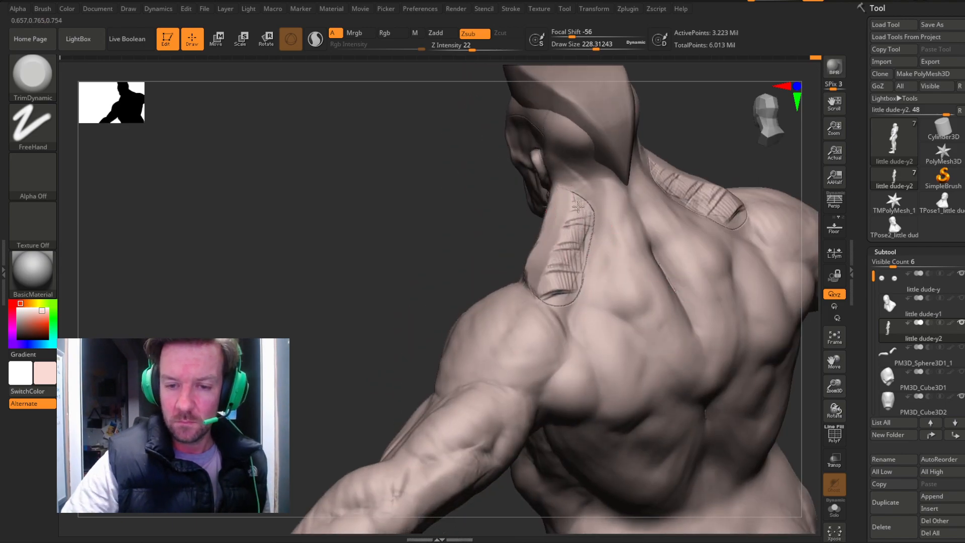
pyautogui.moveTo(570, 222); pyautogui.dragTo(561, 252)
# Trim the remaining rough strokes along the rear and lower edges of the neck patches into clean planes.
pyautogui.moveTo(550, 280); pyautogui.dragTo(598, 200, button='right')
pyautogui.moveTo(530, 238); pyautogui.dragTo(529, 258)
pyautogui.moveTo(529, 257); pyautogui.dragTo(528, 243)
pyautogui.moveTo(640, 222); pyautogui.dragTo(593, 269, button='right')
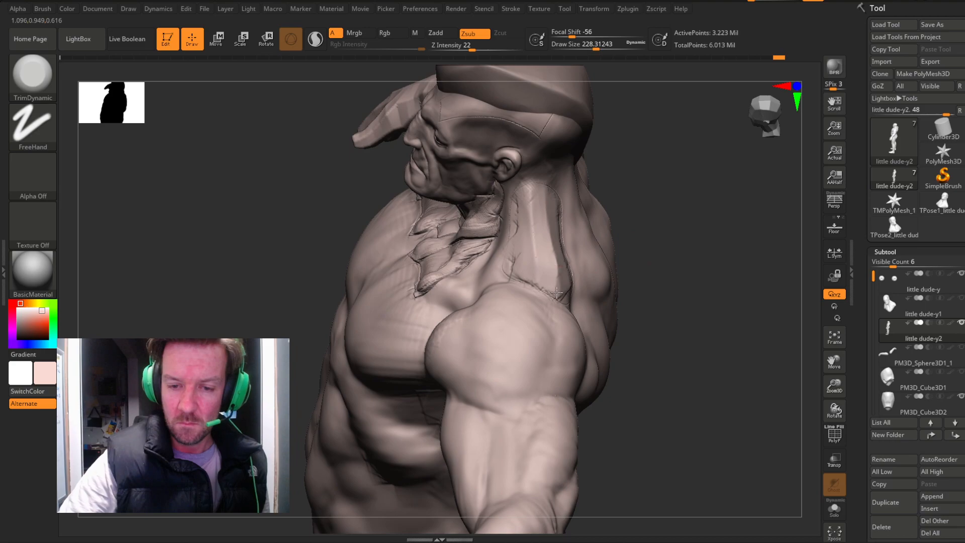
pyautogui.moveTo(710, 229); pyautogui.dragTo(593, 268, button='right')
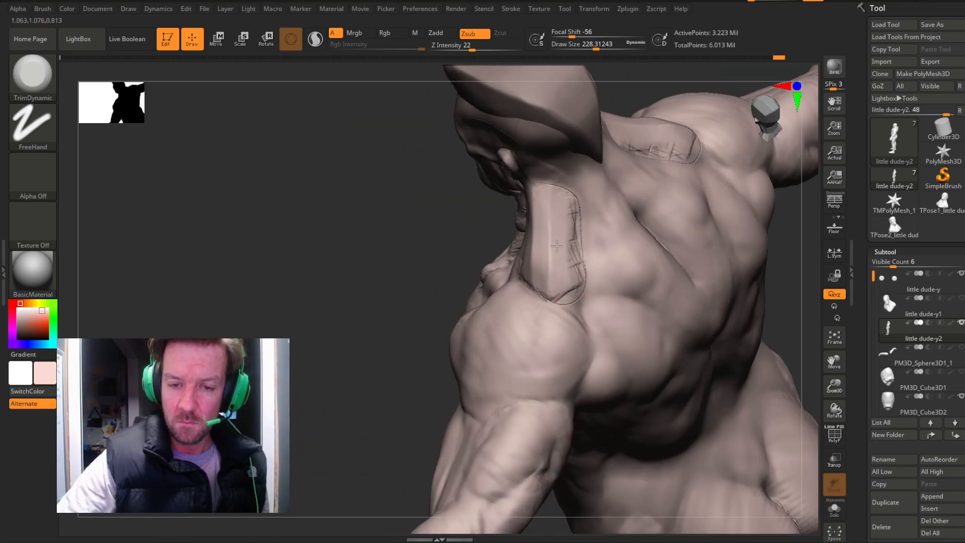
pyautogui.moveTo(396, 360); pyautogui.dragTo(654, 249)
pyautogui.moveTo(781, 126); pyautogui.dragTo(686, 160)
pyautogui.click(784, 128)
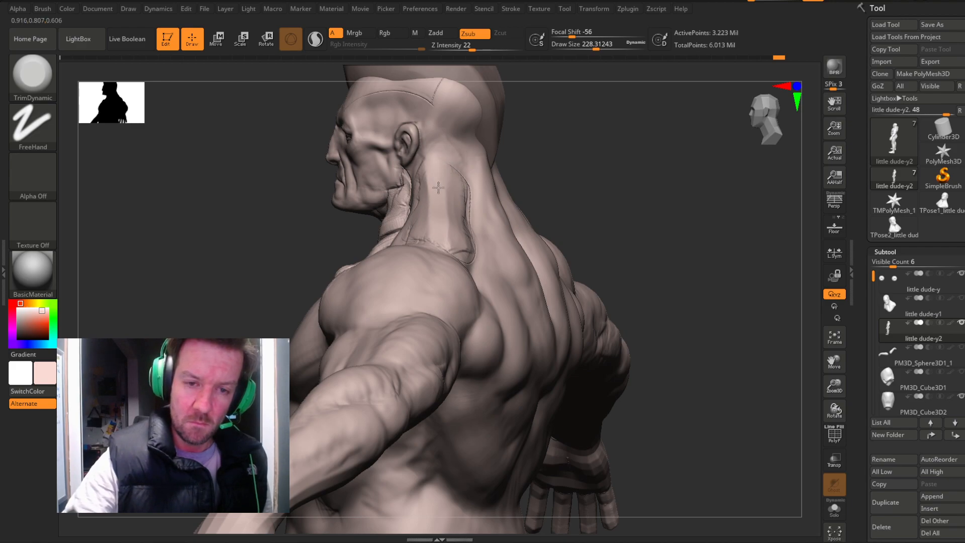
pyautogui.moveTo(593, 201); pyautogui.dragTo(477, 181)
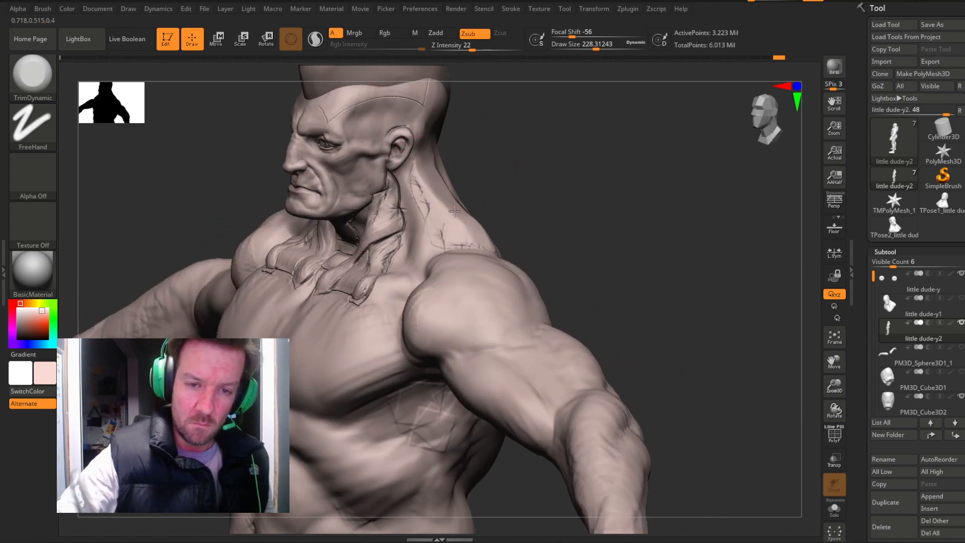
pyautogui.moveTo(486, 128)
pyautogui.mouseDown()
pyautogui.moveTo(484, 163)
pyautogui.moveTo(747, 129)
pyautogui.moveTo(779, 203)
pyautogui.mouseUp()
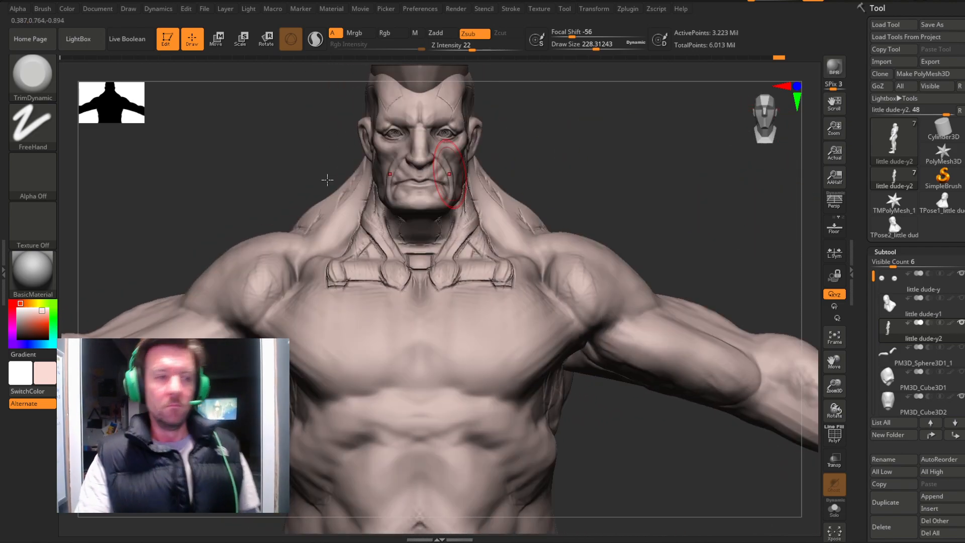
# Adjust the slope between neck and shoulders from front and back with the Move brush at draw size about 318.
pyautogui.press('b')
pyautogui.press('m')
pyautogui.press('v')
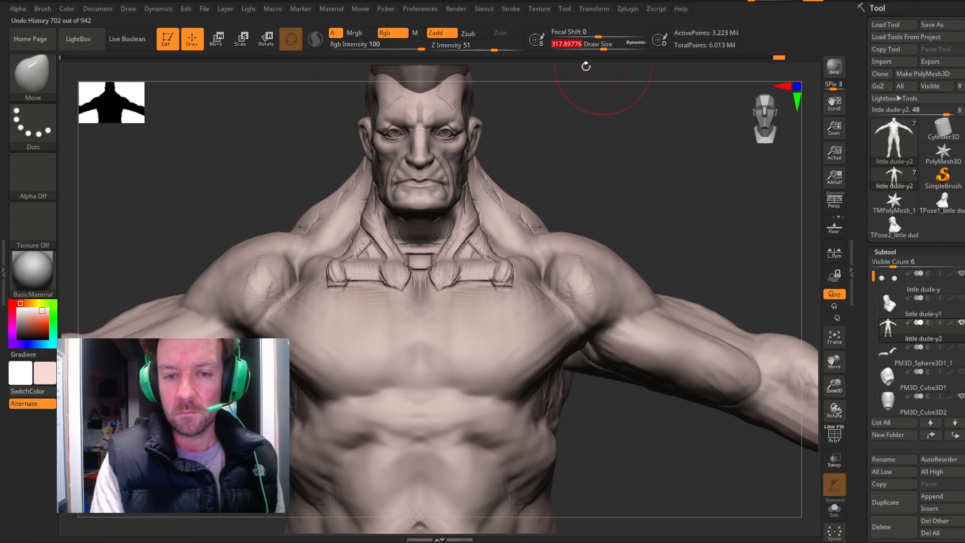
pyautogui.moveTo(573, 150); pyautogui.dragTo(590, 173)
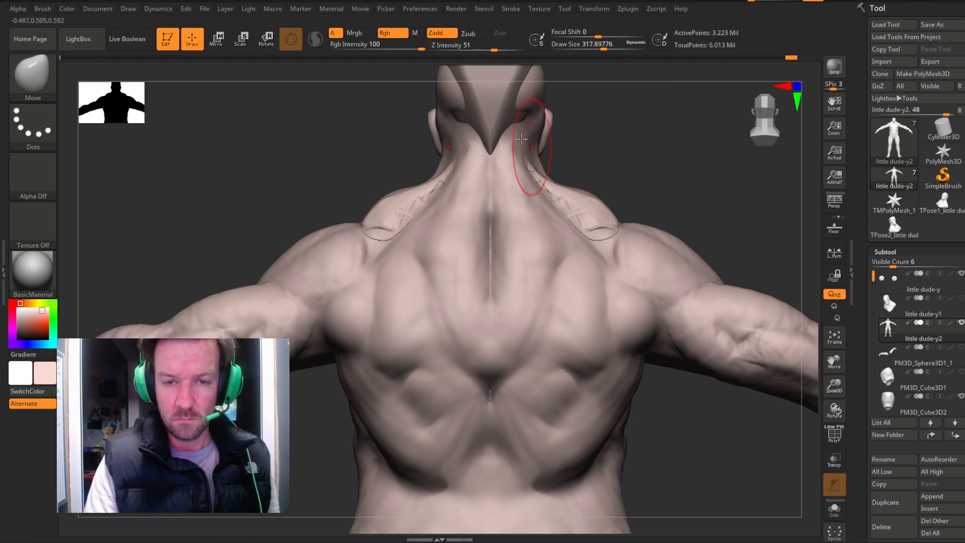
pyautogui.moveTo(554, 120); pyautogui.dragTo(562, 122)
pyautogui.moveTo(617, 141)
pyautogui.mouseDown()
pyautogui.moveTo(637, 140)
pyautogui.moveTo(480, 108)
pyautogui.mouseUp()
# Smooth the outlined patches and their grooves away from the sides of the neck and the trapezius.
pyautogui.press('shift')
pyautogui.moveTo(457, 208); pyautogui.dragTo(506, 224)
pyautogui.moveTo(485, 157)
pyautogui.mouseDown()
pyautogui.moveTo(754, 162)
pyautogui.moveTo(399, 215)
pyautogui.mouseUp()
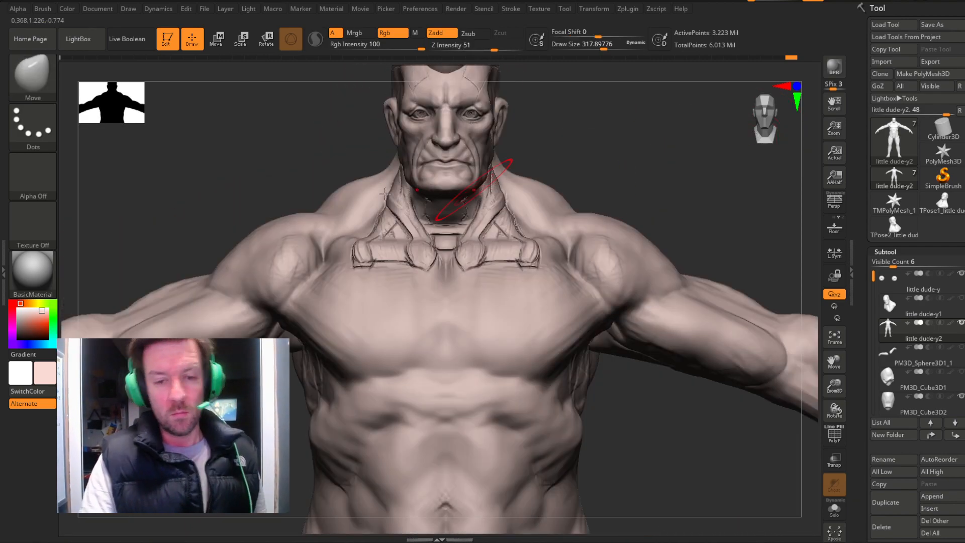
# Plane the smoothed trapezius between the neck and shoulder with TrimDynamic at draw size about 318.
pyautogui.click(30, 80)
pyautogui.click(587, 86)
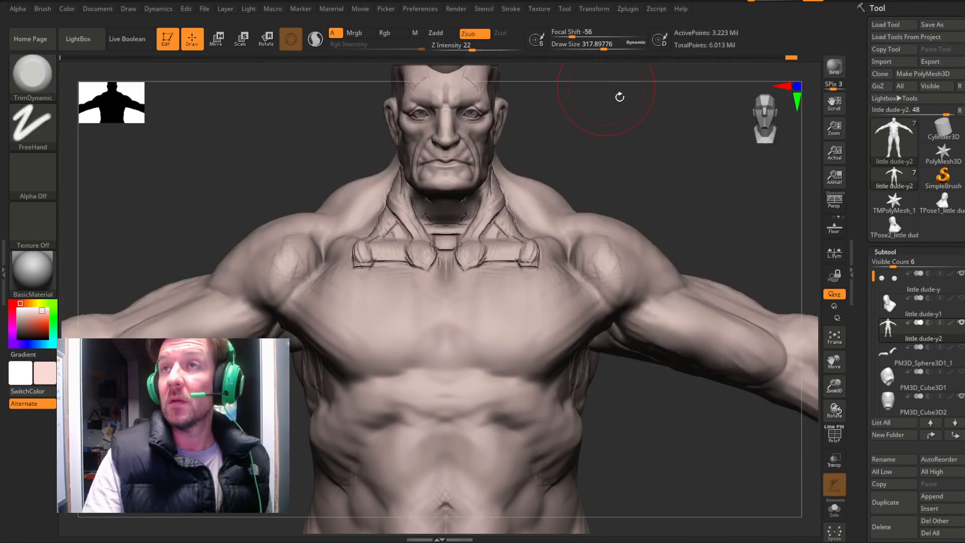
pyautogui.moveTo(725, 164)
pyautogui.mouseDown()
pyautogui.moveTo(668, 209)
pyautogui.moveTo(578, 210)
pyautogui.mouseUp()
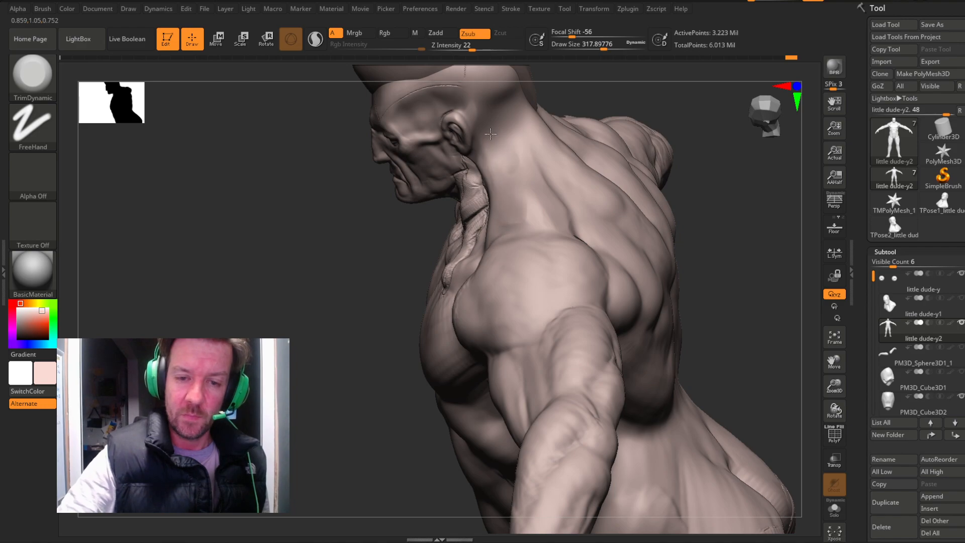
pyautogui.click(776, 115)
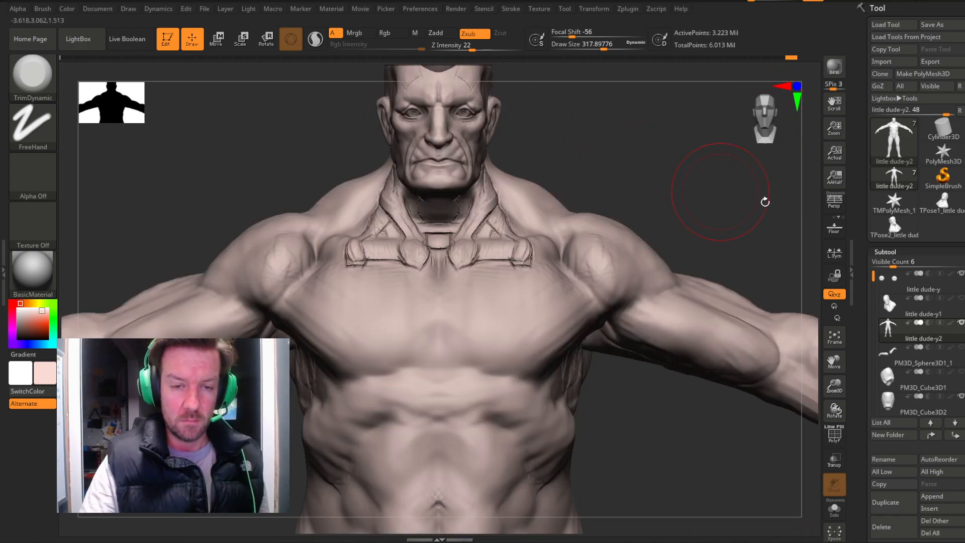
# Examine the reshaped trapezius, neck and shoulders against the whole figure from front and three-quarter views.
pyautogui.press('f')
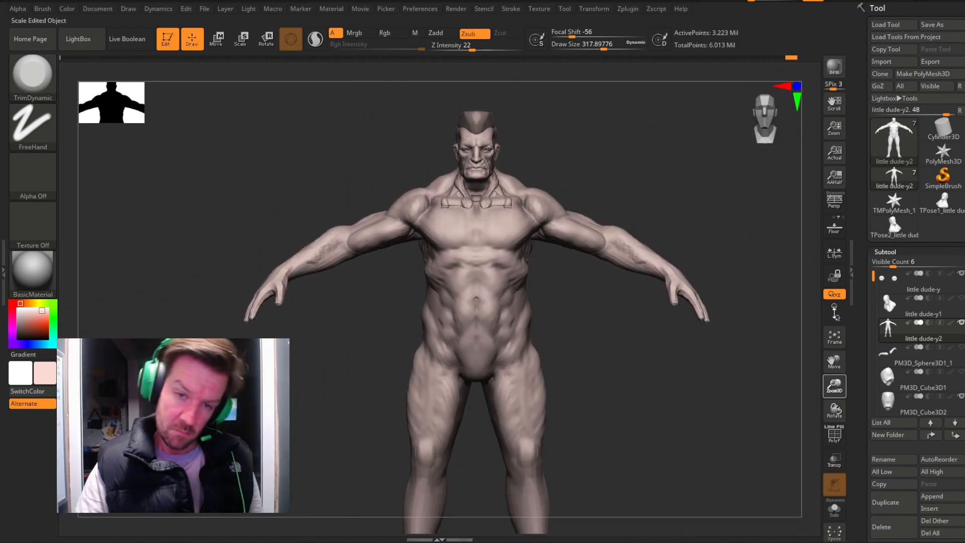
pyautogui.moveTo(773, 308)
pyautogui.mouseDown()
pyautogui.moveTo(674, 207)
pyautogui.moveTo(729, 210)
pyautogui.mouseUp()
pyautogui.moveTo(837, 378); pyautogui.dragTo(703, 238)
pyautogui.moveTo(722, 144); pyautogui.dragTo(738, 133)
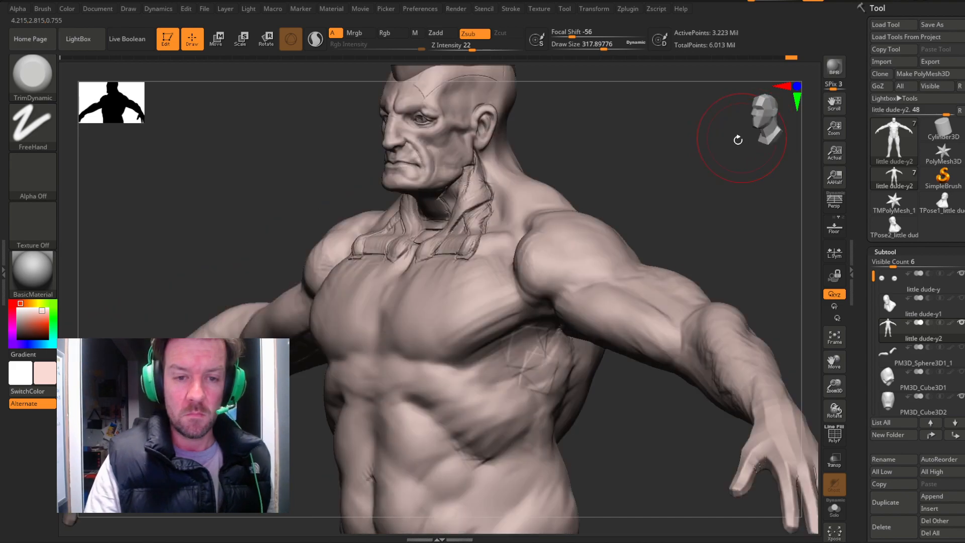
pyautogui.click(33, 75)
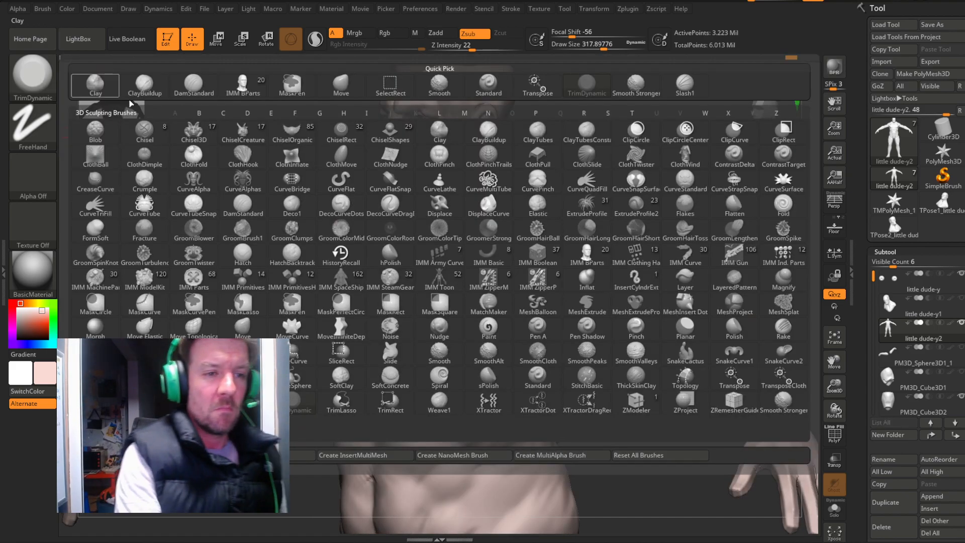
pyautogui.click(346, 88)
pyautogui.moveTo(568, 162); pyautogui.dragTo(619, 153)
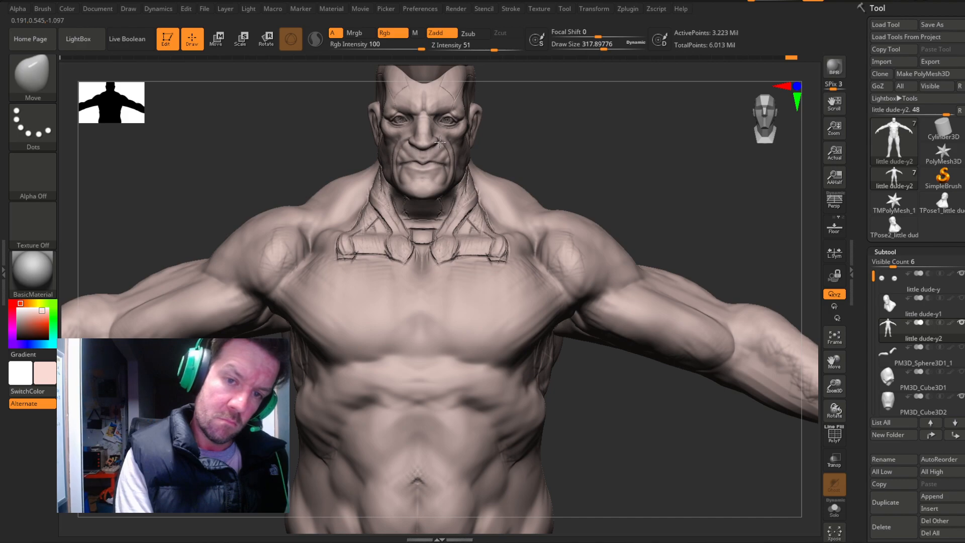
pyautogui.moveTo(558, 148); pyautogui.dragTo(771, 181)
pyautogui.click(843, 348)
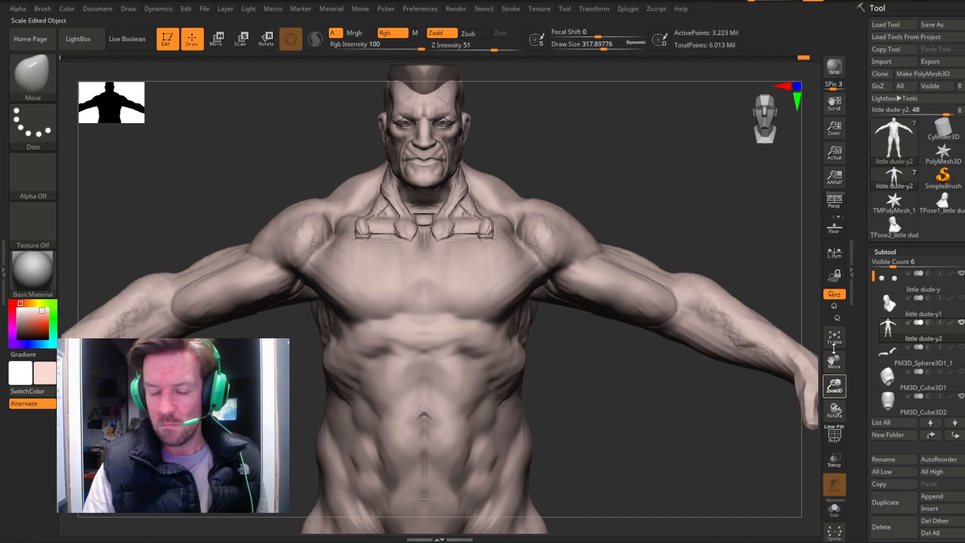
pyautogui.moveTo(695, 209); pyautogui.dragTo(726, 221)
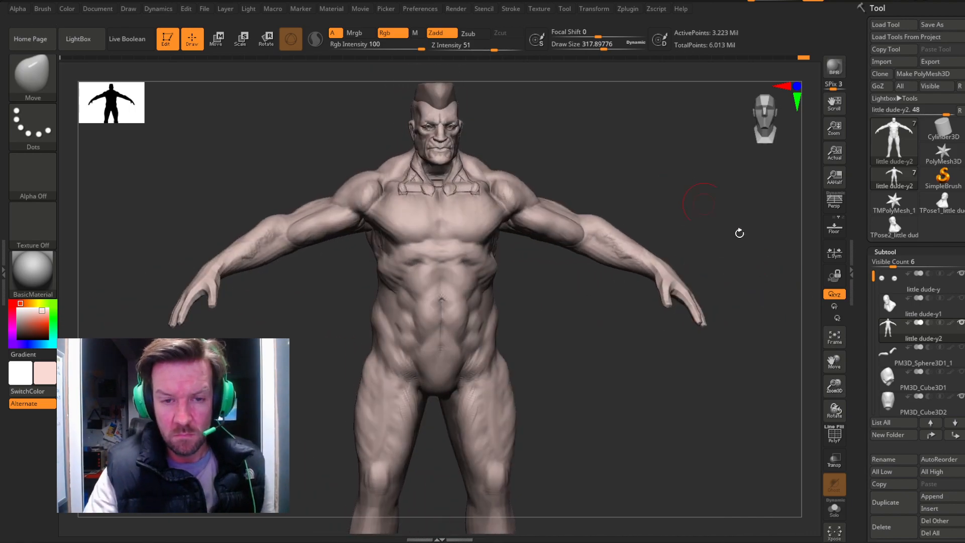
pyautogui.moveTo(837, 386); pyautogui.dragTo(836, 465)
pyautogui.moveTo(674, 217)
pyautogui.mouseDown()
pyautogui.moveTo(547, 191)
pyautogui.moveTo(616, 174)
pyautogui.moveTo(619, 184)
pyautogui.mouseUp()
# Choose the IMM Basic insert brush with the BasicGeo02 cube and face the front of the neck.
pyautogui.click(32, 75)
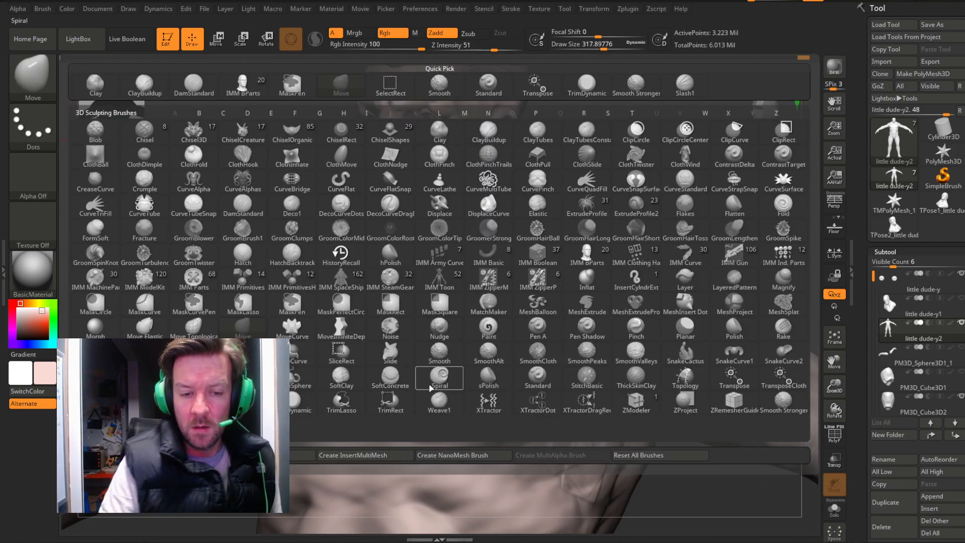
pyautogui.moveTo(459, 392)
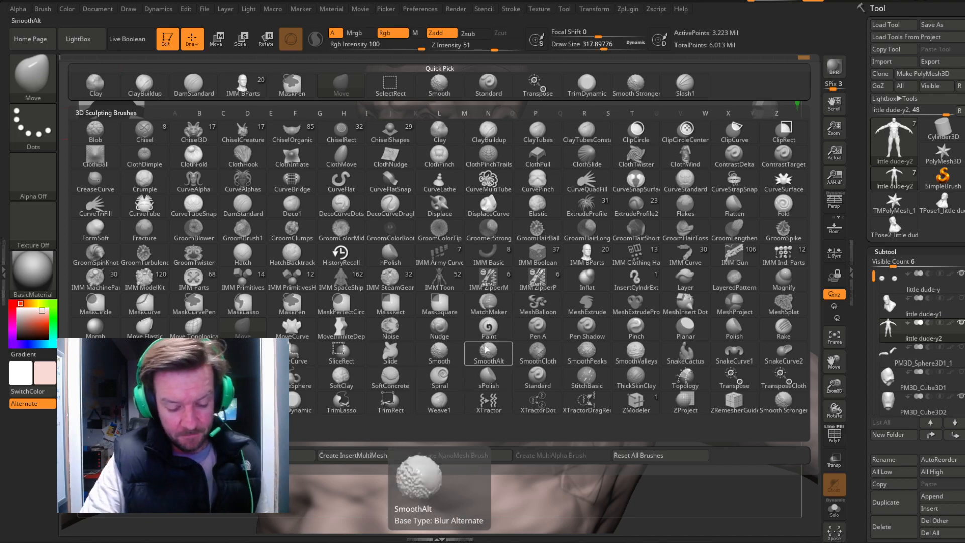
pyautogui.press('i')
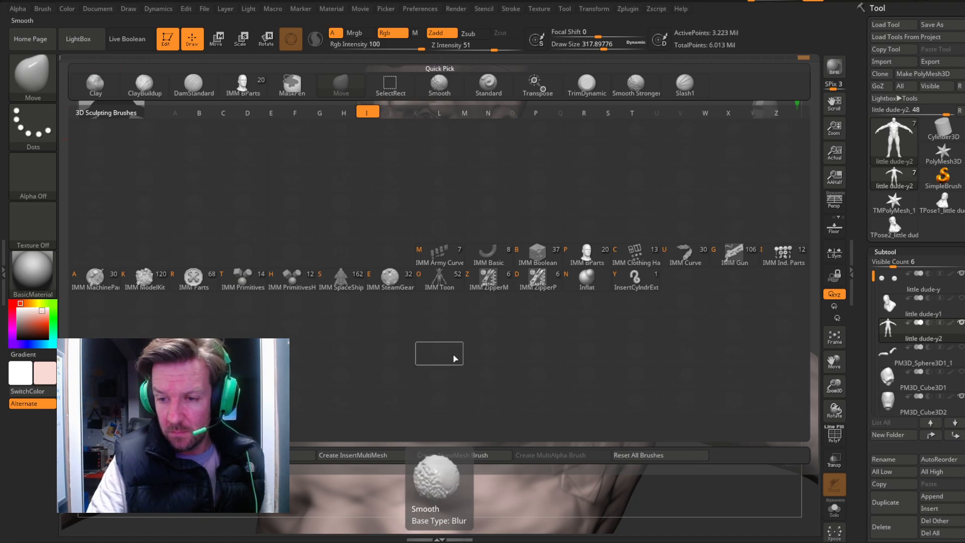
pyautogui.moveTo(528, 260)
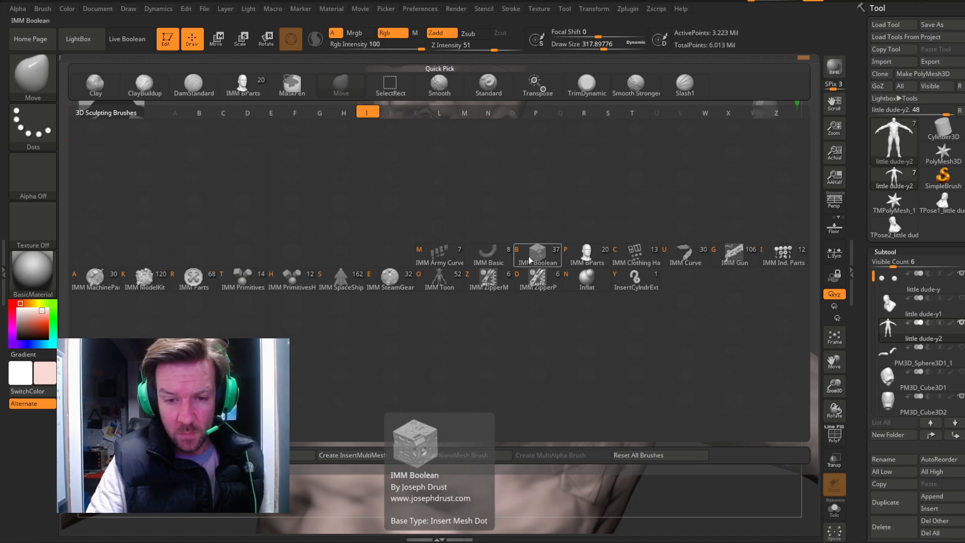
pyautogui.click(498, 257)
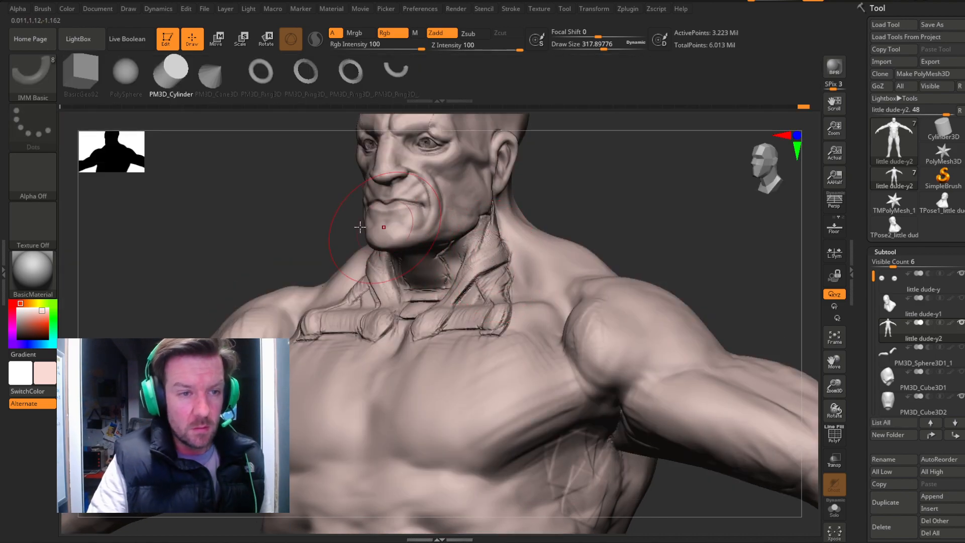
pyautogui.press('Left')
pyautogui.press('Left')
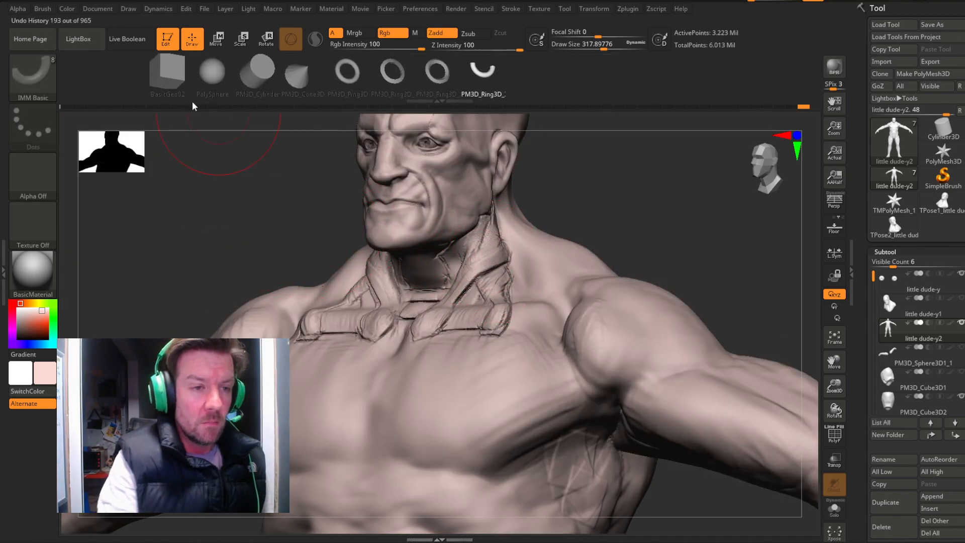
pyautogui.moveTo(583, 220); pyautogui.dragTo(761, 176)
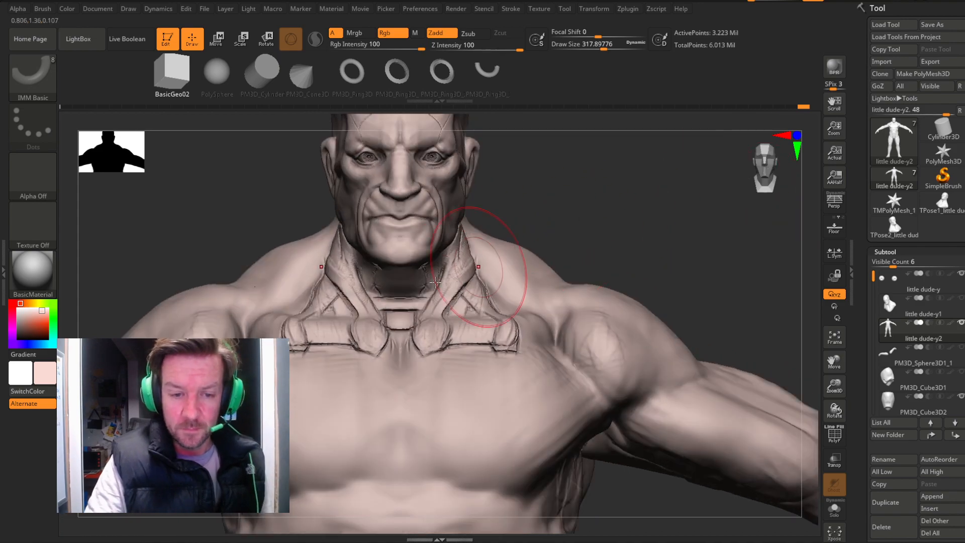
pyautogui.moveTo(398, 311); pyautogui.dragTo(411, 325)
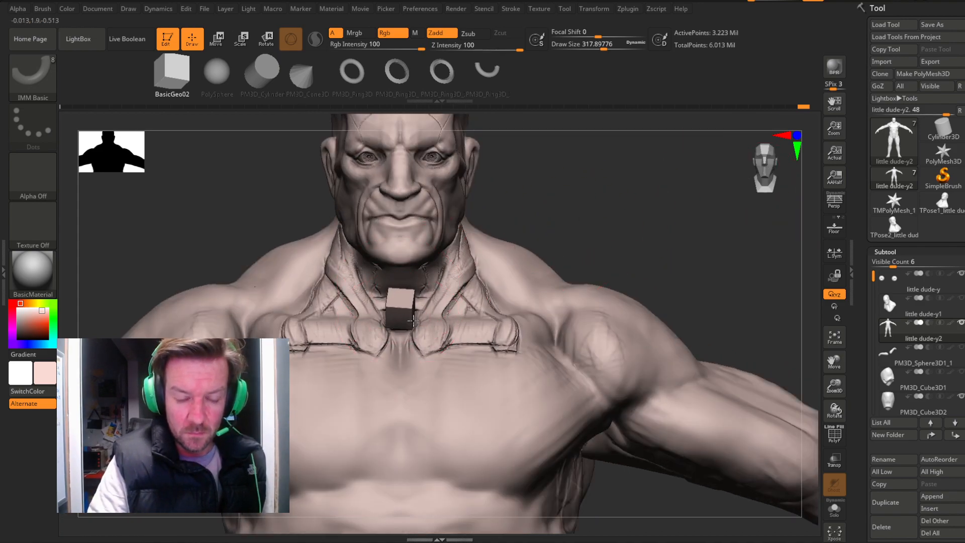
pyautogui.hotkey('ctrl', 'z')
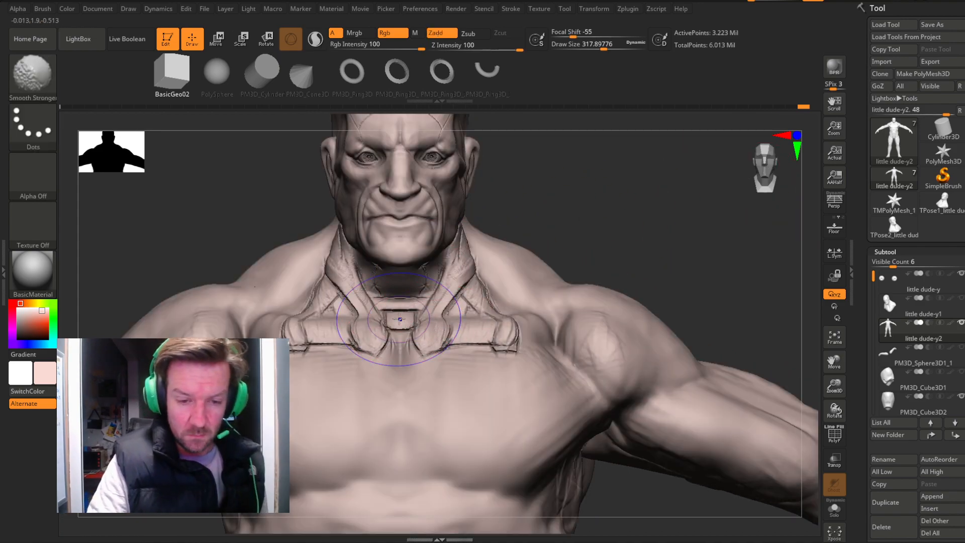
pyautogui.moveTo(399, 319); pyautogui.dragTo(411, 320)
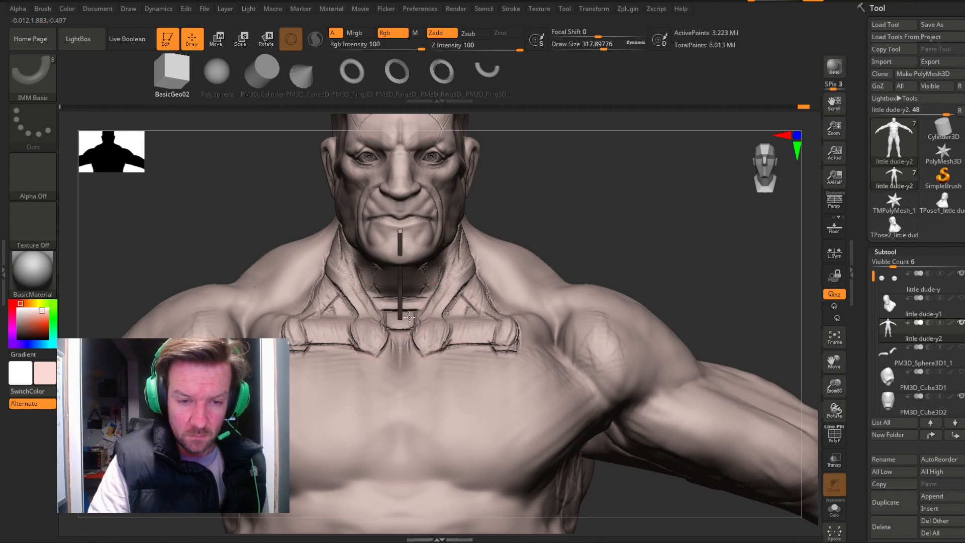
pyautogui.hotkey('ctrl', 'z')
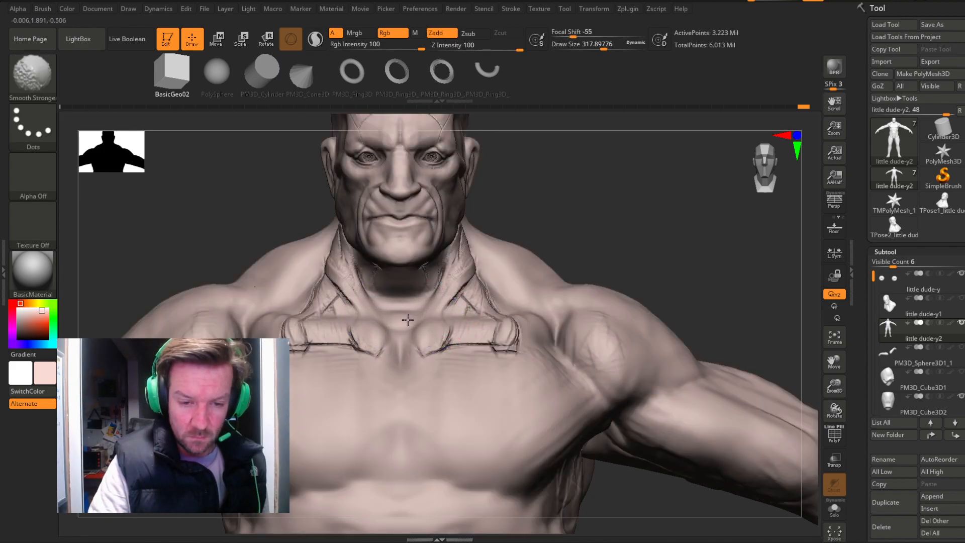
pyautogui.hotkey('ctrl', 'z')
# Insert a small cube at the base of the throat and lower it between the inner collarbone ends.
pyautogui.moveTo(400, 318); pyautogui.dragTo(424, 308)
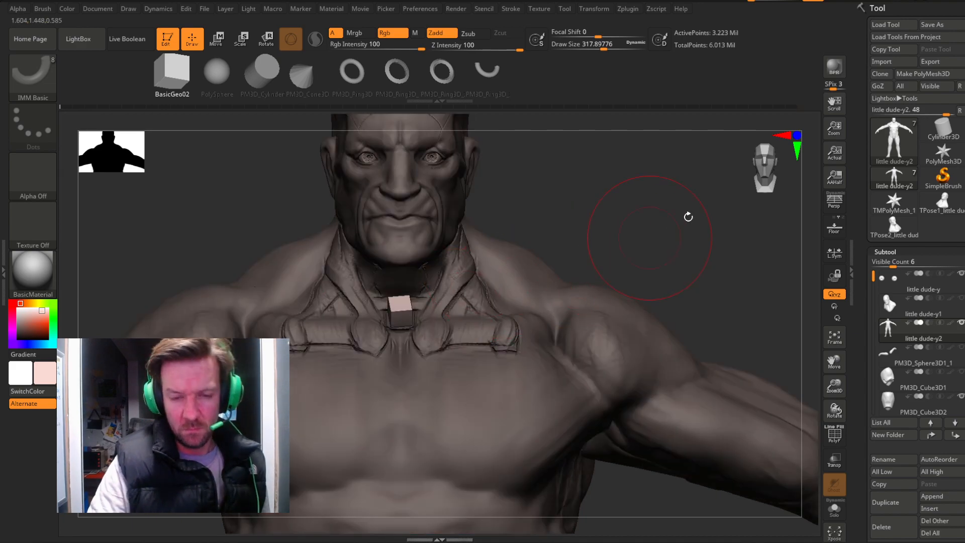
pyautogui.keyDown('ctrl'); pyautogui.moveTo(758, 323); pyautogui.dragTo(760, 326); pyautogui.keyUp('ctrl')
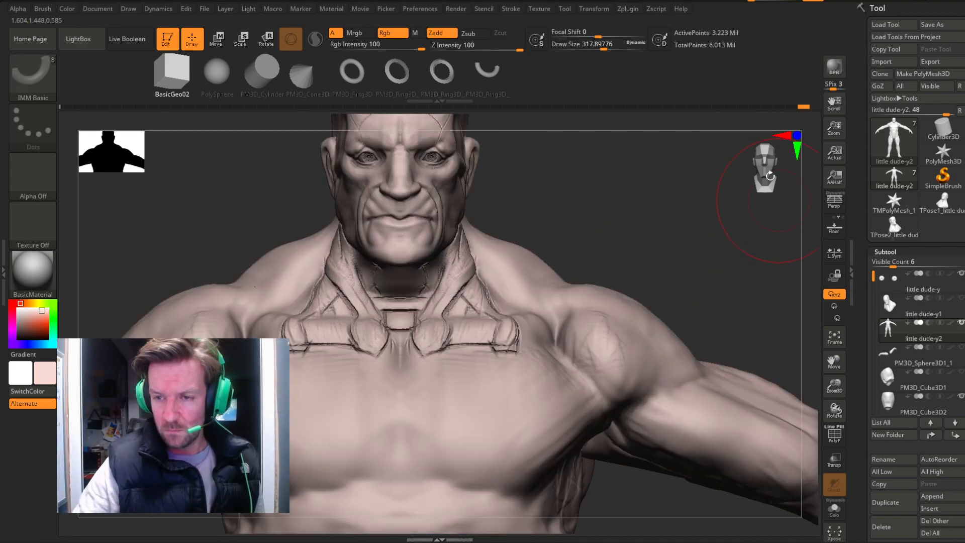
pyautogui.moveTo(834, 386)
pyautogui.mouseDown()
pyautogui.moveTo(833, 346)
pyautogui.moveTo(825, 468)
pyautogui.mouseUp()
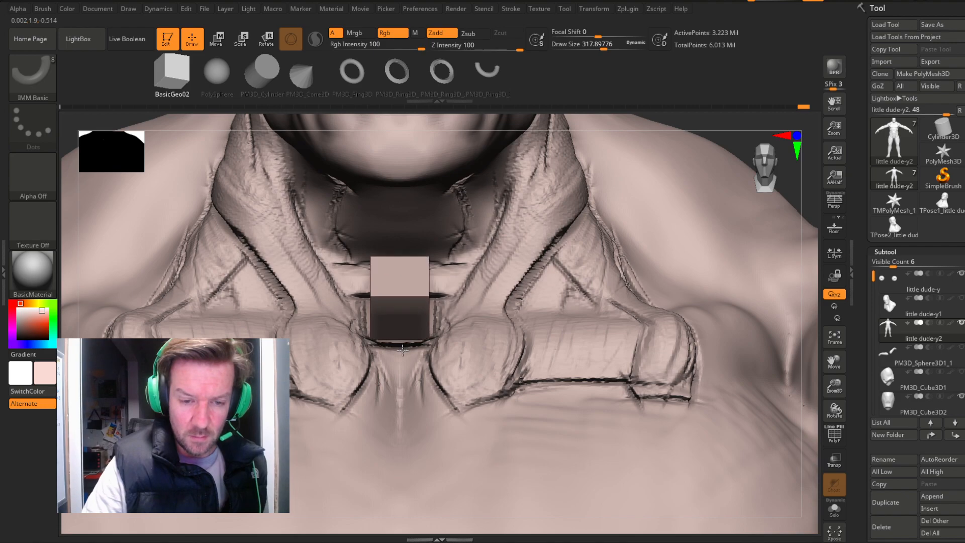
pyautogui.press('w')
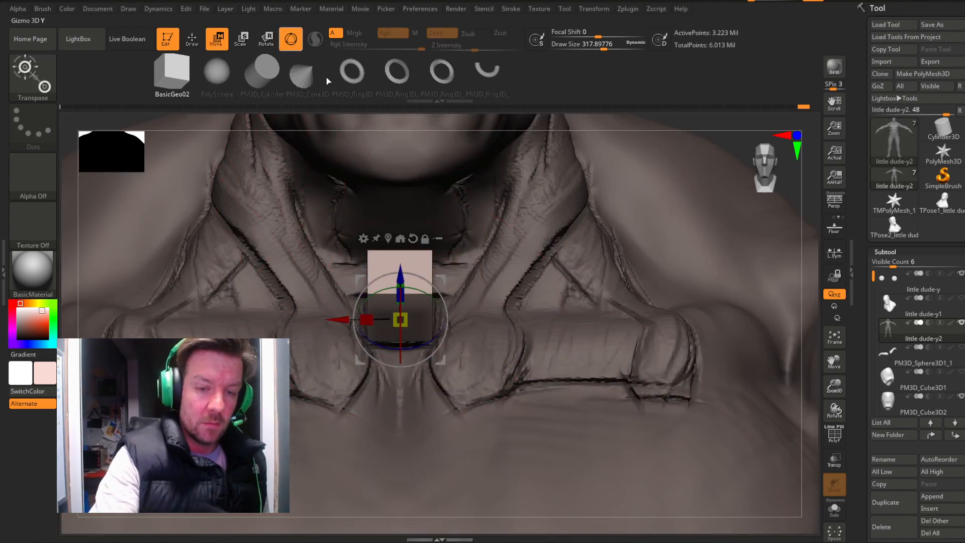
pyautogui.moveTo(409, 314); pyautogui.dragTo(409, 313)
pyautogui.moveTo(400, 275); pyautogui.dragTo(400, 291)
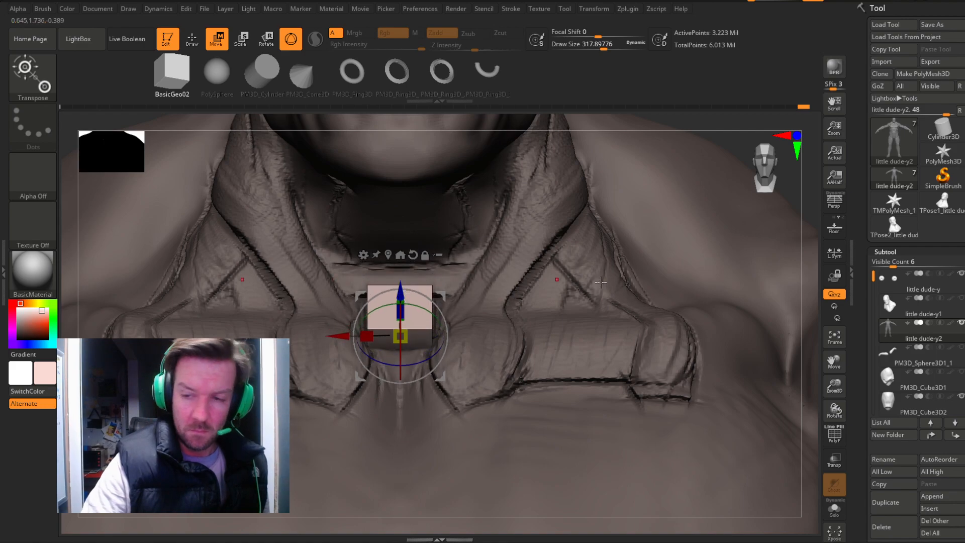
# Insert a second, larger cube on the front of the throat beneath the chin, ready for transforming.
pyautogui.moveTo(833, 385); pyautogui.dragTo(826, 394)
pyautogui.moveTo(700, 241); pyautogui.dragTo(700, 220)
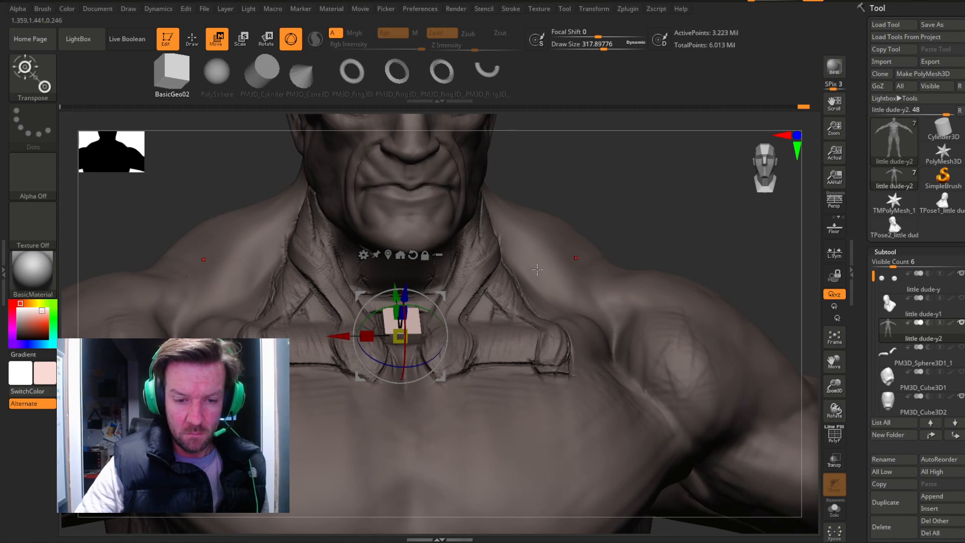
pyautogui.moveTo(656, 181); pyautogui.dragTo(500, 258)
pyautogui.moveTo(628, 246); pyautogui.dragTo(622, 207)
pyautogui.click(192, 40)
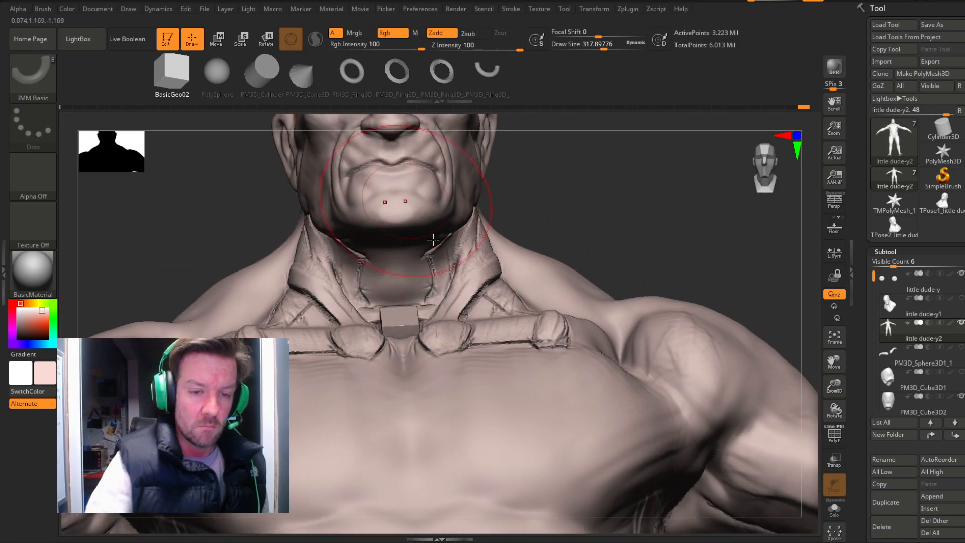
pyautogui.keyDown('shift'); pyautogui.moveTo(395, 272); pyautogui.dragTo(419, 278); pyautogui.keyUp('shift')
pyautogui.hotkey('ctrl', 'z')
pyautogui.press('w')
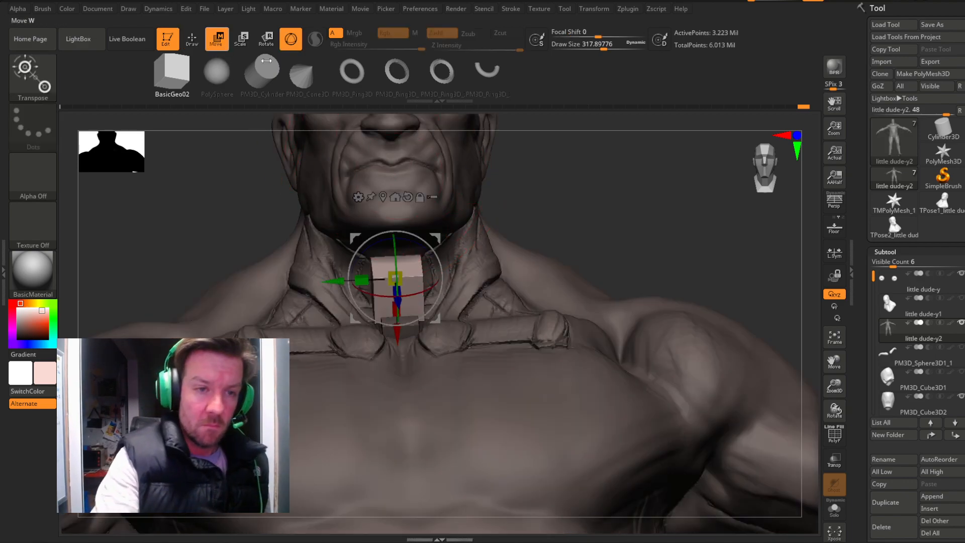
# Fit the second cube against the front of the throat beneath the jaw with the gizmo, from front and side.
pyautogui.moveTo(553, 209); pyautogui.dragTo(473, 214)
pyautogui.moveTo(363, 312); pyautogui.dragTo(388, 286)
pyautogui.keyDown('shift'); pyautogui.moveTo(640, 224); pyautogui.dragTo(650, 209); pyautogui.keyUp('shift')
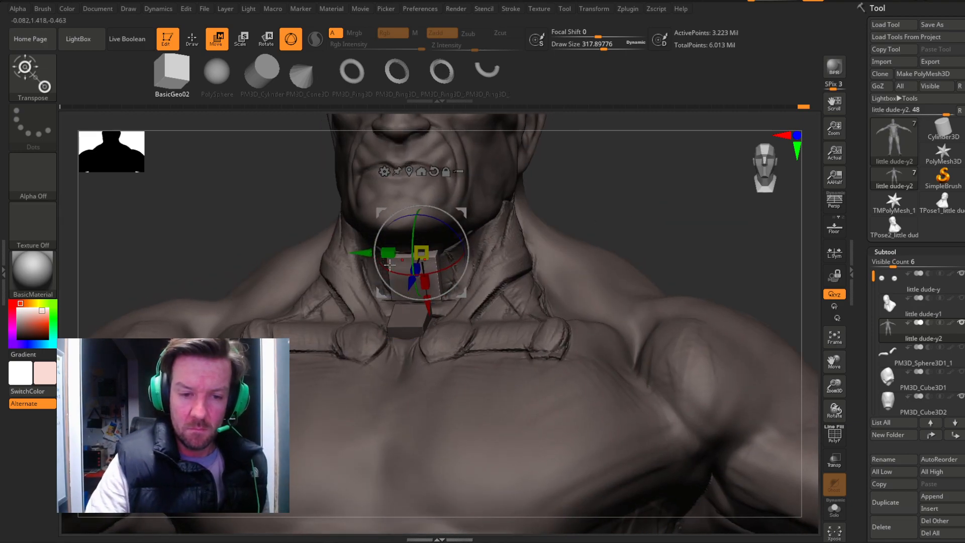
pyautogui.moveTo(596, 220); pyautogui.dragTo(703, 219)
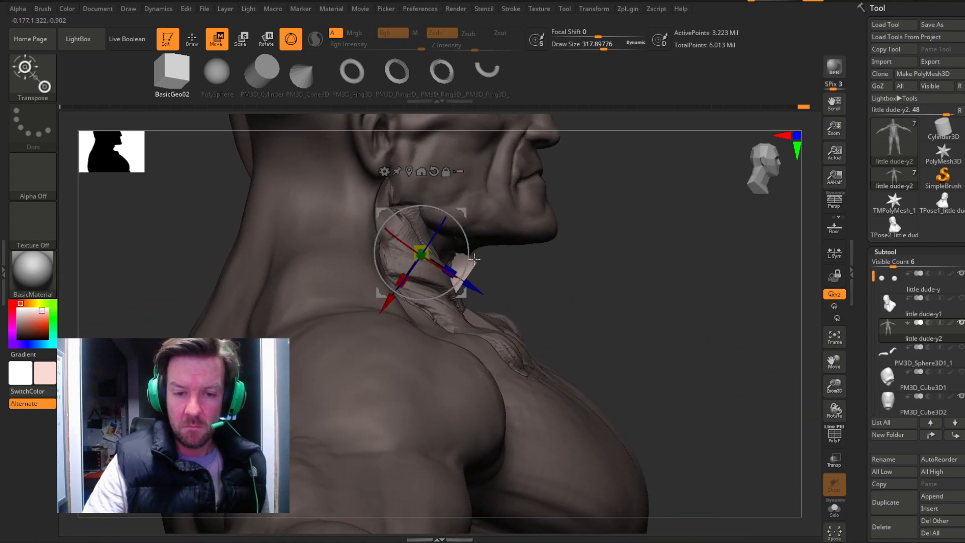
pyautogui.click(766, 164)
pyautogui.moveTo(461, 289); pyautogui.dragTo(459, 287)
pyautogui.moveTo(641, 246); pyautogui.dragTo(570, 252)
pyautogui.moveTo(449, 261); pyautogui.dragTo(376, 318)
pyautogui.moveTo(547, 258)
pyautogui.mouseDown()
pyautogui.moveTo(613, 259)
pyautogui.moveTo(626, 242)
pyautogui.moveTo(653, 258)
pyautogui.mouseUp()
pyautogui.press('q')
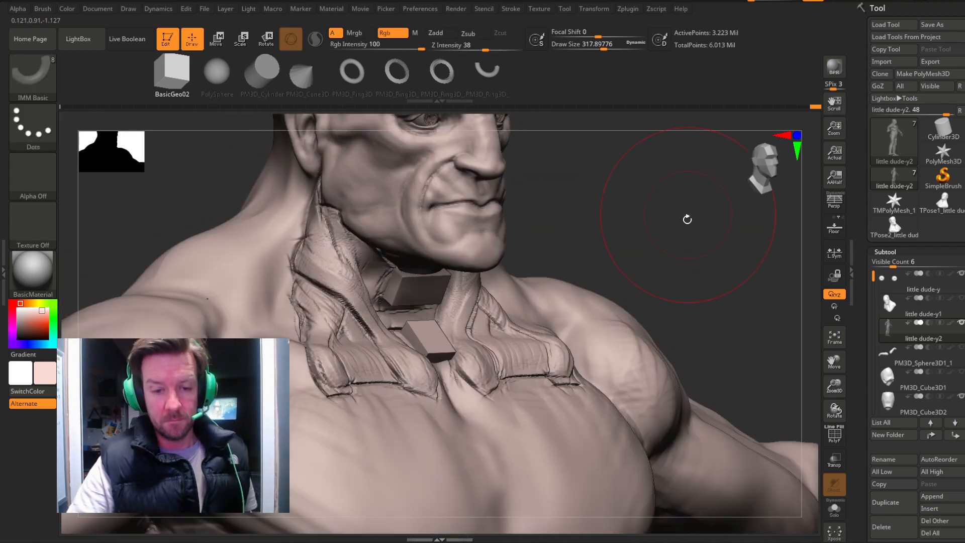
# Switch to ClayBuildup at draw size about 101 and remesh the body to fuse the two throat blocks.
pyautogui.click(32, 75)
pyautogui.click(144, 83)
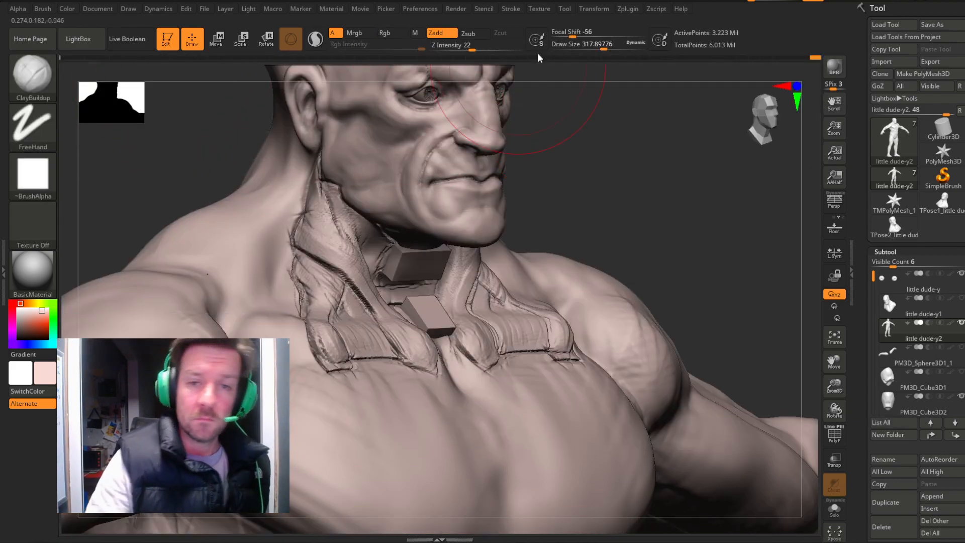
pyautogui.moveTo(603, 47); pyautogui.dragTo(582, 46)
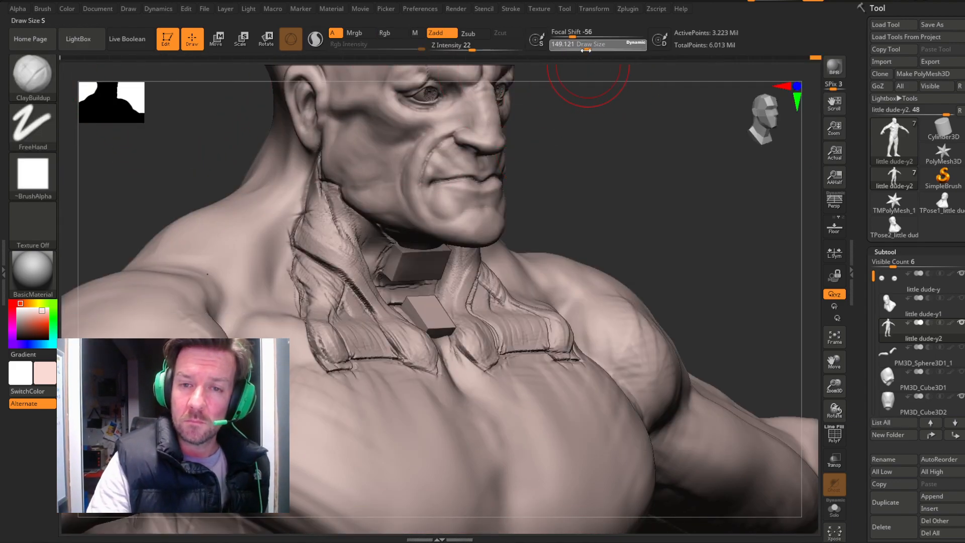
pyautogui.moveTo(590, 161); pyautogui.dragTo(558, 168)
pyautogui.press('ctrl')
pyautogui.keyDown('ctrl'); pyautogui.moveTo(657, 220); pyautogui.dragTo(604, 165); pyautogui.keyUp('ctrl')
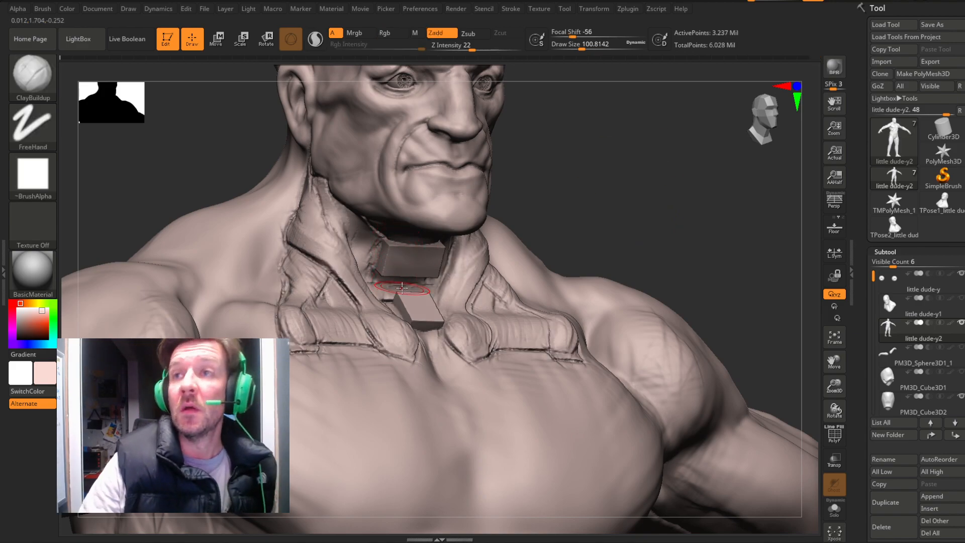
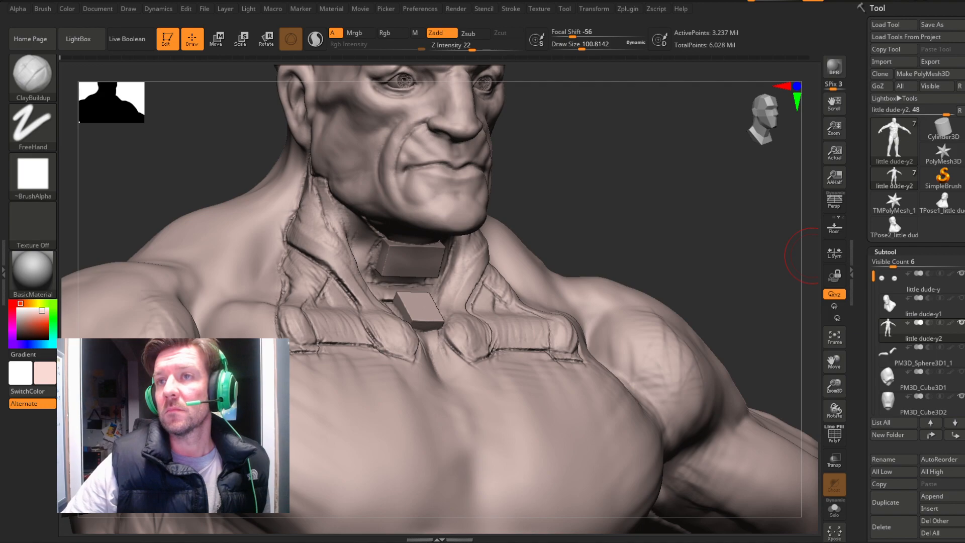
# Build up and smooth the upper throat block with ClayBuildup, blending its sides into the neck beneath the jaw.
pyautogui.moveTo(383, 265)
pyautogui.keyDown('shift'); pyautogui.mouseDown()
pyautogui.moveTo(420, 256)
pyautogui.moveTo(422, 314)
pyautogui.mouseUp(); pyautogui.keyUp('shift')
pyautogui.moveTo(679, 194)
pyautogui.mouseDown()
pyautogui.moveTo(570, 185)
pyautogui.moveTo(634, 191)
pyautogui.mouseUp()
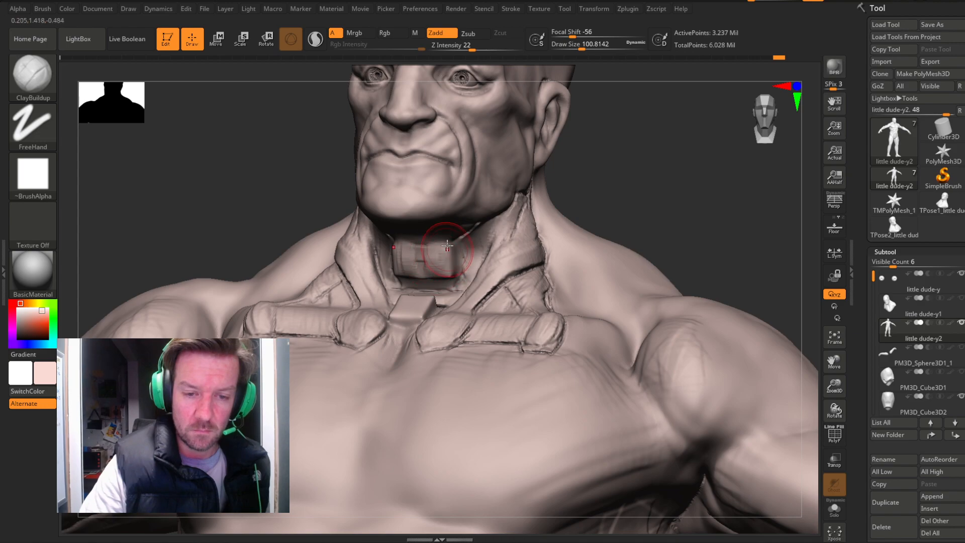
pyautogui.moveTo(634, 199)
pyautogui.mouseDown()
pyautogui.moveTo(466, 260)
pyautogui.moveTo(465, 250)
pyautogui.mouseUp()
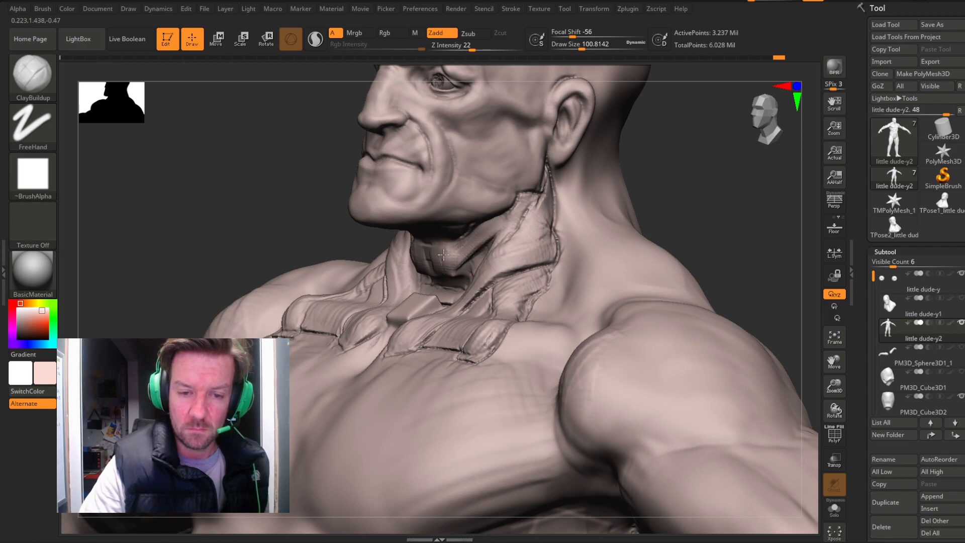
pyautogui.keyDown('shift'); pyautogui.moveTo(435, 250); pyautogui.dragTo(446, 265); pyautogui.keyUp('shift')
pyautogui.moveTo(639, 196)
pyautogui.mouseDown()
pyautogui.moveTo(713, 176)
pyautogui.moveTo(710, 209)
pyautogui.mouseUp()
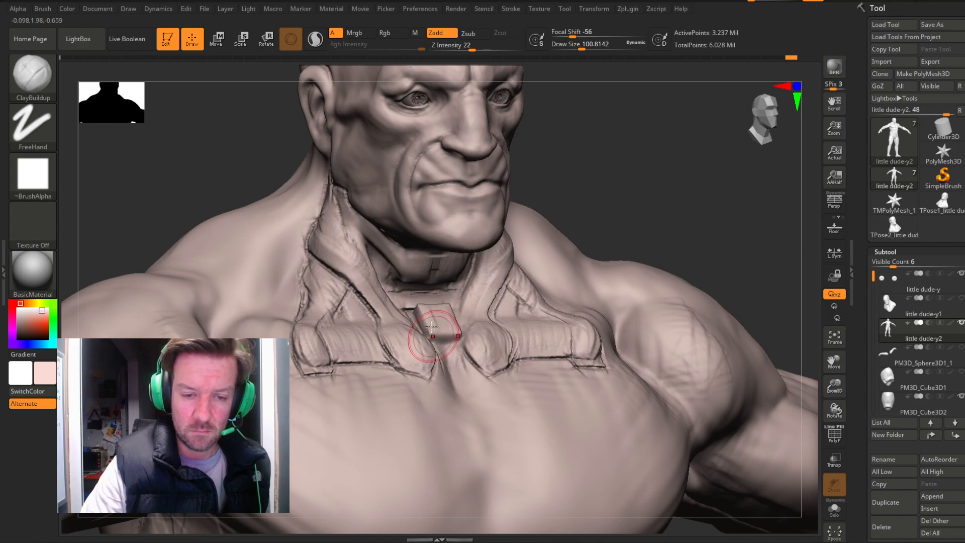
# Build up clay over the lower throat block to blend it between the inner ends of the collarbones.
pyautogui.moveTo(422, 307)
pyautogui.mouseDown()
pyautogui.moveTo(440, 341)
pyautogui.moveTo(455, 346)
pyautogui.mouseUp()
pyautogui.moveTo(664, 237)
pyautogui.mouseDown()
pyautogui.moveTo(677, 215)
pyautogui.moveTo(764, 164)
pyautogui.moveTo(774, 176)
pyautogui.mouseUp()
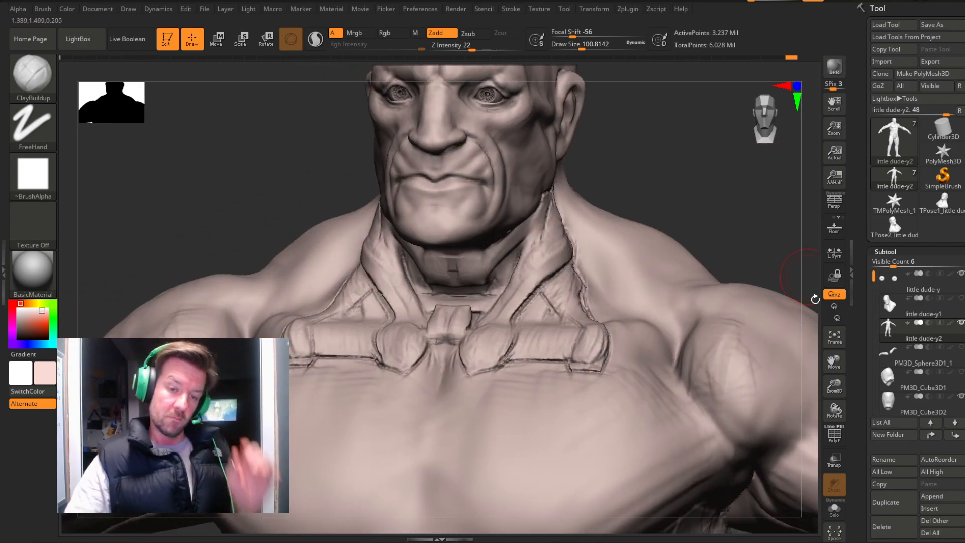
pyautogui.moveTo(842, 383); pyautogui.dragTo(841, 452)
pyautogui.moveTo(759, 226); pyautogui.dragTo(714, 240)
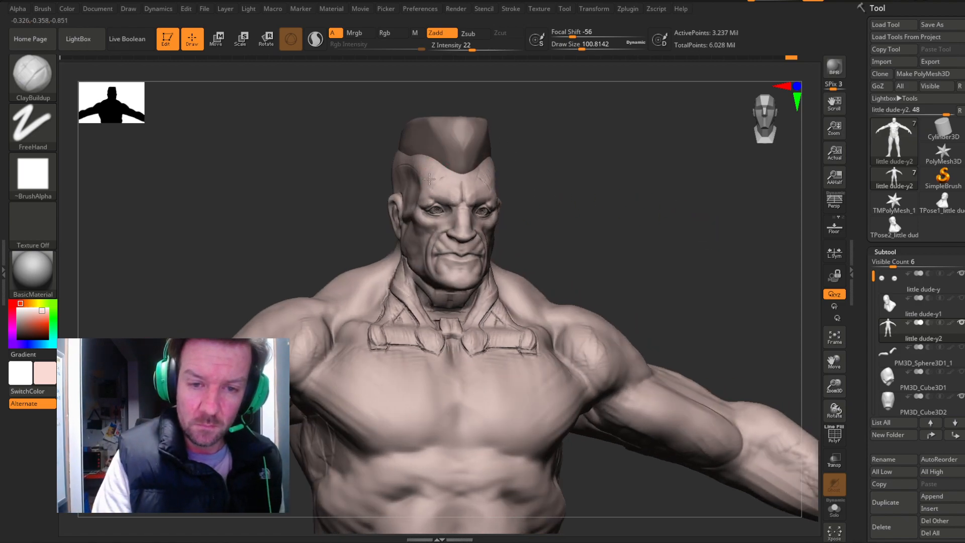
# Sculpt ClayBuildup strokes across both brow ridges above the eyes, undoing the last unwanted stroke.
pyautogui.moveTo(623, 164); pyautogui.dragTo(483, 166)
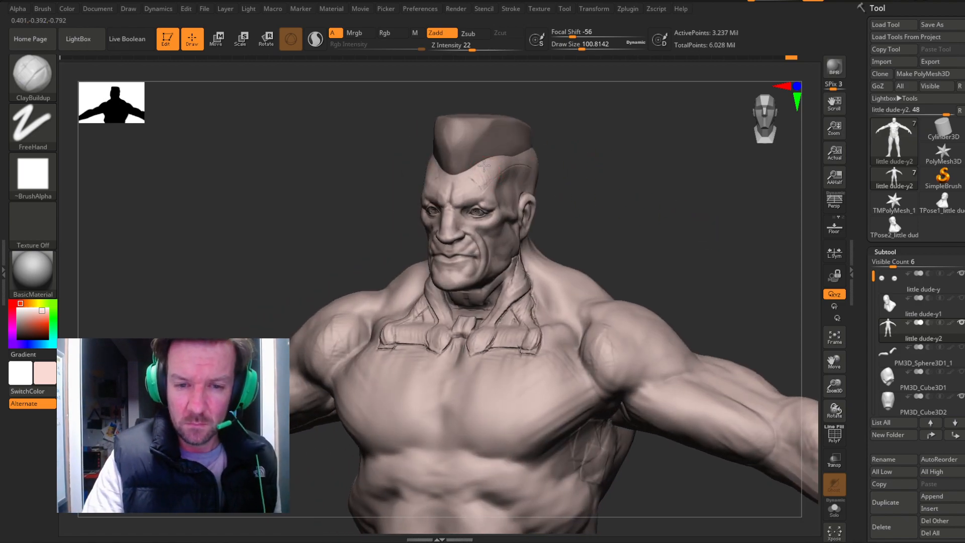
pyautogui.moveTo(602, 163); pyautogui.dragTo(663, 181)
pyautogui.moveTo(840, 390); pyautogui.dragTo(840, 427)
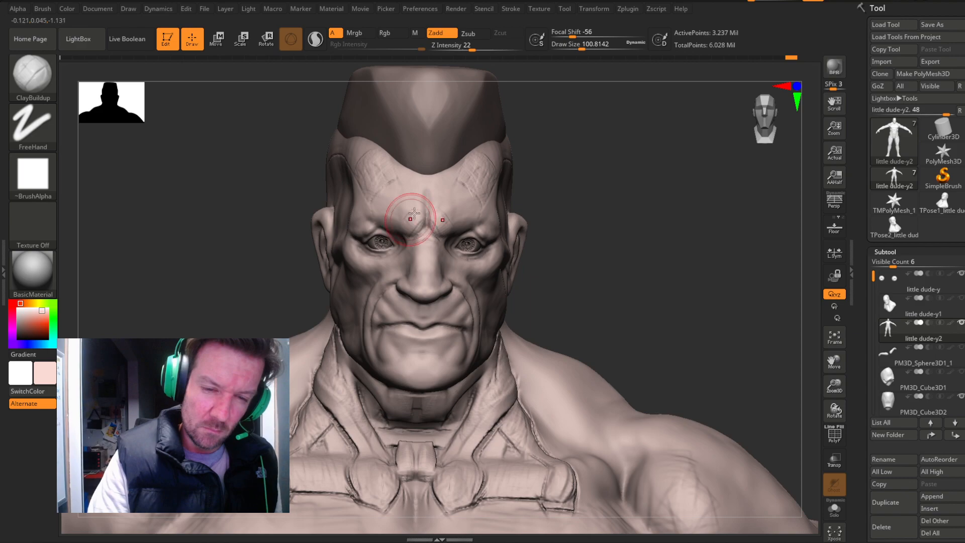
pyautogui.moveTo(389, 208); pyautogui.dragTo(383, 208)
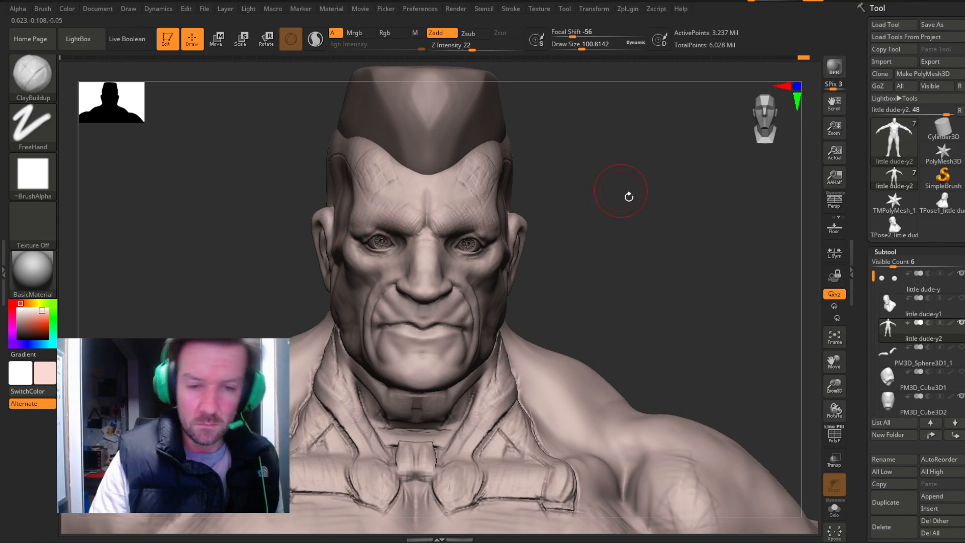
pyautogui.moveTo(627, 194); pyautogui.dragTo(609, 207)
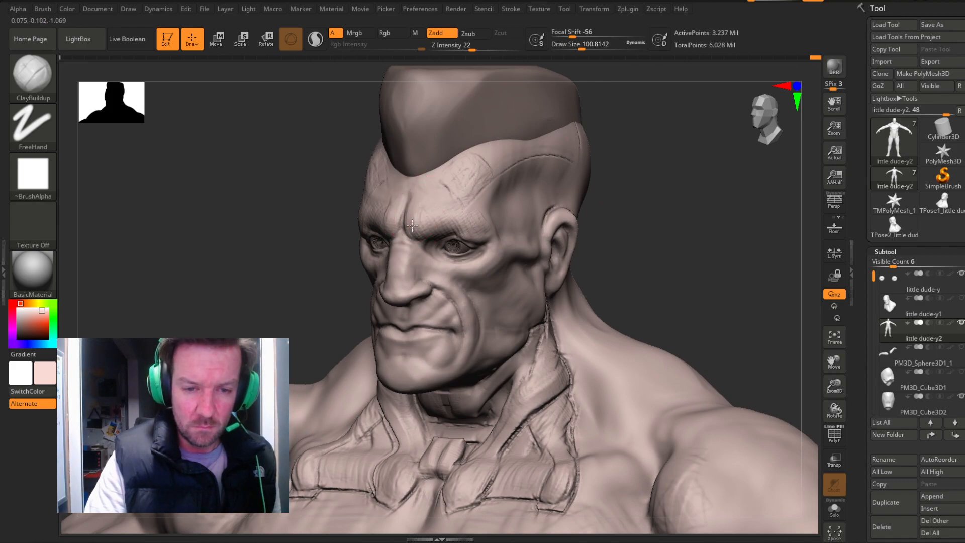
pyautogui.moveTo(419, 231)
pyautogui.mouseDown()
pyautogui.moveTo(420, 206)
pyautogui.moveTo(445, 198)
pyautogui.moveTo(460, 227)
pyautogui.mouseUp()
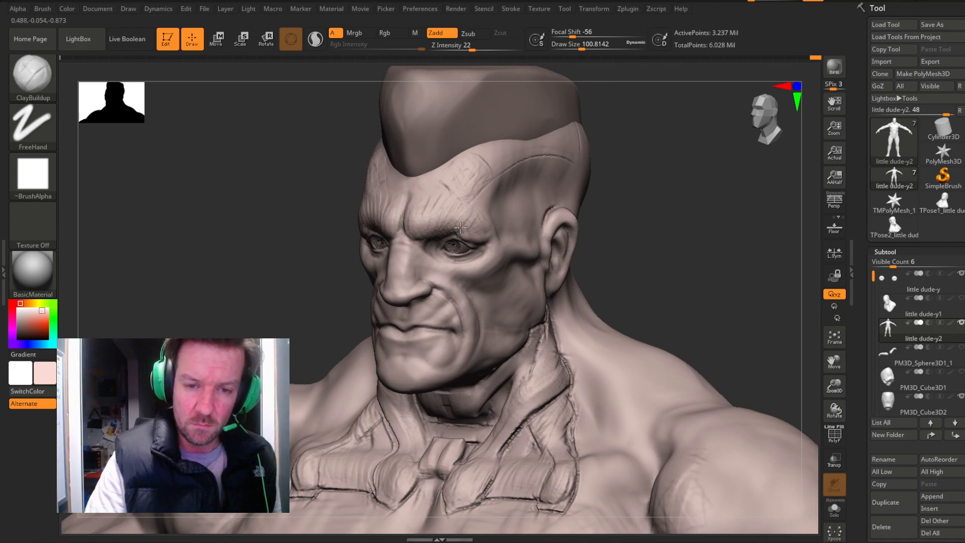
pyautogui.hotkey('ctrl', 'z')
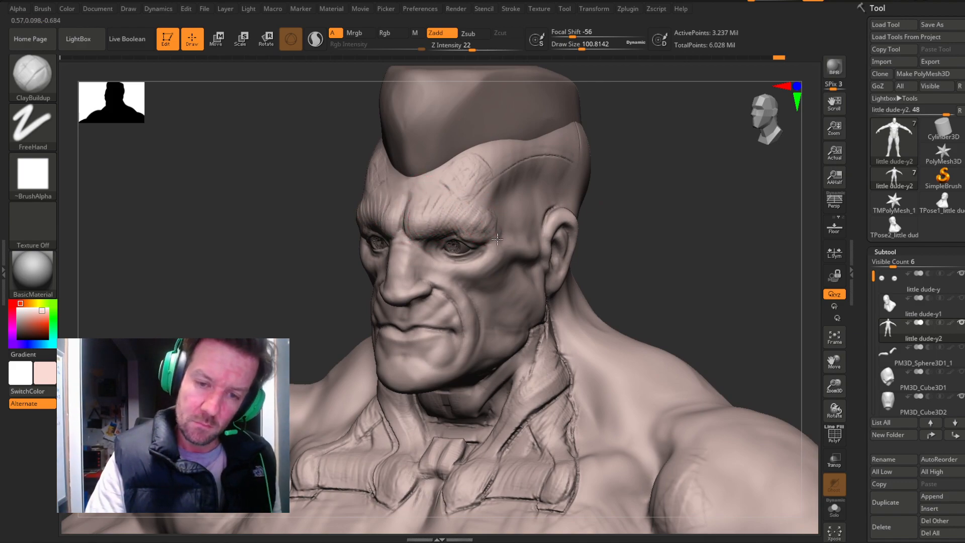
# Deepen the temple hollow beside the brow and smooth the surface around it.
pyautogui.moveTo(580, 210)
pyautogui.mouseDown()
pyautogui.moveTo(688, 183)
pyautogui.moveTo(489, 217)
pyautogui.mouseUp()
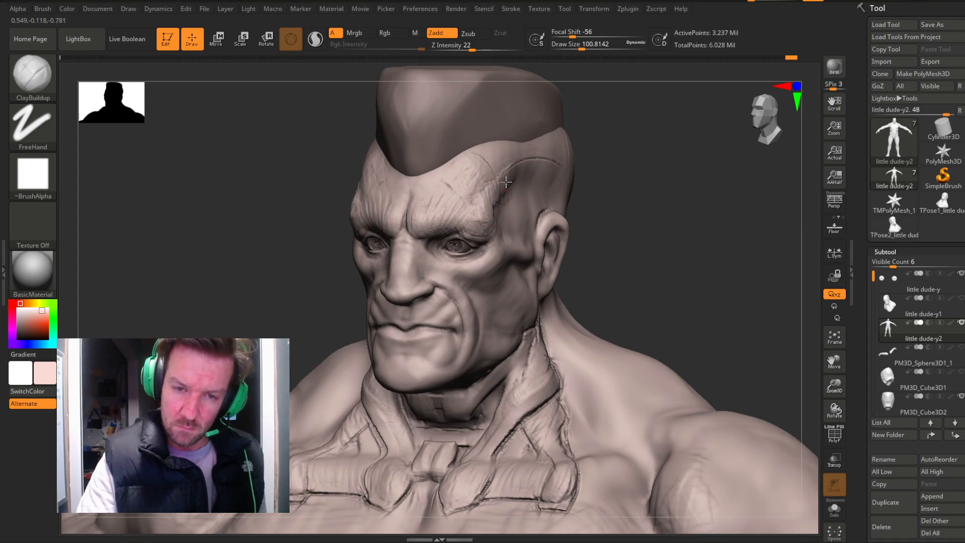
pyautogui.keyDown('shift'); pyautogui.moveTo(552, 166); pyautogui.dragTo(492, 208); pyautogui.keyUp('shift')
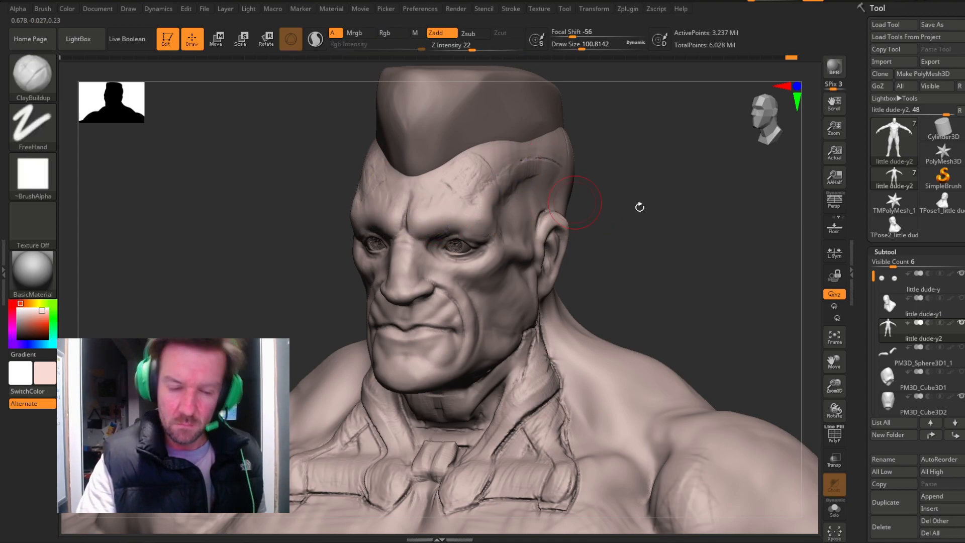
pyautogui.moveTo(629, 205); pyautogui.dragTo(680, 241)
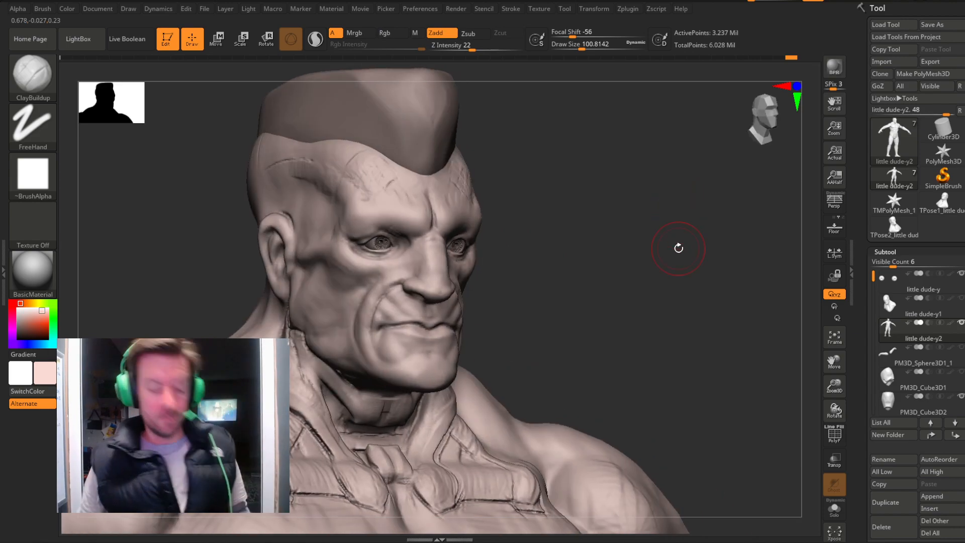
pyautogui.keyDown('shift'); pyautogui.moveTo(592, 273); pyautogui.dragTo(608, 224); pyautogui.keyUp('shift')
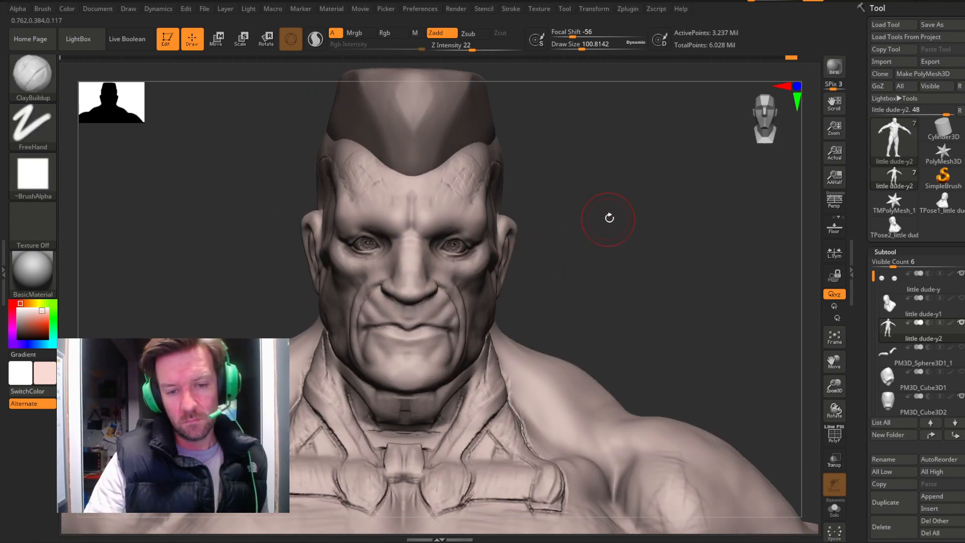
pyautogui.keyDown('shift'); pyautogui.moveTo(485, 50); pyautogui.dragTo(486, 51); pyautogui.keyUp('shift')
# Insert a PolySphere with the IMM Basic brush over the character's right eye and activate the Move gizmo.
pyautogui.press('b')
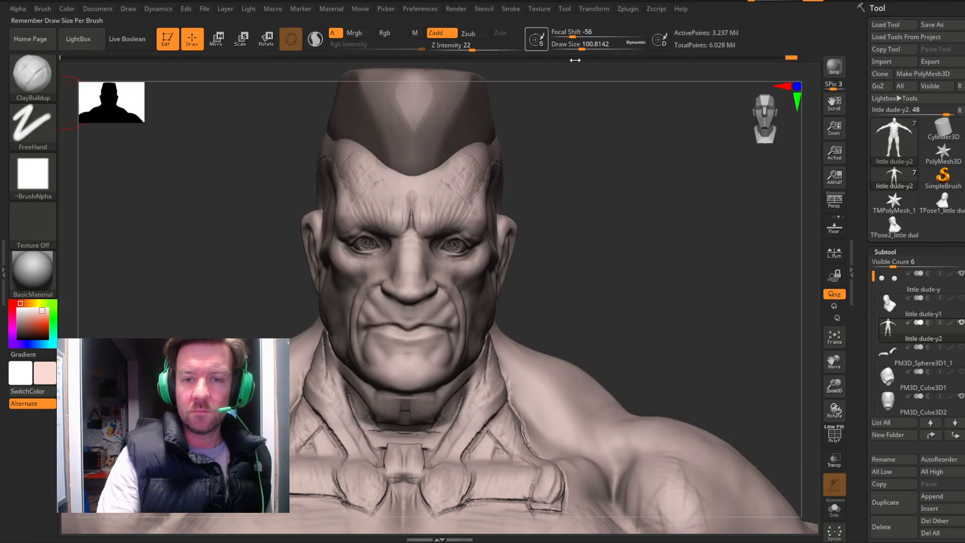
pyautogui.press('b')
pyautogui.click(322, 93)
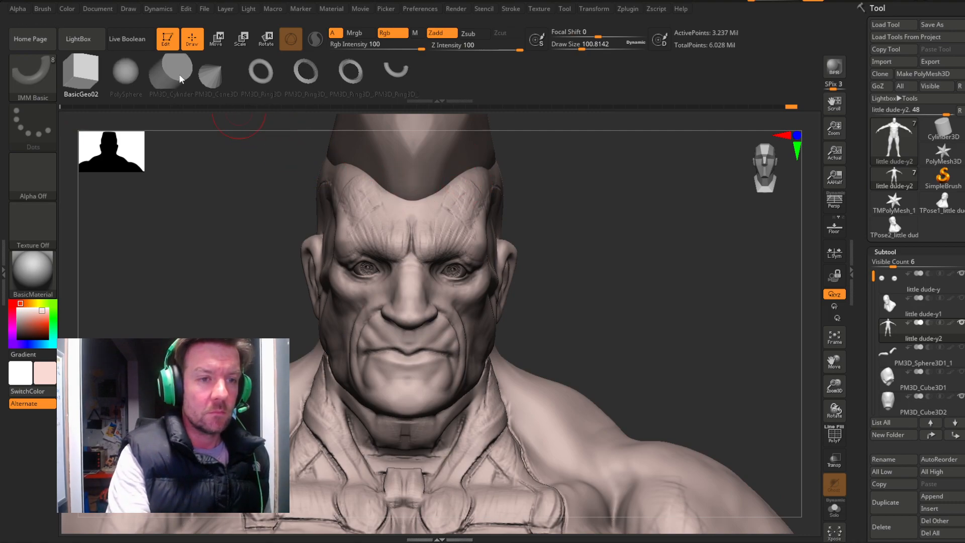
pyautogui.click(131, 71)
pyautogui.moveTo(368, 268); pyautogui.dragTo(394, 282)
pyautogui.hotkey('ctrl', 'z')
pyautogui.press('w')
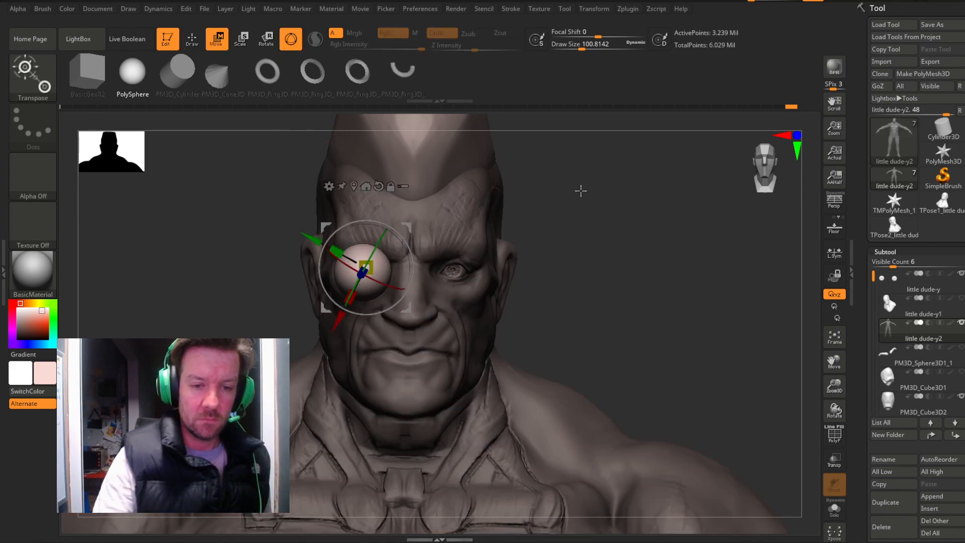
# Push the sphere back into the character's right eye socket with the gizmo, from three-quarter and front views.
pyautogui.moveTo(575, 185); pyautogui.dragTo(553, 233)
pyautogui.moveTo(407, 283); pyautogui.dragTo(370, 268)
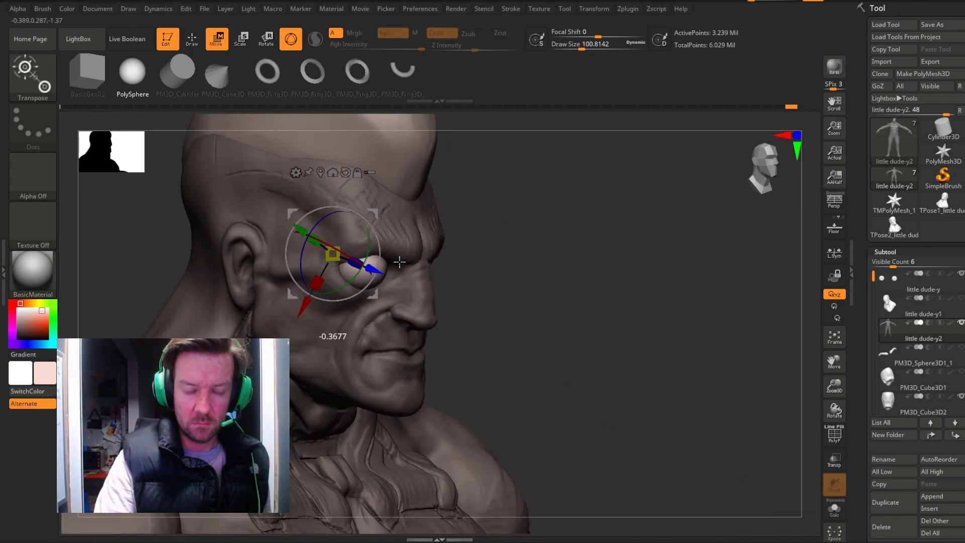
pyautogui.moveTo(628, 213); pyautogui.dragTo(542, 220)
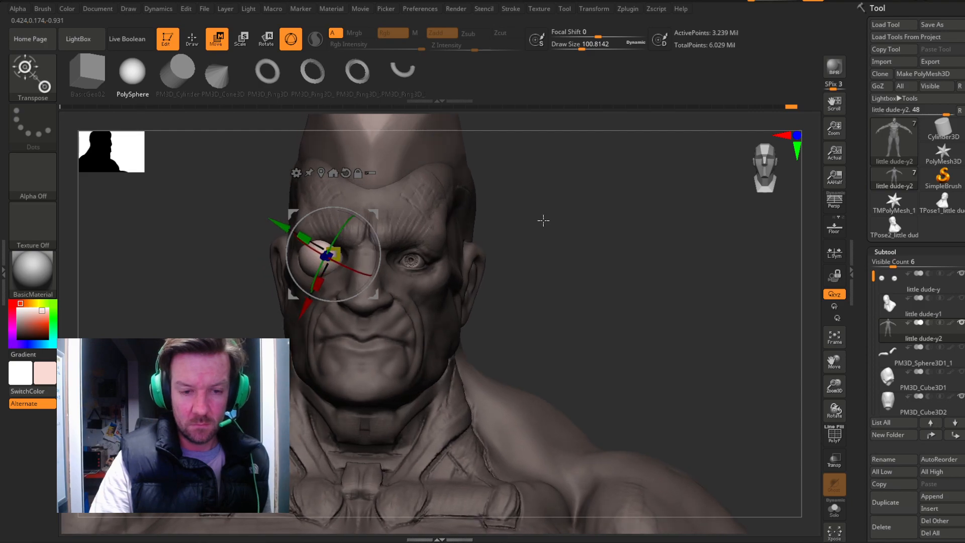
pyautogui.click(771, 165)
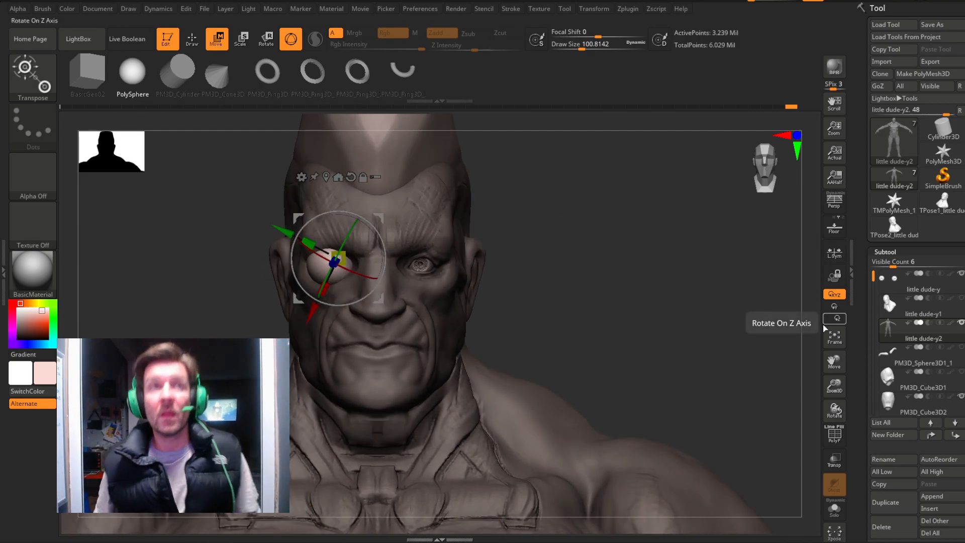
# Reset the gizmo's orientation and nudge the sphere sideways toward the nose.
pyautogui.click(192, 38)
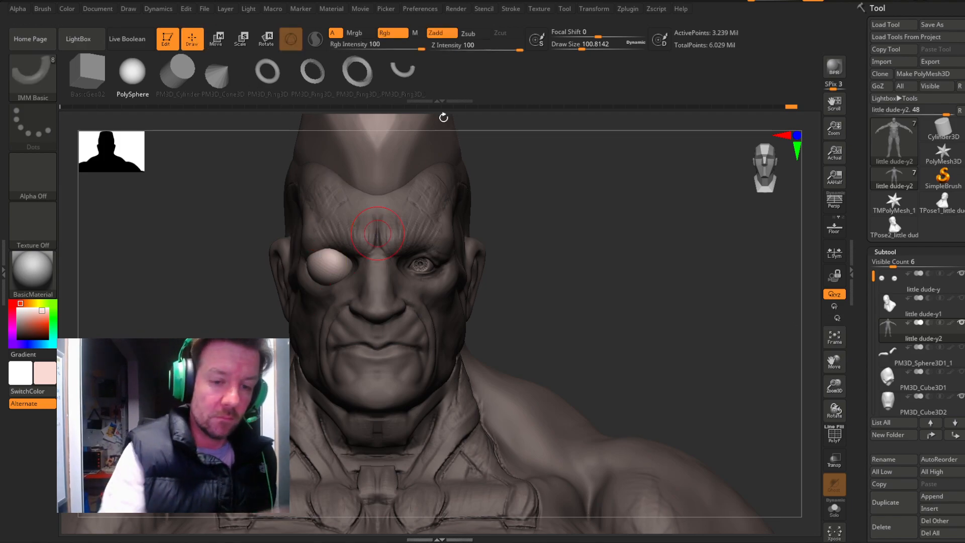
pyautogui.moveTo(610, 237); pyautogui.dragTo(605, 234)
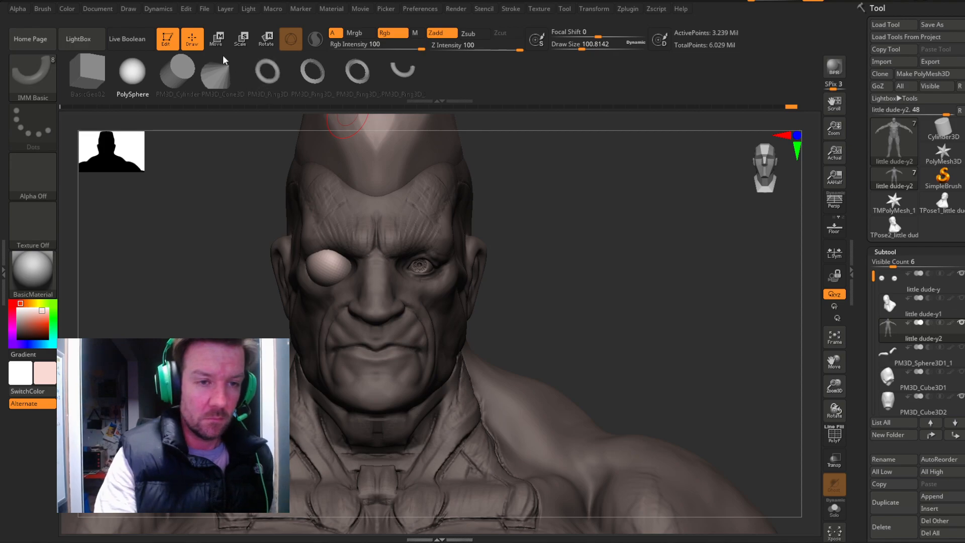
pyautogui.click(216, 38)
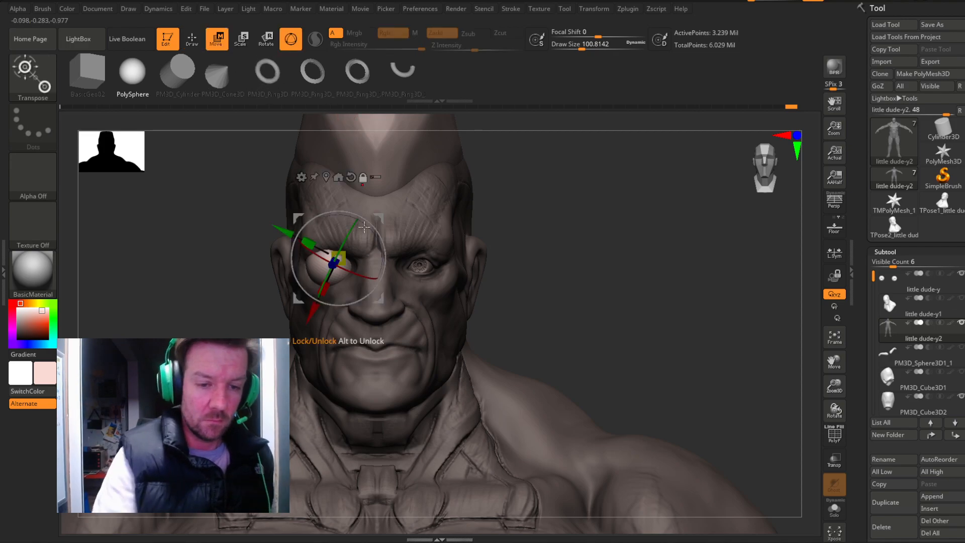
pyautogui.click(351, 176)
pyautogui.moveTo(283, 256); pyautogui.dragTo(288, 257)
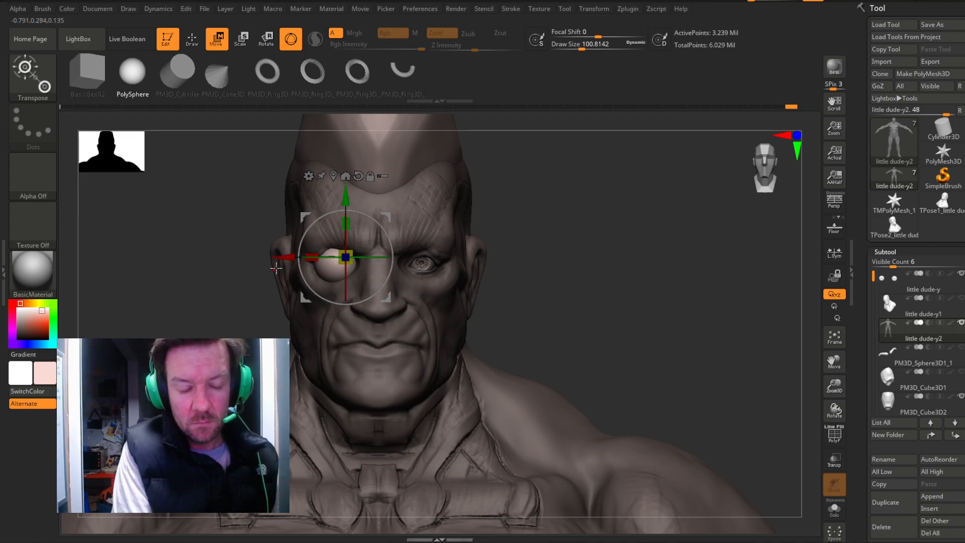
# Relocate the gizmo beside the head and fine-tune the sphere's placement in the eye socket.
pyautogui.moveTo(397, 299)
pyautogui.mouseDown()
pyautogui.moveTo(650, 308)
pyautogui.moveTo(643, 305)
pyautogui.mouseUp()
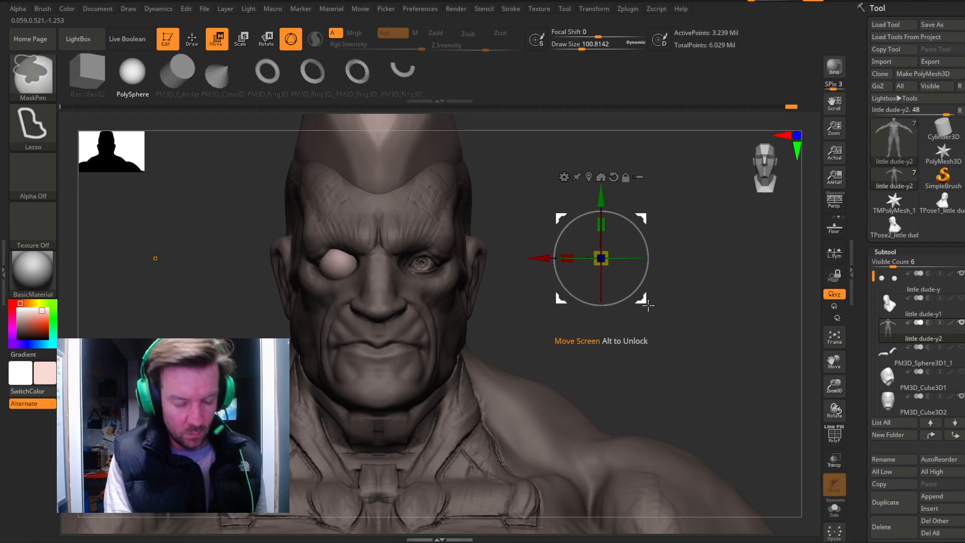
pyautogui.hotkey('ctrl', 'z')
pyautogui.moveTo(544, 260); pyautogui.dragTo(541, 260)
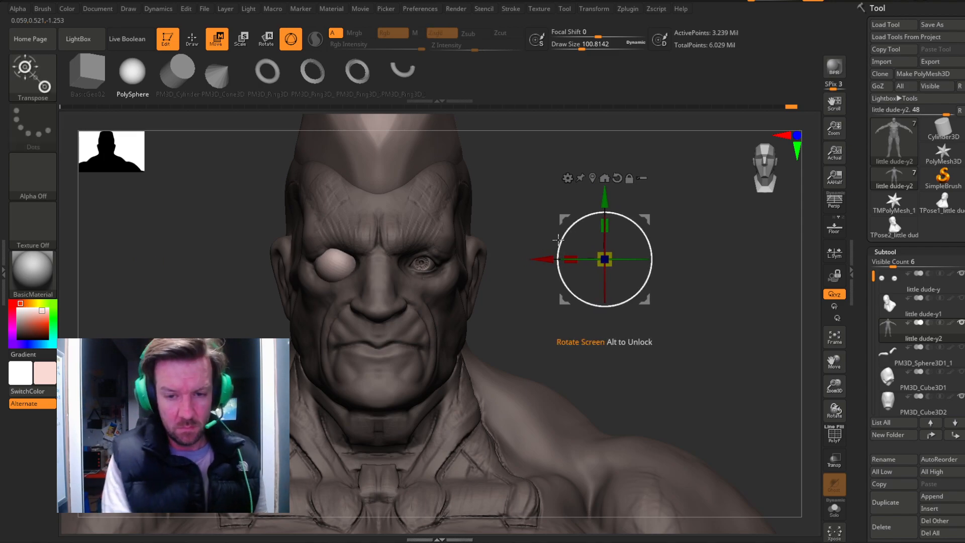
pyautogui.moveTo(651, 303); pyautogui.dragTo(646, 306)
pyautogui.moveTo(677, 293); pyautogui.dragTo(708, 290)
pyautogui.moveTo(619, 262); pyautogui.dragTo(624, 262)
pyautogui.moveTo(678, 282)
pyautogui.mouseDown()
pyautogui.moveTo(730, 287)
pyautogui.moveTo(683, 287)
pyautogui.moveTo(713, 280)
pyautogui.mouseUp()
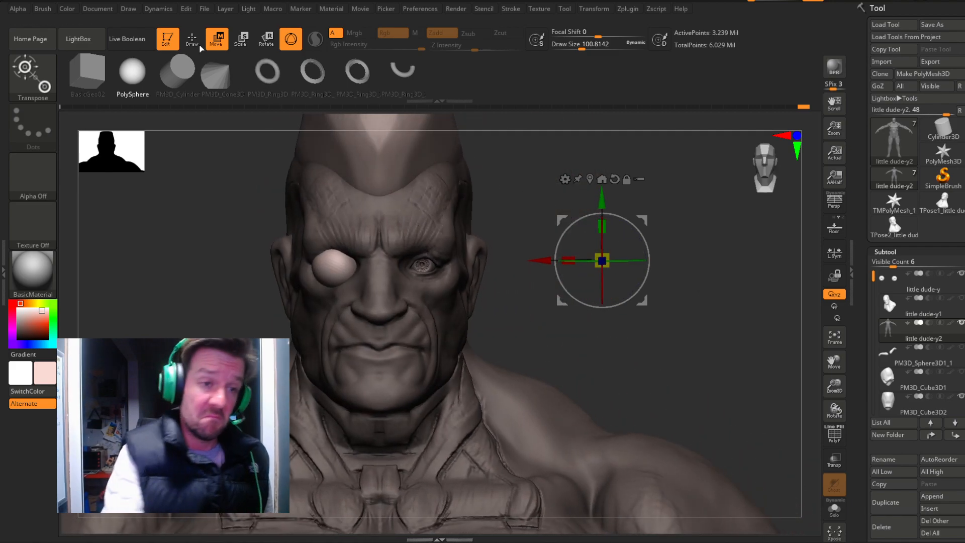
# Split the masked points to separate the eye sphere from the body, then make the body the active subtool.
pyautogui.press('q')
pyautogui.moveTo(963, 532); pyautogui.dragTo(963, 366)
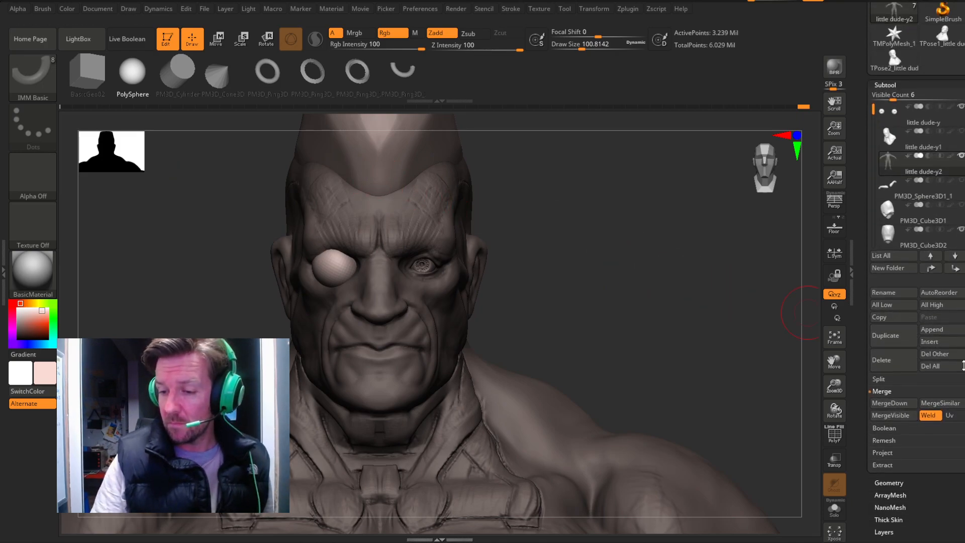
pyautogui.click(883, 380)
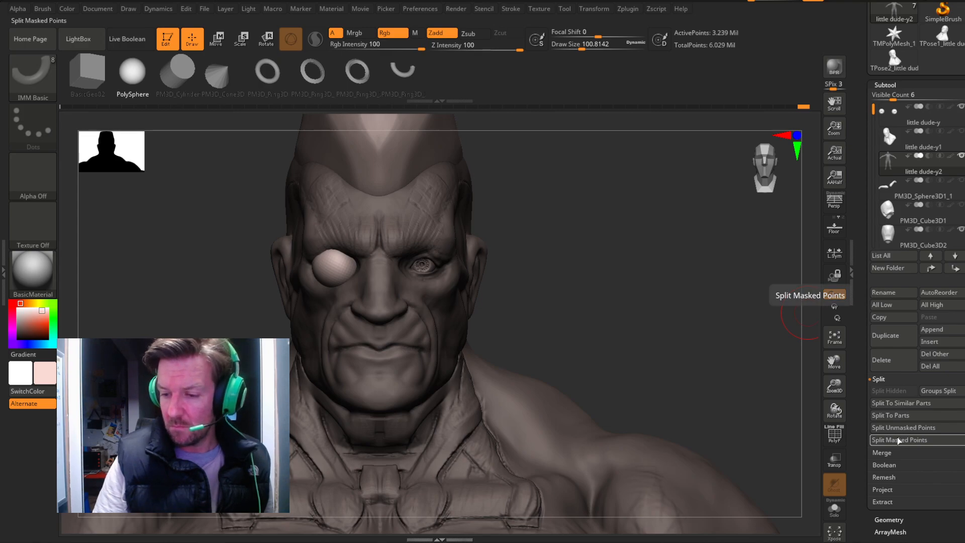
pyautogui.click(896, 439)
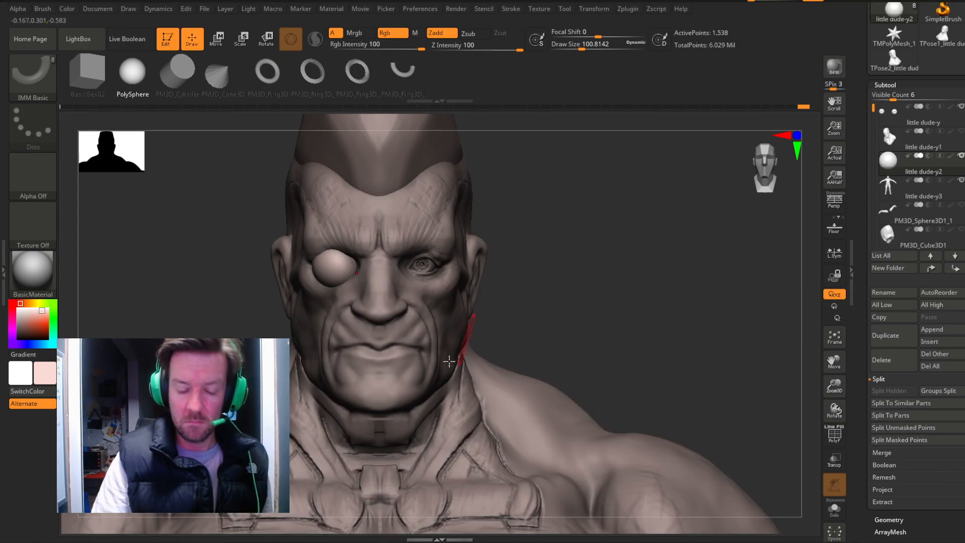
pyautogui.keyDown('alt'); pyautogui.click(573, 432); pyautogui.keyUp('alt')
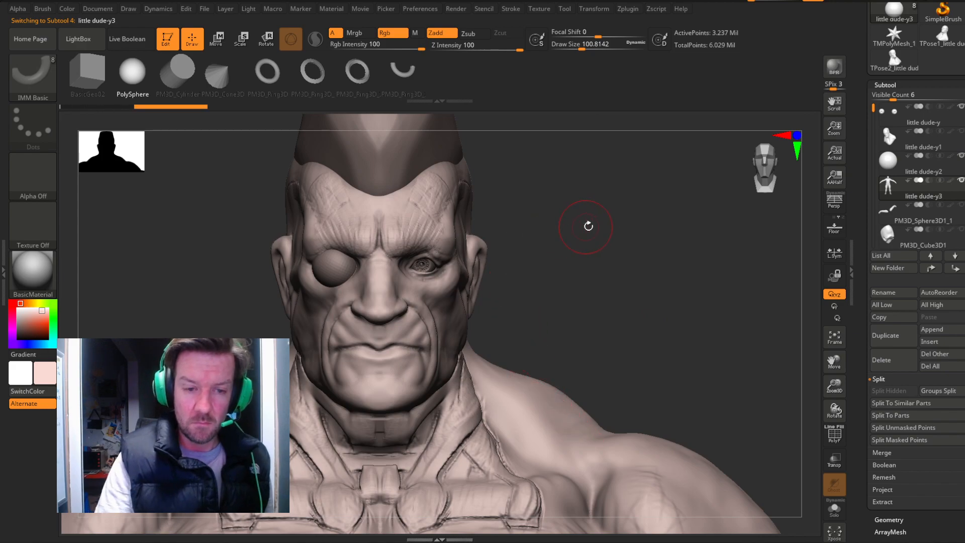
pyautogui.moveTo(578, 221); pyautogui.dragTo(502, 225)
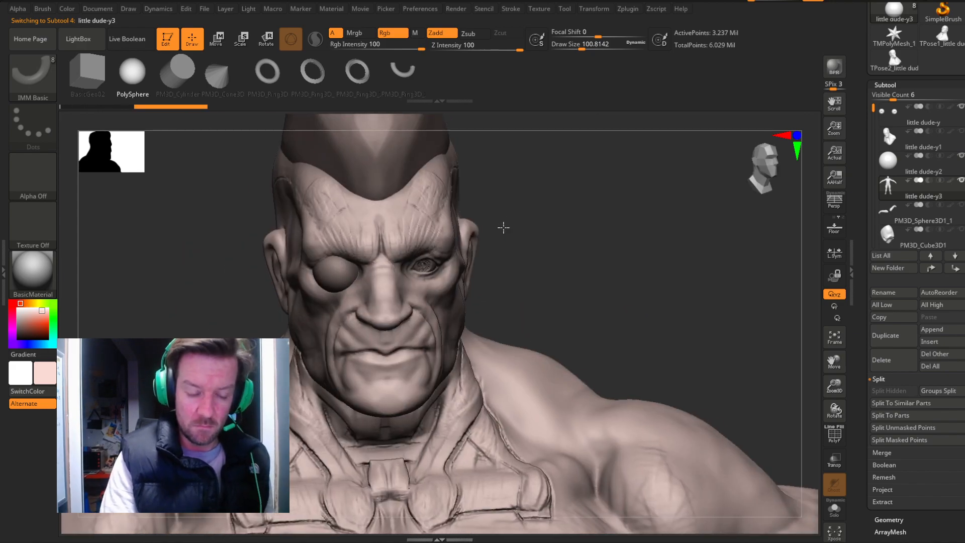
pyautogui.moveTo(346, 249); pyautogui.dragTo(348, 248)
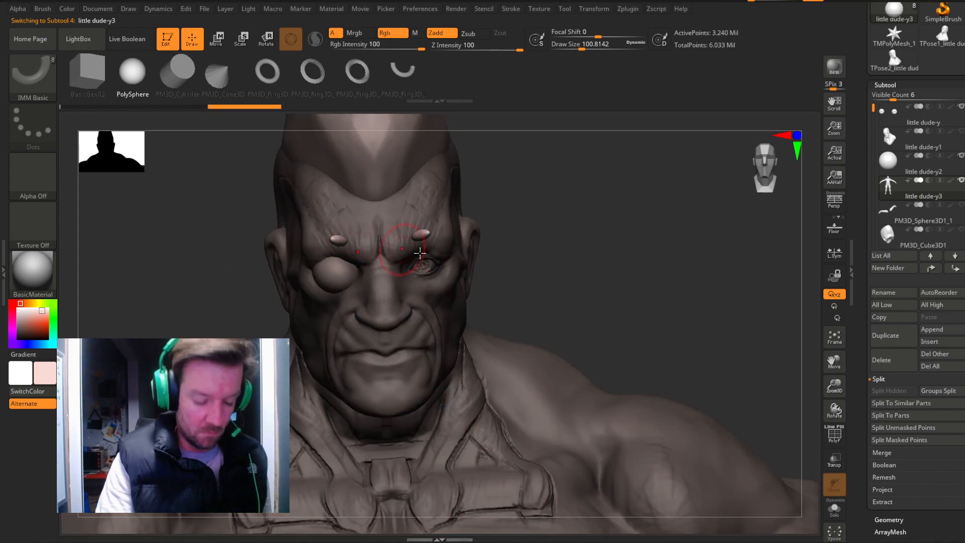
pyautogui.hotkey('ctrl', 'z')
# Switch to ClayBuildup and build up the eyelids around the new sphere in the character's right eye socket.
pyautogui.click(32, 78)
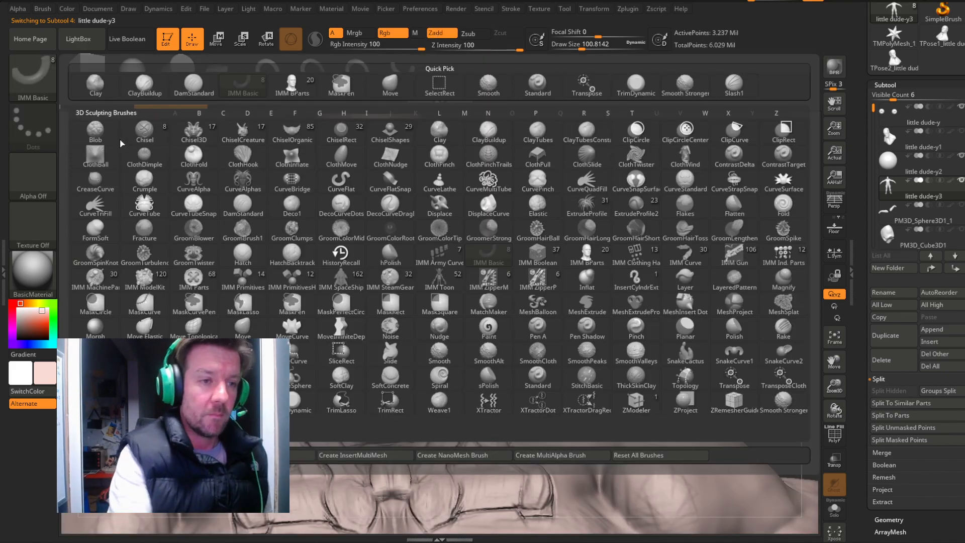
pyautogui.click(144, 84)
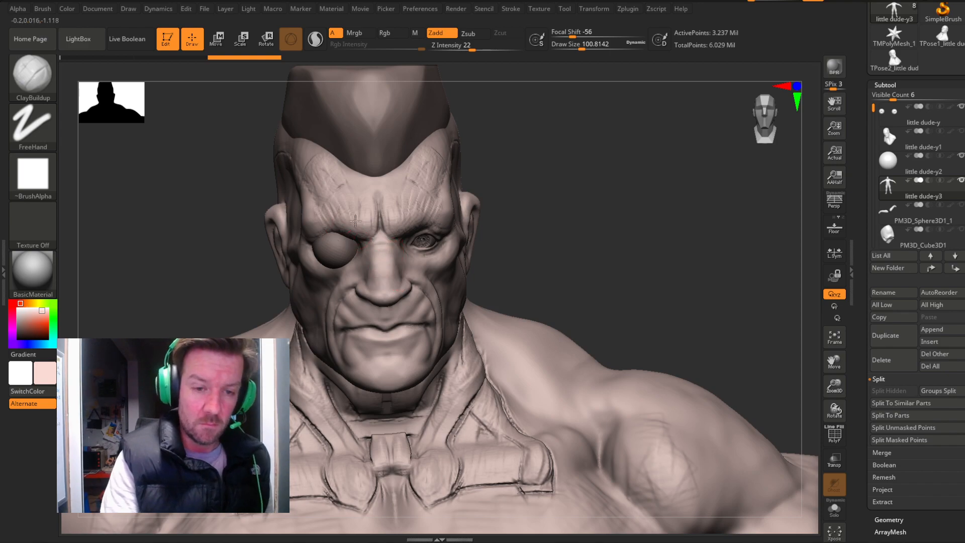
pyautogui.moveTo(528, 189); pyautogui.dragTo(723, 186)
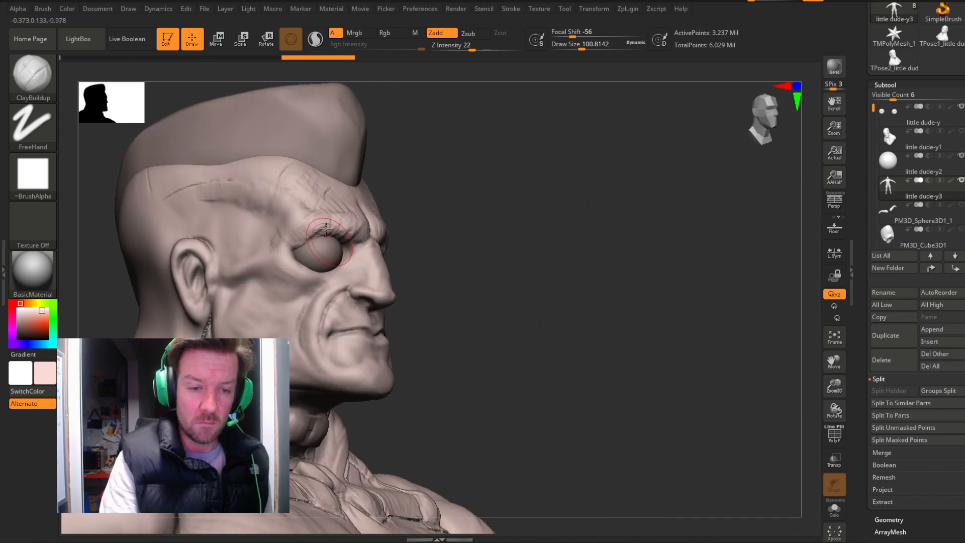
pyautogui.moveTo(291, 247)
pyautogui.mouseDown()
pyautogui.moveTo(294, 266)
pyautogui.moveTo(309, 264)
pyautogui.moveTo(332, 285)
pyautogui.mouseUp()
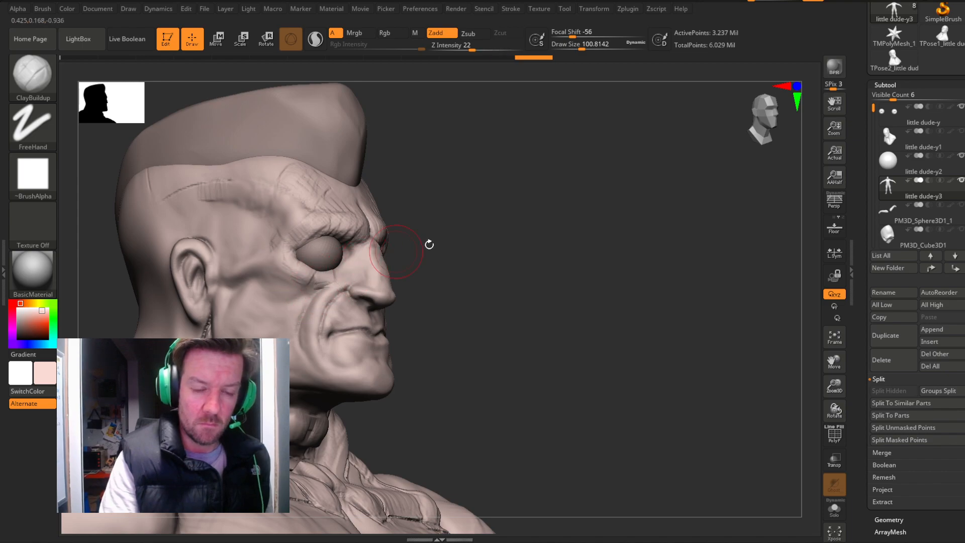
# Add more clay at the inner corner and below the character's right eye to seat the lids against the eyeball.
pyautogui.moveTo(422, 245); pyautogui.dragTo(369, 264)
pyautogui.moveTo(499, 221); pyautogui.dragTo(375, 275)
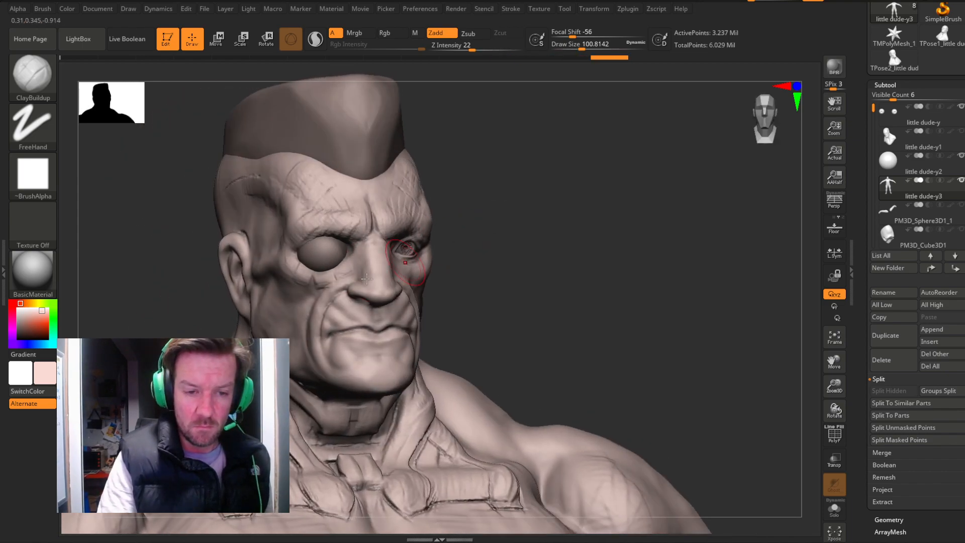
pyautogui.moveTo(504, 228); pyautogui.dragTo(359, 257)
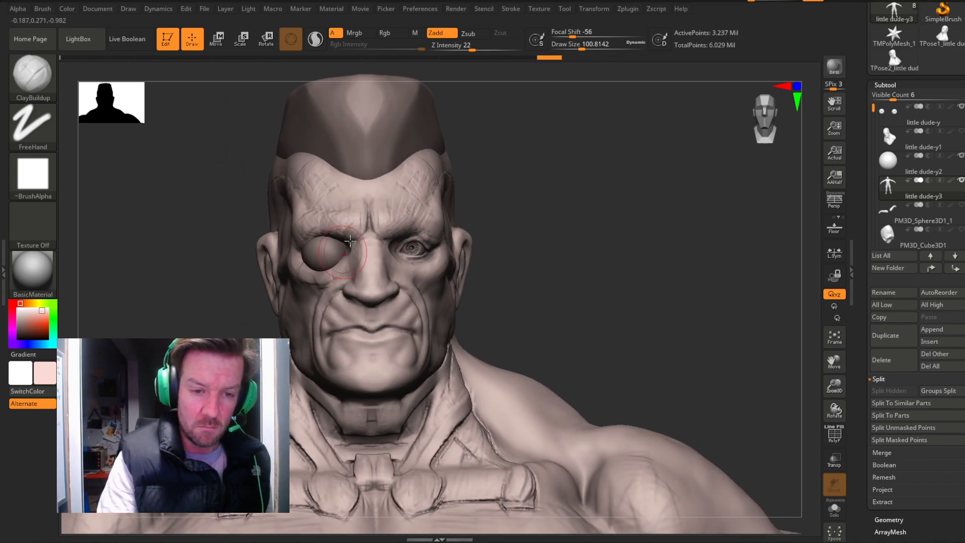
pyautogui.moveTo(560, 200); pyautogui.dragTo(433, 235)
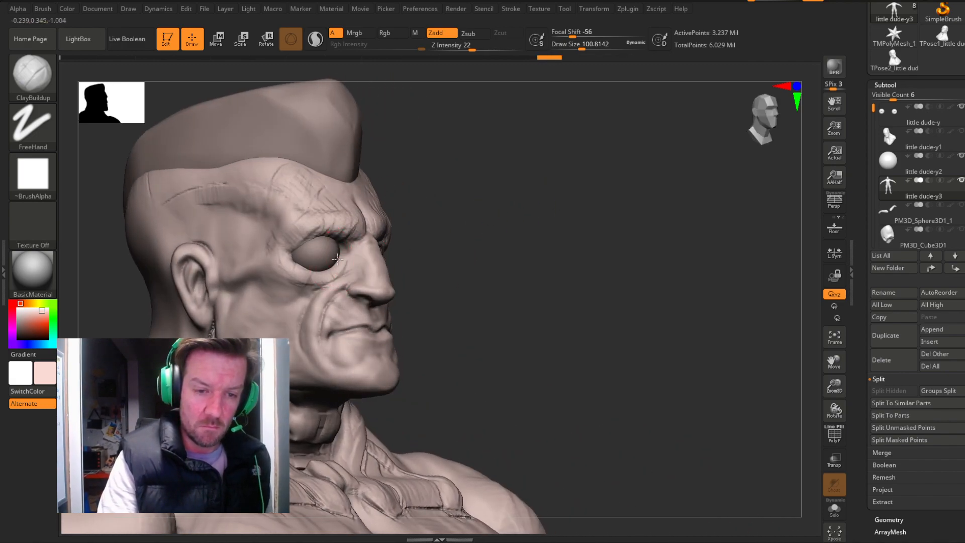
pyautogui.moveTo(336, 269)
pyautogui.mouseDown()
pyautogui.moveTo(299, 271)
pyautogui.moveTo(283, 254)
pyautogui.mouseUp()
pyautogui.moveTo(520, 205); pyautogui.dragTo(517, 218)
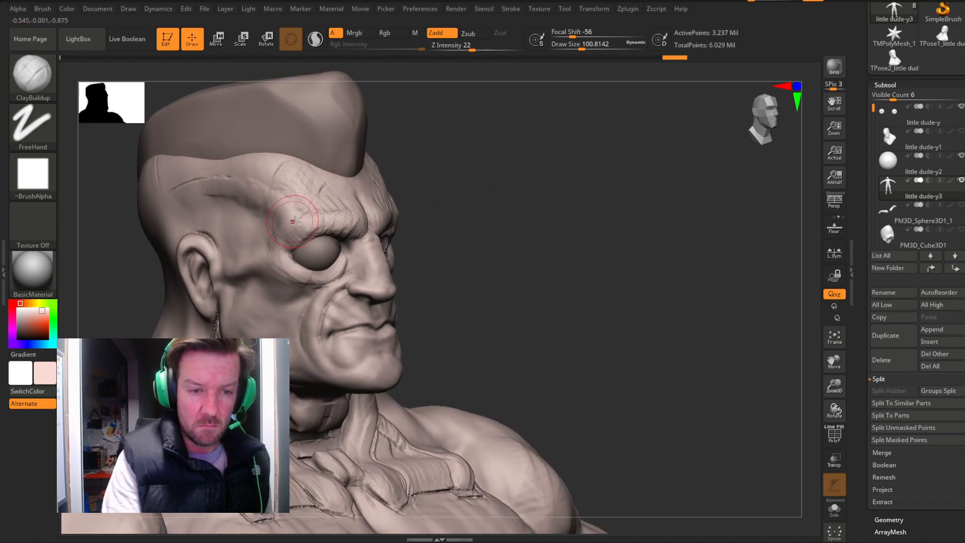
# Build up clay from the outer brow into the temple beside the right eye and smooth the transition.
pyautogui.moveTo(289, 220); pyautogui.dragTo(256, 189)
pyautogui.moveTo(430, 188)
pyautogui.mouseDown()
pyautogui.moveTo(506, 190)
pyautogui.moveTo(455, 196)
pyautogui.mouseUp()
pyautogui.moveTo(267, 251)
pyautogui.mouseDown()
pyautogui.moveTo(242, 277)
pyautogui.moveTo(317, 278)
pyautogui.moveTo(271, 251)
pyautogui.mouseUp()
pyautogui.press('shift')
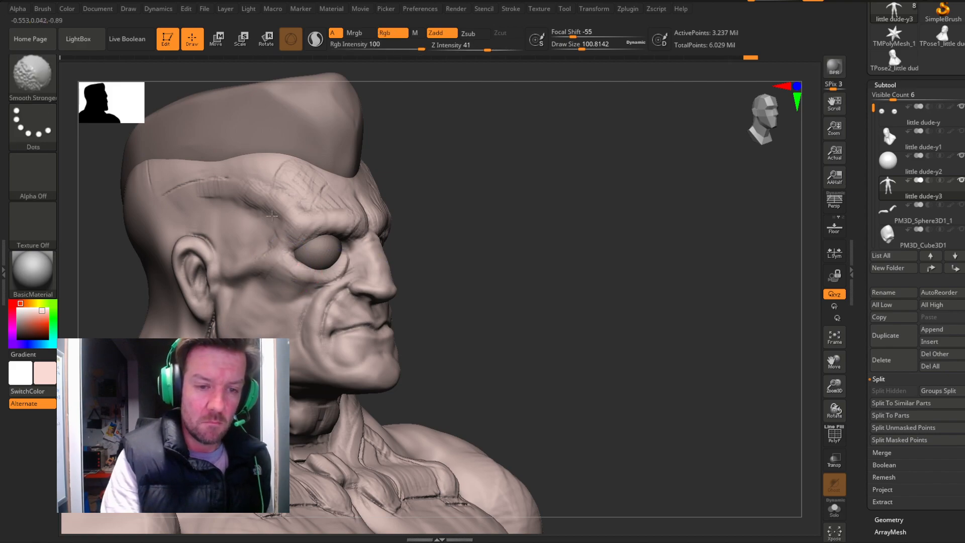
# Flatten the right brow ridge and the plane between the outer eye corner and cheekbone with TrimDynamic.
pyautogui.moveTo(659, 211)
pyautogui.mouseDown()
pyautogui.moveTo(575, 222)
pyautogui.moveTo(633, 214)
pyautogui.mouseUp()
pyautogui.click(33, 73)
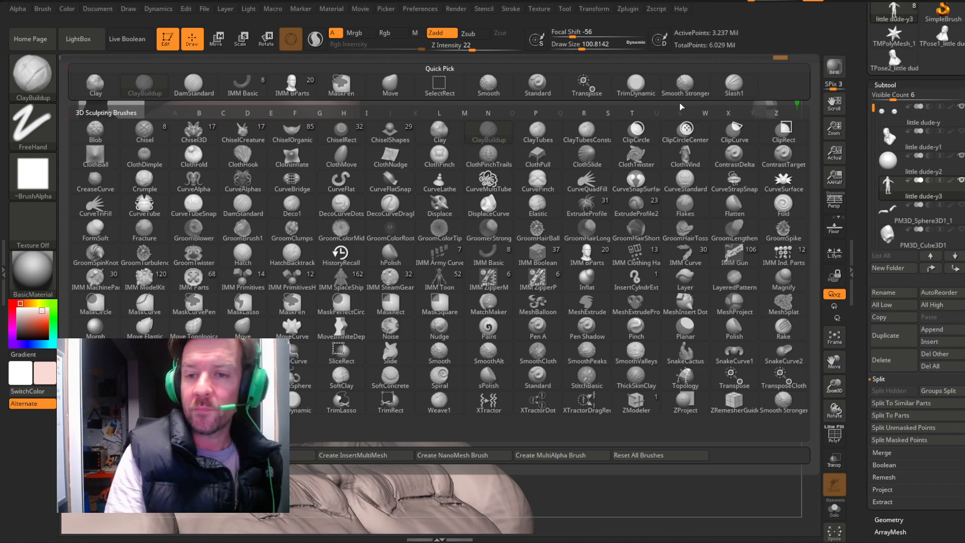
pyautogui.click(635, 86)
pyautogui.moveTo(834, 386); pyautogui.dragTo(834, 413)
pyautogui.moveTo(492, 224); pyautogui.dragTo(333, 215)
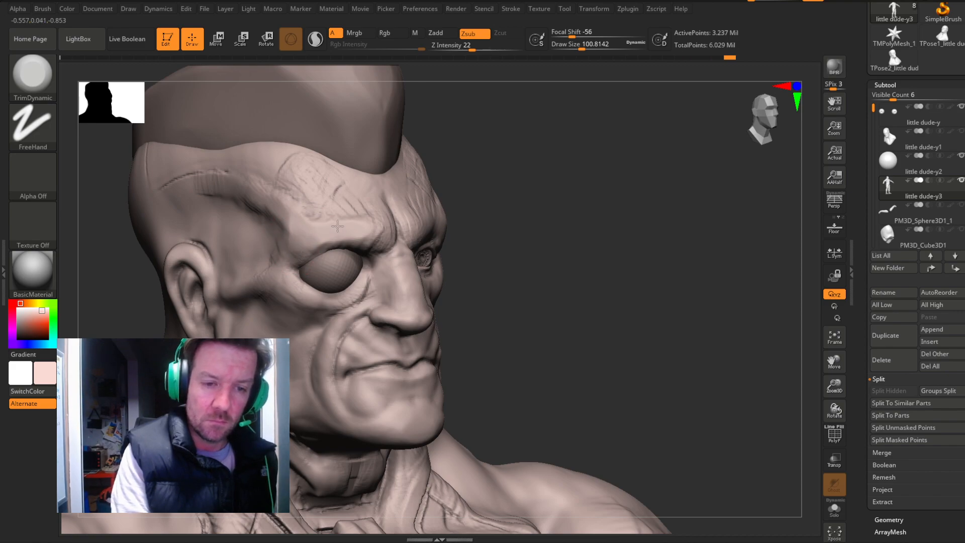
pyautogui.moveTo(491, 211)
pyautogui.mouseDown()
pyautogui.moveTo(559, 209)
pyautogui.moveTo(478, 217)
pyautogui.moveTo(541, 200)
pyautogui.mouseUp()
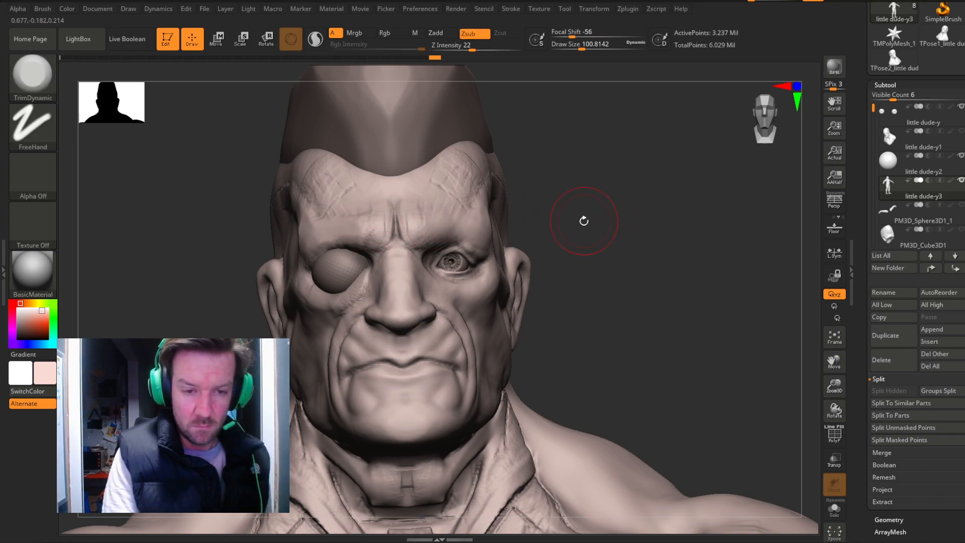
pyautogui.keyDown('shift'); pyautogui.moveTo(608, 210); pyautogui.dragTo(527, 230); pyautogui.keyUp('shift')
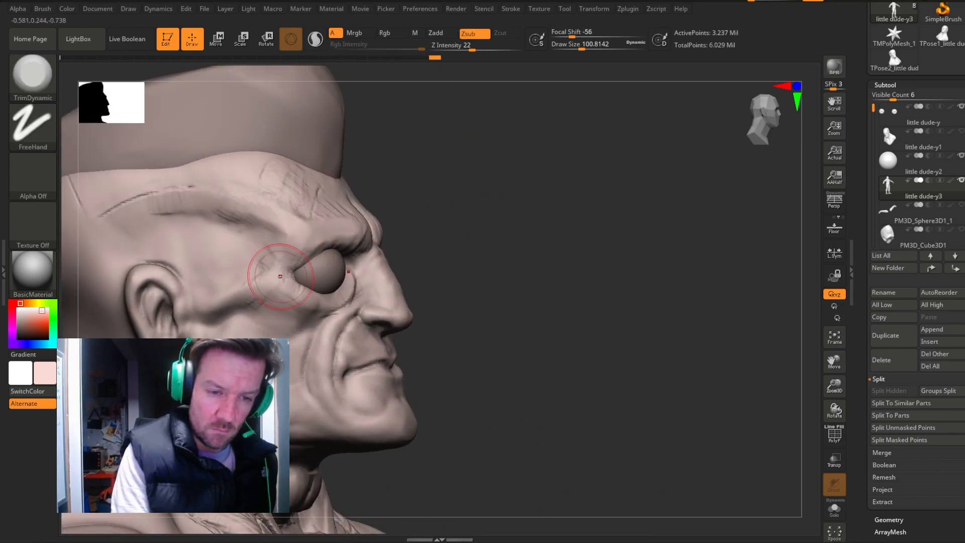
pyautogui.moveTo(452, 276); pyautogui.dragTo(330, 296)
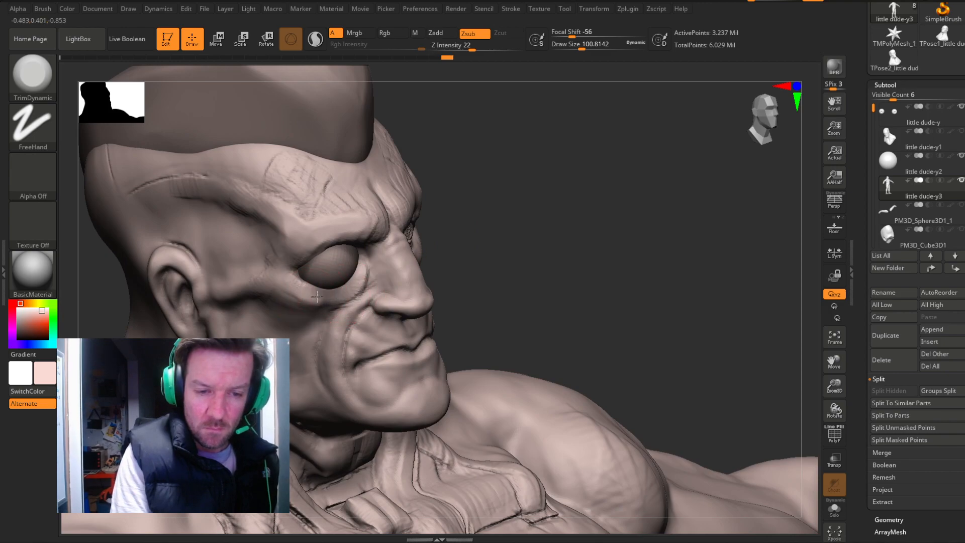
pyautogui.moveTo(264, 284)
pyautogui.mouseDown()
pyautogui.moveTo(283, 274)
pyautogui.moveTo(274, 280)
pyautogui.mouseUp()
# Return to the ClayBuildup brush and reduce its draw size to about 65.
pyautogui.press('b')
pyautogui.press('c')
pyautogui.press('b')
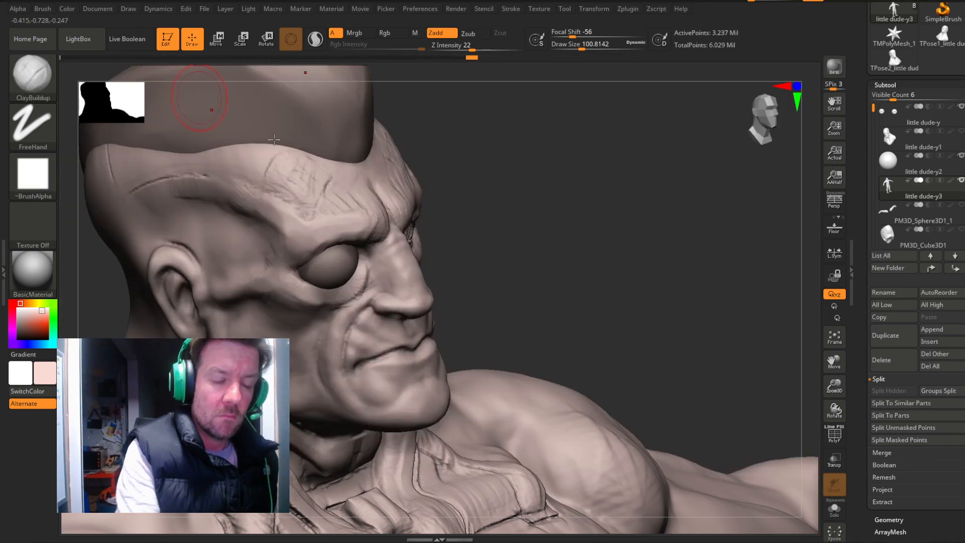
pyautogui.click(472, 45)
pyautogui.click(576, 46)
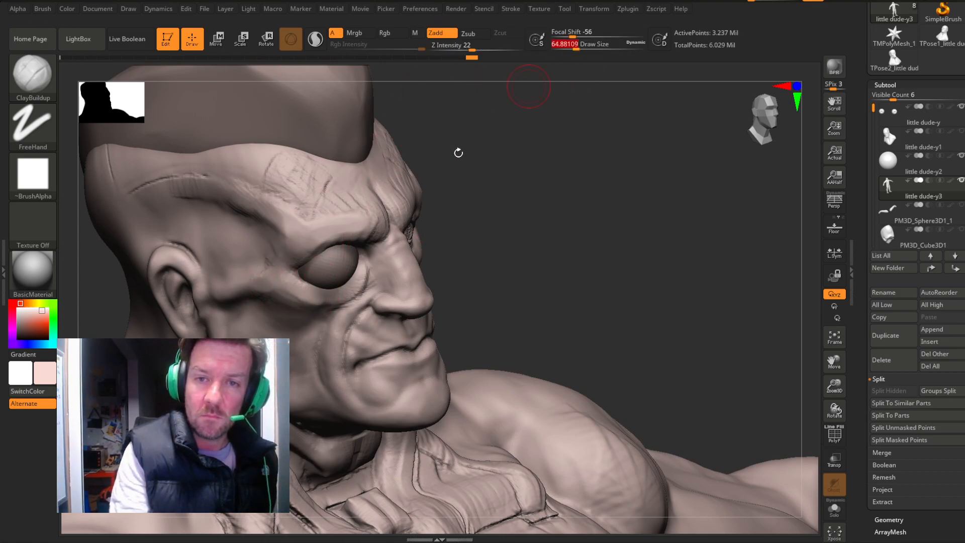
# Try to build up the cheekbone and the pouch below the eye with ClayBuildup.
pyautogui.moveTo(270, 288); pyautogui.dragTo(267, 292)
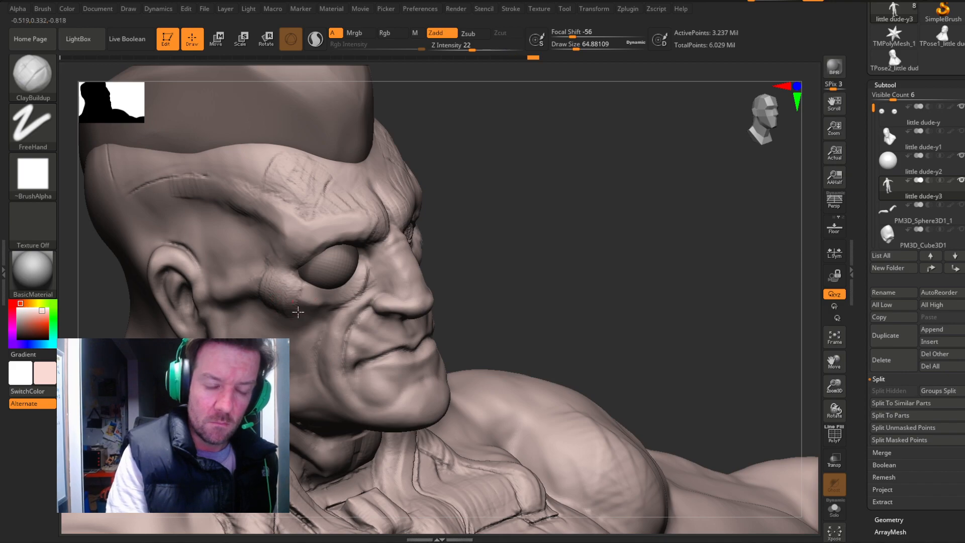
pyautogui.moveTo(322, 308); pyautogui.dragTo(333, 305)
pyautogui.moveTo(562, 216); pyautogui.dragTo(551, 214)
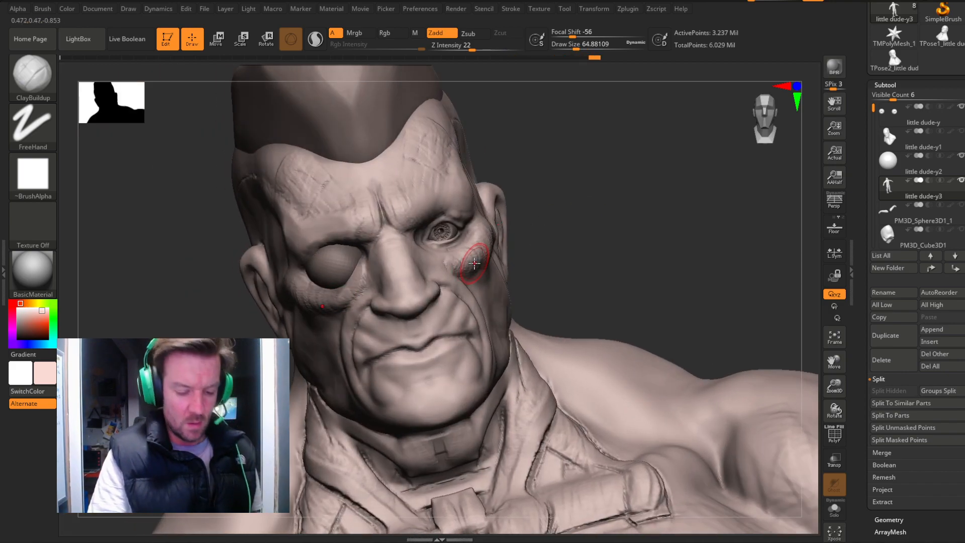
# Undo the mirrored clay strokes below the eyes and on both cheekbones.
pyautogui.moveTo(611, 221)
pyautogui.mouseDown()
pyautogui.moveTo(563, 228)
pyautogui.moveTo(594, 228)
pyautogui.mouseUp()
pyautogui.hotkey('ctrl', 'z')
pyautogui.hotkey('ctrl', 'z')
pyautogui.hotkey('ctrl', 'z')
pyautogui.hotkey('ctrl', 'z')
pyautogui.hotkey('ctrl', 'z')
pyautogui.hotkey('ctrl', 'z')
pyautogui.hotkey('ctrl', 'z')
pyautogui.hotkey('ctrl', 'z')
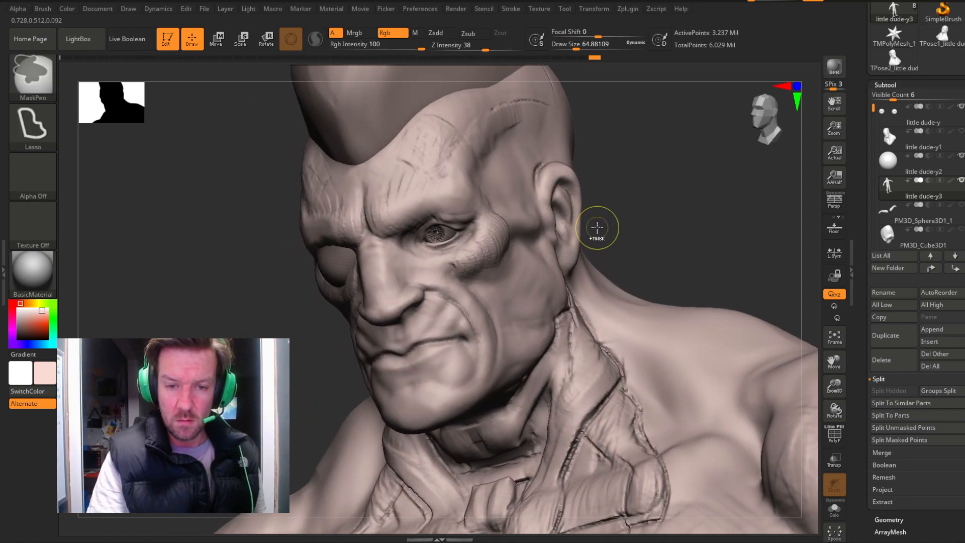
pyautogui.hotkey('ctrl', 'z')
pyautogui.hotkey('ctrl', 'z')
pyautogui.hotkey('ctrl', 'z')
pyautogui.hotkey('ctrl', 'z')
pyautogui.hotkey('ctrl', 'z')
pyautogui.hotkey('ctrl', 'z')
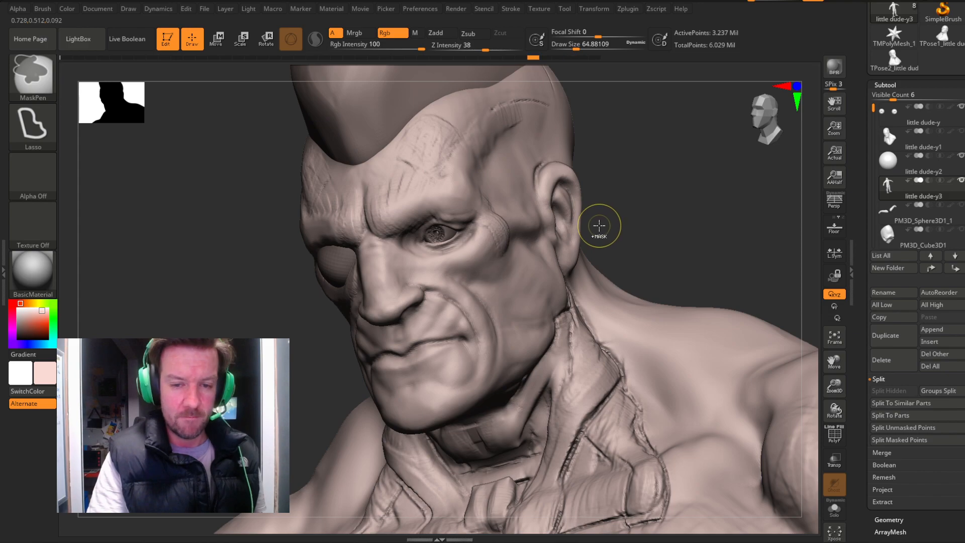
pyautogui.hotkey('ctrl', 'z')
pyautogui.hotkey('ctrl', 'z')
pyautogui.hotkey('ctrl', 'z')
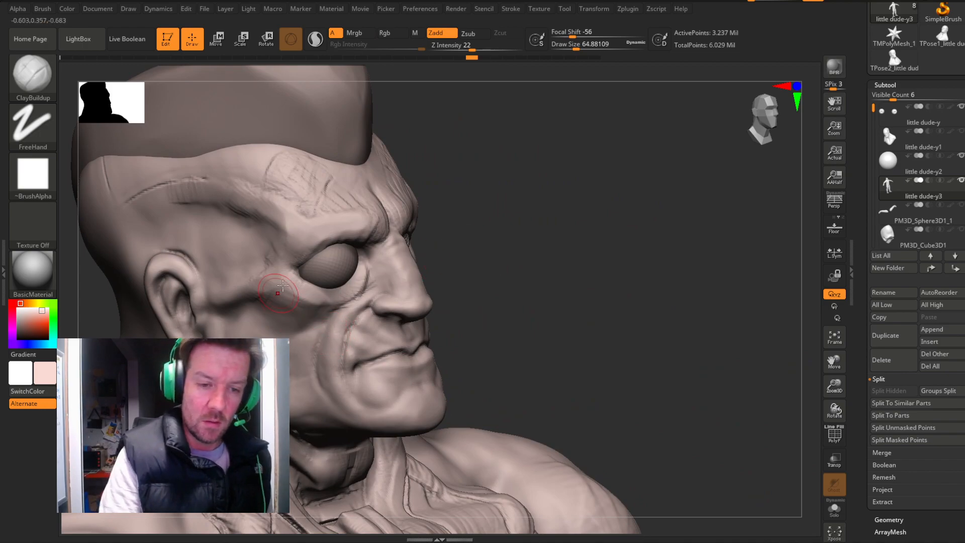
# Build up the pouch beneath the right eye from the cheekbone to the nose, on that side only.
pyautogui.hotkey('ctrl', 'shift', 'z')
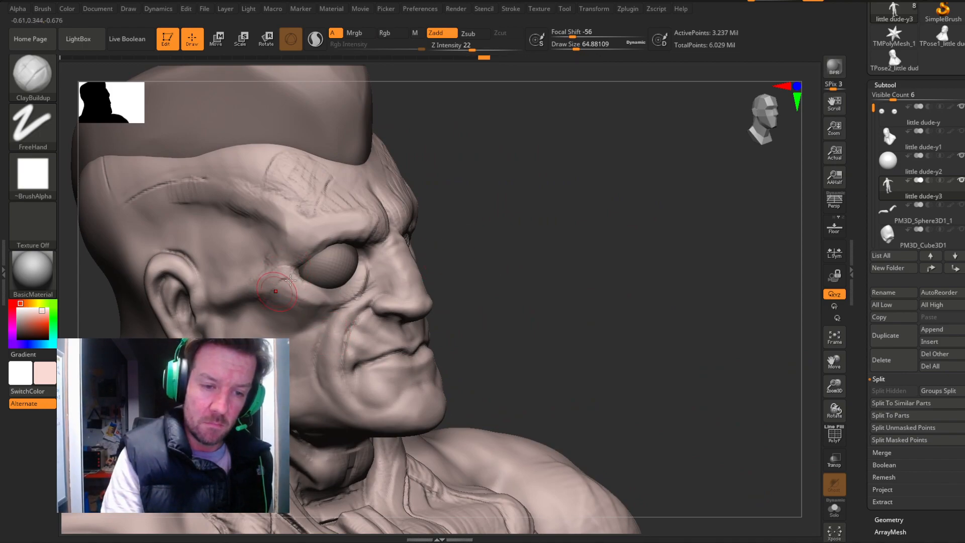
pyautogui.hotkey('ctrl', 'shift', 'z')
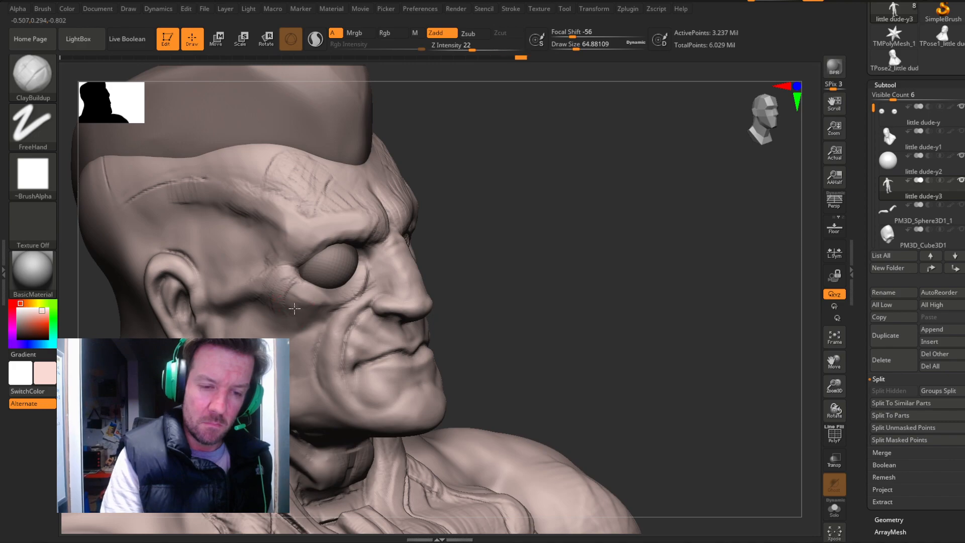
pyautogui.hotkey('ctrl', 'shift', 'z')
pyautogui.hotkey('ctrl', 'shift', 'z')
pyautogui.hotkey('ctrl', 'shift', 'z')
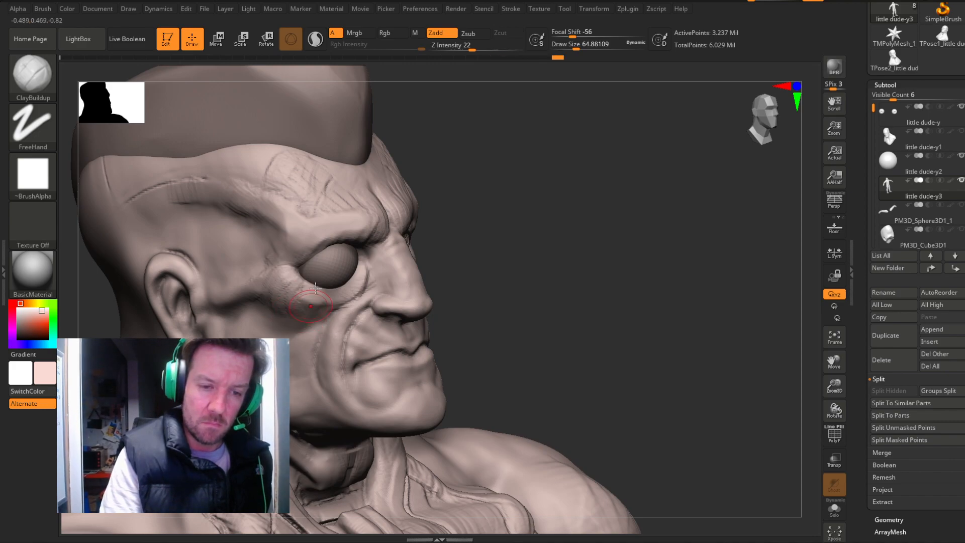
pyautogui.hotkey('ctrl', 'shift', 'z')
pyautogui.hotkey('ctrl', 'shift', 'z')
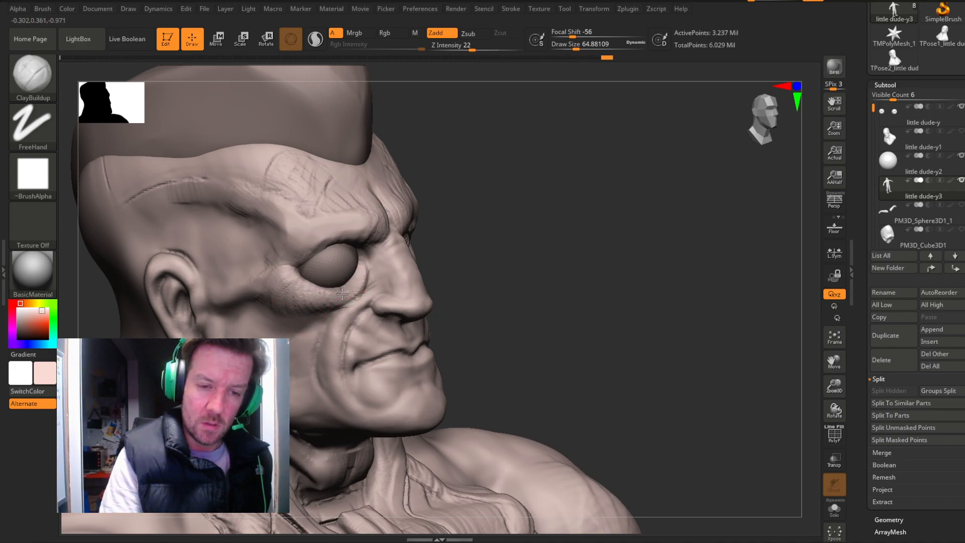
pyautogui.hotkey('ctrl', 'shift', 'z')
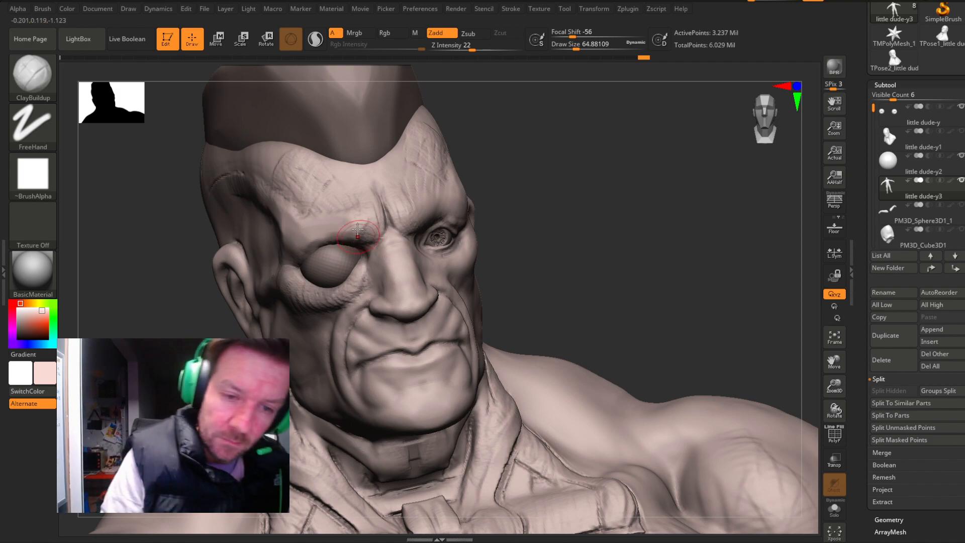
# Build up a heavy upper lid and brow fold over the right eye, extending it past the outer corner.
pyautogui.moveTo(346, 248)
pyautogui.mouseDown()
pyautogui.moveTo(347, 226)
pyautogui.moveTo(326, 246)
pyautogui.mouseUp()
pyautogui.moveTo(558, 182); pyautogui.dragTo(514, 191)
pyautogui.moveTo(312, 241); pyautogui.dragTo(294, 260)
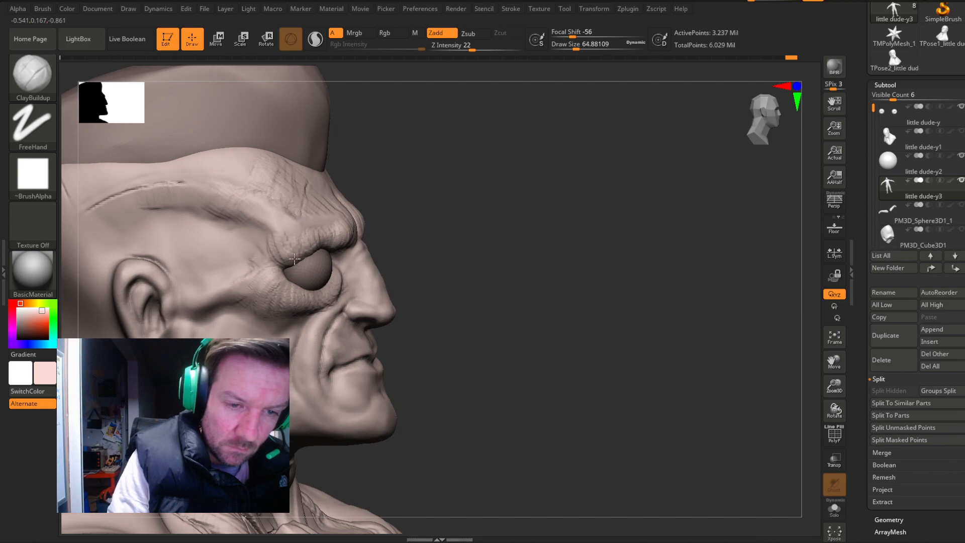
pyautogui.hotkey('ctrl', 'z')
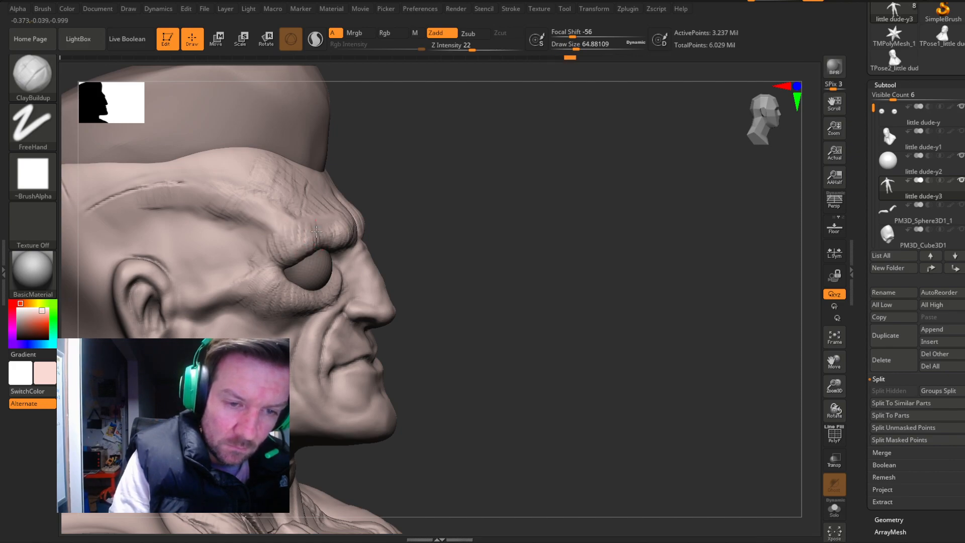
pyautogui.moveTo(419, 205)
pyautogui.mouseDown()
pyautogui.moveTo(319, 248)
pyautogui.moveTo(285, 235)
pyautogui.mouseUp()
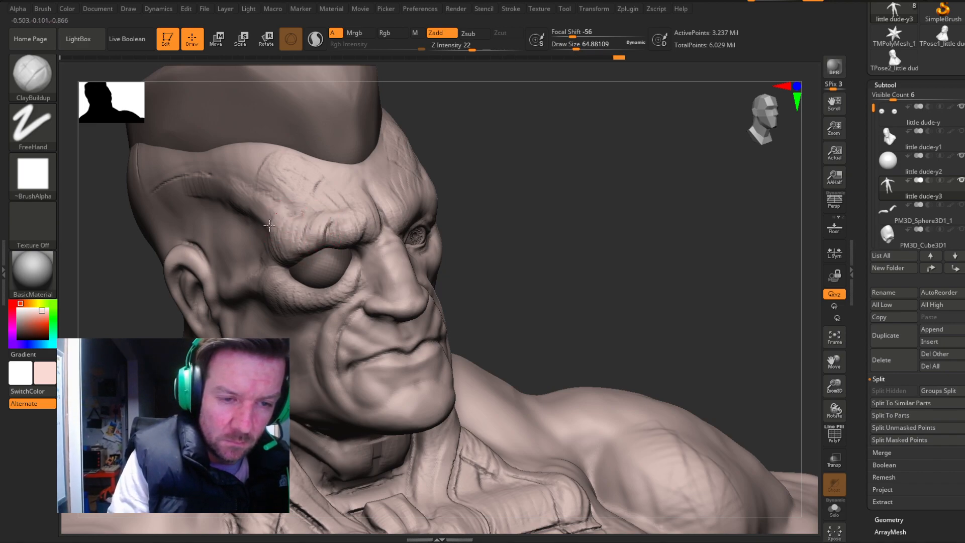
pyautogui.moveTo(562, 194)
pyautogui.mouseDown()
pyautogui.moveTo(549, 190)
pyautogui.moveTo(578, 188)
pyautogui.mouseUp()
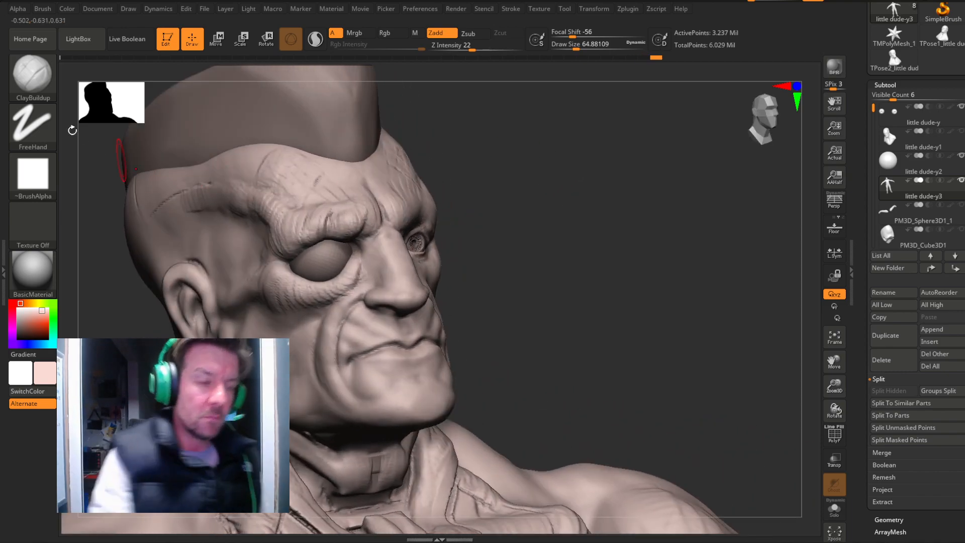
# Carve creases into the right brow fold and around the outer eye corner with the Slash1 brush.
pyautogui.click(32, 77)
pyautogui.click(739, 86)
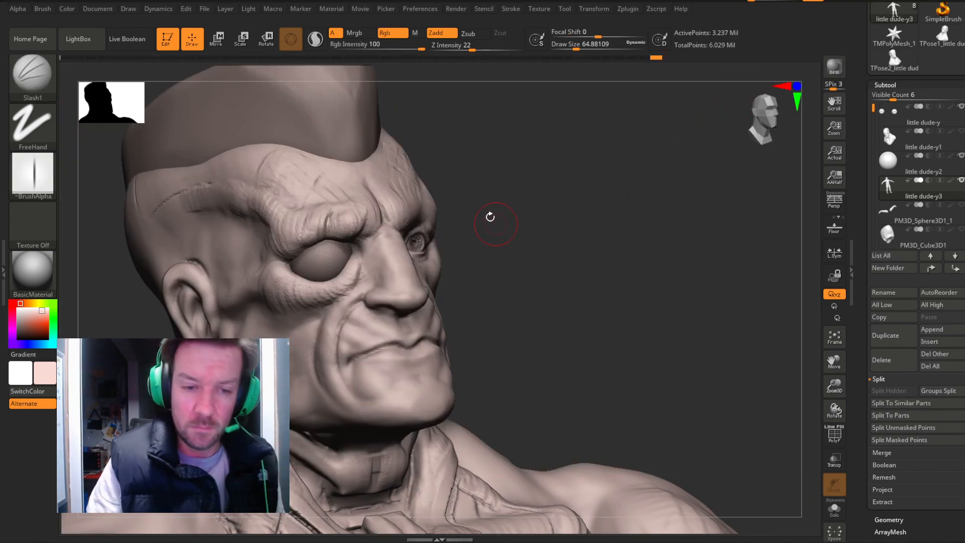
pyautogui.moveTo(332, 207)
pyautogui.mouseDown()
pyautogui.moveTo(328, 225)
pyautogui.moveTo(347, 203)
pyautogui.mouseUp()
pyautogui.moveTo(491, 176)
pyautogui.mouseDown()
pyautogui.moveTo(561, 184)
pyautogui.moveTo(420, 230)
pyautogui.mouseUp()
pyautogui.moveTo(285, 259); pyautogui.dragTo(275, 232)
pyautogui.moveTo(488, 205); pyautogui.dragTo(402, 241)
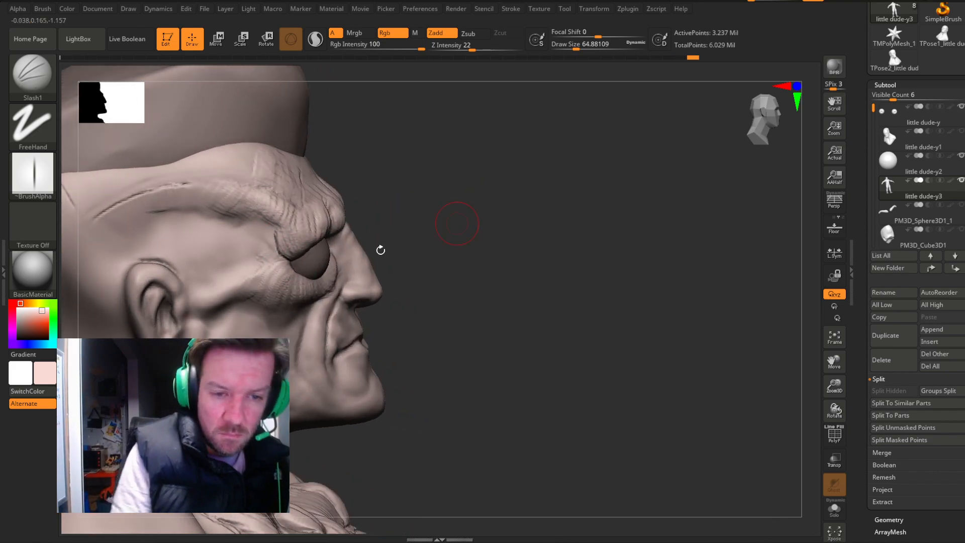
pyautogui.moveTo(280, 259); pyautogui.dragTo(258, 280)
pyautogui.moveTo(498, 221); pyautogui.dragTo(454, 188)
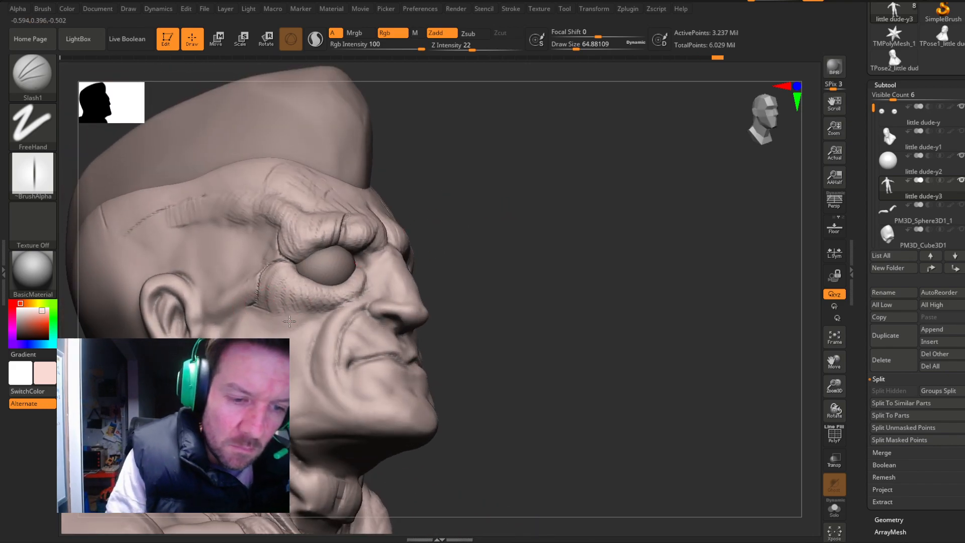
# Cut a continuous crease around the pouch beneath the right eye, from the inner corner to the outer edge.
pyautogui.moveTo(312, 315); pyautogui.dragTo(367, 291)
pyautogui.moveTo(500, 221)
pyautogui.mouseDown()
pyautogui.moveTo(458, 269)
pyautogui.moveTo(470, 263)
pyautogui.mouseUp()
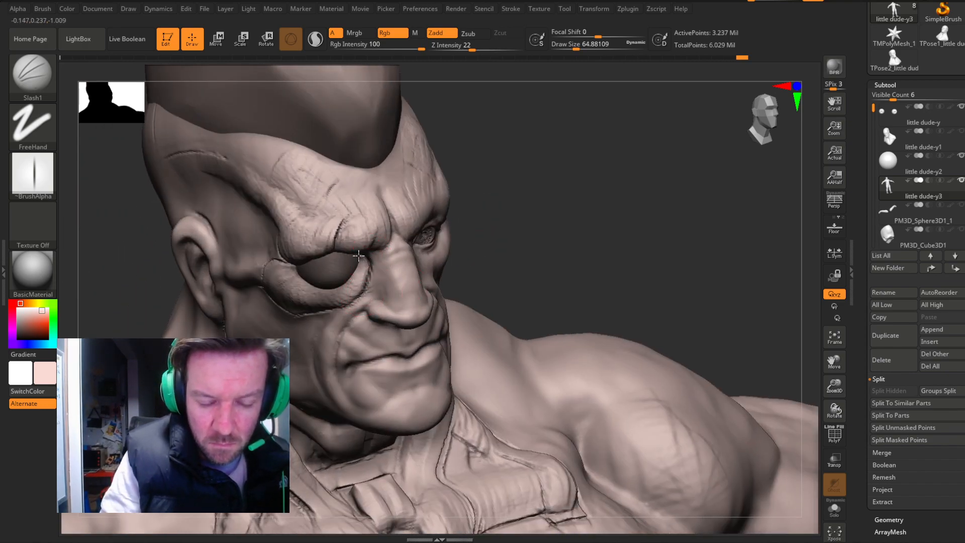
pyautogui.moveTo(363, 258); pyautogui.dragTo(359, 297)
pyautogui.moveTo(509, 231); pyautogui.dragTo(469, 231)
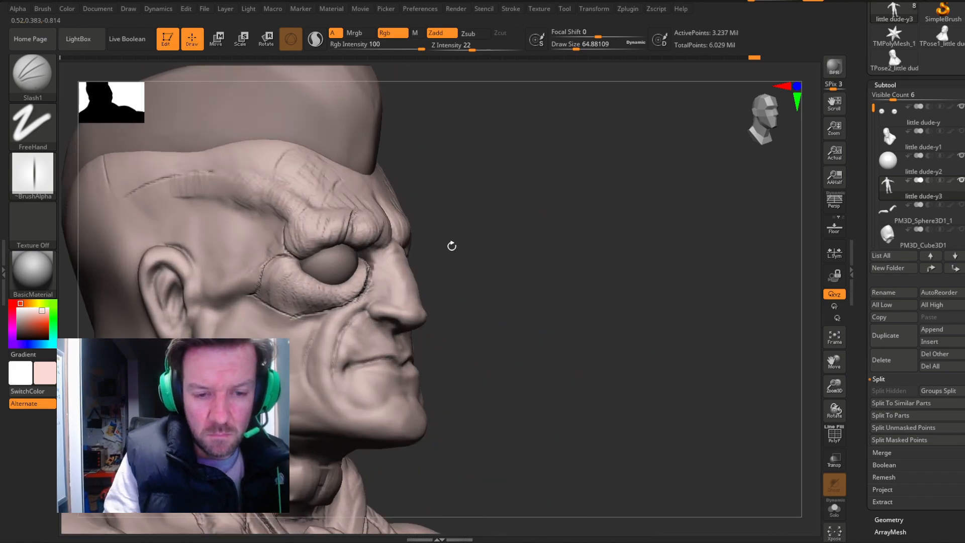
pyautogui.moveTo(287, 314); pyautogui.dragTo(261, 301)
pyautogui.moveTo(559, 220)
pyautogui.mouseDown()
pyautogui.moveTo(532, 228)
pyautogui.moveTo(597, 232)
pyautogui.moveTo(692, 217)
pyautogui.mouseUp()
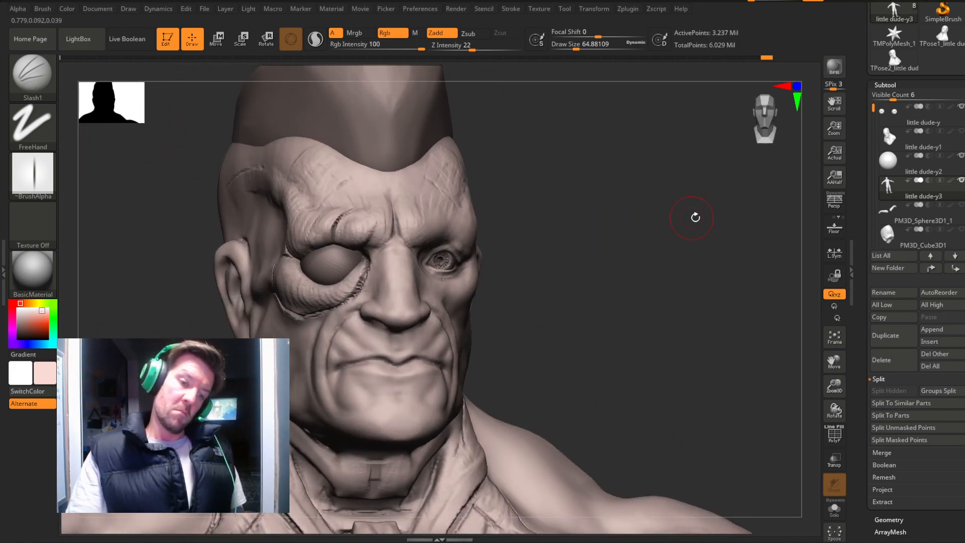
# Flatten the heavy brow fold over the right eye on both sides of its crease with the TrimDynamic brush, at a draw size of about 71.
pyautogui.click(33, 70)
pyautogui.click(636, 85)
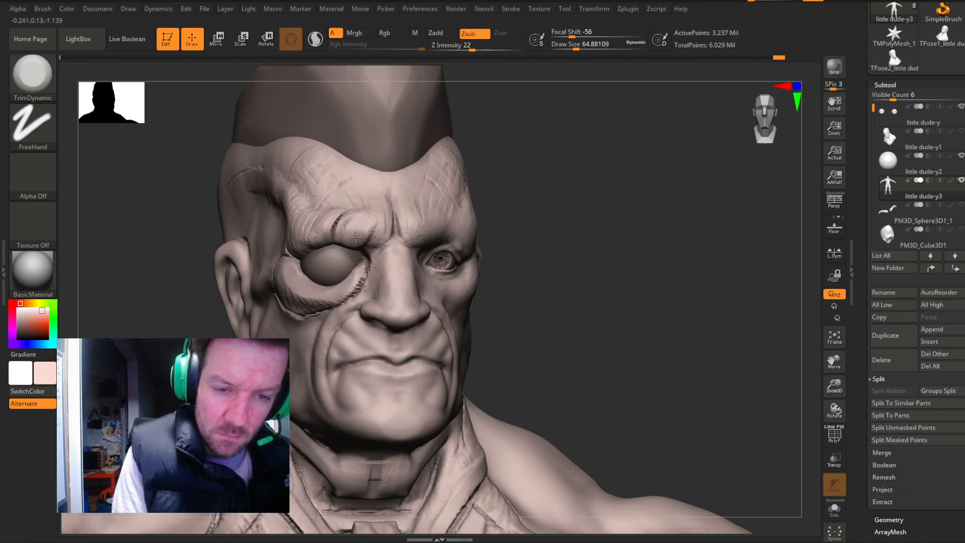
pyautogui.moveTo(356, 240); pyautogui.dragTo(375, 215)
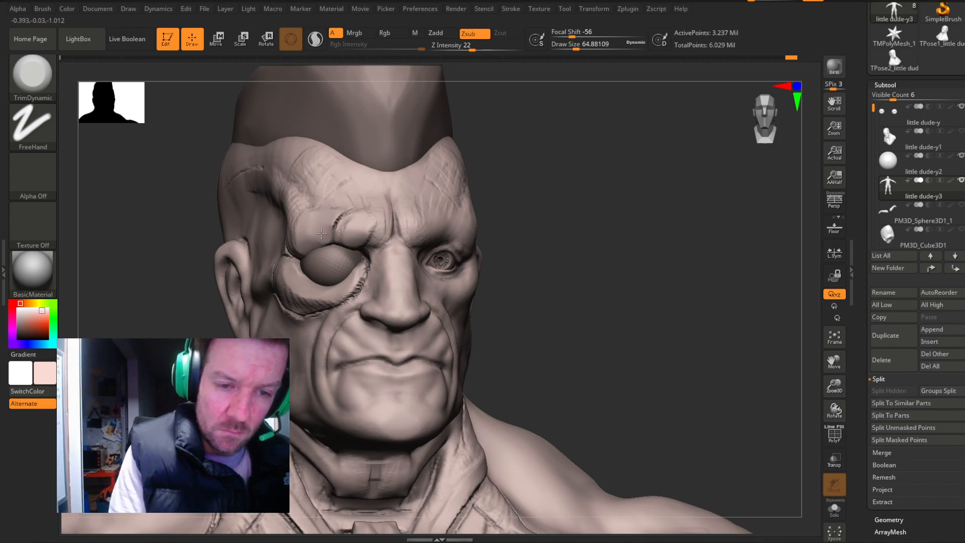
pyautogui.moveTo(497, 196)
pyautogui.mouseDown()
pyautogui.moveTo(641, 184)
pyautogui.moveTo(594, 198)
pyautogui.moveTo(493, 189)
pyautogui.mouseUp()
pyautogui.moveTo(838, 382); pyautogui.dragTo(838, 448)
pyautogui.moveTo(573, 49); pyautogui.dragTo(577, 49)
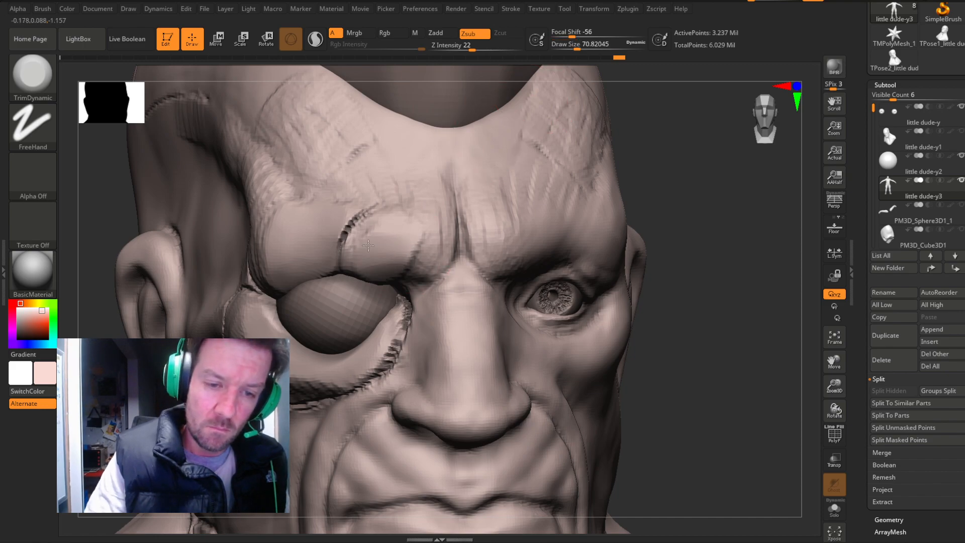
pyautogui.moveTo(360, 274)
pyautogui.mouseDown()
pyautogui.moveTo(353, 277)
pyautogui.moveTo(369, 276)
pyautogui.moveTo(311, 282)
pyautogui.mouseUp()
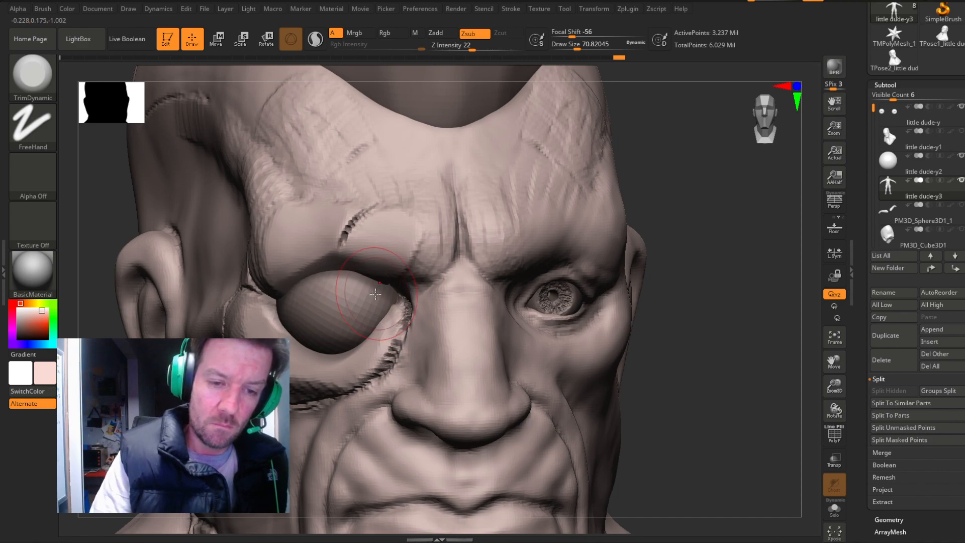
# Polish the planes of the right brow fold with the hPolish brush, reducing the draw size to about 49.
pyautogui.moveTo(674, 201)
pyautogui.mouseDown()
pyautogui.moveTo(711, 196)
pyautogui.moveTo(628, 201)
pyautogui.mouseUp()
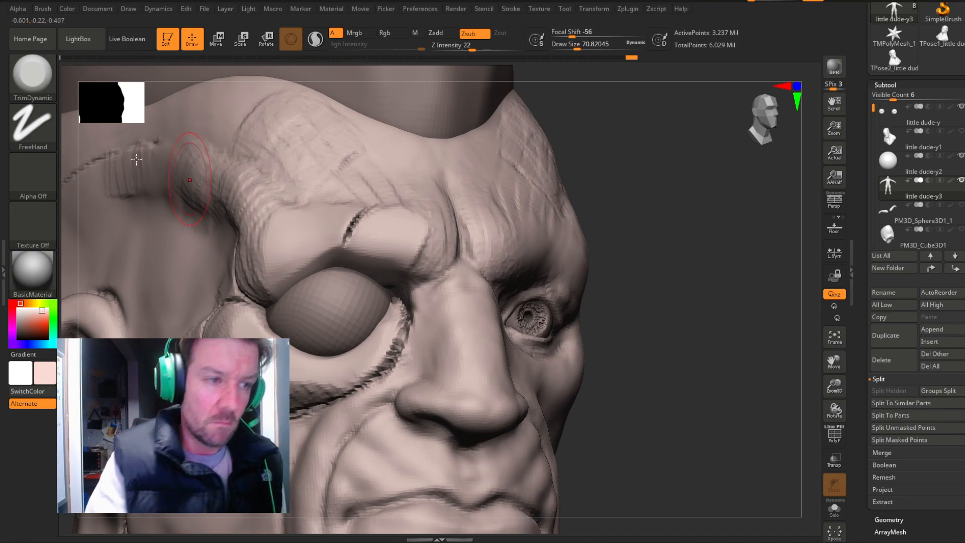
pyautogui.press('b')
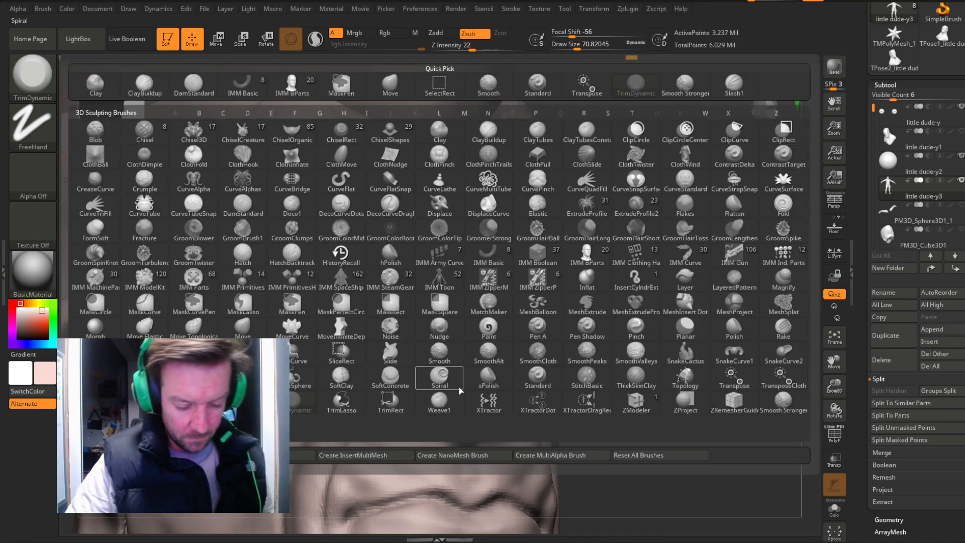
pyautogui.press('h')
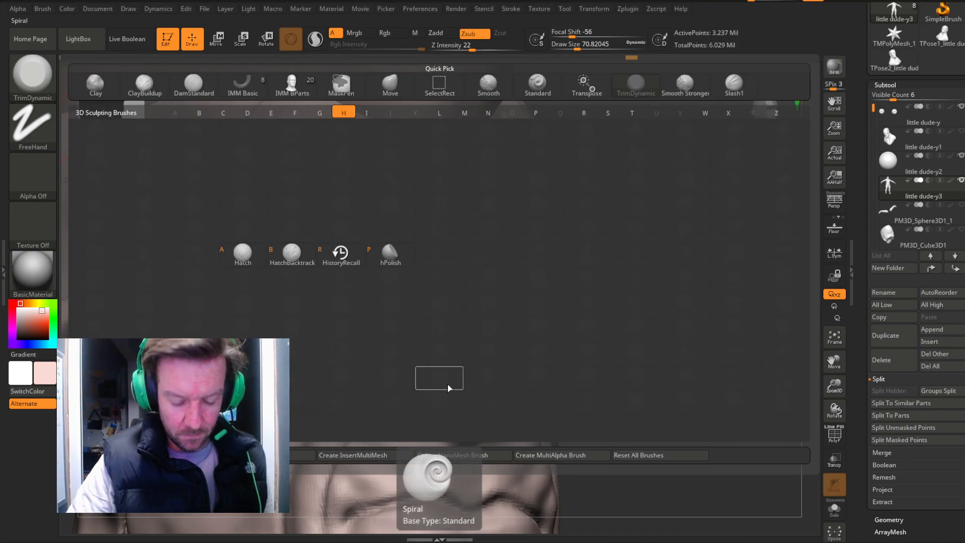
pyautogui.click(391, 252)
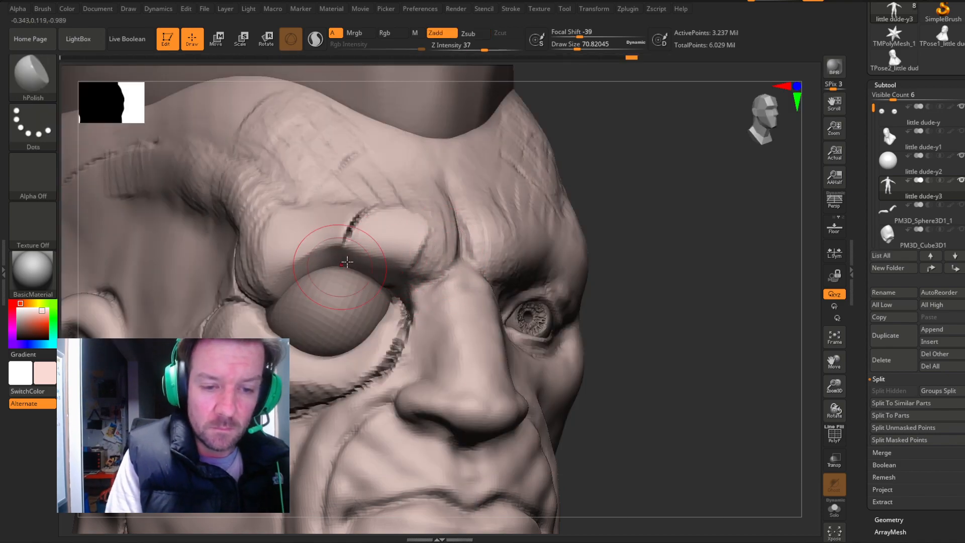
pyautogui.moveTo(625, 219); pyautogui.dragTo(703, 214)
pyautogui.moveTo(576, 49); pyautogui.dragTo(573, 49)
pyautogui.moveTo(641, 189); pyautogui.dragTo(568, 219)
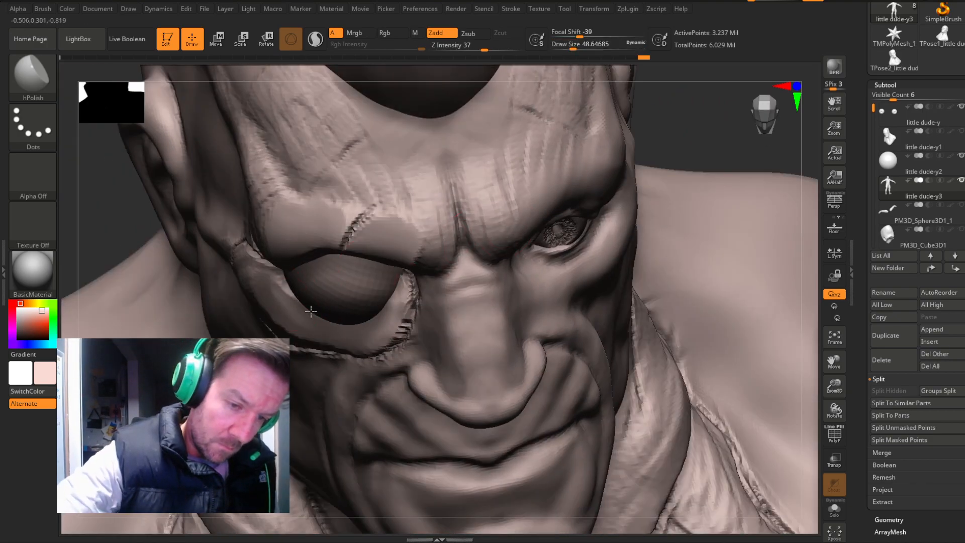
# Trim the pouch beneath the right eyeball with TrimDynamic, and build up its lower lid with ClayBuildup.
pyautogui.click(33, 75)
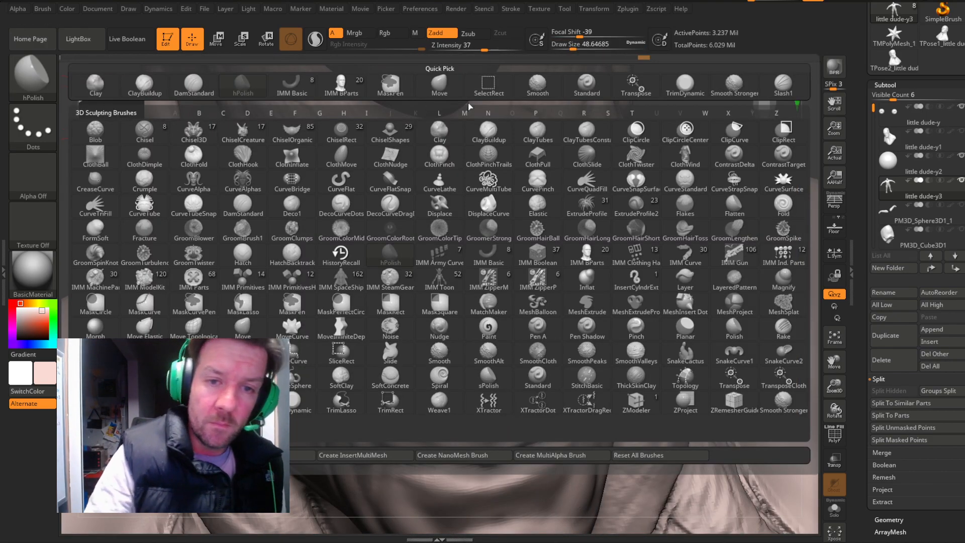
pyautogui.click(678, 84)
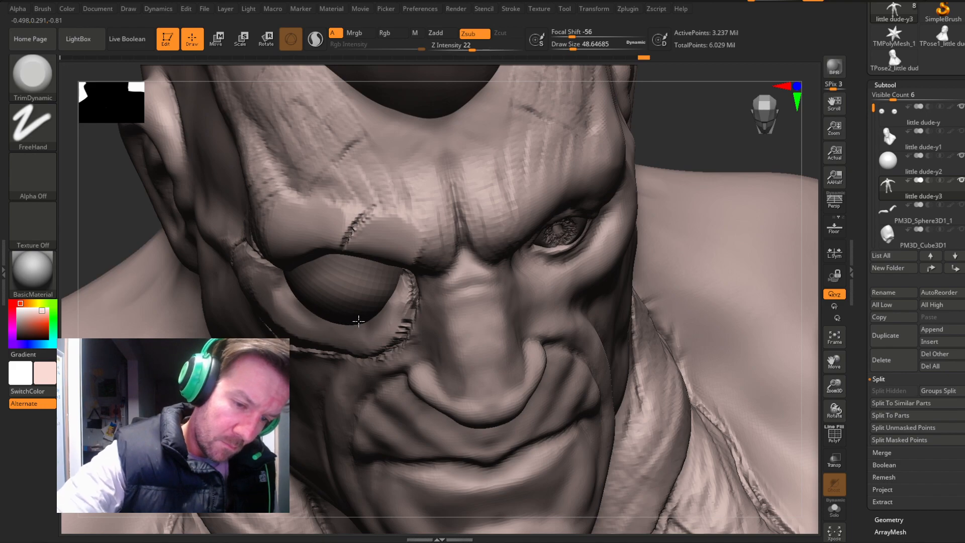
pyautogui.moveTo(681, 141); pyautogui.dragTo(510, 245)
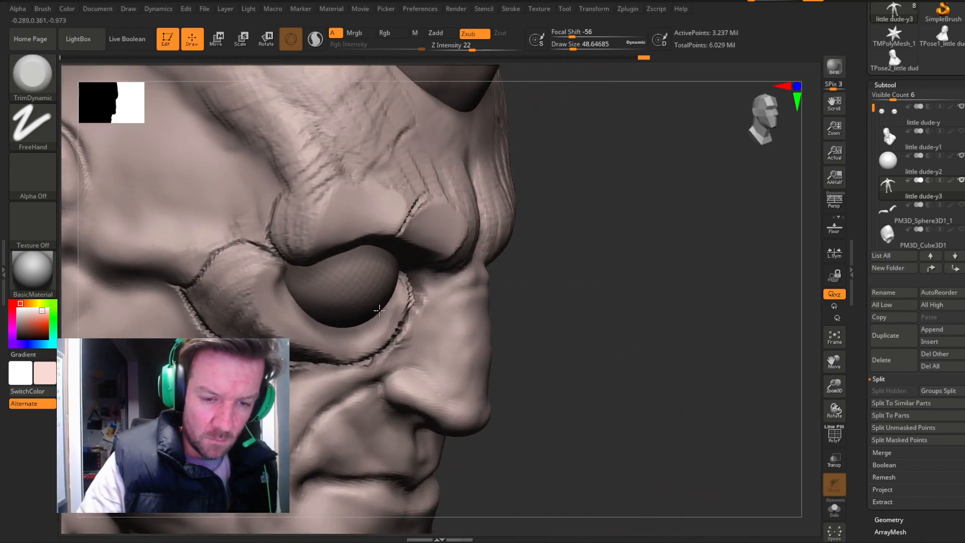
pyautogui.press('b')
pyautogui.press('c')
pyautogui.press('b')
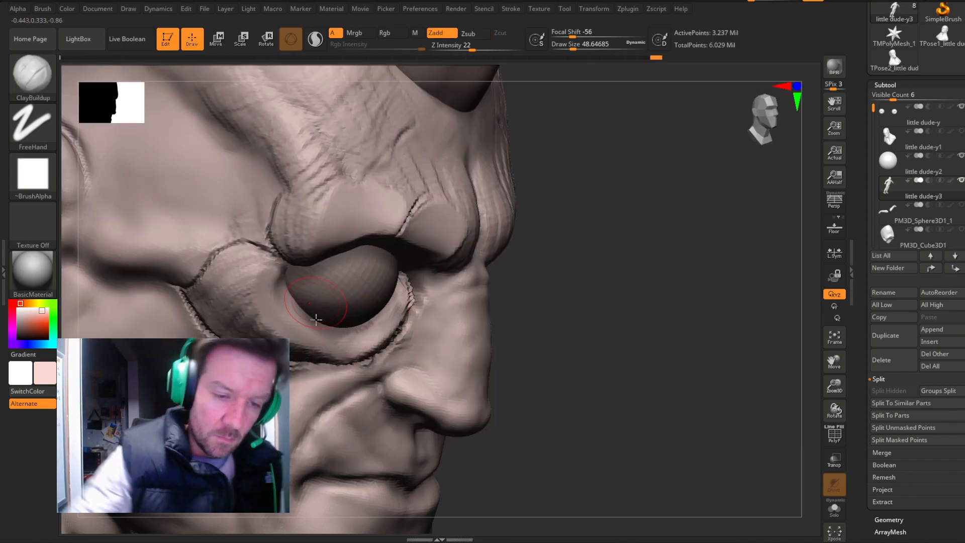
pyautogui.moveTo(322, 341); pyautogui.dragTo(346, 346)
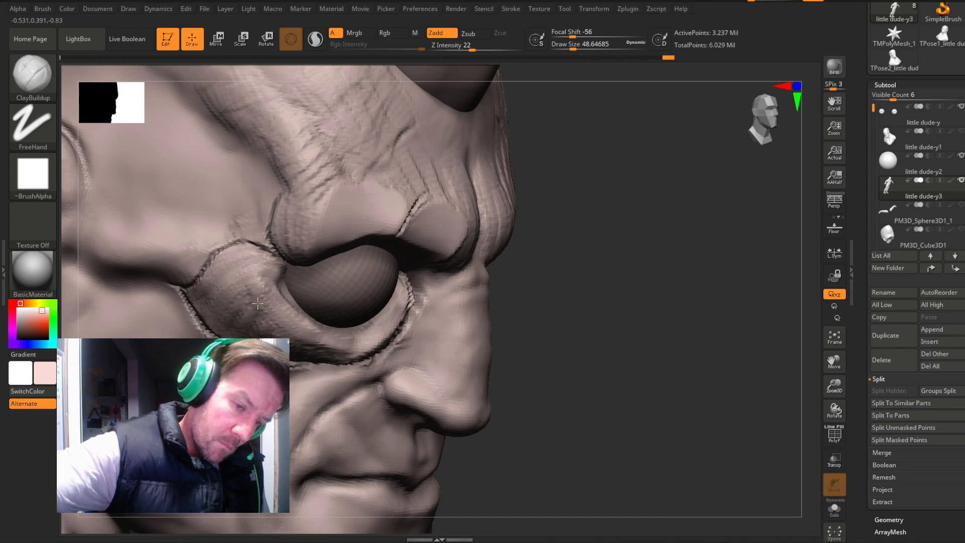
# Try to polish the outer part of the right lower eyelid with the hPolish brush.
pyautogui.moveTo(601, 237); pyautogui.dragTo(576, 193)
pyautogui.click(36, 80)
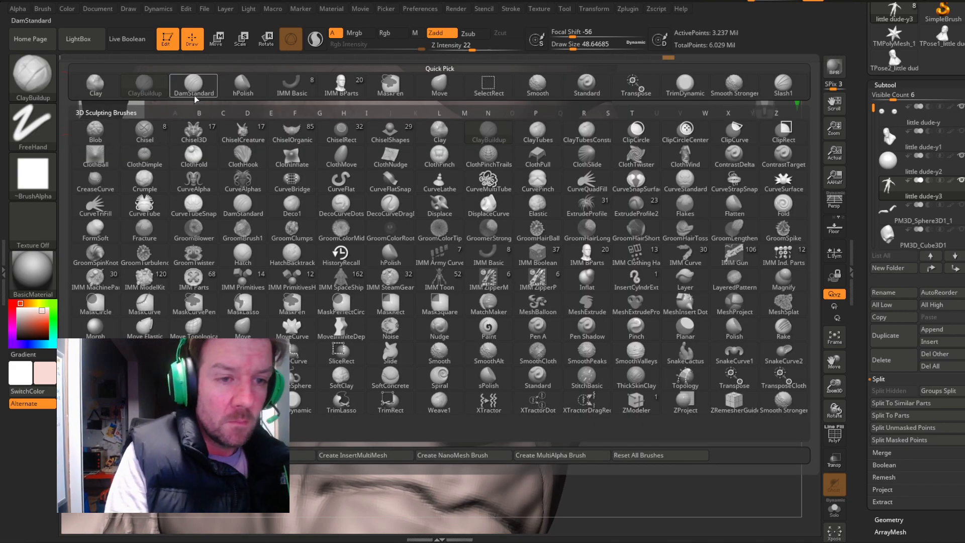
pyautogui.click(244, 85)
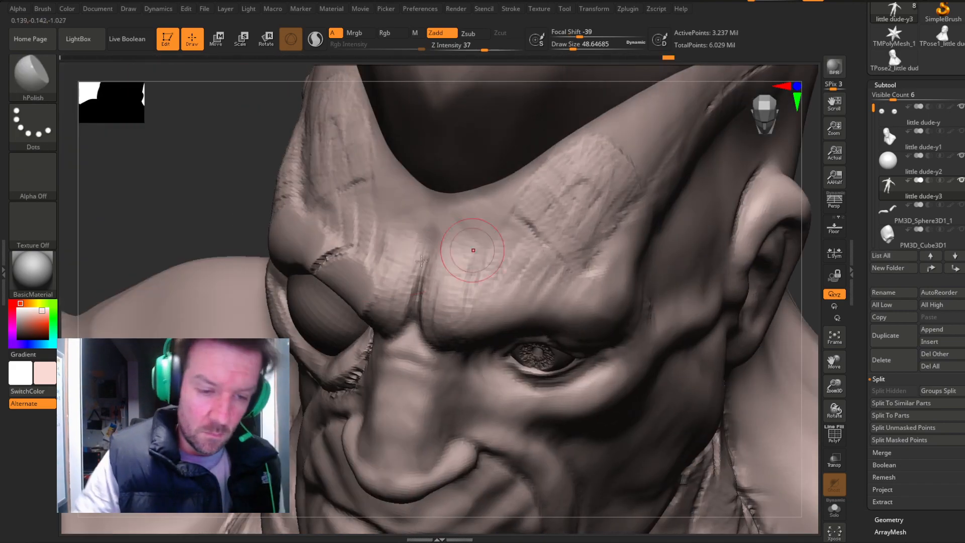
pyautogui.moveTo(222, 162); pyautogui.dragTo(275, 166)
pyautogui.moveTo(285, 292)
pyautogui.mouseDown()
pyautogui.moveTo(285, 305)
pyautogui.moveTo(299, 294)
pyautogui.mouseUp()
pyautogui.hotkey('ctrl', 'z')
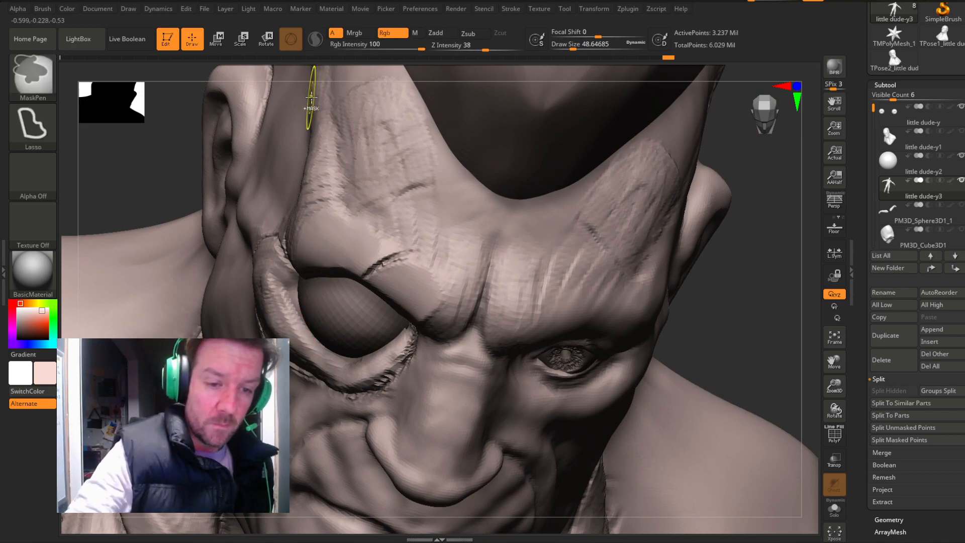
# Flatten the right lower eyelid with TrimDynamic, and polish its rim along the eyeball with hPolish.
pyautogui.press('b')
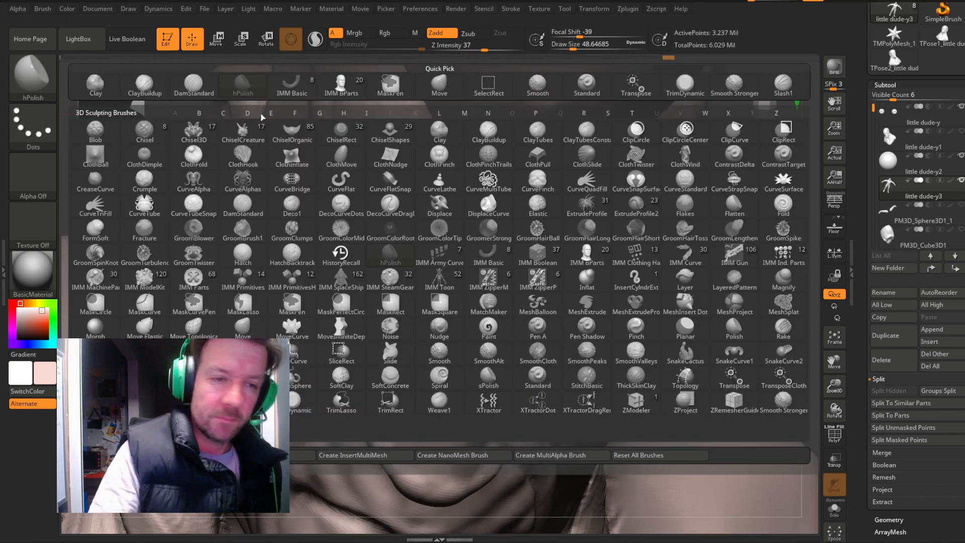
pyautogui.click(685, 83)
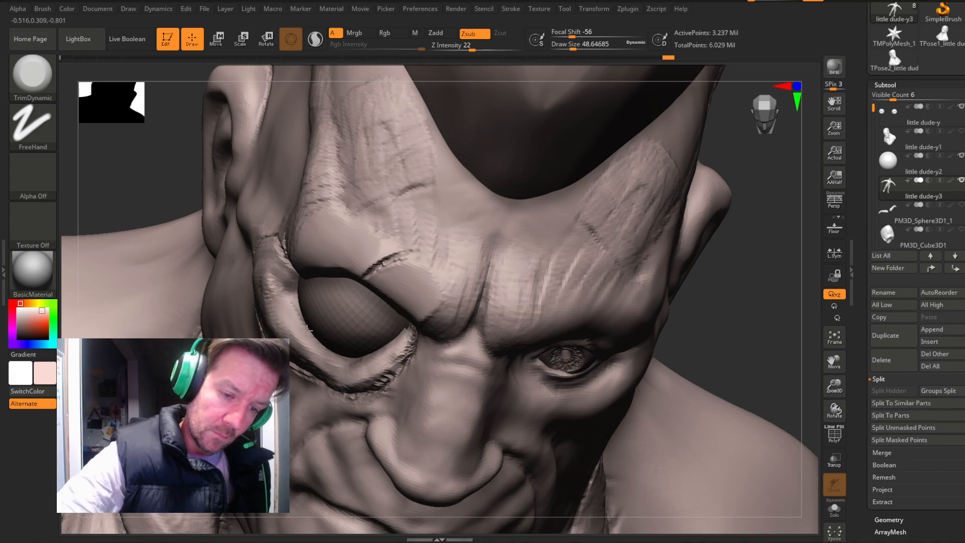
pyautogui.moveTo(728, 297); pyautogui.dragTo(721, 269)
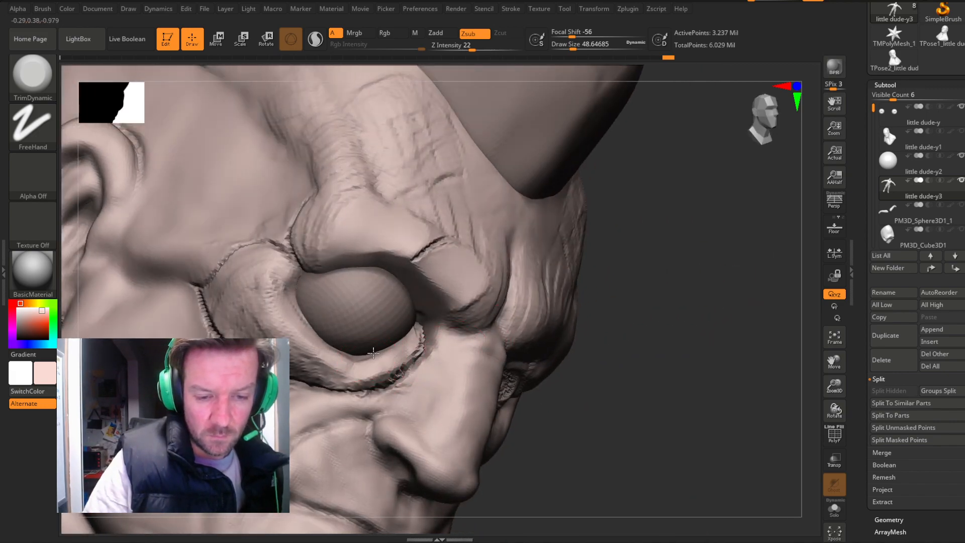
pyautogui.press('b')
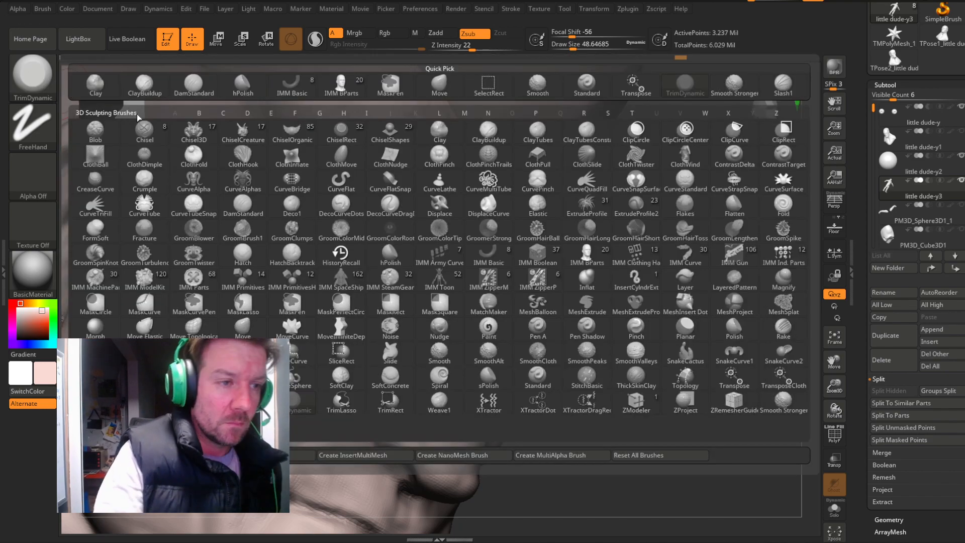
pyautogui.click(243, 83)
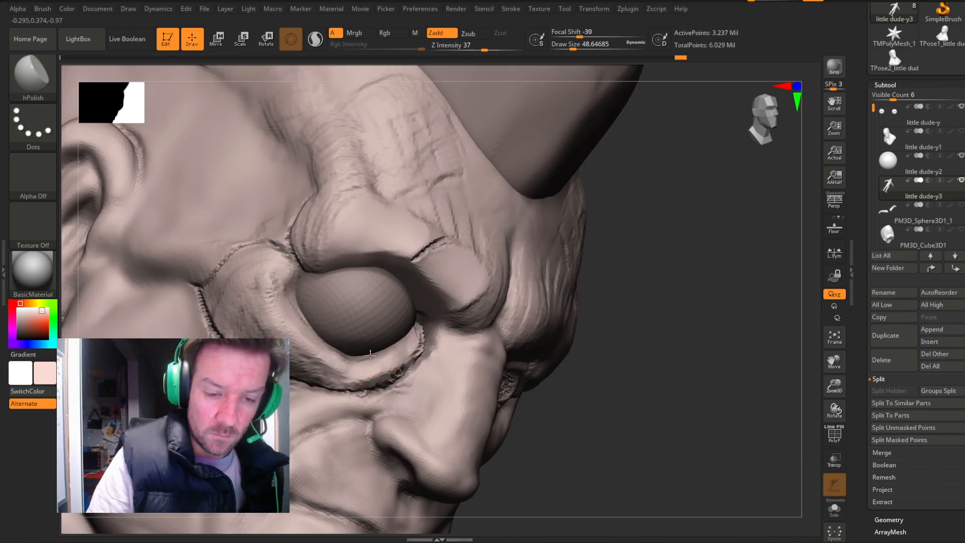
pyautogui.moveTo(376, 353)
pyautogui.mouseDown()
pyautogui.moveTo(350, 355)
pyautogui.moveTo(312, 328)
pyautogui.mouseUp()
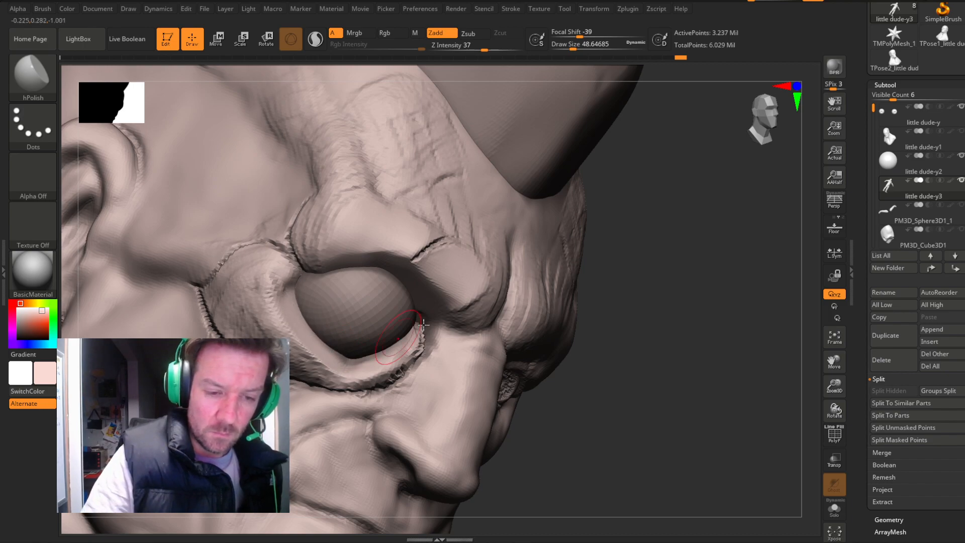
# Examine the asymmetric face from the front, both in the context of the upper body and close up.
pyautogui.click(752, 132)
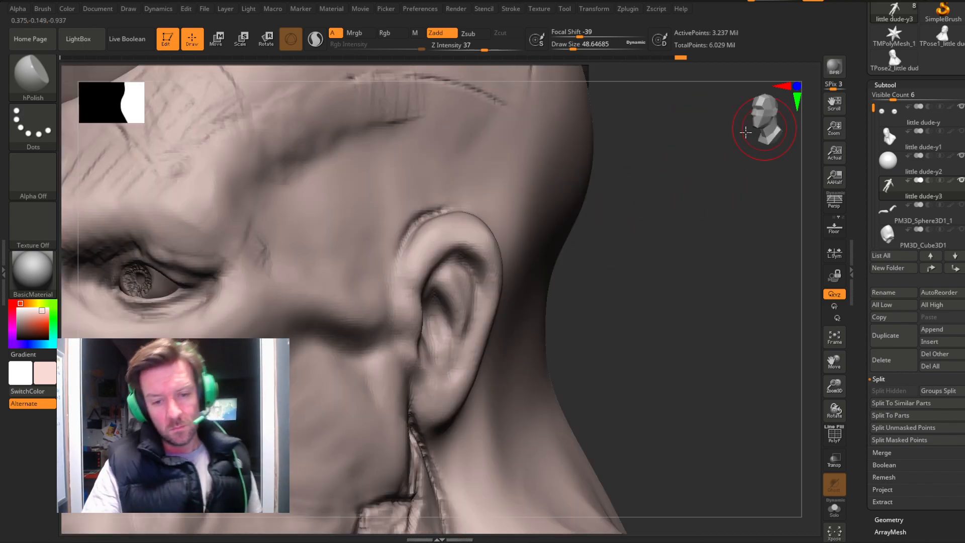
pyautogui.click(756, 135)
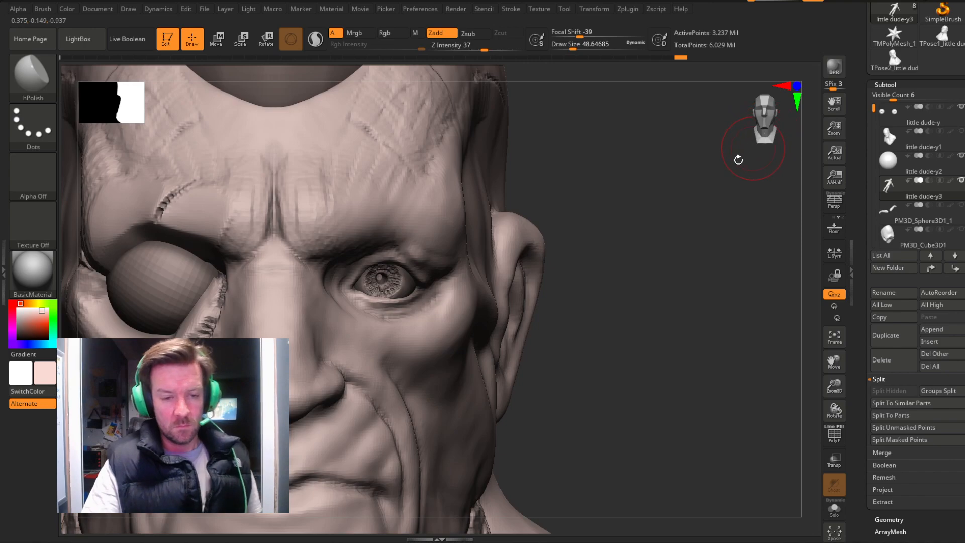
pyautogui.click(834, 336)
pyautogui.moveTo(841, 386); pyautogui.dragTo(842, 446)
pyautogui.moveTo(836, 361); pyautogui.dragTo(839, 470)
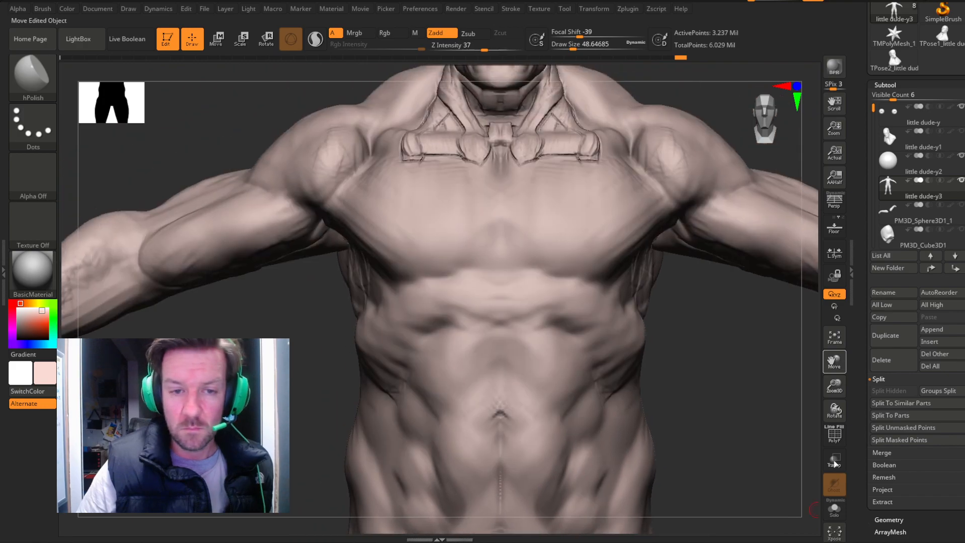
pyautogui.moveTo(835, 365); pyautogui.dragTo(838, 526)
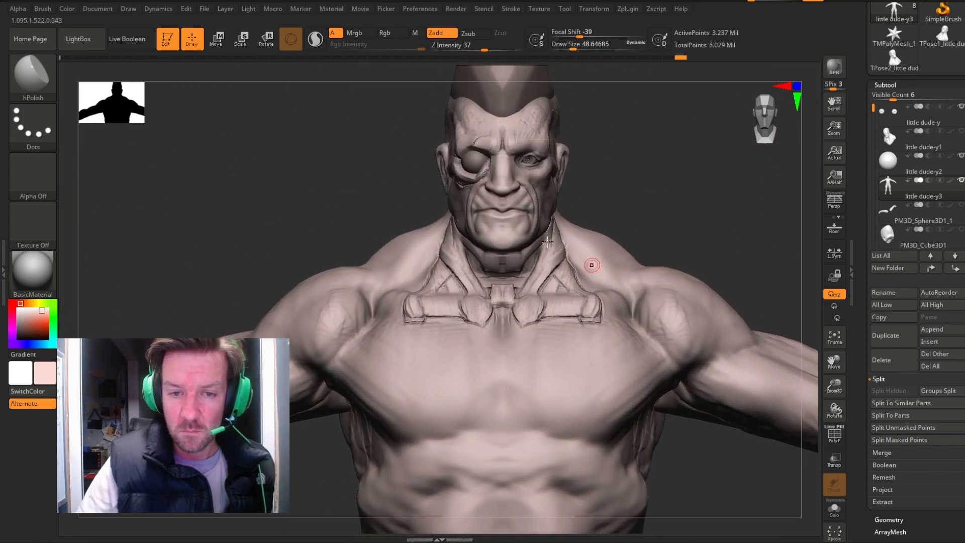
pyautogui.moveTo(834, 386); pyautogui.dragTo(837, 528)
pyautogui.moveTo(834, 361); pyautogui.dragTo(847, 510)
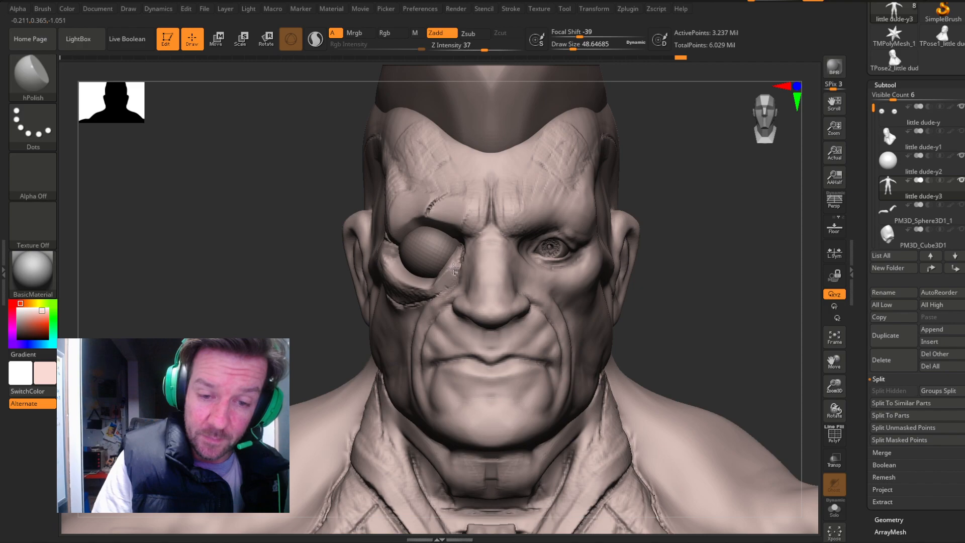
# Polish the outer corner and side of the pouch beneath the right eye into flat planes with the hPolish brush.
pyautogui.moveTo(698, 218); pyautogui.dragTo(753, 209)
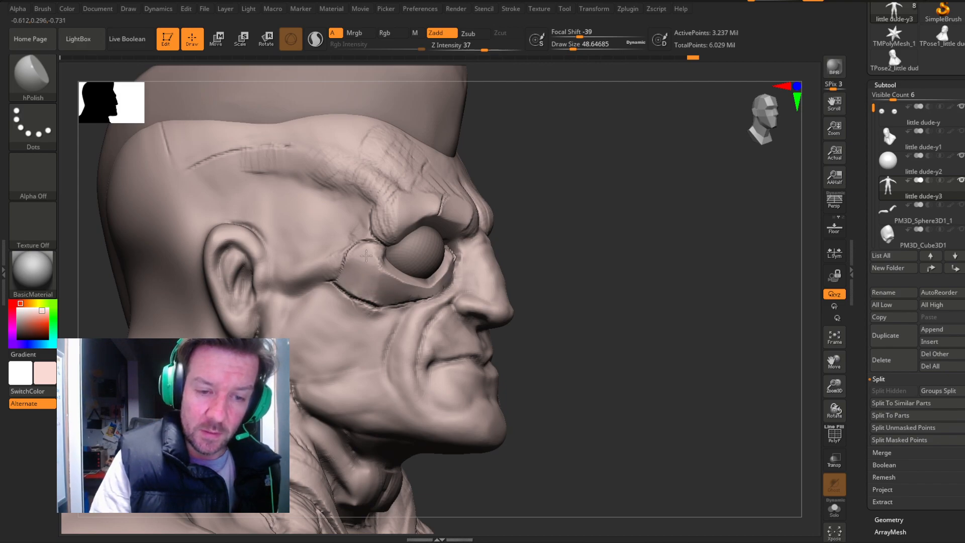
pyautogui.moveTo(593, 196); pyautogui.dragTo(552, 224)
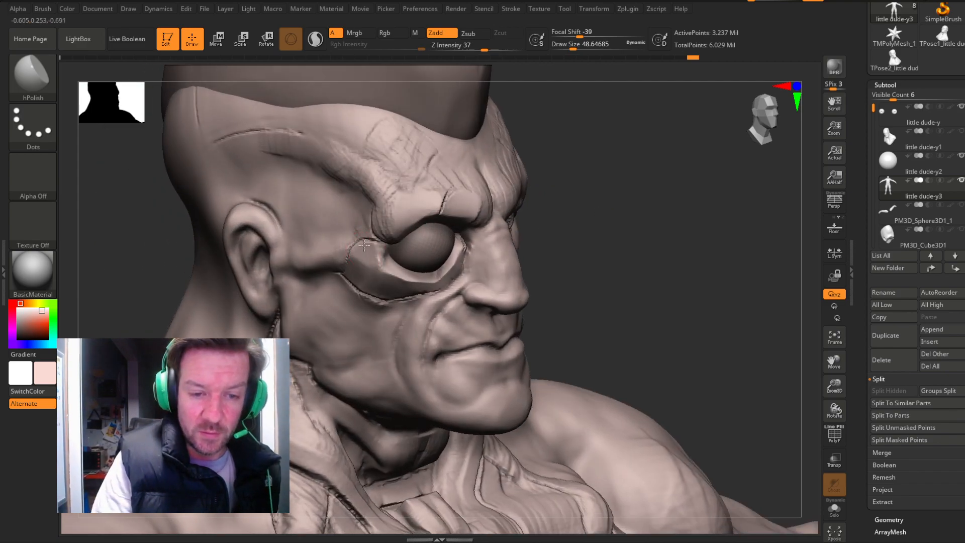
pyautogui.moveTo(647, 209)
pyautogui.mouseDown()
pyautogui.moveTo(626, 199)
pyautogui.moveTo(693, 199)
pyautogui.mouseUp()
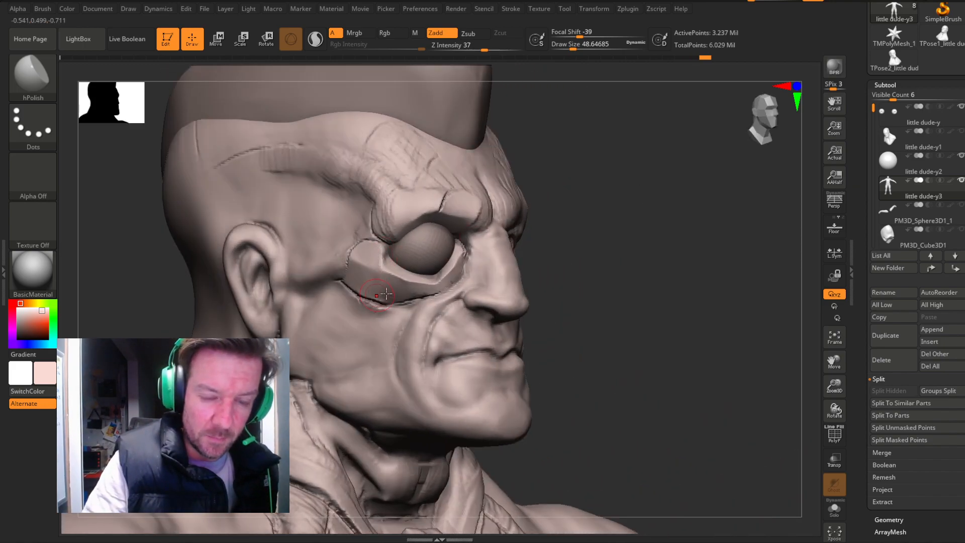
# Polish the outer brow fold over the right eye and the ridge running back from it across the temple.
pyautogui.moveTo(424, 207)
pyautogui.mouseDown()
pyautogui.moveTo(388, 226)
pyautogui.moveTo(390, 200)
pyautogui.mouseUp()
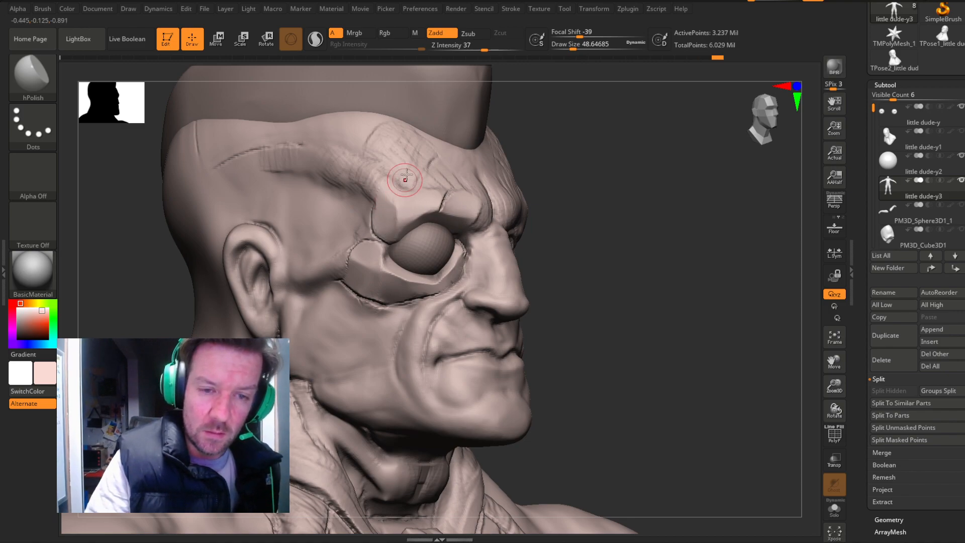
pyautogui.moveTo(547, 200); pyautogui.dragTo(593, 203)
pyautogui.moveTo(372, 198); pyautogui.dragTo(297, 166)
pyautogui.moveTo(402, 221)
pyautogui.mouseDown(button='right')
pyautogui.moveTo(534, 172)
pyautogui.moveTo(365, 148)
pyautogui.mouseUp(button='right')
pyautogui.moveTo(325, 141); pyautogui.dragTo(396, 193)
pyautogui.moveTo(396, 192)
pyautogui.mouseDown(button='right')
pyautogui.moveTo(605, 168)
pyautogui.moveTo(369, 181)
pyautogui.mouseUp(button='right')
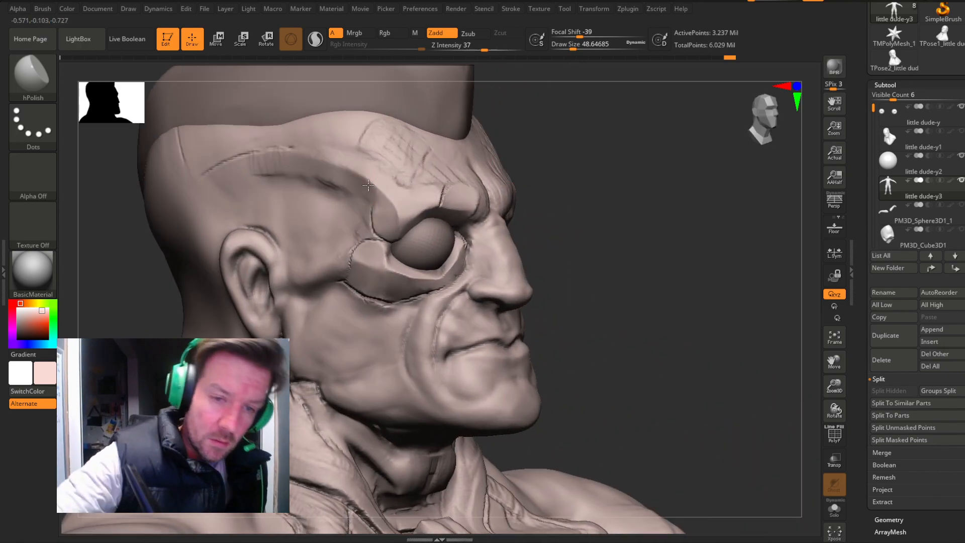
pyautogui.moveTo(638, 217); pyautogui.dragTo(595, 219)
pyautogui.moveTo(666, 222)
pyautogui.mouseDown()
pyautogui.moveTo(655, 216)
pyautogui.moveTo(680, 210)
pyautogui.mouseUp()
pyautogui.moveTo(681, 210); pyautogui.dragTo(683, 185, button='right')
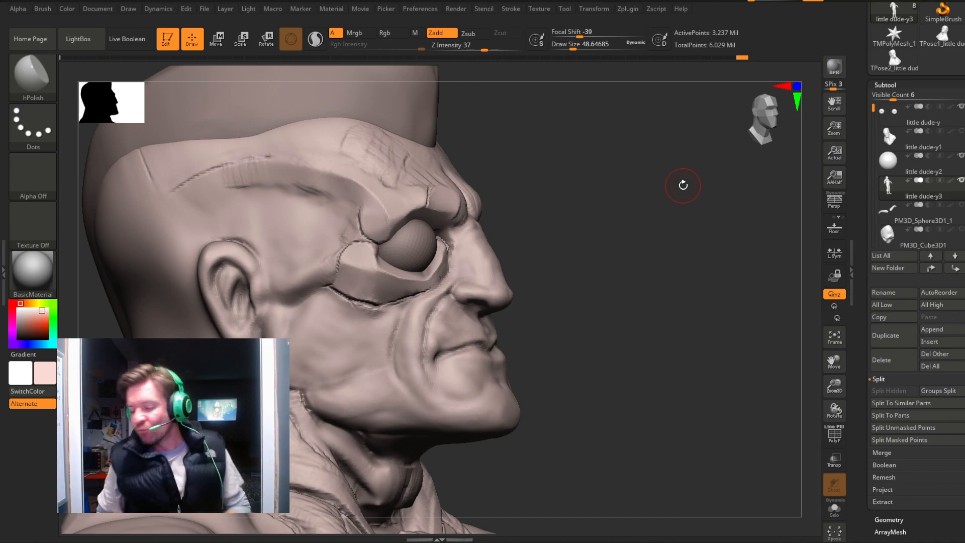
pyautogui.moveTo(608, 198)
pyautogui.mouseDown()
pyautogui.moveTo(611, 229)
pyautogui.moveTo(715, 198)
pyautogui.mouseUp()
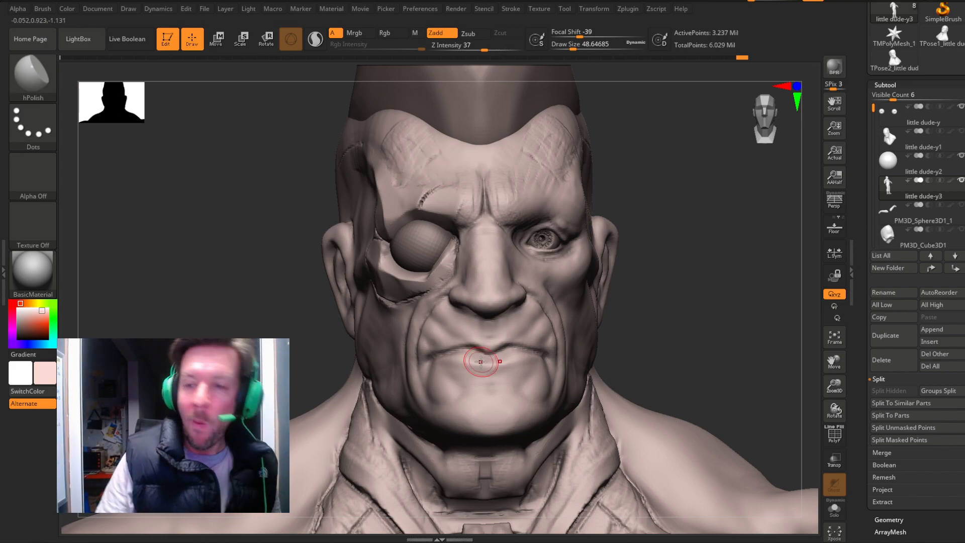
# Examine the face, upper body and whole figure from the front.
pyautogui.moveTo(834, 386); pyautogui.dragTo(834, 405)
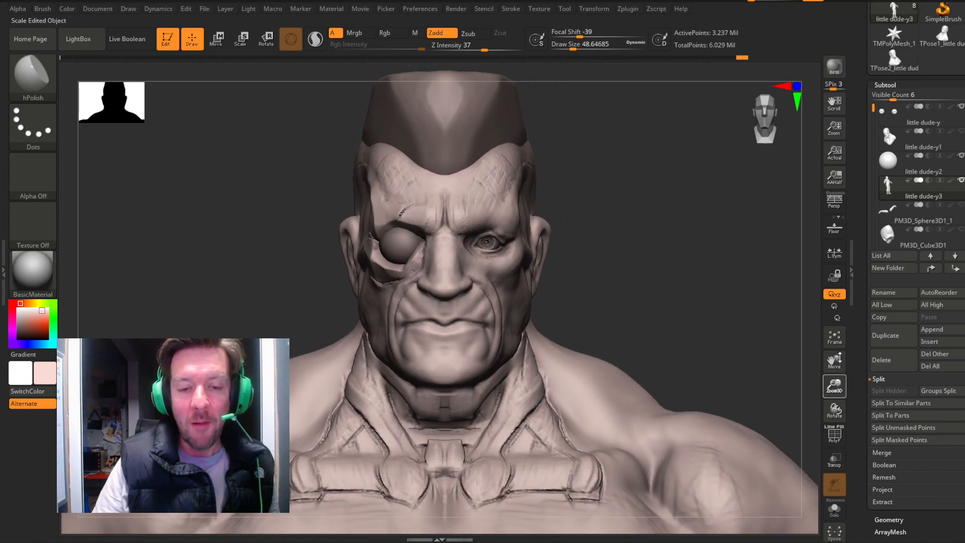
pyautogui.moveTo(839, 359); pyautogui.dragTo(843, 294)
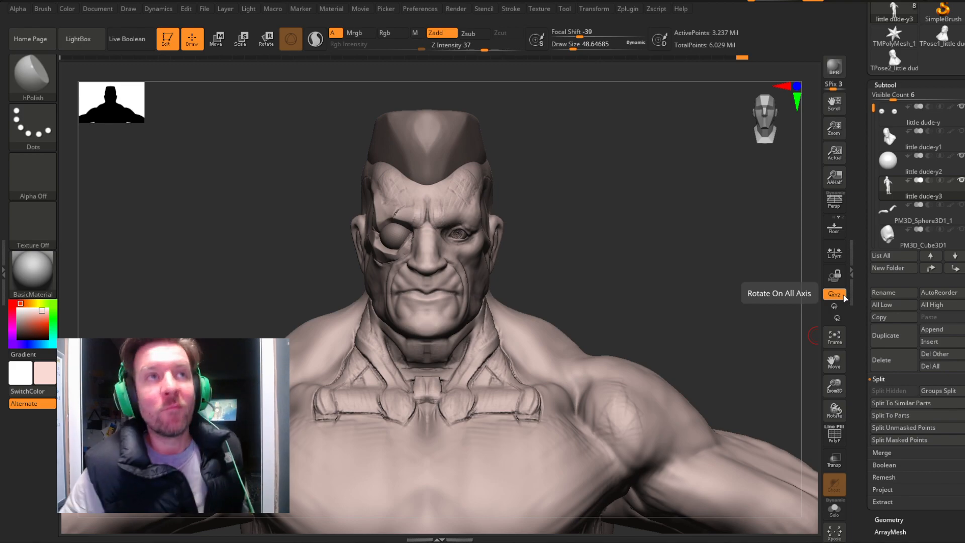
pyautogui.click(835, 339)
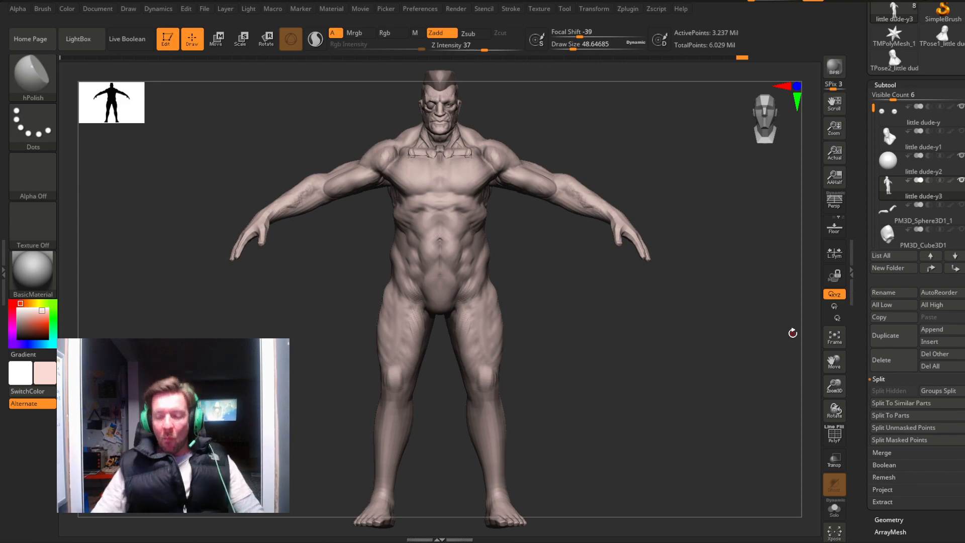
pyautogui.moveTo(835, 386); pyautogui.dragTo(834, 477)
pyautogui.moveTo(835, 410); pyautogui.dragTo(691, 372)
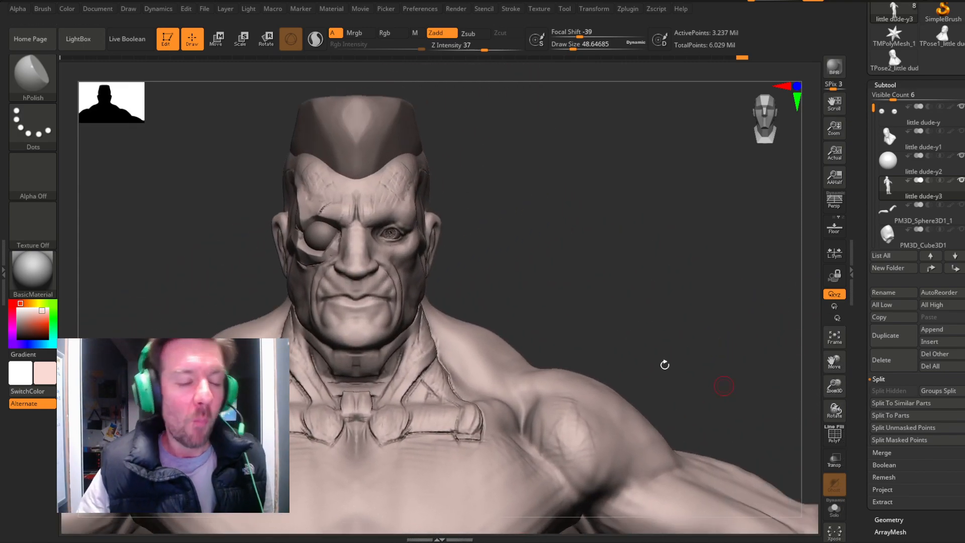
# Cut a seam with the Slash1 brush from each mouth corner diagonally up across the cheek.
pyautogui.press('b')
pyautogui.click(782, 84)
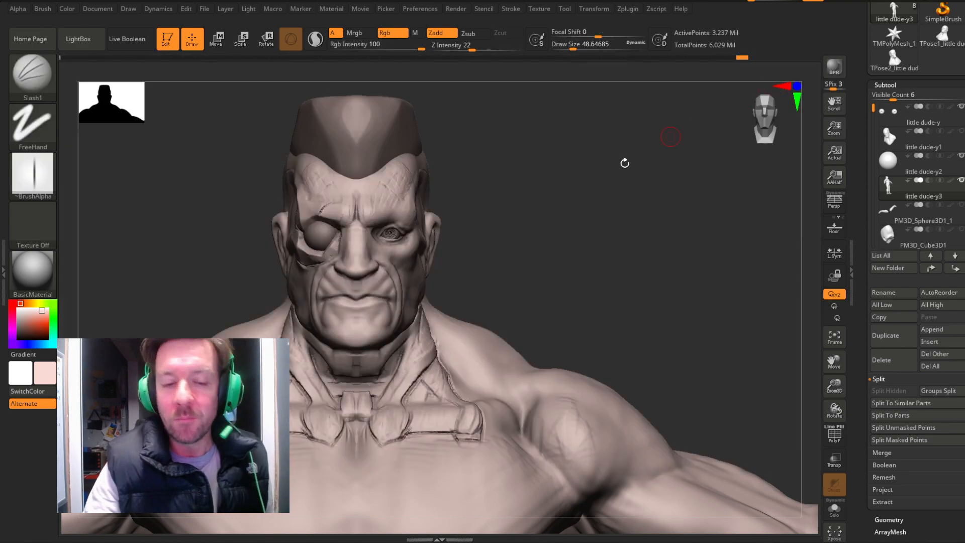
pyautogui.moveTo(836, 382); pyautogui.dragTo(769, 265)
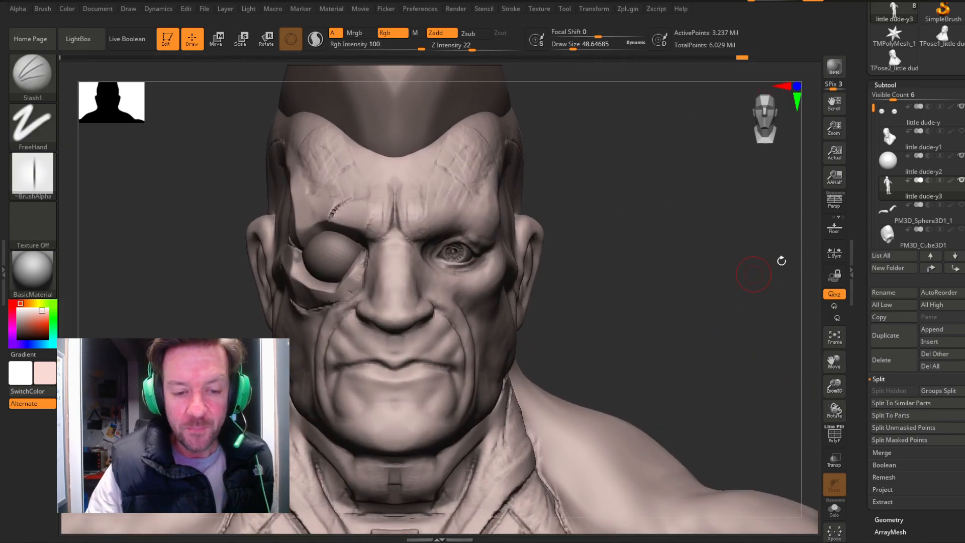
pyautogui.moveTo(834, 360); pyautogui.dragTo(867, 243)
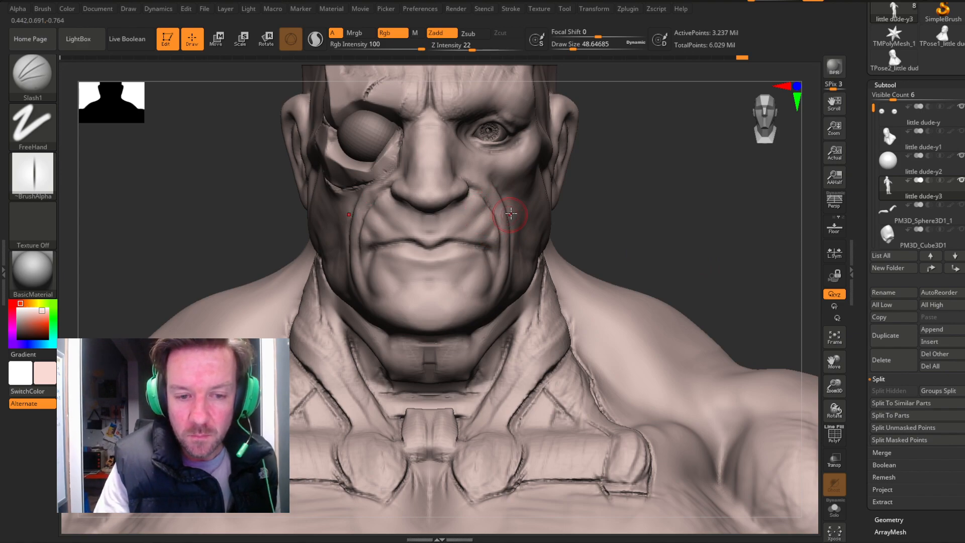
pyautogui.moveTo(685, 221); pyautogui.dragTo(598, 217)
pyautogui.moveTo(490, 218); pyautogui.dragTo(499, 215)
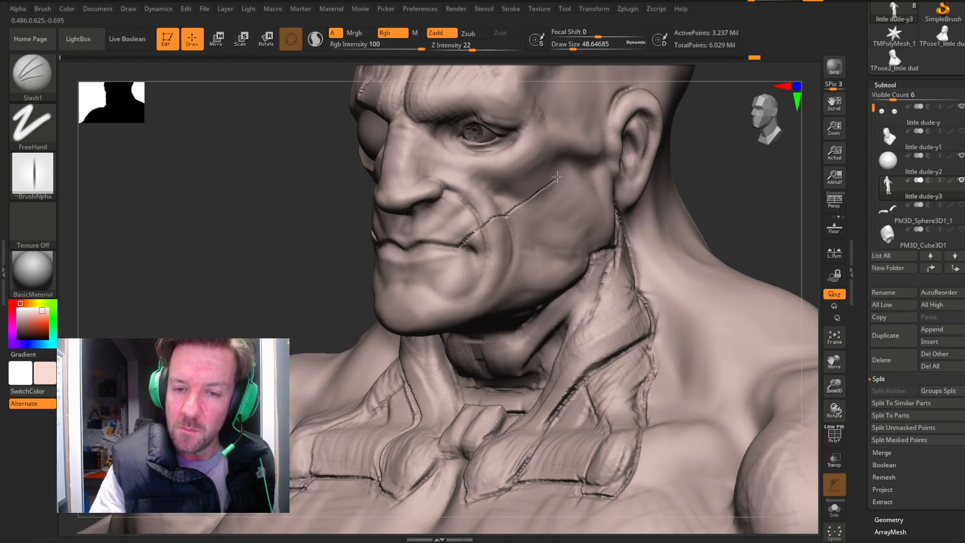
pyautogui.moveTo(740, 184); pyautogui.dragTo(813, 272)
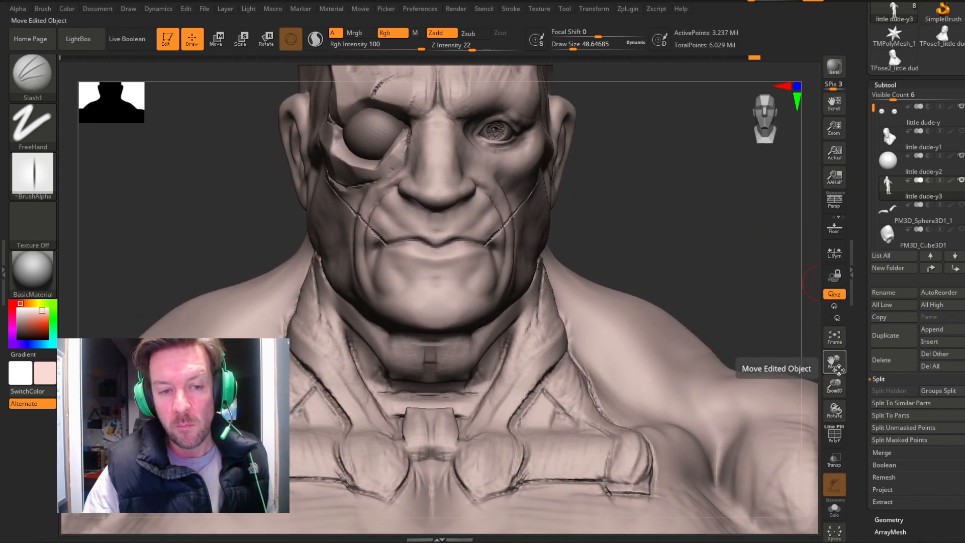
# Extend the right cheek seam over the cheekbone to the ear, and branch a second seam down towards the jaw.
pyautogui.moveTo(662, 213); pyautogui.dragTo(689, 215)
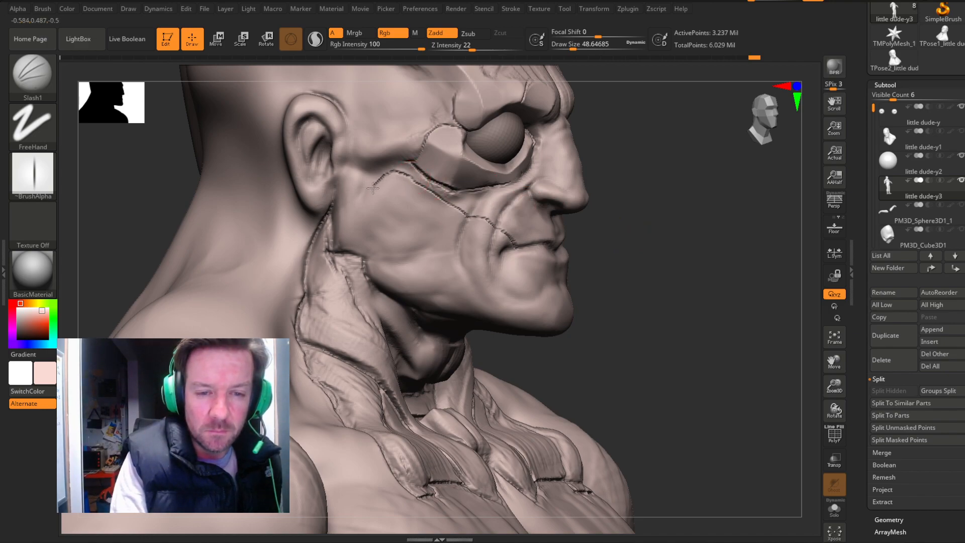
pyautogui.moveTo(666, 205)
pyautogui.mouseDown()
pyautogui.moveTo(643, 201)
pyautogui.moveTo(674, 200)
pyautogui.moveTo(620, 190)
pyautogui.mouseUp()
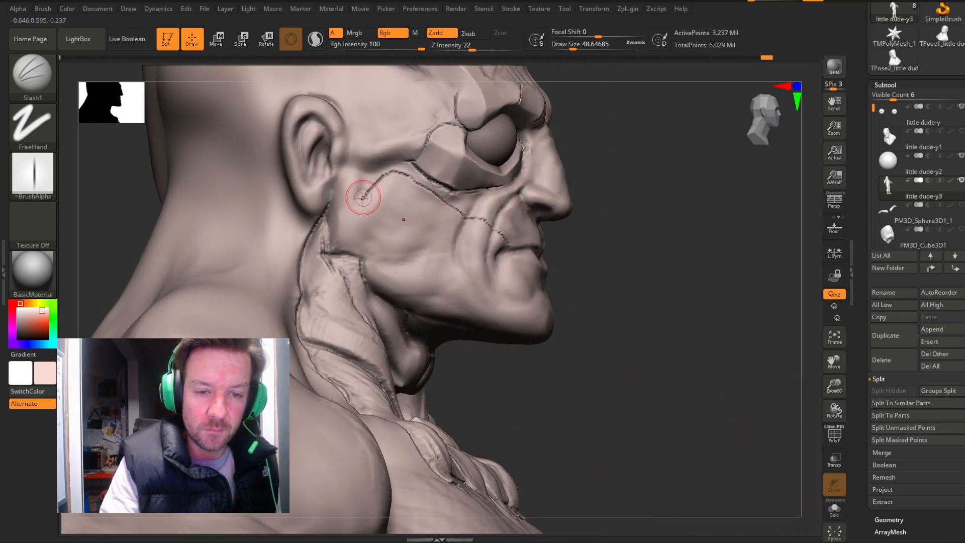
pyautogui.moveTo(620, 202); pyautogui.dragTo(649, 220)
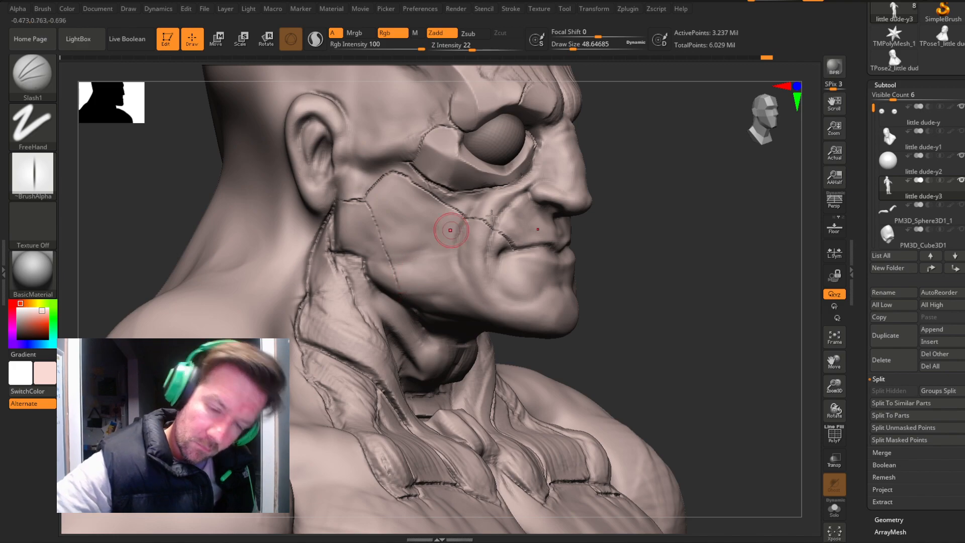
# Continue the seam over the jaw edge and along the underside of the chin where it meets the neck.
pyautogui.moveTo(676, 213)
pyautogui.mouseDown()
pyautogui.moveTo(666, 211)
pyautogui.moveTo(690, 170)
pyautogui.moveTo(683, 174)
pyautogui.mouseUp()
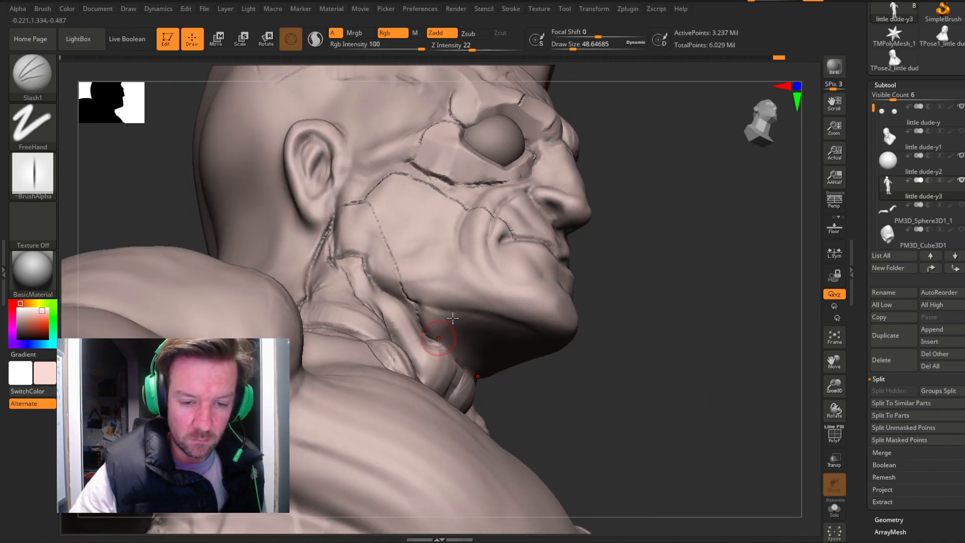
pyautogui.moveTo(631, 318); pyautogui.dragTo(620, 286)
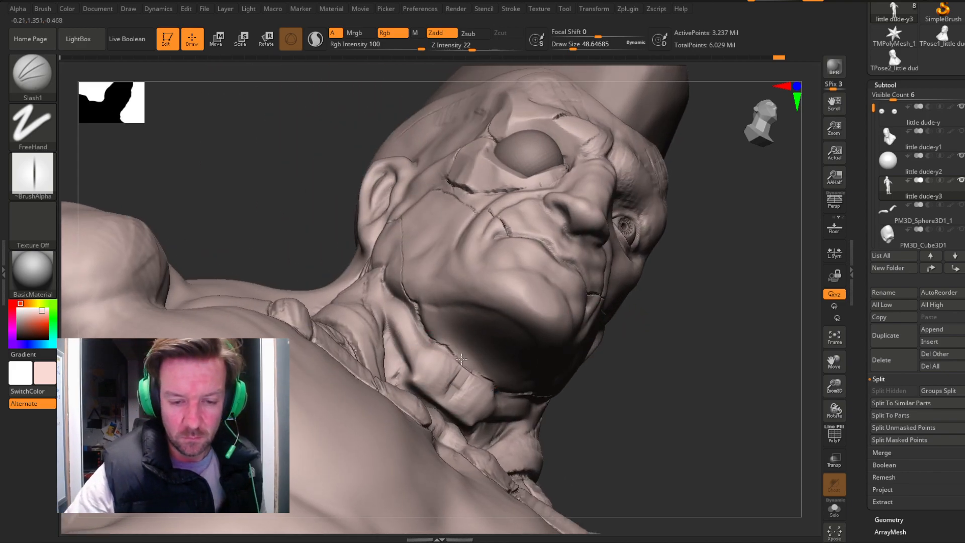
pyautogui.moveTo(715, 323)
pyautogui.mouseDown()
pyautogui.moveTo(735, 362)
pyautogui.moveTo(681, 291)
pyautogui.moveTo(648, 304)
pyautogui.moveTo(714, 221)
pyautogui.mouseUp()
# Deepen the groove around the outer edge of the right eye's pouch with the Slash1 brush.
pyautogui.moveTo(769, 135); pyautogui.dragTo(782, 143)
pyautogui.moveTo(835, 380); pyautogui.dragTo(830, 345)
pyautogui.moveTo(681, 224); pyautogui.dragTo(732, 226)
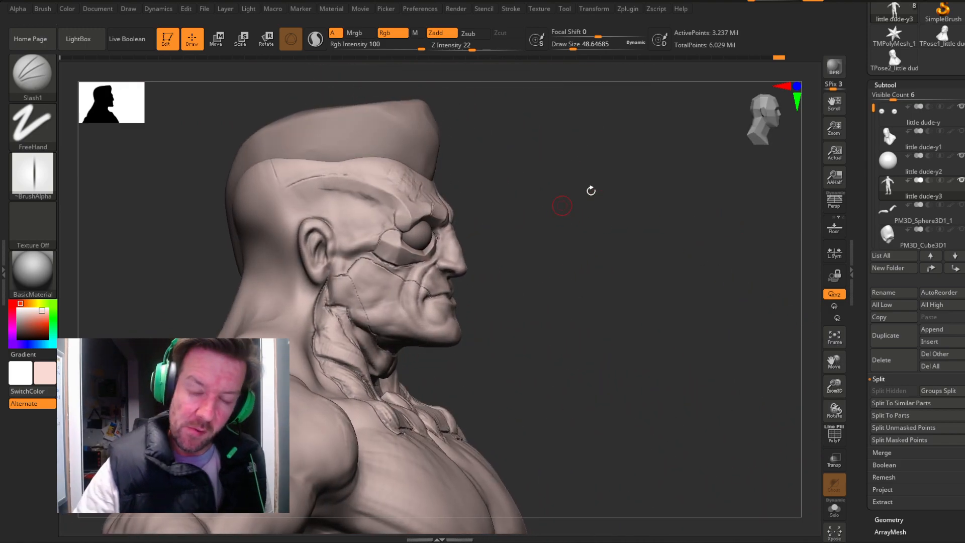
pyautogui.moveTo(833, 380)
pyautogui.mouseDown()
pyautogui.moveTo(835, 395)
pyautogui.moveTo(834, 386)
pyautogui.moveTo(786, 394)
pyautogui.mouseUp()
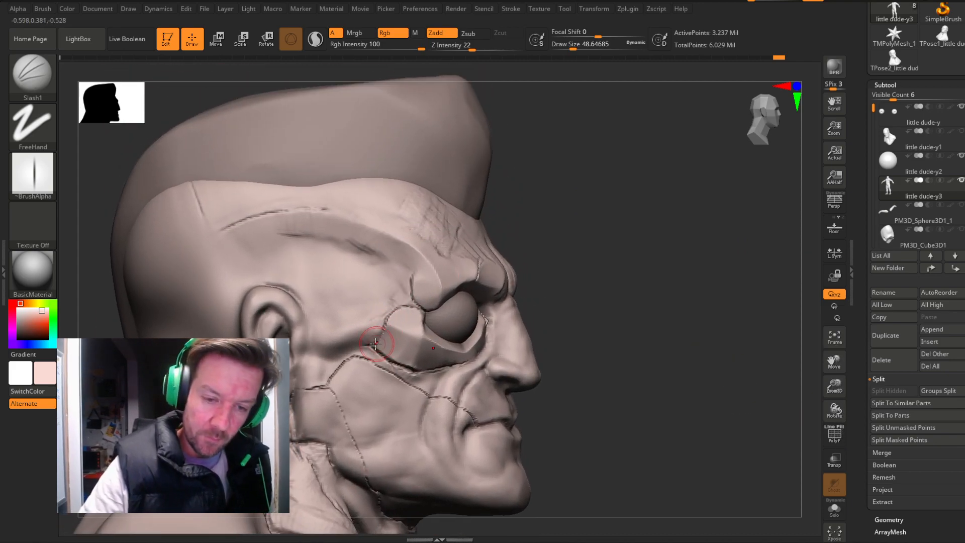
pyautogui.moveTo(386, 317); pyautogui.dragTo(408, 309)
pyautogui.moveTo(409, 309)
pyautogui.mouseDown()
pyautogui.moveTo(424, 310)
pyautogui.moveTo(410, 297)
pyautogui.mouseUp()
pyautogui.hotkey('ctrl', 'z')
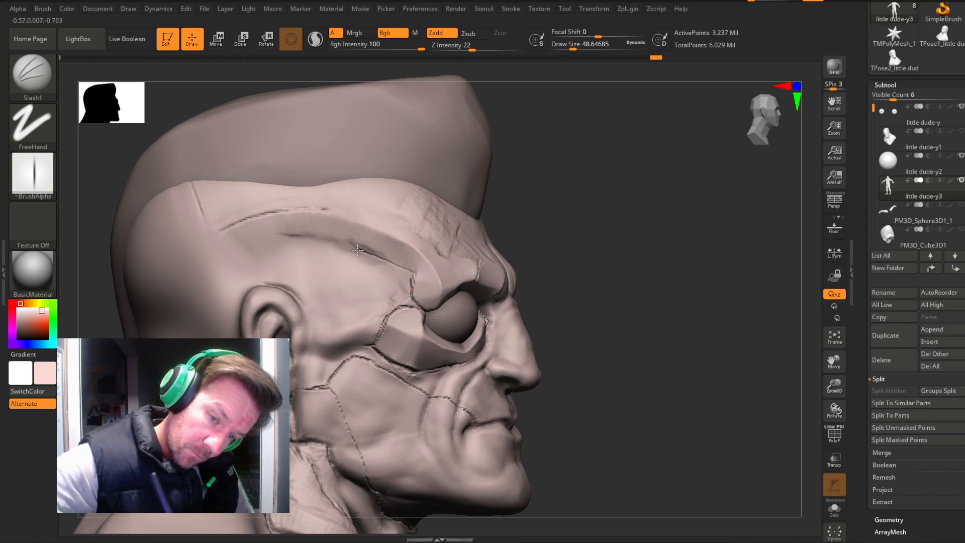
pyautogui.moveTo(402, 266); pyautogui.dragTo(417, 273)
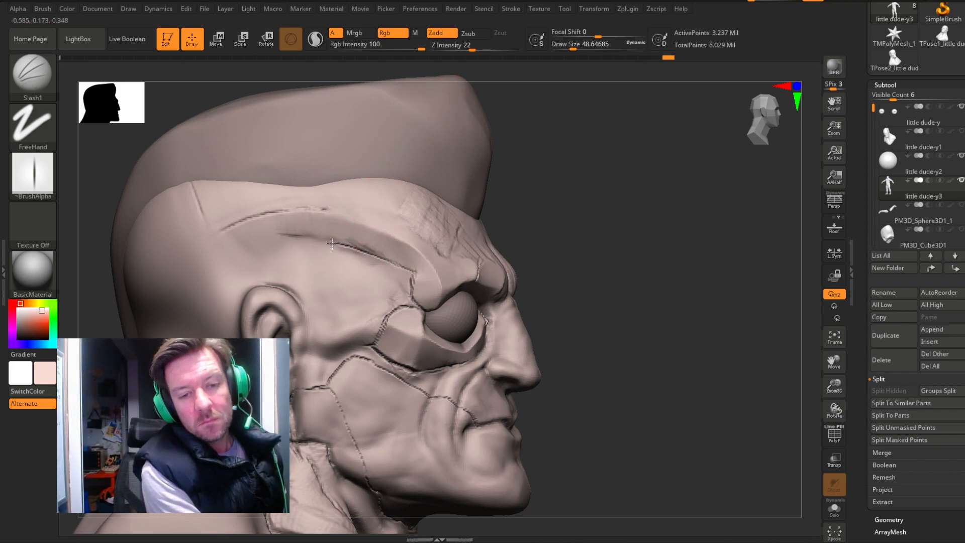
pyautogui.moveTo(224, 232); pyautogui.dragTo(159, 217)
pyautogui.hotkey('ctrl', 'z')
pyautogui.hotkey('ctrl', 'z')
pyautogui.hotkey('ctrl', 'z')
pyautogui.moveTo(409, 273)
pyautogui.mouseDown()
pyautogui.moveTo(401, 272)
pyautogui.moveTo(414, 271)
pyautogui.mouseUp()
pyautogui.hotkey('ctrl', 'z')
pyautogui.moveTo(302, 242); pyautogui.dragTo(261, 240)
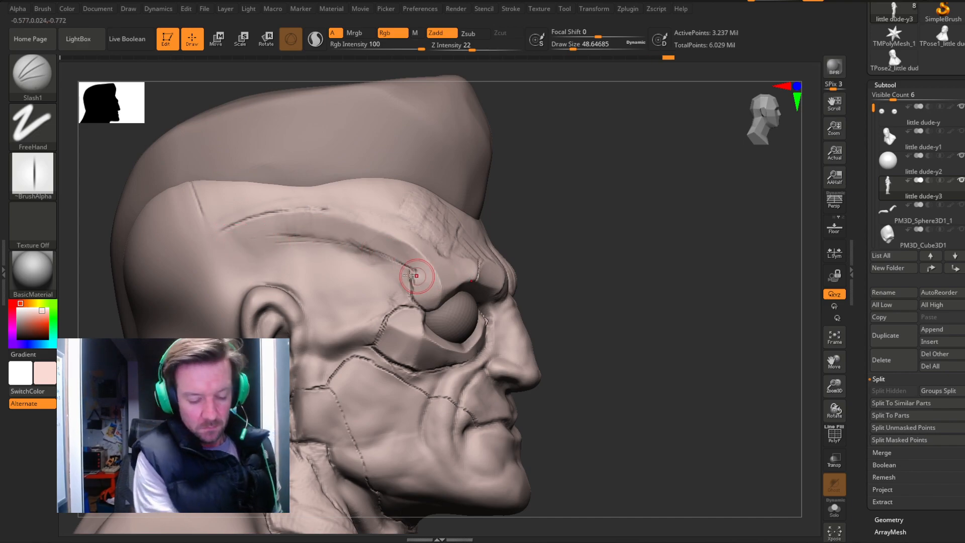
pyautogui.hotkey('ctrl', 'z')
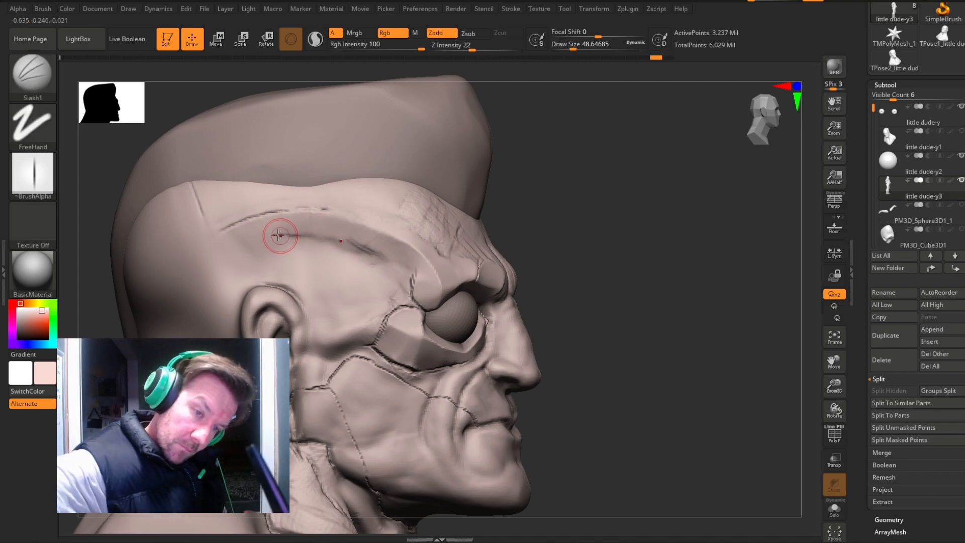
# Cut a deep groove along the underside of the right temple ridge, reaching the outer brow fold.
pyautogui.moveTo(343, 236)
pyautogui.mouseDown()
pyautogui.moveTo(291, 227)
pyautogui.moveTo(281, 232)
pyautogui.moveTo(288, 234)
pyautogui.mouseUp()
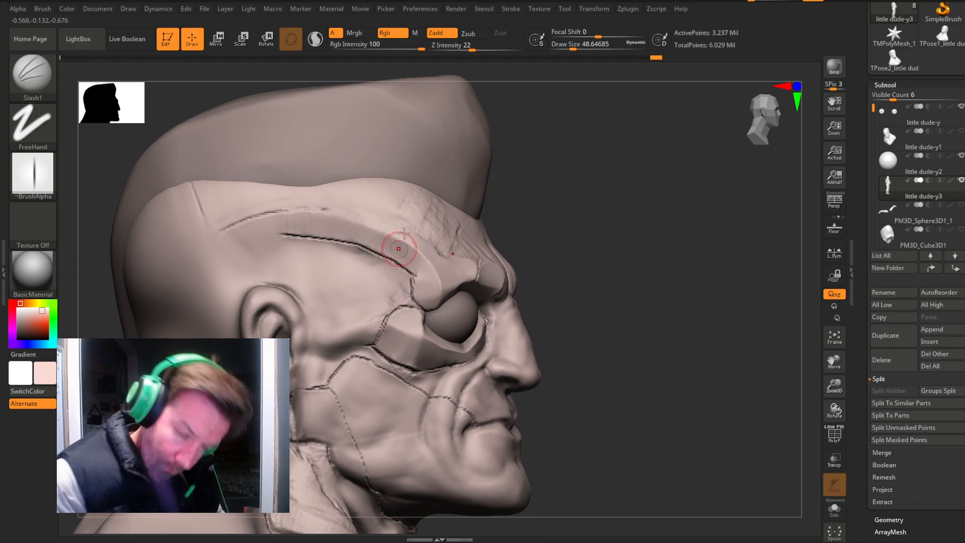
pyautogui.moveTo(579, 243); pyautogui.dragTo(620, 266)
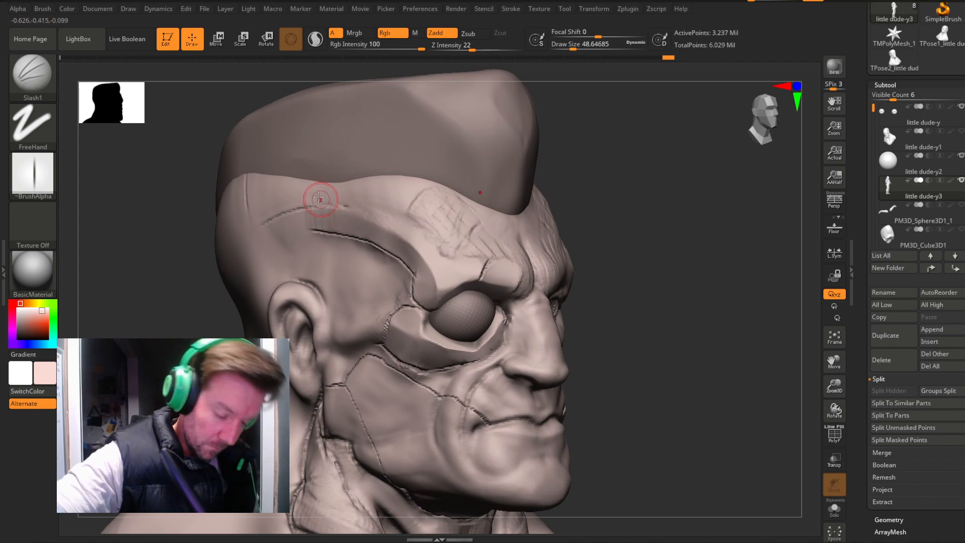
# Define the edges of the right brow fold and temple ridge with the DamStandard brush.
pyautogui.press('b')
pyautogui.click(206, 83)
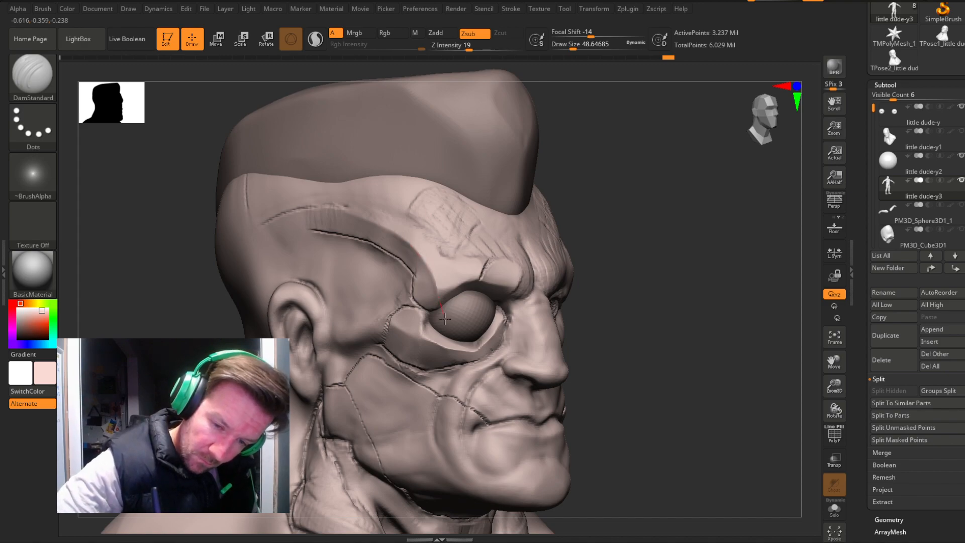
pyautogui.moveTo(671, 220)
pyautogui.mouseDown()
pyautogui.moveTo(637, 215)
pyautogui.moveTo(646, 218)
pyautogui.mouseUp()
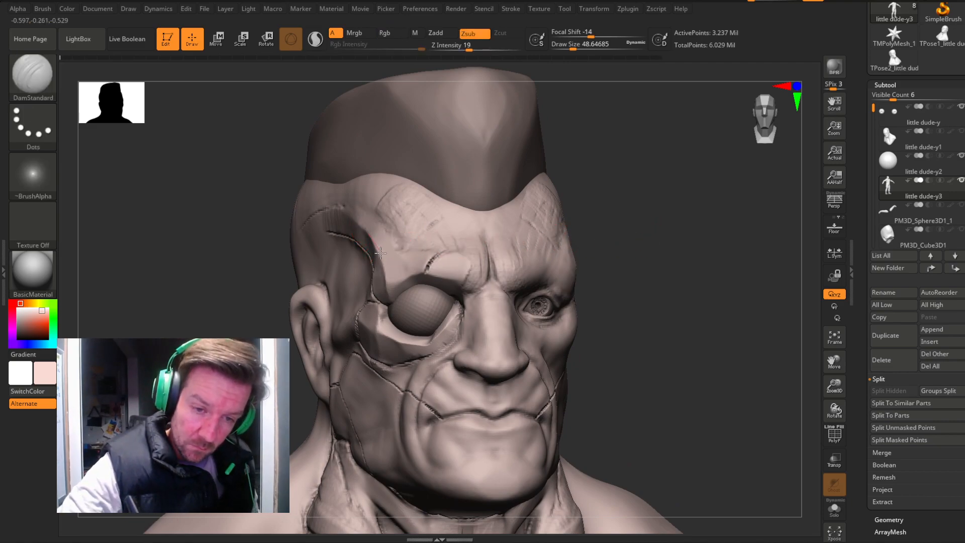
pyautogui.moveTo(653, 274); pyautogui.dragTo(695, 267)
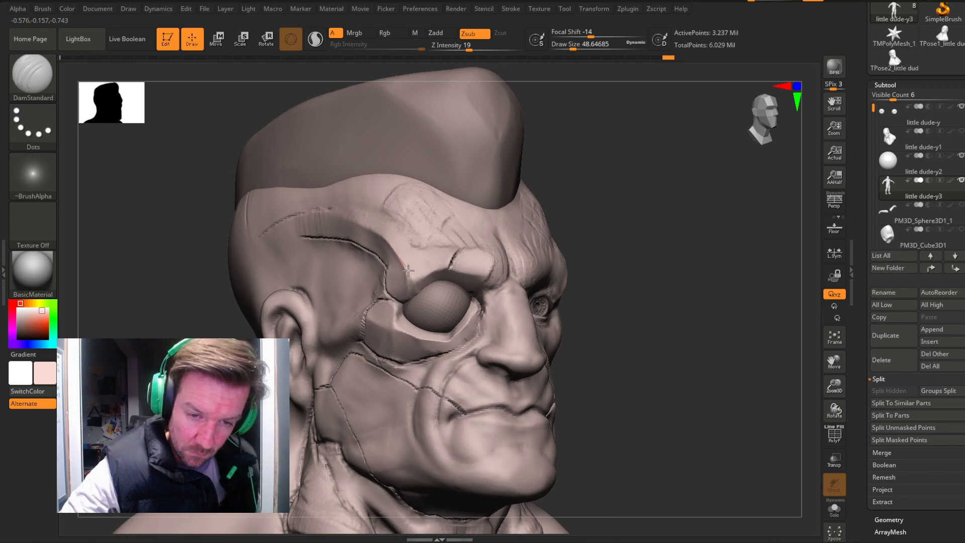
# Define the rim of the pouch and the inner corner of the right eye socket with DamStandard.
pyautogui.moveTo(685, 250)
pyautogui.mouseDown()
pyautogui.moveTo(713, 256)
pyautogui.moveTo(692, 262)
pyautogui.moveTo(663, 242)
pyautogui.moveTo(666, 252)
pyautogui.moveTo(680, 243)
pyautogui.moveTo(583, 265)
pyautogui.mouseUp()
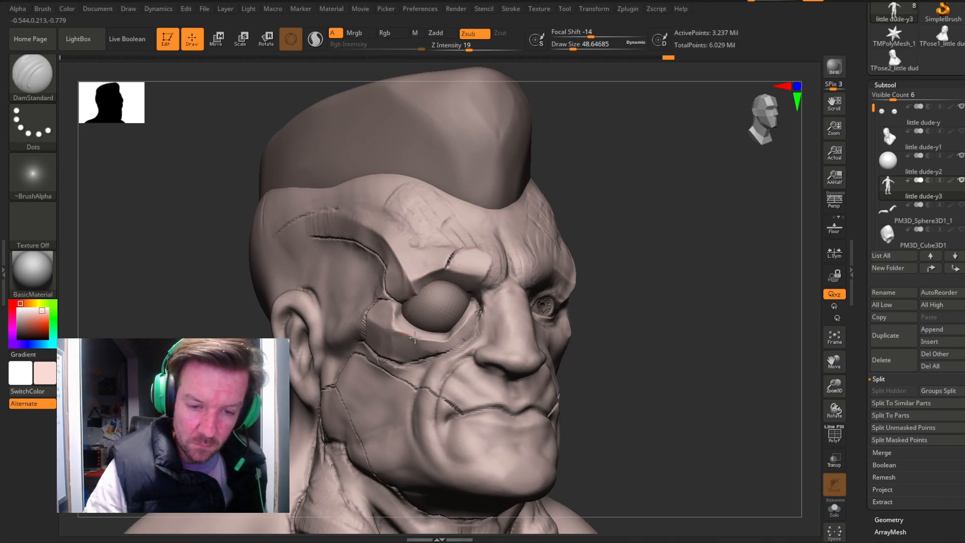
pyautogui.press('ctrl')
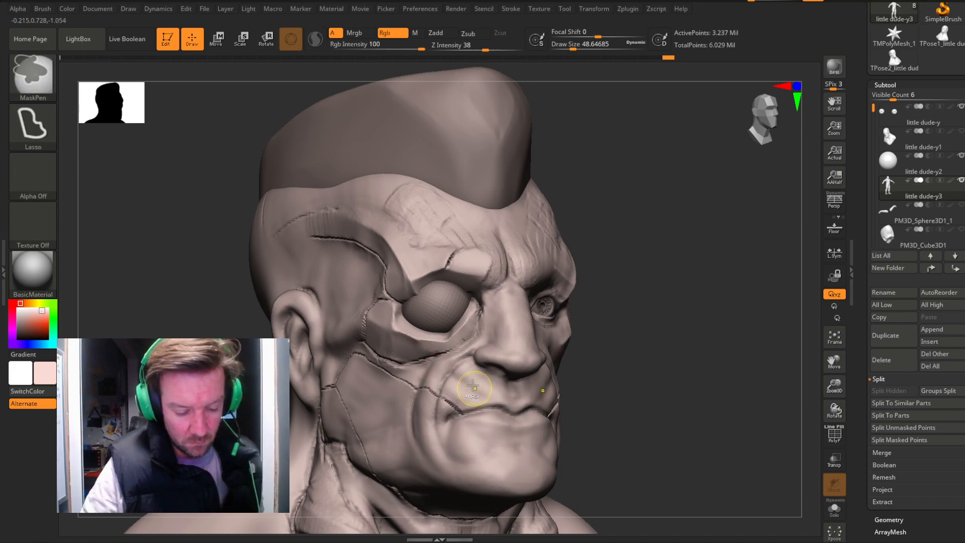
pyautogui.hotkey('ctrl', 'z')
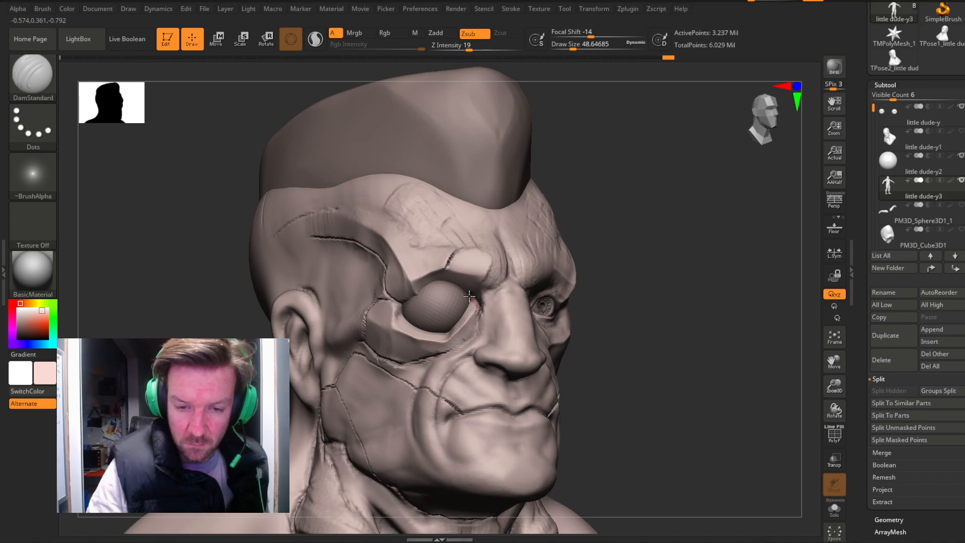
pyautogui.moveTo(639, 243)
pyautogui.mouseDown()
pyautogui.moveTo(624, 244)
pyautogui.moveTo(653, 254)
pyautogui.moveTo(646, 243)
pyautogui.moveTo(628, 246)
pyautogui.mouseUp()
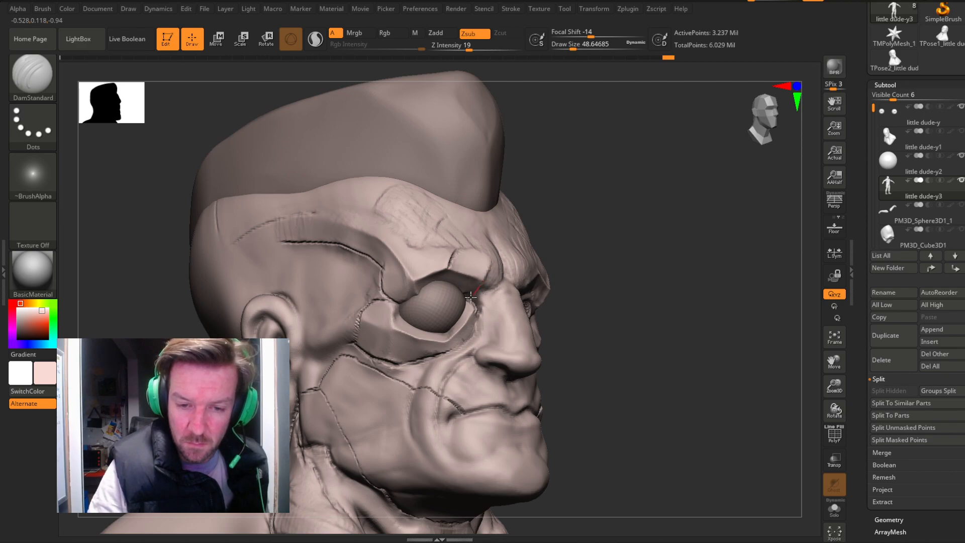
pyautogui.moveTo(638, 243); pyautogui.dragTo(614, 261)
pyautogui.moveTo(680, 233); pyautogui.dragTo(647, 254)
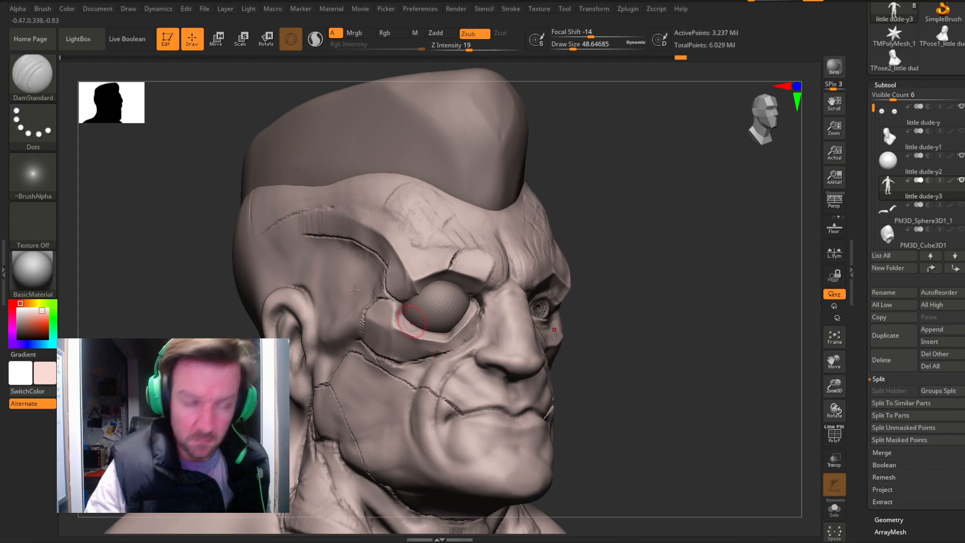
# Cut the pouch's lower outline towards the inner corner of the right eye with the Slash1 brush.
pyautogui.click(32, 75)
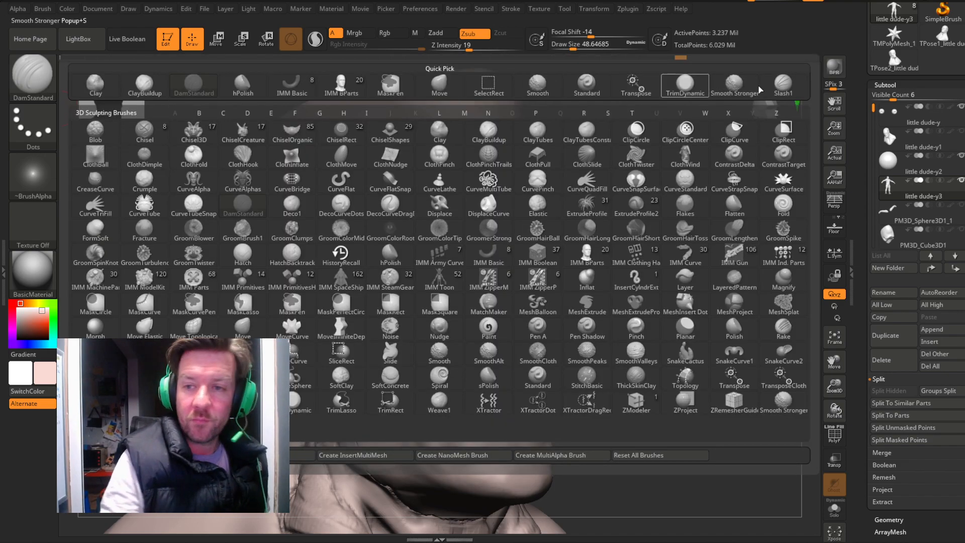
pyautogui.click(783, 83)
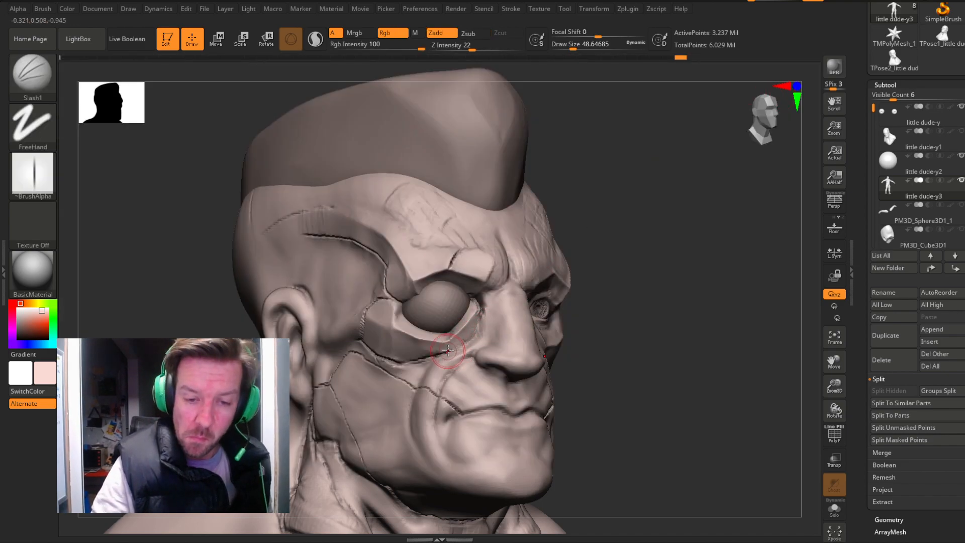
pyautogui.moveTo(593, 271); pyautogui.dragTo(649, 266)
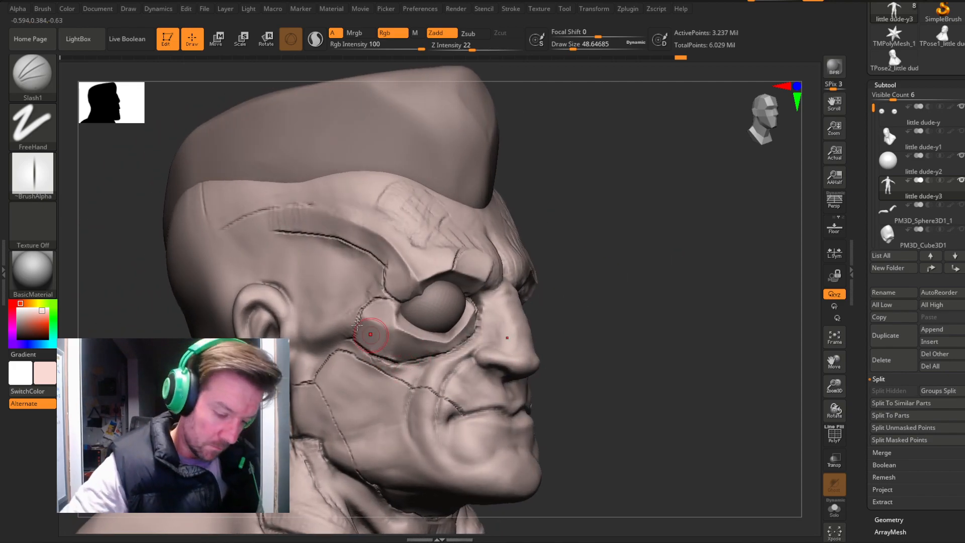
# Smooth the groove along the lower and outer edges of the pouch beneath the right eye.
pyautogui.keyDown('shift'); pyautogui.moveTo(372, 360); pyautogui.dragTo(418, 375); pyautogui.keyUp('shift')
pyautogui.moveTo(590, 261); pyautogui.dragTo(654, 260)
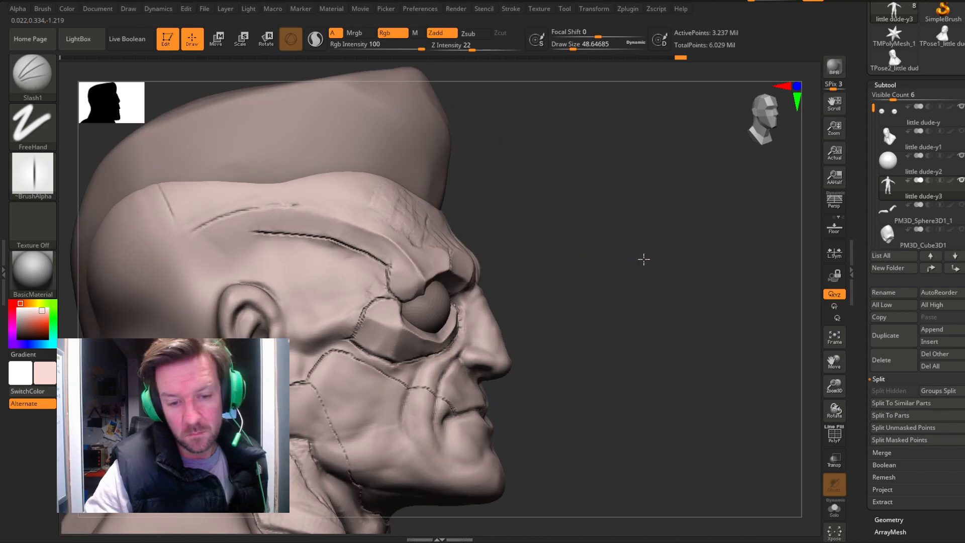
pyautogui.press('shift')
pyautogui.moveTo(391, 369)
pyautogui.keyDown('shift'); pyautogui.mouseDown()
pyautogui.moveTo(344, 337)
pyautogui.moveTo(370, 306)
pyautogui.mouseUp(); pyautogui.keyUp('shift')
pyautogui.press('shift')
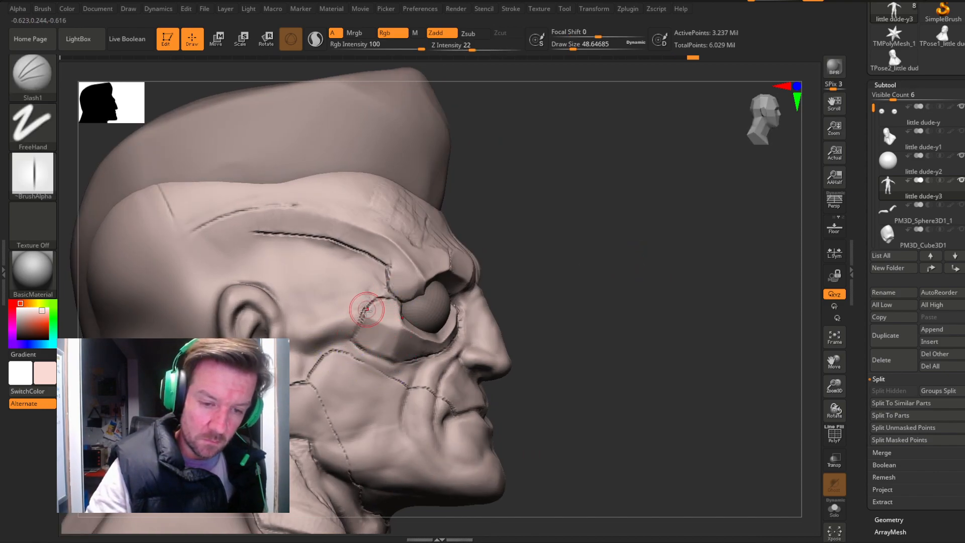
# Smooth away the seams across the left temple and forehead and beneath the left eye.
pyautogui.moveTo(579, 265)
pyautogui.mouseDown()
pyautogui.moveTo(627, 273)
pyautogui.moveTo(603, 266)
pyautogui.mouseUp()
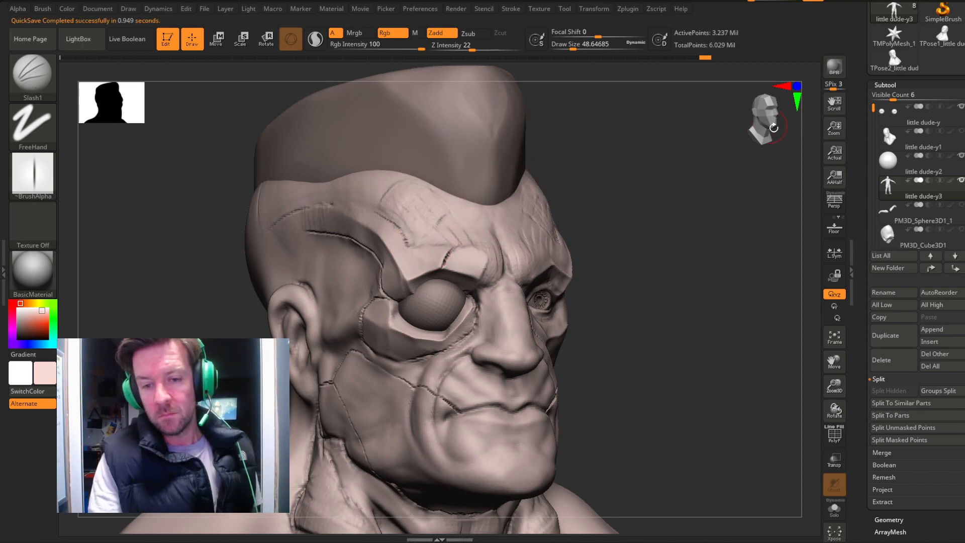
pyautogui.moveTo(773, 126); pyautogui.dragTo(754, 130)
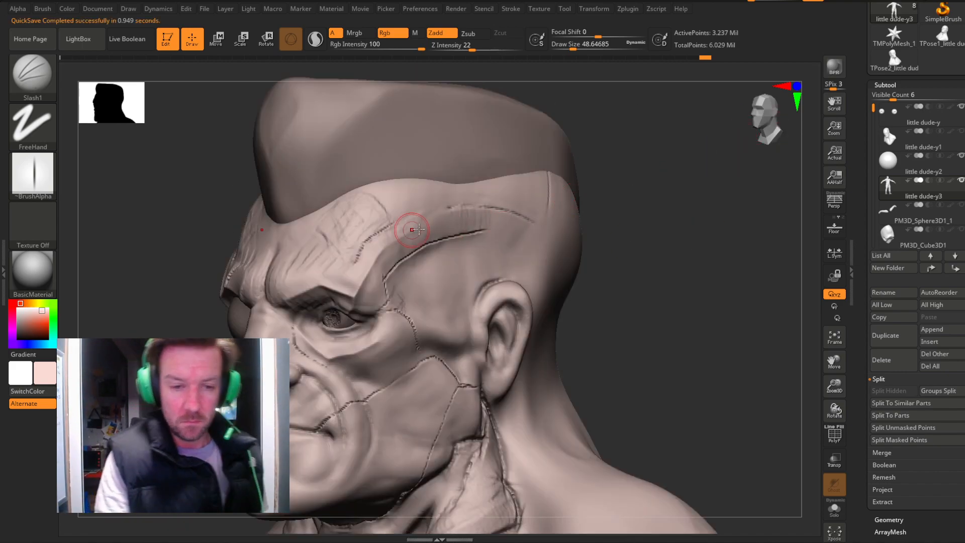
pyautogui.keyDown('shift'); pyautogui.moveTo(397, 224); pyautogui.dragTo(372, 238); pyautogui.keyUp('shift')
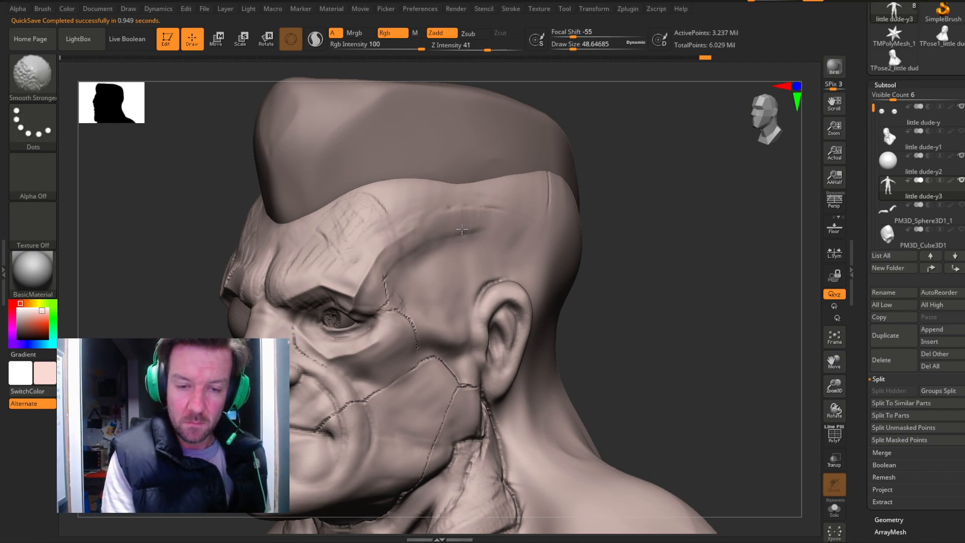
pyautogui.moveTo(626, 219); pyautogui.dragTo(461, 266)
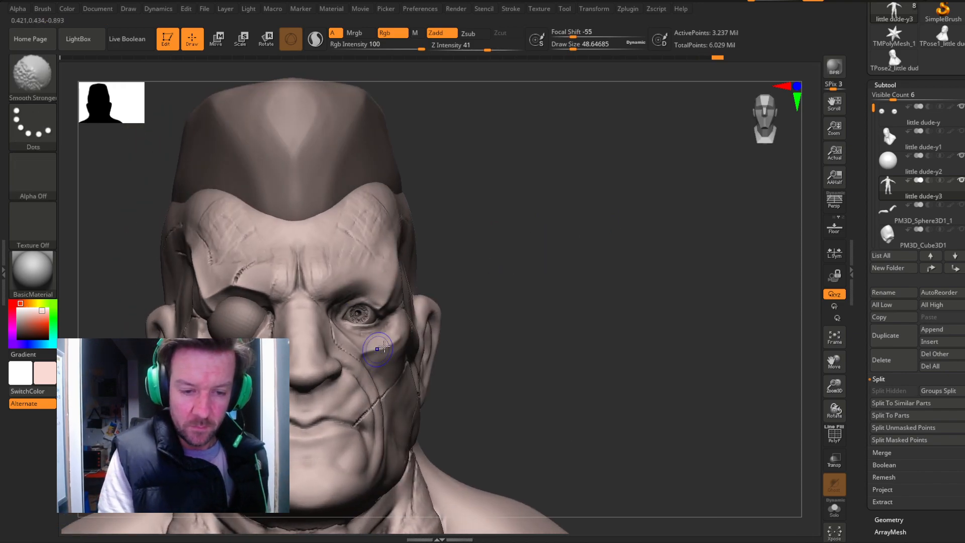
pyautogui.moveTo(426, 267); pyautogui.dragTo(696, 271)
pyautogui.moveTo(583, 264)
pyautogui.mouseDown()
pyautogui.moveTo(656, 246)
pyautogui.moveTo(644, 252)
pyautogui.moveTo(467, 207)
pyautogui.mouseUp()
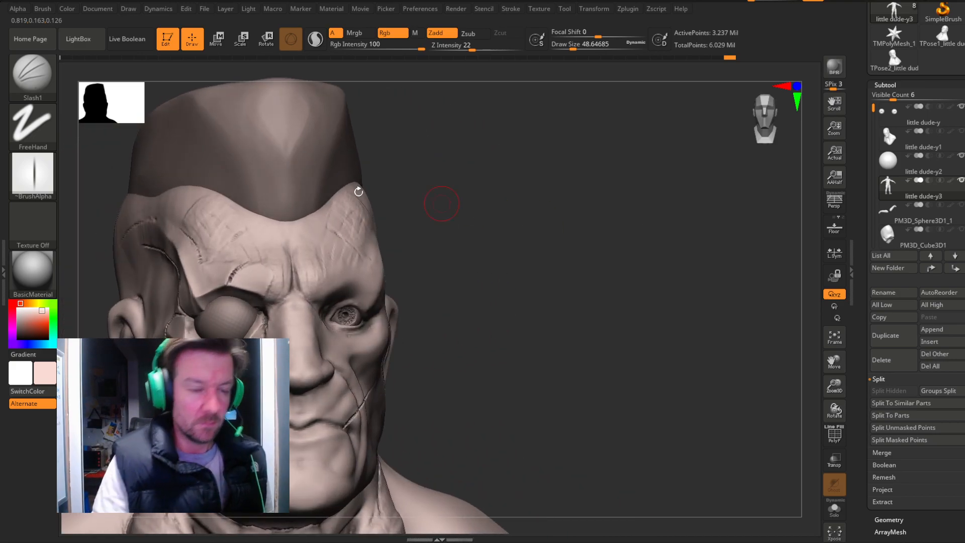
# Cut the line between the lips with the Slash1 brush and extend it down past the mouth corners.
pyautogui.click(55, 70)
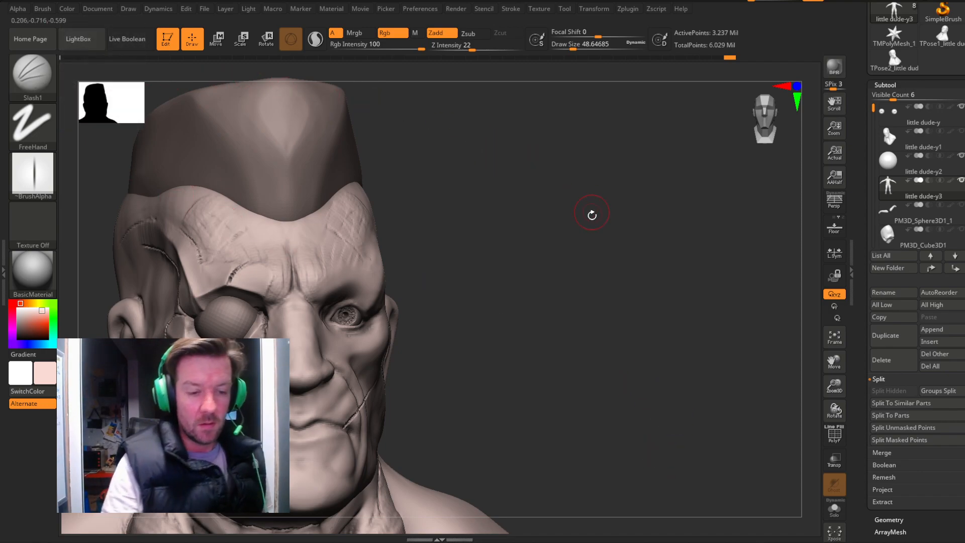
pyautogui.moveTo(592, 214); pyautogui.dragTo(579, 215)
pyautogui.moveTo(834, 387); pyautogui.dragTo(831, 324)
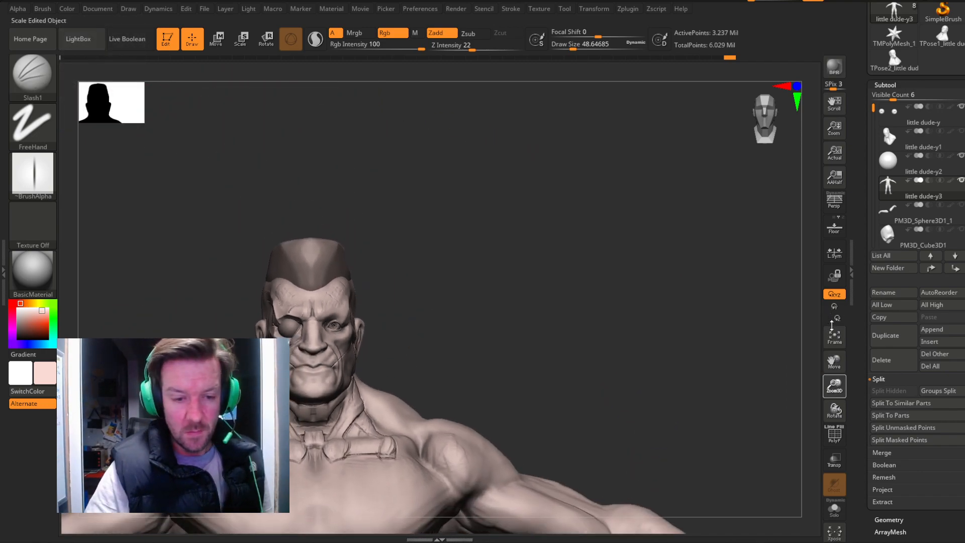
pyautogui.moveTo(724, 334); pyautogui.dragTo(734, 305)
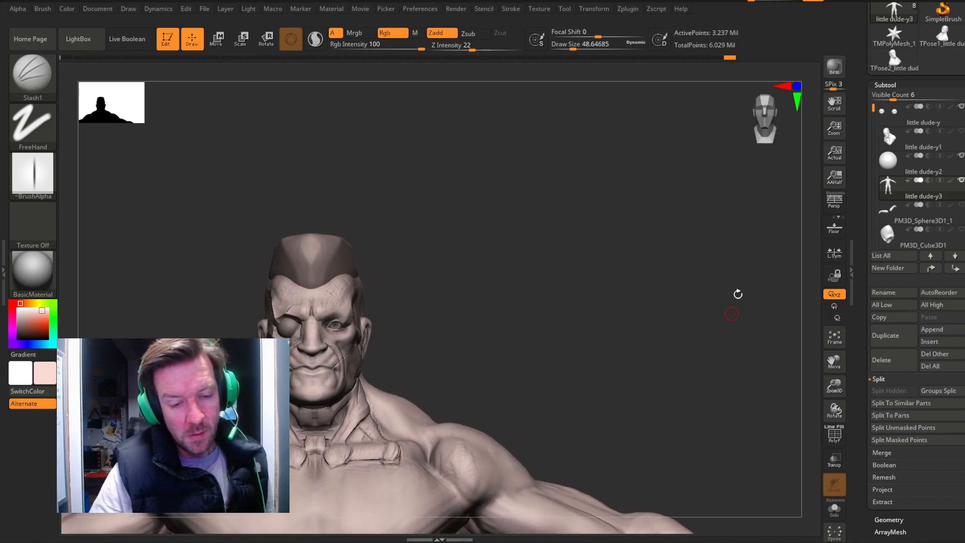
pyautogui.click(773, 138)
pyautogui.moveTo(836, 390); pyautogui.dragTo(854, 522)
pyautogui.moveTo(835, 362)
pyautogui.mouseDown()
pyautogui.moveTo(873, 302)
pyautogui.moveTo(873, 211)
pyautogui.mouseUp()
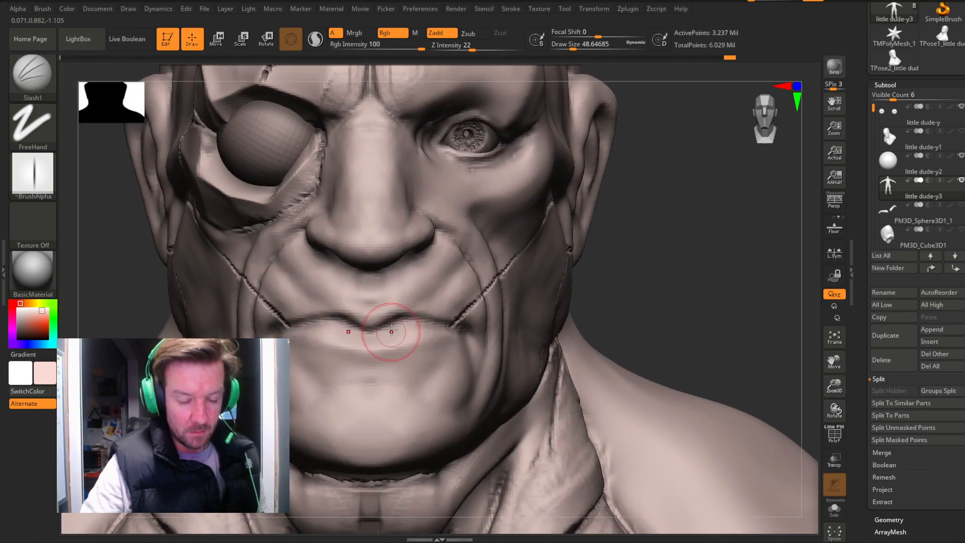
pyautogui.moveTo(370, 332)
pyautogui.mouseDown()
pyautogui.moveTo(406, 315)
pyautogui.moveTo(464, 326)
pyautogui.mouseUp()
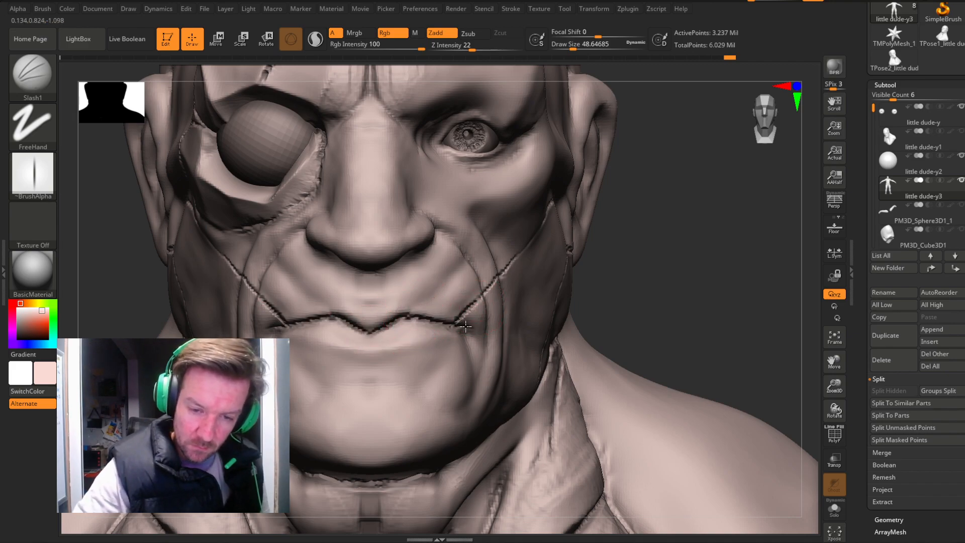
pyautogui.moveTo(663, 271); pyautogui.dragTo(593, 277)
pyautogui.moveTo(470, 324); pyautogui.dragTo(499, 332)
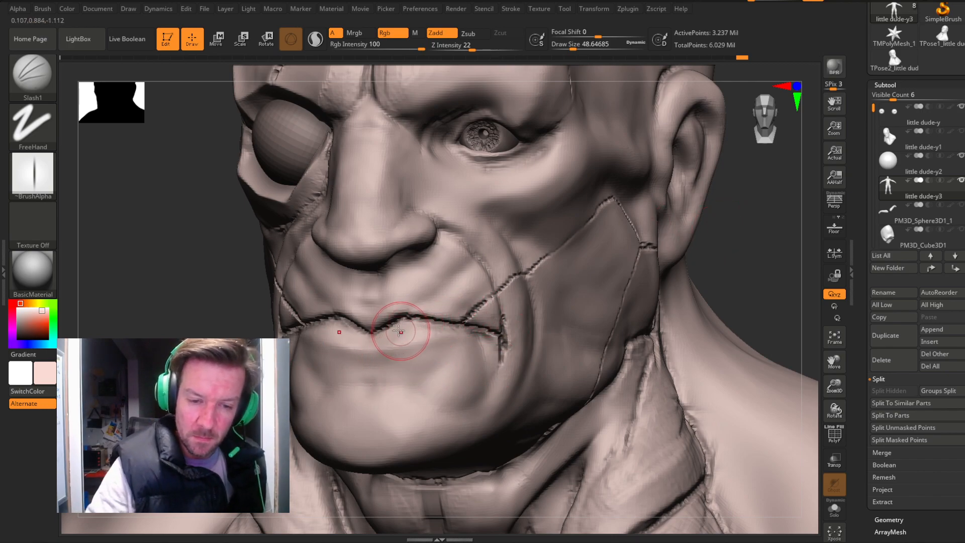
# Cut two parallel vertical seams from the lower lip down over the chin to its underside with Slash1.
pyautogui.moveTo(394, 323); pyautogui.dragTo(390, 332)
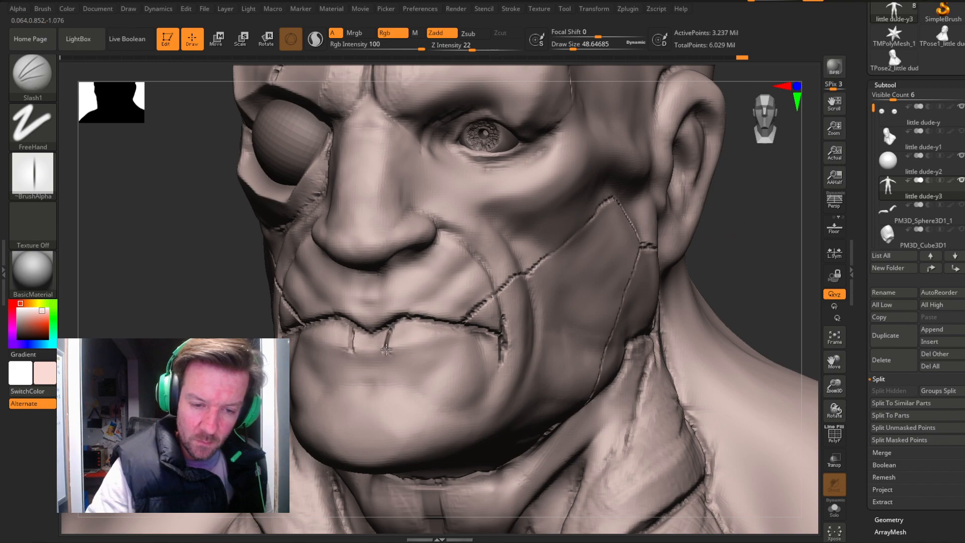
pyautogui.moveTo(734, 233); pyautogui.dragTo(596, 287)
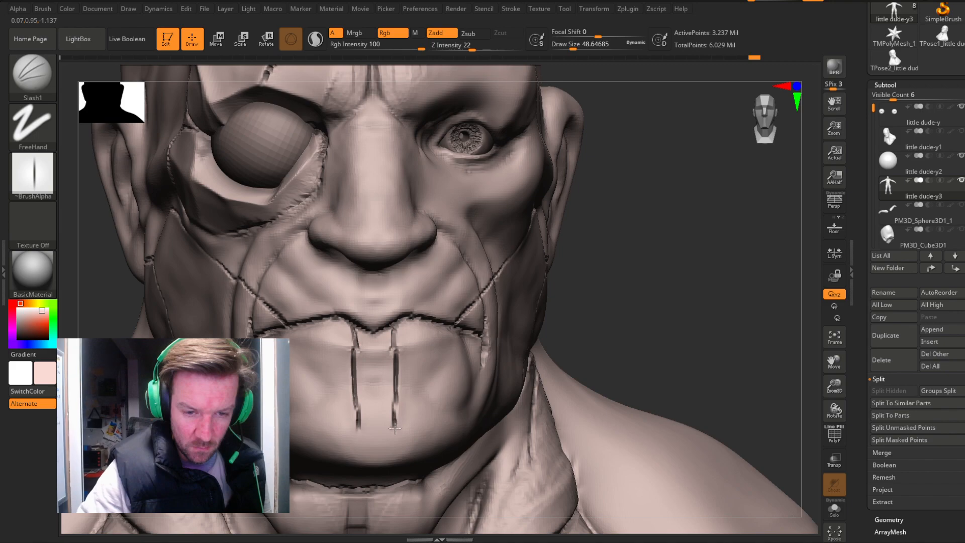
pyautogui.moveTo(591, 280)
pyautogui.mouseDown()
pyautogui.moveTo(638, 222)
pyautogui.moveTo(489, 304)
pyautogui.mouseUp()
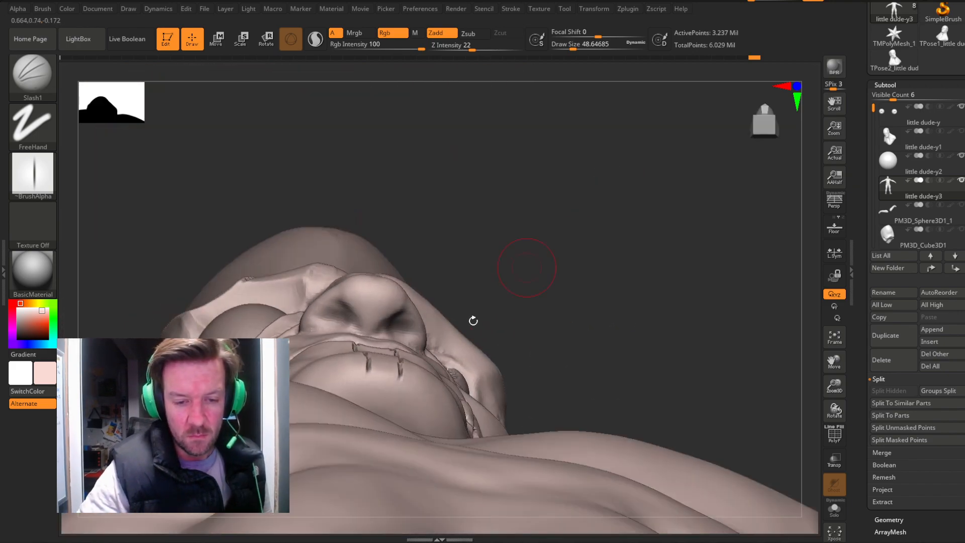
pyautogui.moveTo(559, 242); pyautogui.dragTo(556, 258)
pyautogui.moveTo(379, 392); pyautogui.dragTo(377, 398)
pyautogui.moveTo(657, 222); pyautogui.dragTo(807, 201)
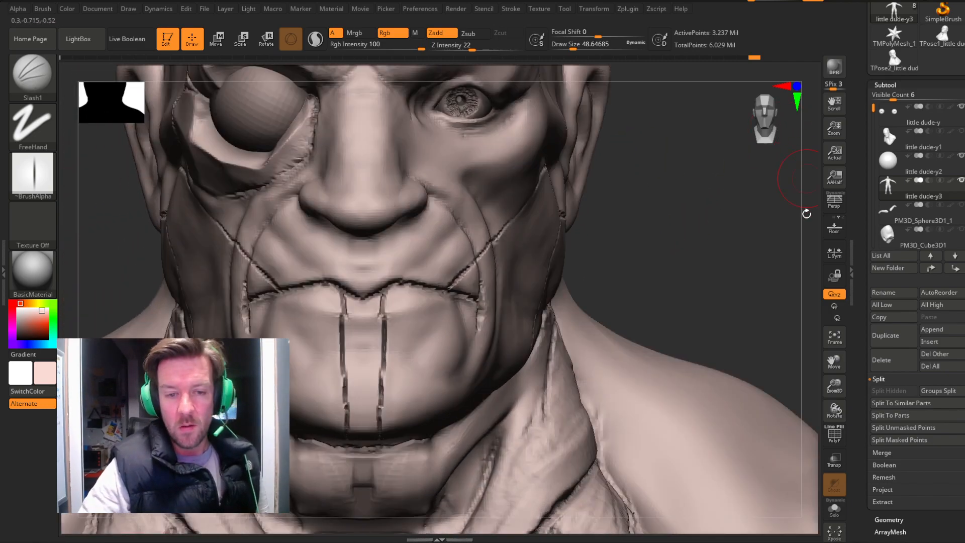
# Switch to the ClayBuildup brush and collapse the Subtool settings.
pyautogui.moveTo(842, 385); pyautogui.dragTo(810, 309)
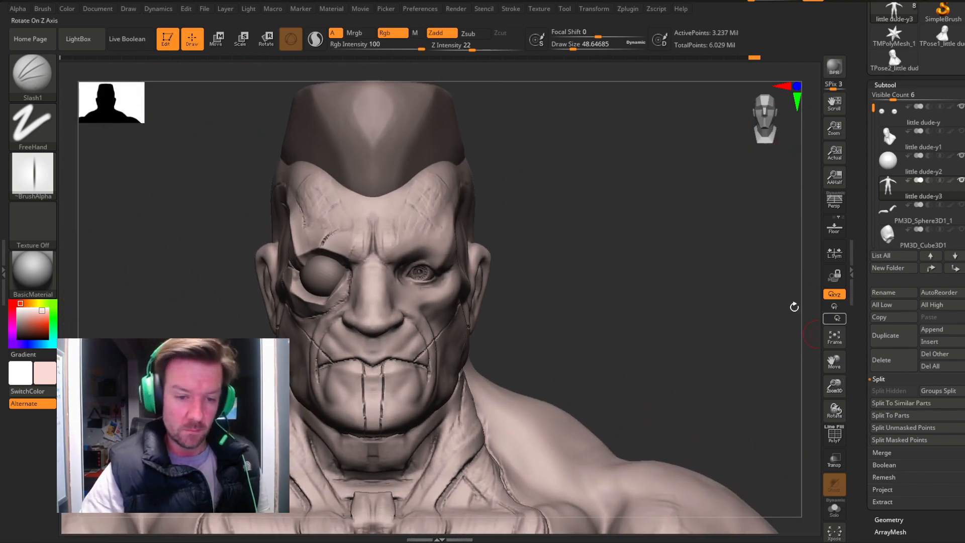
pyautogui.moveTo(787, 125); pyautogui.dragTo(681, 158)
pyautogui.press('b')
pyautogui.press('c')
pyautogui.press('b')
pyautogui.moveTo(628, 249); pyautogui.dragTo(685, 205)
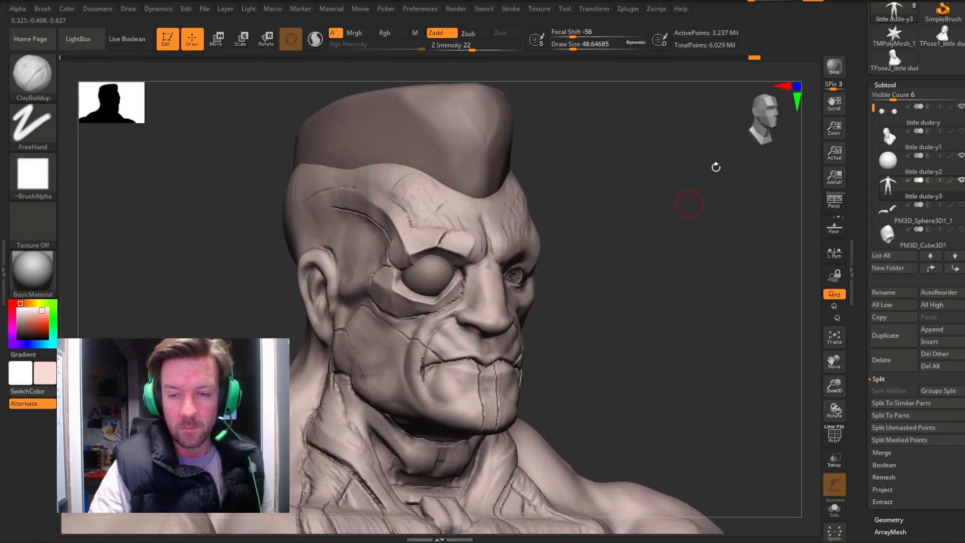
pyautogui.moveTo(758, 120); pyautogui.dragTo(786, 168)
pyautogui.moveTo(832, 369); pyautogui.dragTo(808, 266)
pyautogui.moveTo(744, 282); pyautogui.dragTo(686, 277)
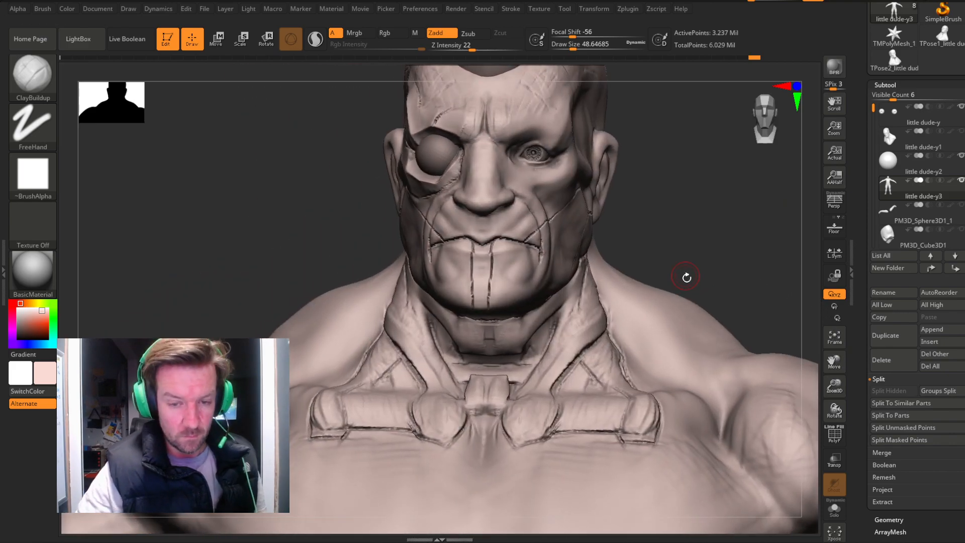
pyautogui.click(885, 85)
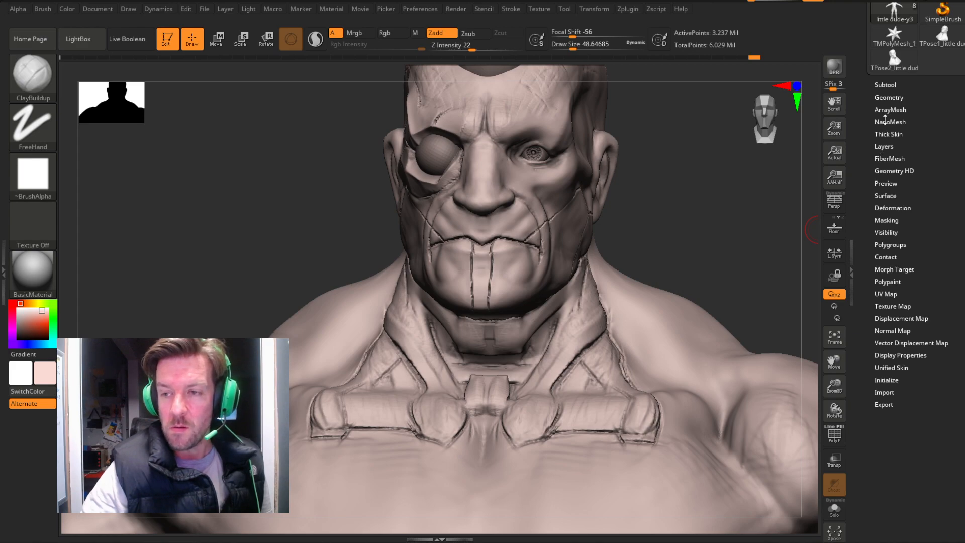
# Build up form on the cheeks, jaw and chin with ClayBuildup at a draw size of about 74.
pyautogui.moveTo(802, 130)
pyautogui.mouseDown()
pyautogui.moveTo(723, 183)
pyautogui.moveTo(701, 169)
pyautogui.mouseUp()
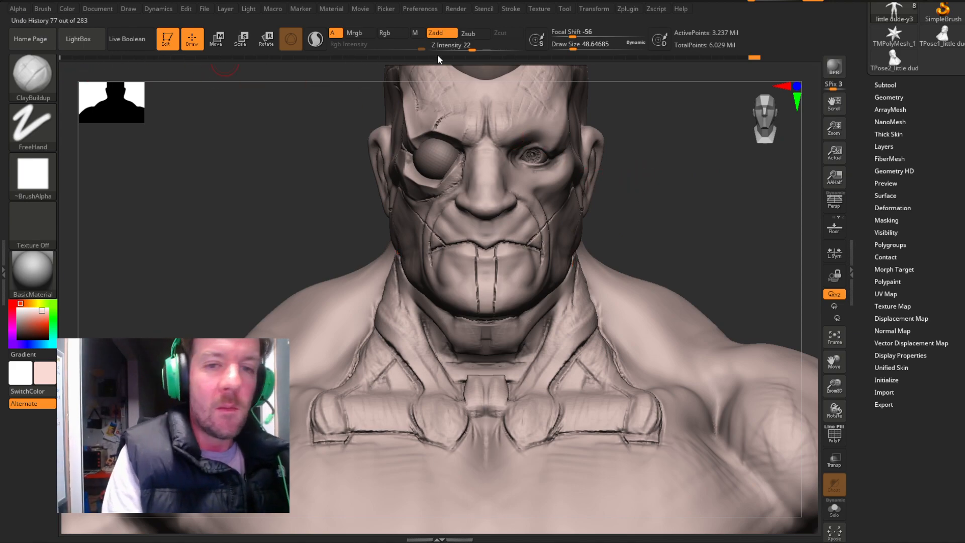
pyautogui.click(578, 45)
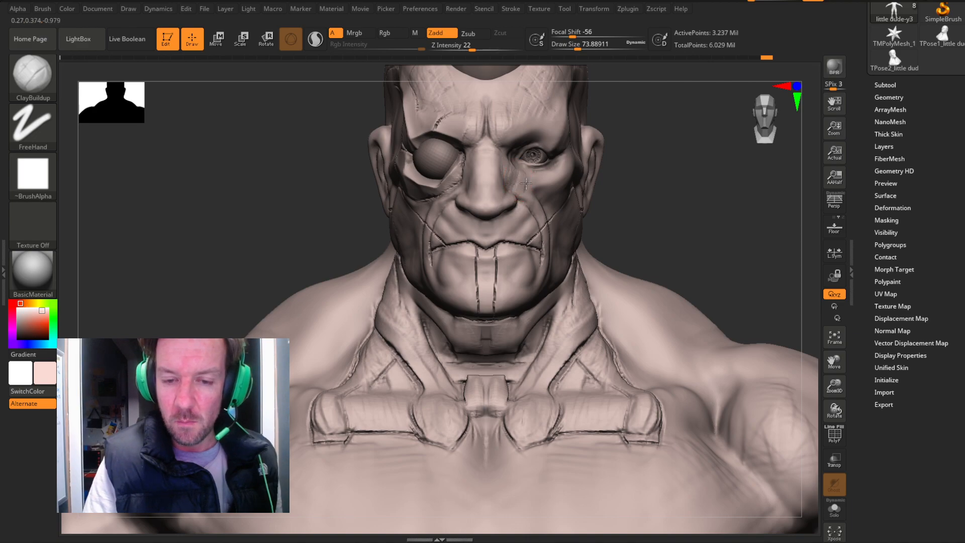
pyautogui.moveTo(544, 200); pyautogui.dragTo(539, 221)
pyautogui.moveTo(698, 204); pyautogui.dragTo(548, 218)
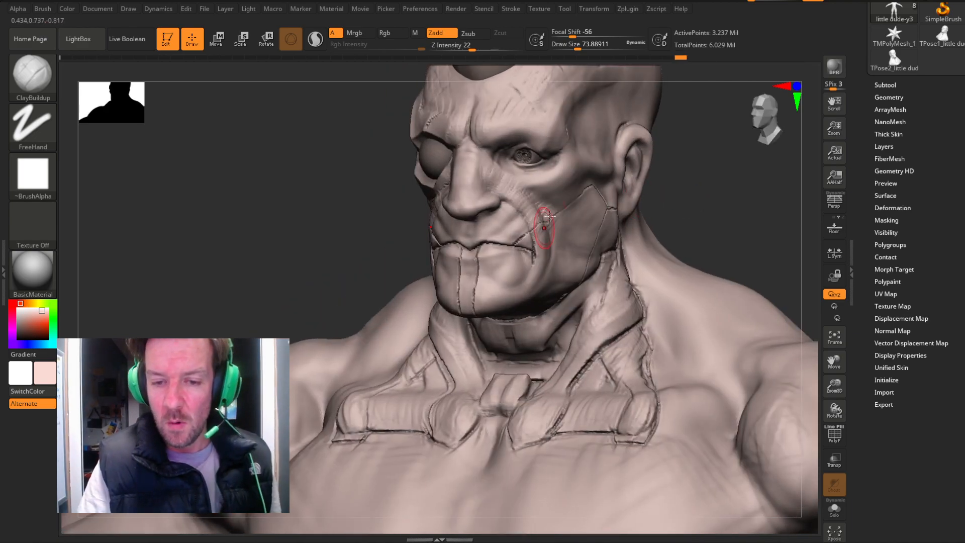
pyautogui.moveTo(542, 251); pyautogui.dragTo(559, 274)
pyautogui.moveTo(635, 243); pyautogui.dragTo(754, 189)
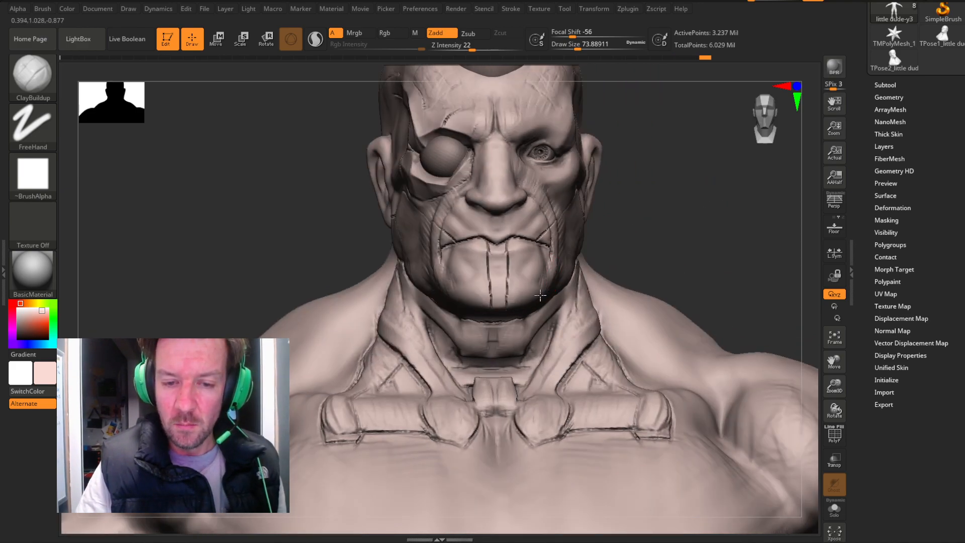
pyautogui.moveTo(646, 208)
pyautogui.mouseDown()
pyautogui.moveTo(693, 209)
pyautogui.moveTo(628, 219)
pyautogui.mouseUp()
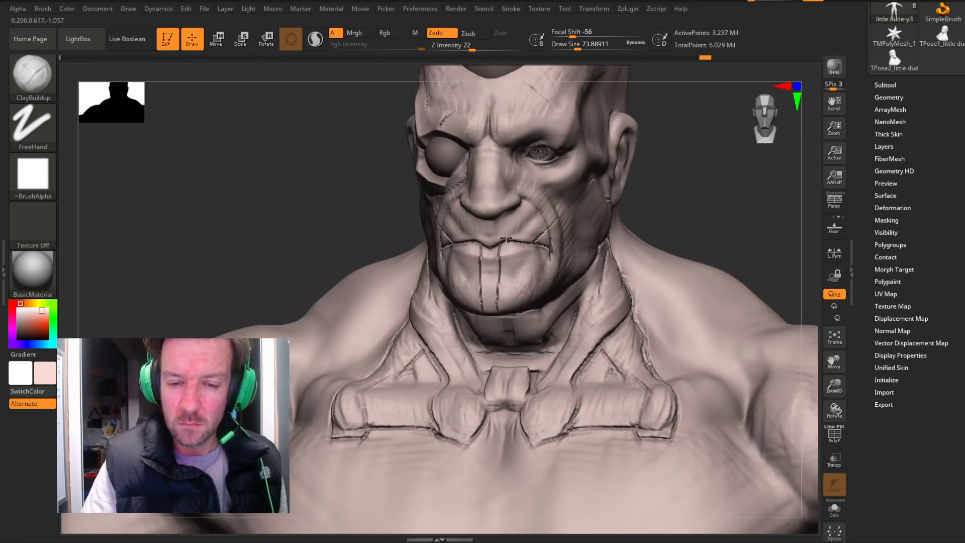
pyautogui.moveTo(676, 191); pyautogui.dragTo(724, 195)
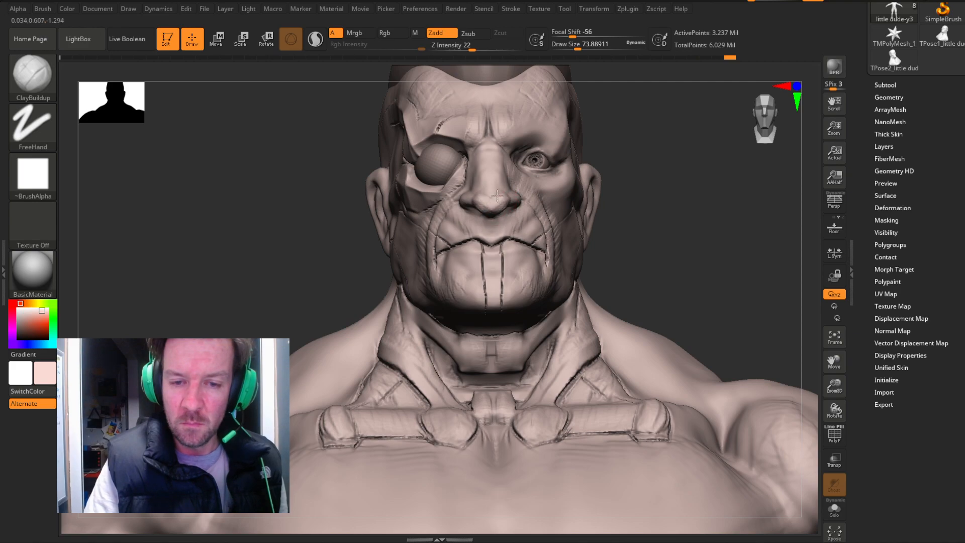
# Build up the tip, sides and bridge of the nose with ClayBuildup strokes.
pyautogui.moveTo(561, 158); pyautogui.dragTo(508, 203, button='right')
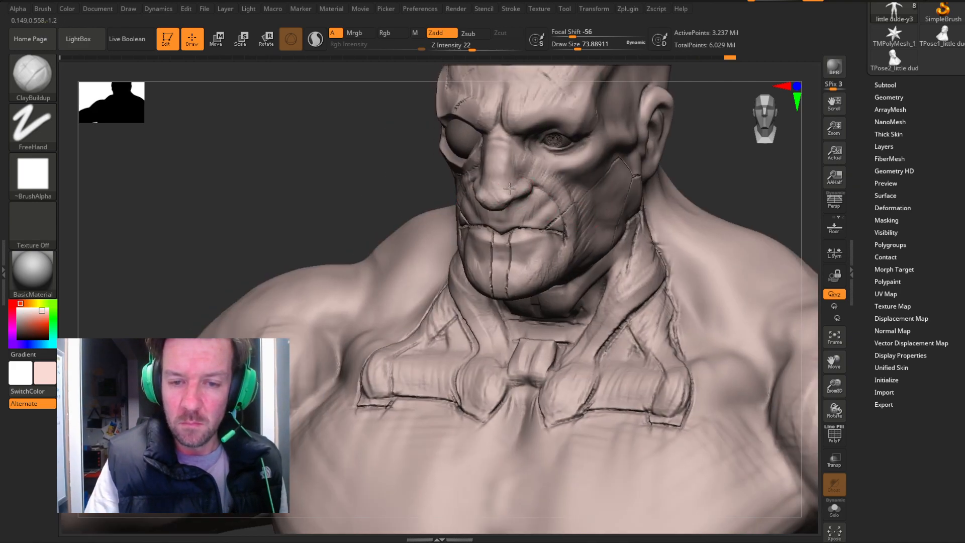
pyautogui.moveTo(715, 166)
pyautogui.mouseDown()
pyautogui.moveTo(729, 165)
pyautogui.moveTo(625, 194)
pyautogui.moveTo(565, 232)
pyautogui.mouseUp()
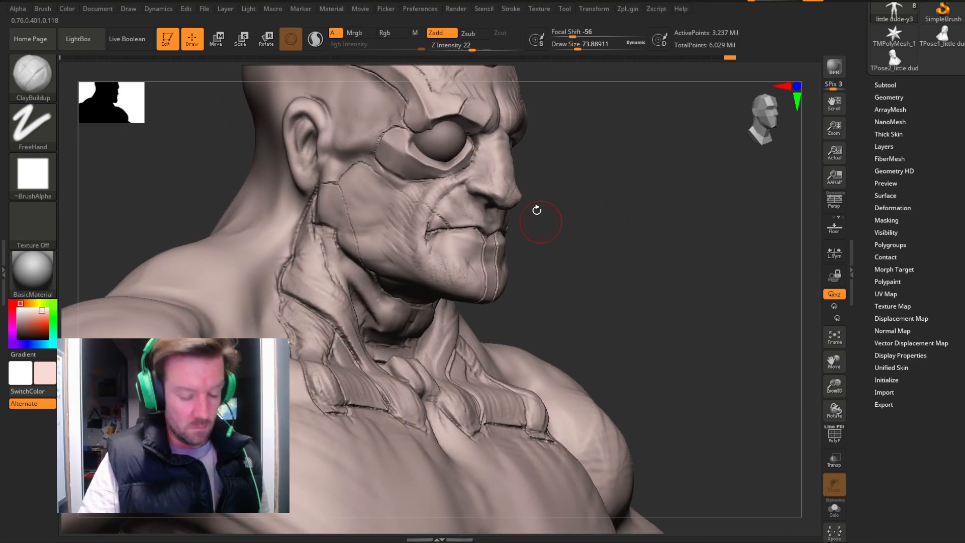
pyautogui.press('shift')
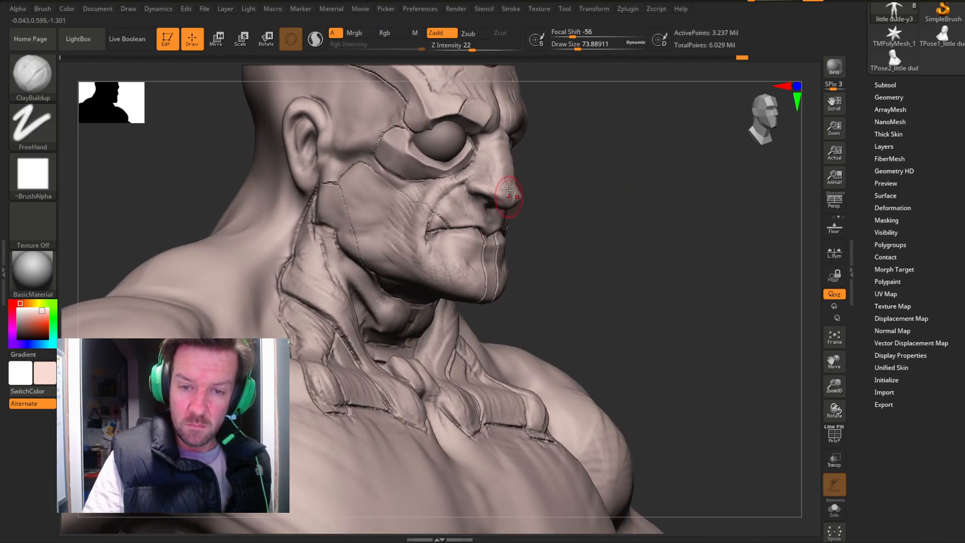
pyautogui.moveTo(644, 196); pyautogui.dragTo(540, 189)
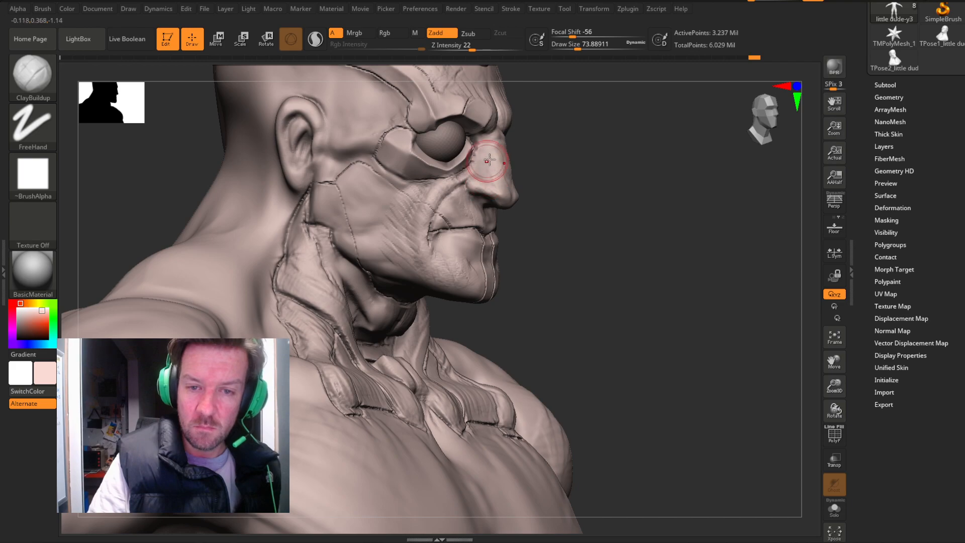
pyautogui.moveTo(473, 173); pyautogui.dragTo(491, 150)
pyautogui.moveTo(634, 176); pyautogui.dragTo(532, 165)
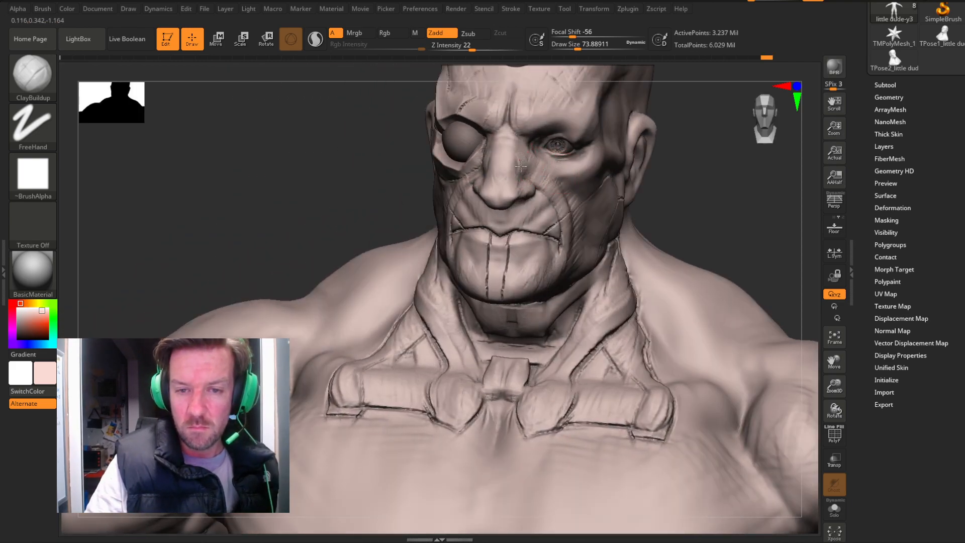
pyautogui.moveTo(524, 136); pyautogui.dragTo(527, 147)
# Build up the left jawline with ClayBuildup, covering the lower part of the jaw seam.
pyautogui.moveTo(687, 162); pyautogui.dragTo(695, 161)
pyautogui.moveTo(680, 196); pyautogui.dragTo(585, 188)
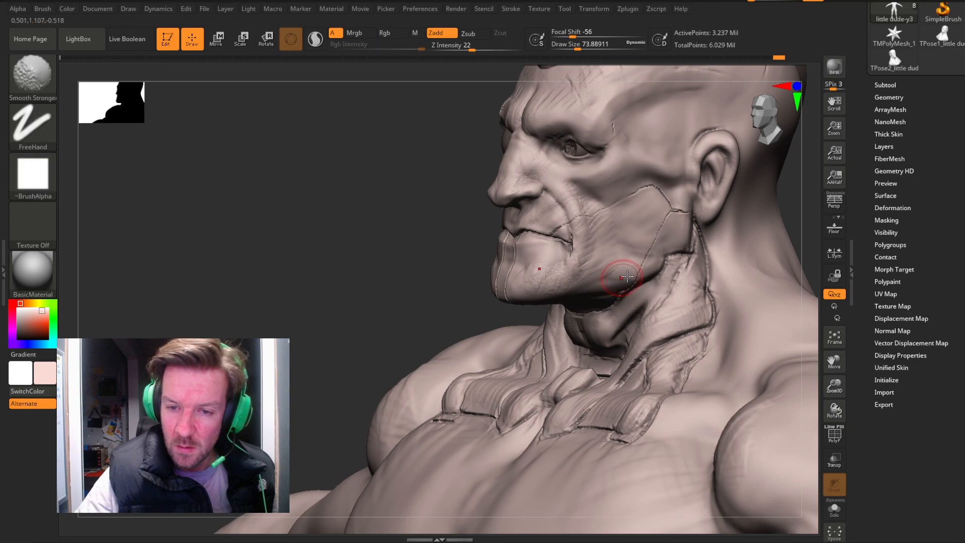
pyautogui.moveTo(647, 271); pyautogui.dragTo(629, 279)
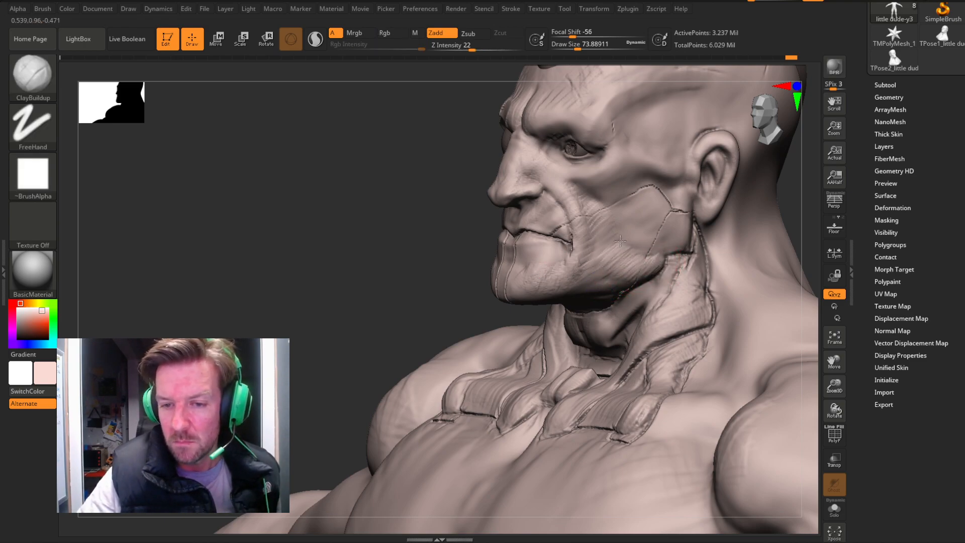
# Lay ClayBuildup strokes below the left cheekbone and diagonally across the cheek panel towards the jaw.
pyautogui.moveTo(581, 200)
pyautogui.mouseDown()
pyautogui.moveTo(606, 182)
pyautogui.moveTo(578, 188)
pyautogui.moveTo(601, 190)
pyautogui.mouseUp()
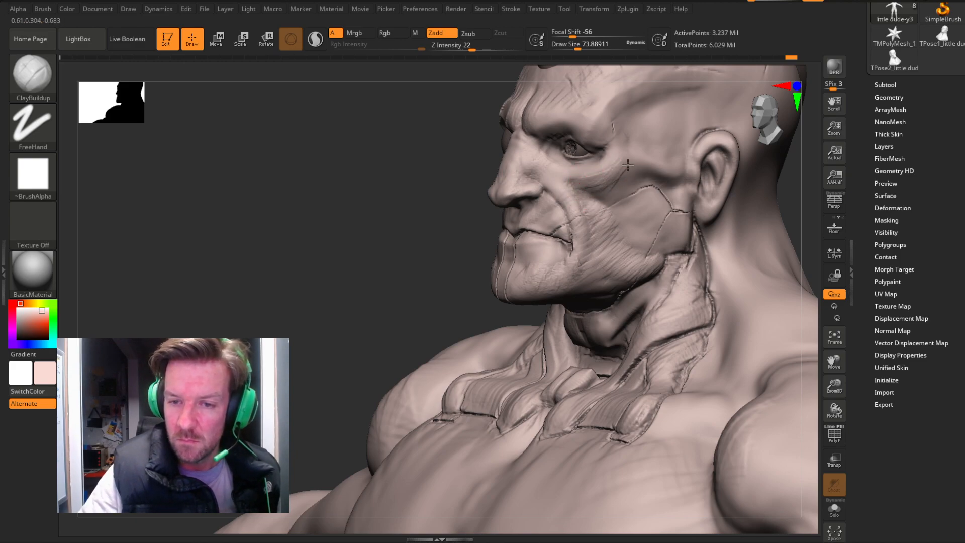
pyautogui.moveTo(573, 189); pyautogui.dragTo(562, 179)
pyautogui.moveTo(412, 280)
pyautogui.mouseDown()
pyautogui.moveTo(543, 280)
pyautogui.moveTo(367, 277)
pyautogui.mouseUp()
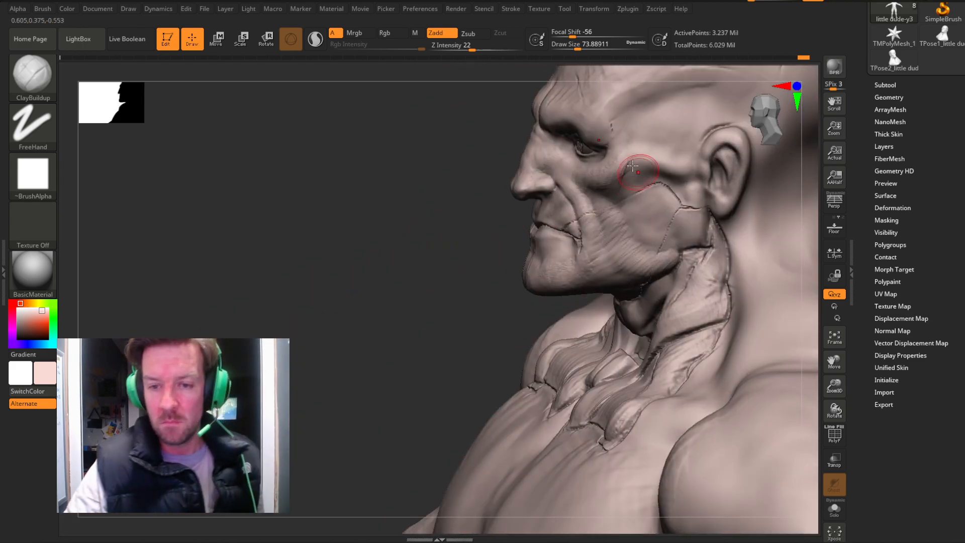
pyautogui.moveTo(619, 182)
pyautogui.mouseDown()
pyautogui.moveTo(659, 200)
pyautogui.moveTo(704, 243)
pyautogui.moveTo(674, 252)
pyautogui.mouseUp()
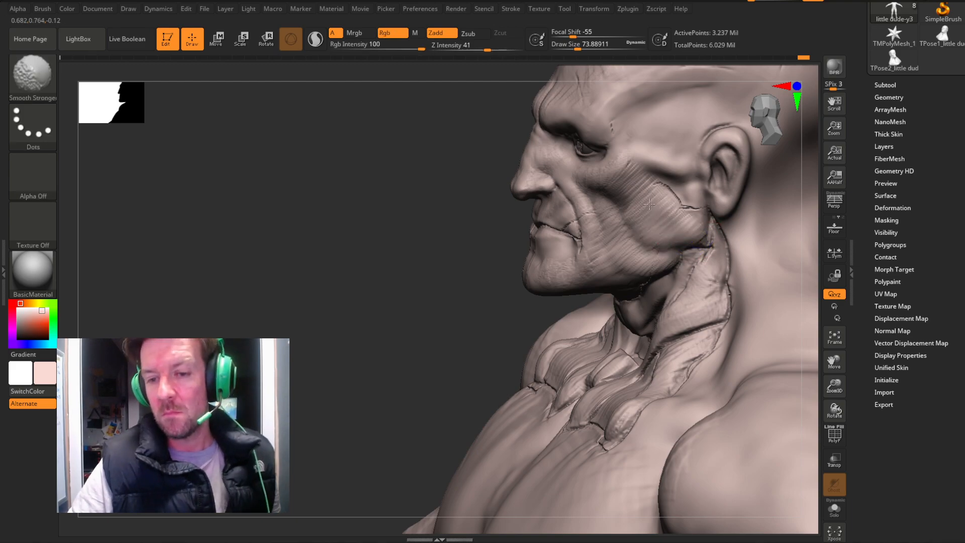
# Smooth the ClayBuildup strokes on the left cheek and down past the corner of the mouth.
pyautogui.keyDown('shift'); pyautogui.moveTo(658, 202); pyautogui.dragTo(578, 223); pyautogui.keyUp('shift')
pyautogui.moveTo(611, 198); pyautogui.dragTo(754, 294, button='right')
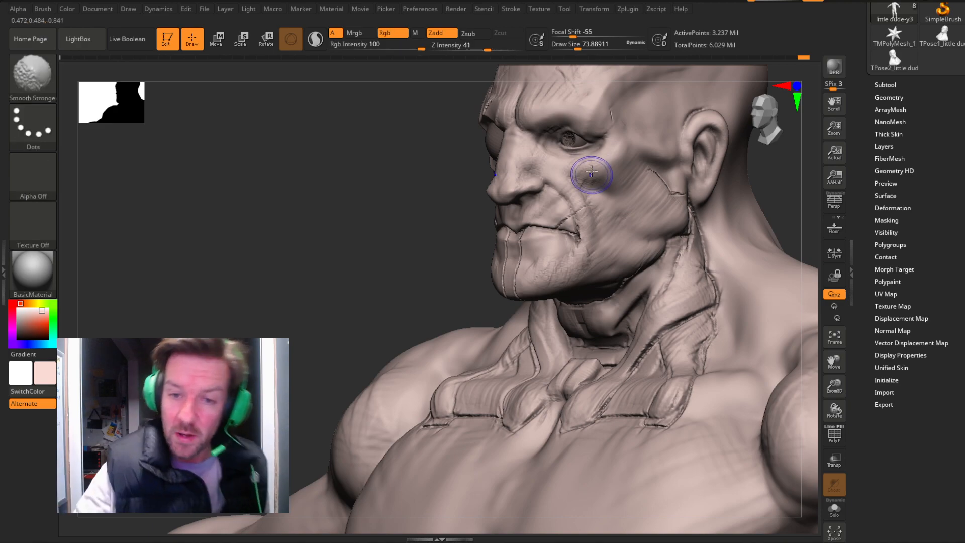
pyautogui.moveTo(576, 182)
pyautogui.keyDown('shift'); pyautogui.mouseDown()
pyautogui.moveTo(586, 246)
pyautogui.moveTo(580, 291)
pyautogui.mouseUp(); pyautogui.keyUp('shift')
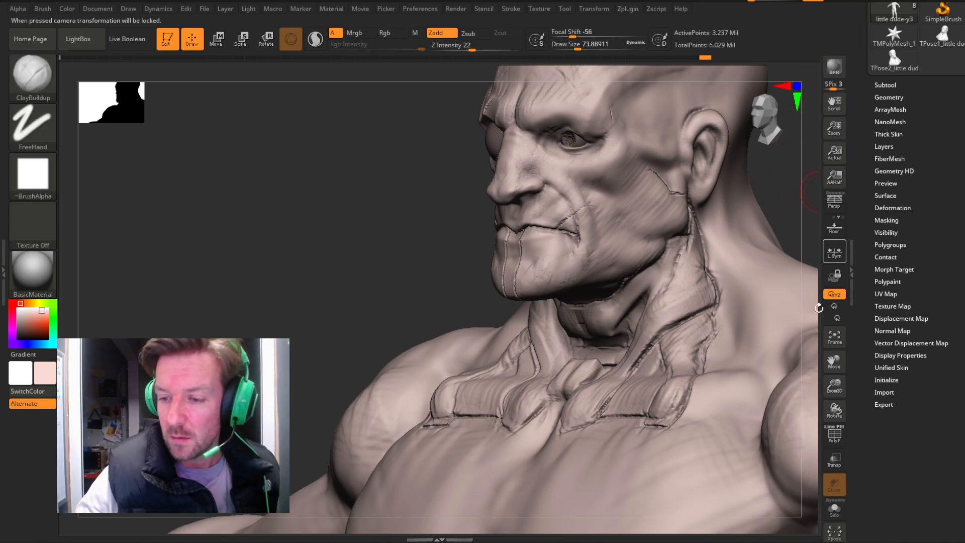
pyautogui.moveTo(834, 361)
pyautogui.mouseDown()
pyautogui.moveTo(808, 358)
pyautogui.moveTo(689, 233)
pyautogui.moveTo(704, 203)
pyautogui.moveTo(677, 212)
pyautogui.moveTo(543, 168)
pyautogui.mouseUp()
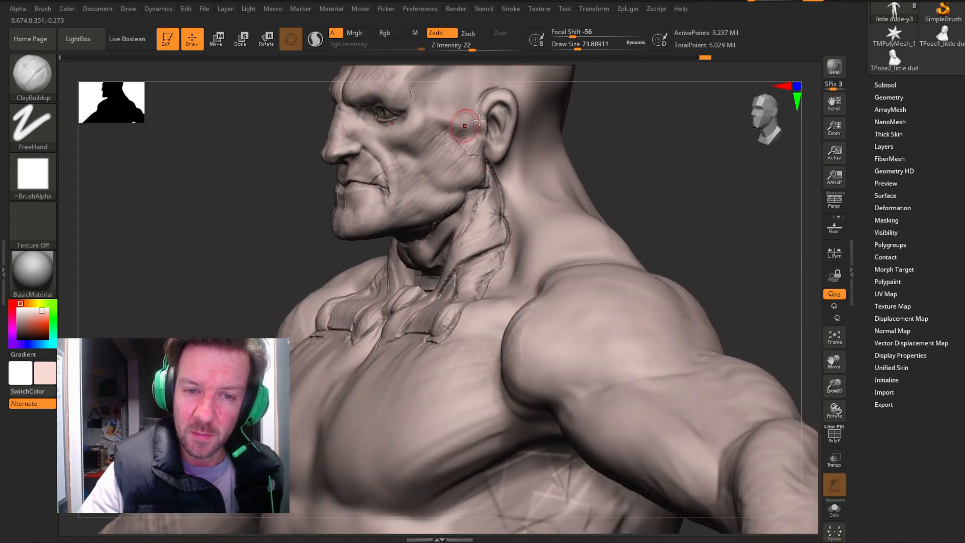
# Build up the left cheekbone and the rear of the cheek in front of the ear with ClayBuildup.
pyautogui.moveTo(442, 122); pyautogui.dragTo(419, 135)
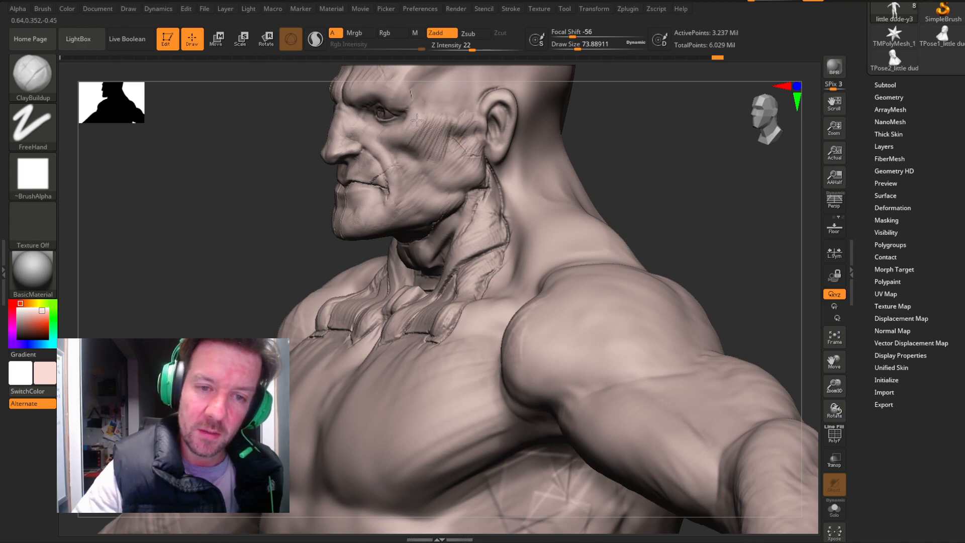
pyautogui.moveTo(644, 145)
pyautogui.mouseDown()
pyautogui.moveTo(687, 156)
pyautogui.moveTo(671, 154)
pyautogui.mouseUp()
pyautogui.moveTo(570, 141); pyautogui.dragTo(520, 138)
pyautogui.moveTo(626, 147)
pyautogui.mouseDown()
pyautogui.moveTo(662, 145)
pyautogui.moveTo(479, 132)
pyautogui.mouseUp()
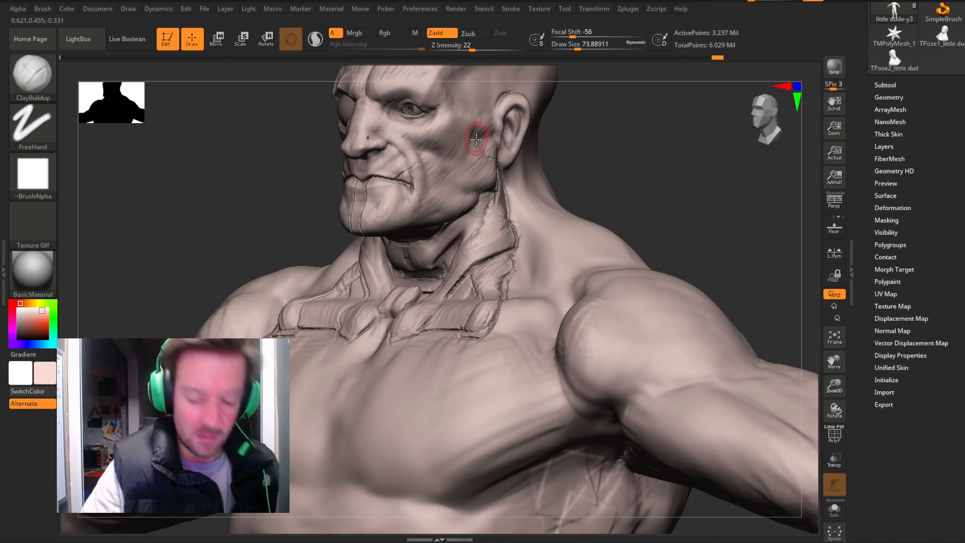
pyautogui.moveTo(463, 151); pyautogui.dragTo(475, 147)
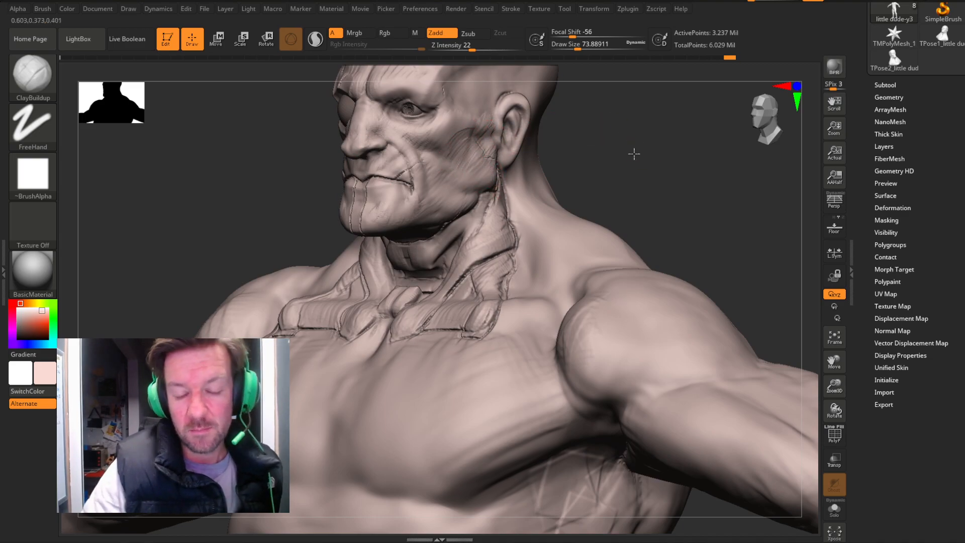
pyautogui.moveTo(637, 155); pyautogui.dragTo(497, 152)
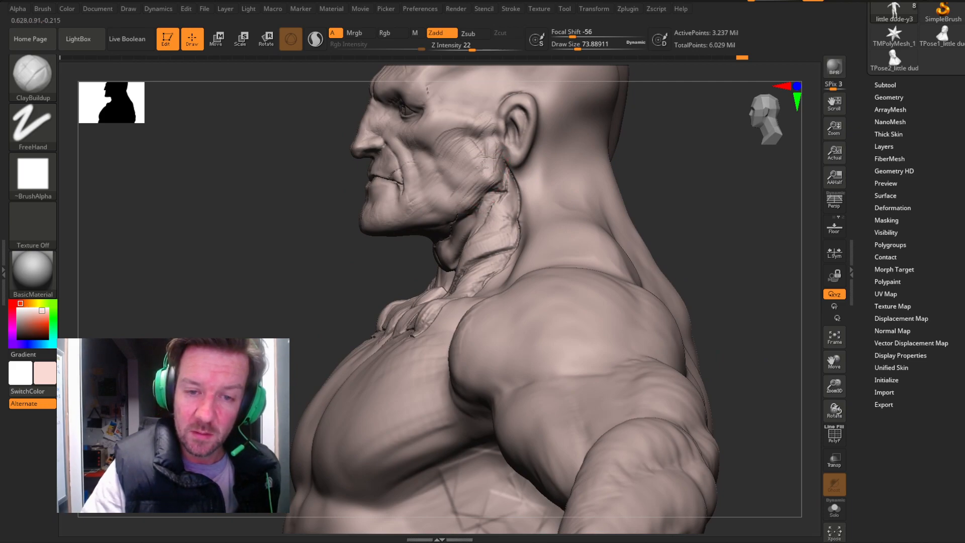
pyautogui.moveTo(650, 151); pyautogui.dragTo(683, 144)
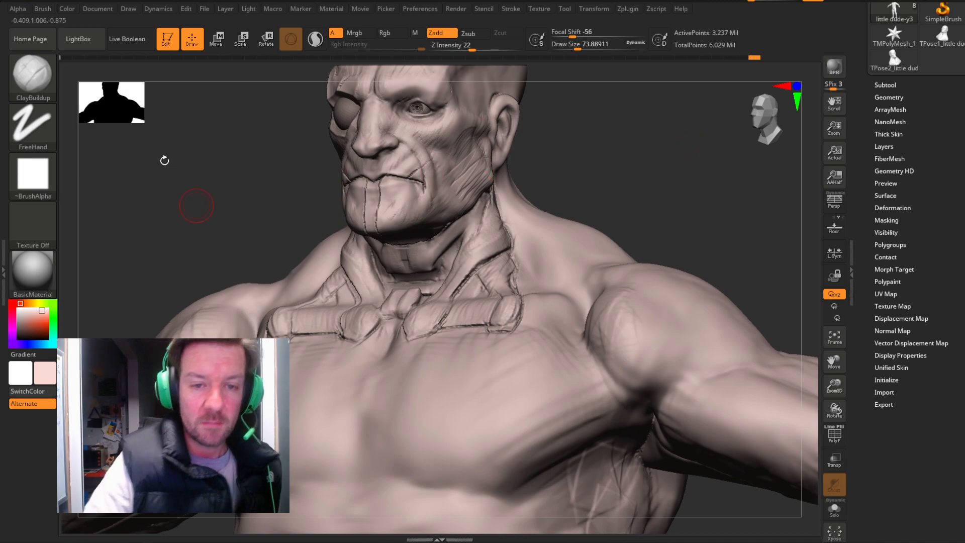
# Pull the rear of the left jaw inward with the Move brush at a draw size of about 280.
pyautogui.press('b')
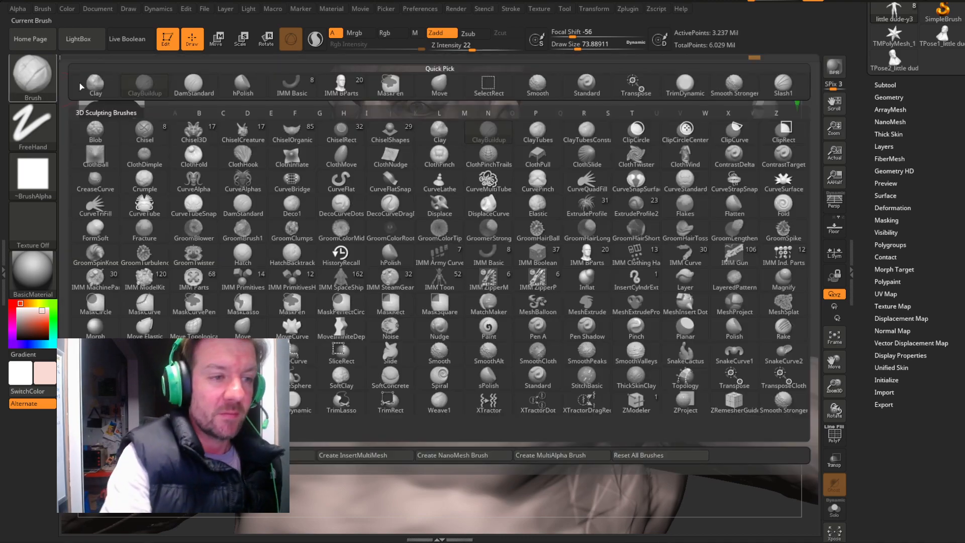
pyautogui.click(452, 86)
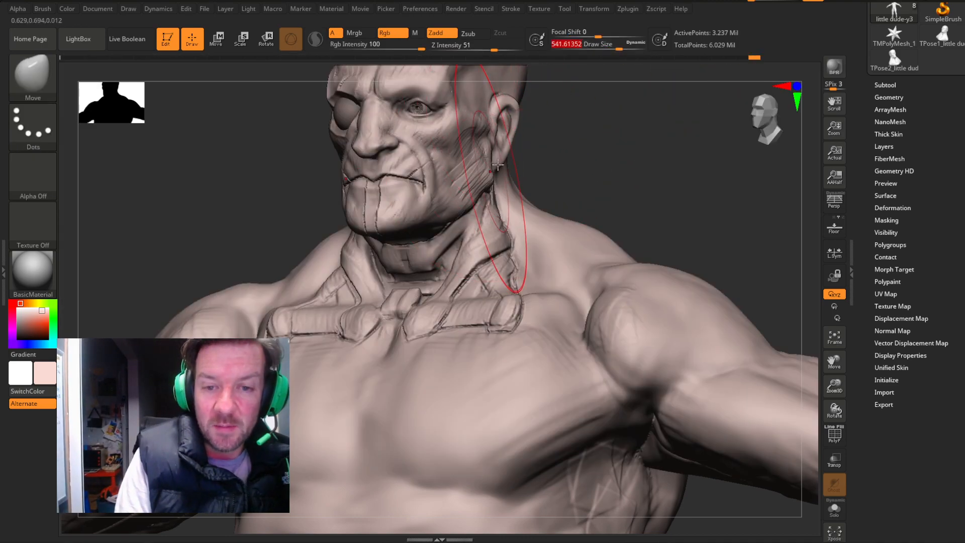
pyautogui.moveTo(611, 46); pyautogui.dragTo(600, 46)
pyautogui.moveTo(489, 172); pyautogui.dragTo(478, 172)
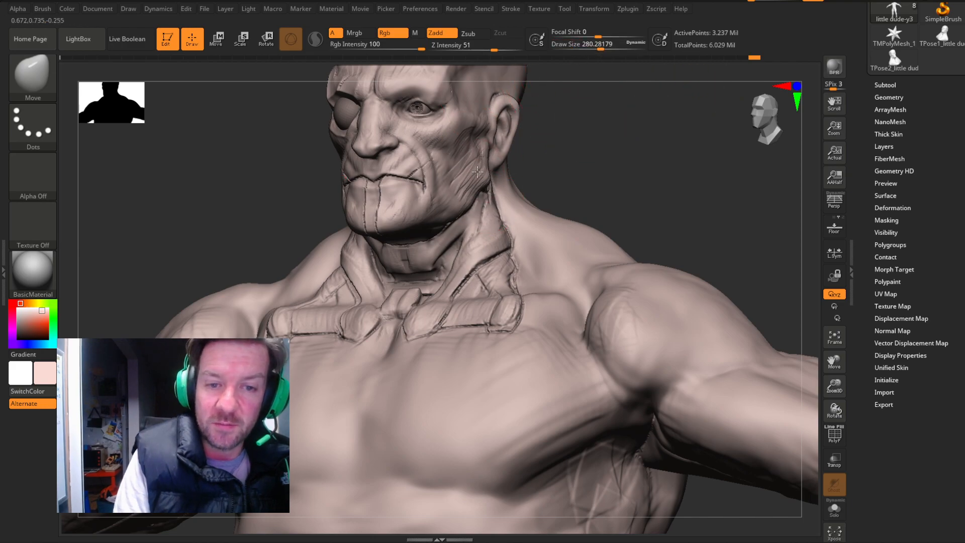
pyautogui.click(773, 121)
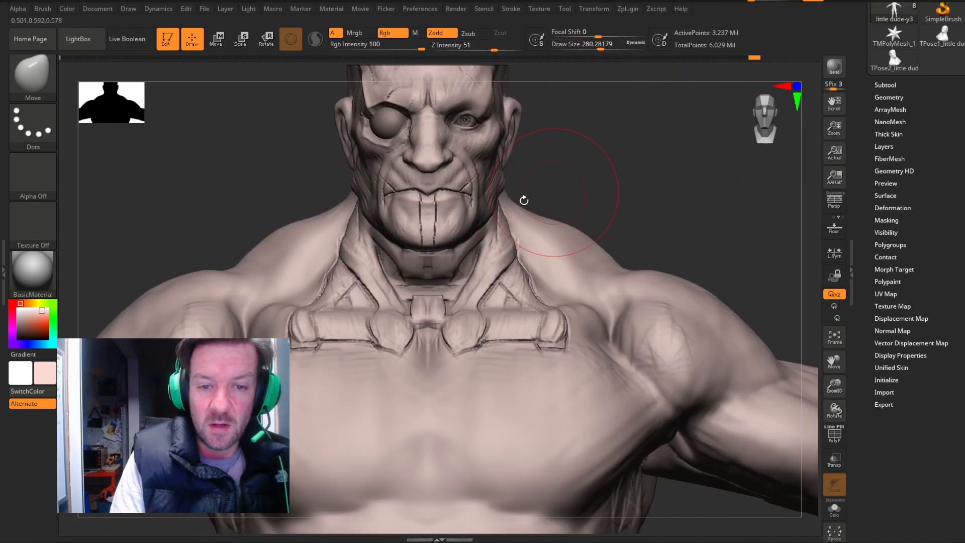
# Refine the jaw edge below the ear with the Move brush at draw sizes of about 87 and 124.
pyautogui.moveTo(618, 157); pyautogui.dragTo(578, 44)
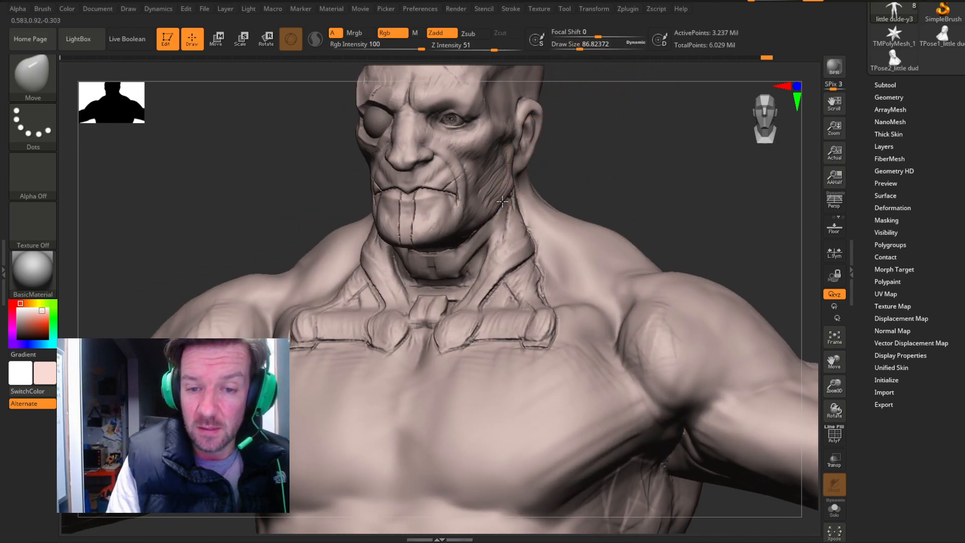
pyautogui.moveTo(609, 162)
pyautogui.mouseDown()
pyautogui.moveTo(642, 164)
pyautogui.moveTo(631, 161)
pyautogui.mouseUp()
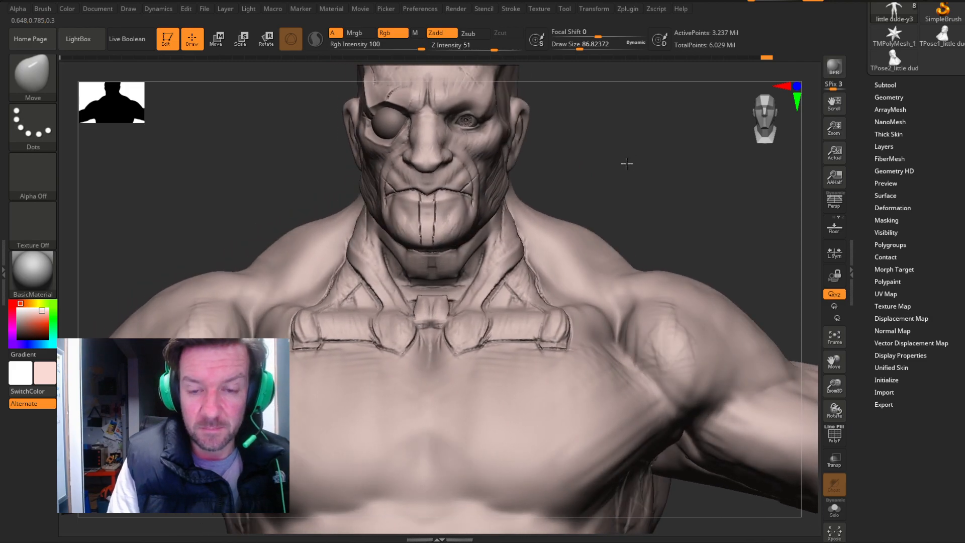
pyautogui.moveTo(579, 45); pyautogui.dragTo(585, 45)
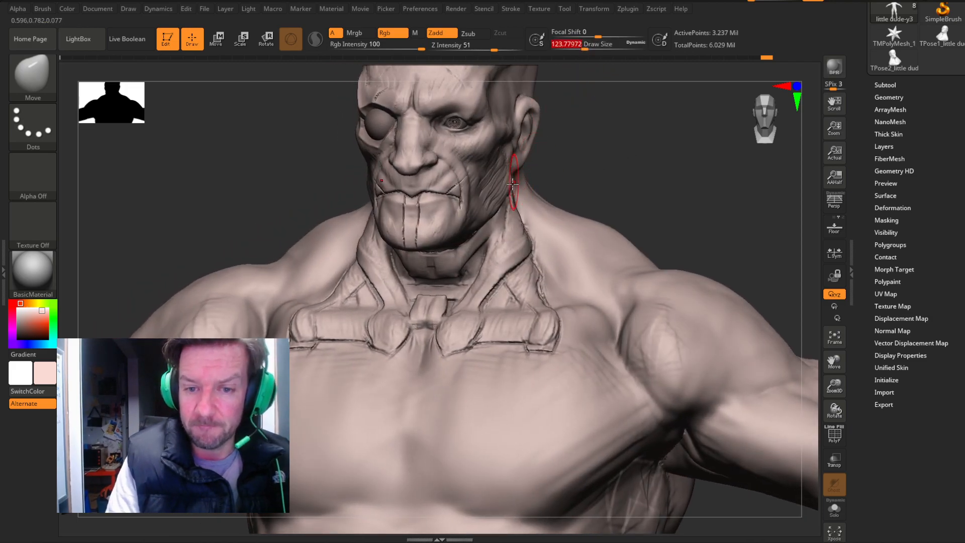
pyautogui.moveTo(603, 145)
pyautogui.mouseDown()
pyautogui.moveTo(644, 134)
pyautogui.moveTo(574, 142)
pyautogui.moveTo(479, 208)
pyautogui.moveTo(663, 173)
pyautogui.moveTo(643, 181)
pyautogui.moveTo(609, 169)
pyautogui.mouseUp()
# Reshape the jawline in profile with Move at a draw size of about 268 and smooth the cheek strokes.
pyautogui.moveTo(585, 44); pyautogui.dragTo(599, 44)
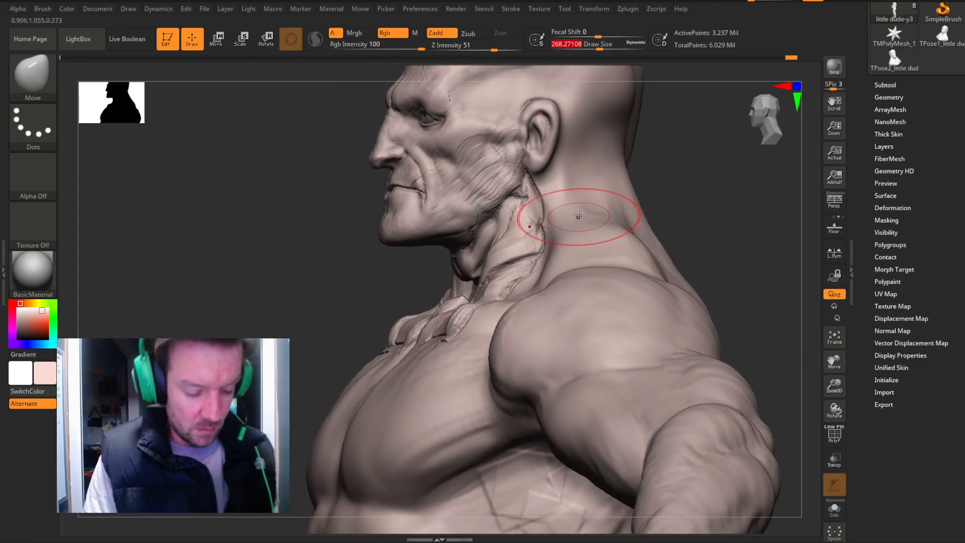
pyautogui.press('ctrl')
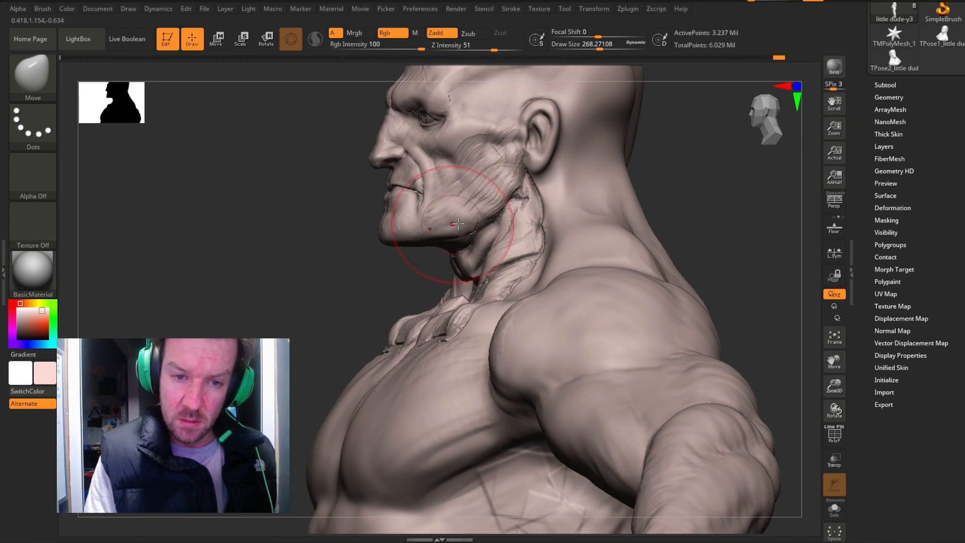
pyautogui.moveTo(690, 178)
pyautogui.mouseDown()
pyautogui.moveTo(766, 127)
pyautogui.moveTo(787, 218)
pyautogui.mouseUp()
pyautogui.moveTo(837, 361); pyautogui.dragTo(886, 390)
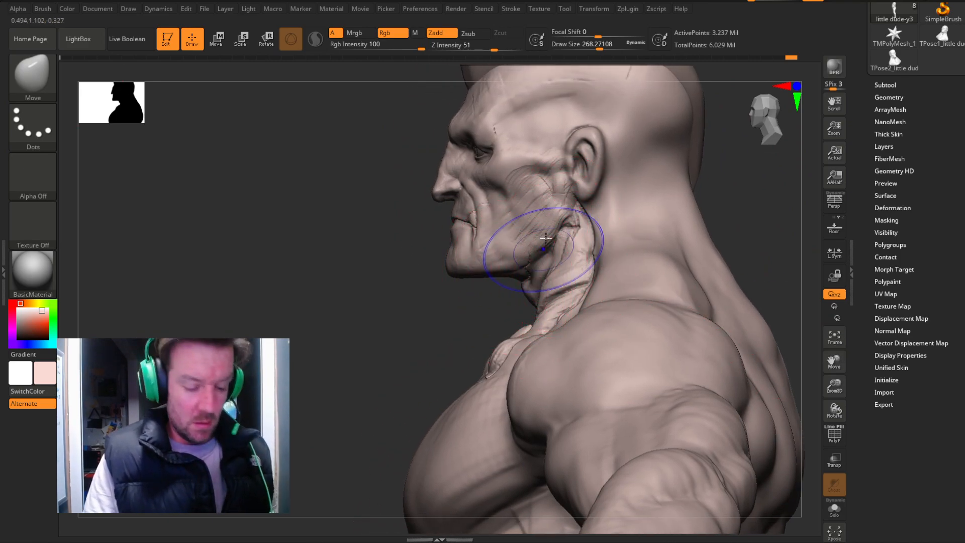
pyautogui.press('shift')
pyautogui.moveTo(704, 216)
pyautogui.mouseDown()
pyautogui.moveTo(683, 213)
pyautogui.moveTo(711, 209)
pyautogui.moveTo(661, 216)
pyautogui.mouseUp()
# Build up the front and side of the chin with ClayBuildup at a draw size of 112.
pyautogui.press('b')
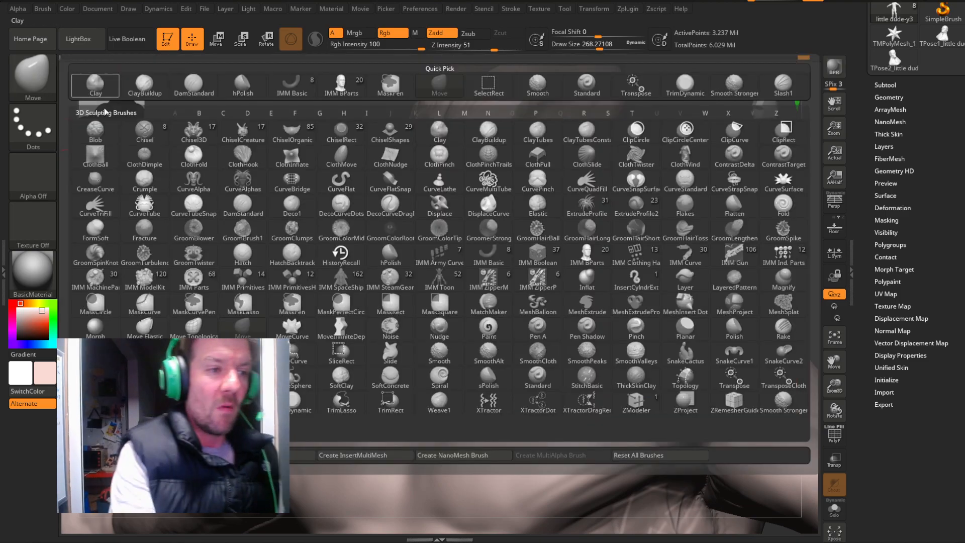
pyautogui.click(145, 86)
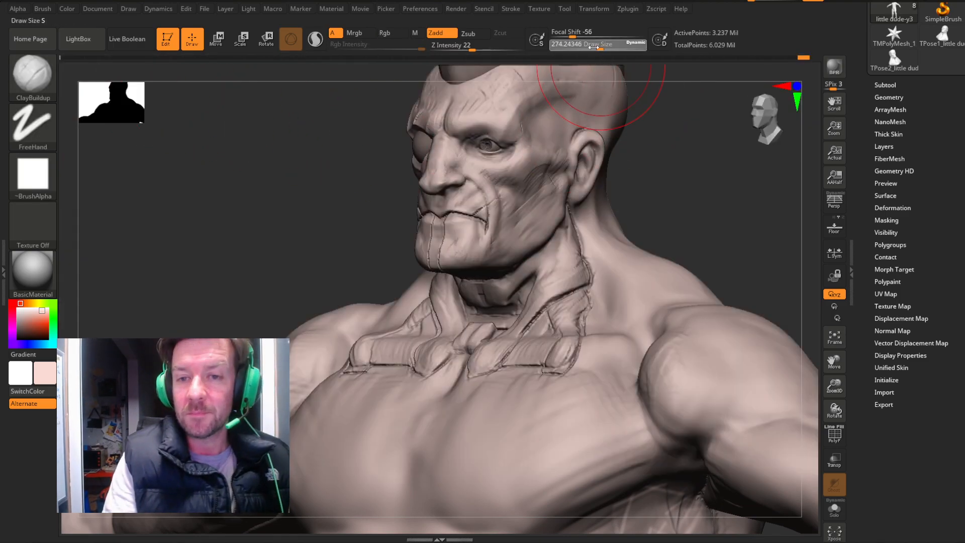
pyautogui.moveTo(713, 202); pyautogui.dragTo(692, 204)
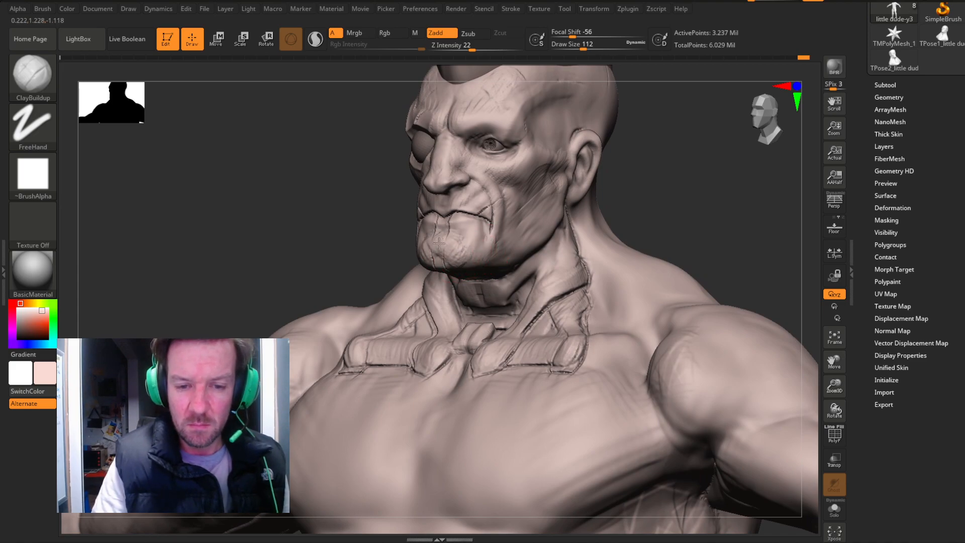
pyautogui.moveTo(709, 200); pyautogui.dragTo(655, 200)
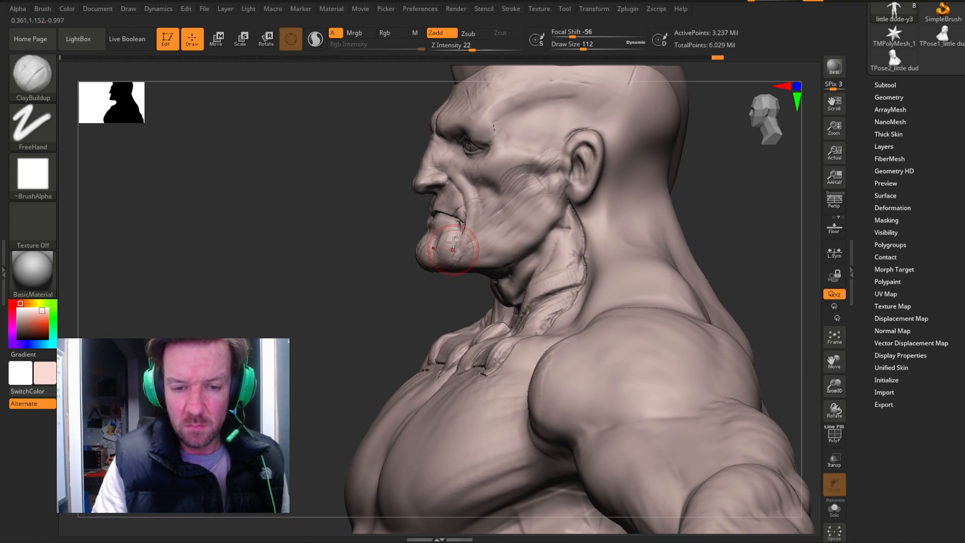
pyautogui.moveTo(446, 304); pyautogui.dragTo(452, 241, button='right')
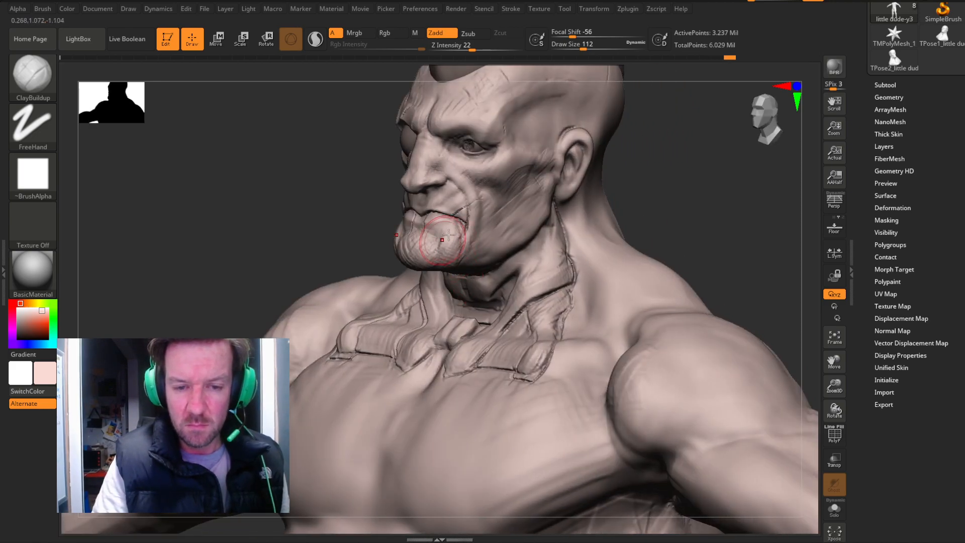
pyautogui.moveTo(530, 215)
pyautogui.mouseDown(button='right')
pyautogui.moveTo(683, 201)
pyautogui.moveTo(646, 201)
pyautogui.moveTo(465, 265)
pyautogui.mouseUp(button='right')
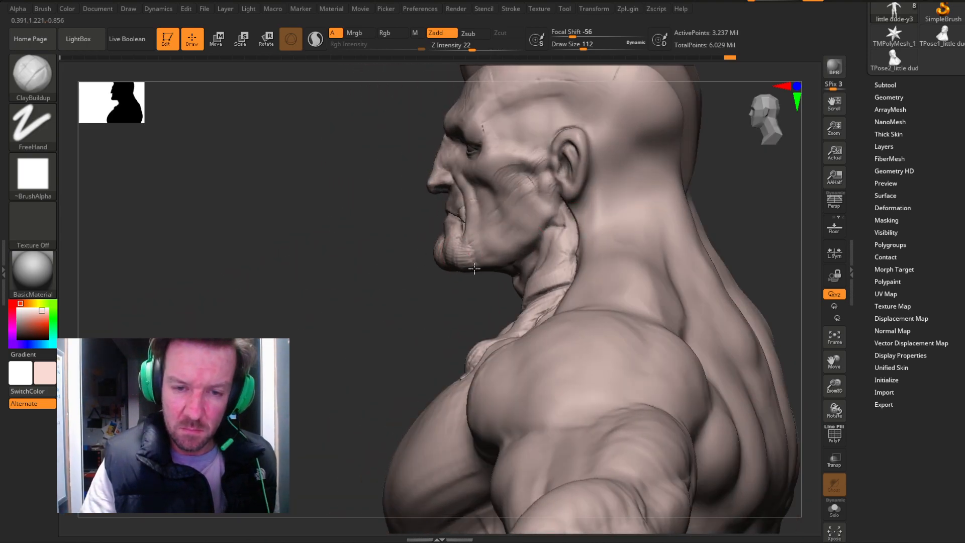
pyautogui.moveTo(703, 192); pyautogui.dragTo(824, 193, button='right')
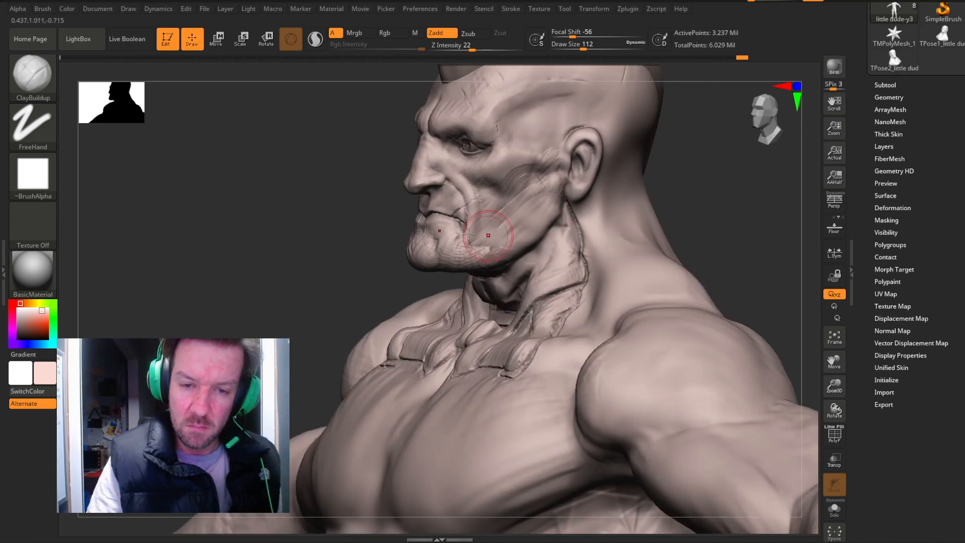
# Layer finer ClayBuildup strokes over the chin and lower lip area at a draw size of about 71.
pyautogui.moveTo(582, 47); pyautogui.dragTo(577, 47)
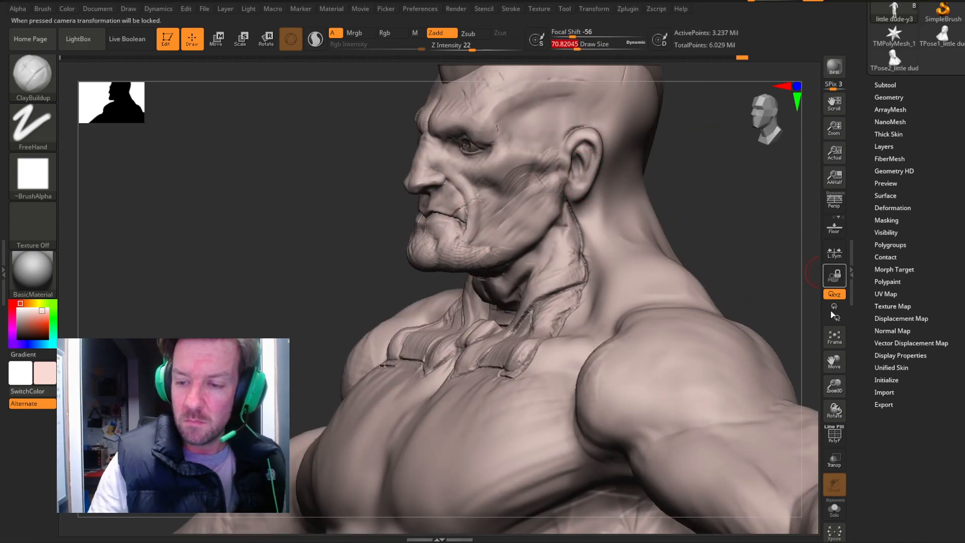
pyautogui.moveTo(834, 384); pyautogui.dragTo(848, 447)
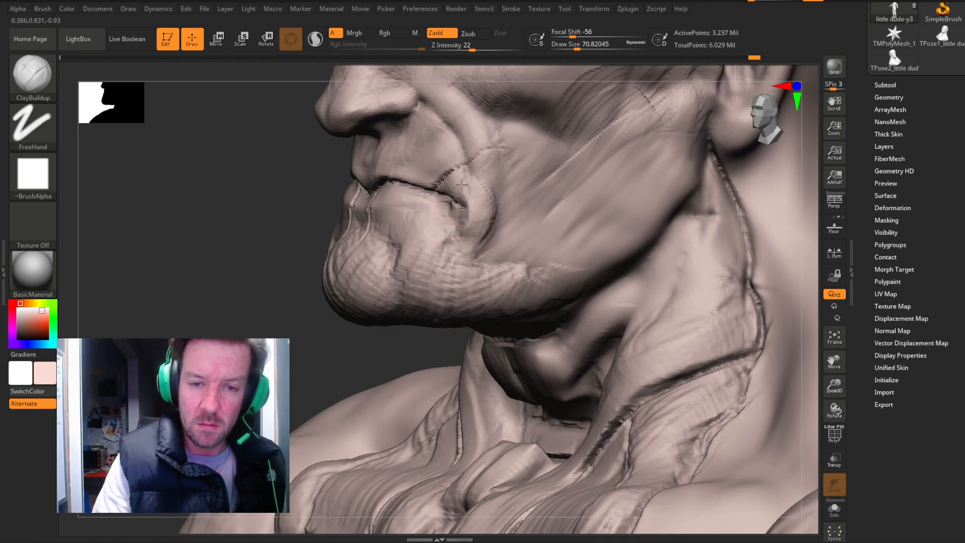
pyautogui.moveTo(327, 323)
pyautogui.mouseDown()
pyautogui.moveTo(300, 330)
pyautogui.moveTo(351, 302)
pyautogui.mouseUp()
pyautogui.moveTo(679, 185); pyautogui.dragTo(629, 185)
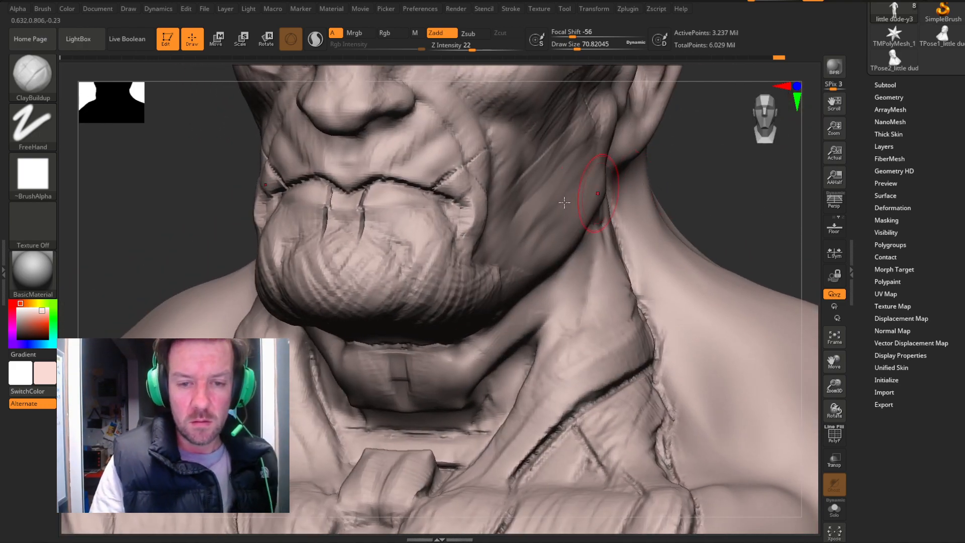
# Smooth beside the mouth corner, and build a ClayBuildup ridge from the nasolabial fold around to the lower jaw.
pyautogui.moveTo(469, 228)
pyautogui.keyDown('shift'); pyautogui.mouseDown()
pyautogui.moveTo(463, 211)
pyautogui.moveTo(480, 190)
pyautogui.moveTo(460, 231)
pyautogui.mouseUp(); pyautogui.keyUp('shift')
pyautogui.moveTo(689, 211); pyautogui.dragTo(621, 211)
pyautogui.moveTo(482, 255)
pyautogui.mouseDown()
pyautogui.moveTo(510, 266)
pyautogui.moveTo(497, 272)
pyautogui.moveTo(505, 279)
pyautogui.moveTo(488, 241)
pyautogui.moveTo(497, 277)
pyautogui.mouseUp()
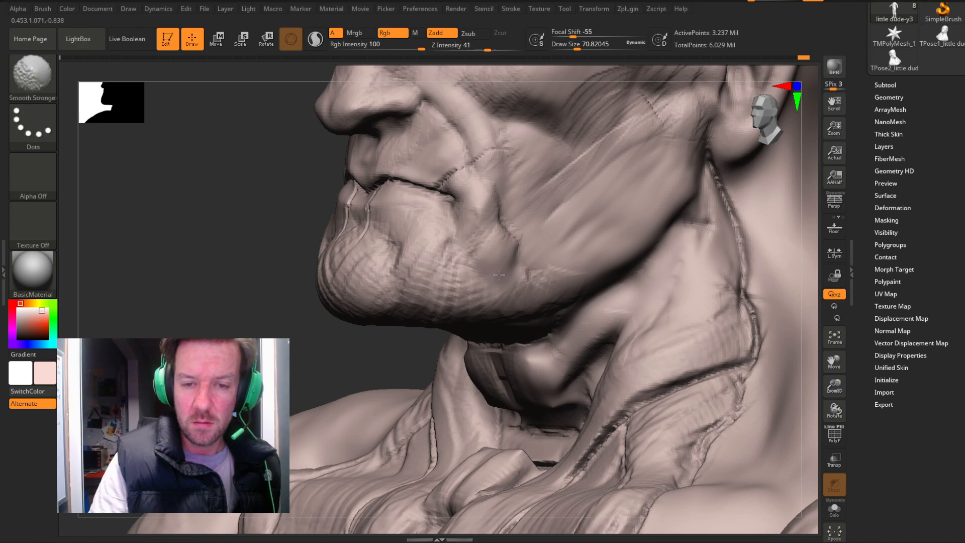
pyautogui.moveTo(510, 211)
pyautogui.mouseDown()
pyautogui.moveTo(512, 177)
pyautogui.moveTo(498, 160)
pyautogui.moveTo(504, 130)
pyautogui.moveTo(463, 93)
pyautogui.mouseUp()
pyautogui.moveTo(518, 176)
pyautogui.mouseDown()
pyautogui.moveTo(519, 156)
pyautogui.moveTo(525, 226)
pyautogui.moveTo(508, 296)
pyautogui.moveTo(498, 274)
pyautogui.moveTo(470, 264)
pyautogui.moveTo(442, 294)
pyautogui.mouseUp()
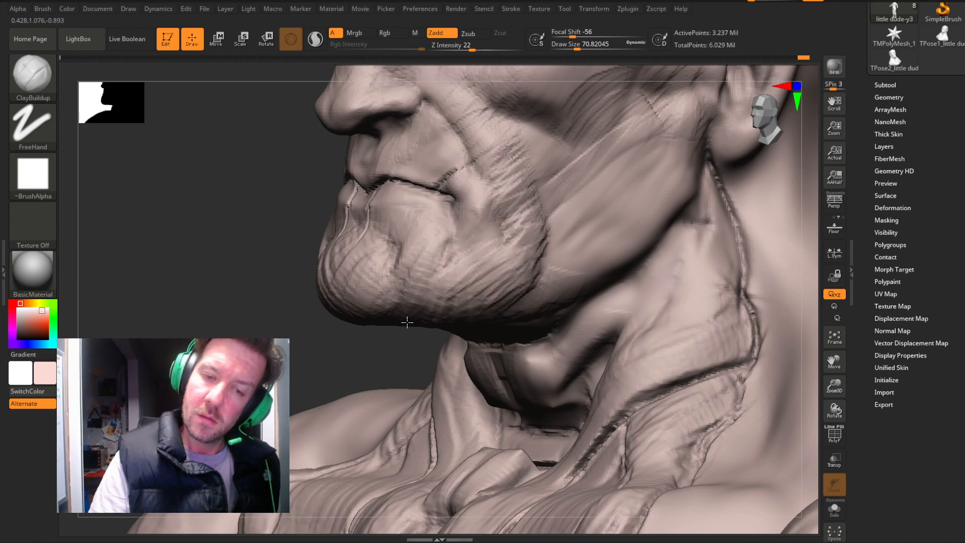
# Smooth the built-up ridge around the mouth corner, the nasolabial fold and the side of the chin.
pyautogui.keyDown('shift'); pyautogui.moveTo(509, 286); pyautogui.dragTo(515, 180); pyautogui.keyUp('shift')
pyautogui.moveTo(201, 294); pyautogui.dragTo(553, 216)
pyautogui.moveTo(713, 201); pyautogui.dragTo(634, 194)
pyautogui.keyDown('shift'); pyautogui.moveTo(467, 209); pyautogui.dragTo(480, 188); pyautogui.keyUp('shift')
pyautogui.keyDown('shift'); pyautogui.moveTo(468, 125); pyautogui.dragTo(508, 216); pyautogui.keyUp('shift')
pyautogui.moveTo(833, 386)
pyautogui.mouseDown()
pyautogui.moveTo(700, 230)
pyautogui.moveTo(523, 232)
pyautogui.mouseUp()
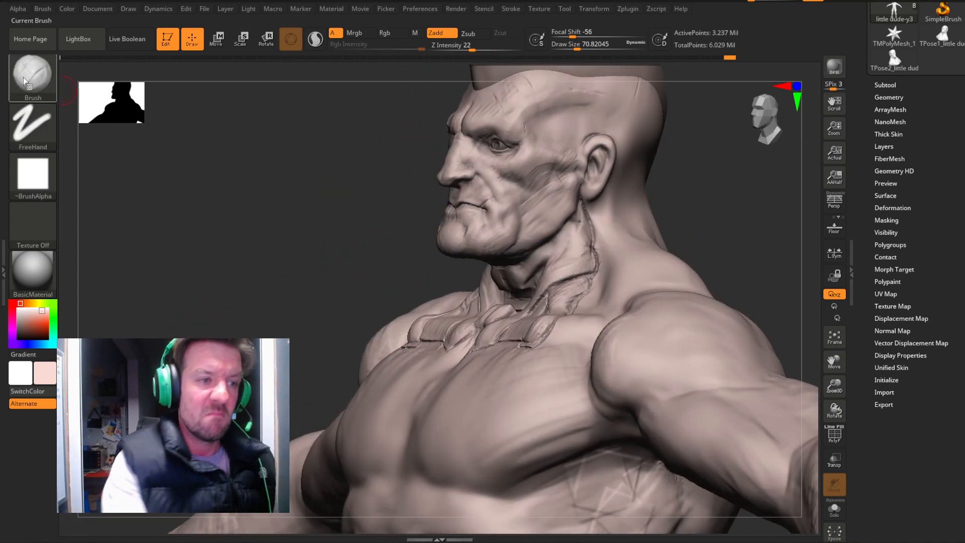
# Reshape the chin and mouth corners with the Move brush, reducing the draw size to about 187.
pyautogui.press('b')
pyautogui.press('m')
pyautogui.press('v')
pyautogui.moveTo(577, 48); pyautogui.dragTo(607, 49)
pyautogui.moveTo(706, 194); pyautogui.dragTo(774, 204)
pyautogui.moveTo(474, 245); pyautogui.dragTo(455, 242)
pyautogui.moveTo(628, 187)
pyautogui.mouseDown()
pyautogui.moveTo(691, 184)
pyautogui.moveTo(578, 201)
pyautogui.moveTo(661, 168)
pyautogui.moveTo(598, 119)
pyautogui.mouseUp()
pyautogui.moveTo(606, 50); pyautogui.dragTo(592, 49)
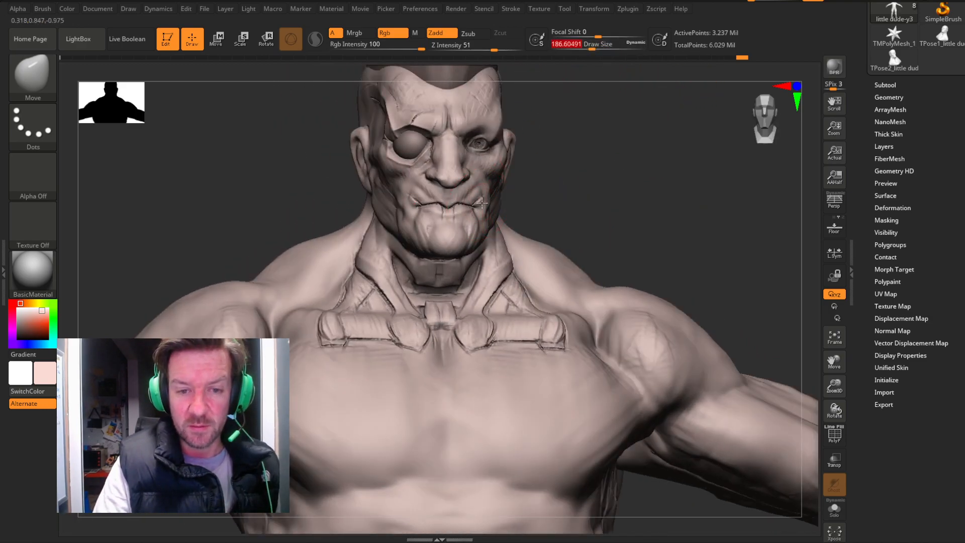
pyautogui.moveTo(478, 204)
pyautogui.mouseDown()
pyautogui.moveTo(601, 185)
pyautogui.moveTo(489, 201)
pyautogui.moveTo(567, 198)
pyautogui.moveTo(760, 130)
pyautogui.mouseUp()
# Render a preview of the upper body from a three-quarter view to examine the overall proportions.
pyautogui.moveTo(838, 389); pyautogui.dragTo(790, 278)
pyautogui.moveTo(641, 207); pyautogui.dragTo(734, 227)
pyautogui.moveTo(835, 383); pyautogui.dragTo(836, 442)
pyautogui.moveTo(835, 361); pyautogui.dragTo(855, 367)
pyautogui.moveTo(786, 183)
pyautogui.mouseDown()
pyautogui.moveTo(743, 226)
pyautogui.moveTo(758, 146)
pyautogui.moveTo(769, 177)
pyautogui.mouseUp()
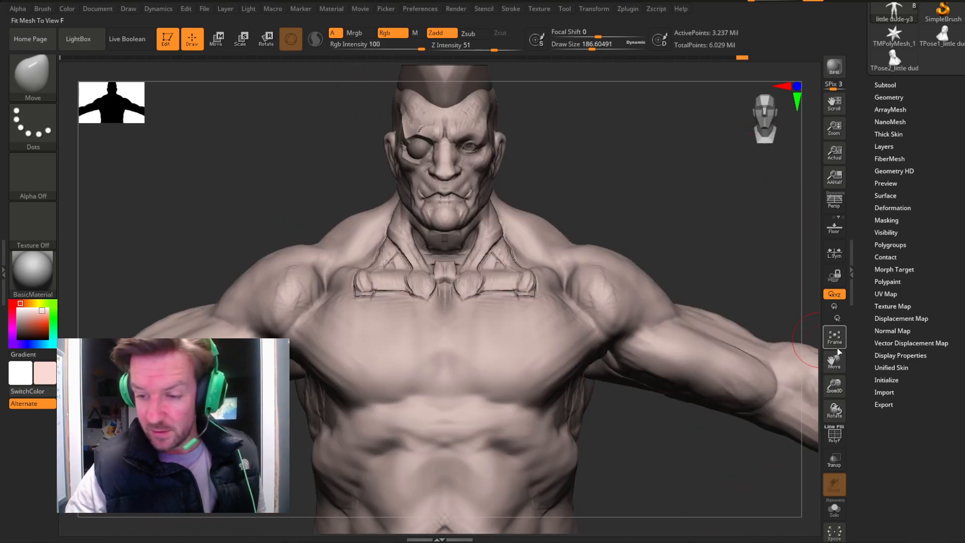
pyautogui.moveTo(792, 241); pyautogui.dragTo(764, 267)
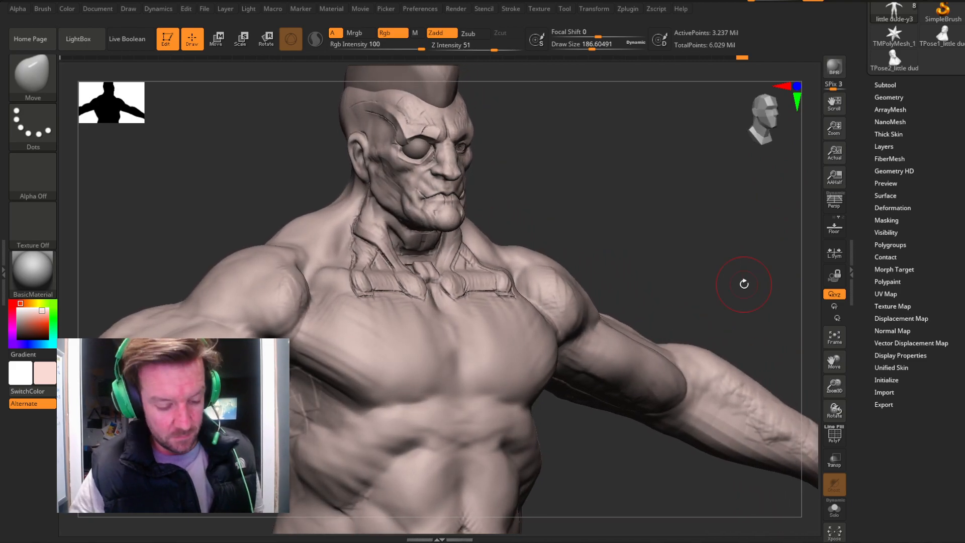
pyautogui.press('shift')
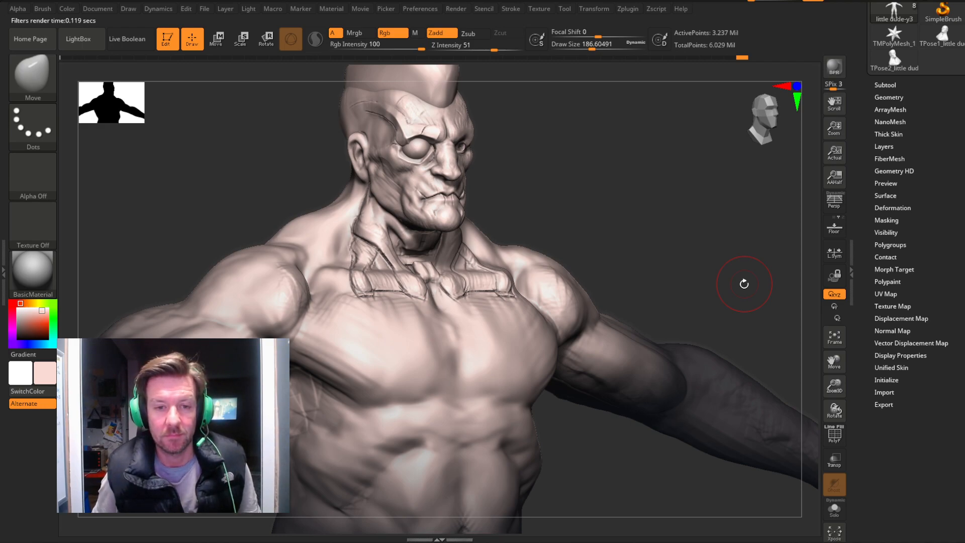
# Cut two oval outlines and a trailing line into each side of the chest with the Slash1 brush.
pyautogui.click(32, 76)
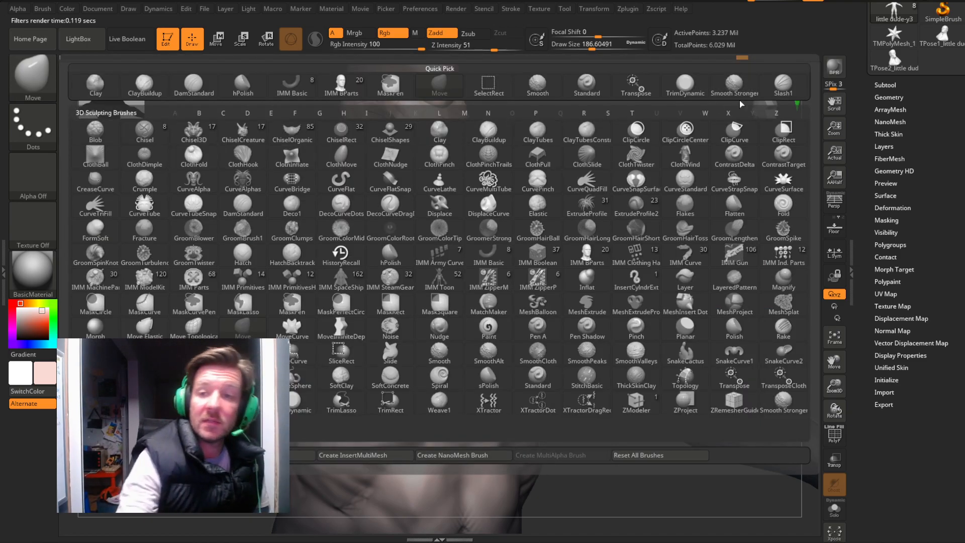
pyautogui.click(769, 93)
pyautogui.moveTo(386, 327)
pyautogui.mouseDown()
pyautogui.moveTo(399, 397)
pyautogui.moveTo(398, 356)
pyautogui.moveTo(436, 345)
pyautogui.mouseUp()
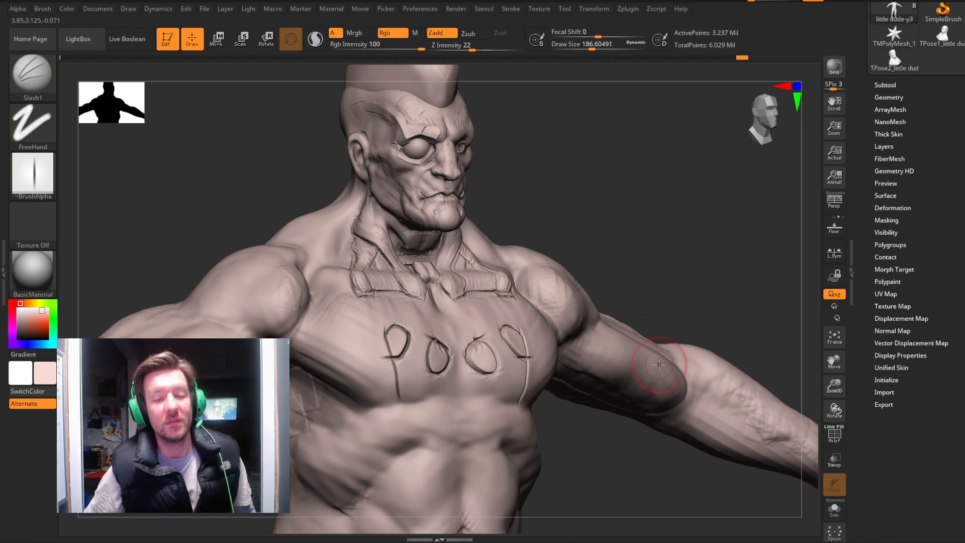
pyautogui.moveTo(663, 218); pyautogui.dragTo(646, 214)
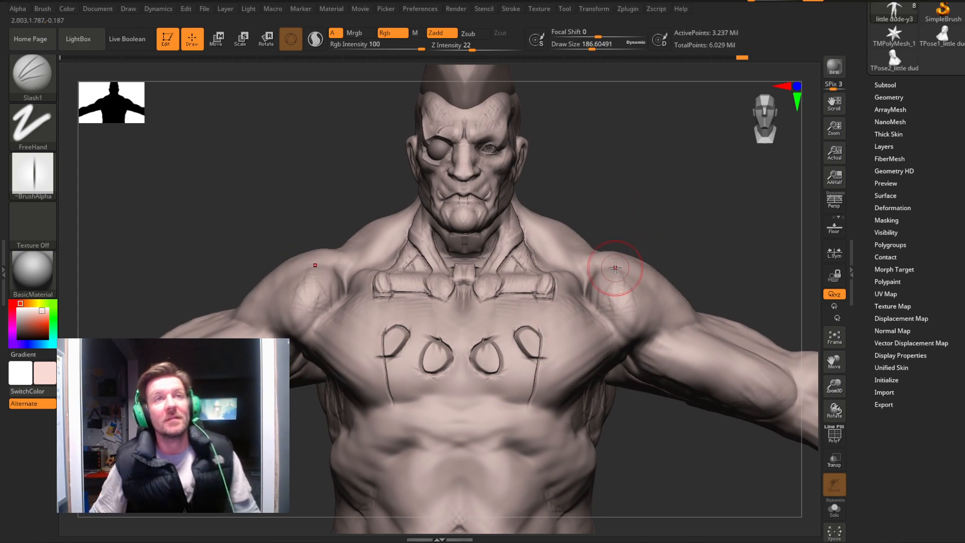